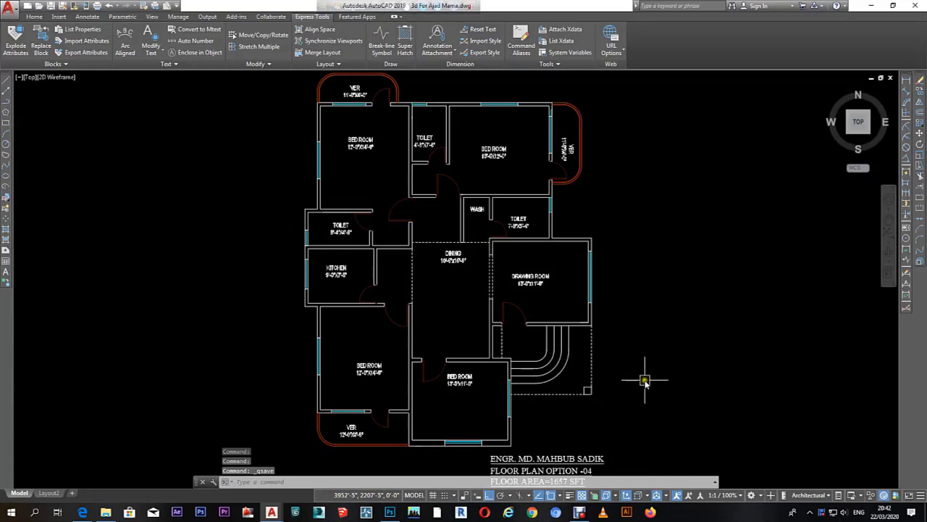
Step: Open the layer manager with LA and add a layer named 3d wall coloured red (12)
left_click(645, 381)
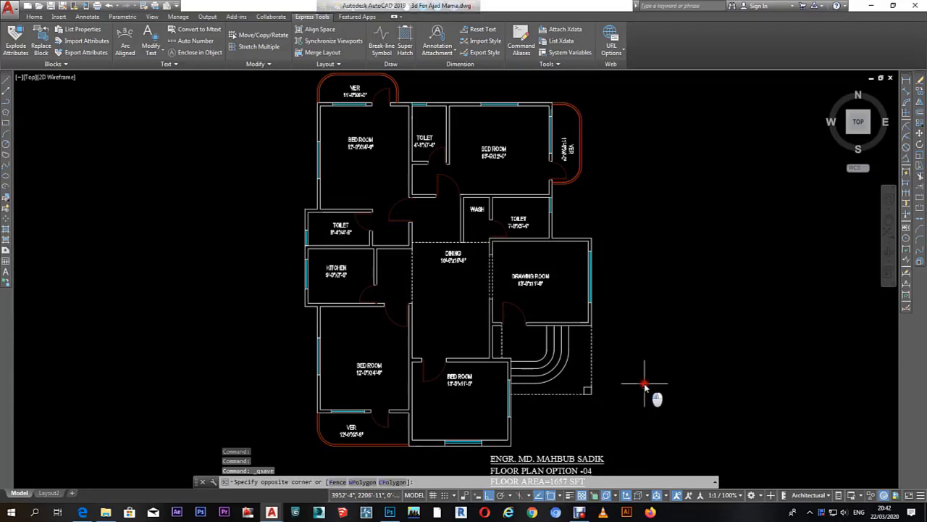
key("Escape")
scroll(638, 366, "down", 2)
left_click(631, 358)
key("Escape")
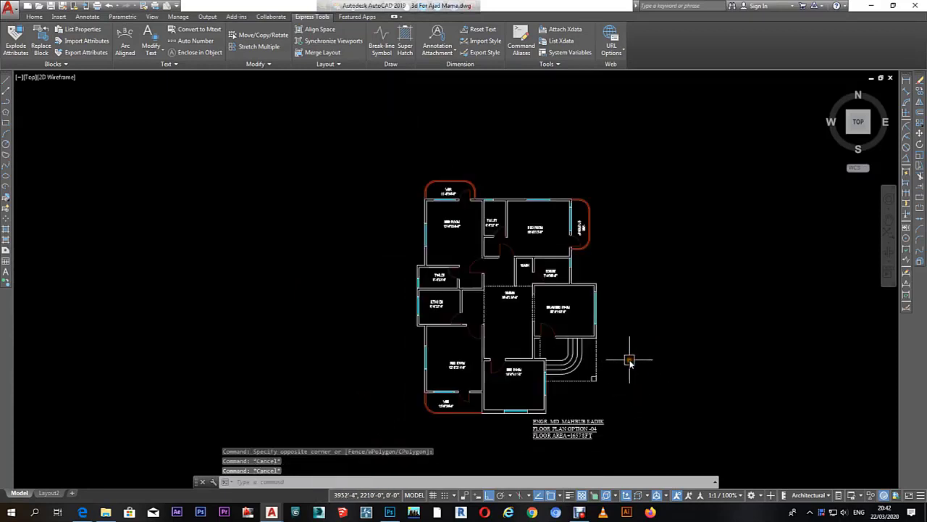
type("la")
key("Return")
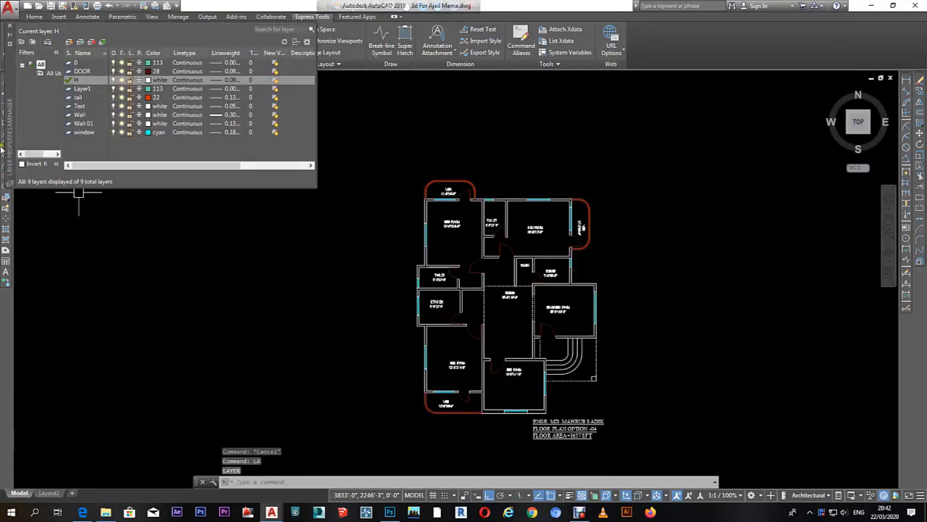
left_click(68, 42)
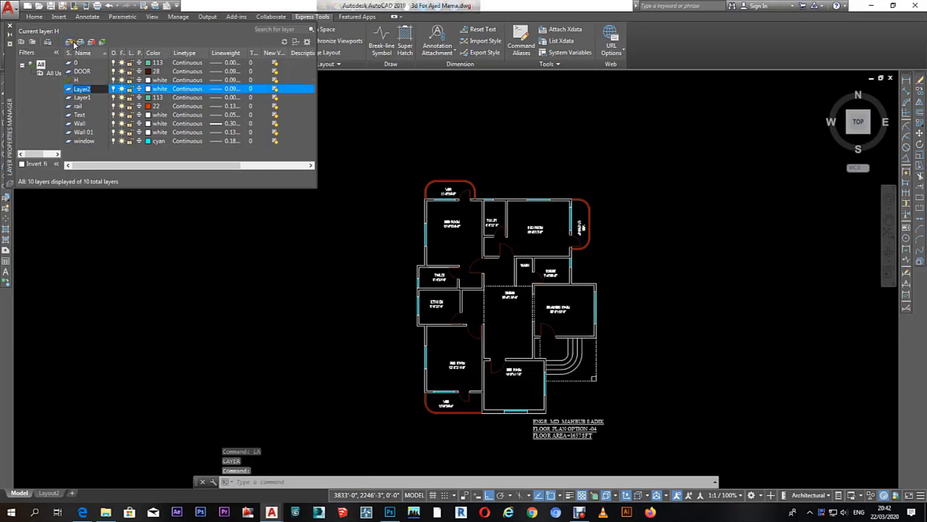
type("3d wall")
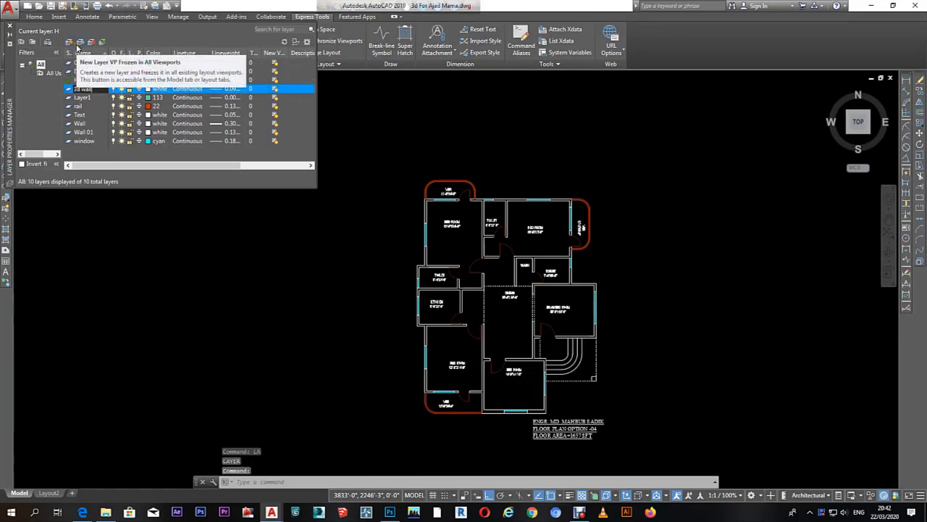
key("Return")
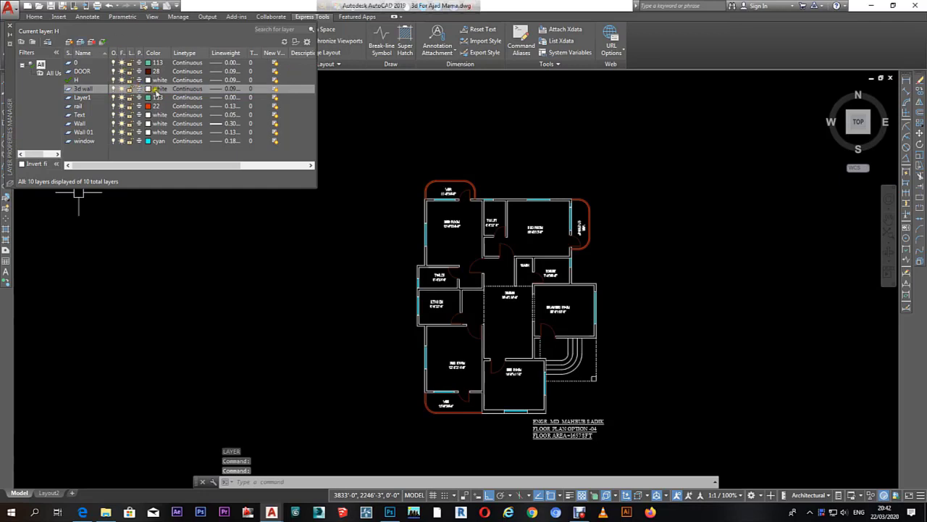
left_click(156, 89)
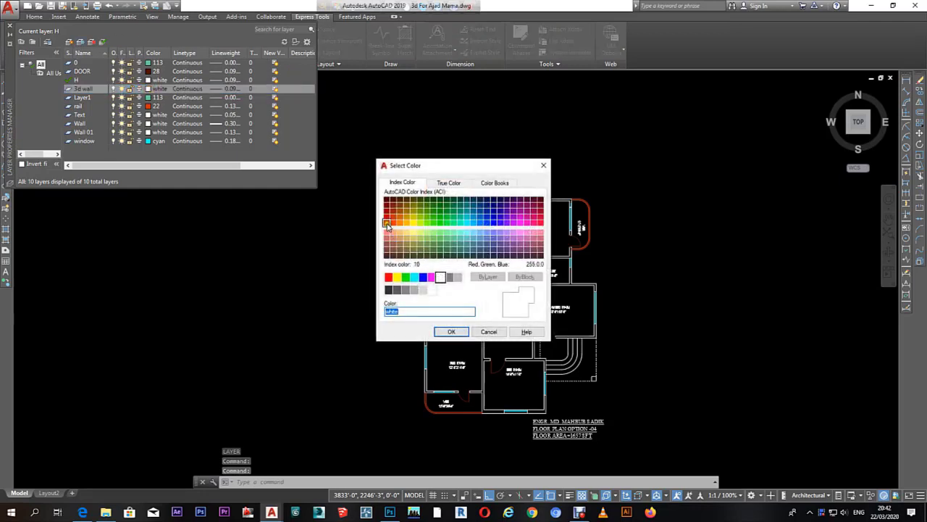
double_click(388, 225)
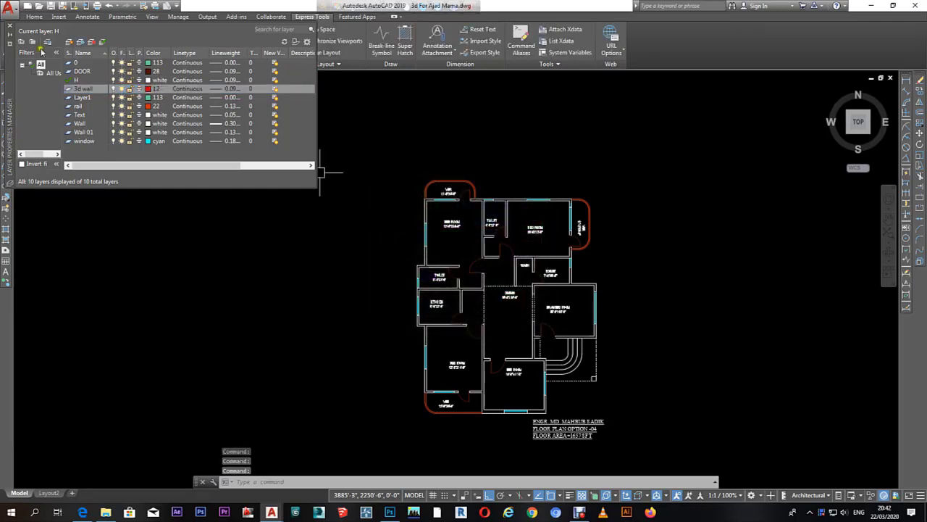
Step: Add a cyan 3d Glass layer and start a third layer for 3d mulion
left_click(68, 43)
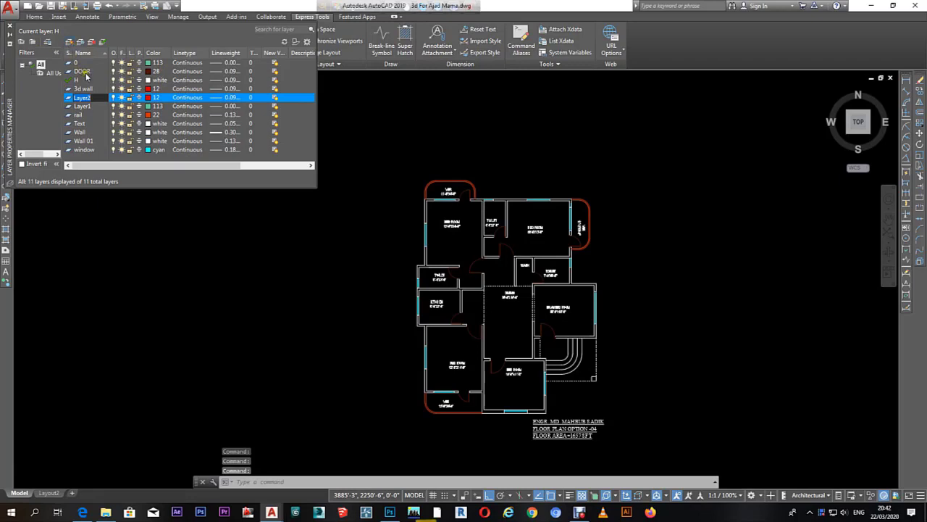
key("BackSpace")
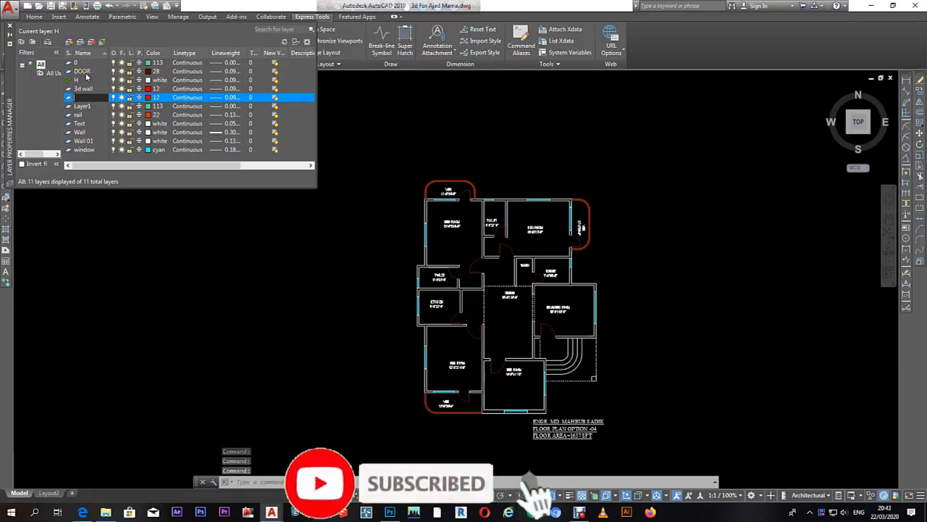
type("3d Gl")
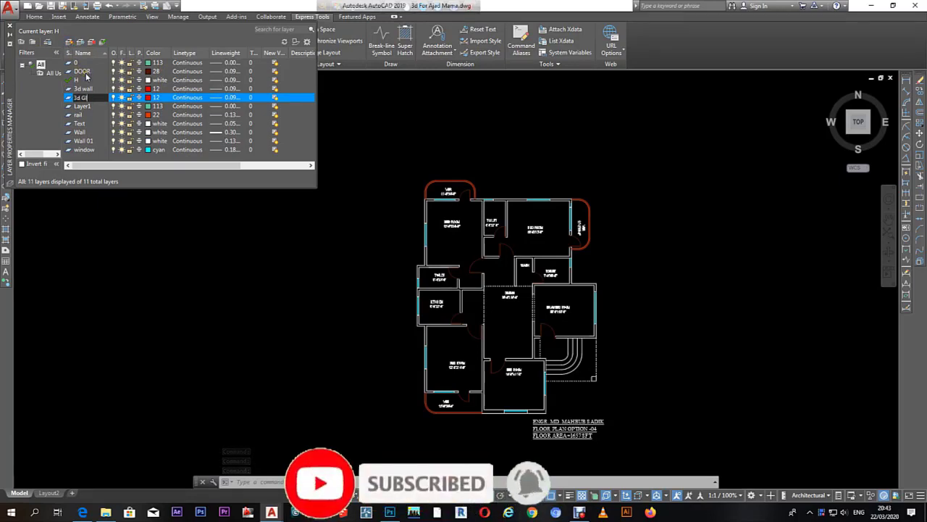
type("ass")
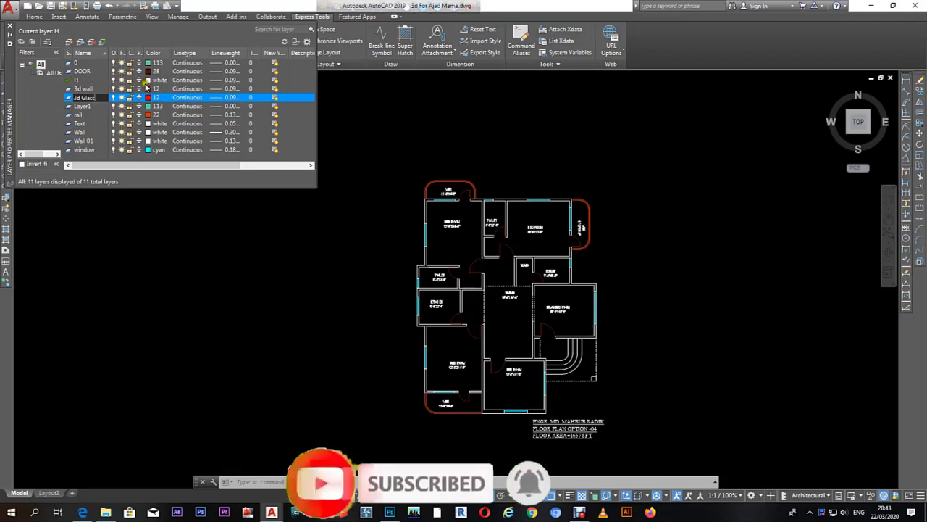
left_click(153, 97)
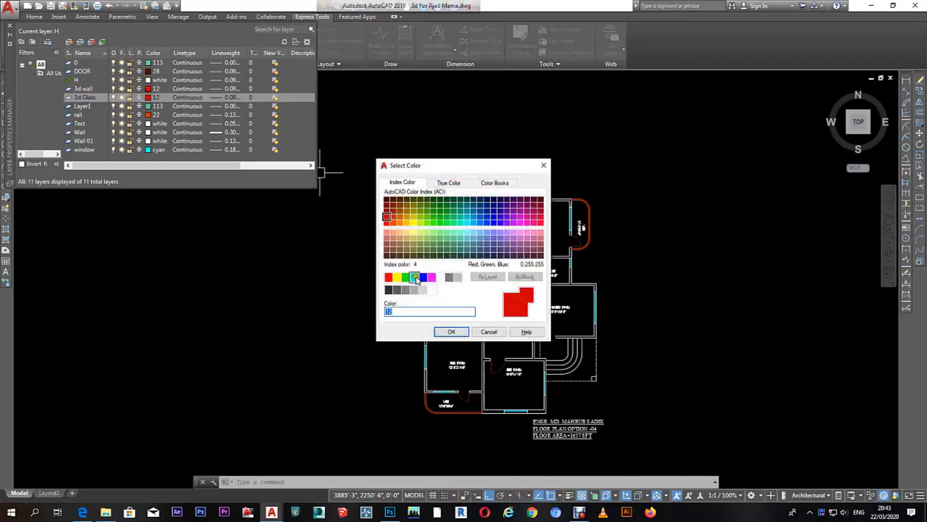
double_click(414, 277)
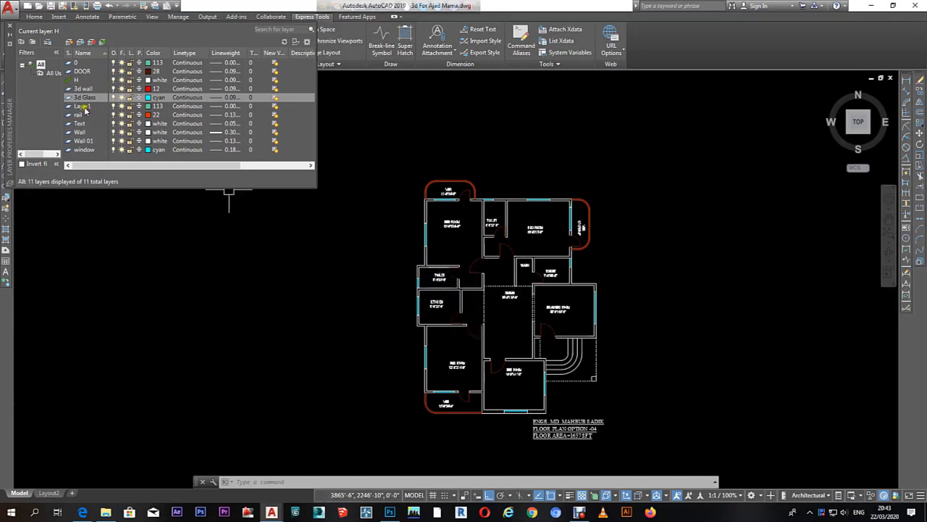
left_click(68, 43)
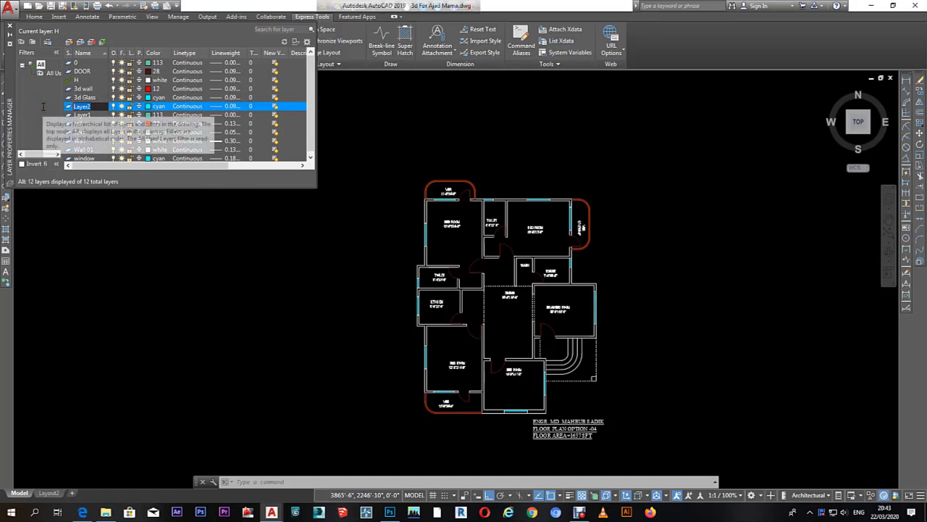
type("3d mullion")
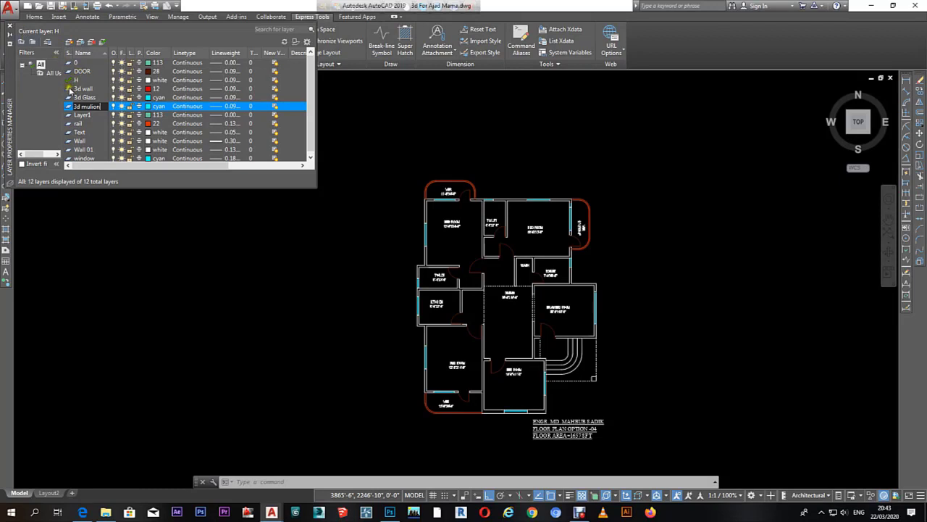
Step: Close the layer manager and display the Layers toolbar
left_click(8, 27)
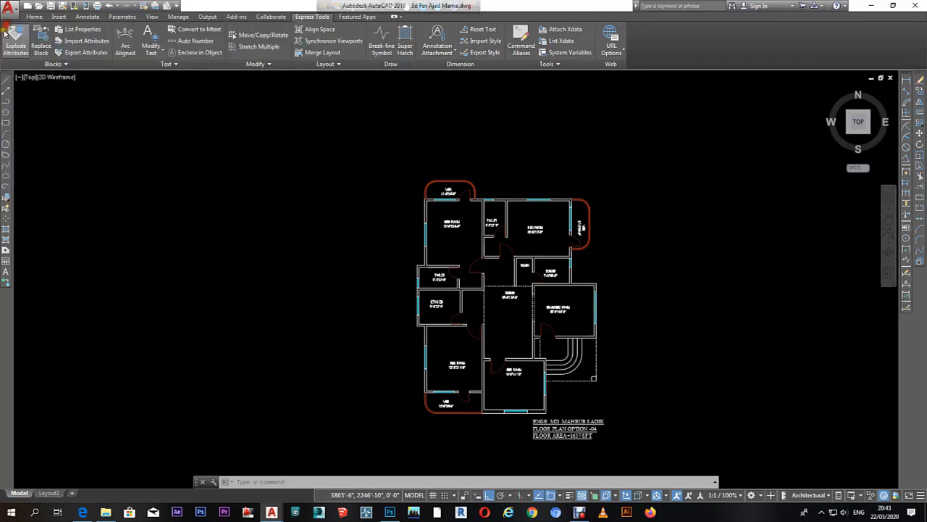
middle_click_drag(463, 188, 465, 177)
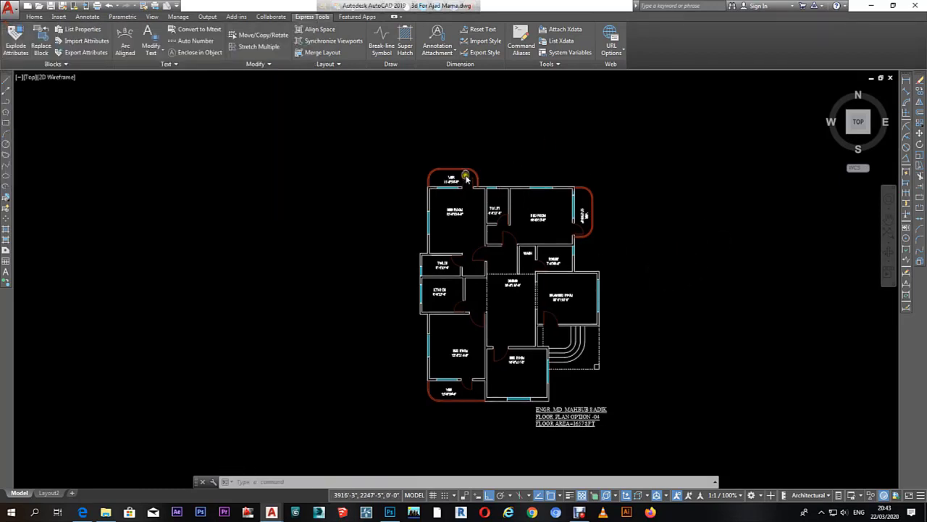
left_click(355, 171)
left_click(700, 458)
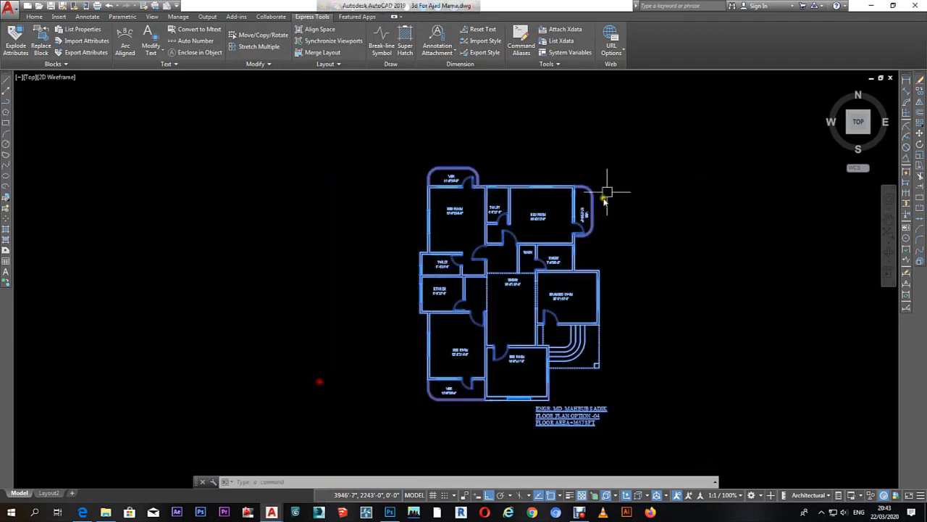
left_click(690, 162)
left_click(314, 455)
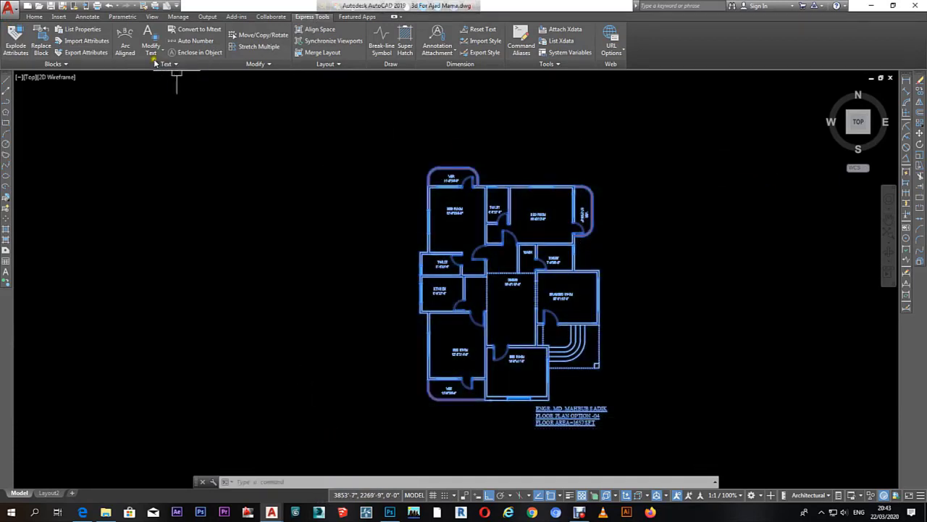
key("Escape")
right_click(908, 165)
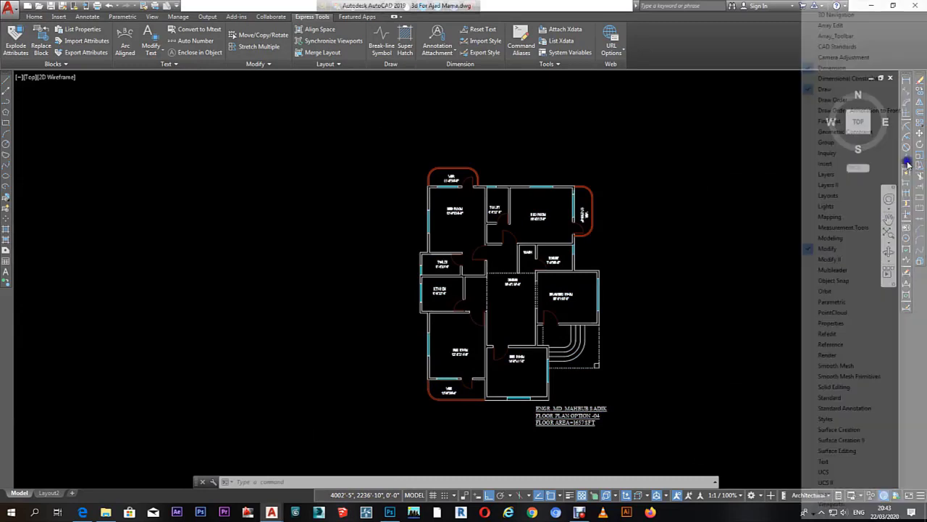
left_click(857, 175)
Step: Move the whole floor plan onto layer 0 and lock that layer so it fades
left_click(361, 151)
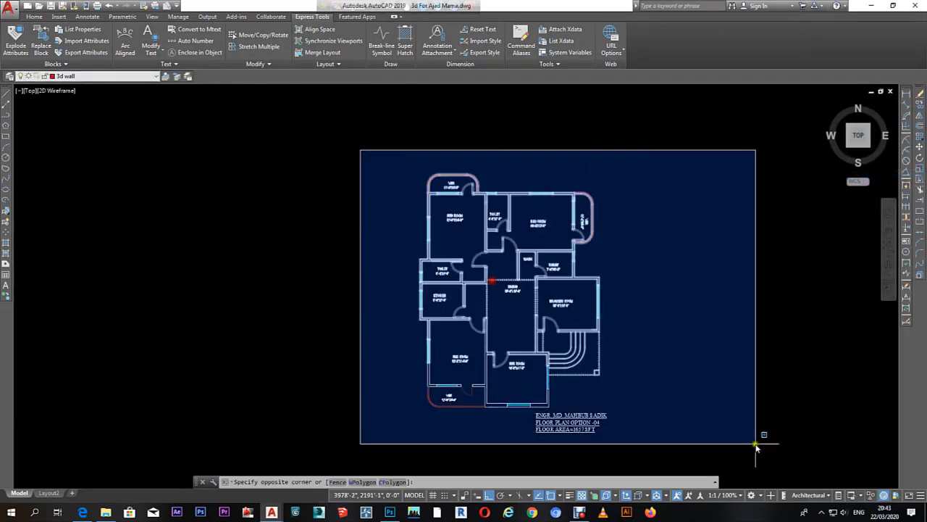
left_click(756, 443)
left_click(116, 76)
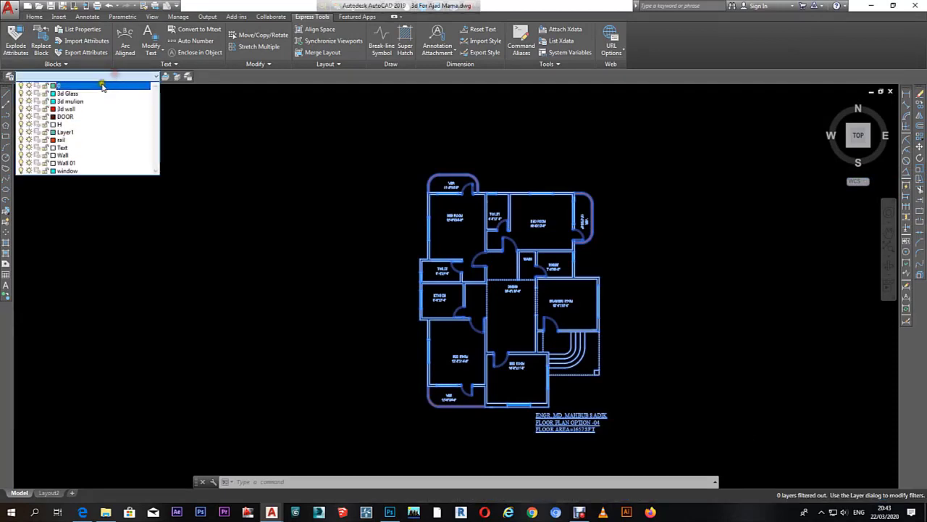
left_click(101, 87)
left_click(98, 77)
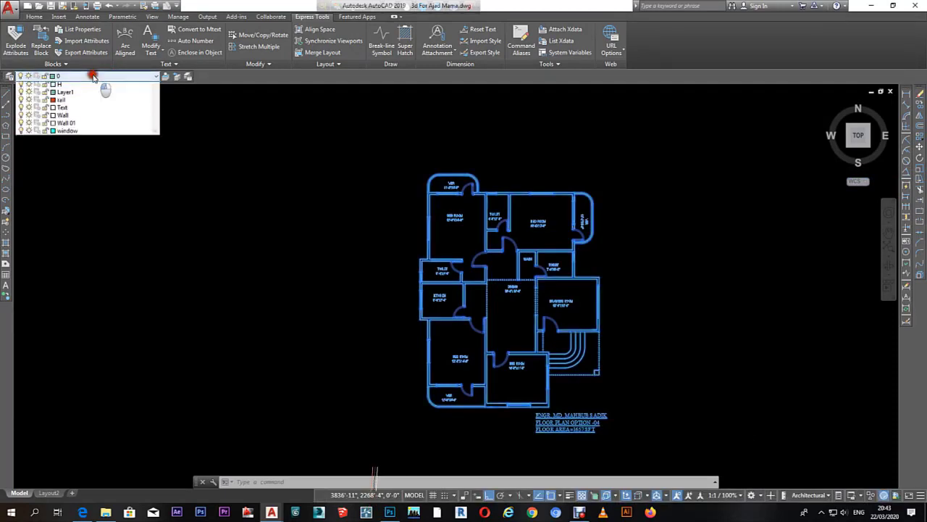
left_click(43, 86)
key("Escape")
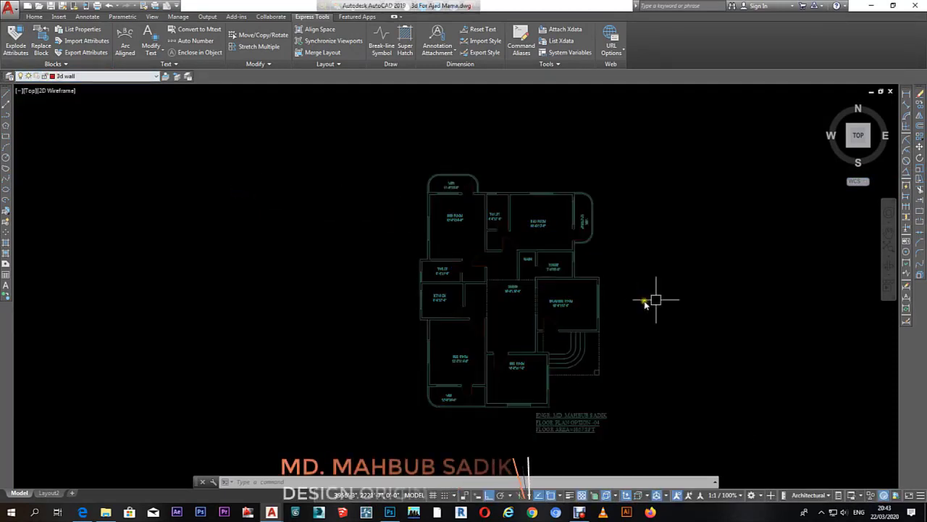
Step: Make 3d wall the current layer and bring the bedrooms into view
middle_click_drag(559, 305, 534, 275)
scroll(534, 275, "up", 5)
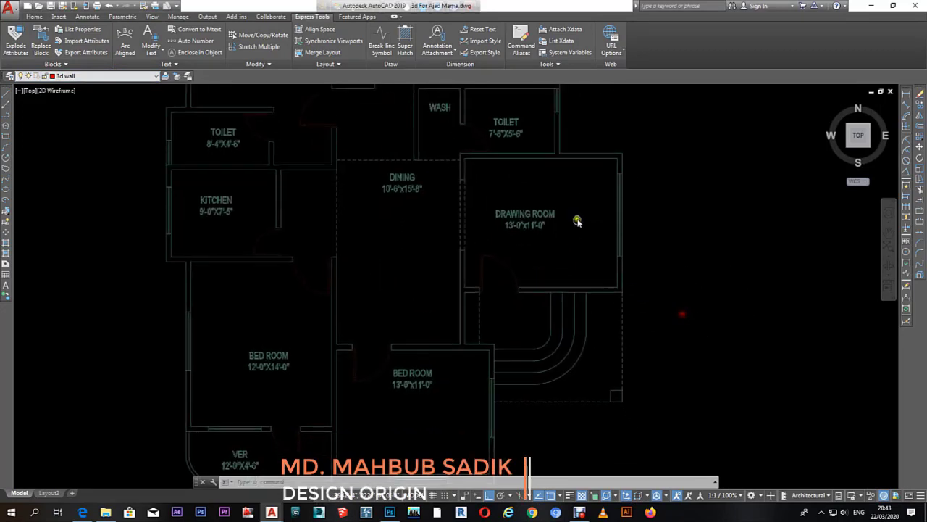
left_click(735, 245)
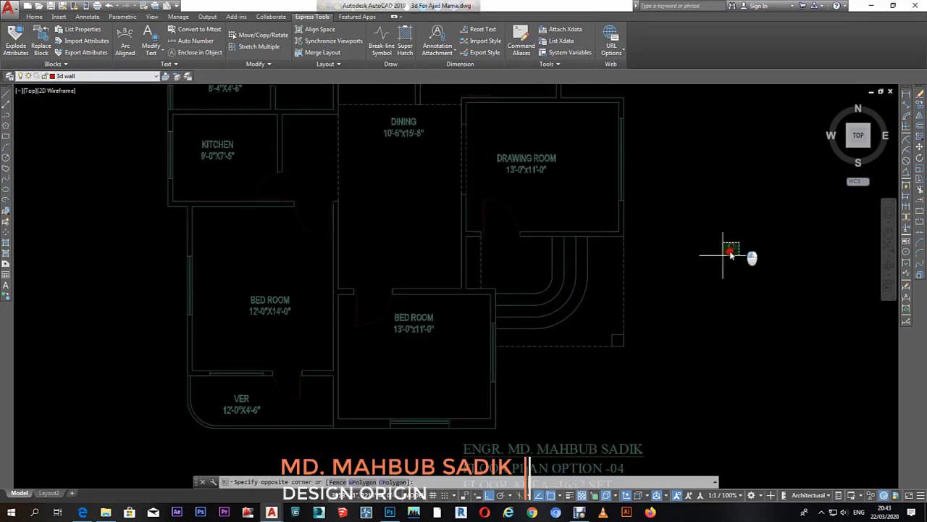
left_click(105, 77)
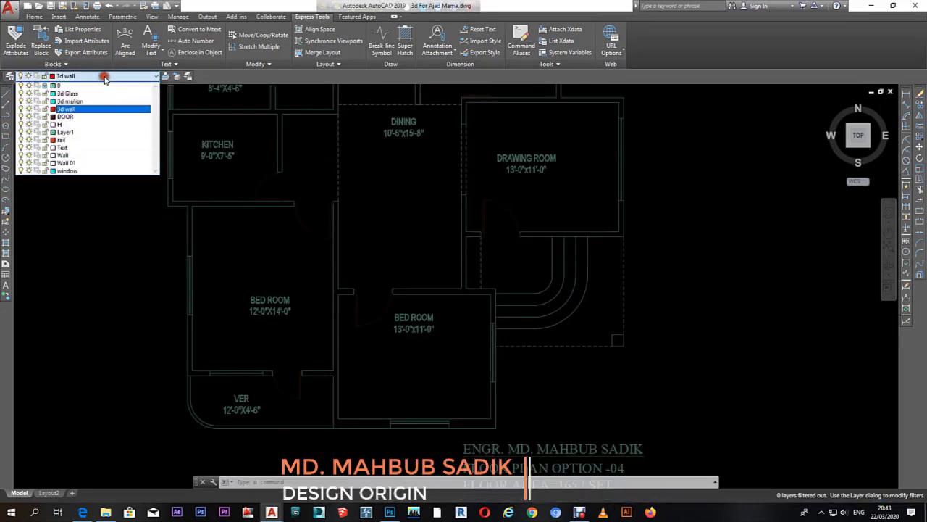
left_click(75, 109)
middle_click_drag(507, 376, 552, 325)
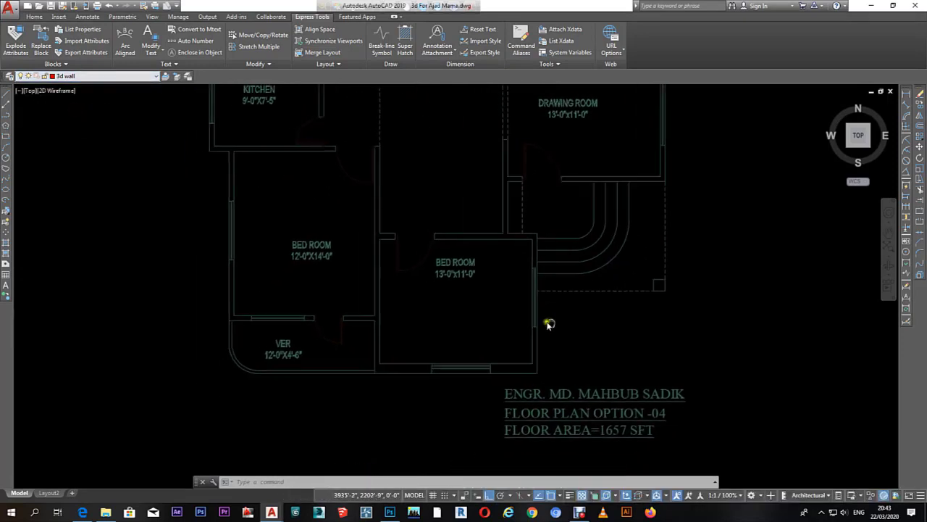
Step: Run BOUNDARY (BO) and trace wall outlines around the drawing room and top bedroom
type("bo")
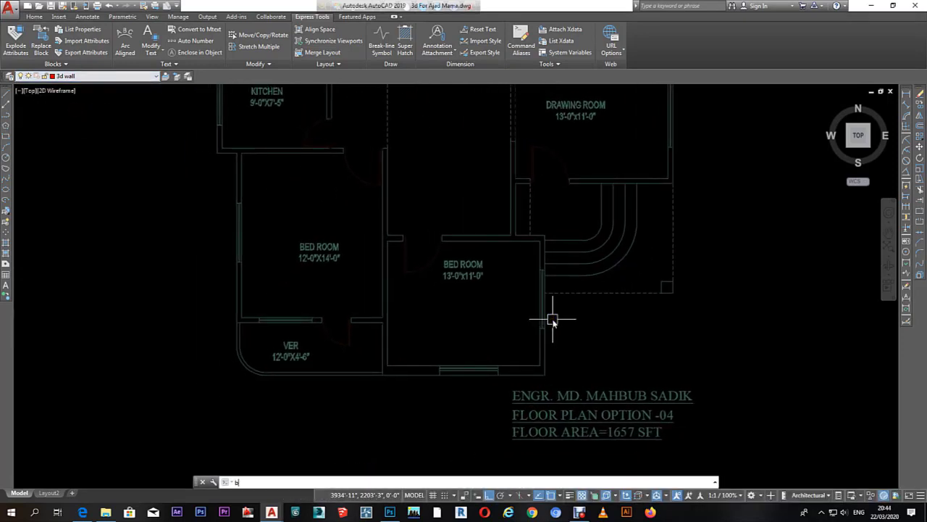
key("Return")
key("Return")
scroll(557, 295, "down", 2)
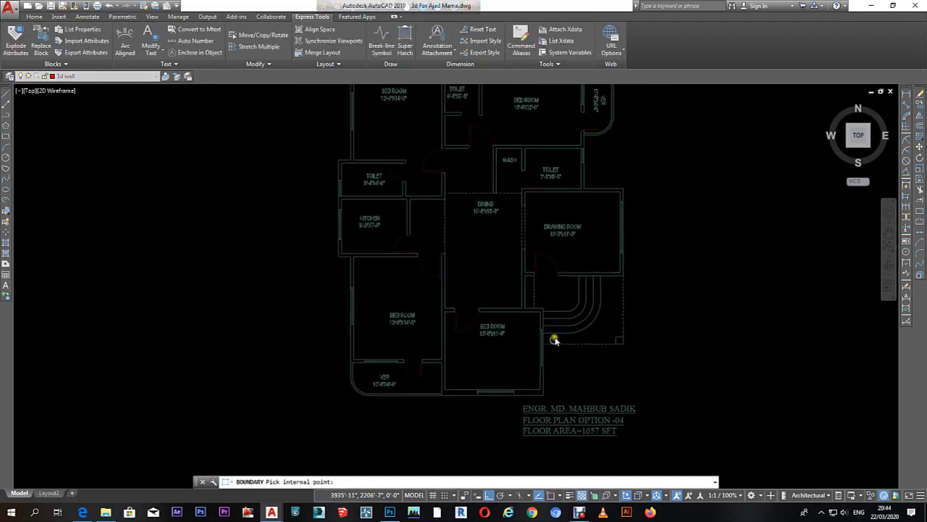
mouse_move(556, 295)
middle_mouse_down()
mouse_move(538, 379)
mouse_move(541, 368)
middle_mouse_up()
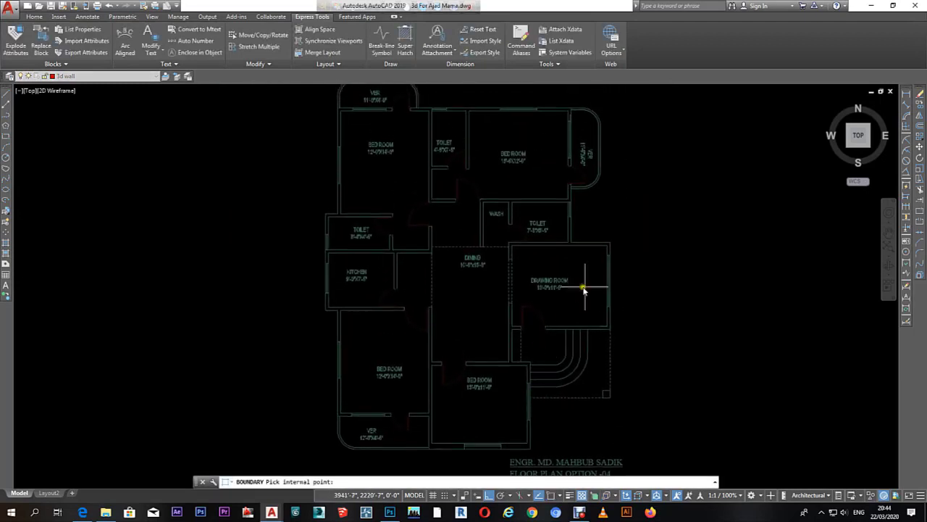
left_click(581, 332)
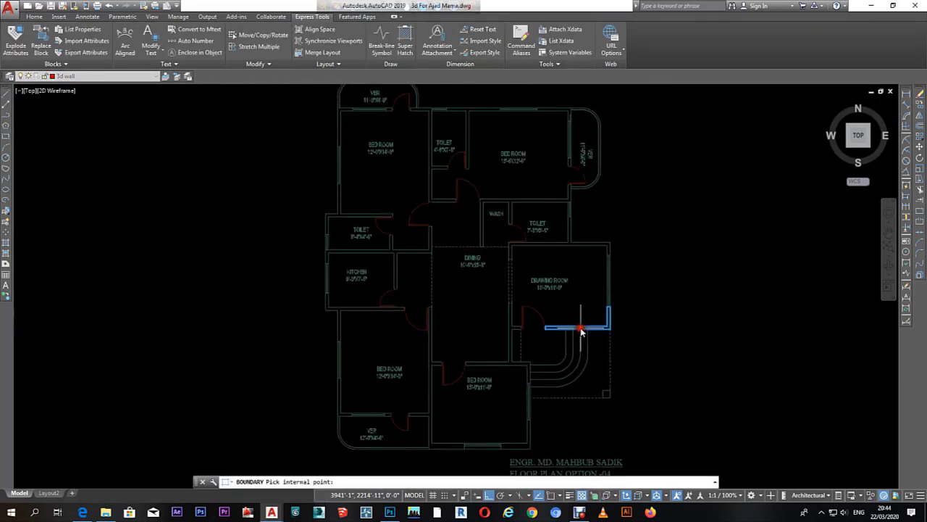
left_click(589, 248)
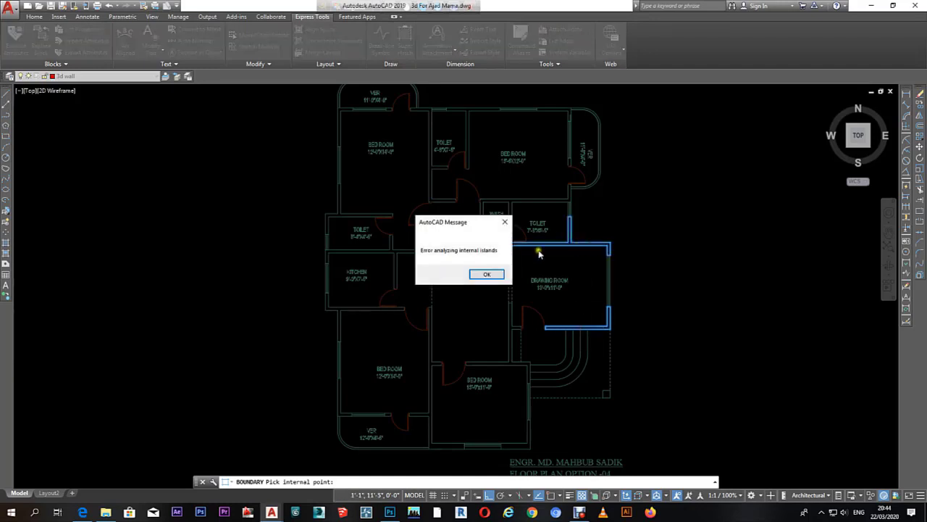
left_click(497, 275)
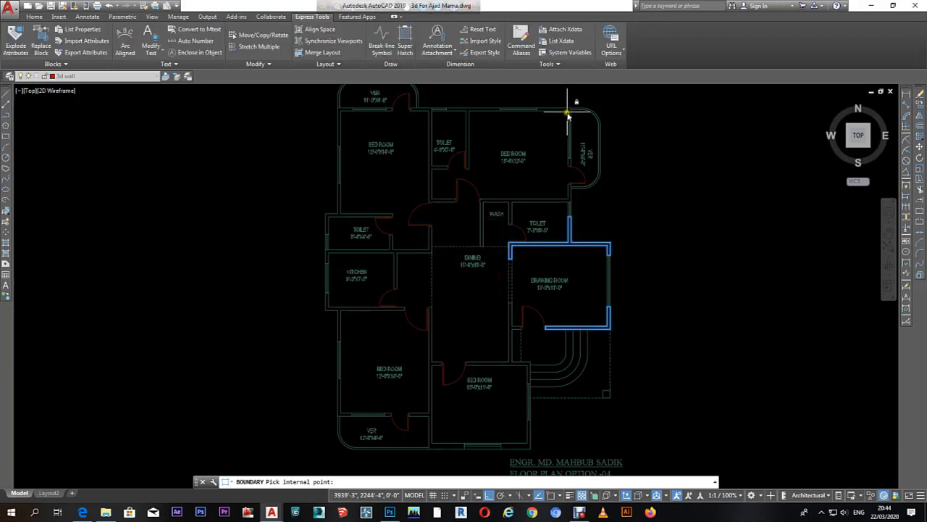
left_click(485, 110)
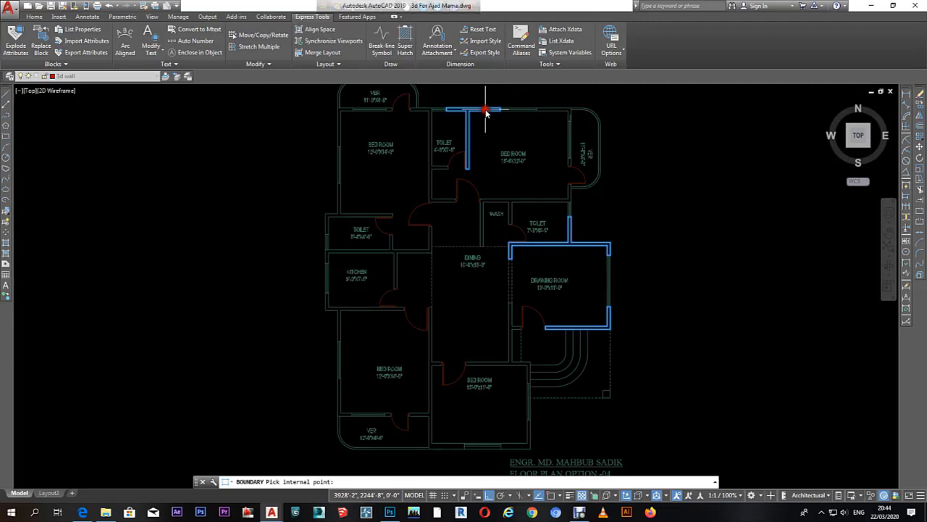
left_click(552, 112)
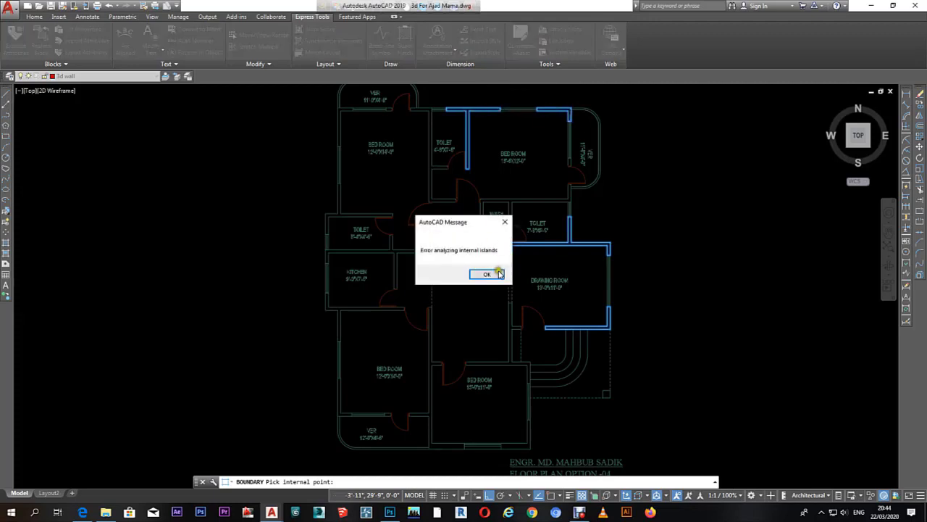
left_click(500, 274)
Step: Trace the remaining walls by the toilet, kitchen, bedrooms, verandah and wash area
left_click(425, 132)
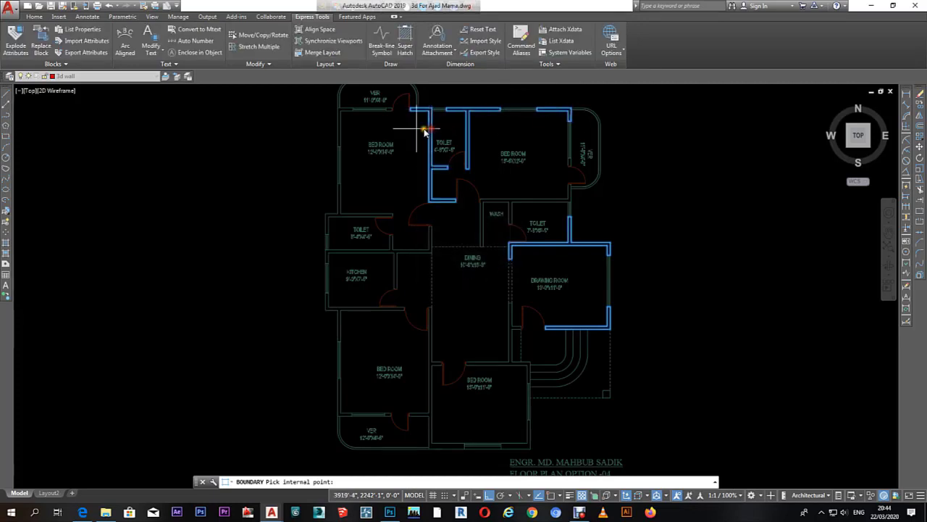
left_click(352, 216)
left_click(370, 253)
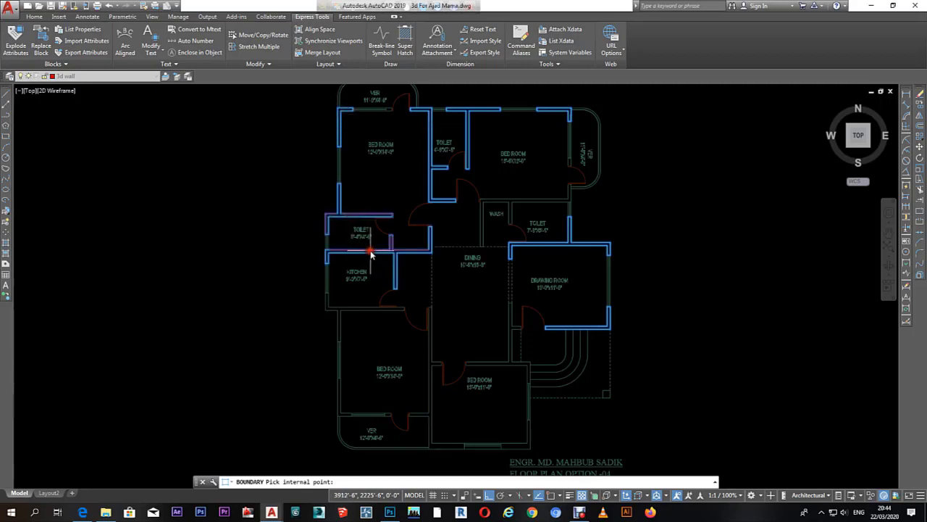
left_click(376, 312)
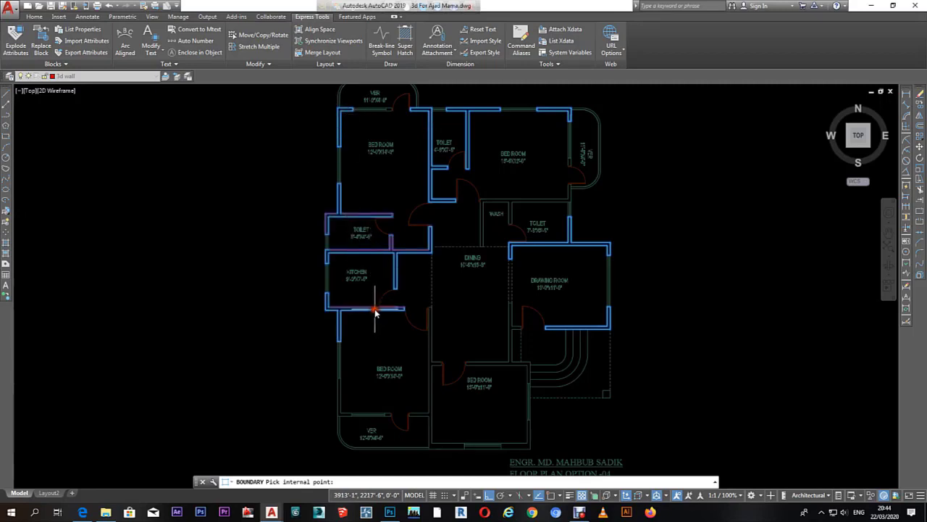
left_click(432, 395)
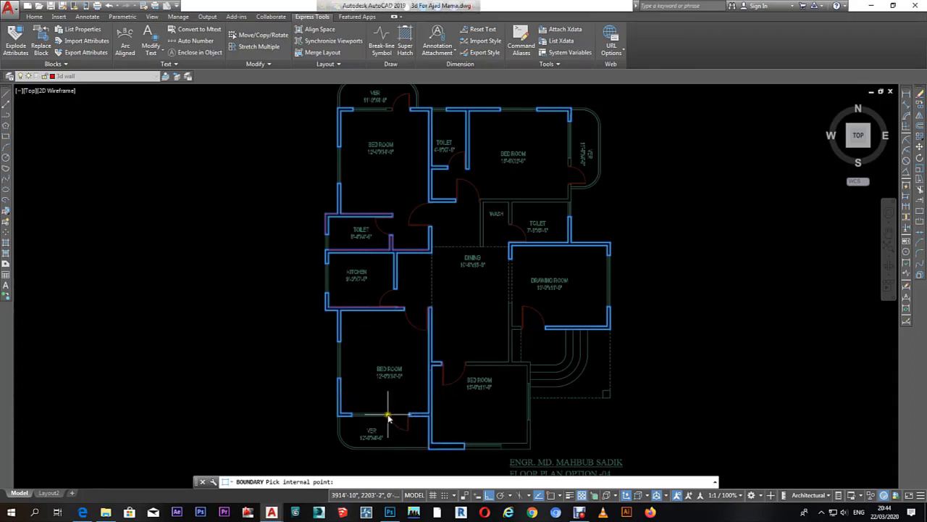
left_click(525, 370)
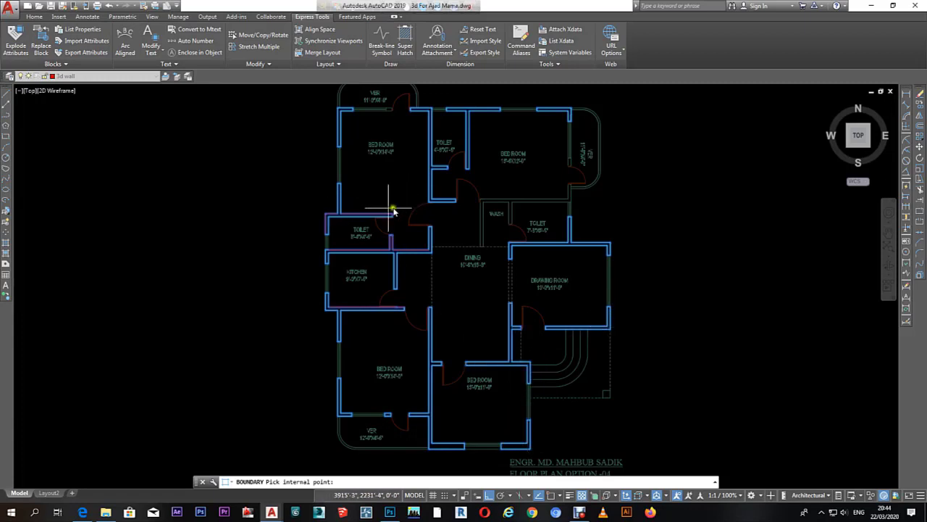
left_click(558, 203)
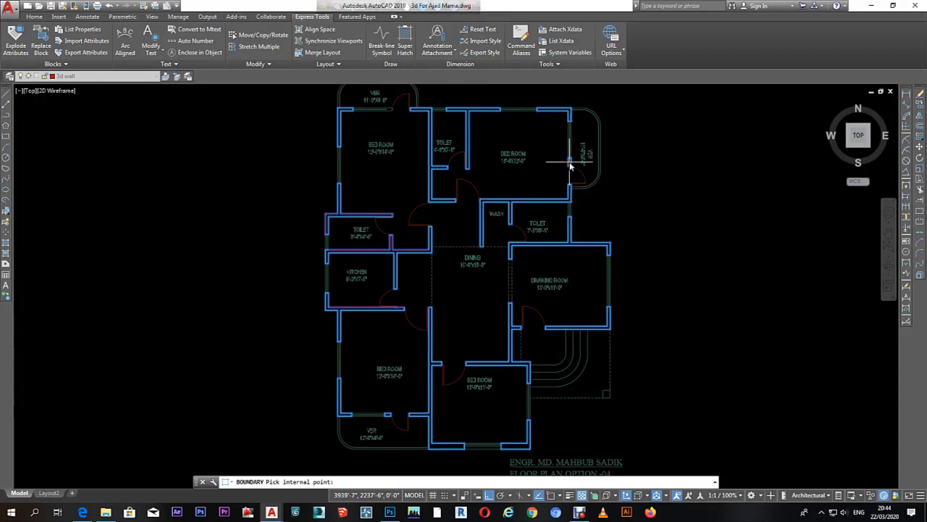
key("Return")
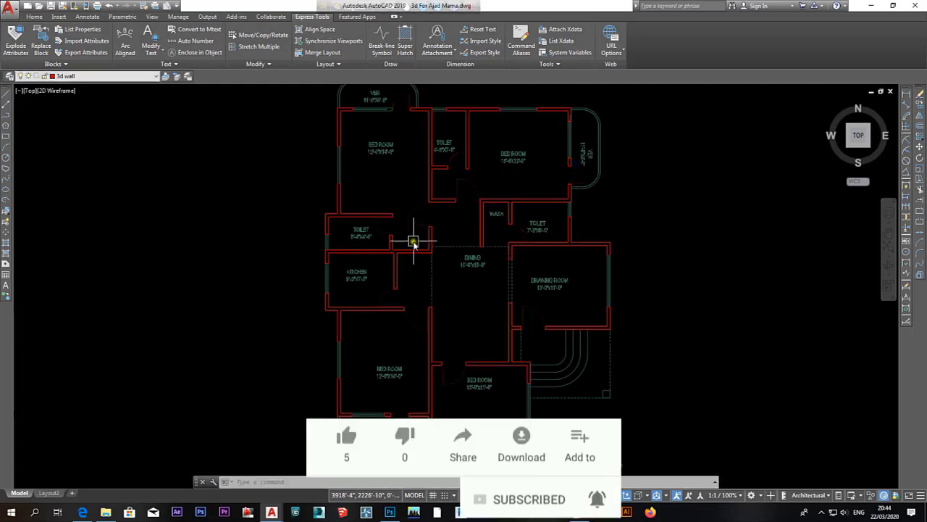
Step: Window-select all the traced wall outlines and extrude them with EXT
left_click(433, 225)
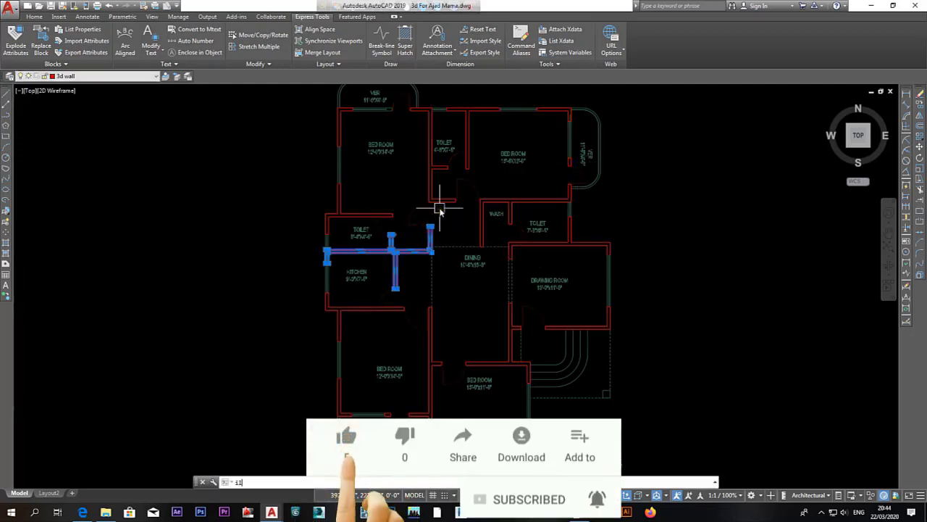
key("Escape")
scroll(450, 228, "down", 5)
left_click(372, 163)
left_click(585, 391)
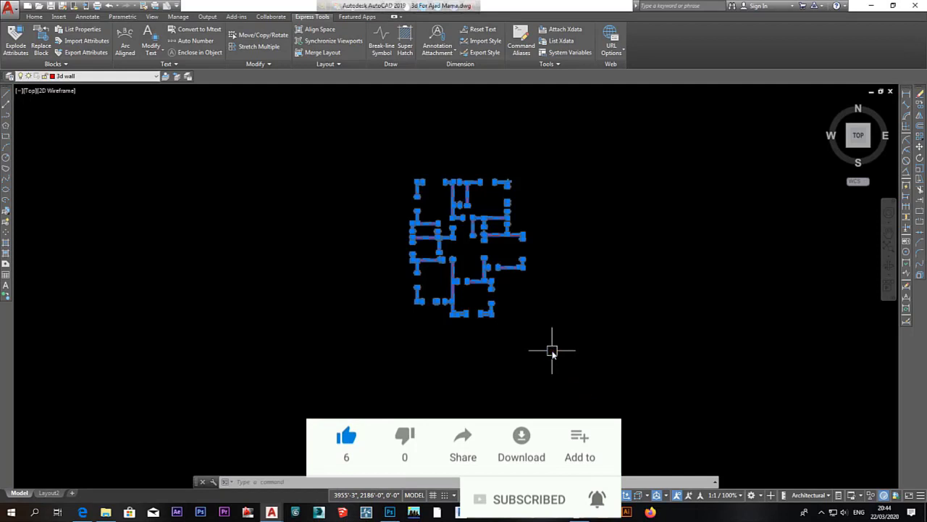
type("ext")
key("Return")
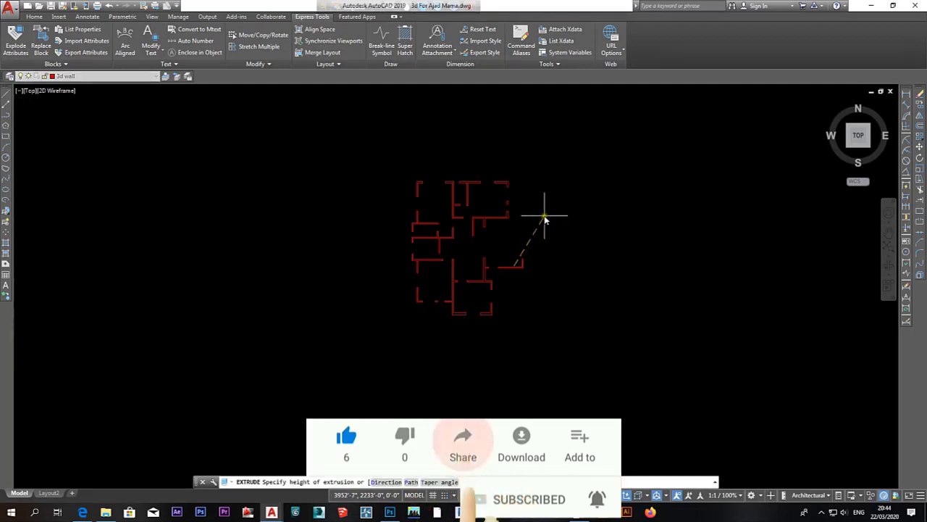
left_click(544, 216)
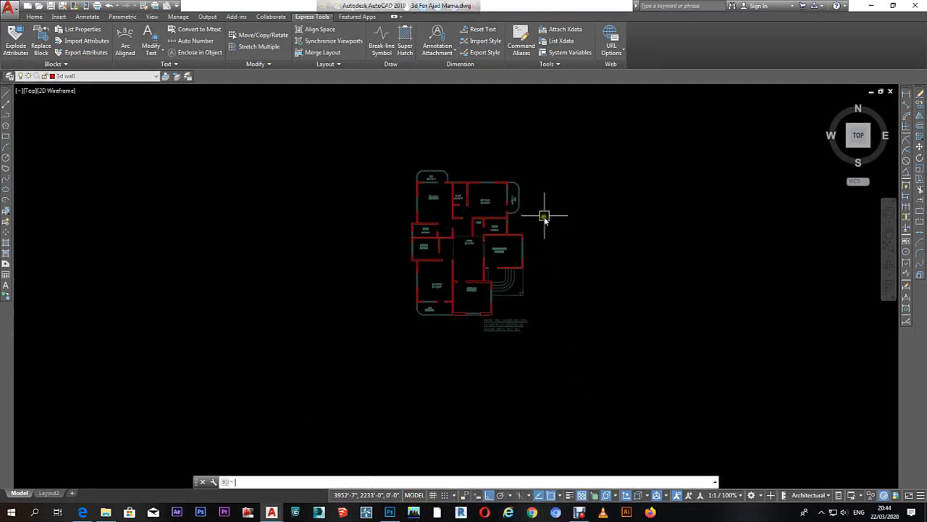
Step: Show the Viewports toolbar and dock it along the top
right_click(905, 145)
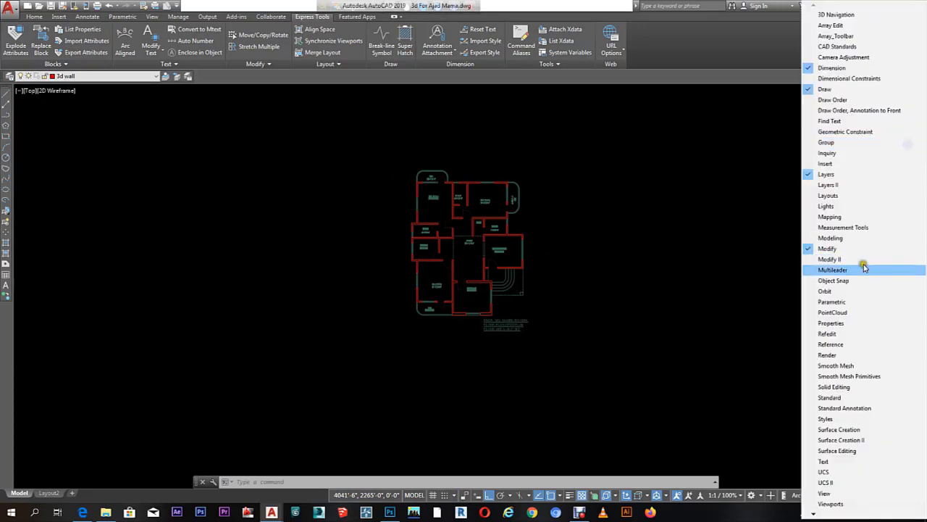
key("v")
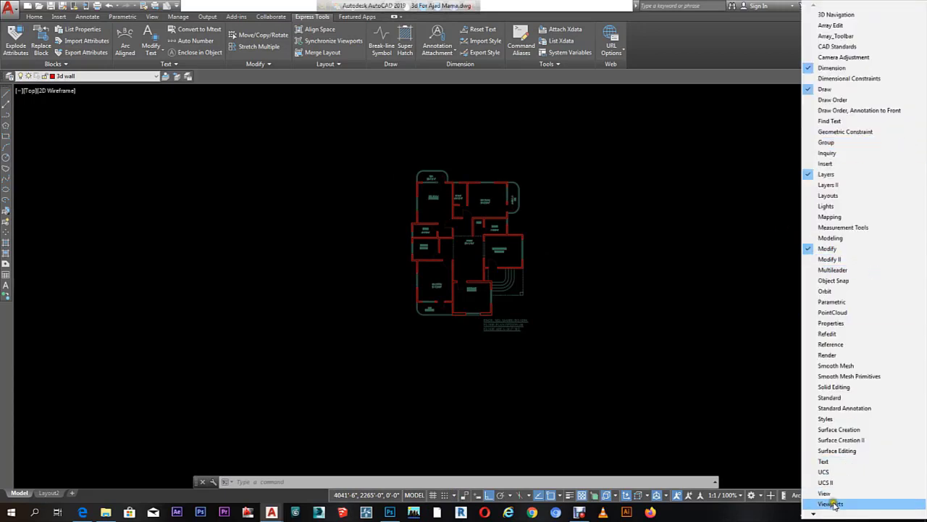
left_click(831, 504)
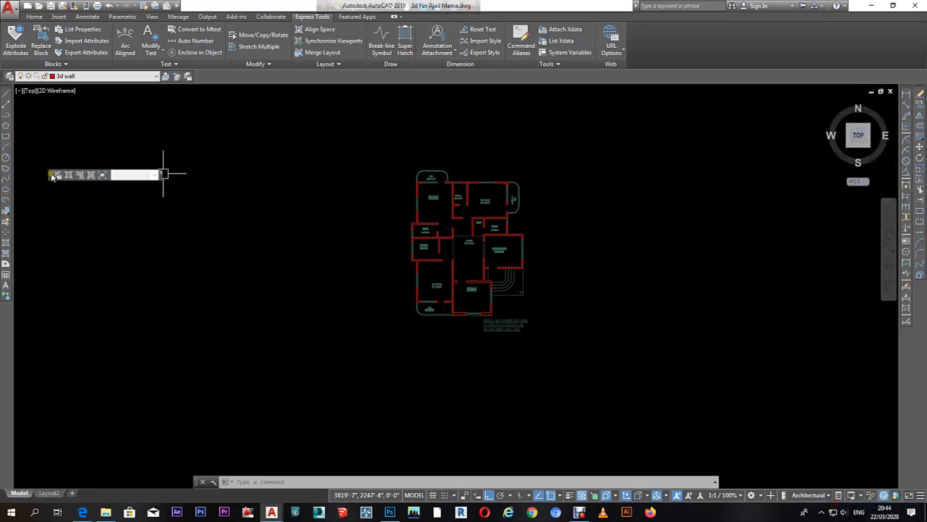
left_click_drag(52, 176, 228, 76)
Step: Show the View toolbar, dock it at the top, and bring up the Viewports dialog
right_click(215, 77)
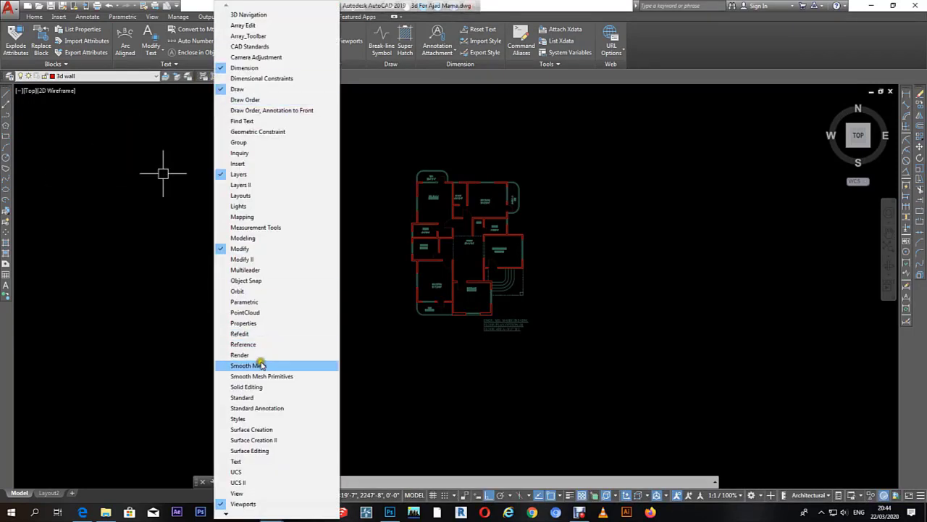
left_click(239, 493)
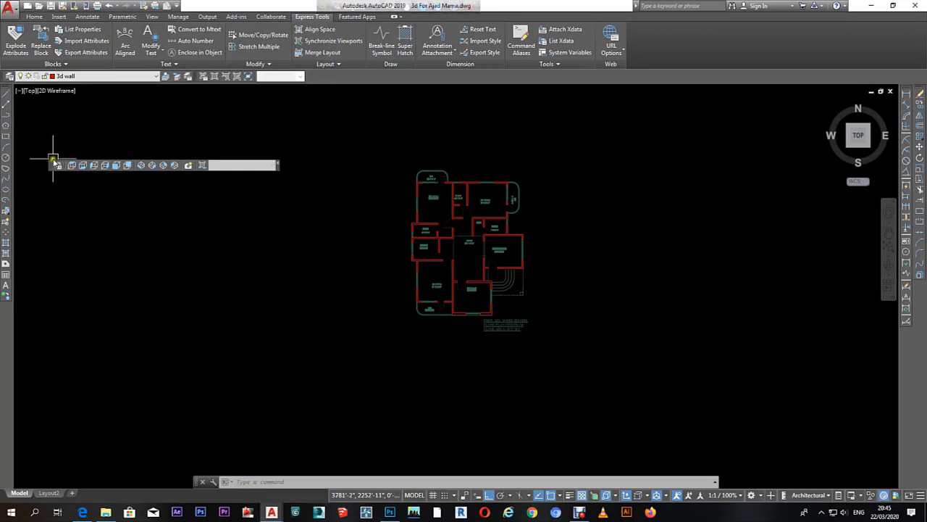
left_click_drag(52, 161, 369, 87)
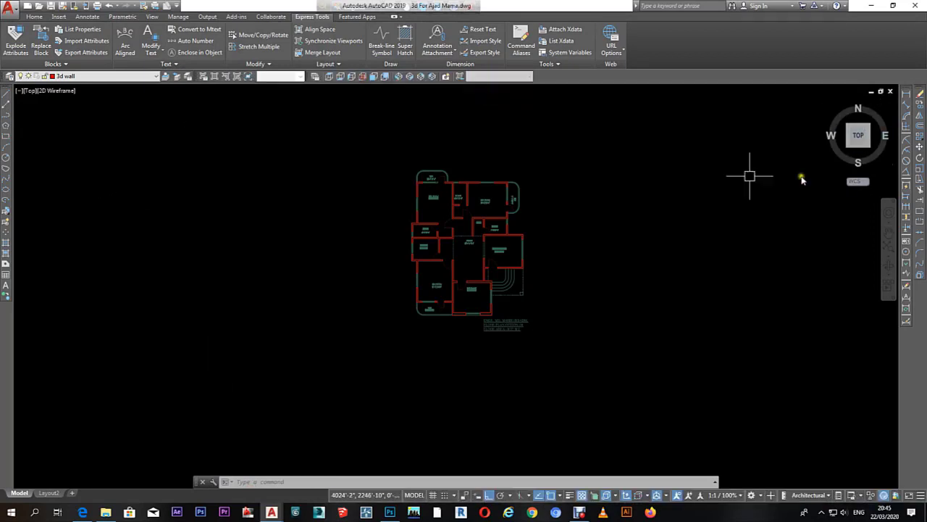
left_click(201, 153)
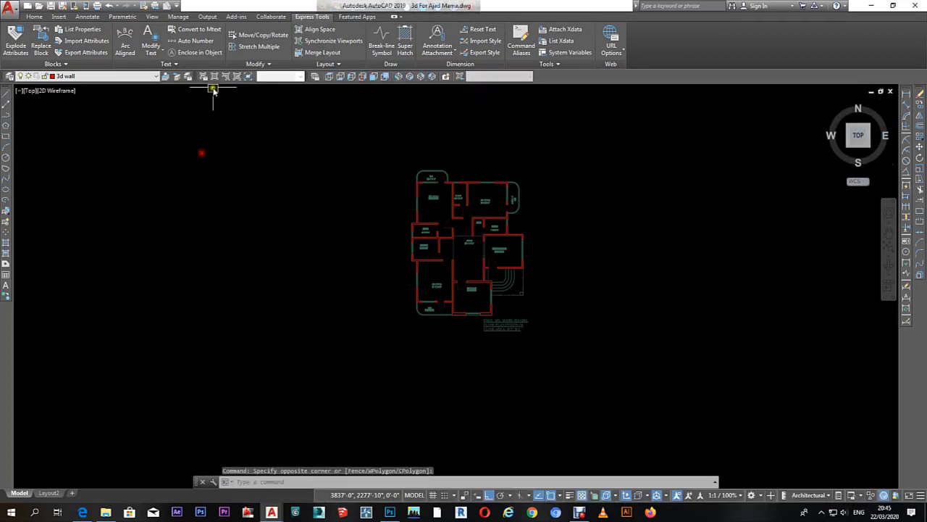
left_click(205, 77)
Step: Apply the Two: Vertical viewport layout and set the right view to SW Isometric
left_click(359, 215)
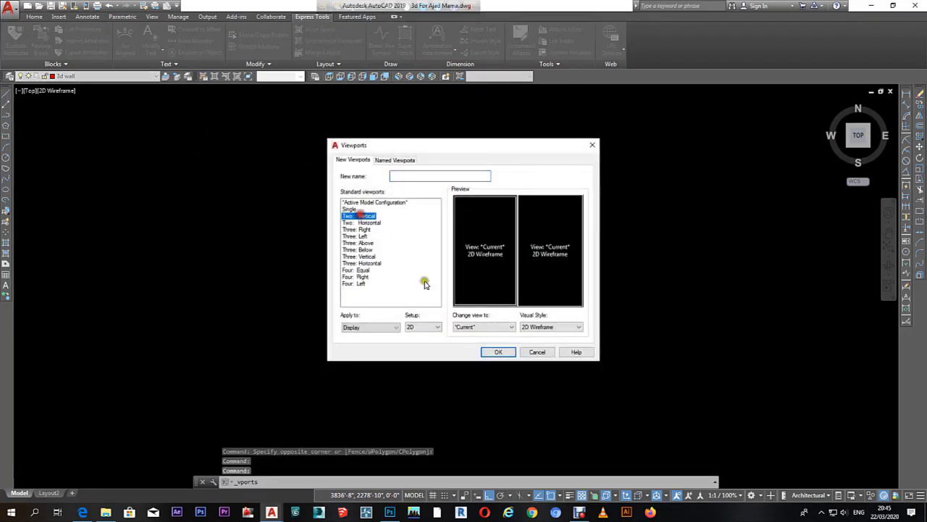
left_click(497, 352)
left_click(615, 290)
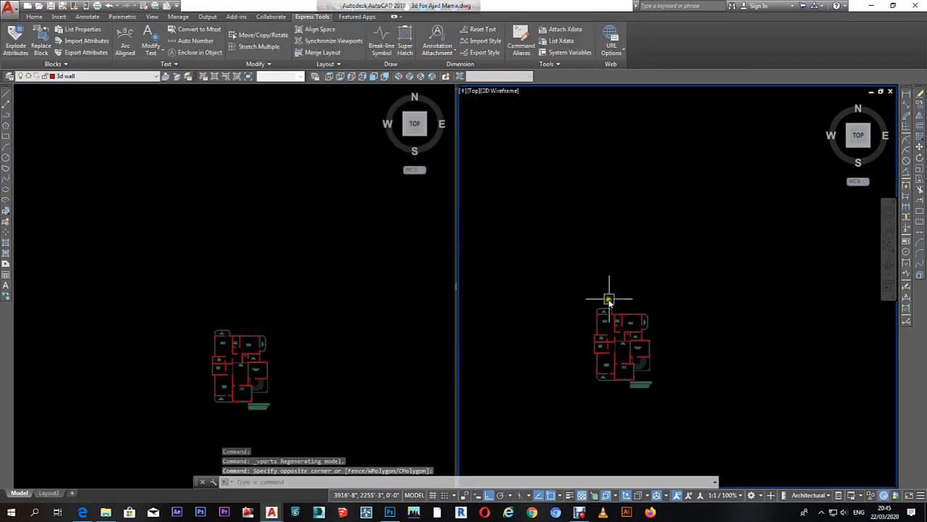
scroll(562, 292, "up", 2)
middle_click_drag(561, 292, 526, 209)
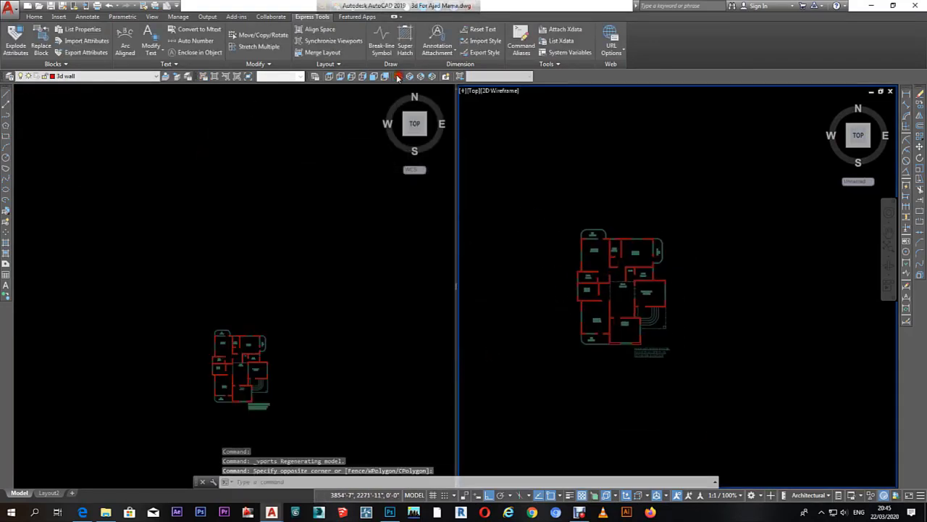
left_click(398, 77)
scroll(710, 275, "up", 2)
scroll(720, 284, "up", 3)
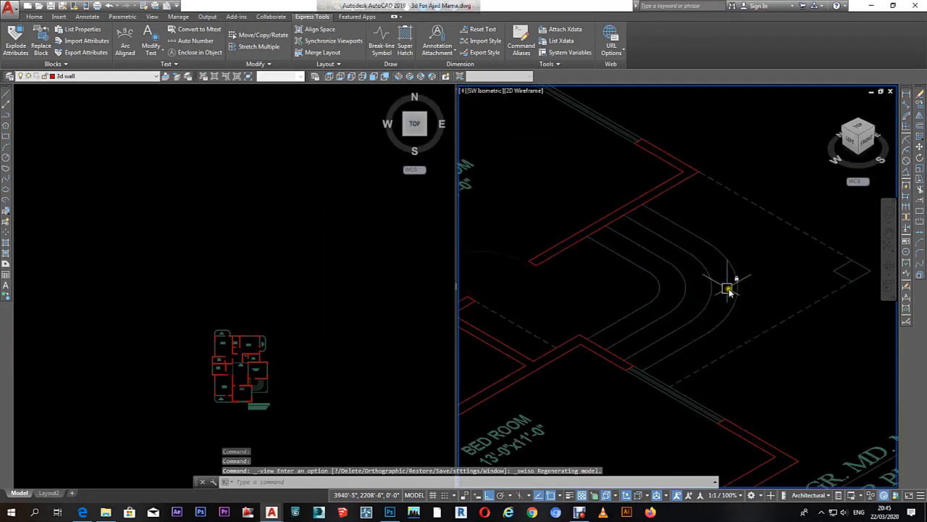
Step: Select a wall outline in the plan view and isolate its 3d wall layer with LAYISO
left_click(623, 288)
key("Escape")
key("Escape")
left_click(338, 342)
scroll(275, 325, "up", 5)
scroll(270, 319, "up", 2)
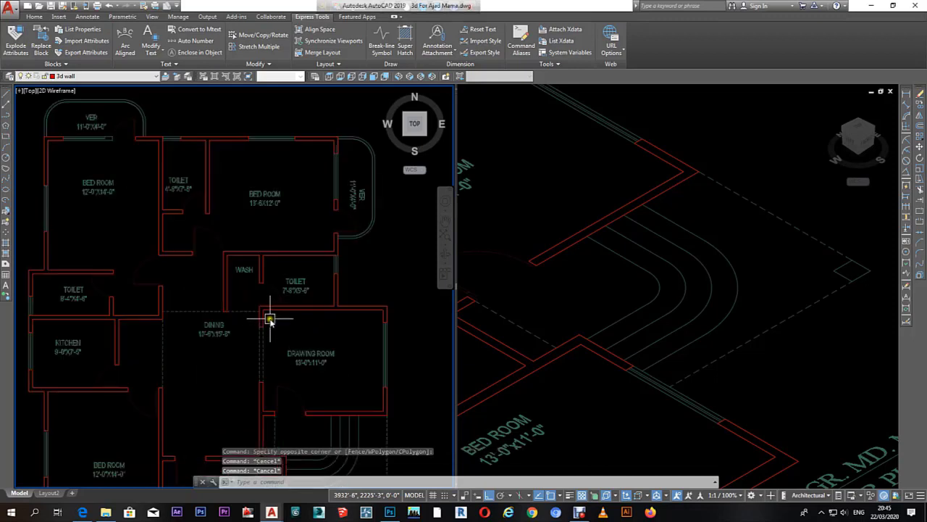
left_click(268, 318)
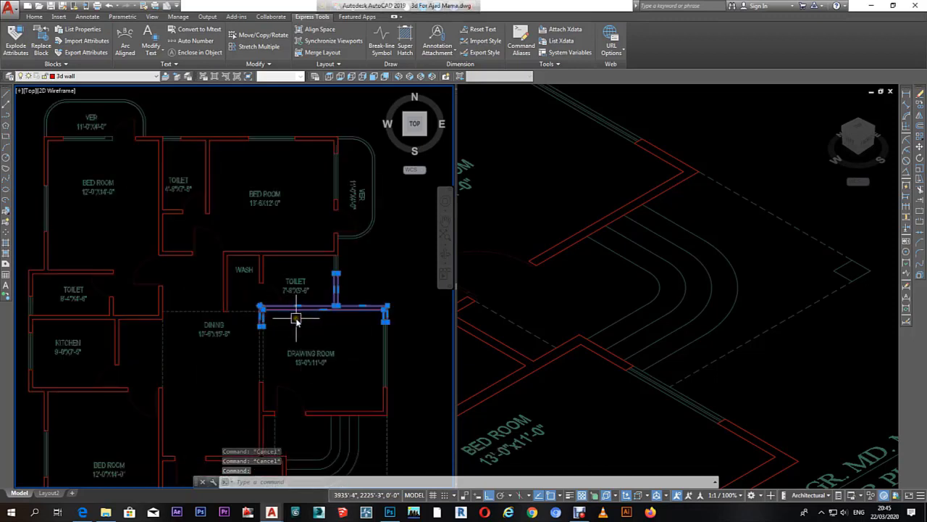
type("layiso")
key("Return")
Step: Select all the wall outlines and extrude them to a height of 24
scroll(310, 315, "down", 6)
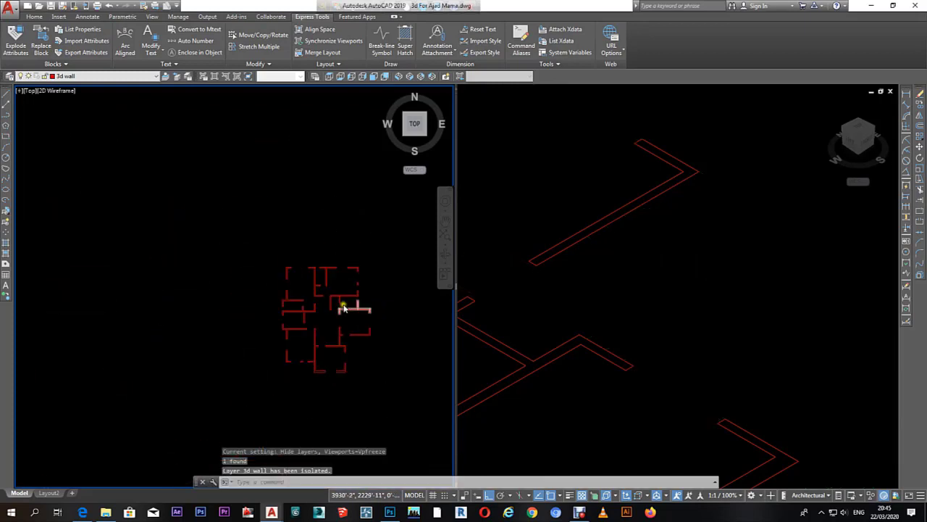
key("ctrl+a")
left_click(405, 412)
left_click(759, 306)
scroll(754, 310, "down", 3)
scroll(752, 306, "down", 2)
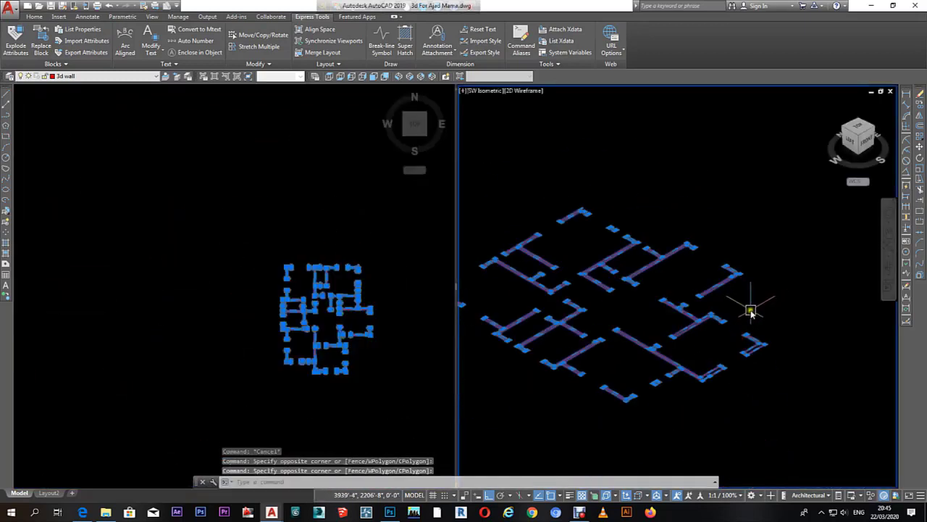
type("ext")
key("Return")
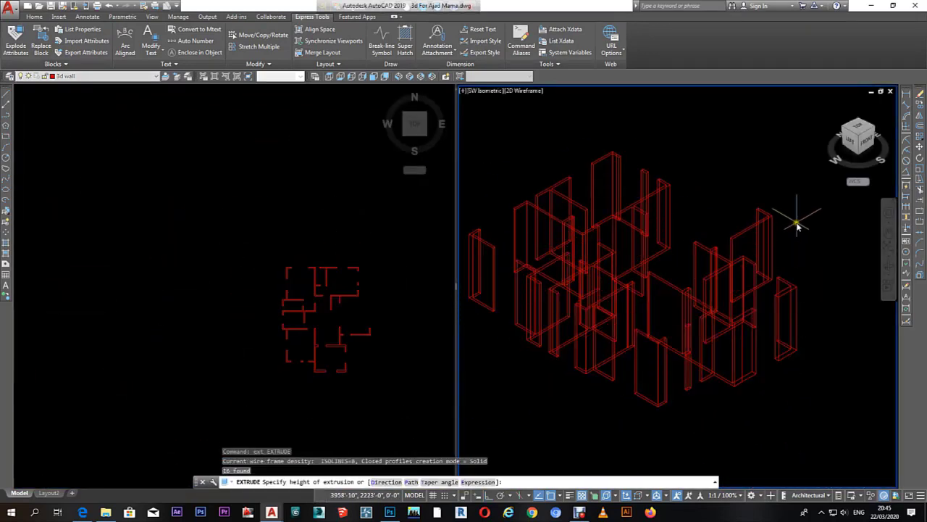
type("24")
key("Return")
key("Escape")
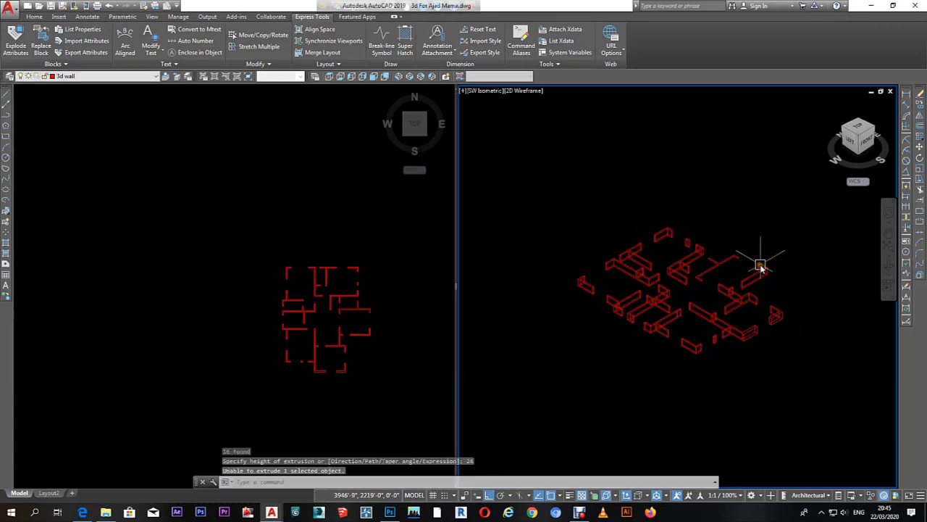
Step: Copy the extruded wall solids 24 units up the Z axis
left_click(541, 209)
left_click(803, 371)
type("co")
key("Return")
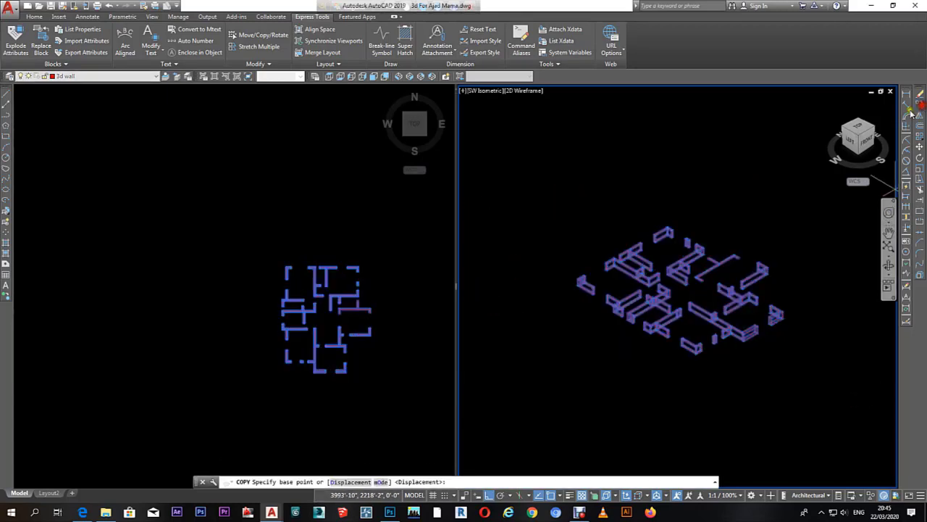
scroll(814, 308, "up", 3)
left_click(815, 283)
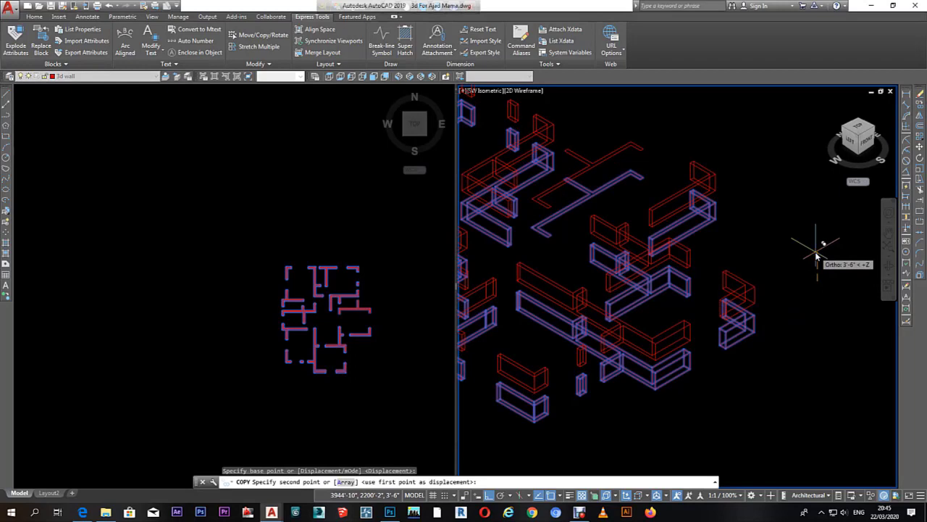
type("24")
key("Return")
right_click(816, 255)
left_click(823, 262)
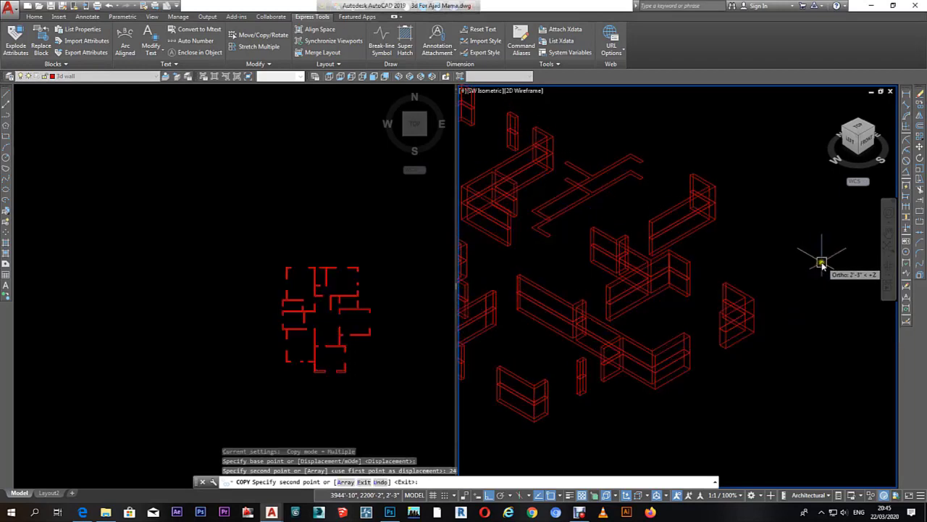
key("Escape")
middle_click_drag(696, 305, 718, 323)
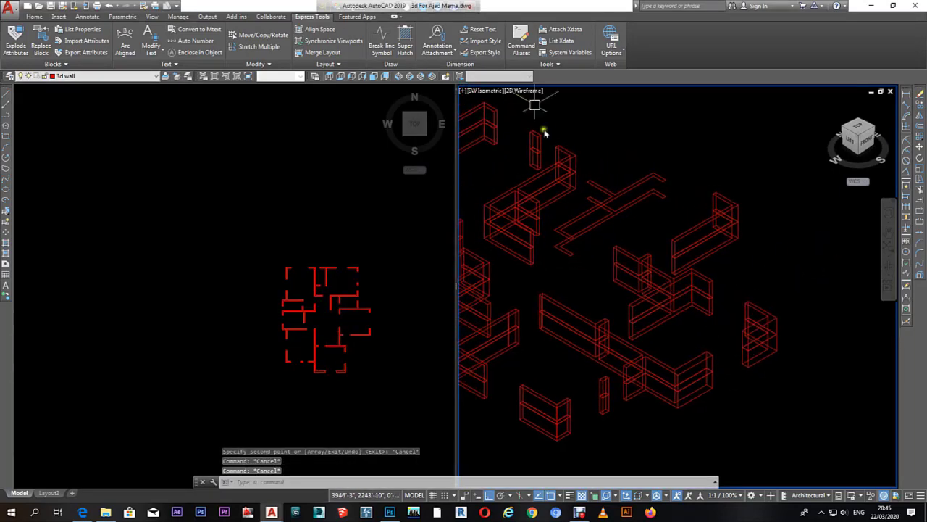
Step: Switch the right view to Front and set all 15 wall solids' height to 10' in Properties
left_click(374, 76)
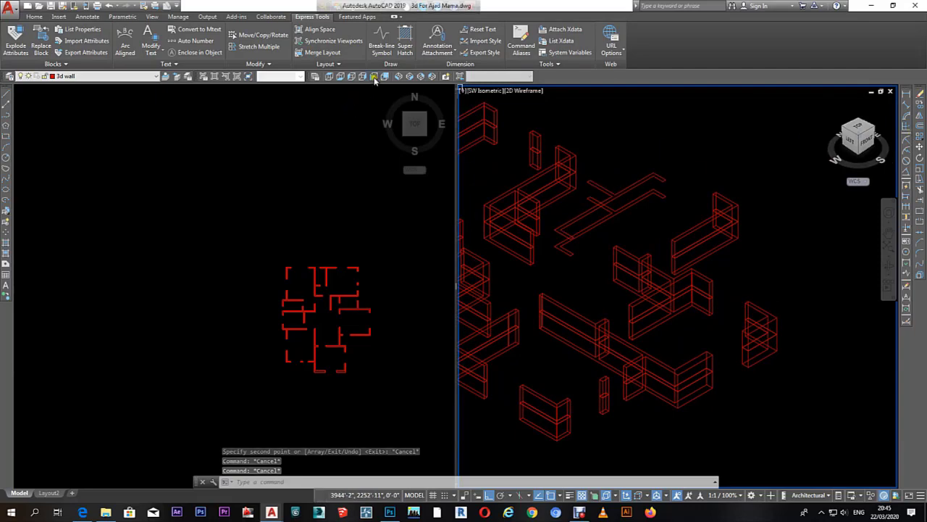
scroll(674, 261, "down", 4)
left_click(789, 224)
left_click(463, 279)
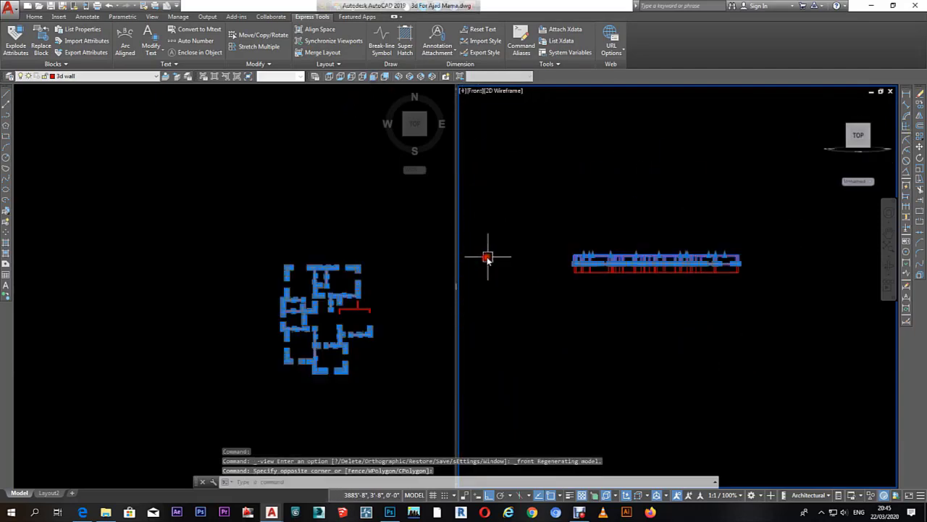
double_click(652, 259)
type("10'")
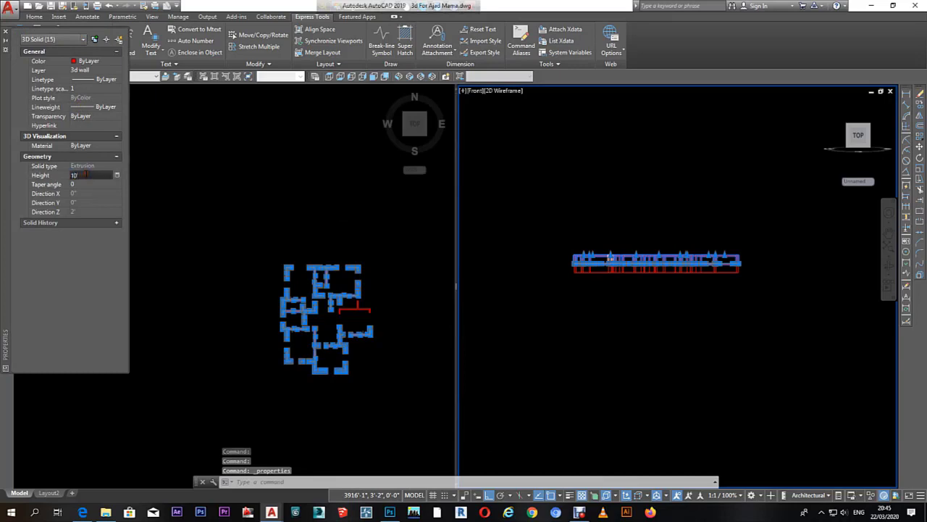
key("Return")
key("Escape")
key("Escape")
left_click(755, 321)
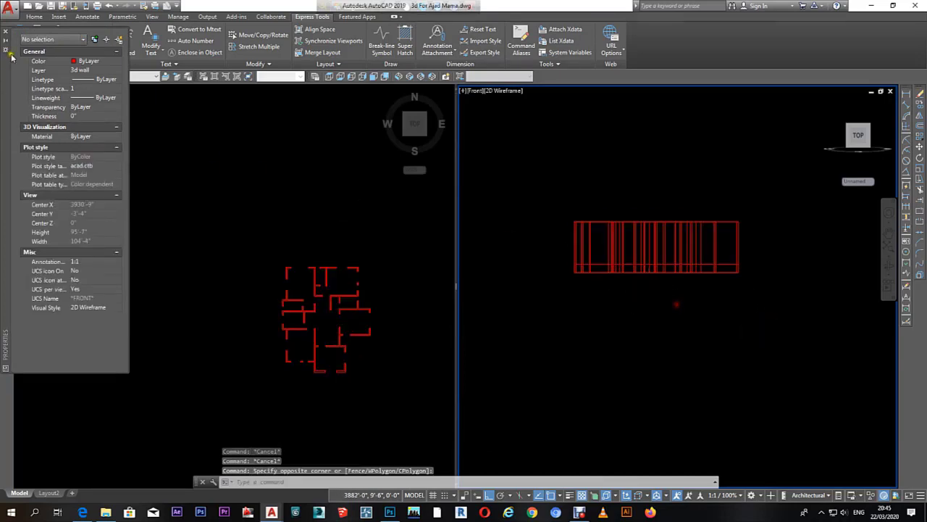
left_click(7, 33)
key("Escape")
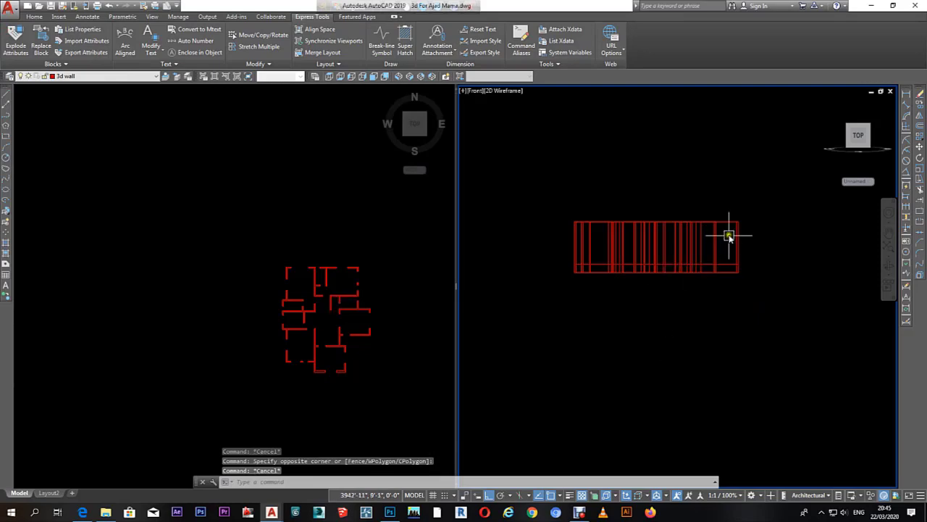
mouse_move(695, 304)
middle_mouse_down("shift")
mouse_move(638, 372)
mouse_move(735, 276)
mouse_move(723, 269)
mouse_move(676, 285)
mouse_move(676, 257)
middle_mouse_up("shift")
scroll(753, 247, "up", 4)
Step: Select the T-shaped wall outline by the drawing room and attempt to extrude it with EXT
scroll(642, 325, "up", 3)
left_click(640, 320)
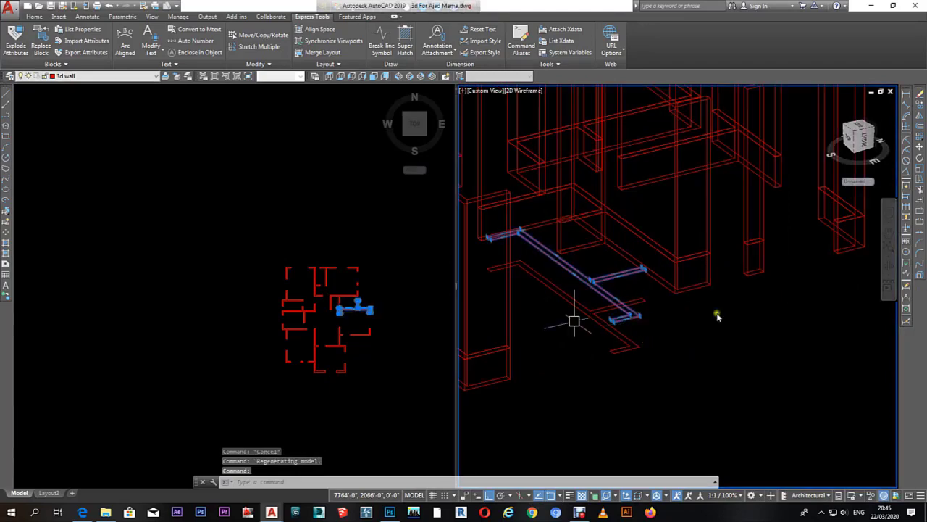
left_click(388, 315)
scroll(387, 315, "up", 5)
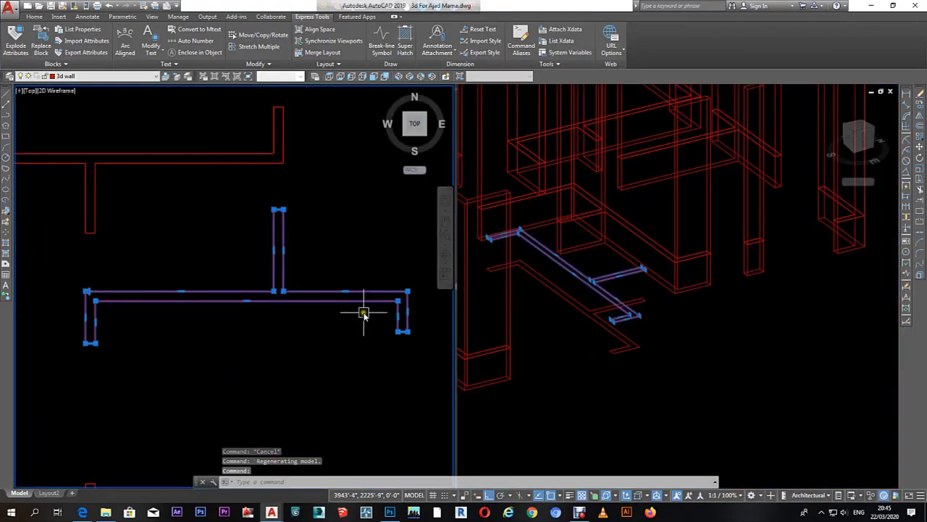
type("aext")
key("Return")
left_click(360, 294)
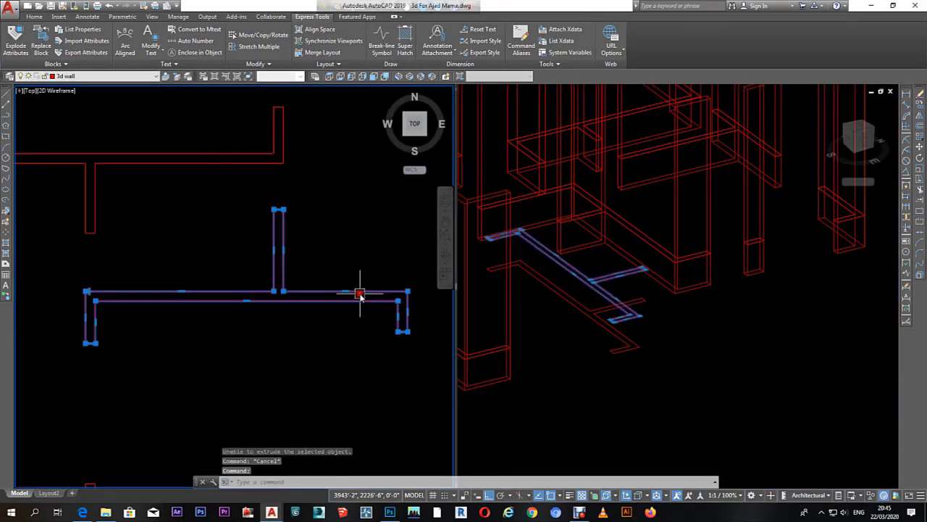
middle_click_drag(366, 288, 373, 268)
key("Escape")
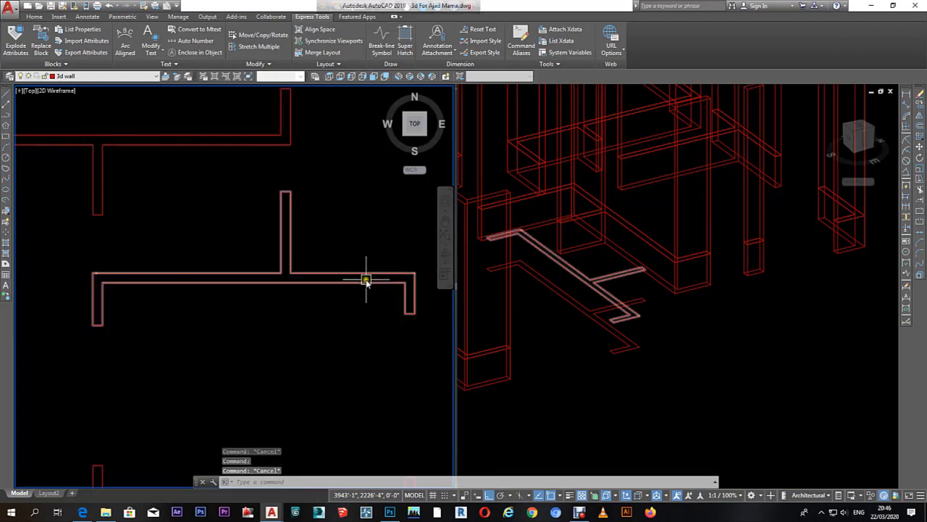
Step: Delete the stray outline piece from the 3D view
left_click(618, 349)
key("Delete")
key("Escape")
left_click(335, 343)
left_click(335, 343)
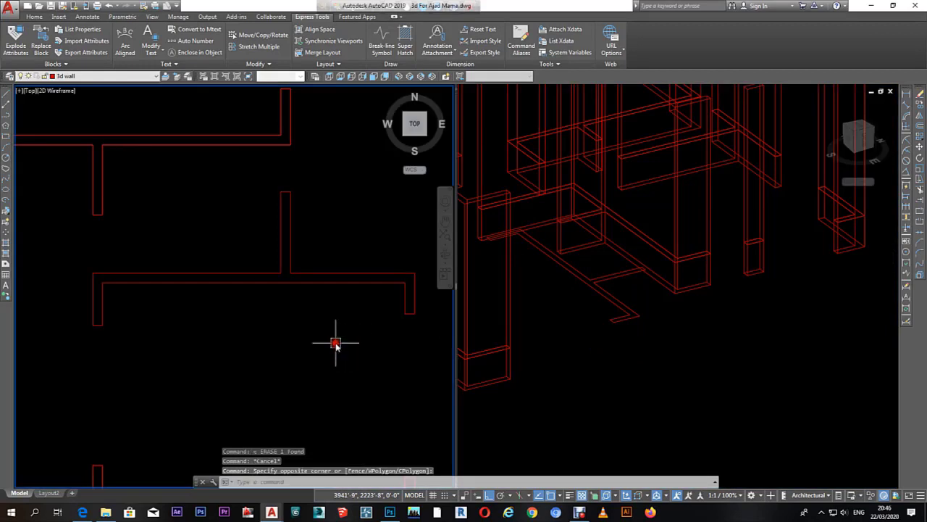
key("Escape")
Step: Trace a closed BOUNDARY outline inside the T-shaped wall, dismissing the internal islands error
type("BO")
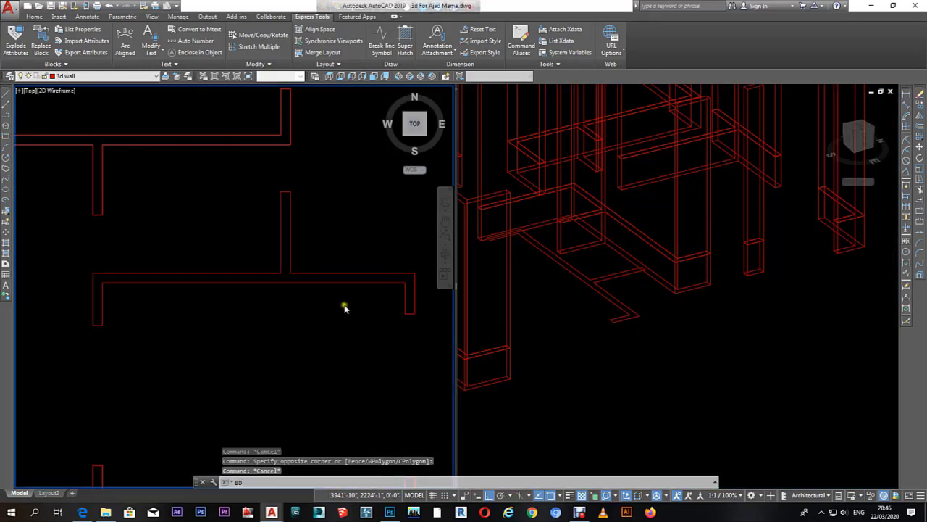
key("Return")
left_click(408, 208)
left_click(343, 277)
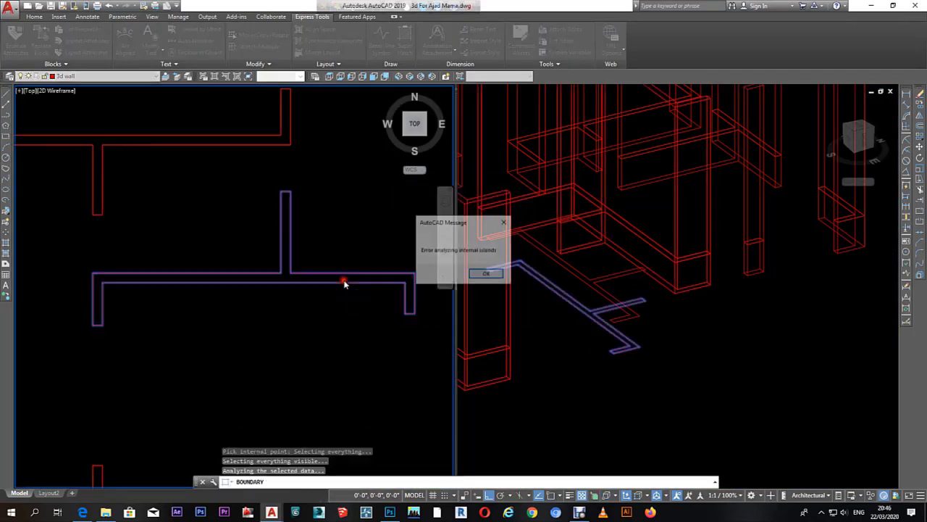
left_click(487, 276)
key("Return")
Step: Select the new boundary outline, start an extrusion, then cancel it
left_click(618, 353)
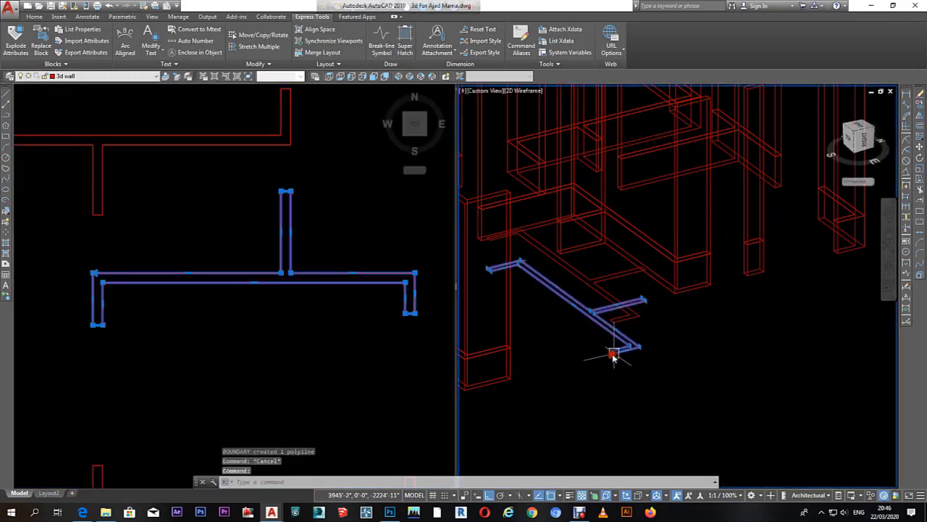
type("ext")
key("Escape")
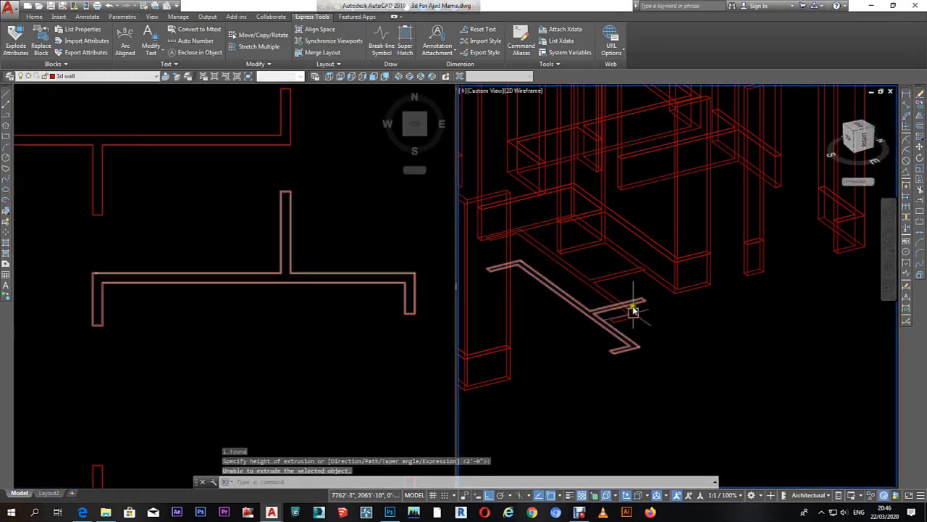
left_click(347, 338)
left_click(348, 338)
key("Escape")
left_click(677, 365)
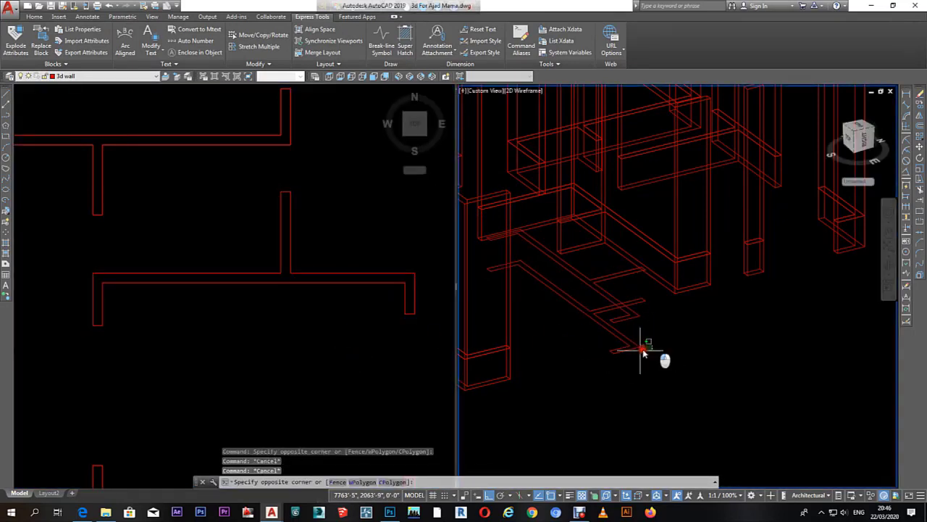
left_click(612, 353)
type("e")
key("Return")
type("pl")
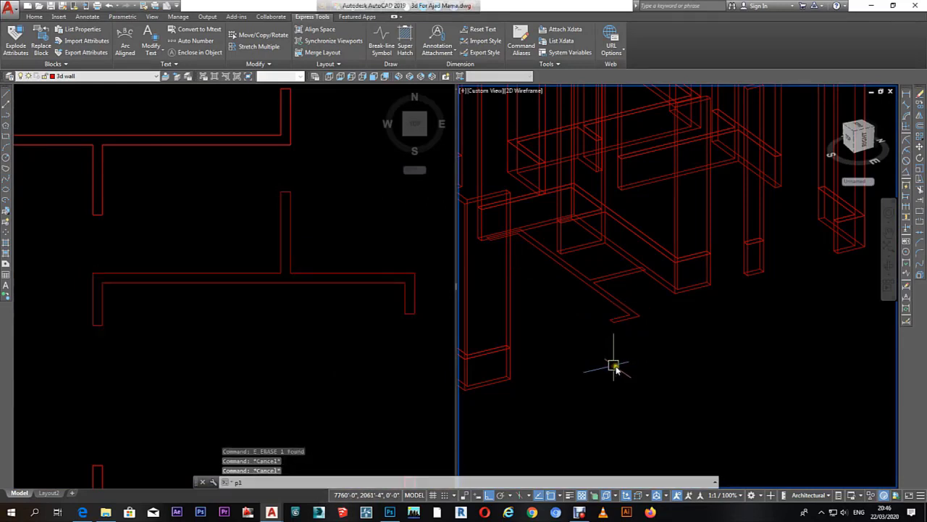
key("Return")
left_click(290, 194)
left_click(287, 193)
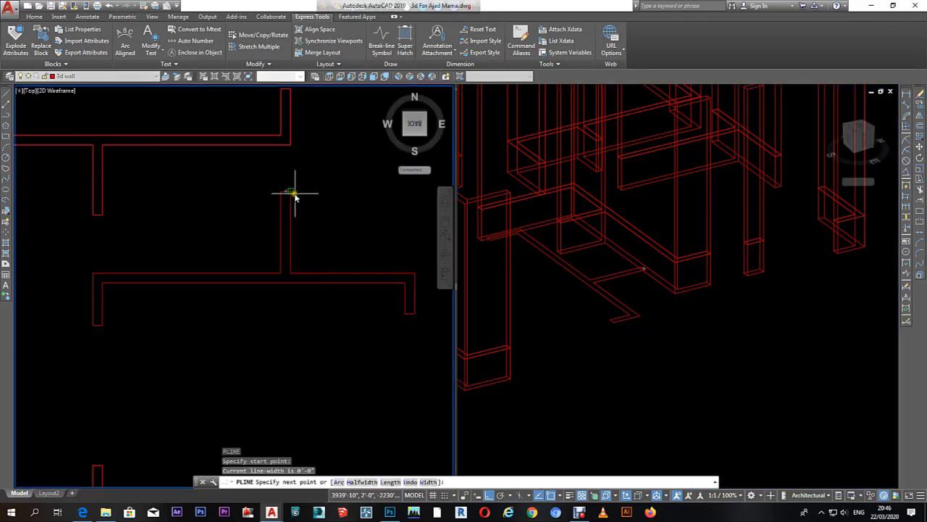
key("Escape")
middle_click_drag(295, 193, 271, 178)
right_click(260, 164)
left_click(268, 170)
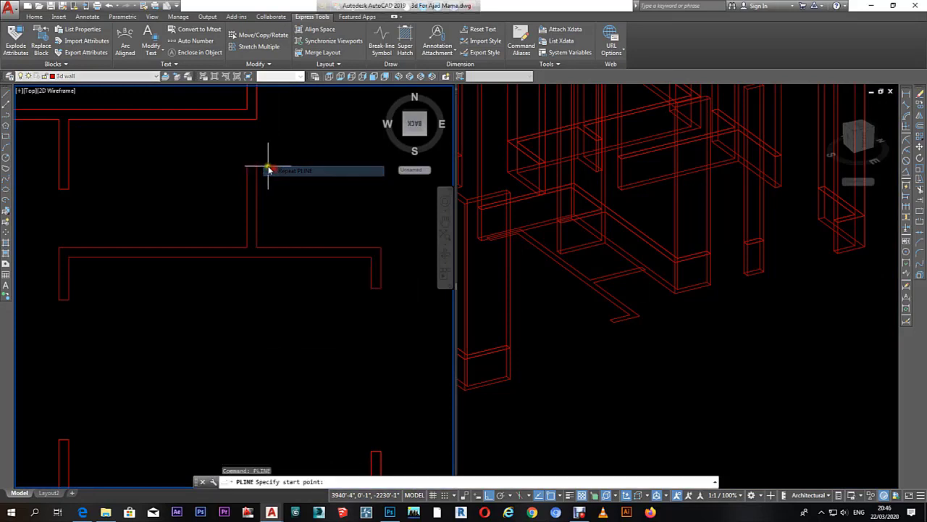
left_click(257, 166)
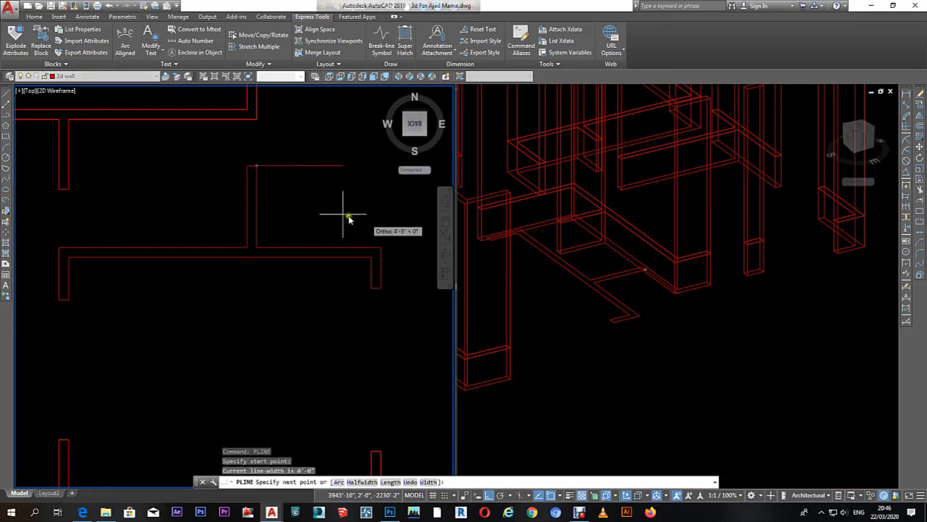
key("Escape")
left_click(249, 94)
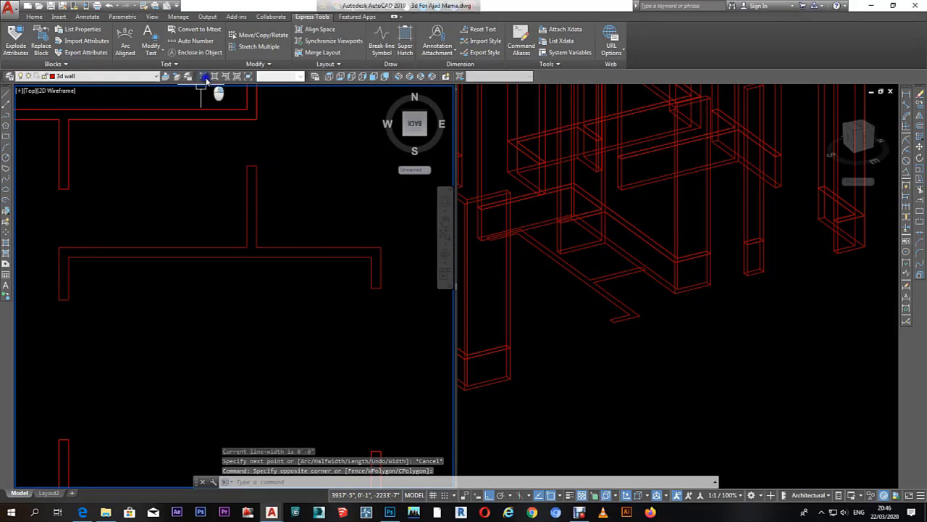
right_click(210, 78)
Step: Show the Visual Styles toolbar and dock it beside the other toolbars
left_click(268, 430)
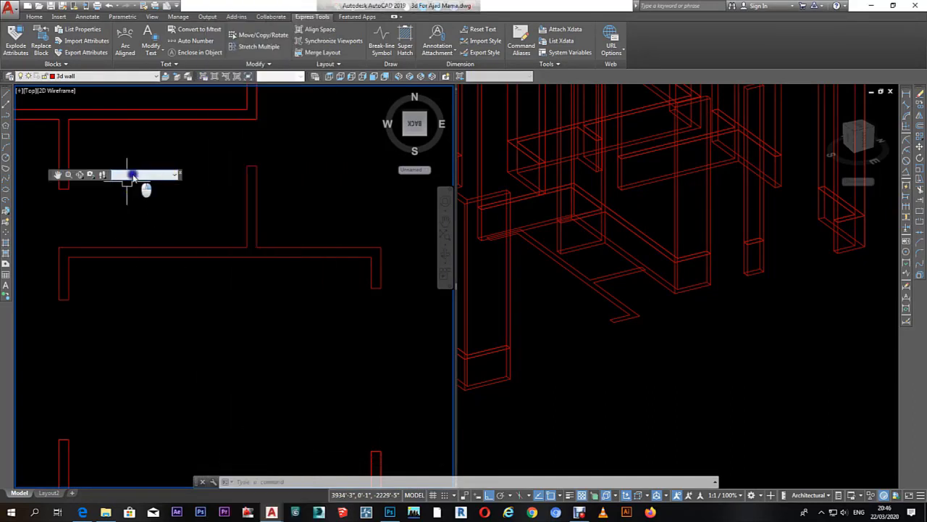
right_click(107, 176)
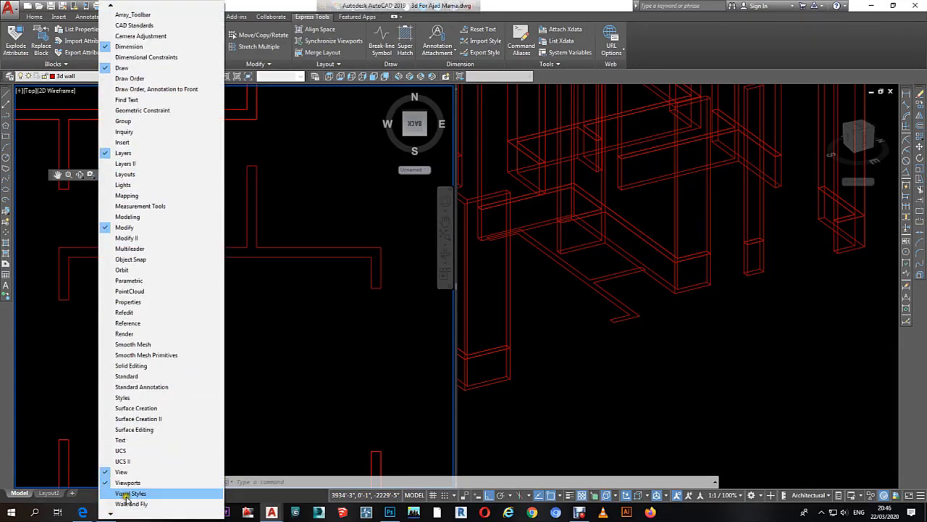
left_click(125, 493)
left_click(102, 109)
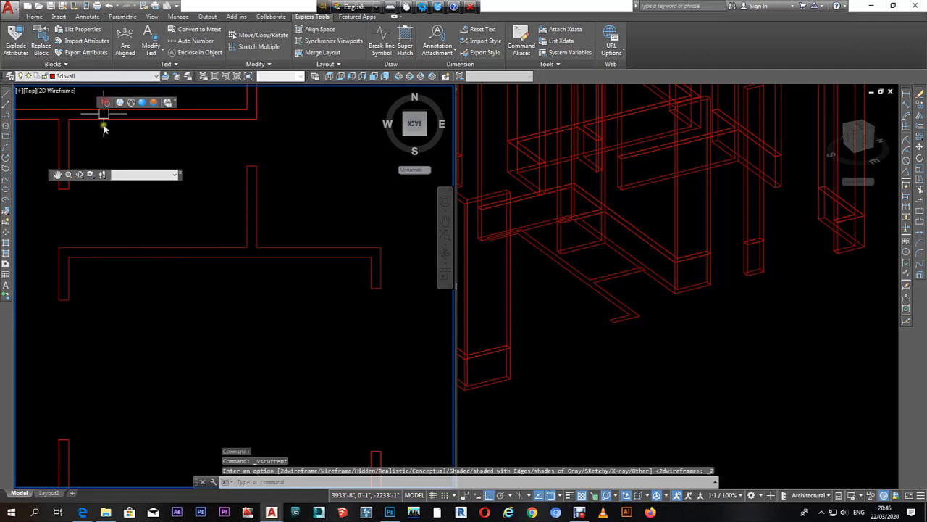
left_click_drag(50, 173, 615, 76)
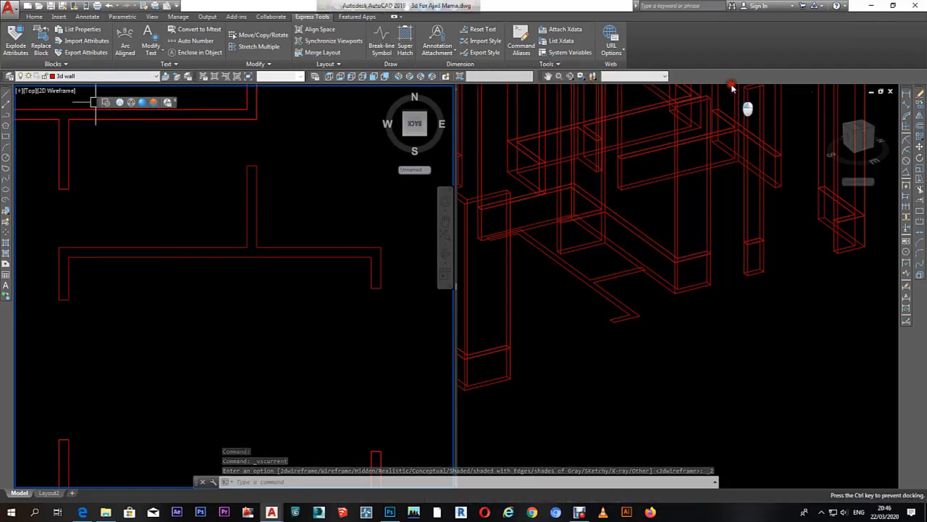
left_click_drag(732, 87, 681, 82)
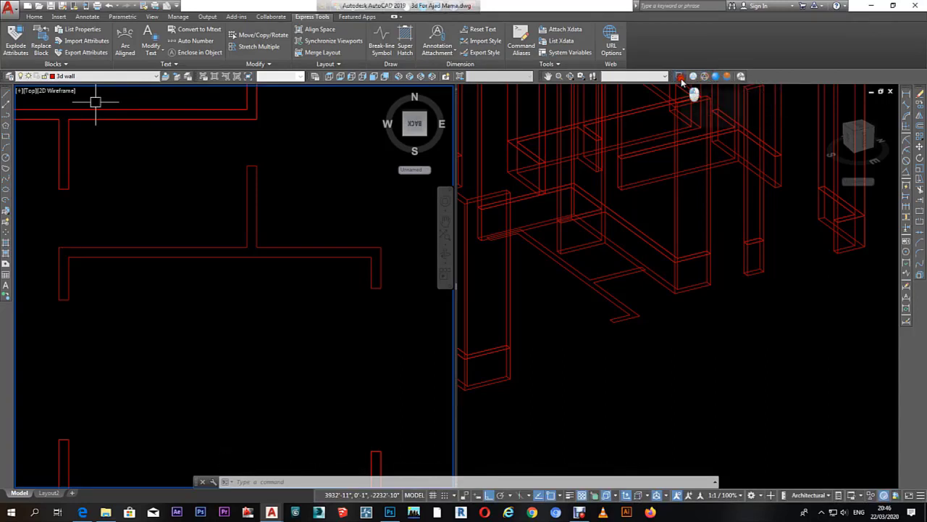
Step: Shade the right-hand 3D viewport in Realistic so the red walls render as solids
left_click(296, 325)
key("Escape")
scroll(358, 243, "down", 4)
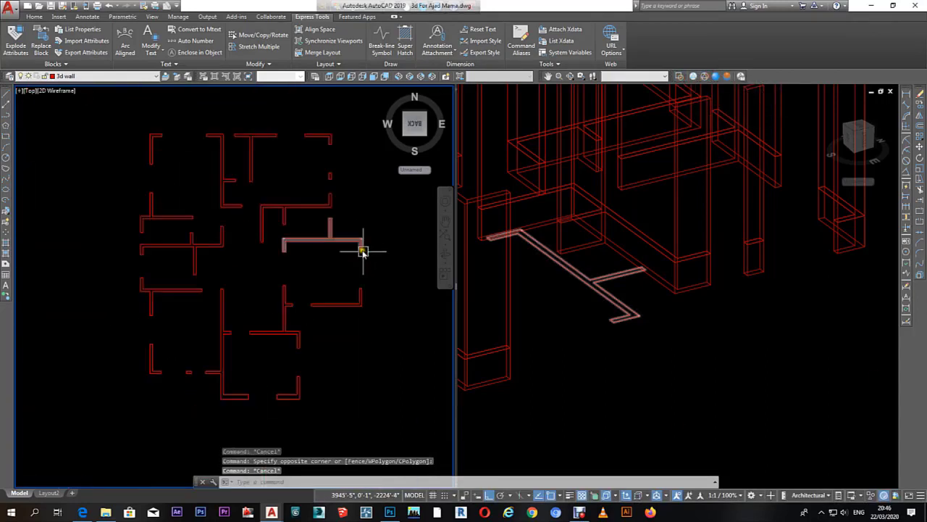
scroll(368, 297, "up", 2)
left_click(359, 218)
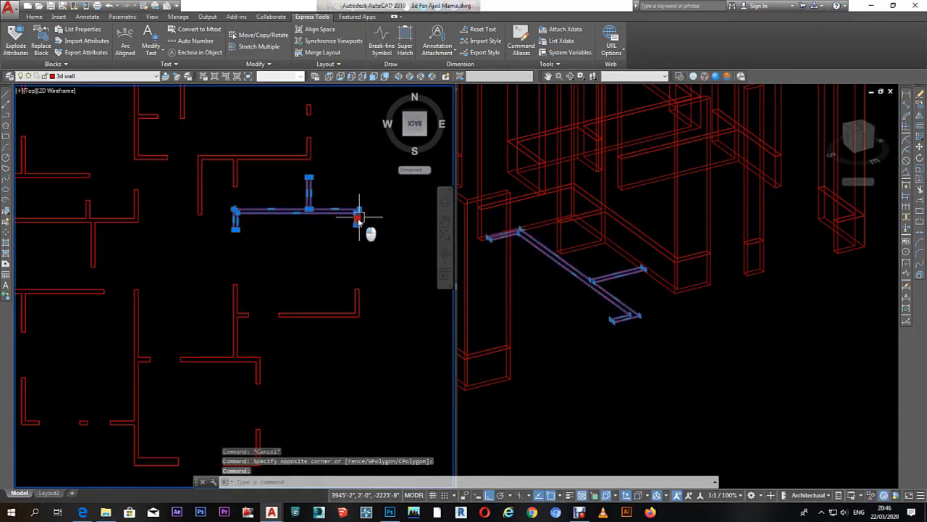
middle_click_drag(359, 217, 346, 280)
scroll(345, 268, "up", 4)
key("Escape")
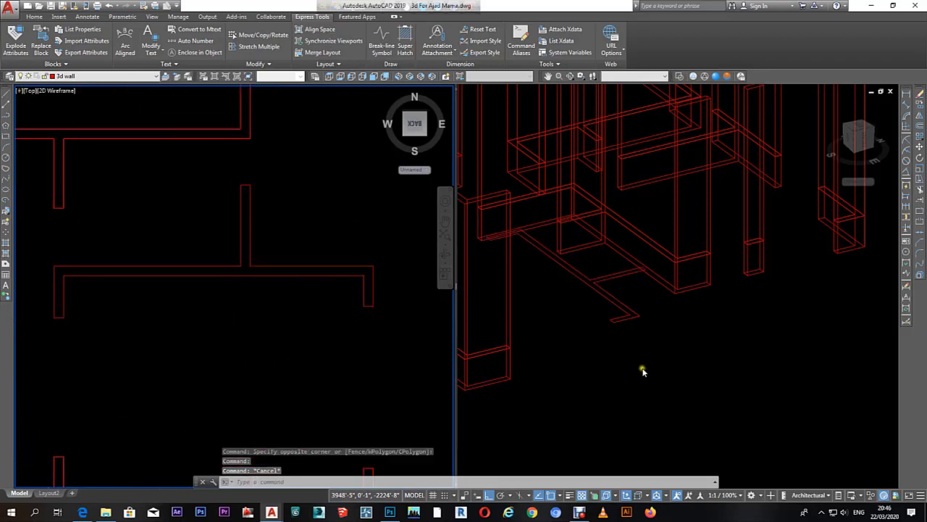
left_click(642, 371)
left_click(714, 77)
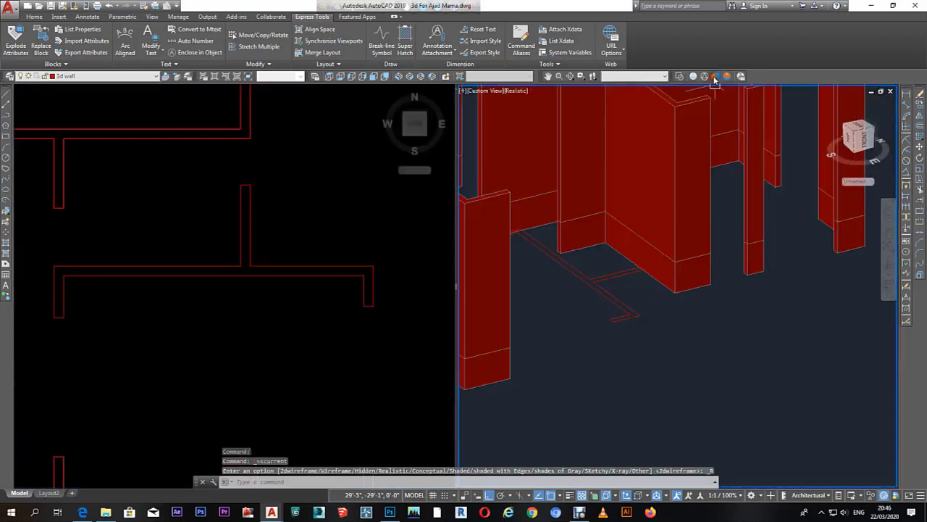
left_click(704, 359)
scroll(645, 325, "down", 3)
scroll(650, 347, "up", 2)
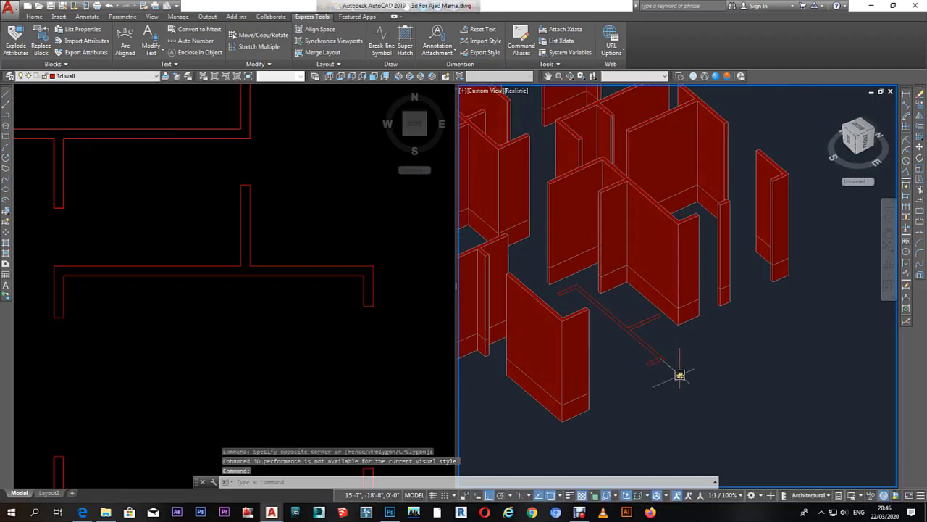
left_click(641, 355)
key("Escape")
left_click(325, 311)
type("p")
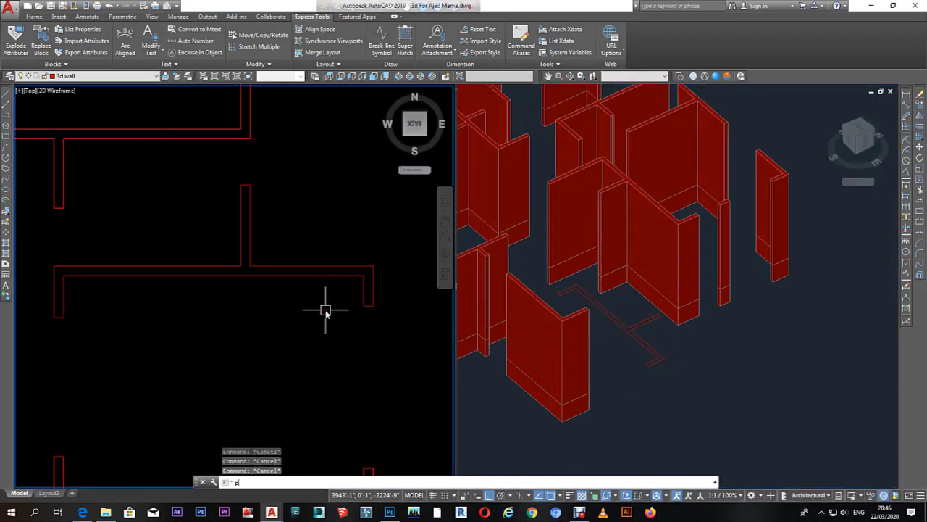
type("s")
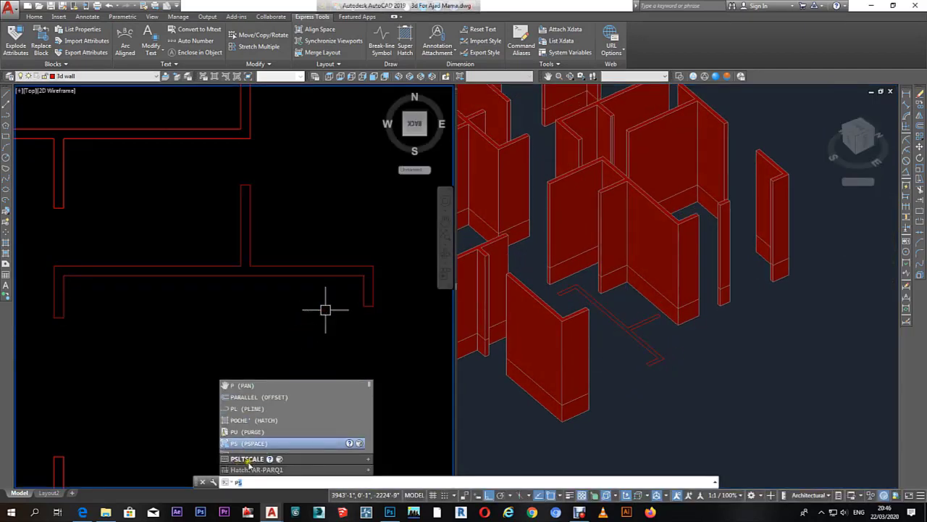
key("BackSpace")
scroll(247, 442, "down", 2)
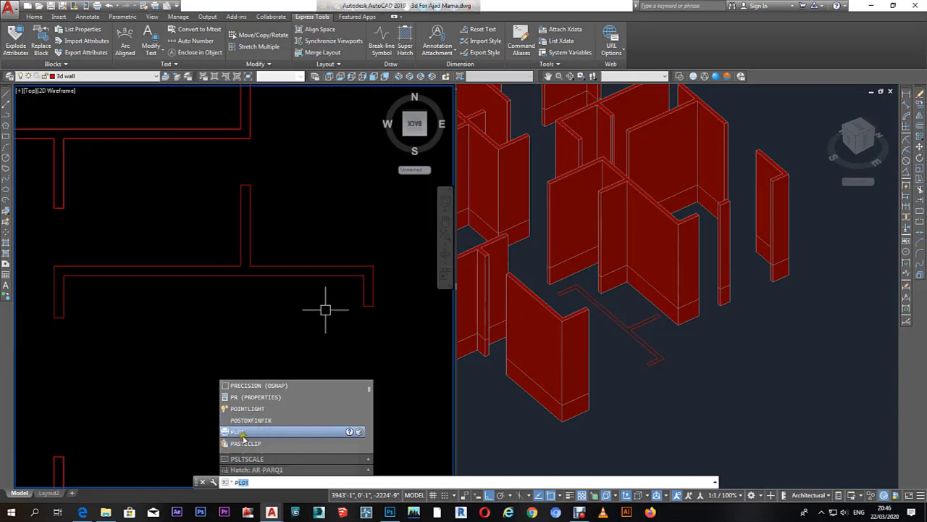
scroll(239, 439, "down", 2)
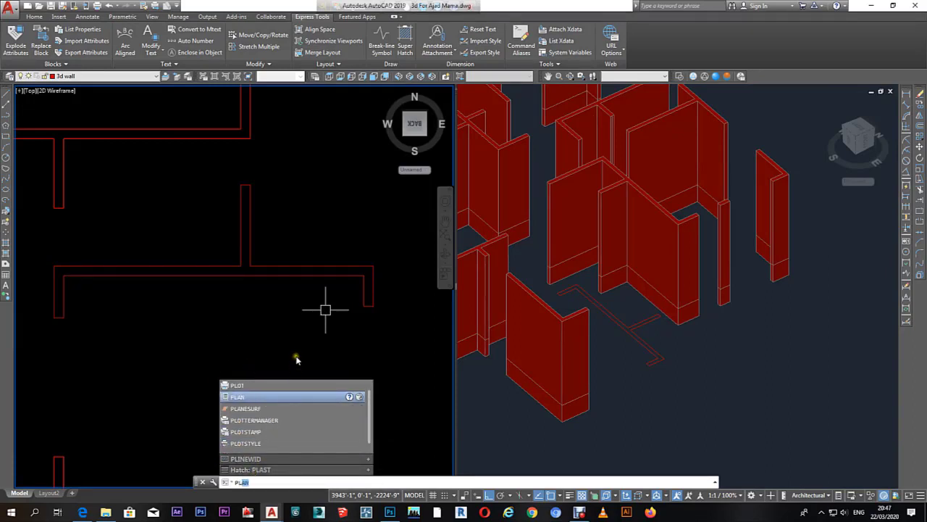
key("Escape")
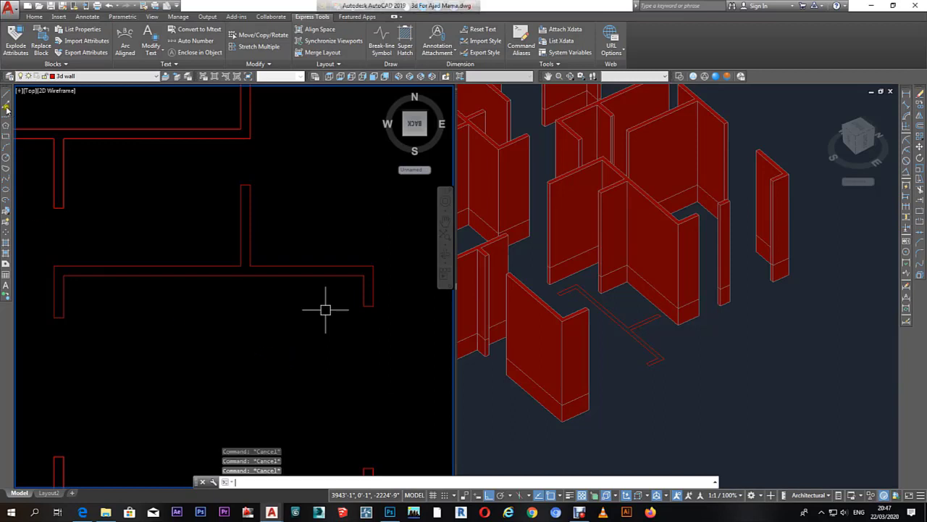
Step: Begin a polyline at the wall end, then abandon it and clear the prompts
left_click(6, 120)
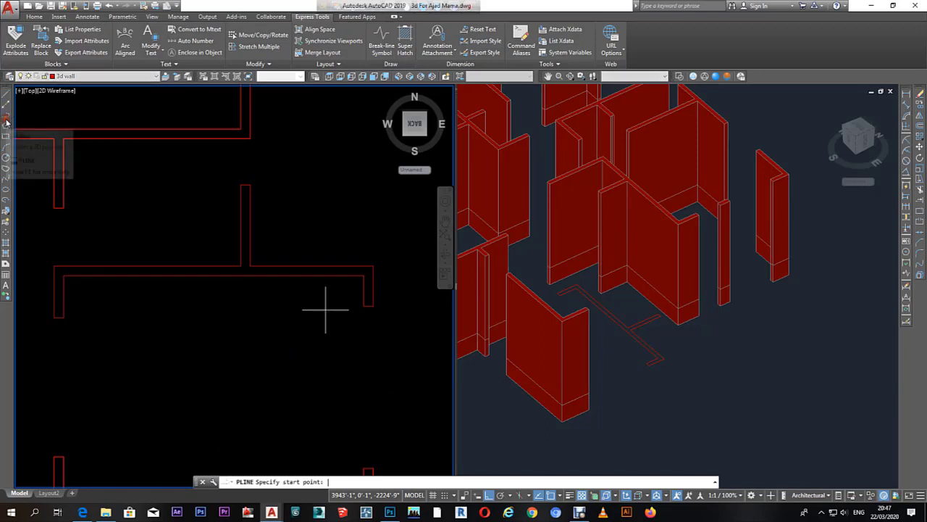
left_click(253, 187)
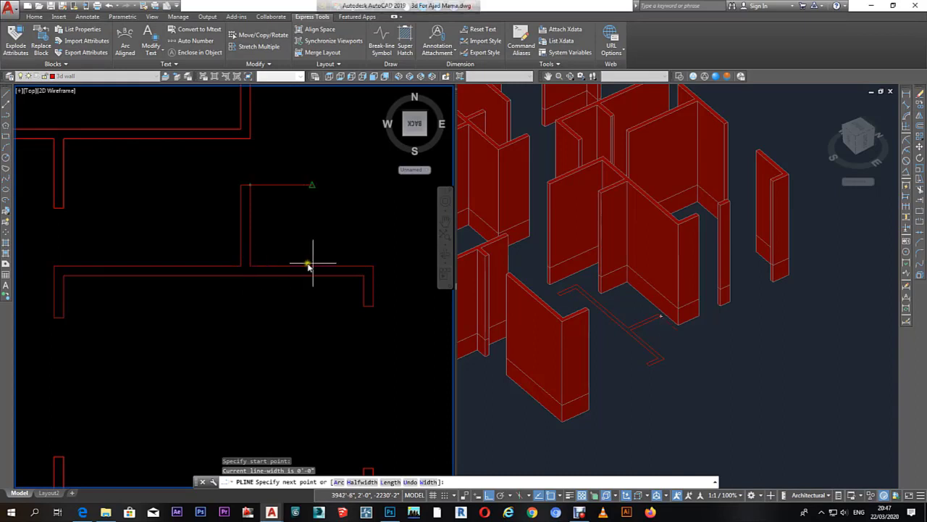
key("Escape")
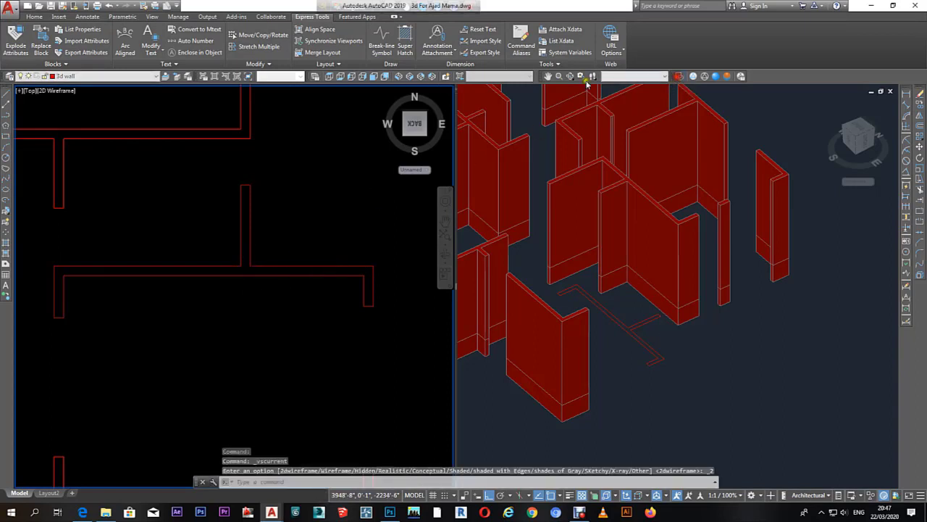
key("Escape")
key("Escape")
left_click(358, 190)
left_click(284, 250)
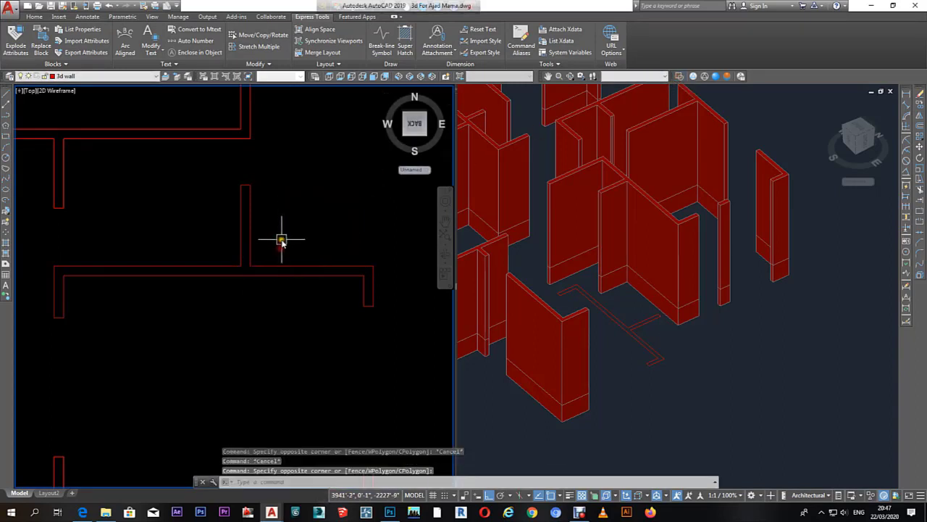
scroll(279, 239, "down", 3)
scroll(279, 239, "down", 3)
Step: Set the plan viewport to a 2D Wireframe Top view centred on the T-shaped wall
left_click(680, 77)
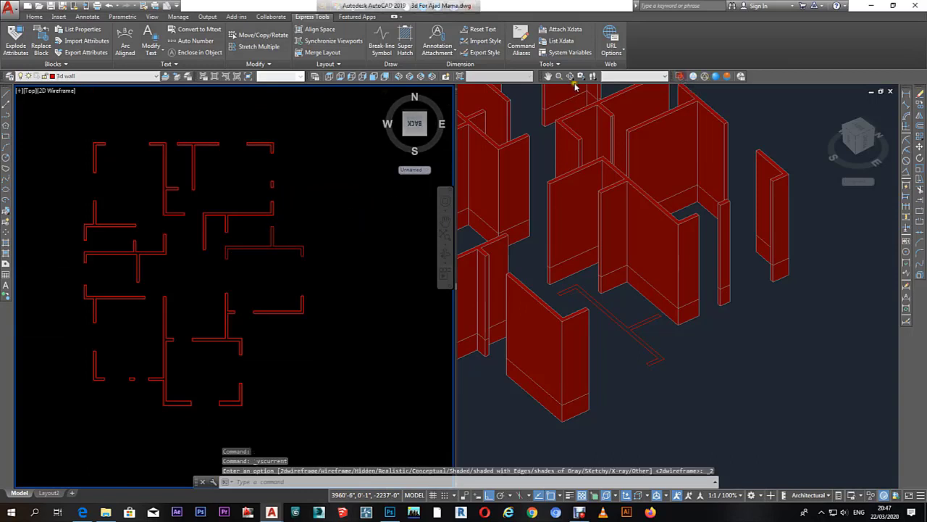
left_click(339, 77)
scroll(311, 268, "up", 3)
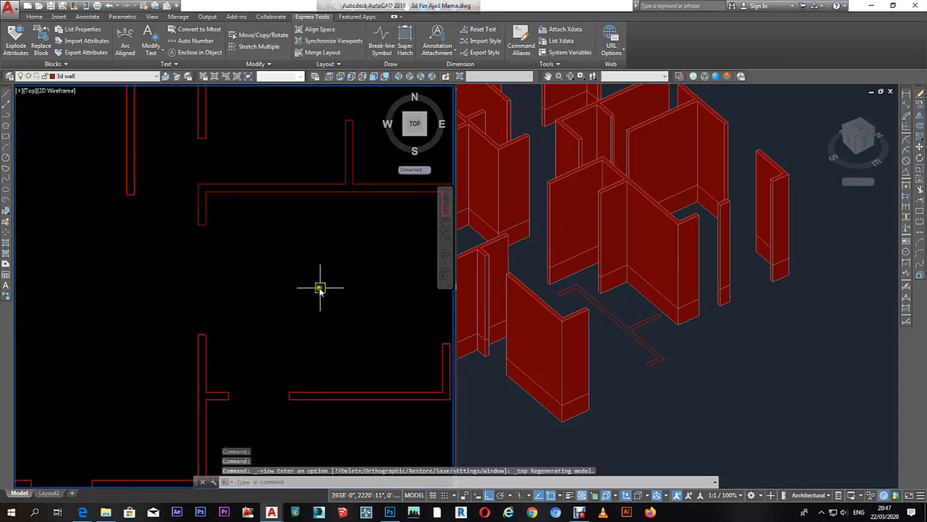
scroll(252, 316, "up", 2)
middle_click_drag(278, 278, 274, 310)
left_click(276, 259)
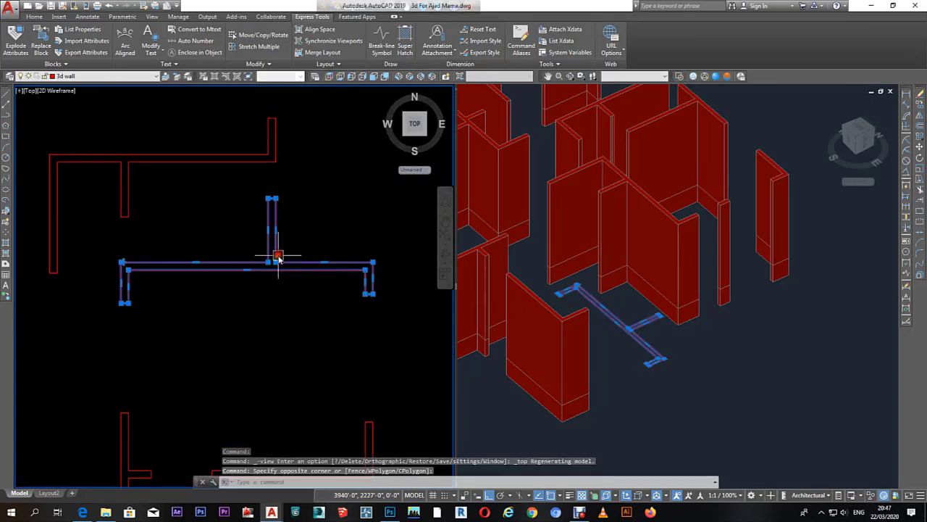
key("Escape")
Step: Trace the T-shaped wall outline corner by corner with a PL polyline and close it
type("pl")
key("Return")
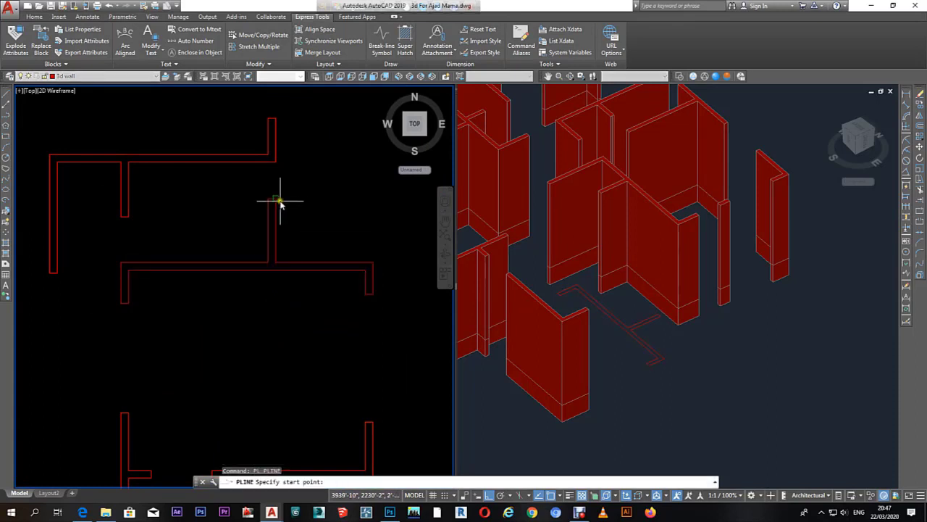
left_click(274, 198)
left_click(276, 261)
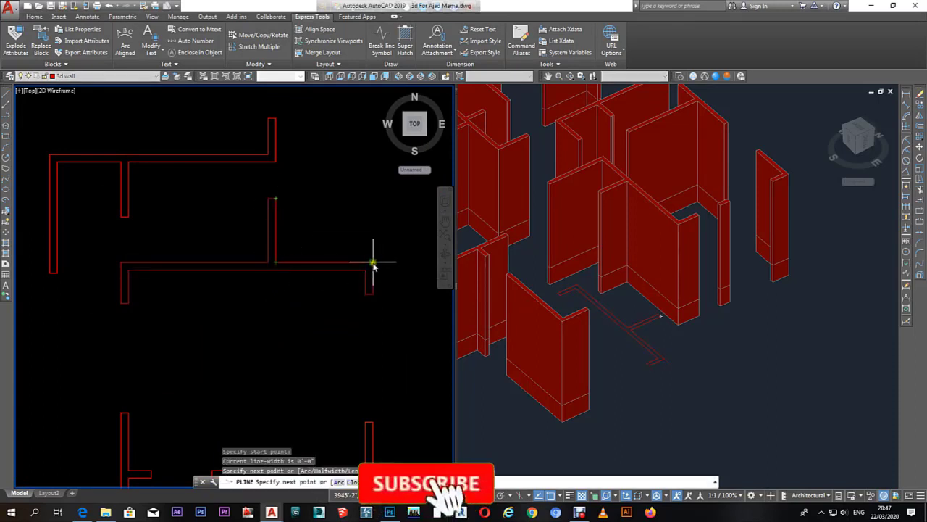
left_click(373, 262)
left_click(366, 294)
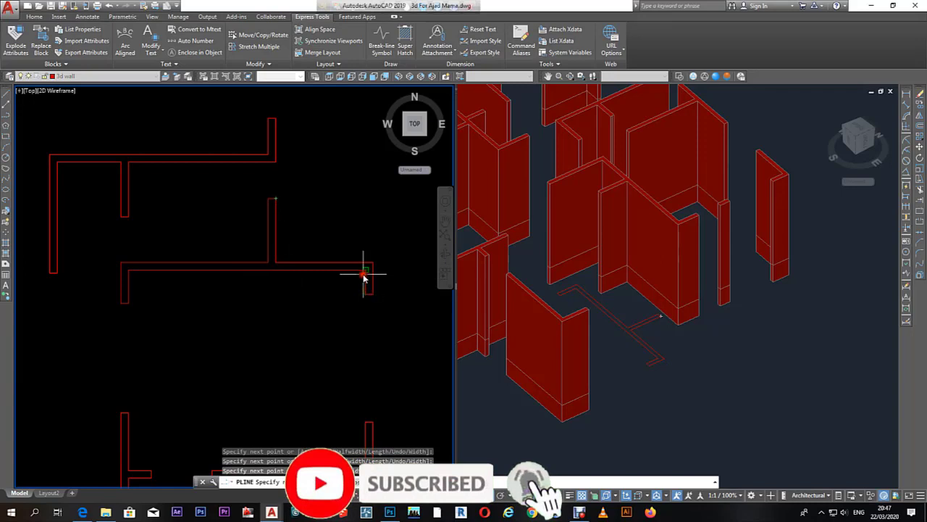
left_click(117, 288)
left_click(123, 263)
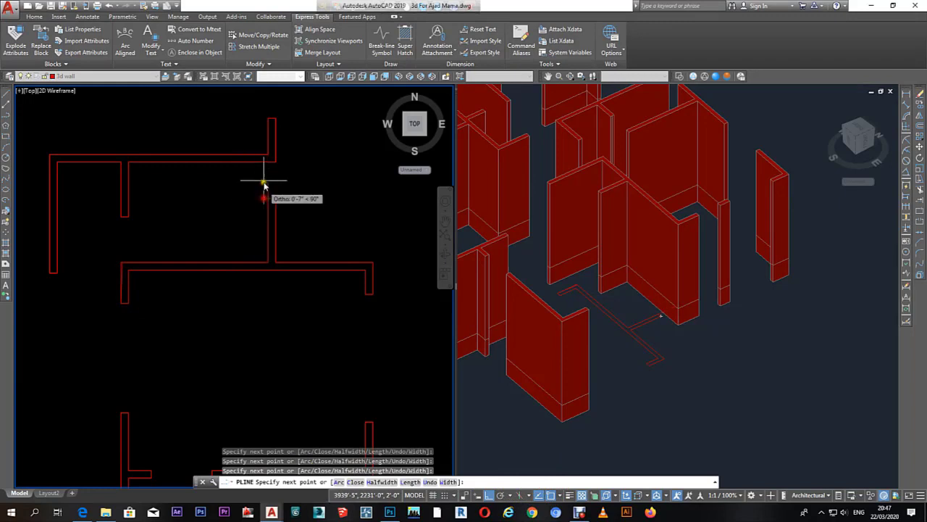
key("Return")
key("Escape")
Step: Select the new T-shaped polyline and open its Properties palette
left_click(276, 208)
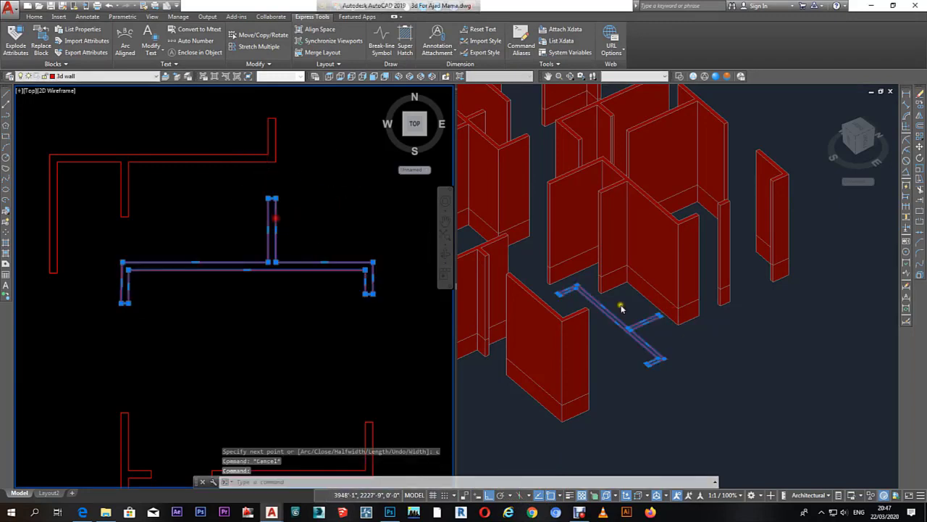
left_click(726, 349)
left_click(696, 372)
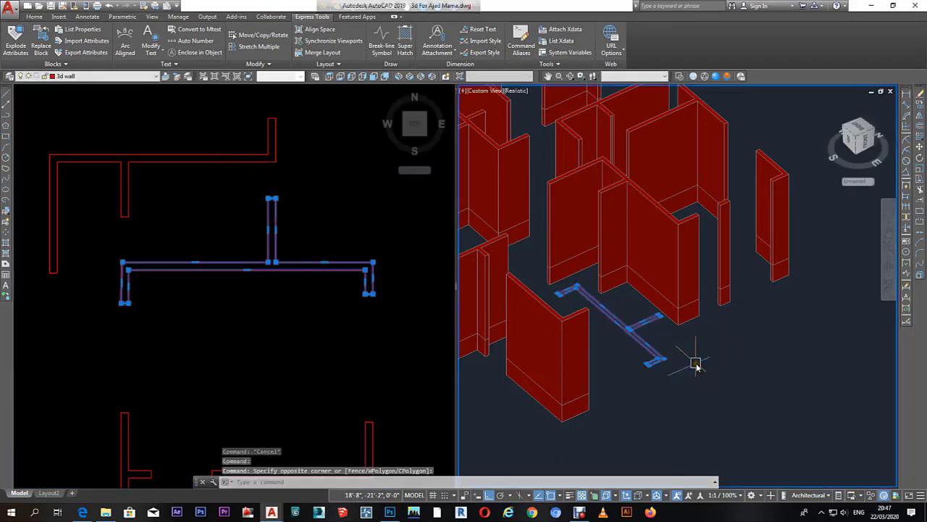
key("ctrl+1")
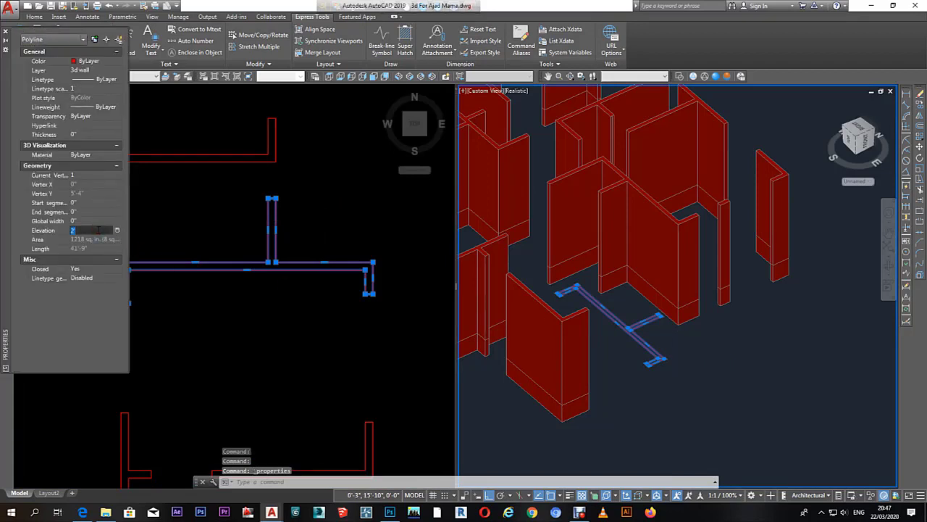
Step: Confirm the polyline's elevation and extrude the T-shaped outline to the default 2' height
key("Return")
type("e")
key("Return")
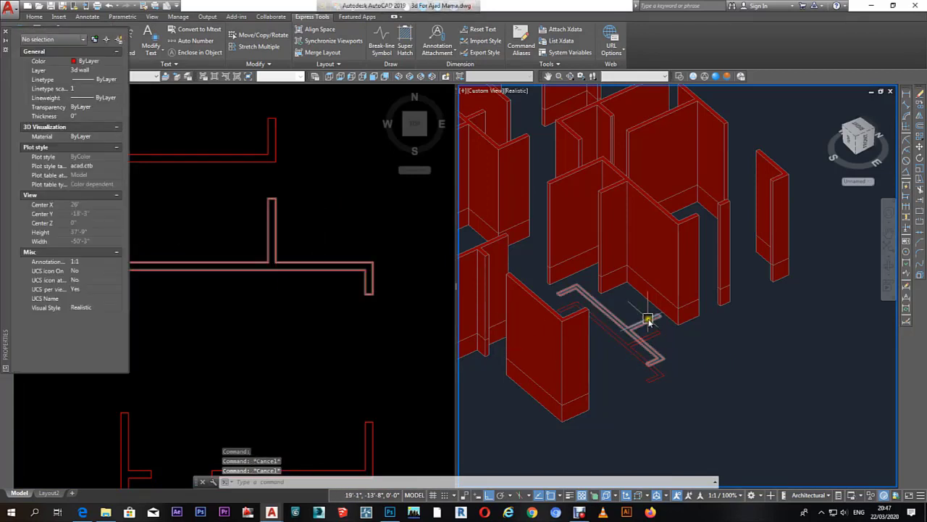
key("Escape")
key("Escape")
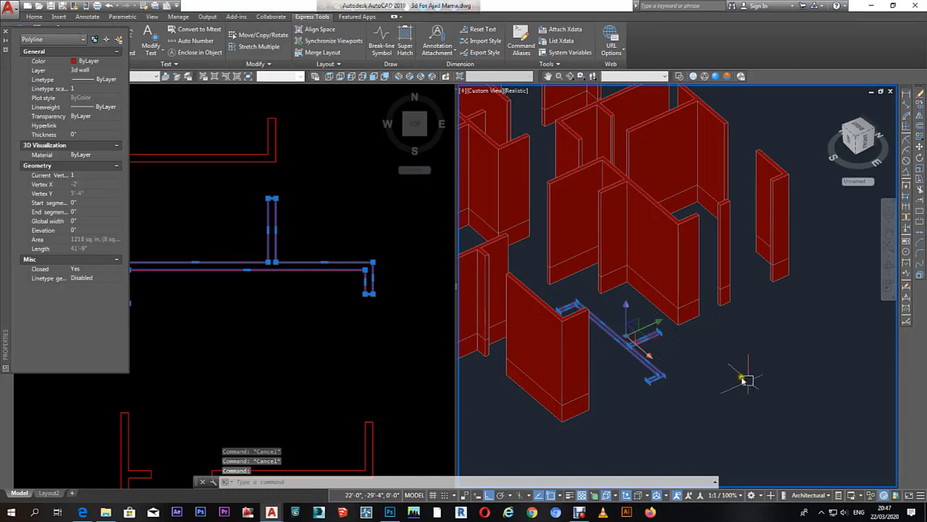
type("ext")
key("Return")
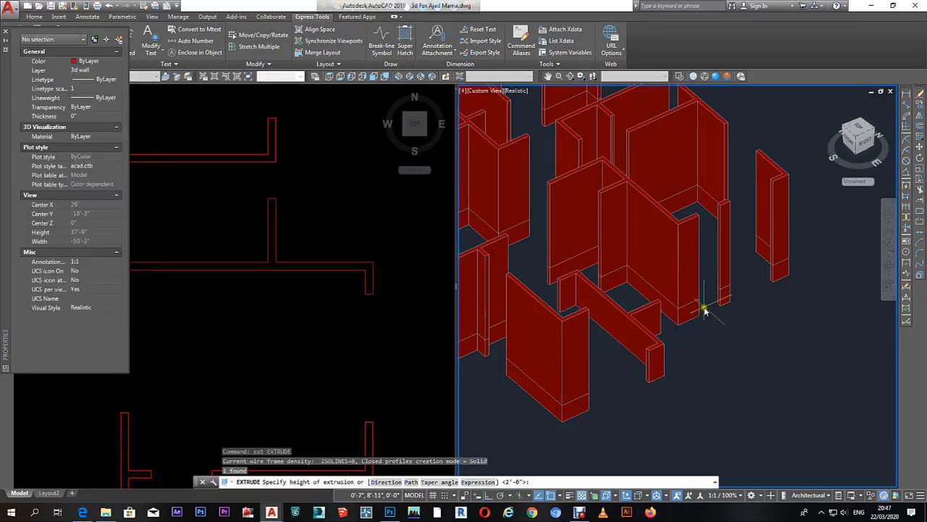
scroll(699, 310, "up", 2)
key("Escape")
Step: Copy the 2' wall solid 24" upward
left_click(636, 377)
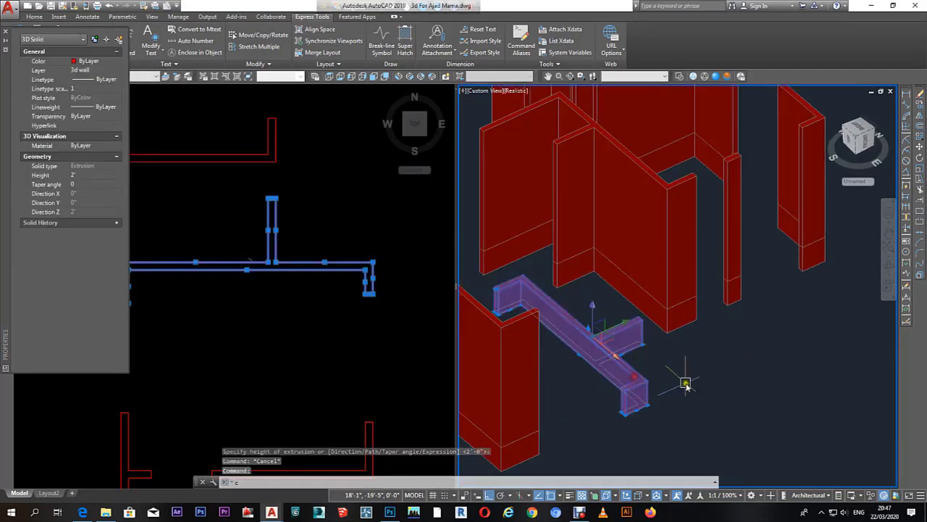
type("c")
key("Return")
left_click(691, 382)
key("Return")
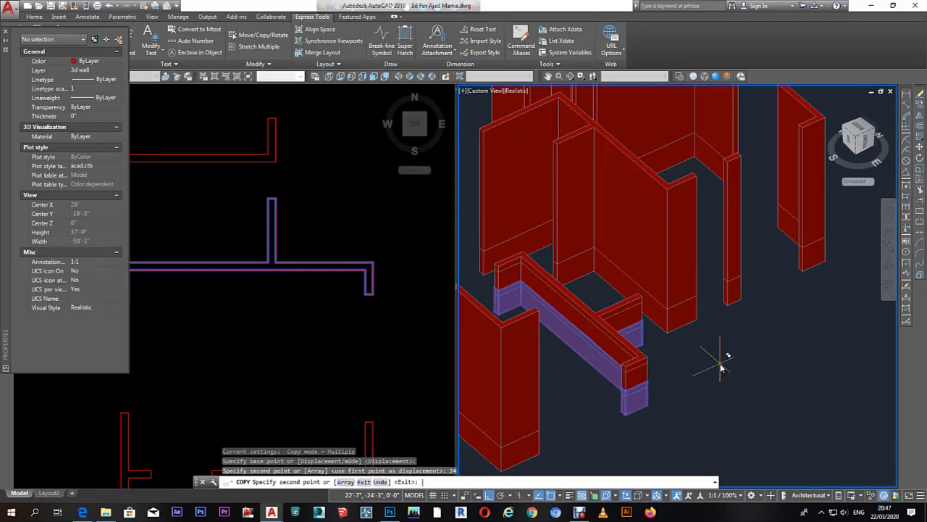
key("Escape")
key("Escape")
Step: Set the wall solid's Height to 120 in Properties, making it 10' tall
left_click(625, 342)
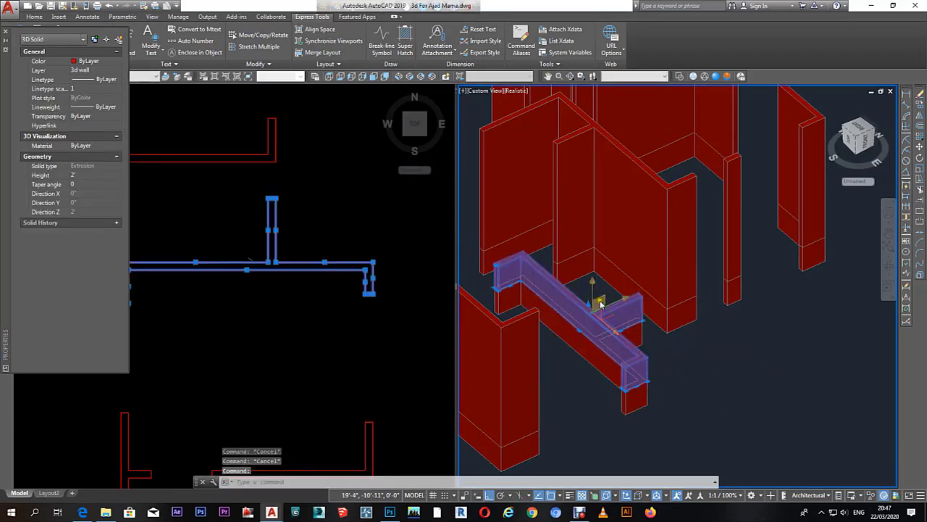
scroll(550, 290, "up", 2)
scroll(623, 352, "up", 2)
scroll(632, 349, "down", 6)
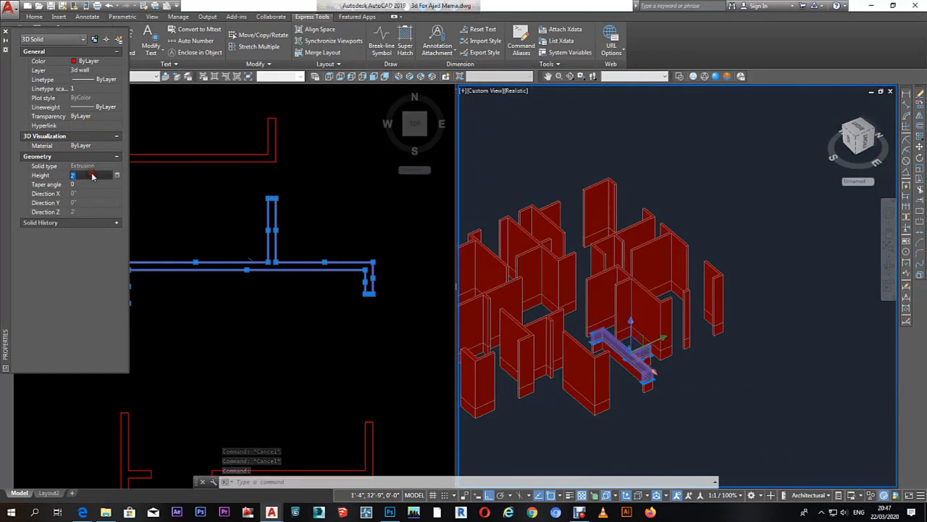
type("120")
key("Return")
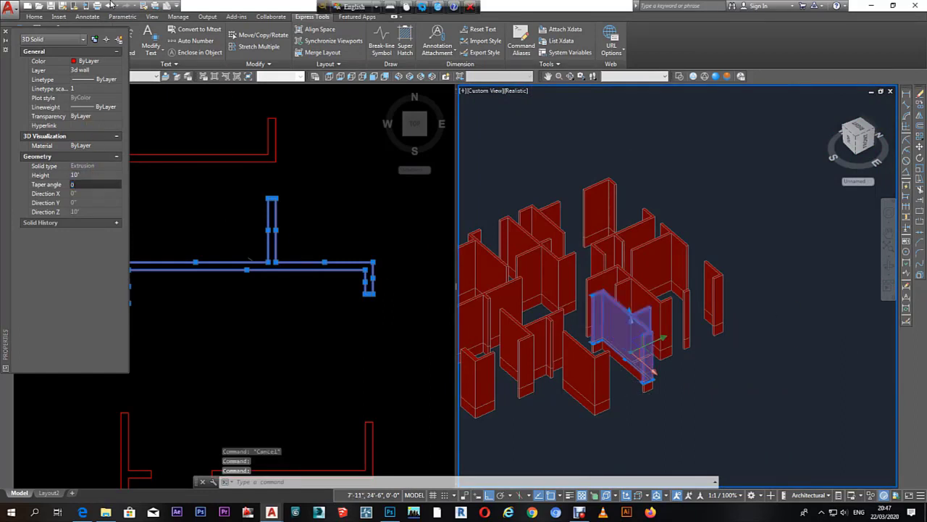
left_click(6, 32)
key("Escape")
Step: Turn all layers back on with LAYON so the room labels reappear
left_click(330, 194)
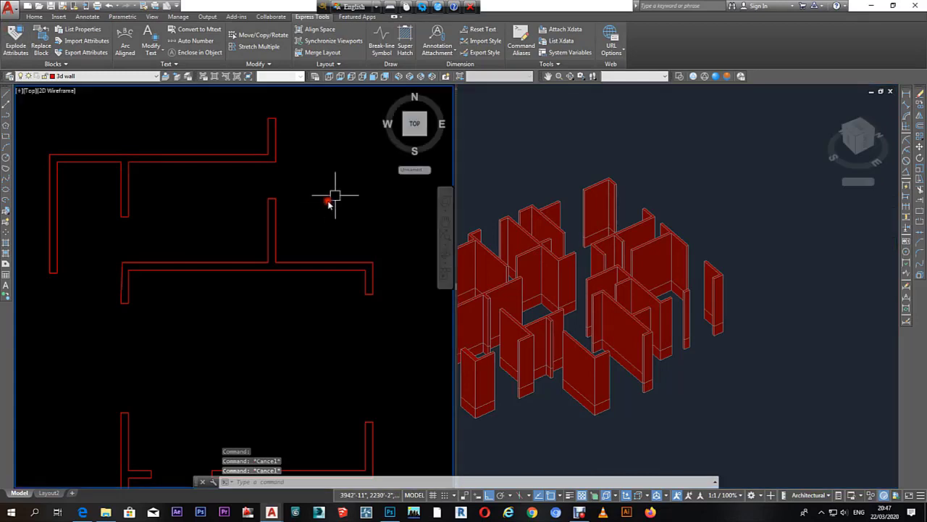
left_click(528, 280)
middle_click_drag(723, 327, 776, 298)
type("ln")
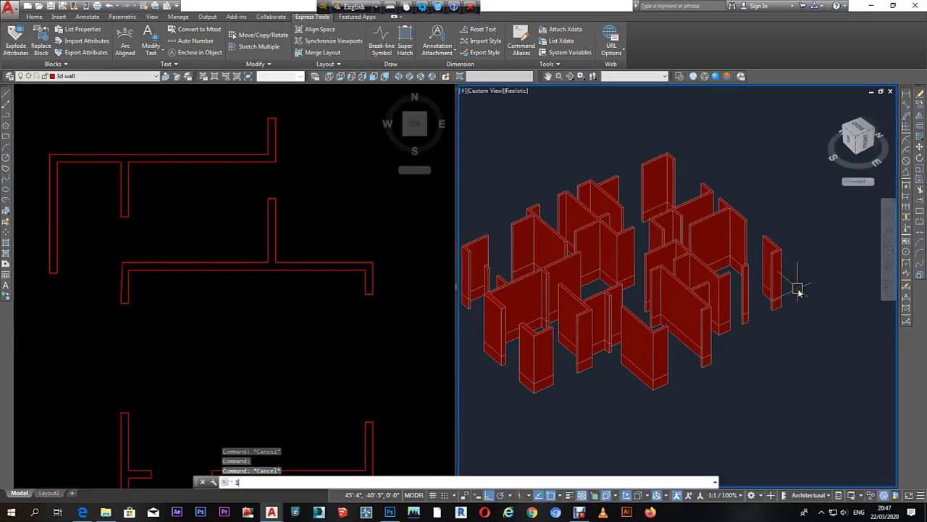
key("Return")
Step: Zoom the plan to the verandah and select its small post
scroll(750, 297, "up", 3)
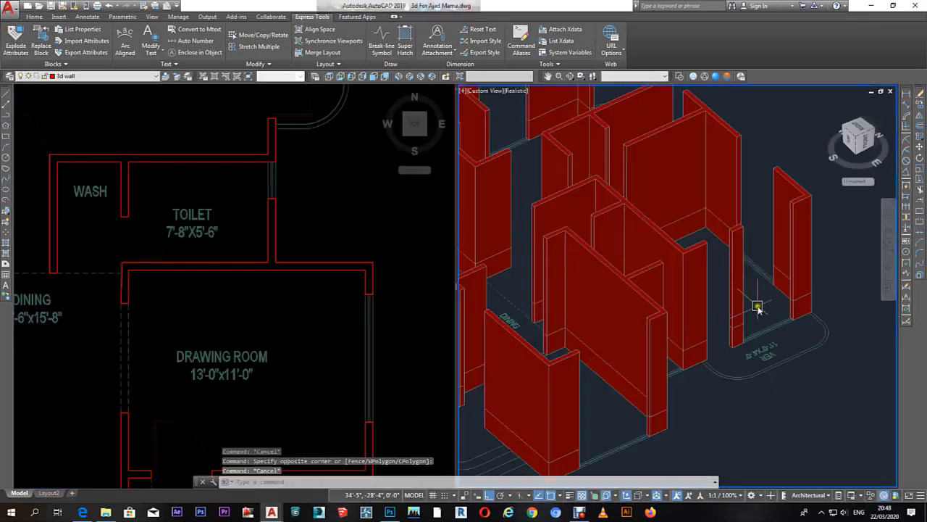
scroll(758, 306, "up", 3)
scroll(689, 265, "up", 2)
left_click(234, 296)
scroll(251, 244, "down", 4)
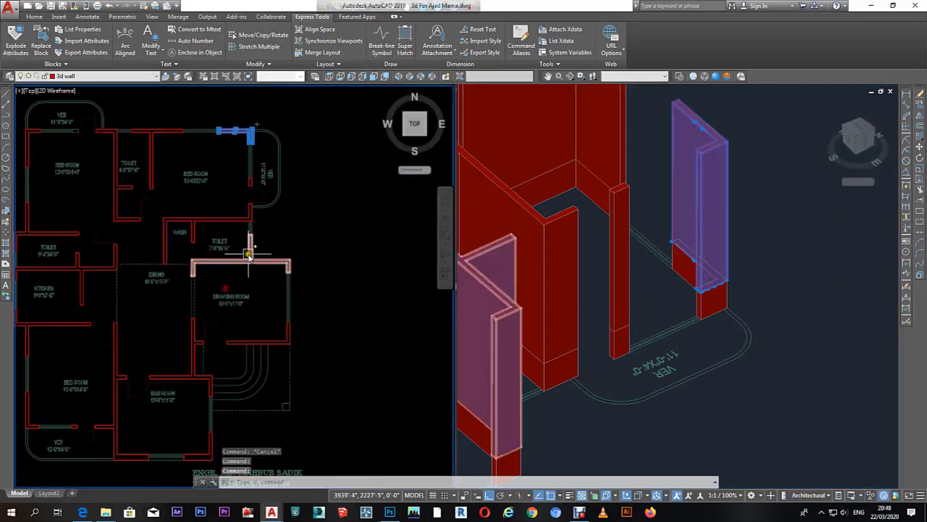
scroll(251, 213, "down", 3)
scroll(274, 241, "up", 6)
middle_click_drag(274, 241, 301, 273)
left_click(621, 311)
scroll(621, 326, "up", 3)
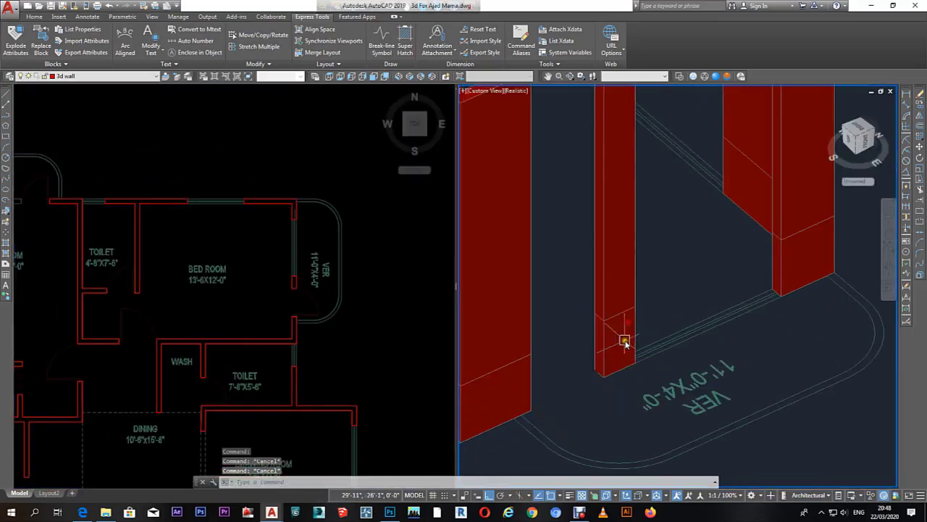
left_click(617, 335)
left_click(239, 210)
scroll(296, 279, "up", 3)
scroll(263, 319, "up", 1)
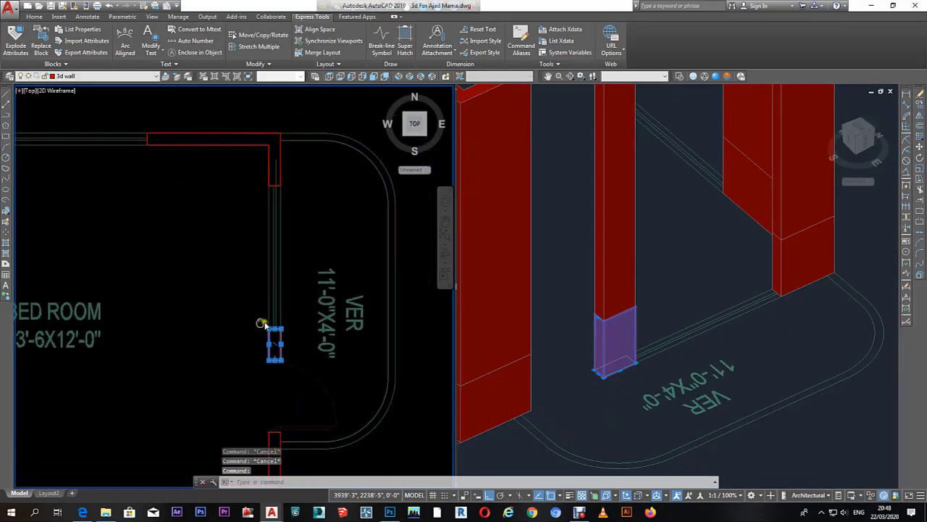
scroll(225, 332, "up", 1)
Step: Start mirroring the verandah post, then cancel it and clear the selection
type("mi")
key("Return")
scroll(242, 341, "up", 2)
left_click(242, 341)
left_click(306, 350)
right_click(306, 351)
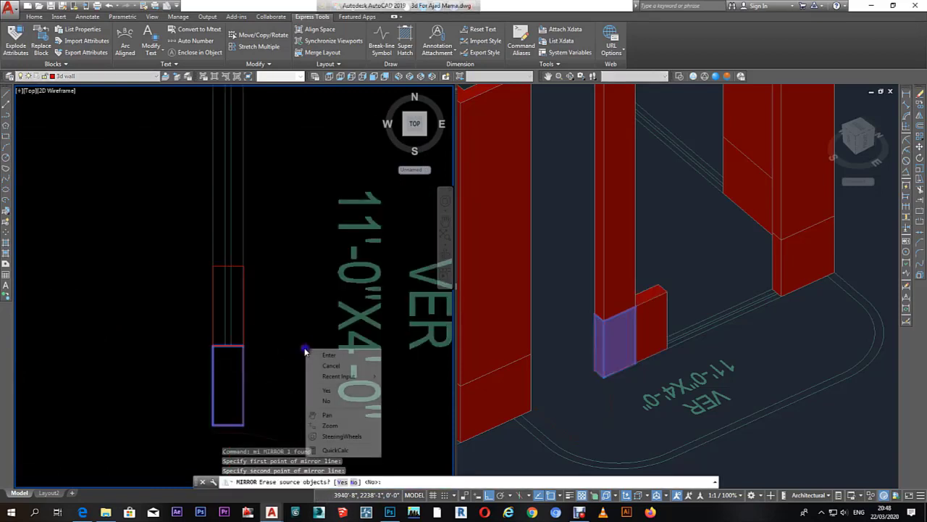
key("Escape")
scroll(282, 313, "down", 4)
left_click(282, 313)
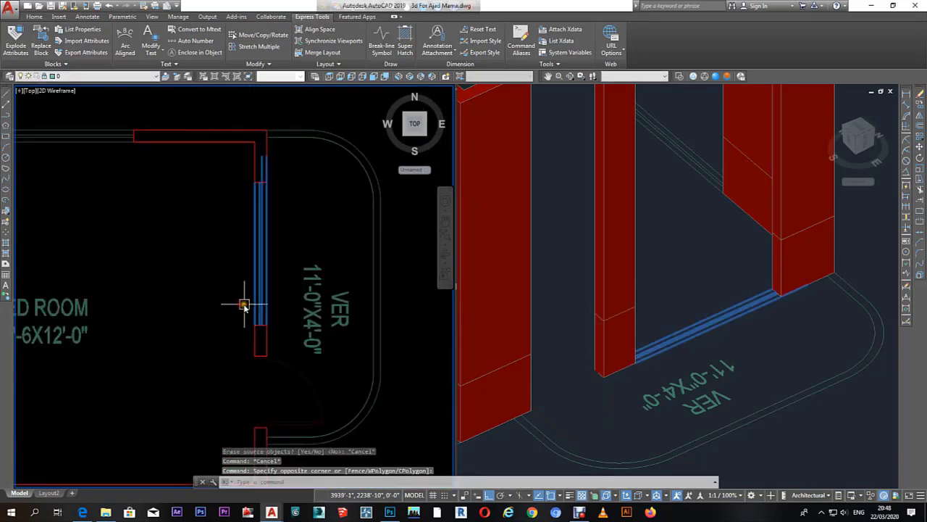
key("Escape")
Step: Mirror the small red verandah post, keeping the original post
left_click(254, 346)
type("mi")
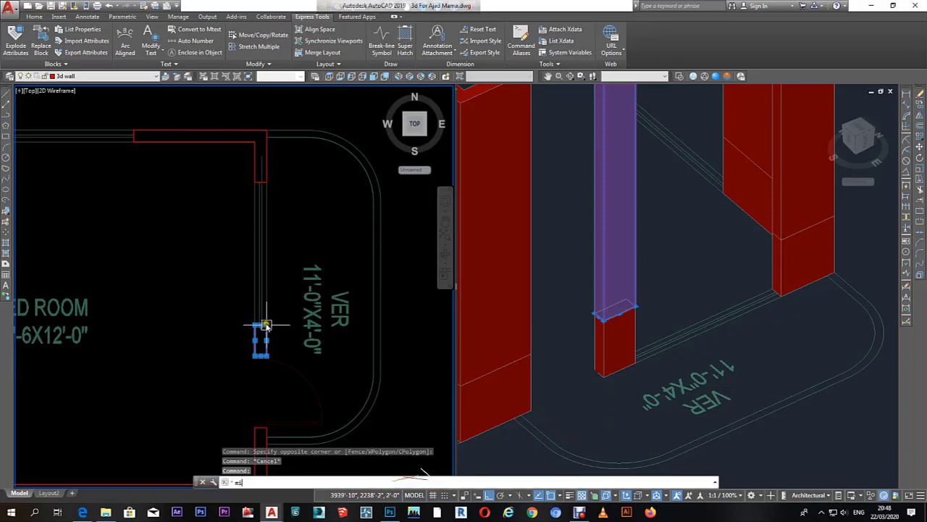
key("Return")
scroll(261, 325, "up", 2)
left_click(257, 335)
left_click(166, 336)
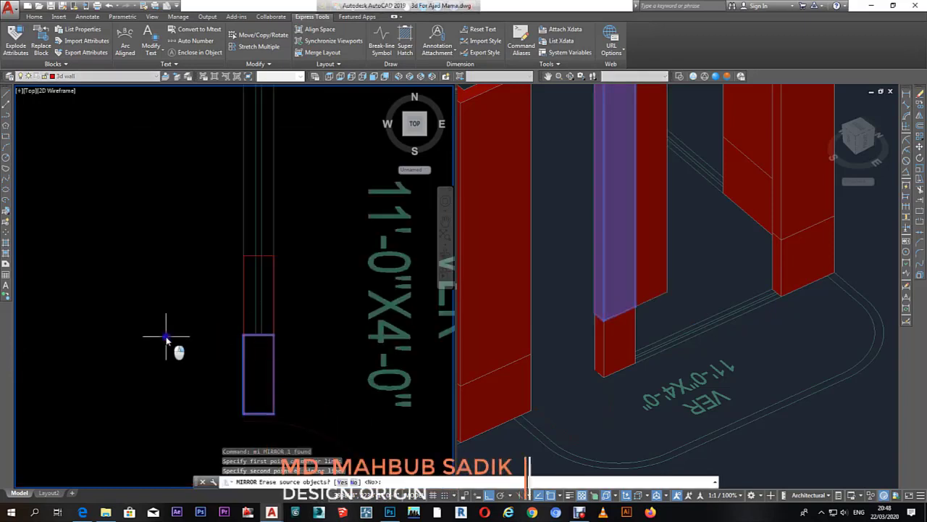
right_click(167, 337)
left_click(178, 341)
Step: Grip-stretch the mirrored post's edge across the VER opening between the red piers
middle_click_drag(290, 275, 300, 347)
left_click(268, 326)
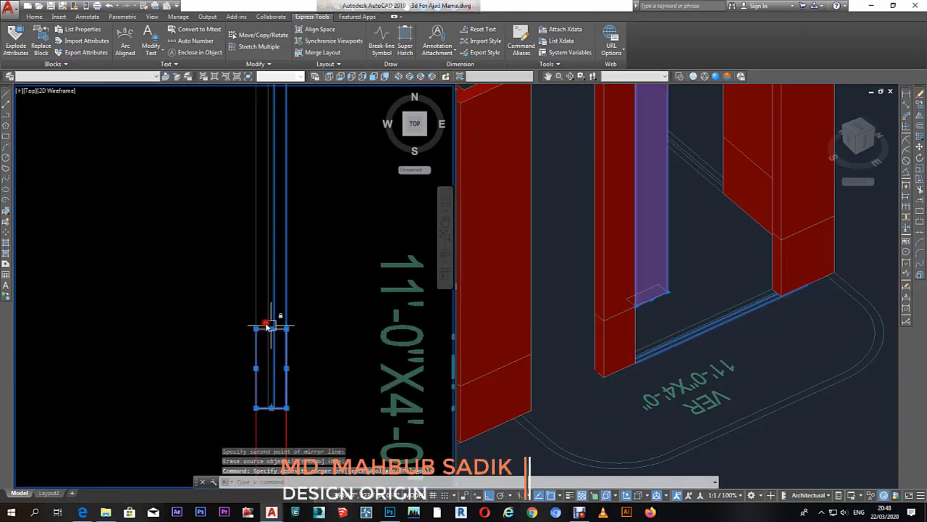
left_click(273, 332)
scroll(267, 297, "down", 3)
scroll(280, 265, "up", 3)
scroll(271, 223, "up", 2)
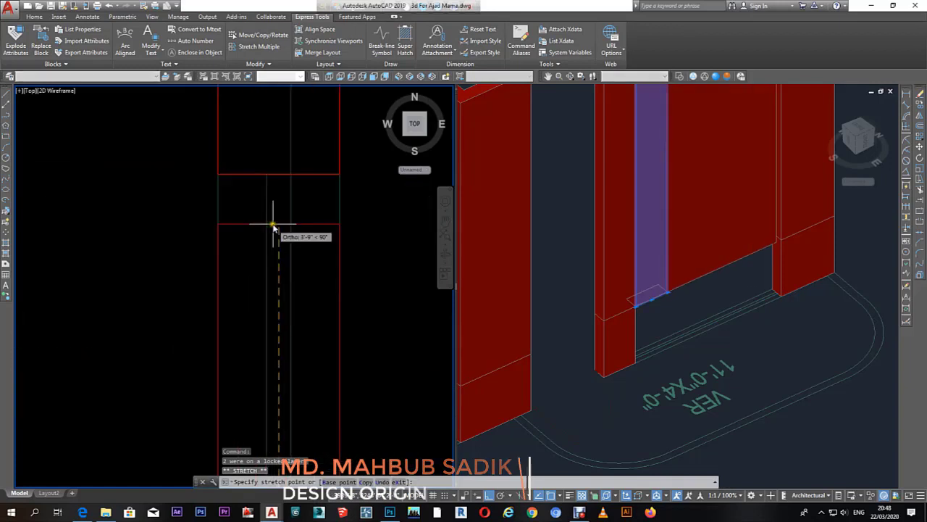
left_click(276, 203)
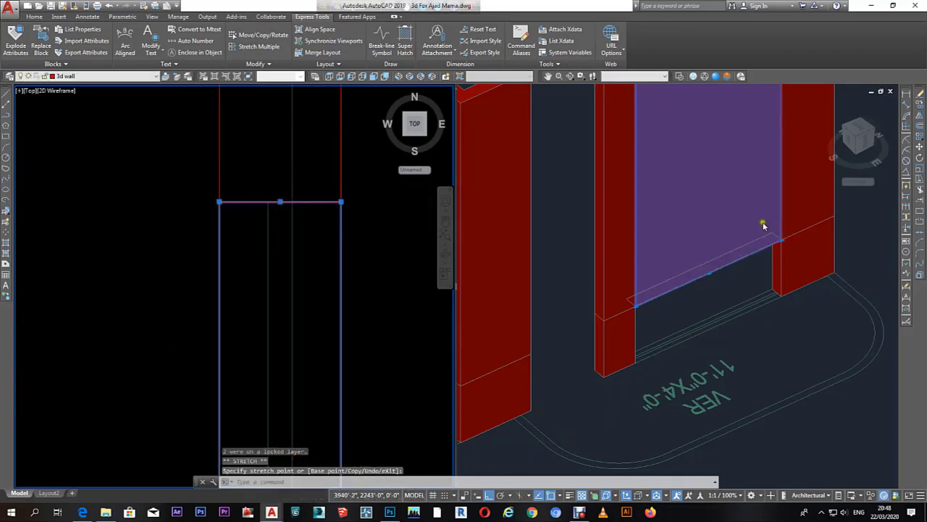
left_click(729, 263)
scroll(745, 253, "down", 4)
scroll(749, 265, "up", 2)
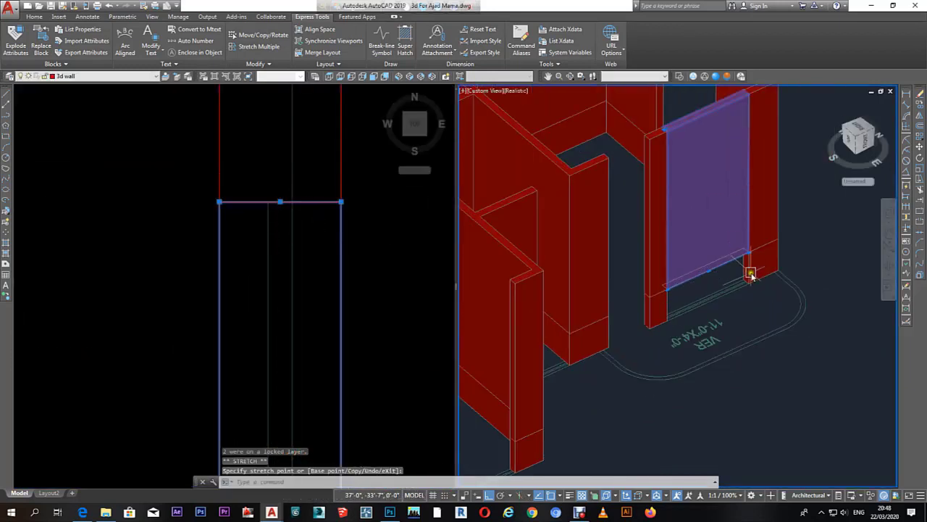
scroll(750, 275, "up", 2)
Step: Set the verandah panel's height to 2' in its properties
key("Escape")
double_click(726, 279)
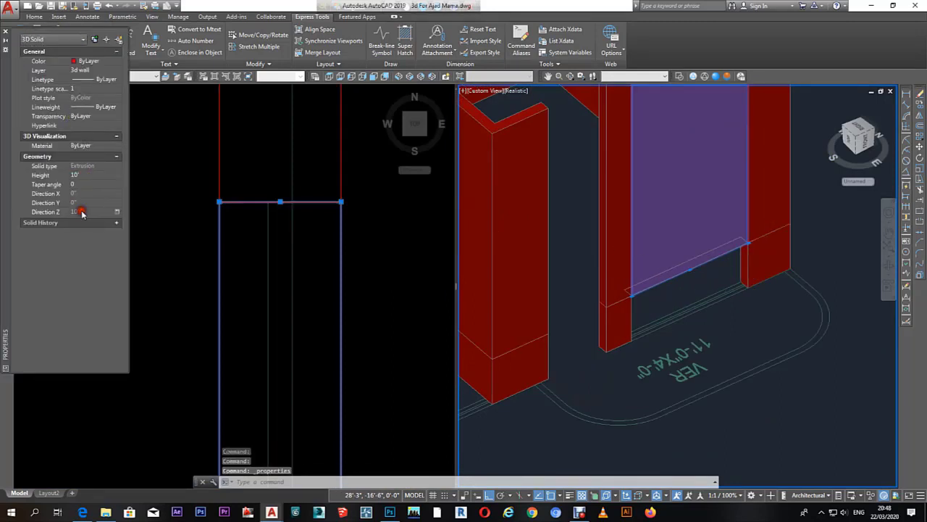
key("Escape")
key("Escape")
left_click(703, 235)
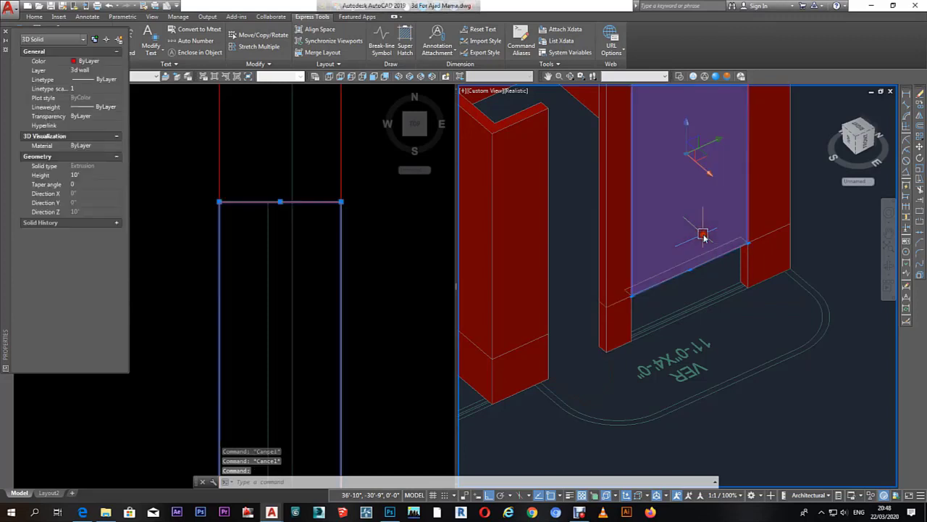
scroll(731, 257, "up", 3)
type("m")
key("Return")
left_click(736, 262)
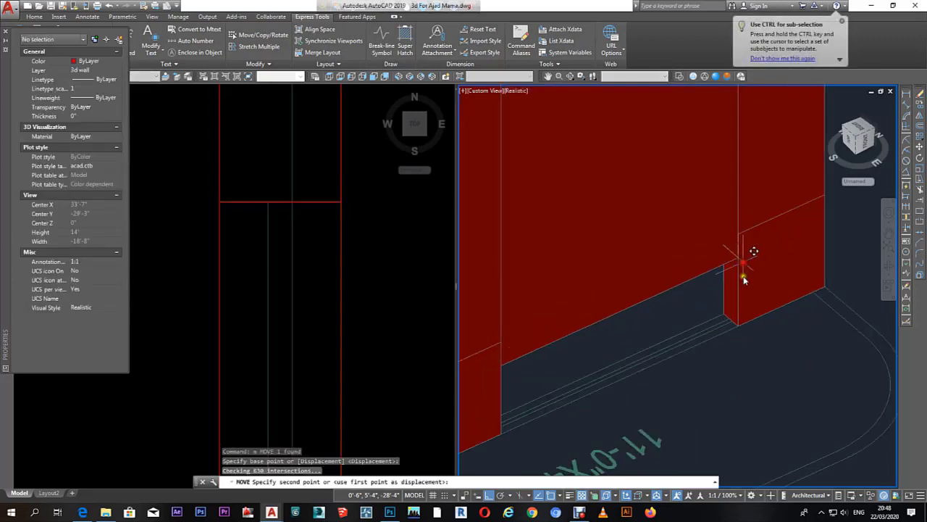
scroll(738, 329, "down", 4)
key("Escape")
key("Escape")
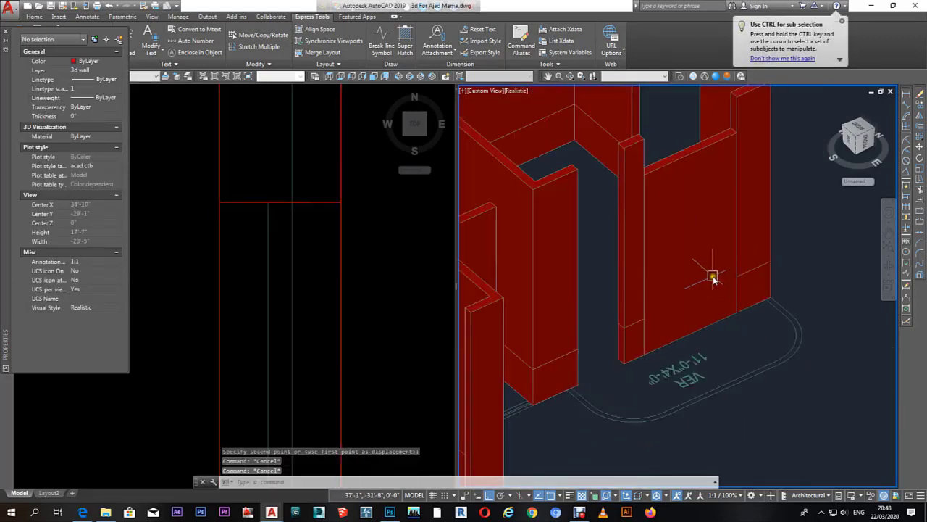
left_click(710, 275)
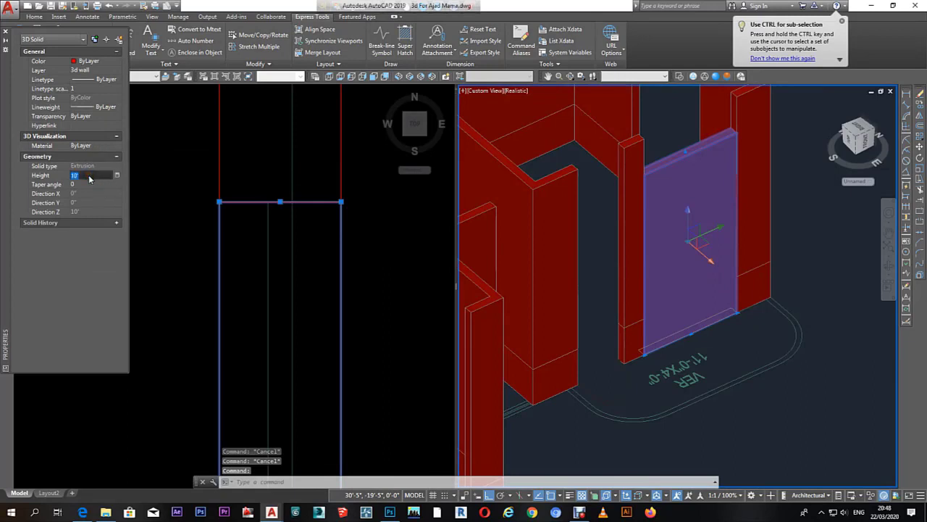
type("2")
key("Return")
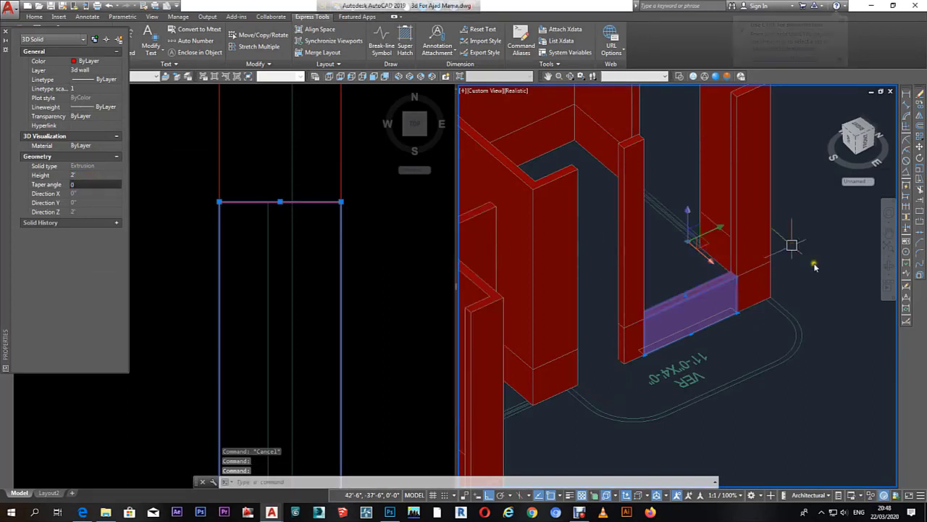
Step: Copy the low verandah panel 2' higher as an upper band
type("co")
key("Return")
left_click(813, 243)
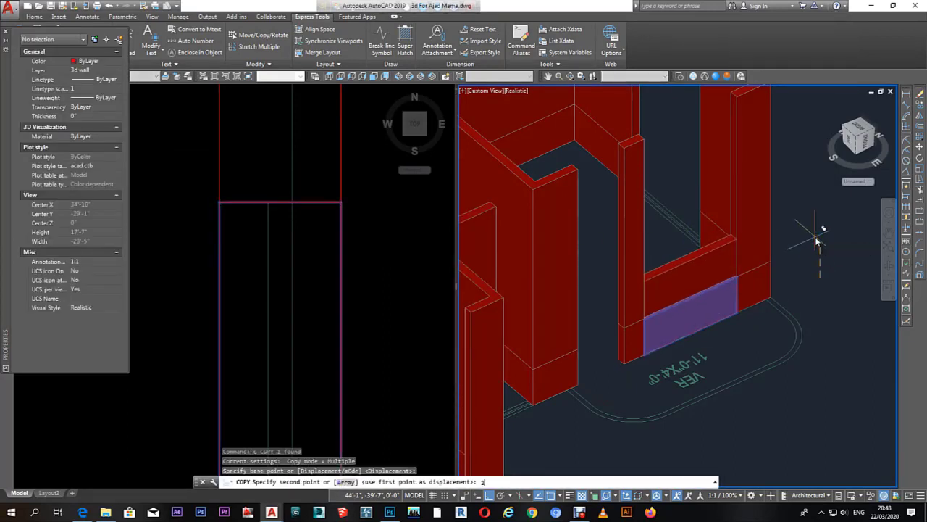
key("Return")
key("Escape")
key("Escape")
left_click(723, 266)
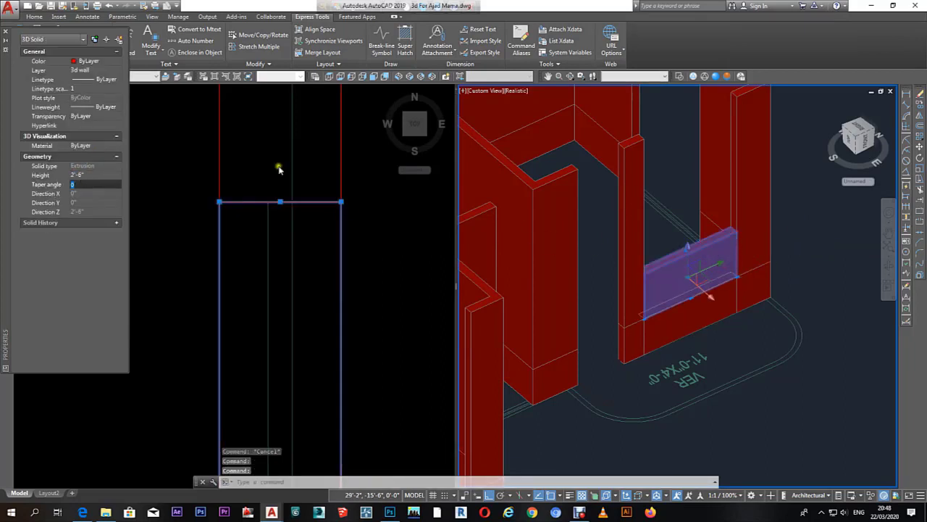
scroll(542, 273, "down", 2)
scroll(606, 292, "up", 1)
scroll(619, 297, "up", 1)
key("Escape")
Step: Copy the sill panel up by 0,0,2' and give the copy a 3' height
left_click(620, 296)
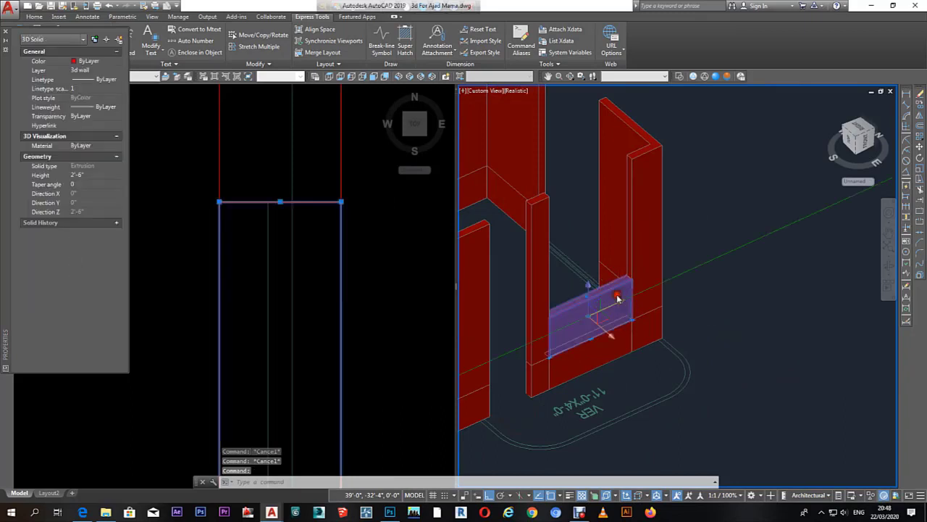
type("co")
key("Return")
left_click(757, 249)
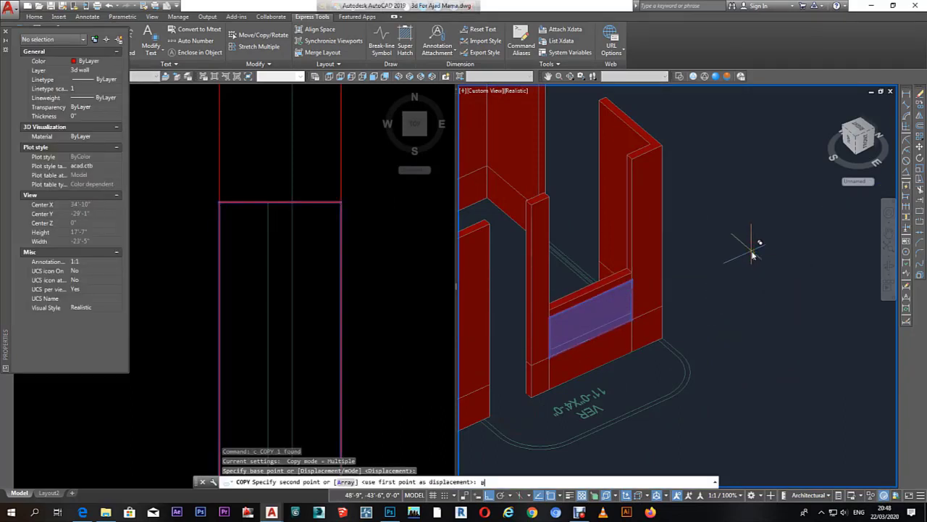
type("0,0,2'")
key("Return")
key("Escape")
key("Escape")
left_click(574, 197)
type("36")
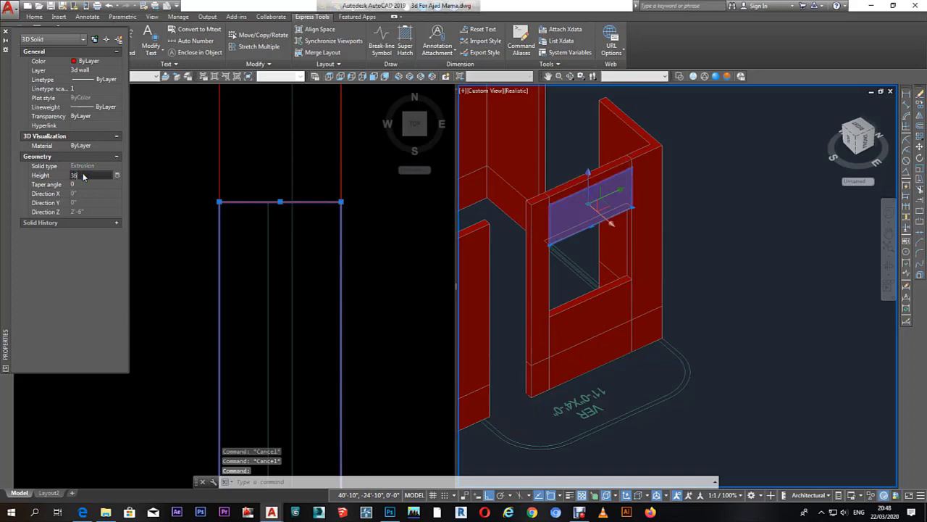
key("Tab")
left_click(5, 32)
Step: Clear stray selections in the 3D view and make the Top view current
key("Escape")
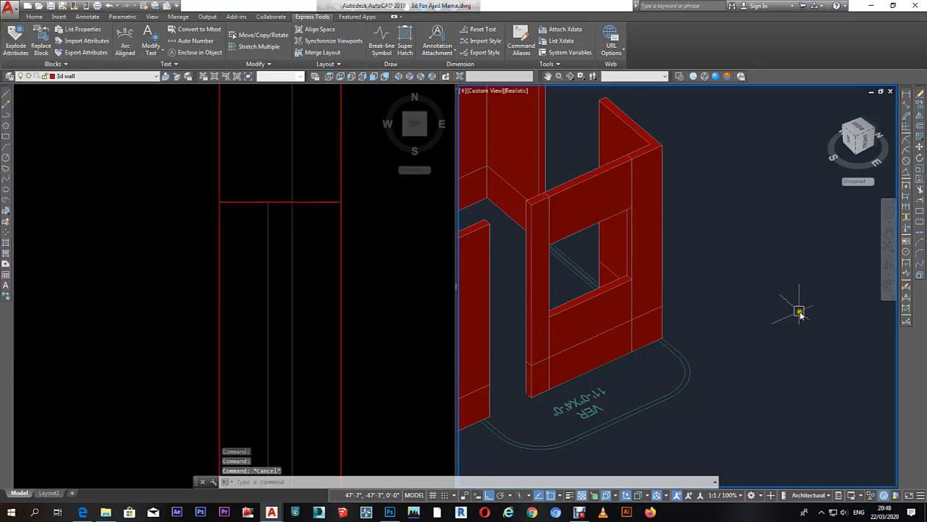
left_click(800, 270)
key("Escape")
left_click(733, 279)
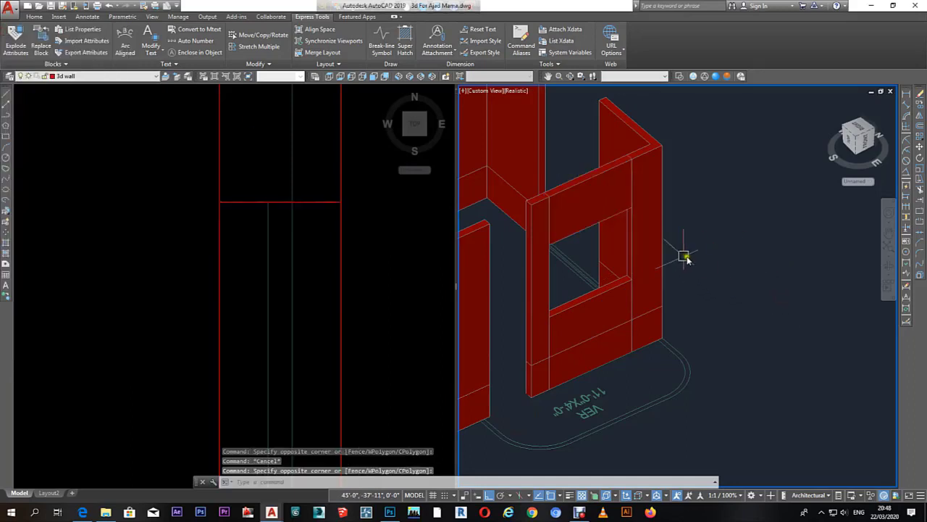
scroll(681, 258, "up", 2)
left_click(619, 290)
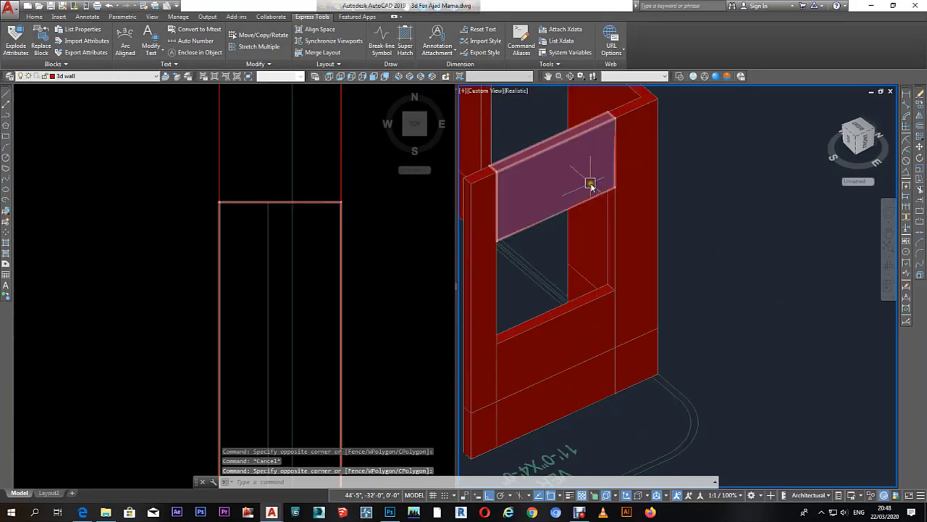
key("Escape")
left_click(253, 238)
scroll(276, 234, "down", 4)
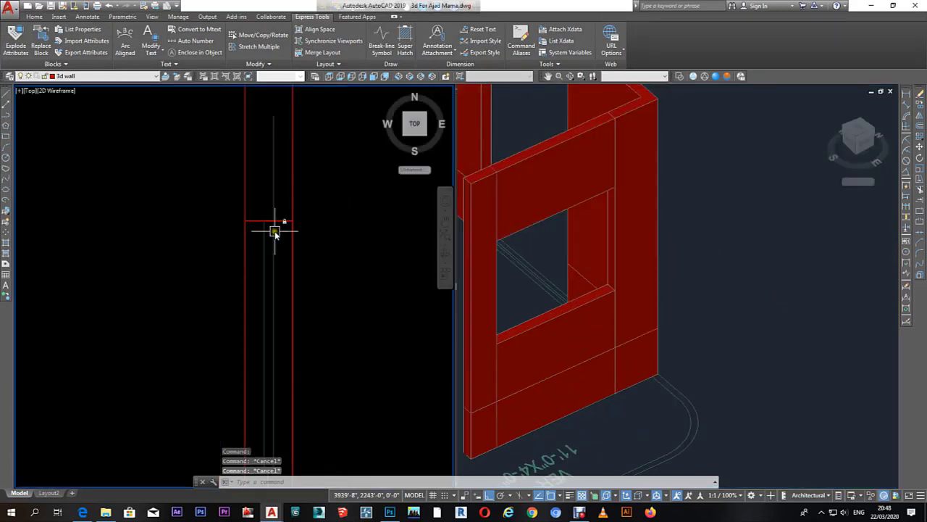
Step: Draw a 2×2 rectangle beside the wall with REC
type("rec")
key("Return")
left_click(319, 240)
key("F8")
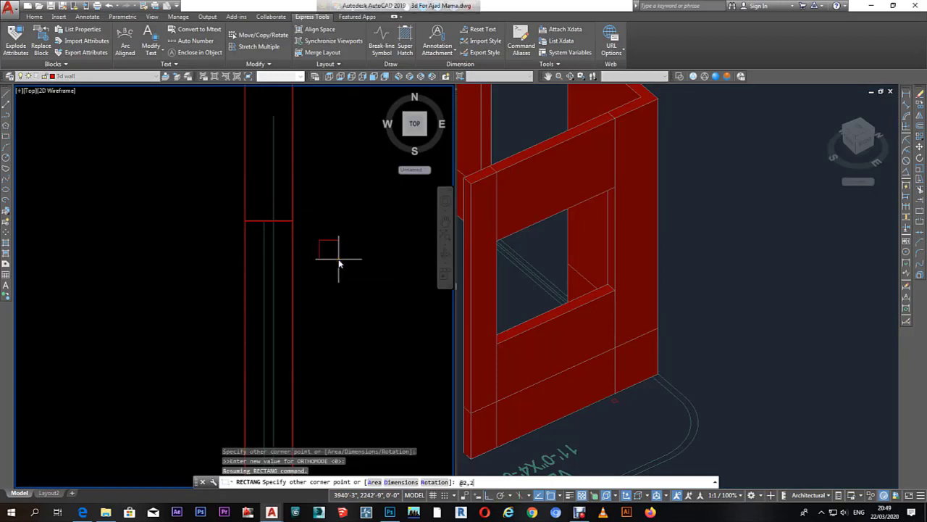
key("Return")
key("Escape")
key("Escape")
Step: Move the 2×2 square onto the wall centre line
left_click(311, 217)
left_click(343, 257)
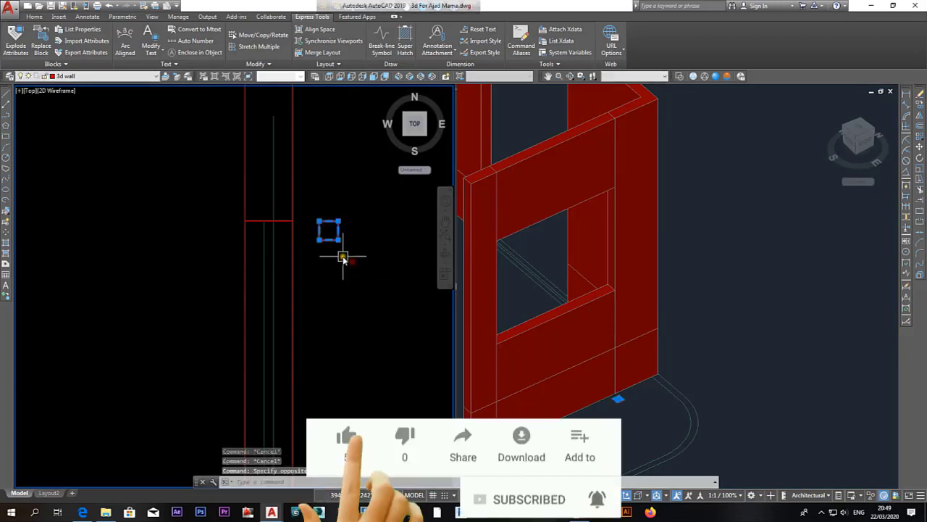
type("m")
key("Return")
scroll(337, 232, "up", 2)
left_click(337, 213)
scroll(246, 215, "up", 3)
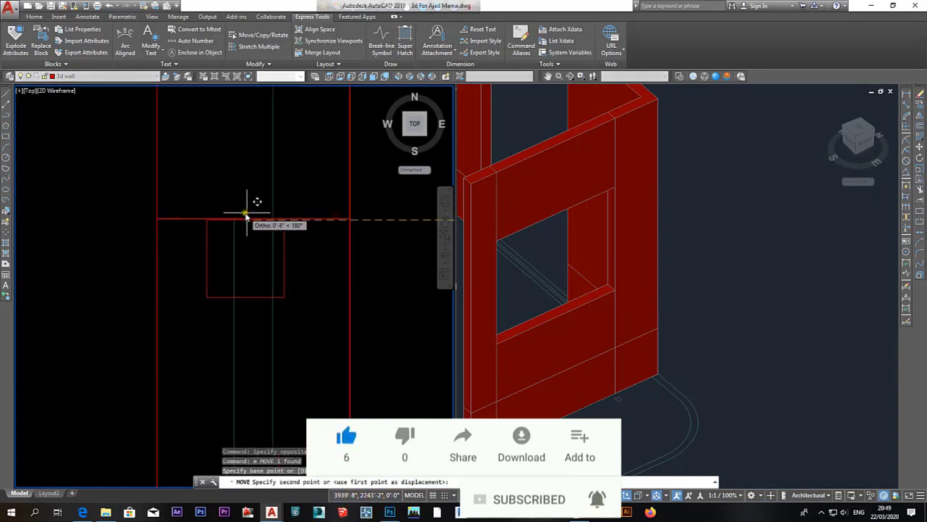
left_click(254, 215)
key("Escape")
key("Escape")
Step: Set the square's Elevation to 4'-6" in Properties
scroll(269, 200, "down", 3)
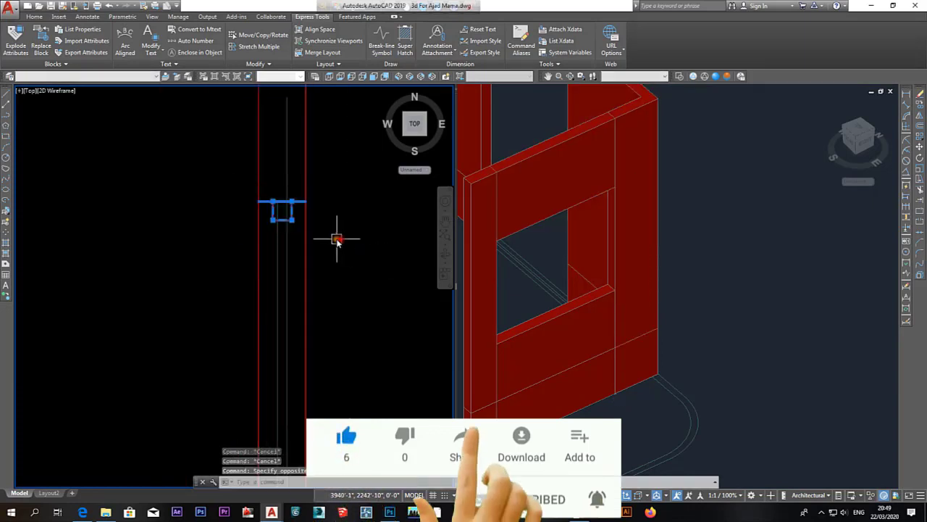
scroll(285, 207, "up", 4)
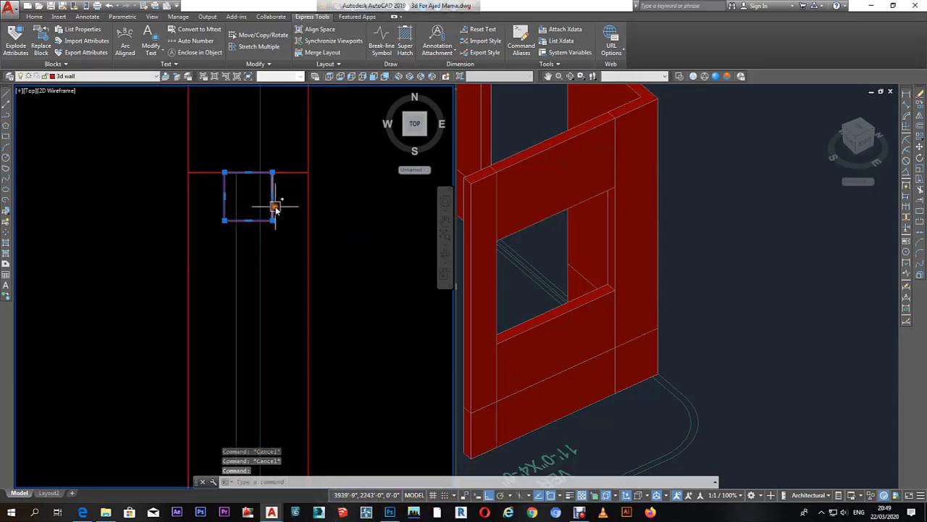
key("ctrl+1")
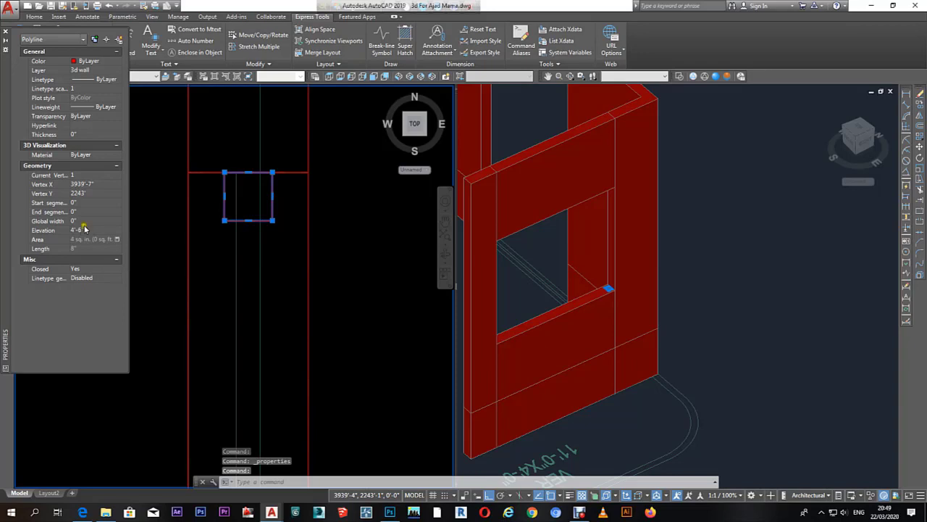
left_click(708, 271)
key("Escape")
key("Escape")
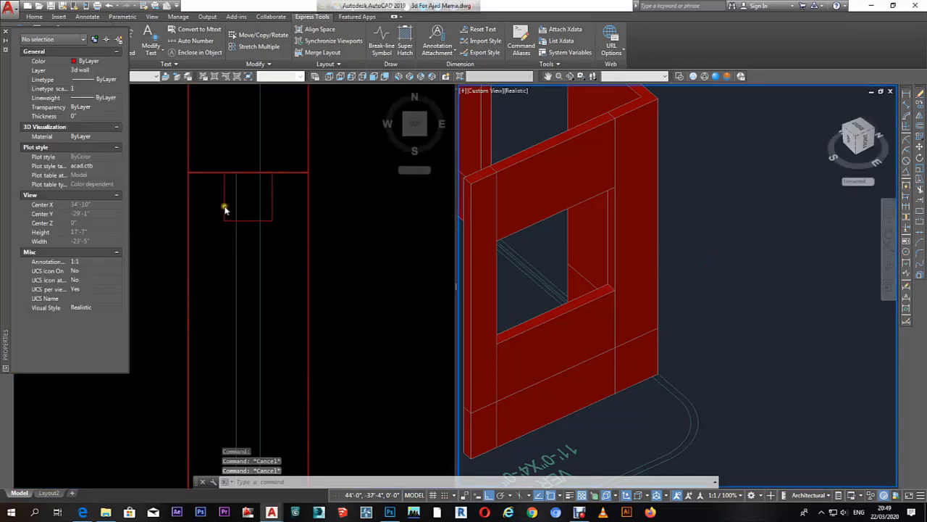
Step: Back in the Top view, select the small 2"×2" square and start a mirror, then cancel it
left_click(224, 208)
left_click(226, 211)
scroll(217, 216, "down", 3)
middle_click_drag(296, 160, 306, 129)
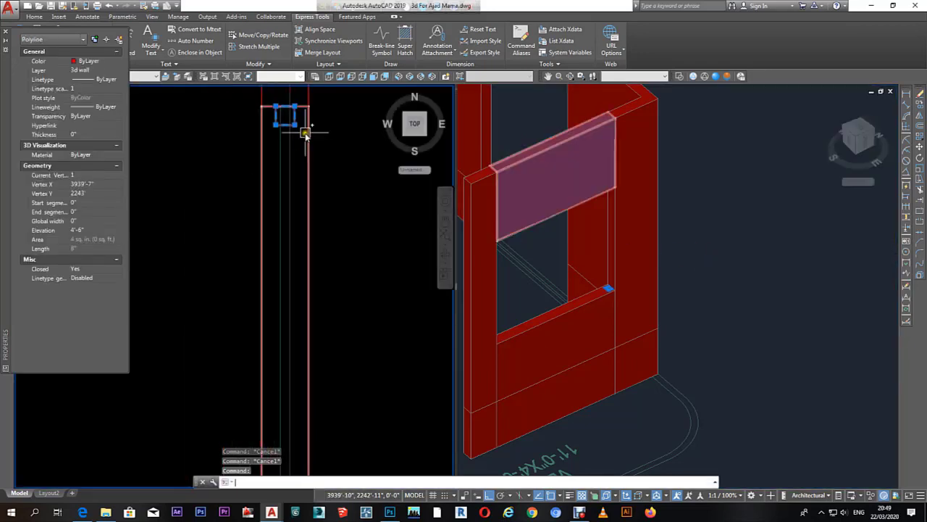
type("mi")
key("Return")
scroll(306, 229, "down", 2)
left_click(306, 227)
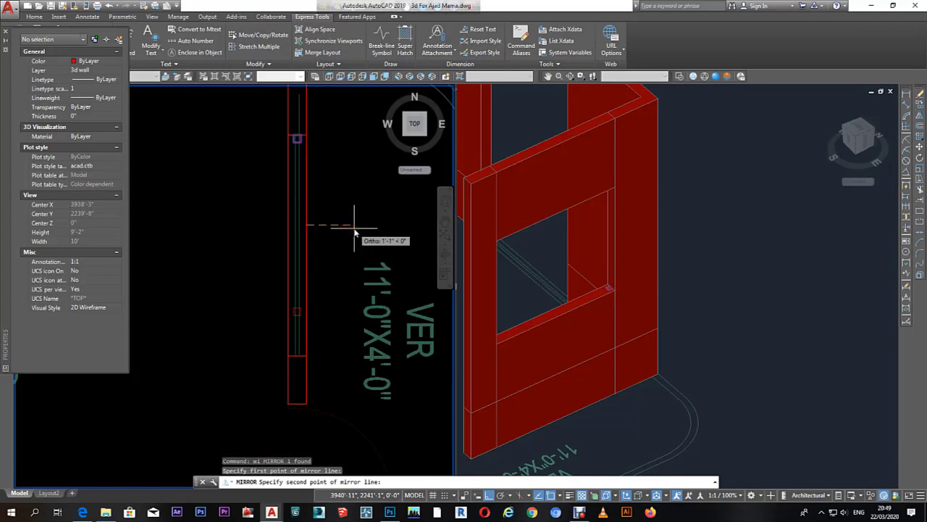
key("Escape")
Step: Reselect the objects around the square and try mirroring it again from the wall
left_click(297, 148)
left_click(286, 242)
right_click(292, 239)
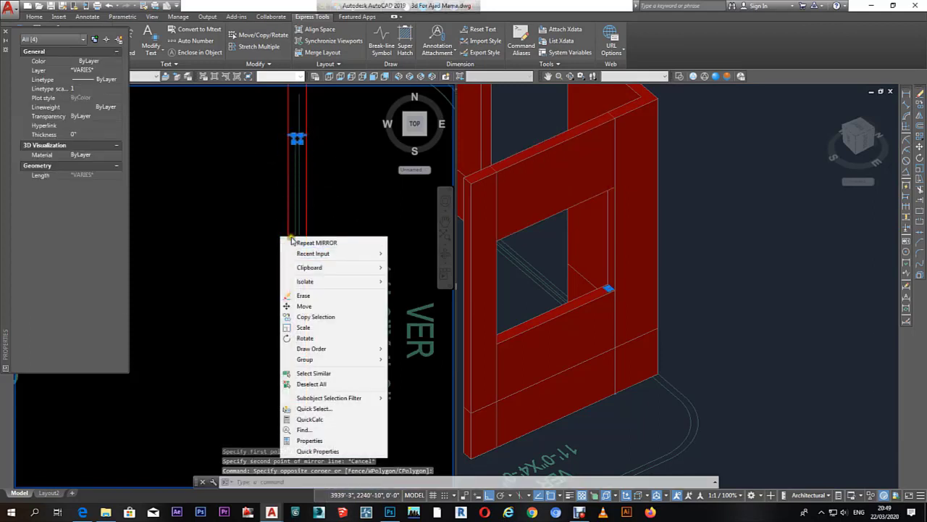
key("Escape")
scroll(298, 140, "up", 2)
scroll(300, 150, "down", 2)
type("ec")
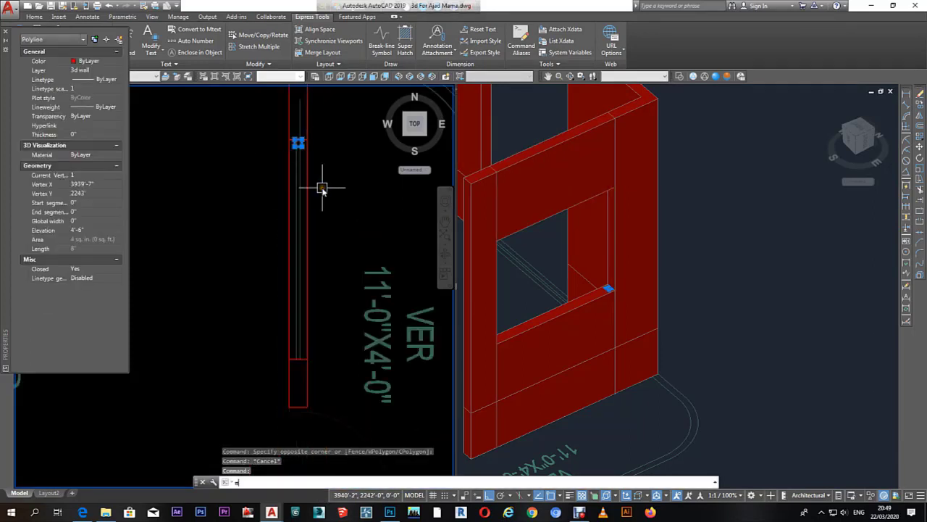
type("i")
key("Return")
left_click(288, 248)
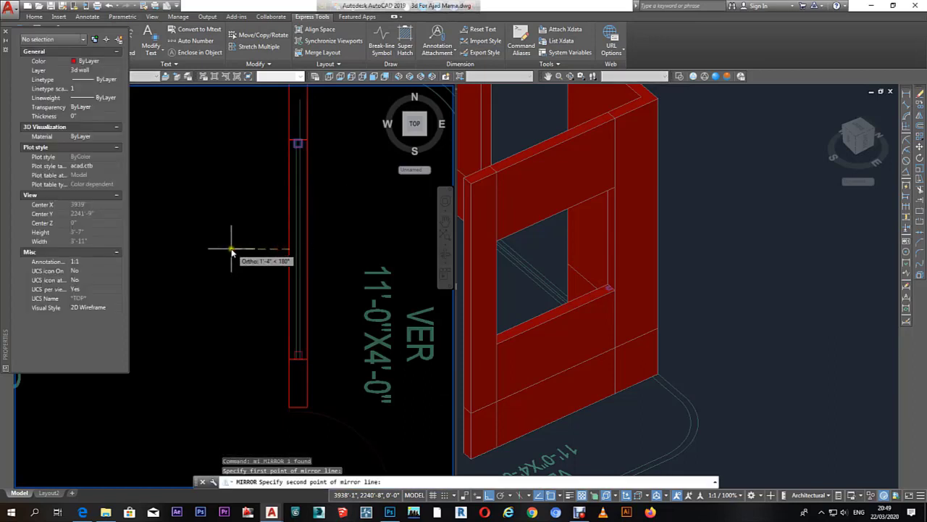
right_click(232, 250)
left_click(264, 250)
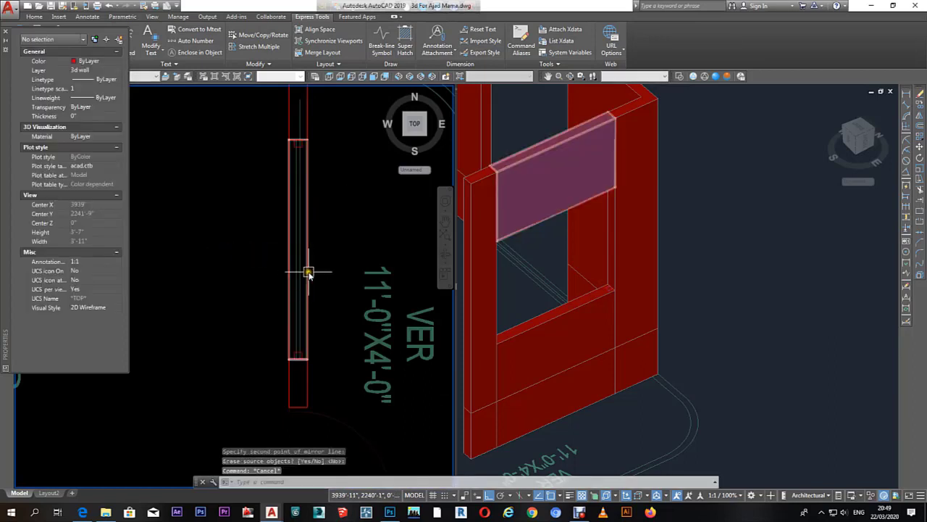
Step: Draw a horizontal guide line across the wall starting at the sill
type("l")
key("Return")
left_click(311, 236)
key("Escape")
right_click(309, 232)
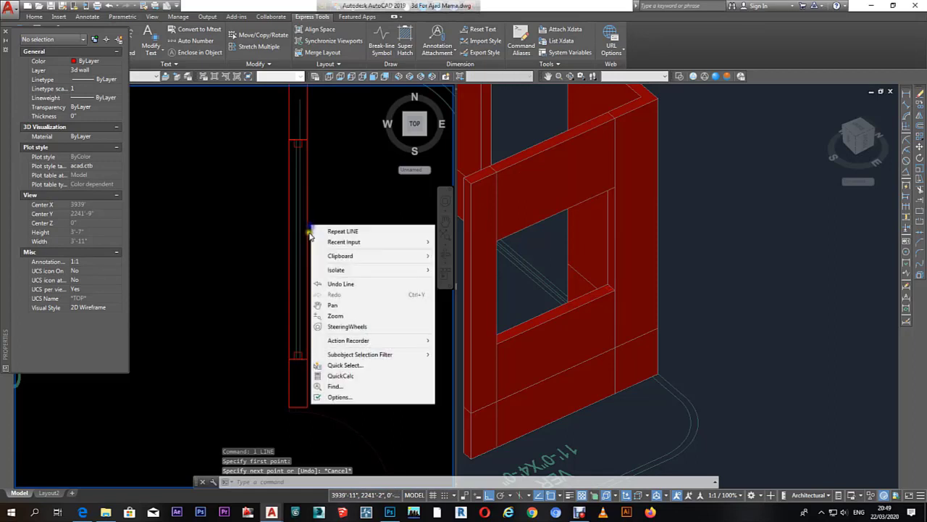
left_click(328, 232)
left_click(308, 231)
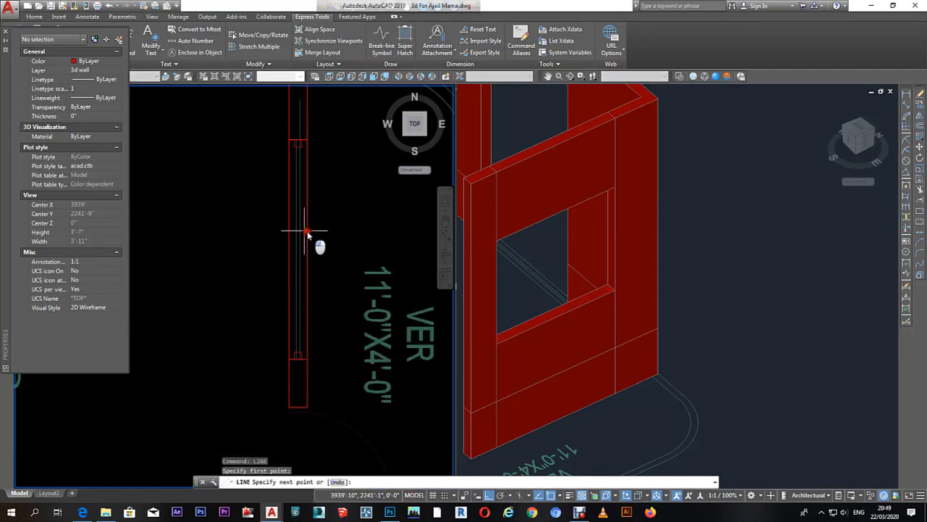
left_click(212, 231)
right_click(210, 233)
left_click(228, 253)
key("Escape")
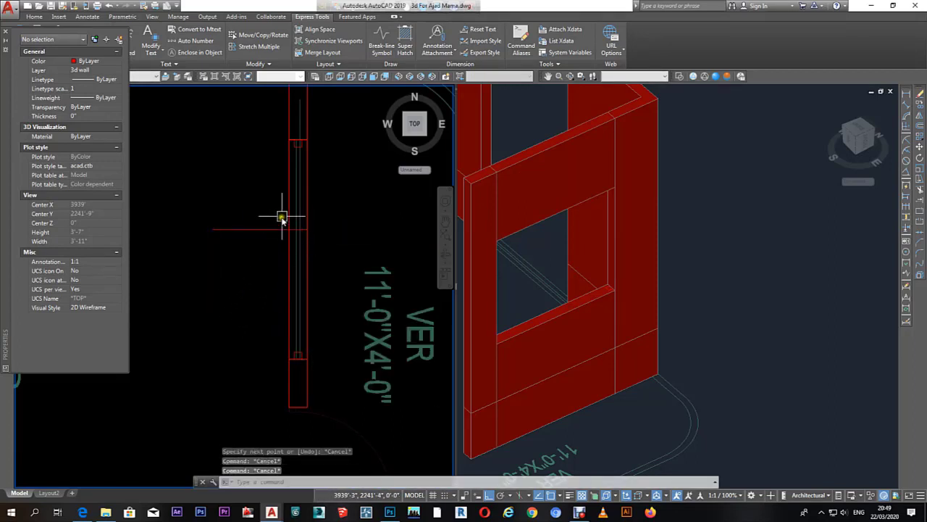
Step: Move the guide line lower along the wall from its right end
left_click(287, 214)
key("Escape")
left_click(259, 226)
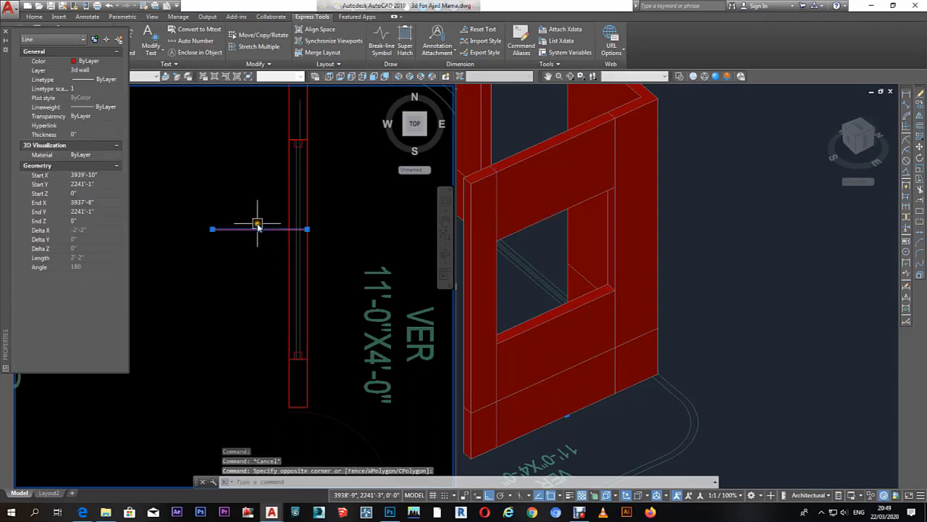
type("m")
key("Return")
left_click(308, 229)
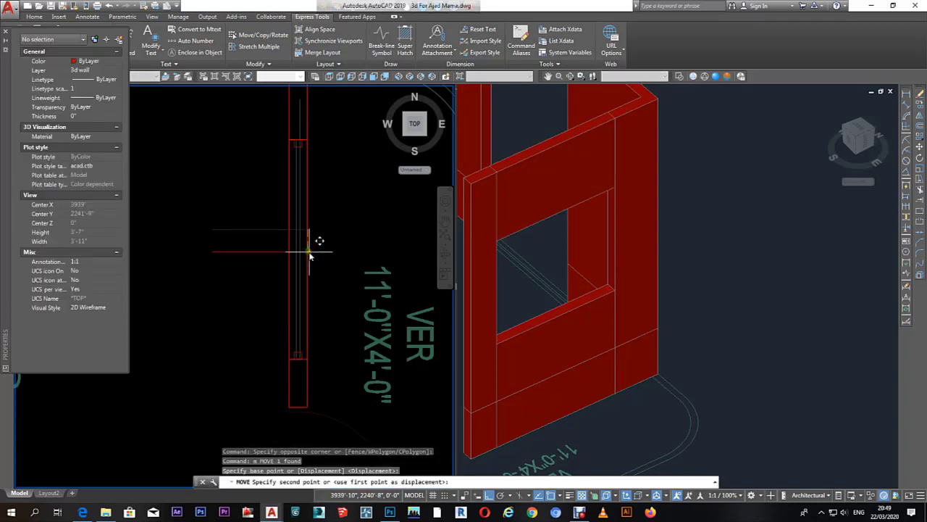
left_click(309, 252)
Step: Copy the 2"×2" square along the wall to sit beside the first one
left_click_drag(228, 310, 348, 374)
type("c")
key("Return")
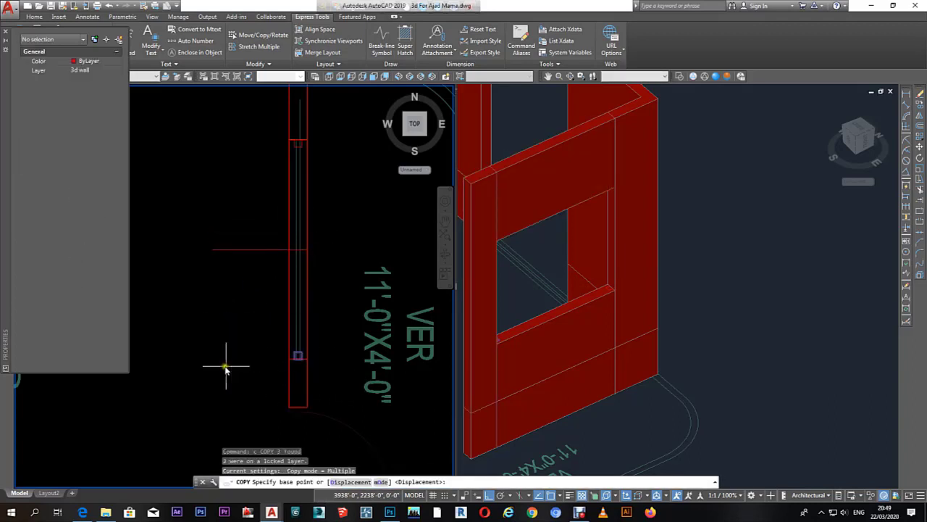
left_click(220, 389)
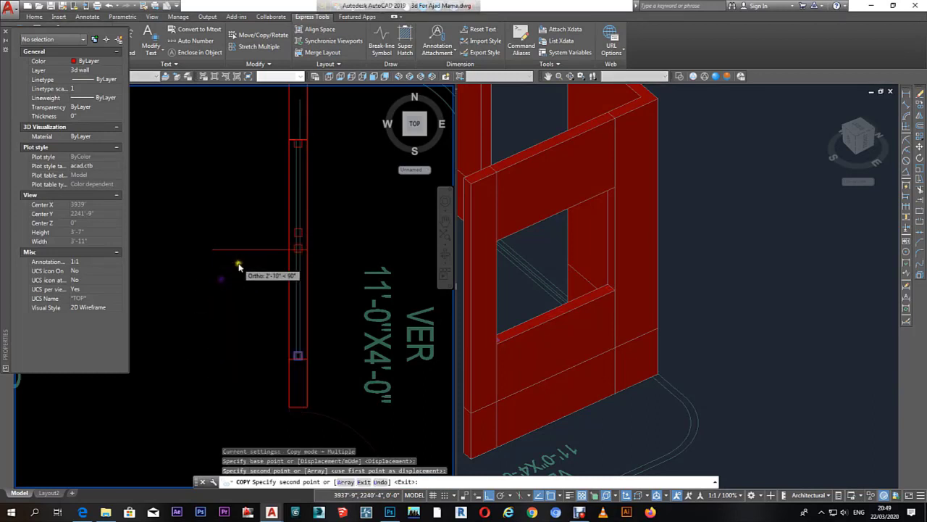
key("Escape")
Step: Erase the temporary guide line
mouse_move(248, 239)
left_mouse_down()
mouse_move(238, 259)
mouse_move(337, 234)
left_mouse_up()
type("e")
key("Return")
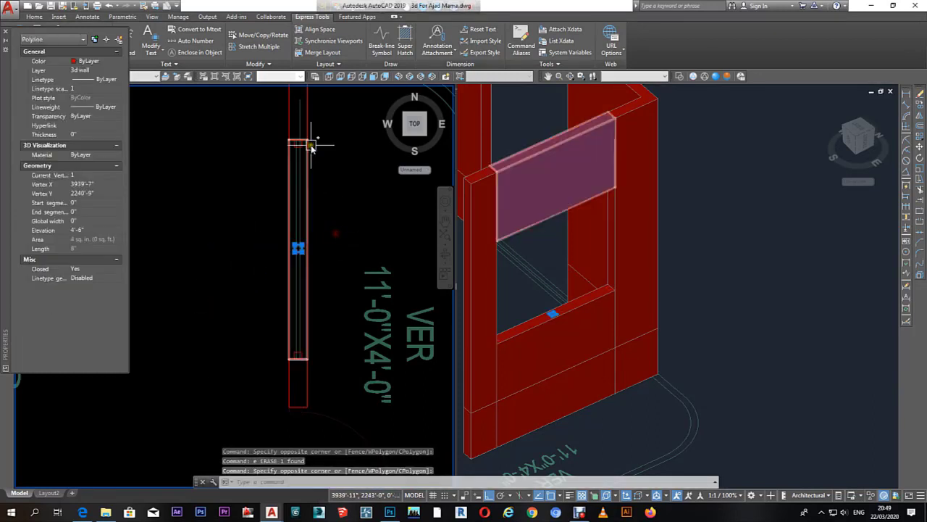
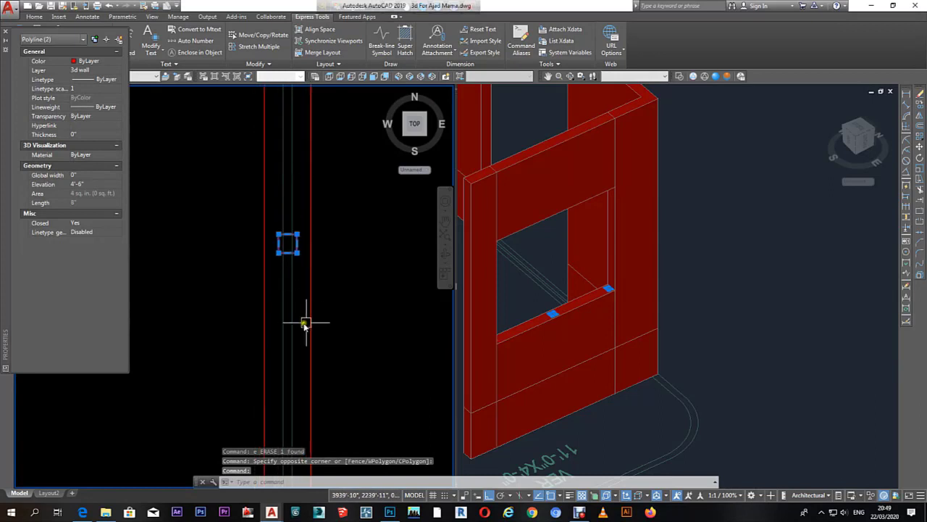
Step: Select the three mullion squares and put them on the 3d mulion layer
middle_click_drag(305, 324, 310, 253)
scroll(310, 312, "up", 2)
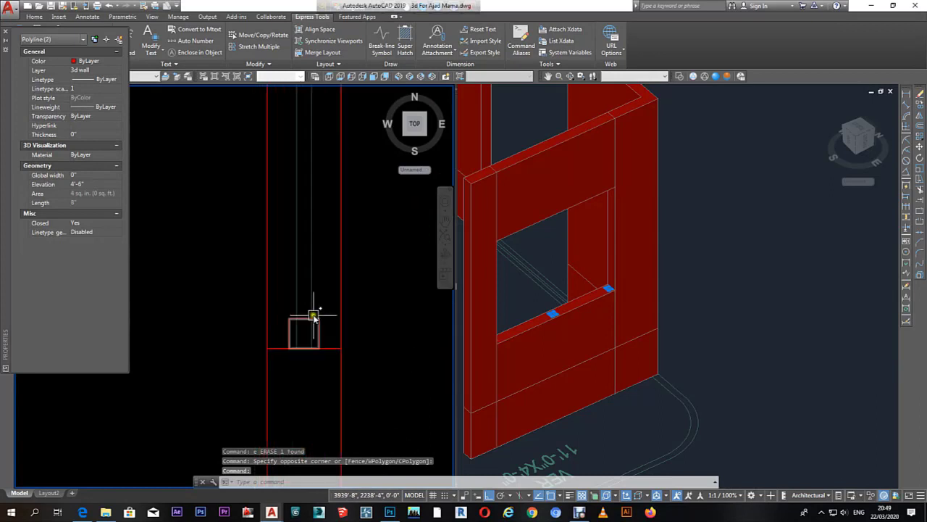
left_click(5, 32)
left_click(90, 77)
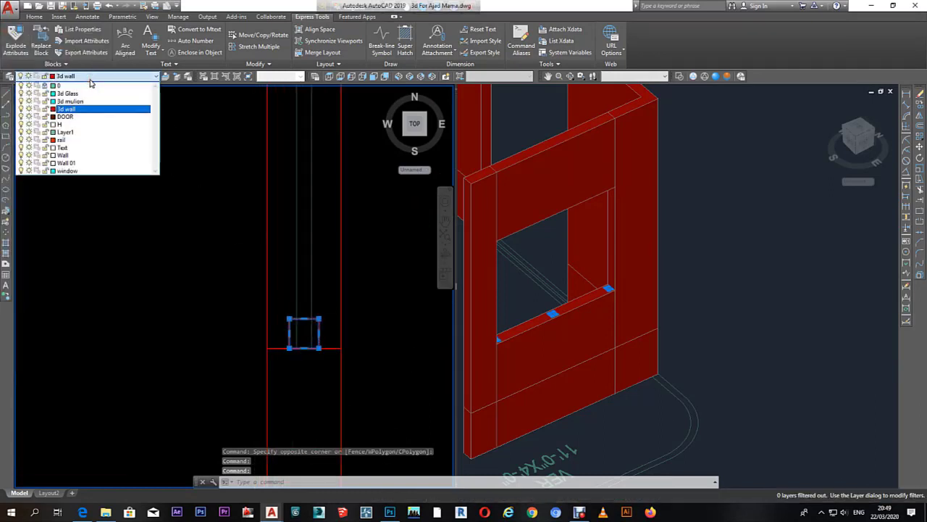
left_click(79, 100)
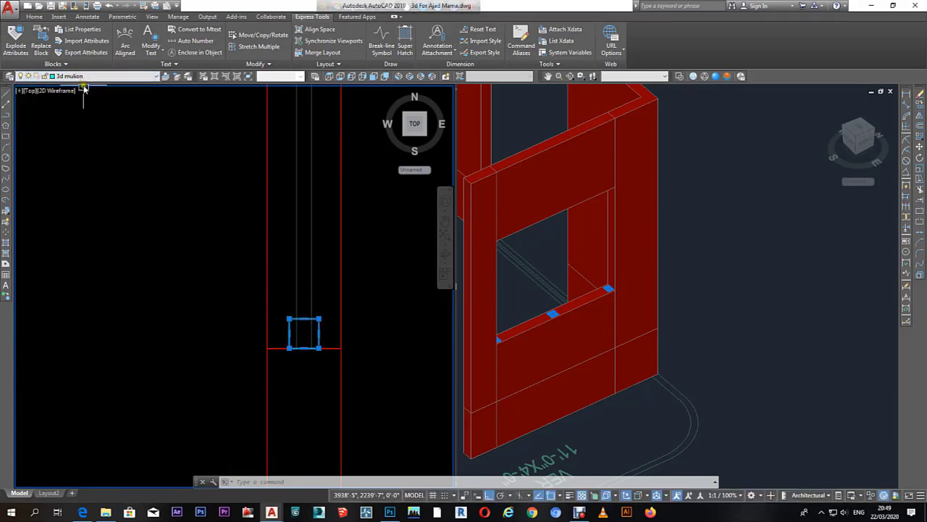
Step: Give the selected squares a 4'-6" elevation and 4'-6" thickness in Properties
key("ctrl+1")
type("54")
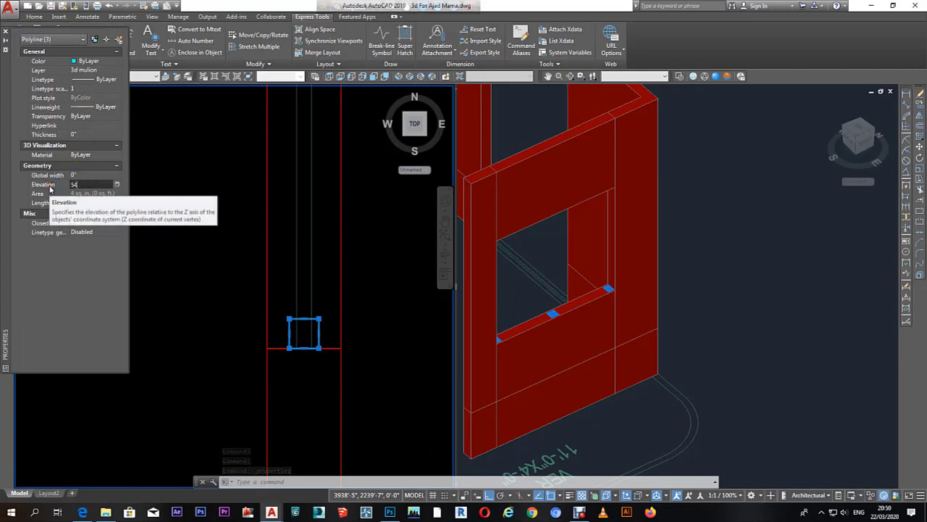
key("Return")
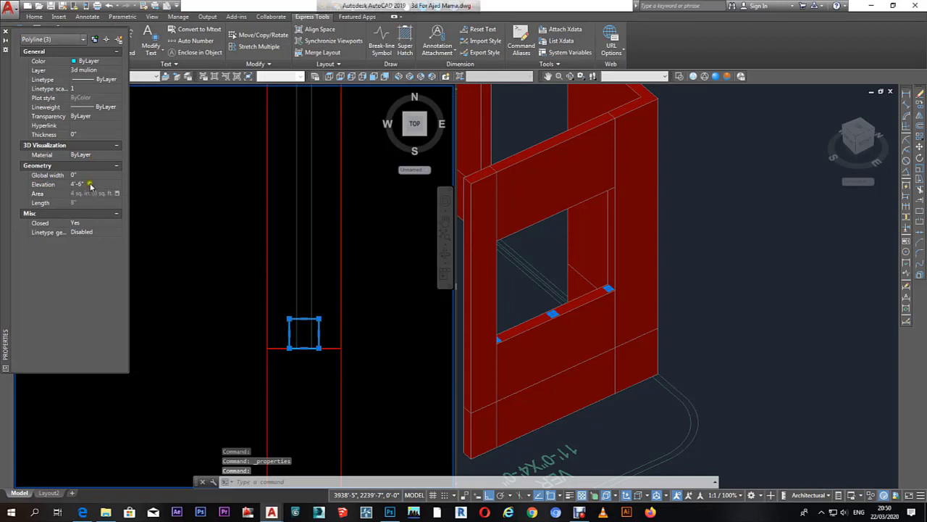
left_click(89, 136)
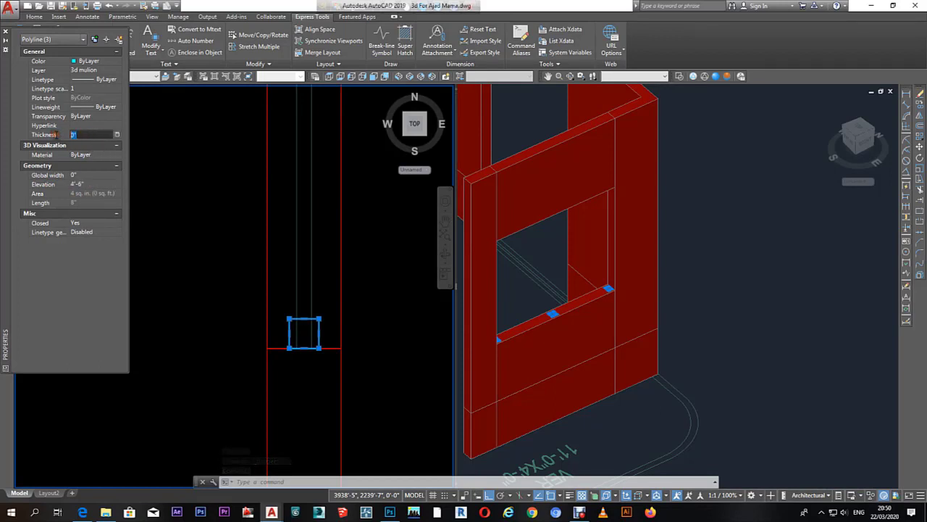
type("4'6")
key("Return")
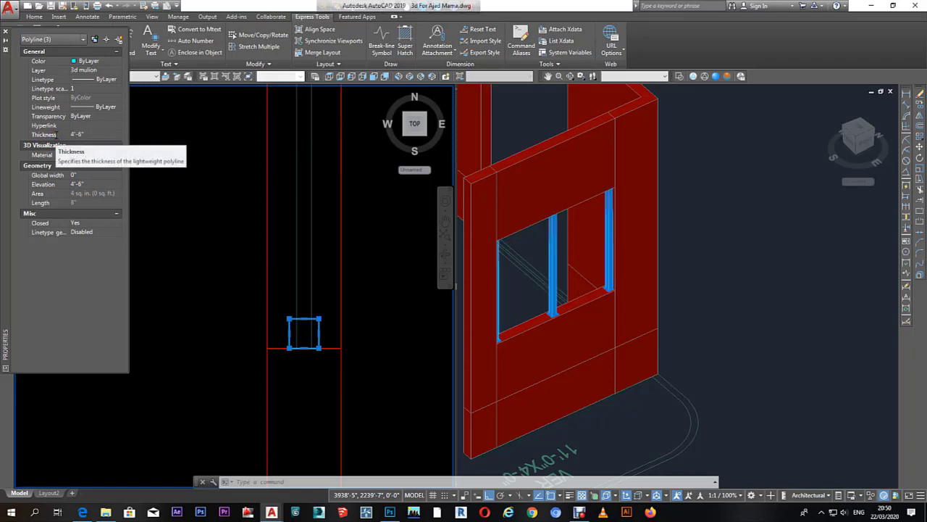
Step: Draw a rectangle across the wall top, snapping its first corner to the wall endpoint
left_click(5, 34)
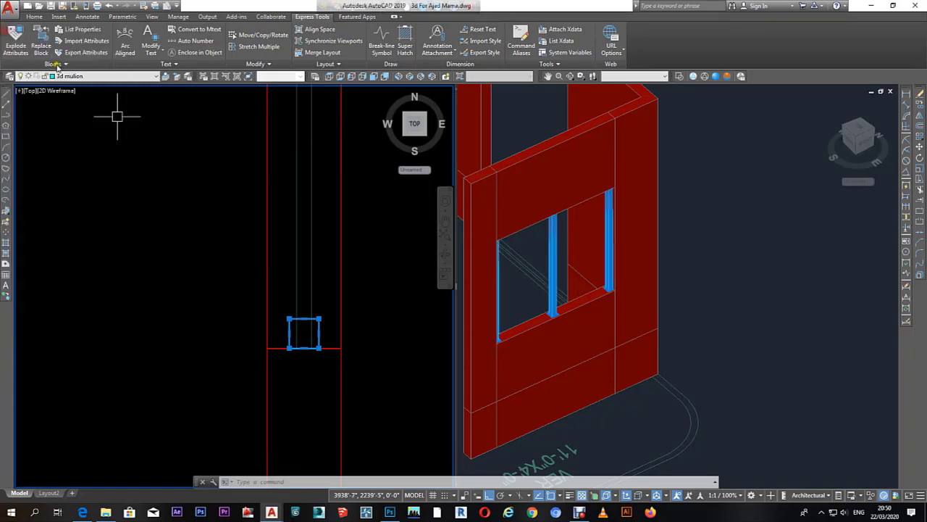
key("Escape")
type("rec")
key("Return")
scroll(299, 365, "up", 2)
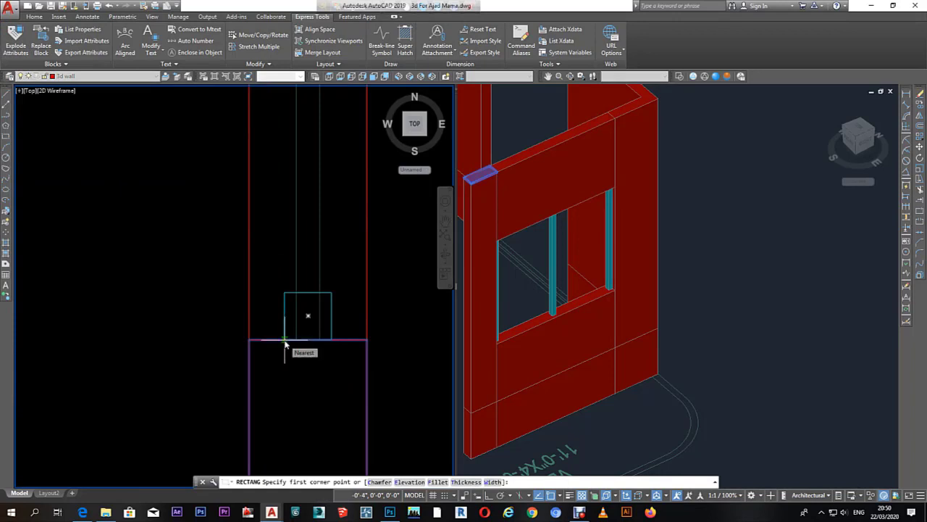
right_click(285, 345, "shift")
left_click(326, 165)
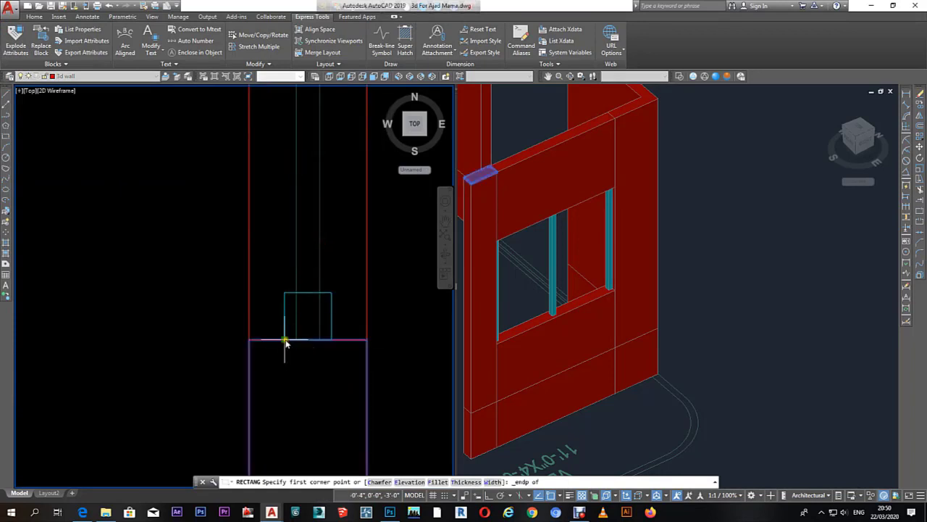
left_click(285, 340)
scroll(312, 319, "down", 2)
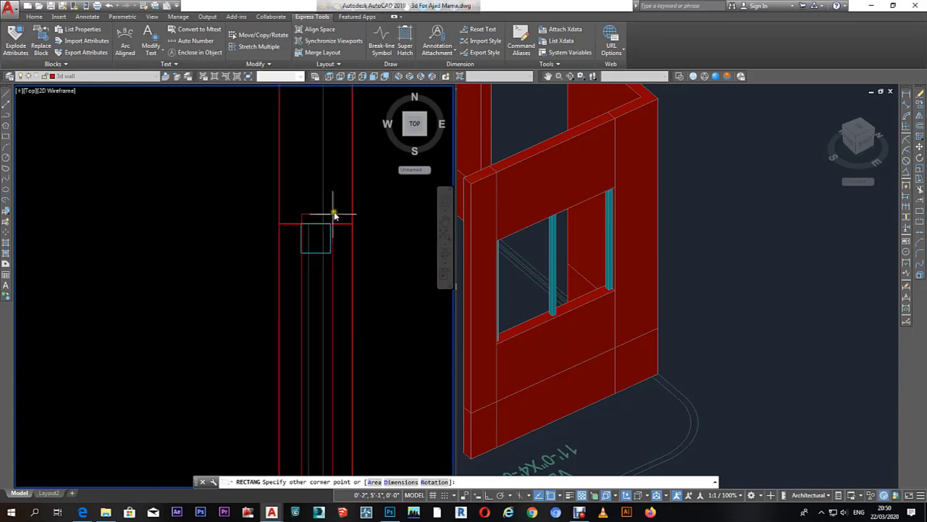
left_click(331, 221)
Step: Select the new rectangle and begin editing its elevation in Properties
left_click(337, 257)
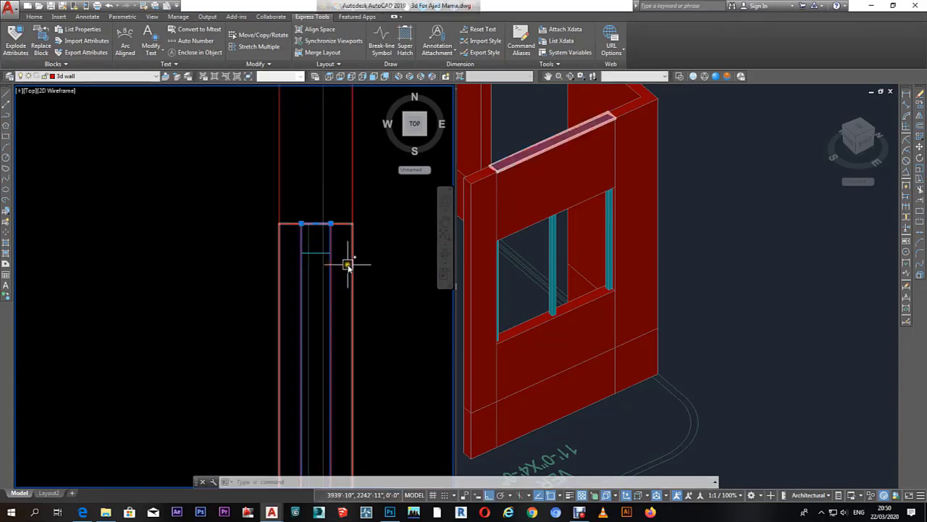
key("ctrl+1")
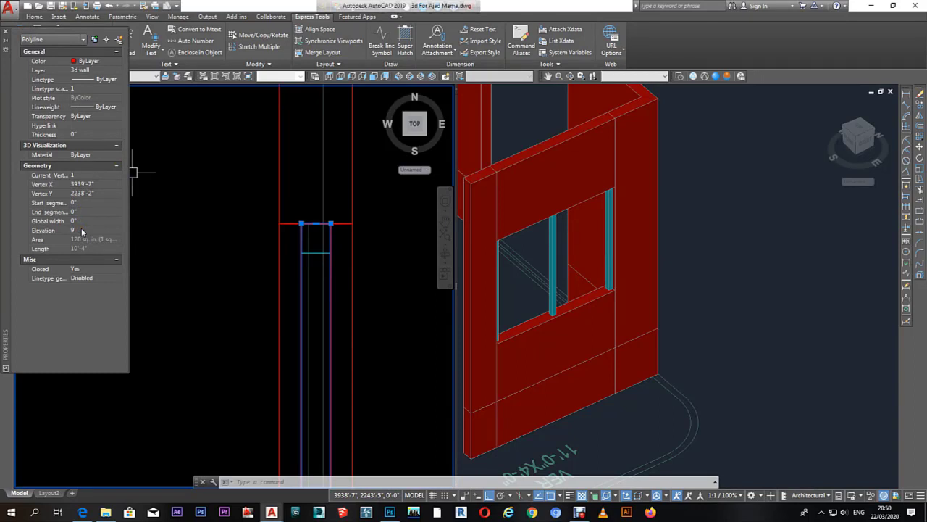
left_click(75, 229)
Step: Set the rectangle to 4'-6" elevation and extrude it to the wall corner height
key("Return")
left_click(739, 304)
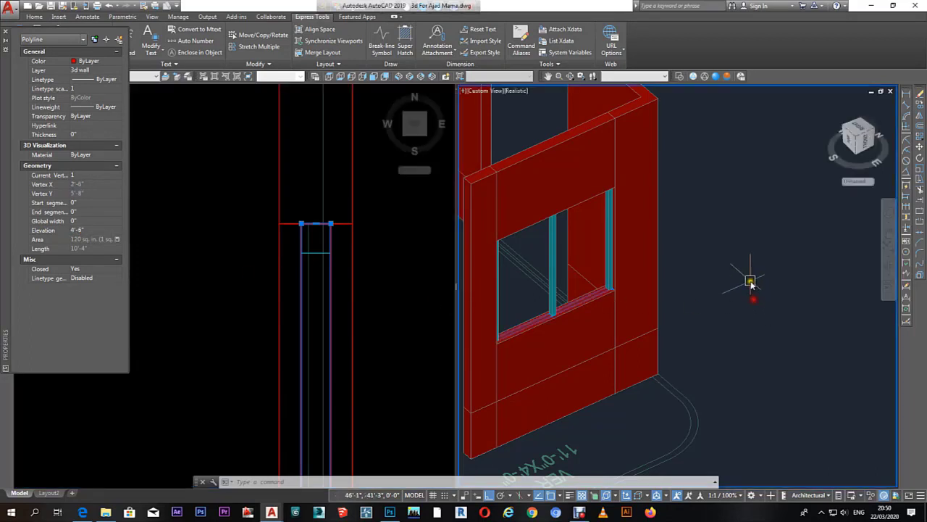
type("ex")
key("Return")
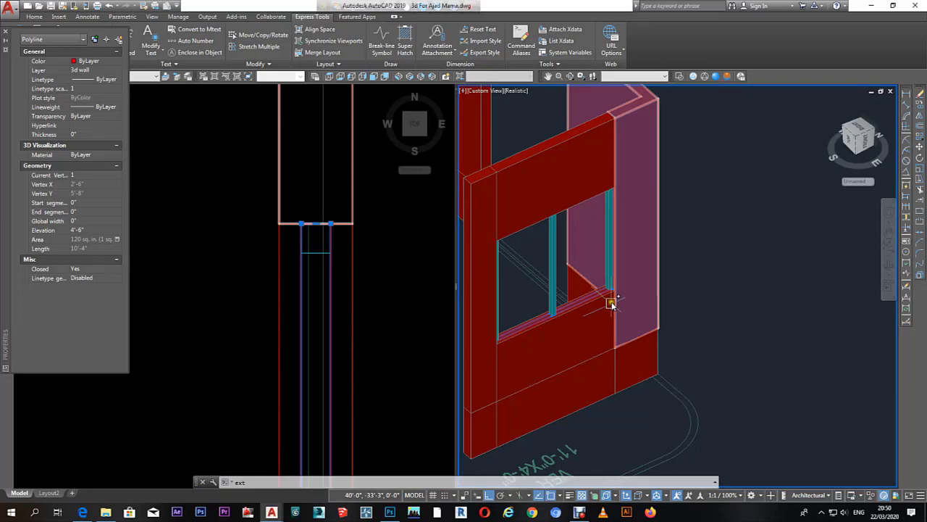
left_click(611, 284)
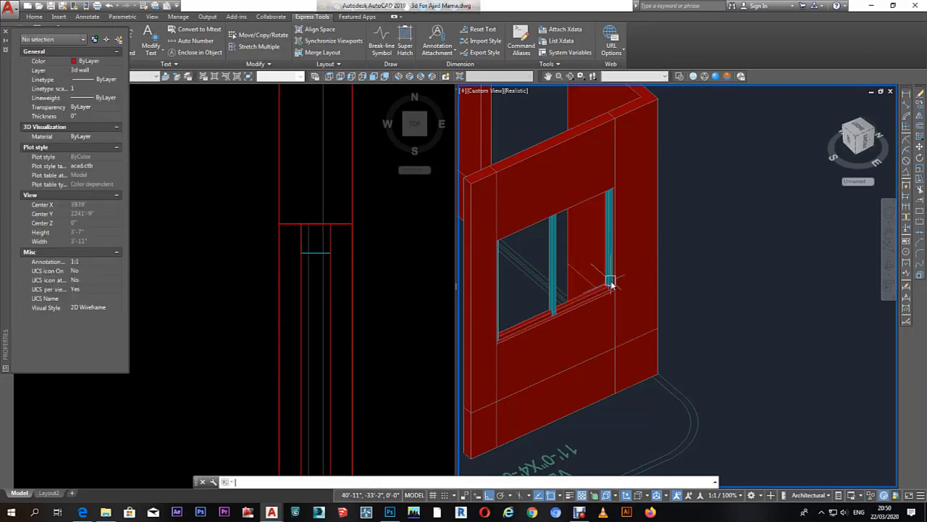
Step: Match the cyan mullion's properties onto the new sill
scroll(566, 305, "up", 3)
scroll(564, 312, "up", 2)
type("ma")
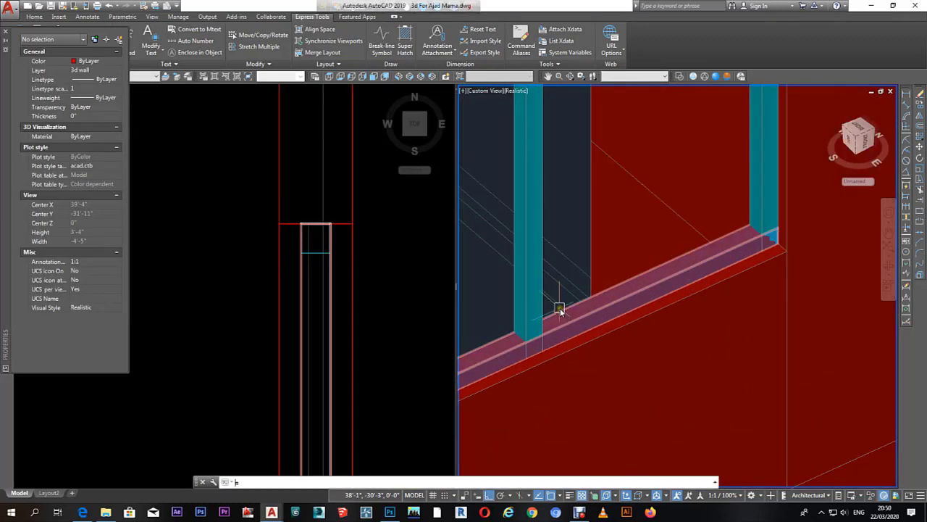
key("Return")
left_click(529, 302)
right_click(505, 339)
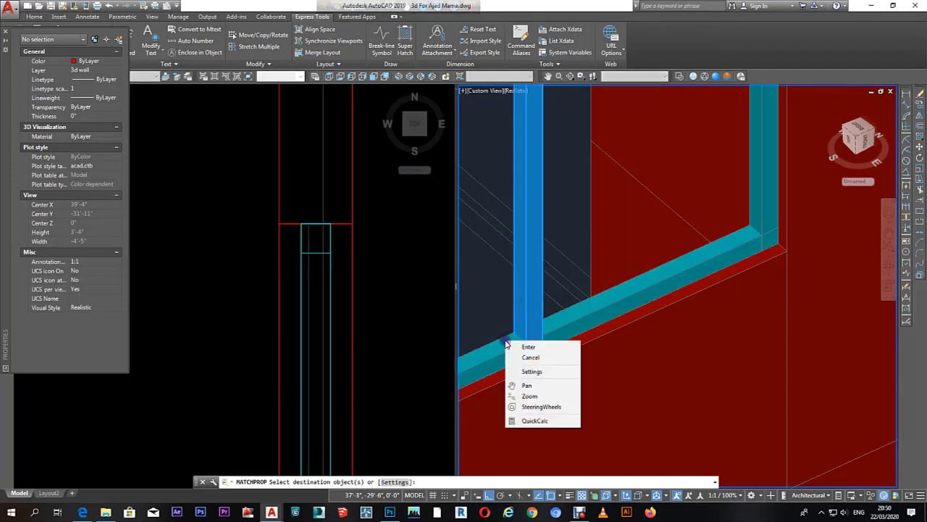
key("Escape")
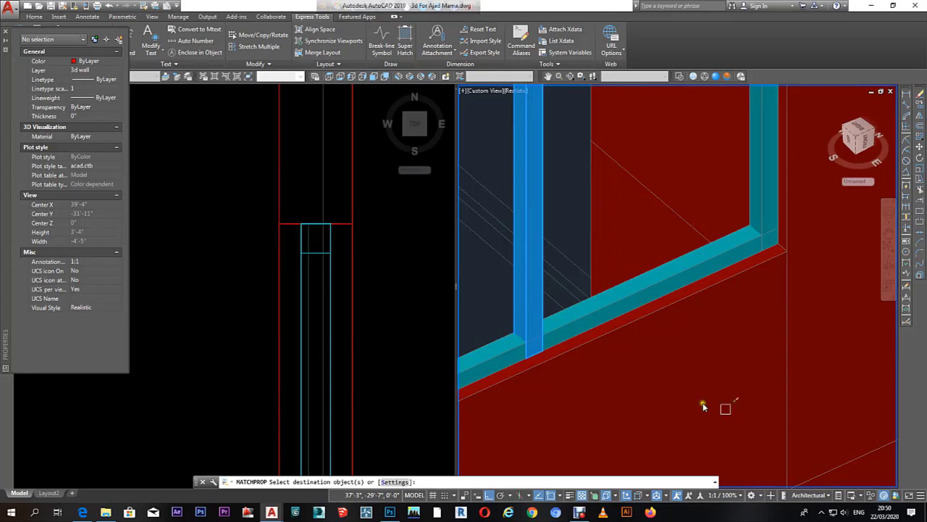
key("Escape")
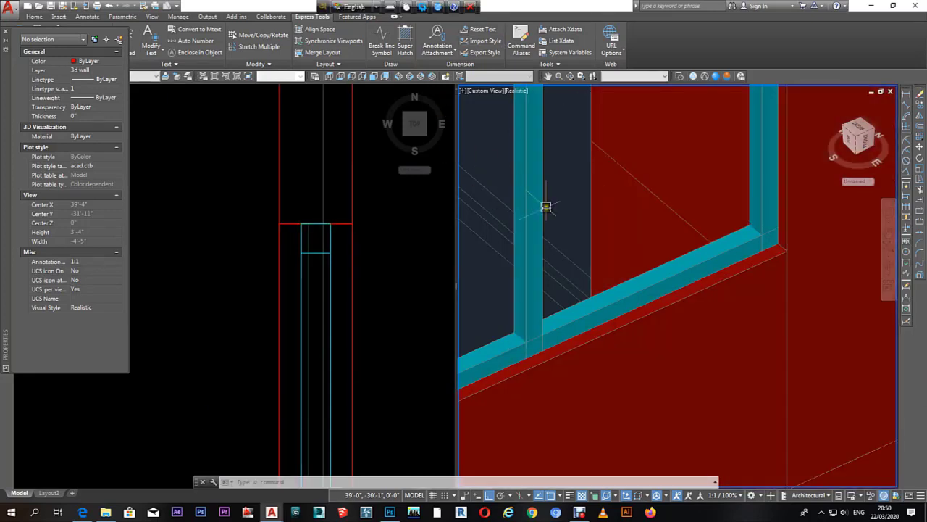
Step: Frame the whole window and wall in view and select the middle mullion
left_click(534, 210)
key("Escape")
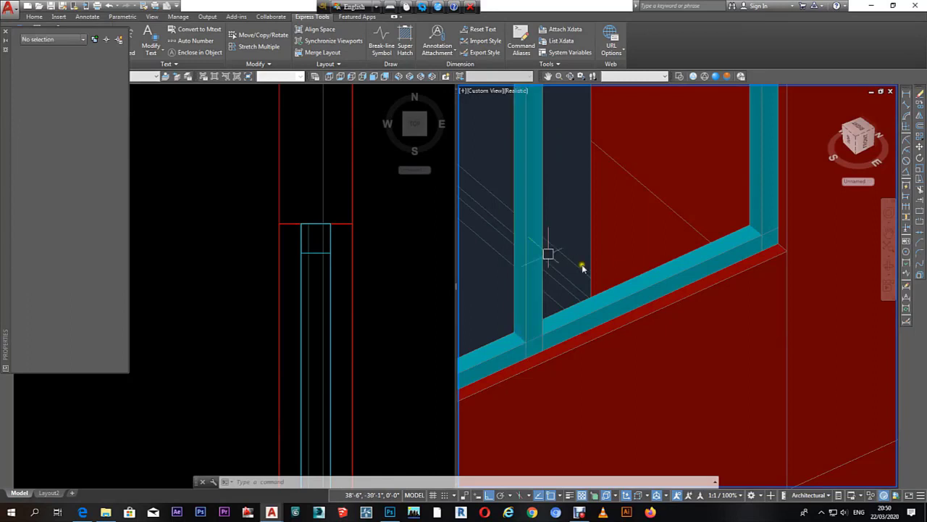
scroll(549, 253, "down", 3)
mouse_move(658, 269)
middle_mouse_down()
mouse_move(704, 356)
mouse_move(683, 275)
middle_mouse_up()
scroll(696, 332, "up", 3)
left_click(627, 265)
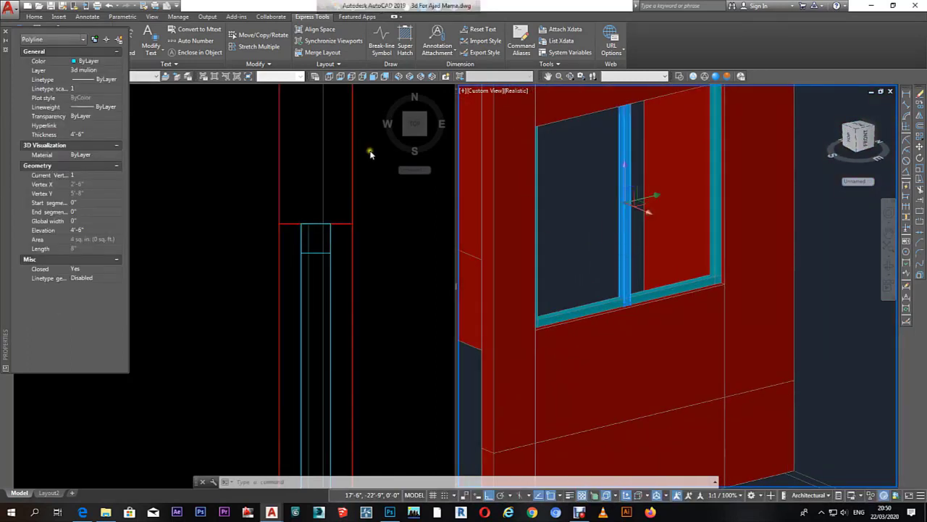
type("i")
Step: Hide the walls so only the window parts show, and select the bottom rail
key("Return")
left_click(694, 341)
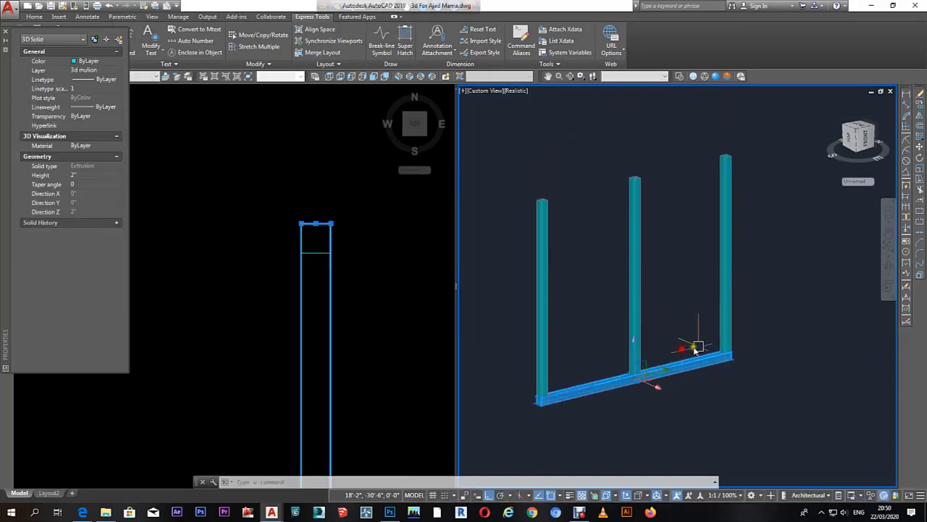
scroll(735, 355, "up", 3)
Step: Copy the bottom rail from its corner onto the tops of the mullion posts
type("co")
key("Return")
scroll(725, 354, "up", 2)
scroll(719, 358, "up", 1)
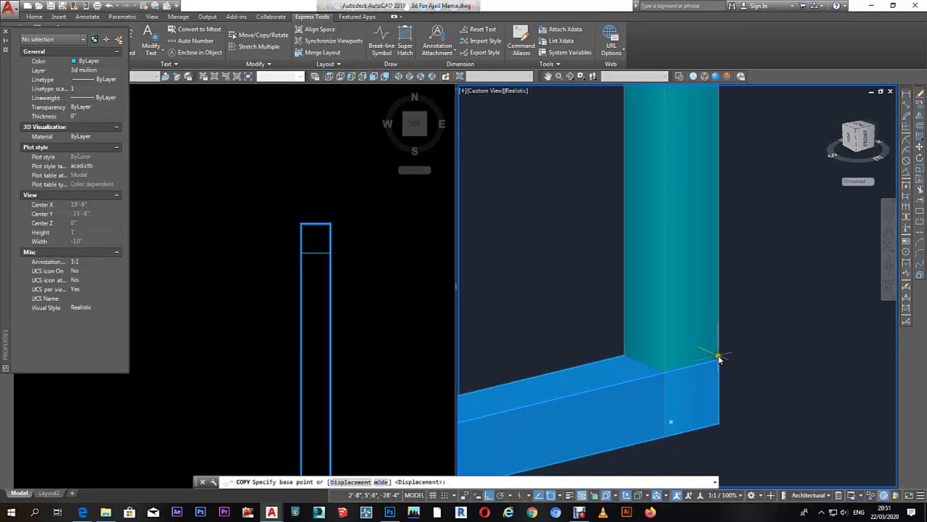
left_click(720, 360)
scroll(723, 348, "down", 3)
scroll(710, 207, "up", 3)
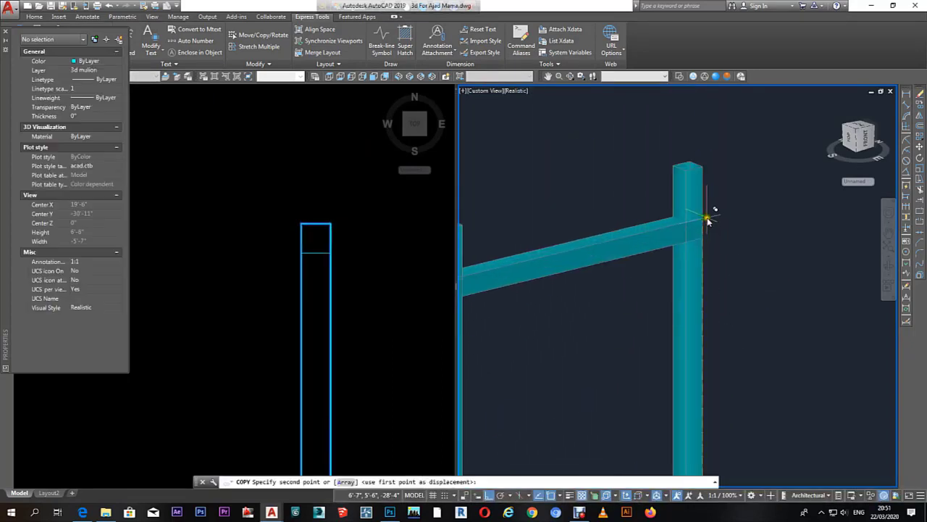
scroll(701, 165, "up", 1)
left_click(703, 166)
right_click(761, 165)
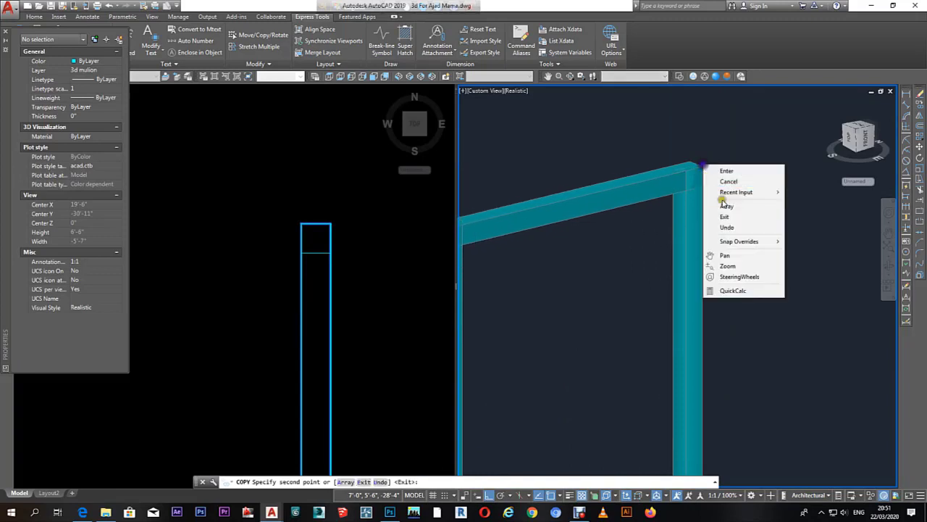
left_click(770, 172)
scroll(662, 264, "down", 3)
left_click(249, 202)
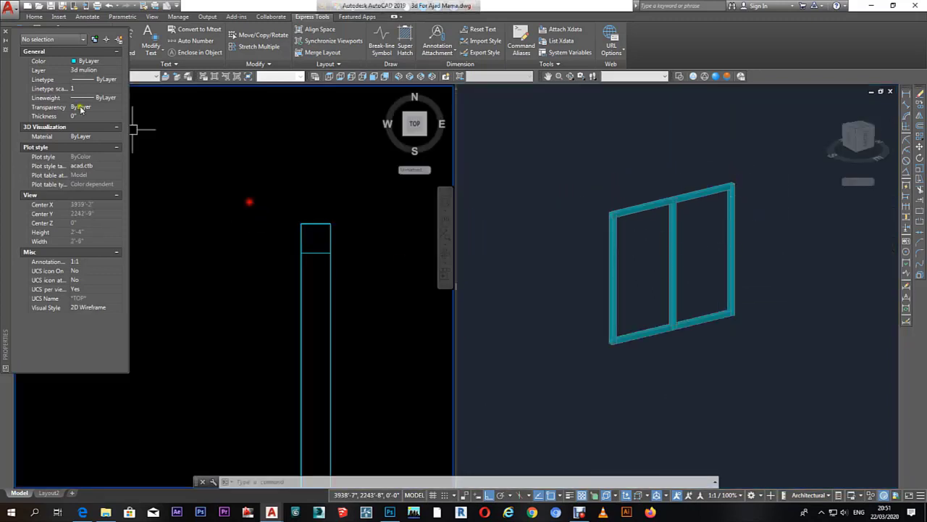
Step: Draw a thin rectangle for the glass along the rail in the top view
scroll(161, 186, "down", 2)
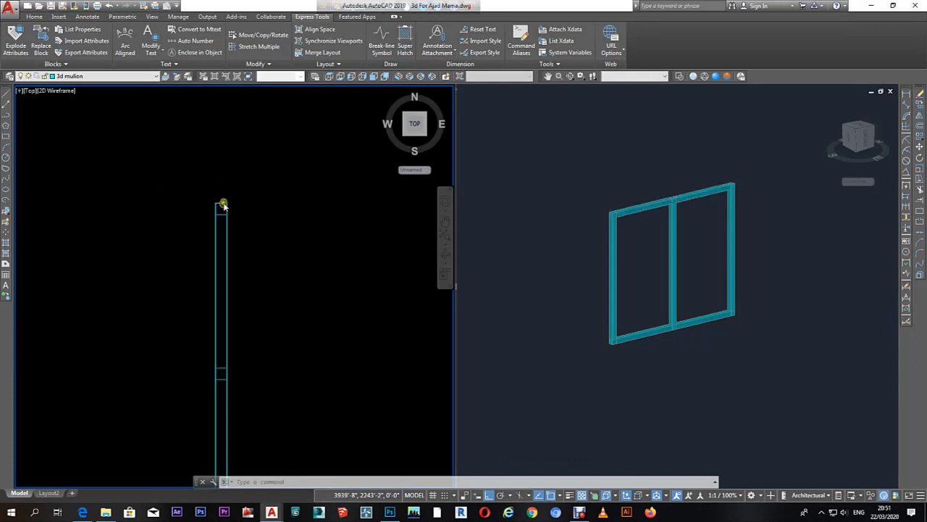
middle_click_drag(224, 201, 241, 150)
left_click(241, 150)
type("rec")
key("Return")
scroll(258, 201, "down", 5)
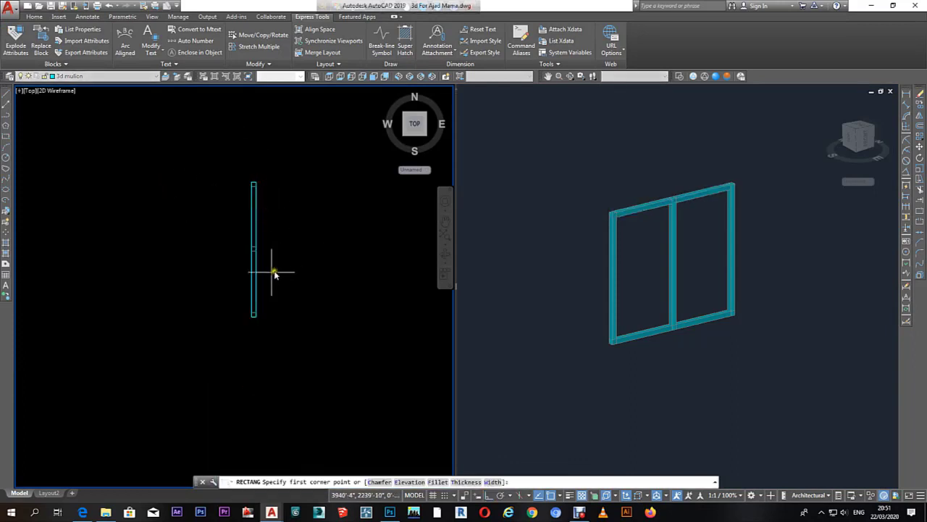
scroll(265, 304, "up", 4)
left_click(246, 355)
scroll(254, 304, "down", 3)
scroll(264, 247, "up", 3)
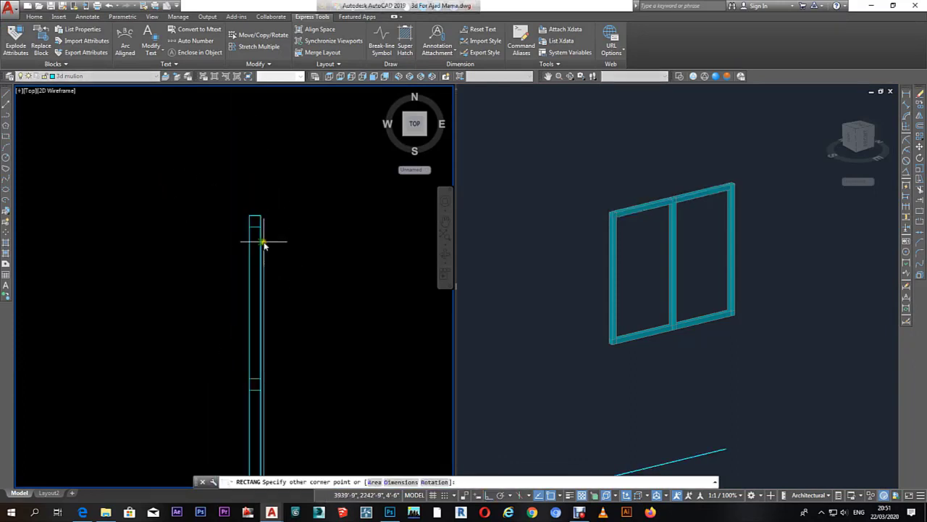
scroll(256, 215, "up", 4)
scroll(255, 217, "up", 2)
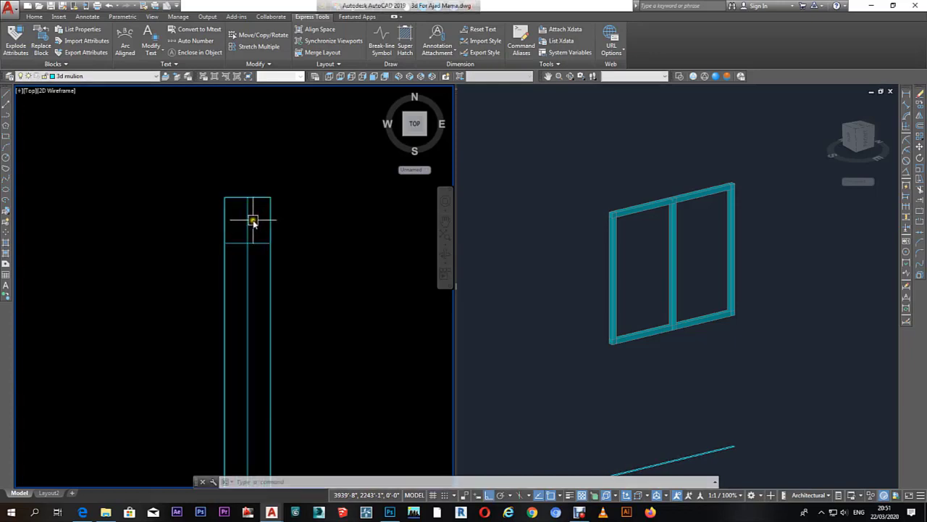
left_click(248, 216)
Step: Move the glass rectangle into place within the frame plan
left_click(246, 213)
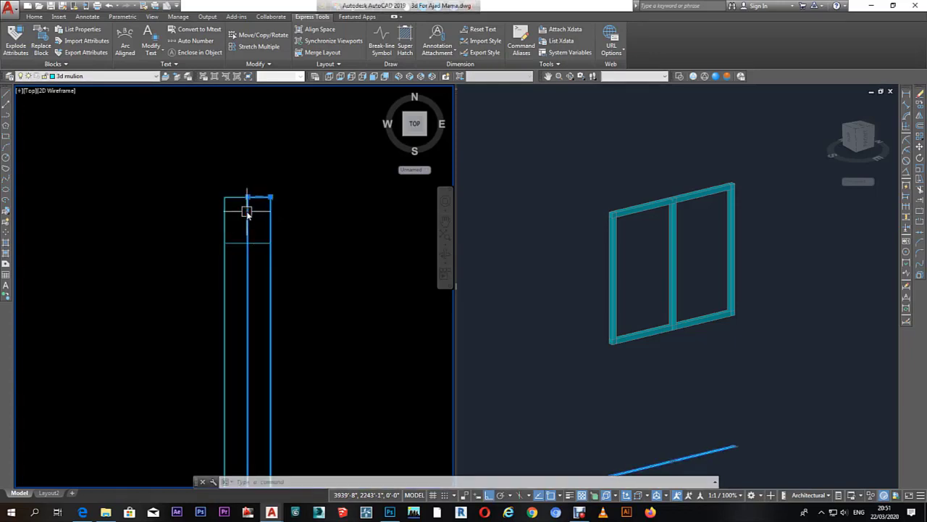
type("m")
key("Return")
left_click(245, 196)
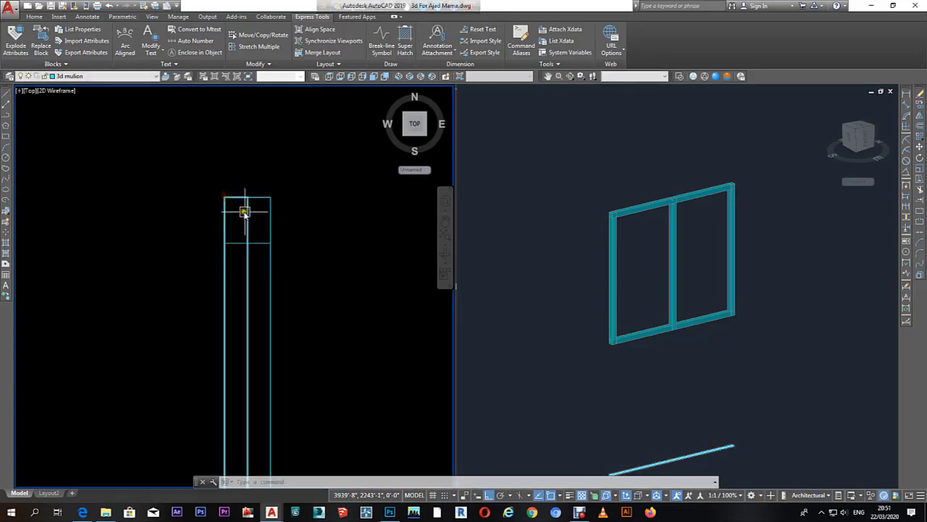
scroll(259, 242, "down", 5)
scroll(250, 282, "up", 4)
scroll(227, 327, "up", 3)
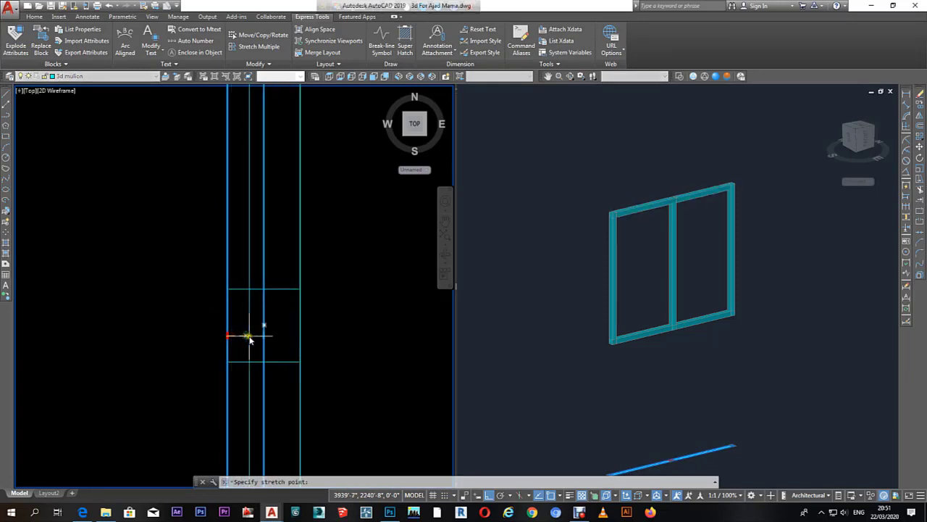
left_click(646, 355)
middle_click_drag(646, 356, 637, 290)
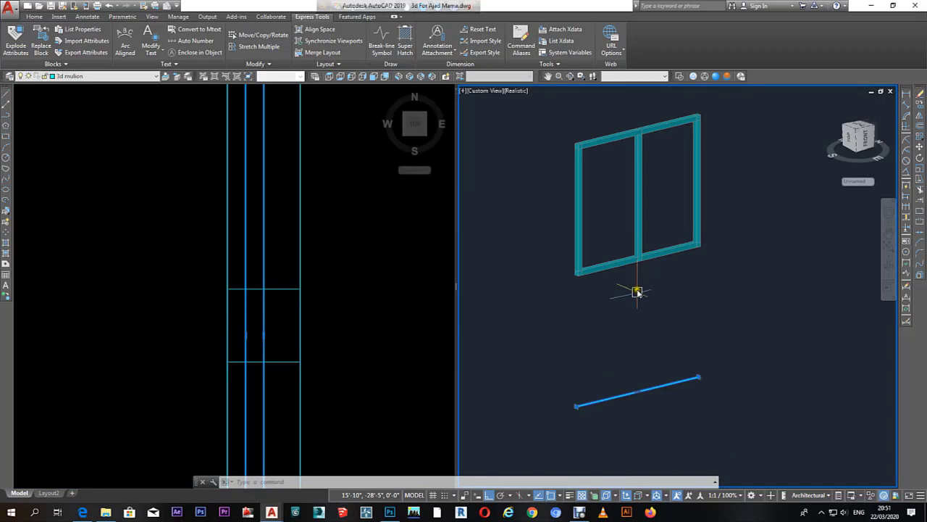
Step: Raise the glass rectangle to 4'-6" elevation and extrude it up to the frame top
key("ctrl+1")
left_click(688, 353)
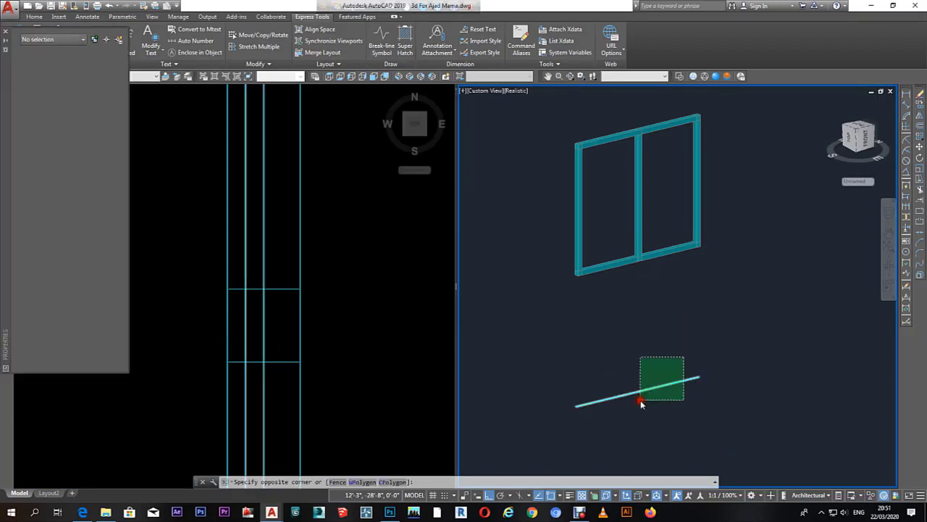
left_click(640, 400)
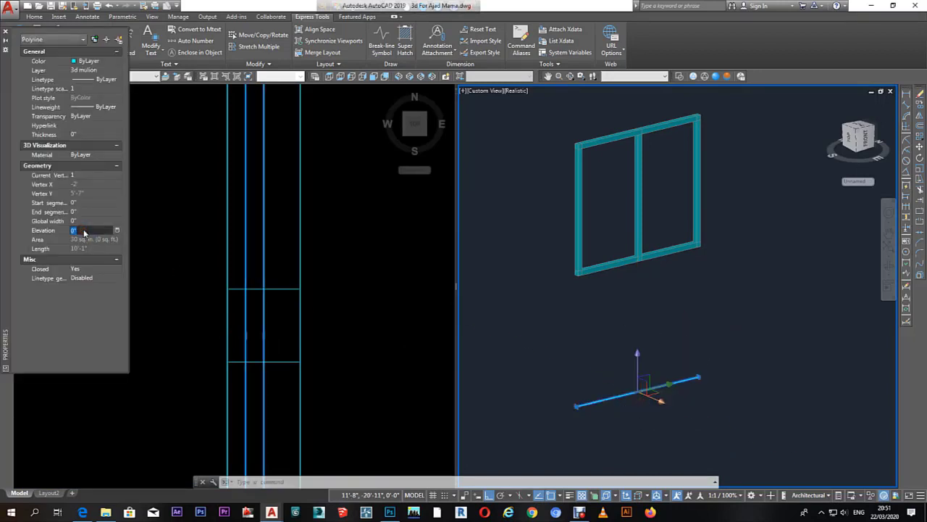
type("4'-6")
key("Return")
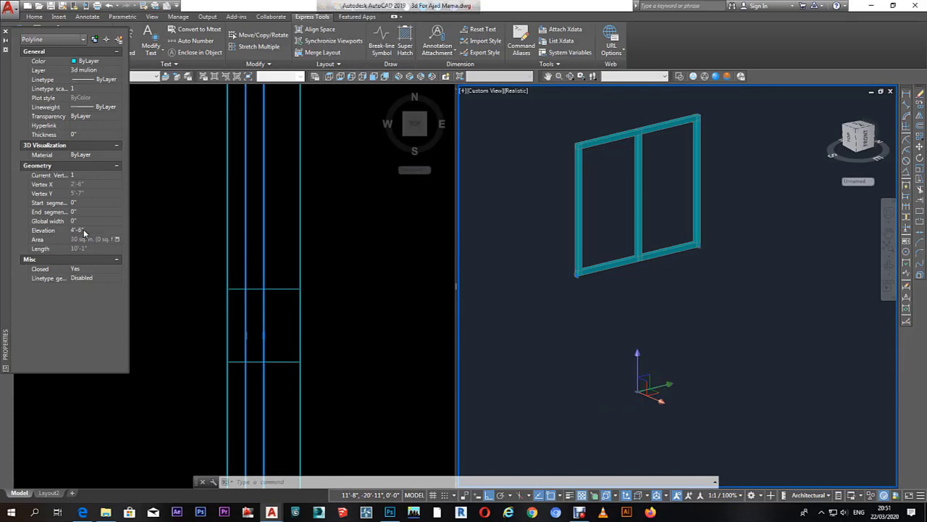
type("ext")
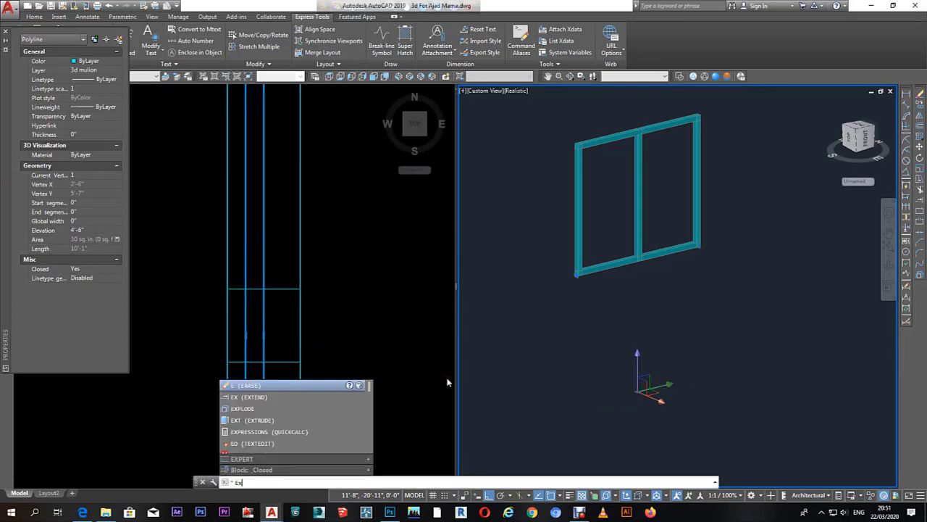
key("Return")
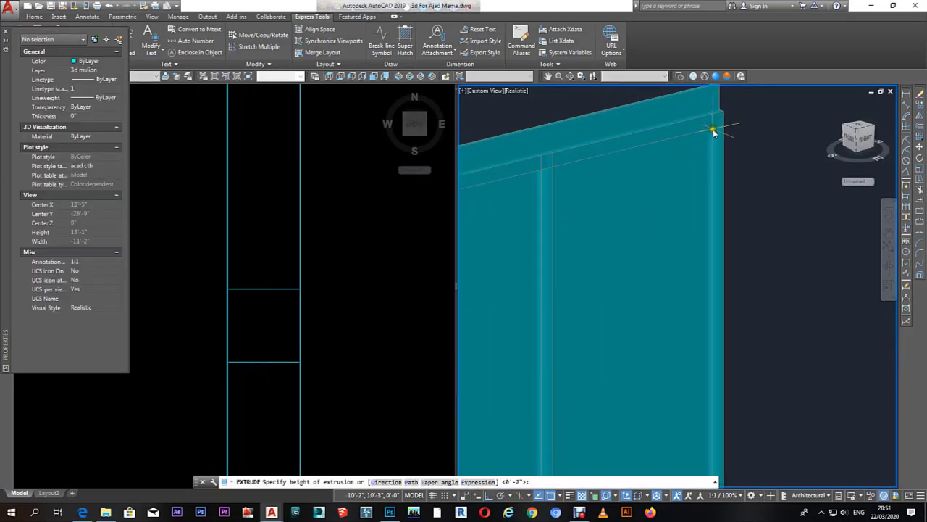
left_click(729, 140)
scroll(758, 209, "down", 5)
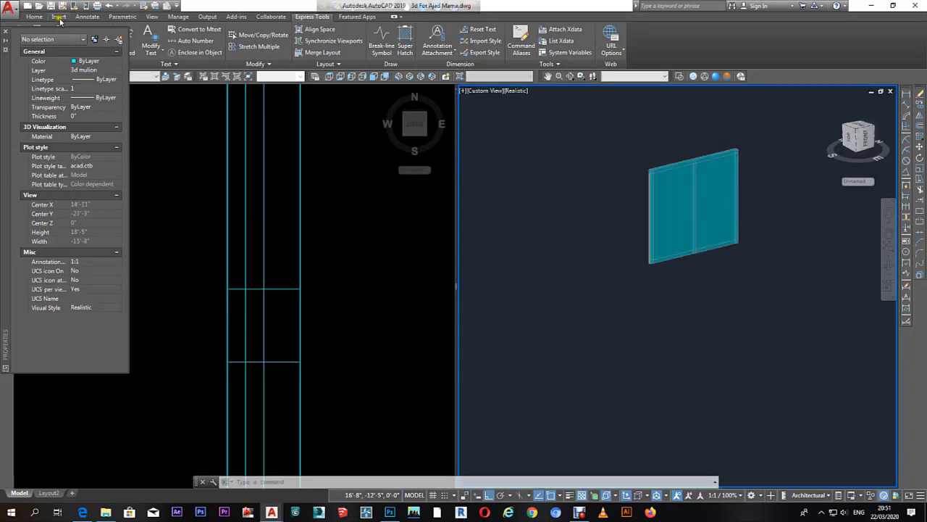
Step: Put the new glass panel on the 3d Glass layer
left_click(677, 207)
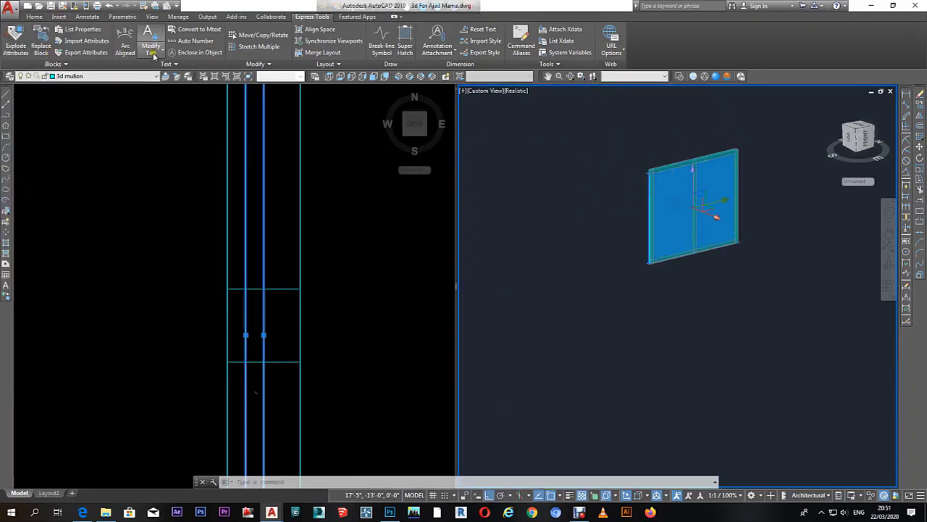
left_click(99, 75)
scroll(99, 80, "up", 2)
left_click(91, 87)
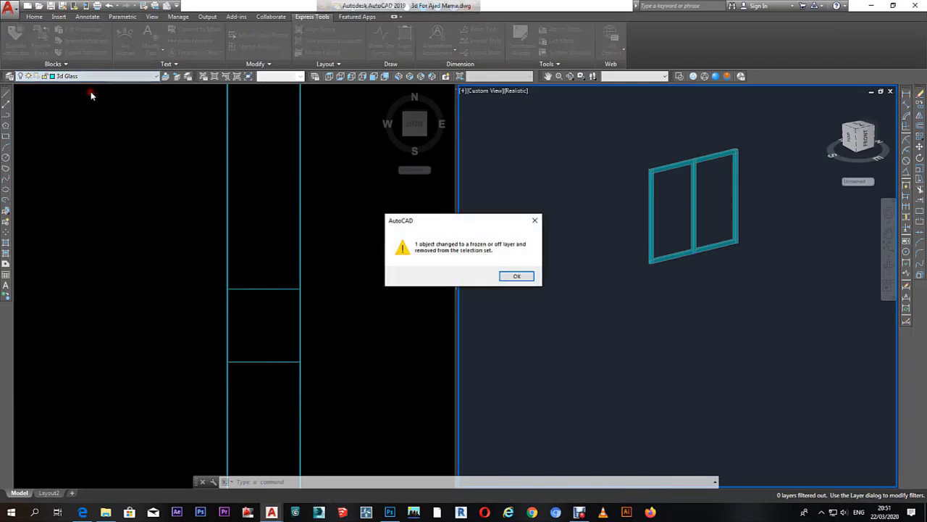
Step: Dismiss the layer-off warning and change the 3d Glass layer colour to index 141
left_click(516, 275)
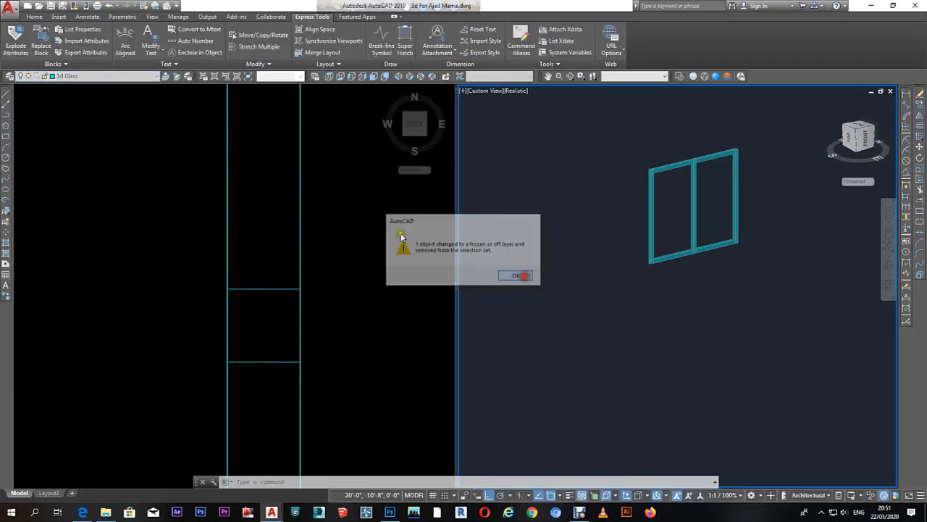
left_click(14, 77)
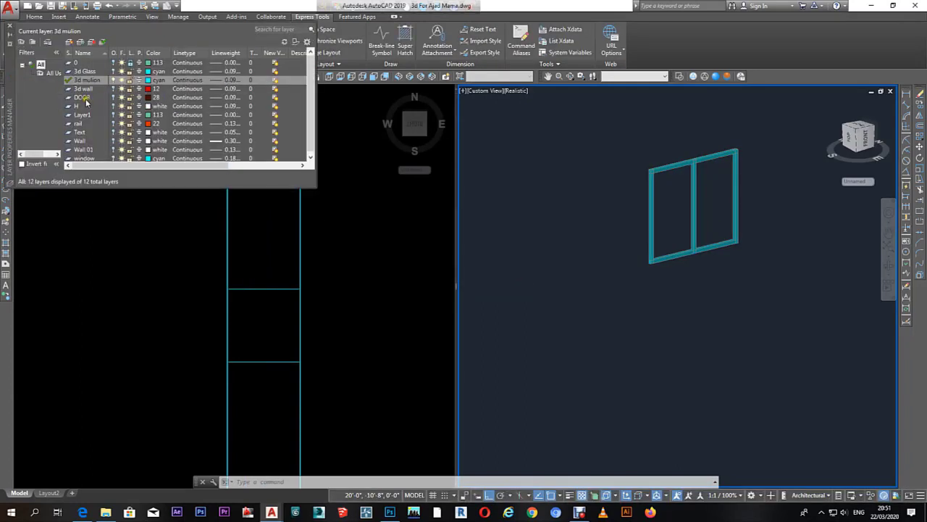
left_click(154, 72)
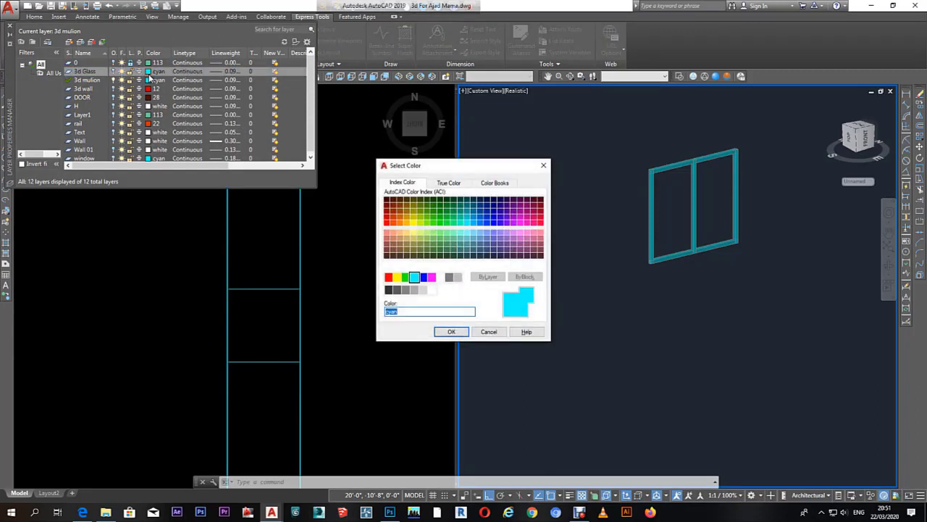
left_click(474, 234)
left_click(453, 332)
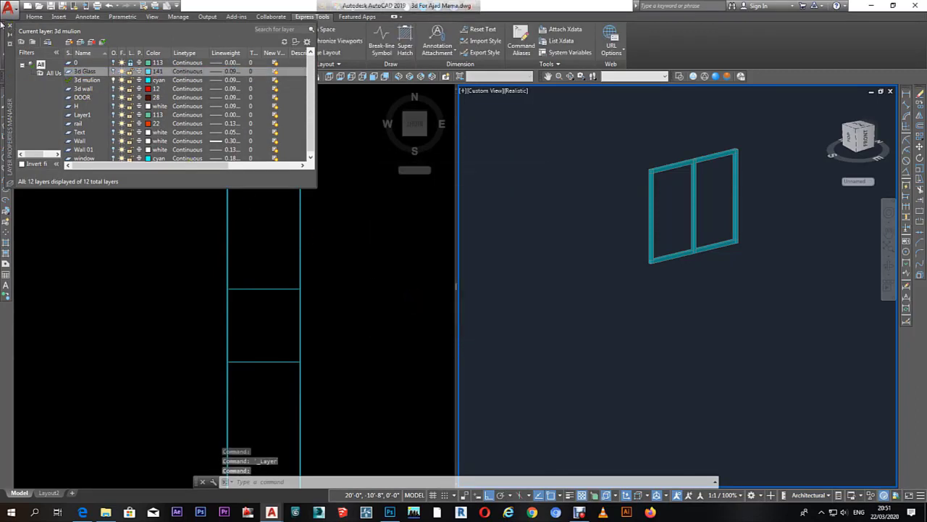
left_click(558, 325)
Step: Turn all layers back on with LAYON and orbit toward the glass window wall
key("Escape")
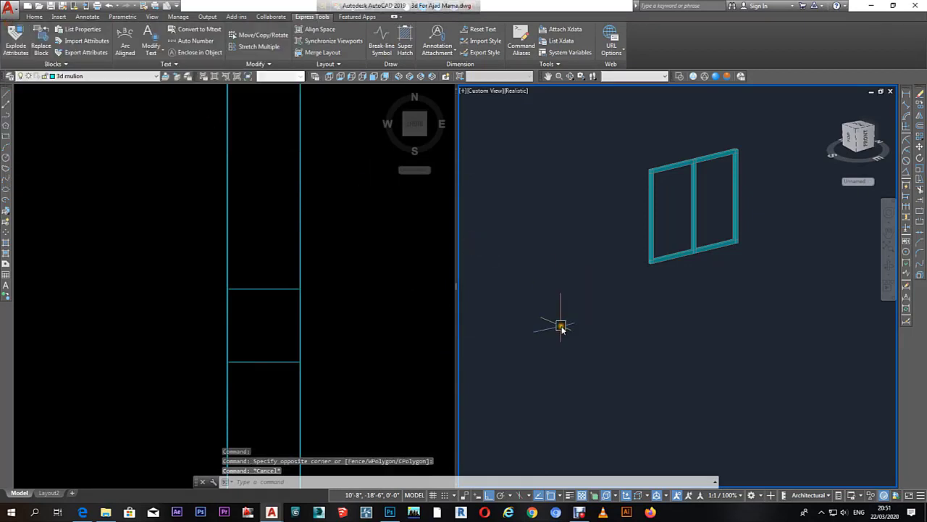
type("layon")
key("Return")
key("Escape")
key("Escape")
scroll(703, 248, "down", 2)
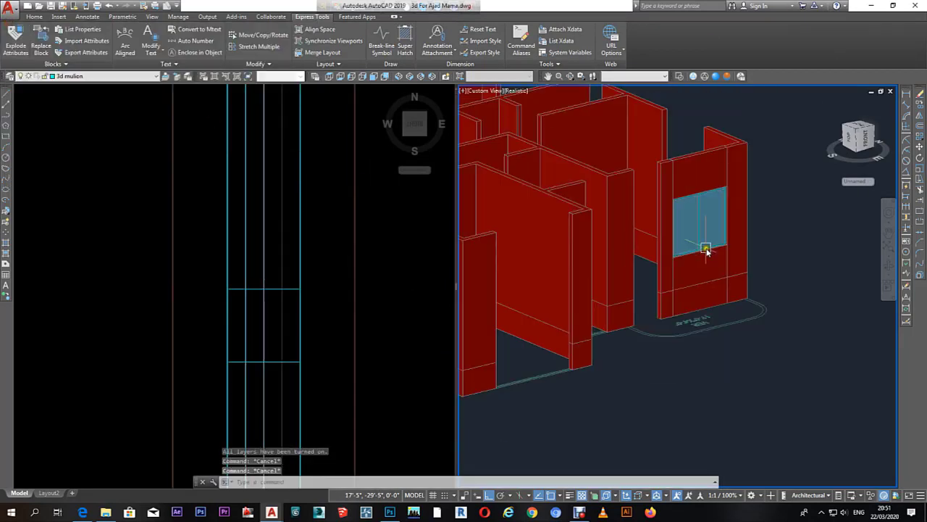
mouse_move(712, 212)
middle_mouse_down("shift")
mouse_move(706, 250)
mouse_move(714, 253)
middle_mouse_up("shift")
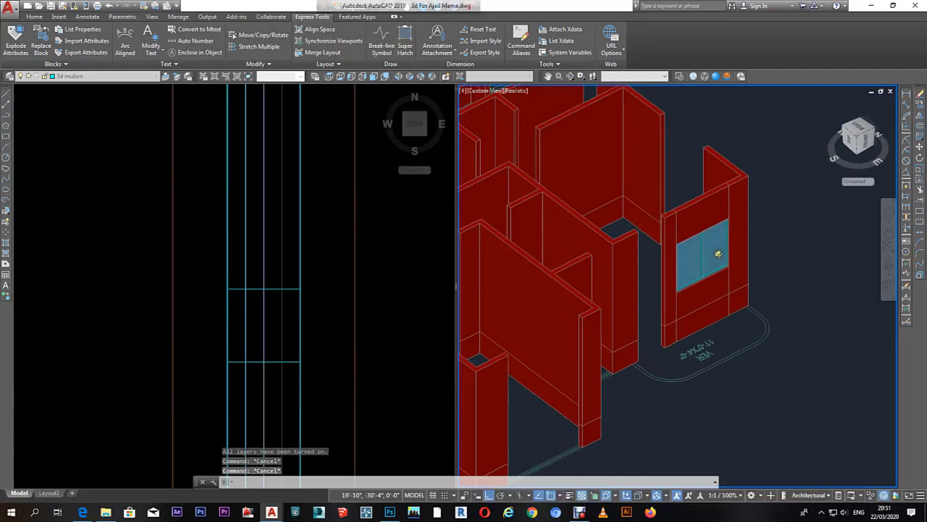
scroll(706, 223, "up", 2)
Step: Copy the window assembly 4'-5" to the left in the plan view
left_click(706, 223)
left_click(265, 232)
scroll(268, 241, "down", 3)
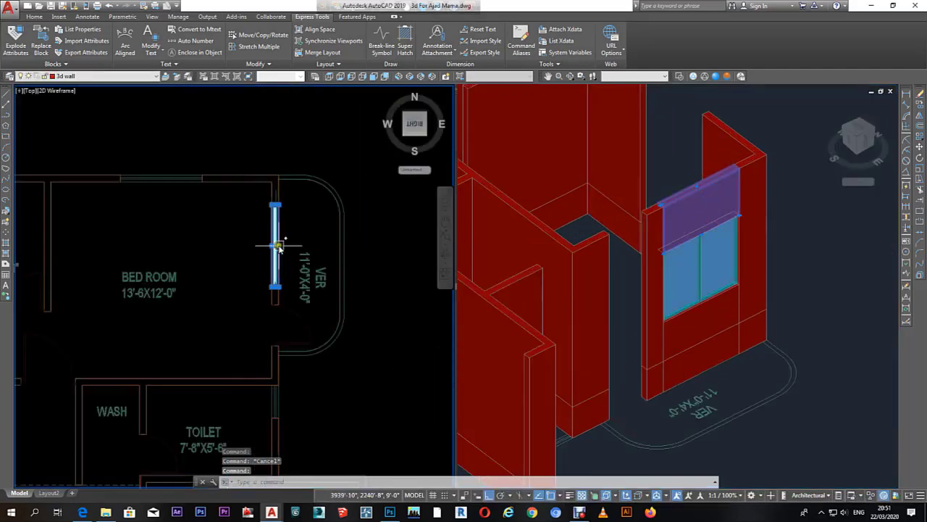
scroll(277, 260, "up", 2)
key("Escape")
scroll(280, 263, "up", 2)
left_click(248, 307)
scroll(307, 307, "down", 3)
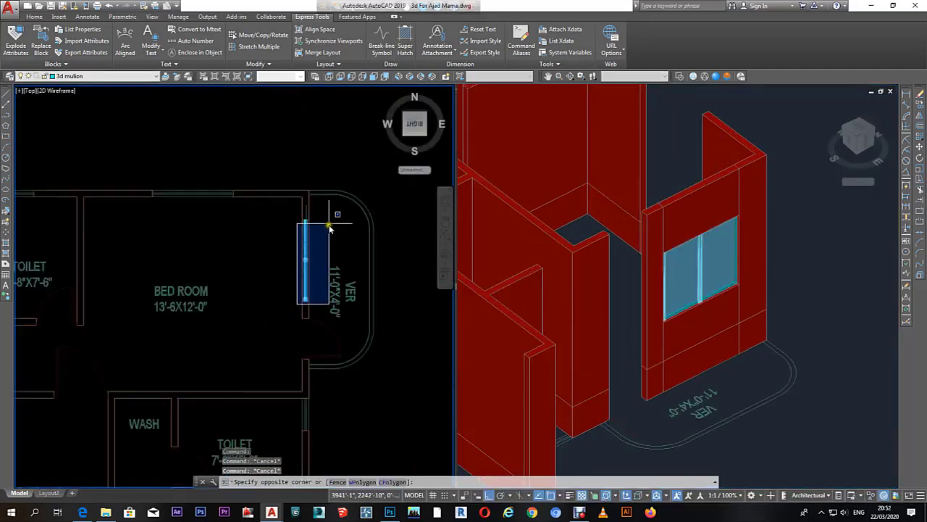
type("co")
key("Return")
left_click(305, 247)
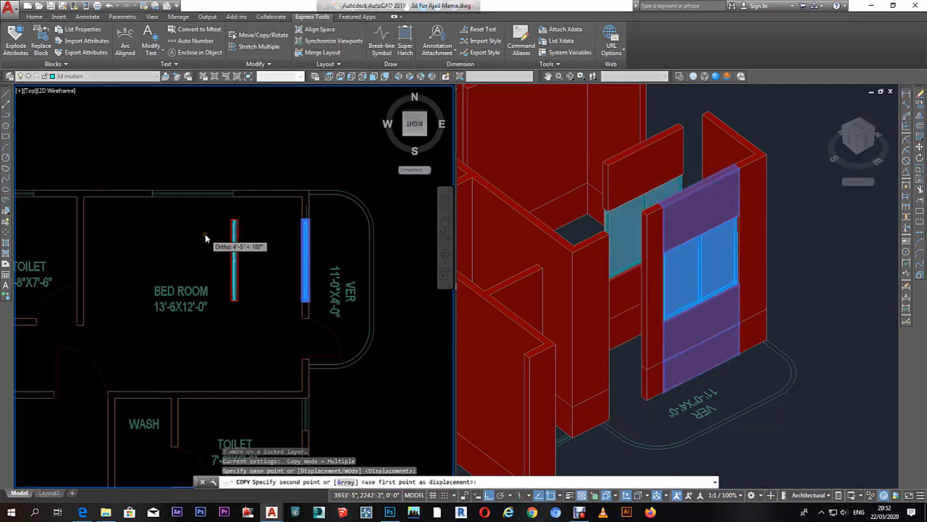
left_click(234, 247)
key("Escape")
Step: Rotate the copied window assembly 90° to horizontal
left_click(815, 257)
middle_click_drag(791, 238, 638, 245, "shift")
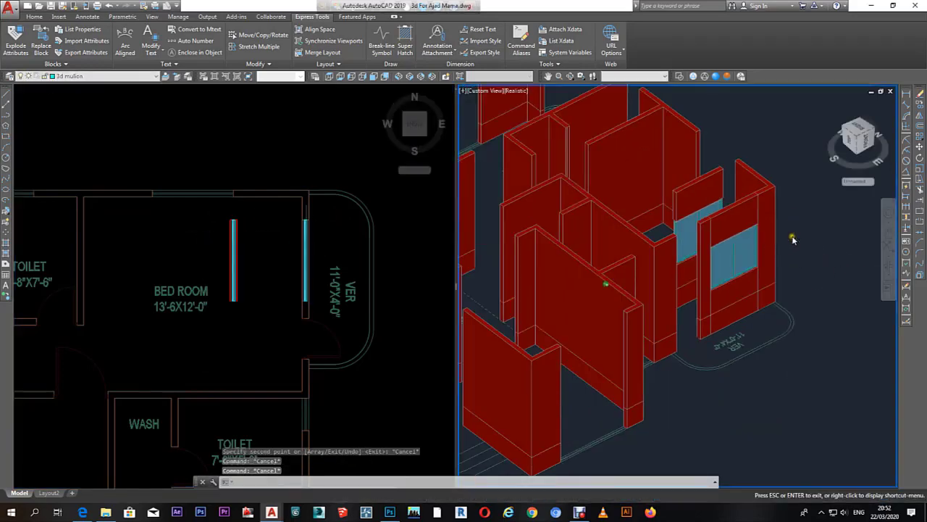
left_click(261, 264)
left_click(200, 211)
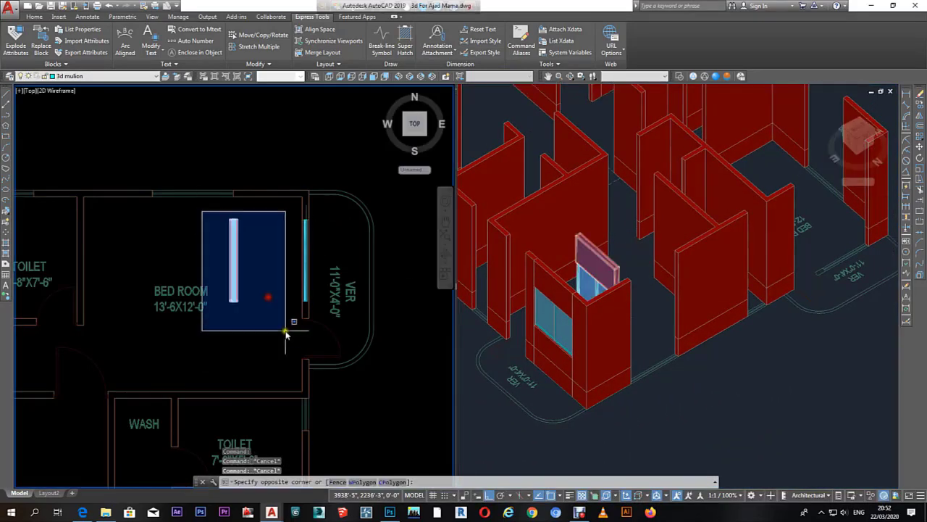
left_click(310, 355)
left_click(907, 165)
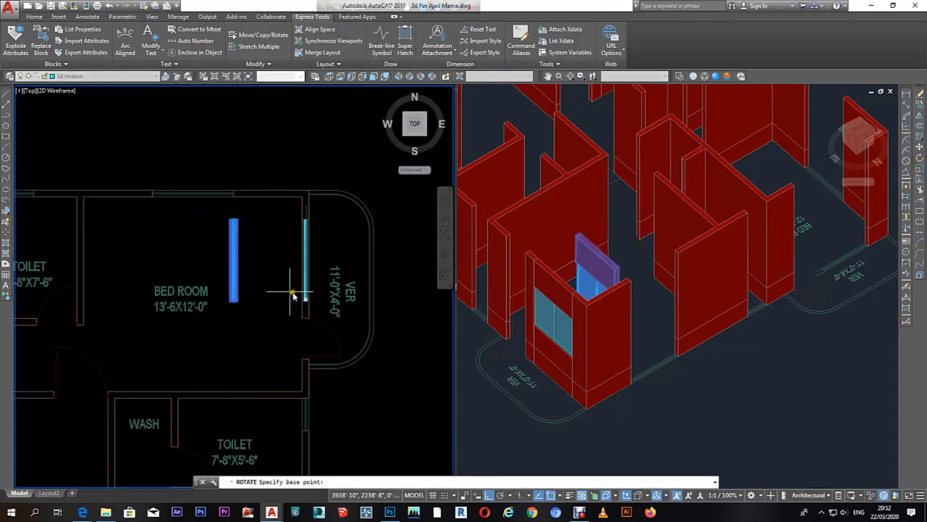
left_click(197, 235)
left_click(207, 261)
left_click(704, 346)
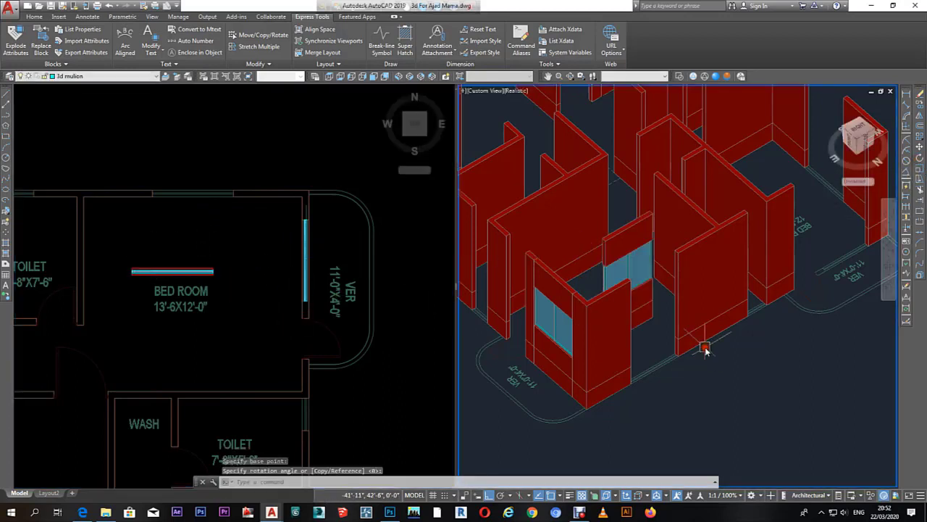
Step: Move the rotated nine-part window into the bedroom wall opening using its lower corner
type("m")
key("Return")
type("p")
key("Return")
key("Return")
scroll(652, 319, "up", 3)
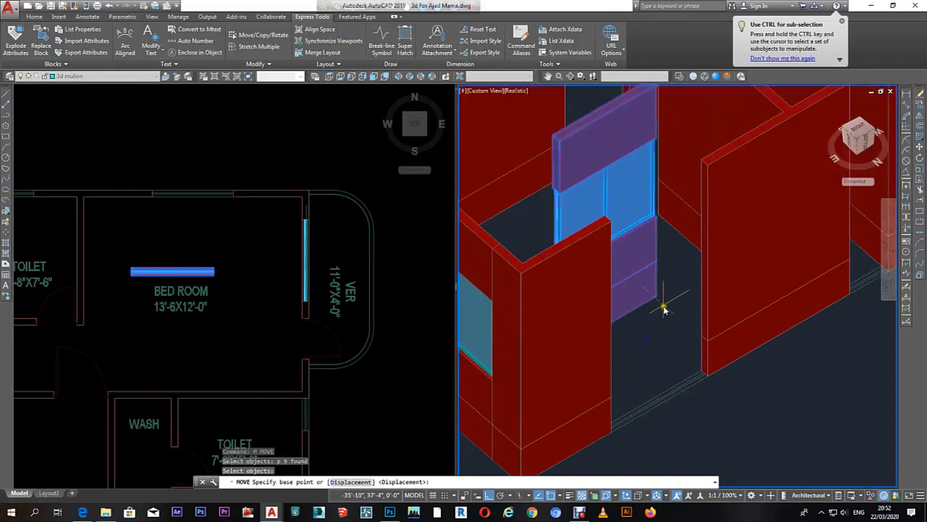
left_click(661, 297)
scroll(703, 336, "up", 3)
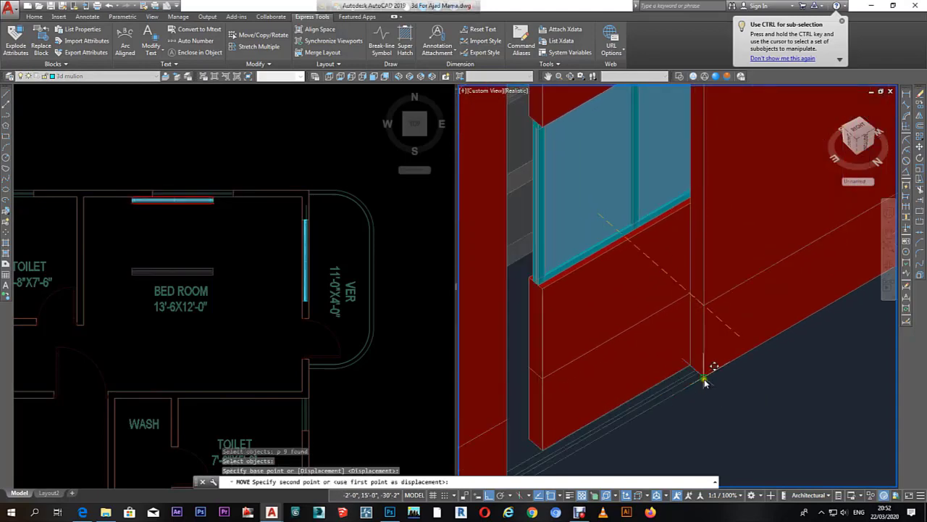
scroll(700, 435, "down", 3)
scroll(573, 340, "up", 4)
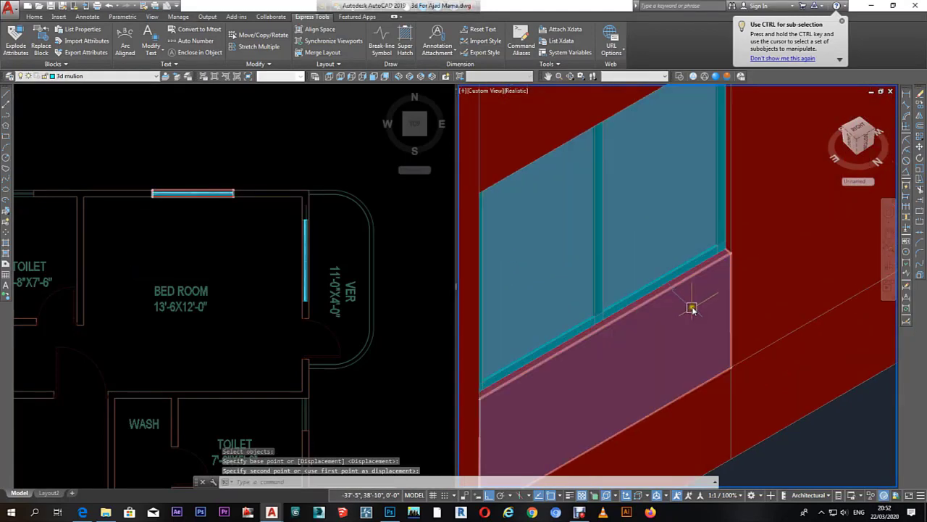
left_click(199, 209)
Step: Mirror the window assembly across the opening and erase the unflipped original
type("mi")
key("Return")
type("p")
key("Return")
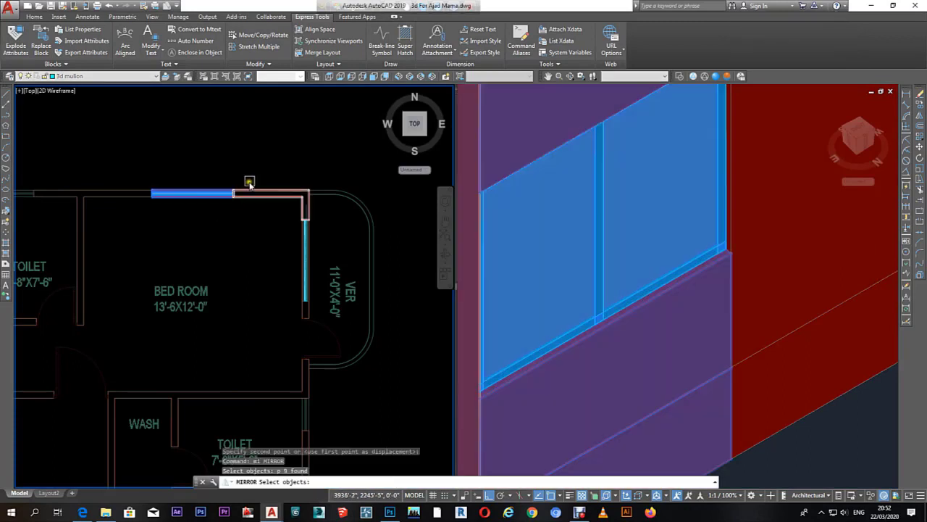
scroll(200, 226, "up", 5)
key("Return")
scroll(249, 199, "up", 4)
scroll(238, 186, "down", 3)
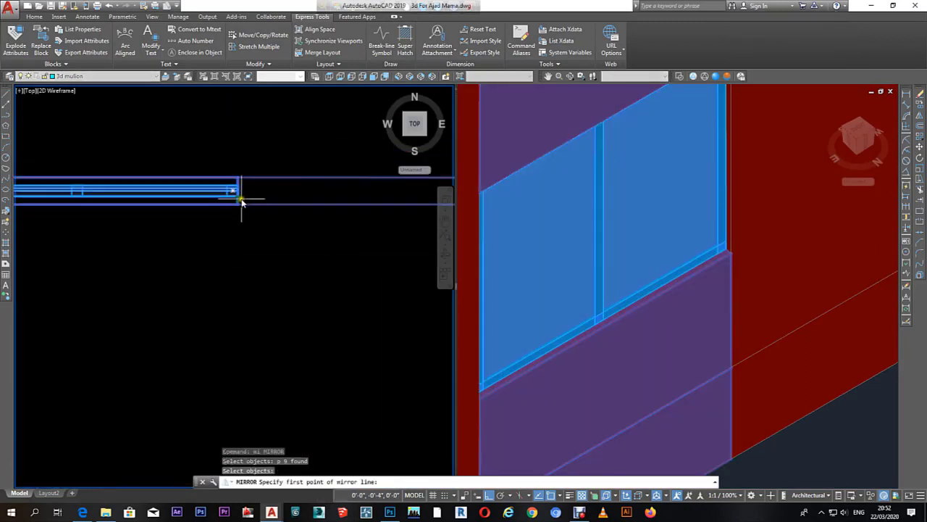
scroll(239, 191, "up", 3)
scroll(237, 187, "up", 3)
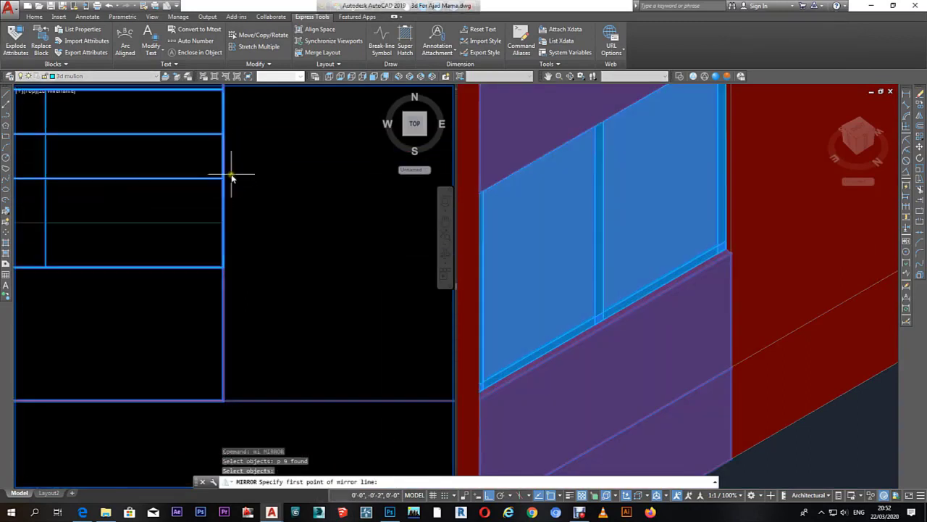
left_click(224, 178)
scroll(248, 197, "down", 2)
left_click(308, 201)
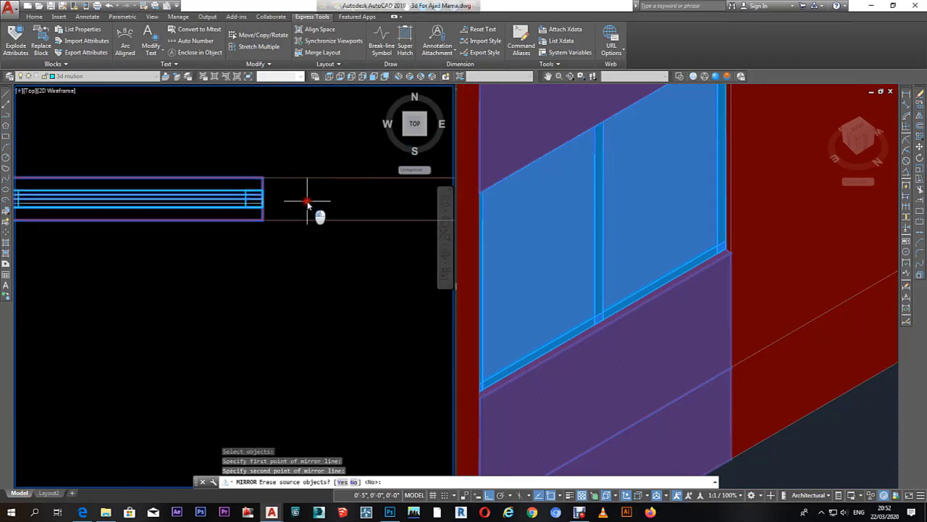
key("Escape")
left_click(683, 306)
scroll(669, 317, "down", 3)
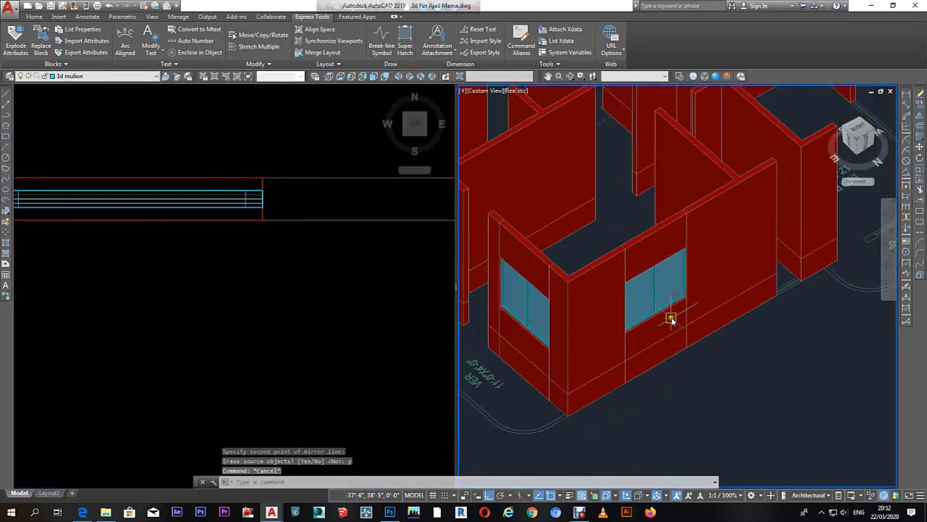
key("Escape")
Step: Copy the window assembly toward the other bedroom in the floor plan
scroll(687, 332, "down", 2)
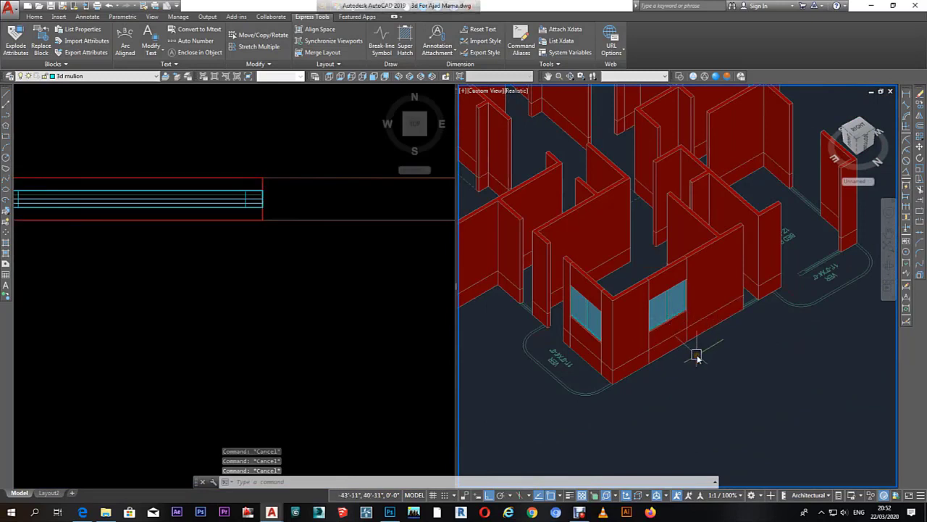
left_click(253, 275)
scroll(278, 265, "down", 3)
scroll(321, 259, "down", 2)
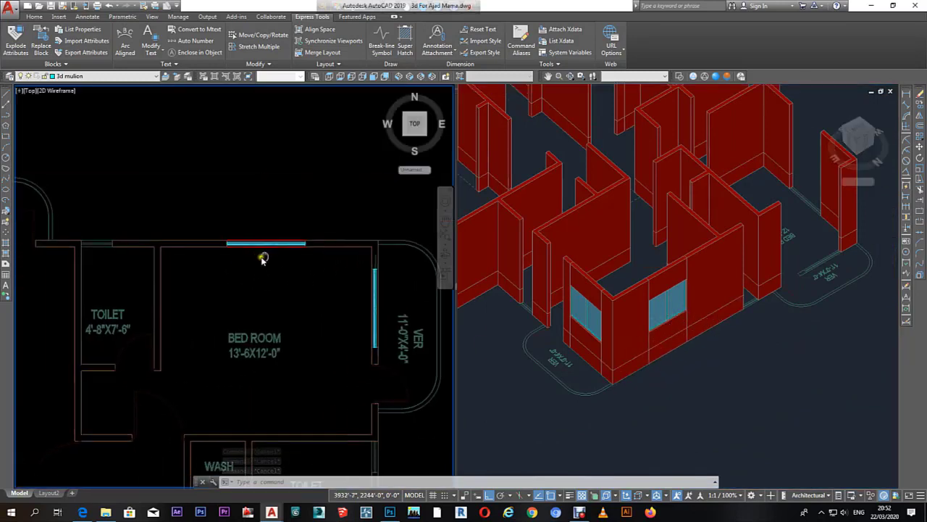
left_click(219, 224)
left_click(283, 257)
scroll(353, 238, "down", 3)
type("co")
key("Return")
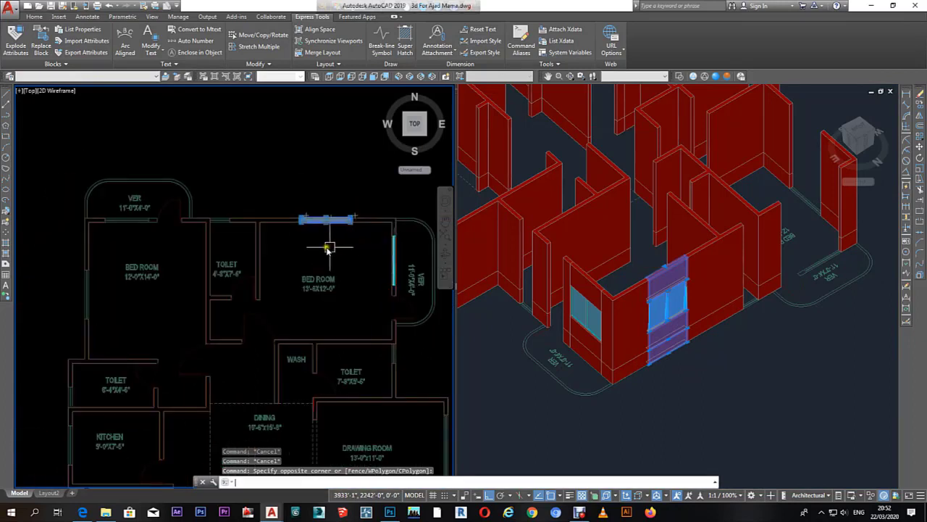
left_click(311, 243)
middle_click_drag(263, 253, 354, 253)
scroll(213, 262, "up", 4)
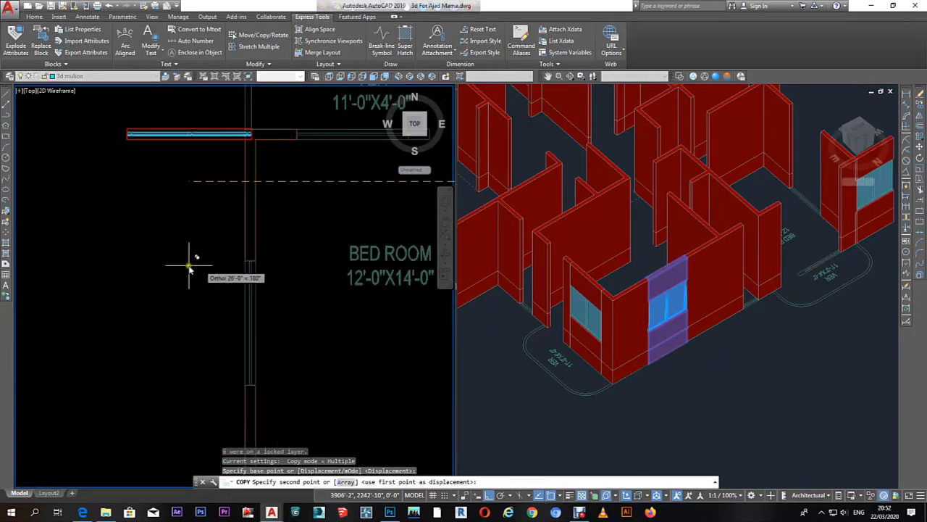
right_click(152, 269)
left_click(174, 276)
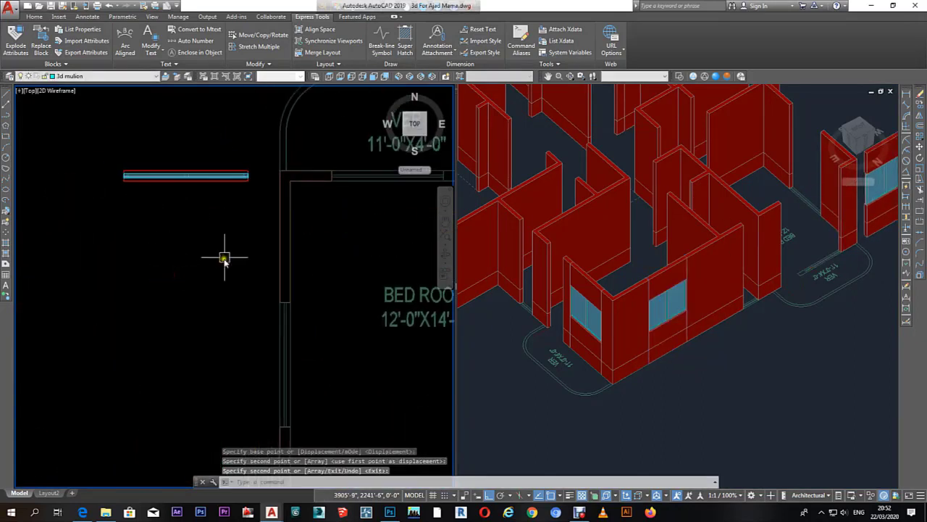
Step: Rotate the copied window upright and reselect the assembly
left_click(259, 201)
left_click(55, 128)
left_click(918, 160)
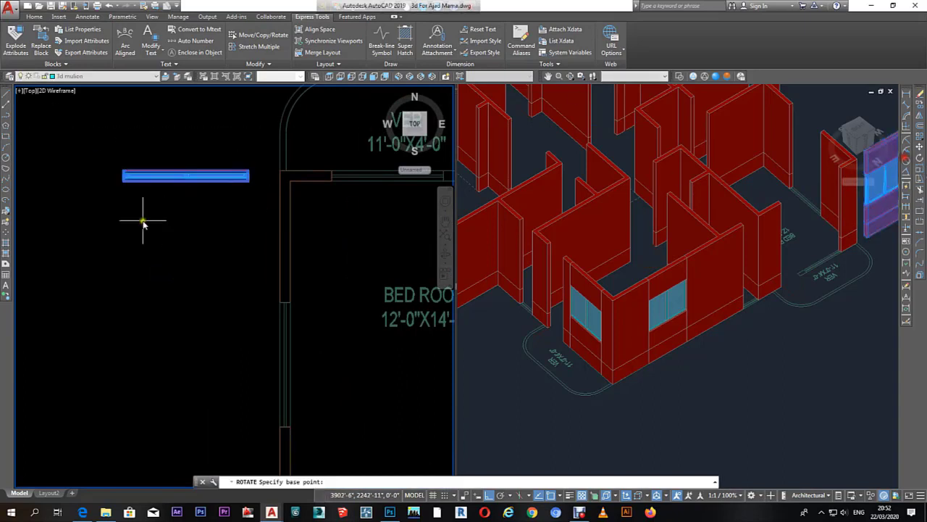
left_click(178, 196)
left_click(167, 250)
left_click_drag(170, 304, 277, 114)
Step: Move the upright window into the second bedroom's wall opening in the 3D view
left_click(734, 306)
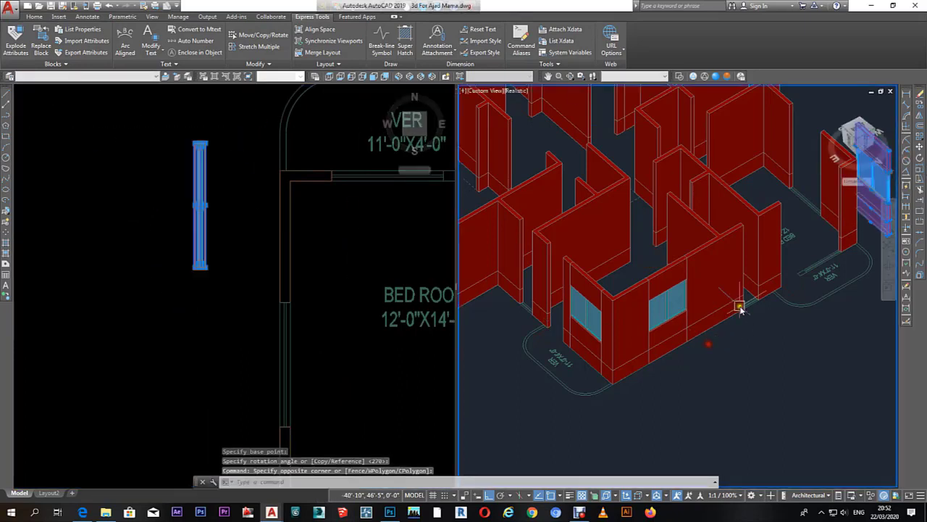
scroll(642, 348, "up", 3)
scroll(704, 249, "up", 2)
type("e")
key("Return")
scroll(683, 197, "up", 1)
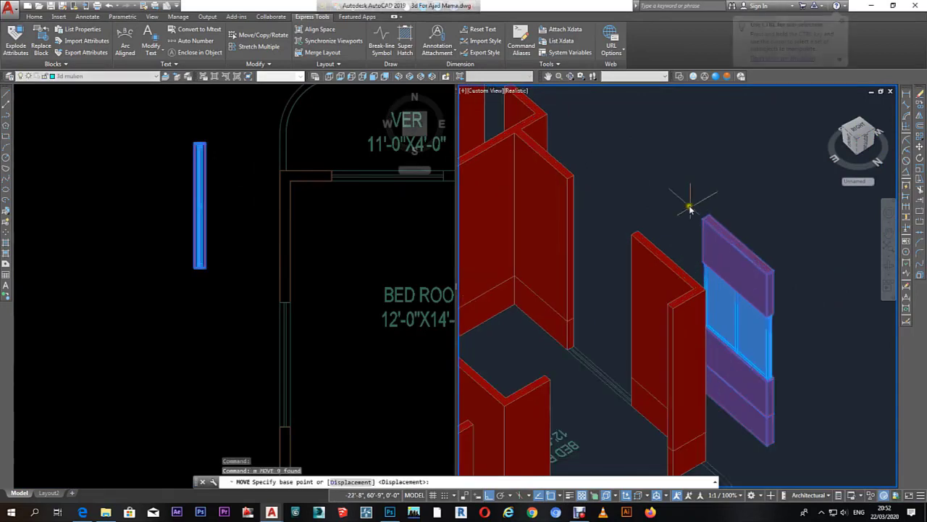
left_click(703, 217)
left_click(568, 183)
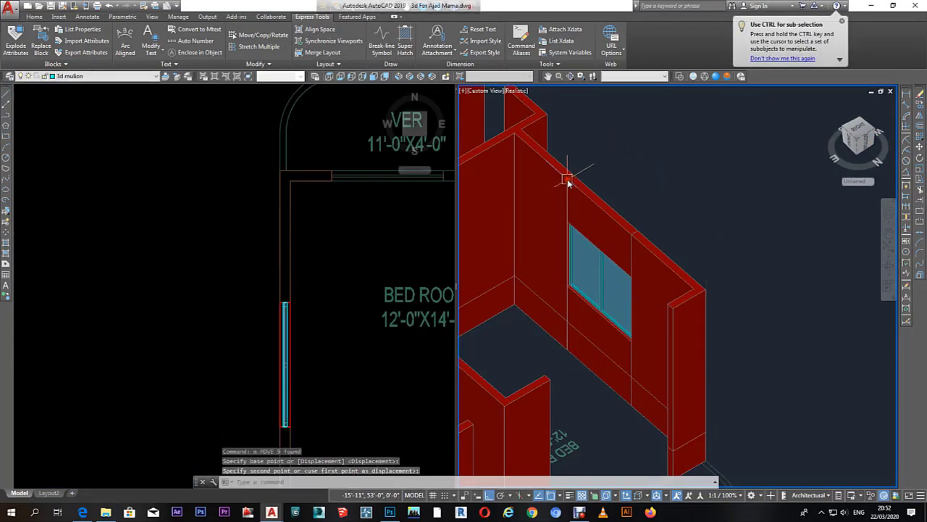
Step: Mirror the placed window with the Previous selection and erase the original
left_click(280, 331)
middle_click_drag(279, 331, 306, 227)
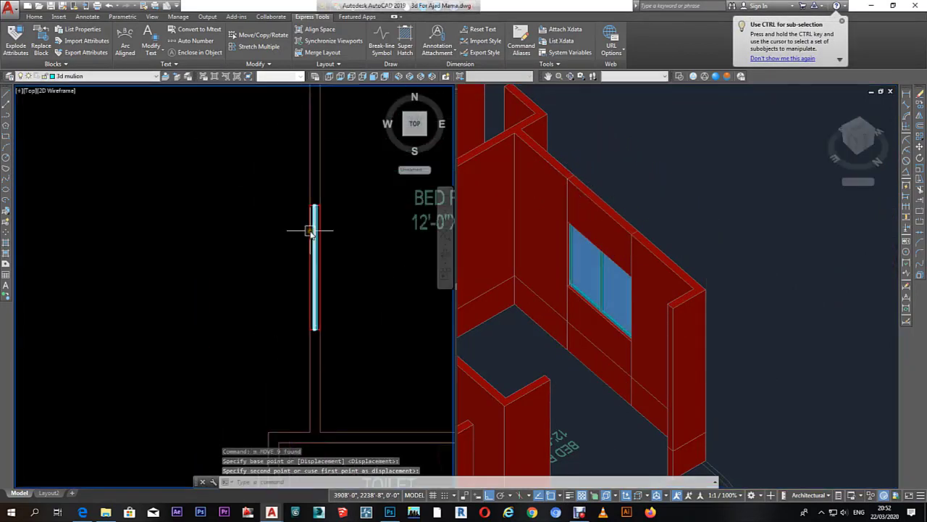
type("mi")
key("Return")
type("p")
key("Return")
key("Return")
scroll(327, 326, "up", 3)
scroll(310, 331, "up", 4)
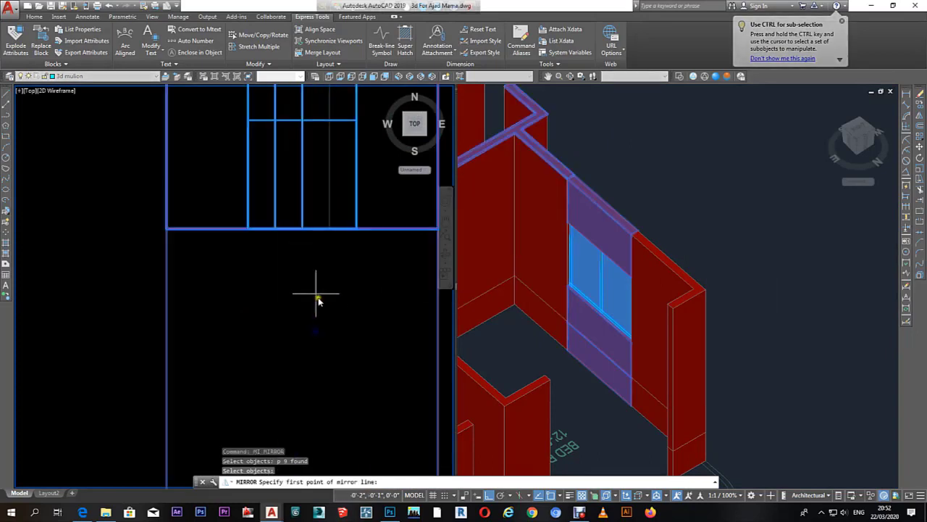
left_click(303, 229)
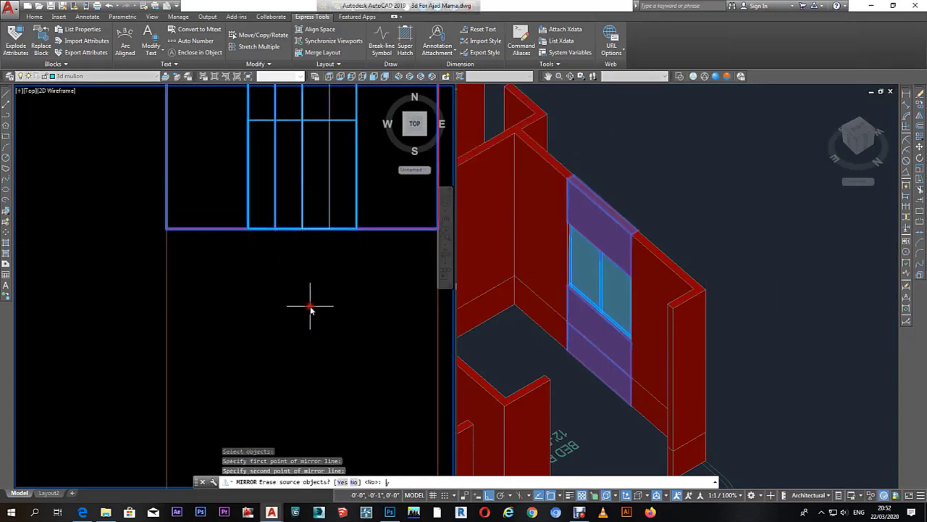
key("Return")
key("Escape")
key("Escape")
key("Escape")
Step: Orbit the 3D model to check the fitted windows
left_click(708, 249)
scroll(587, 314, "up", 3)
scroll(635, 273, "down", 2)
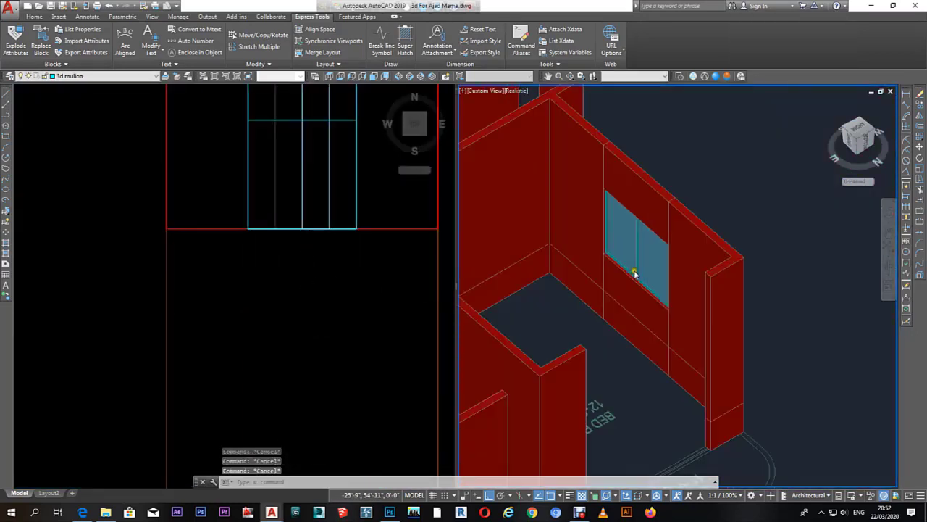
scroll(655, 289, "down", 3)
middle_click_drag(666, 288, 675, 275, "shift")
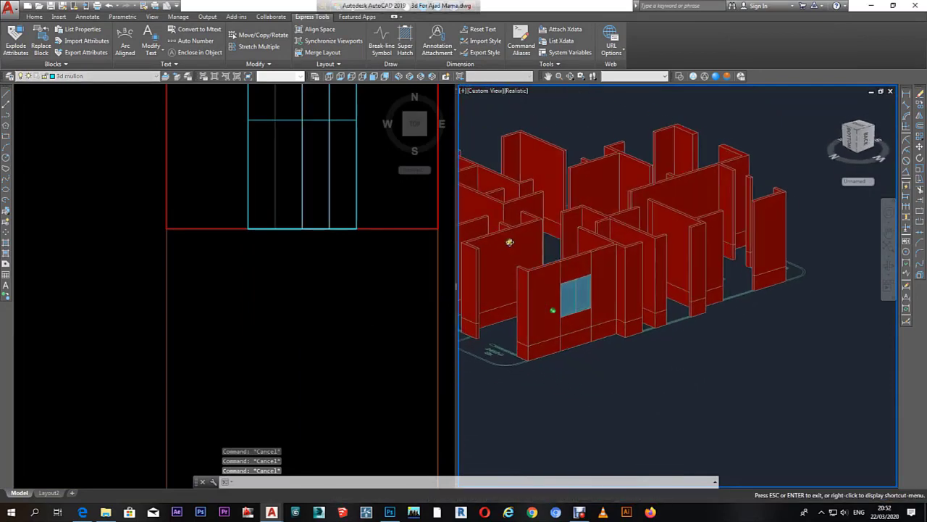
scroll(591, 331, "up", 2)
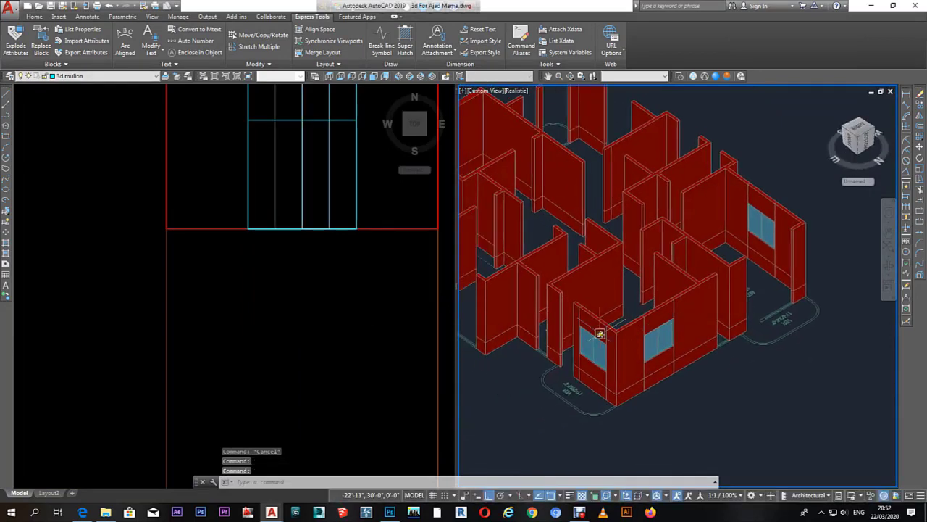
scroll(595, 324, "up", 3)
left_click(260, 288)
scroll(260, 287, "down", 3)
Step: Copy the upright window assembly to a spot beside the bedroom wall
scroll(321, 311, "down", 3)
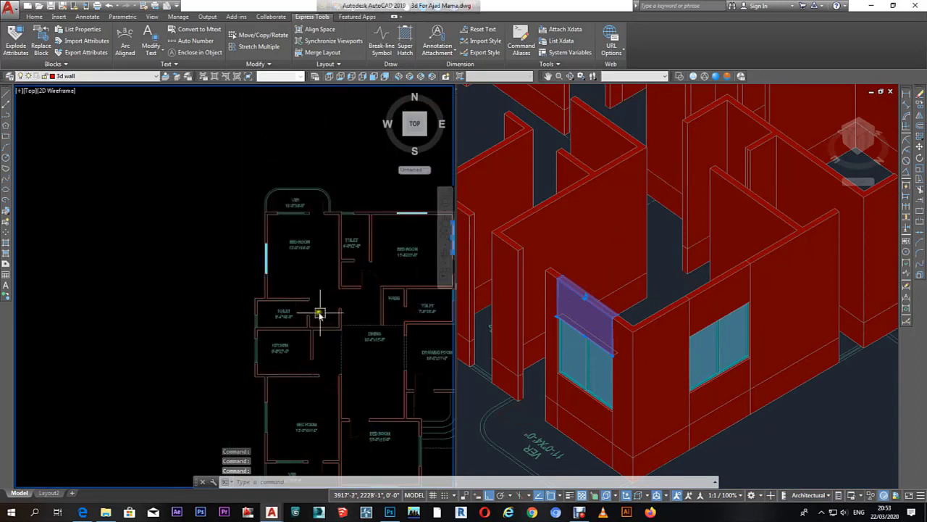
scroll(369, 258, "up", 1)
scroll(331, 276, "up", 5)
left_click(252, 263)
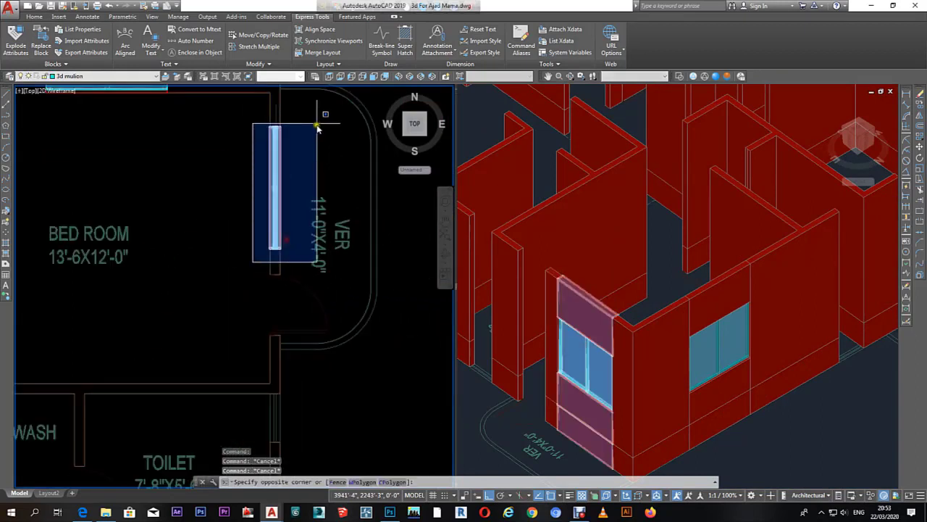
left_click(321, 128)
scroll(280, 187, "down", 4)
scroll(421, 250, "up", 2)
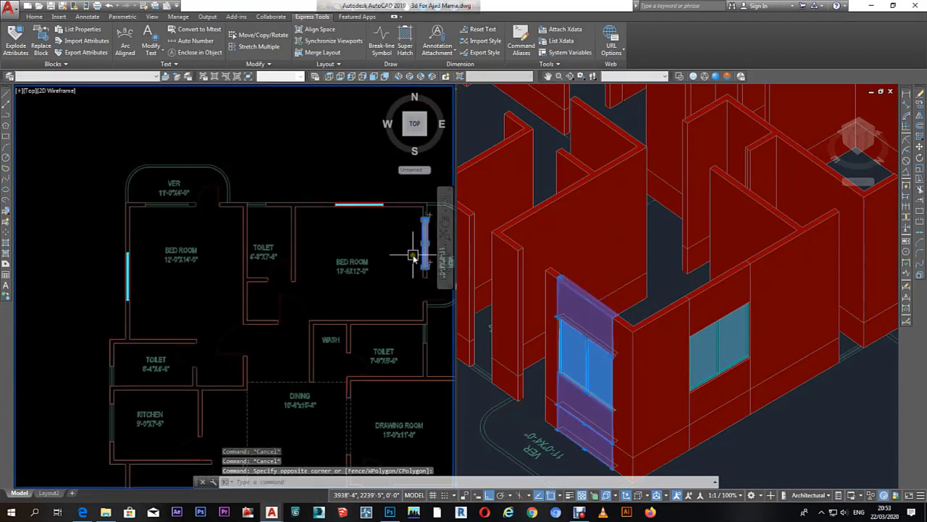
type("c")
key("Return")
scroll(229, 251, "up", 3)
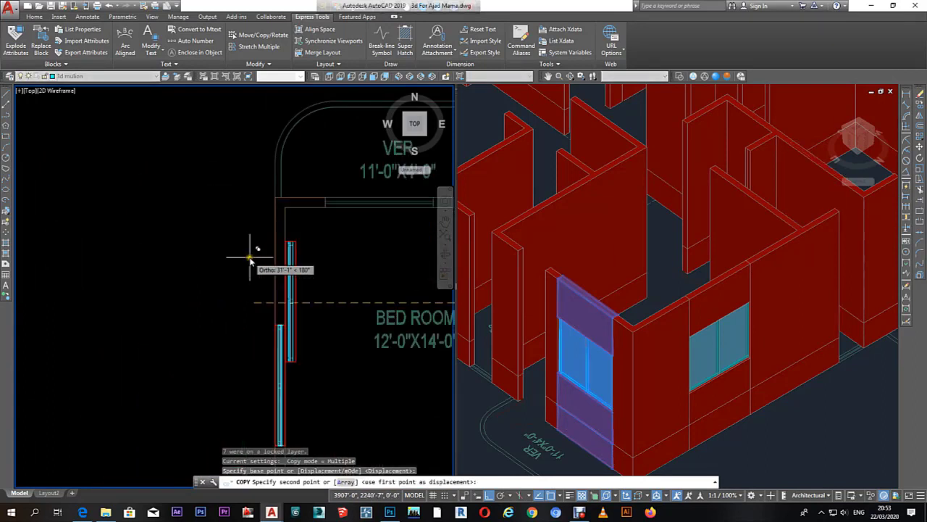
left_click(314, 368)
key("Escape")
Step: Rotate the new copy to horizontal and select the whole assembly
left_click(314, 372)
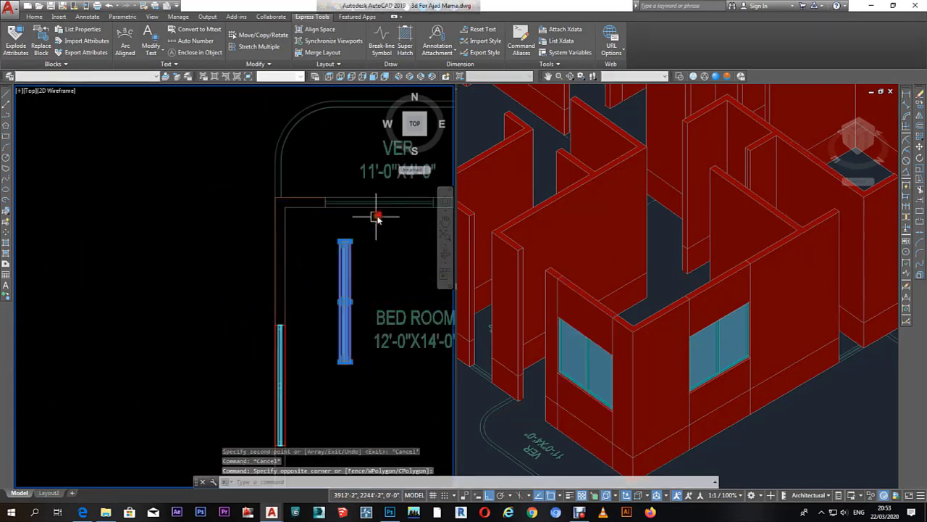
left_click(920, 162)
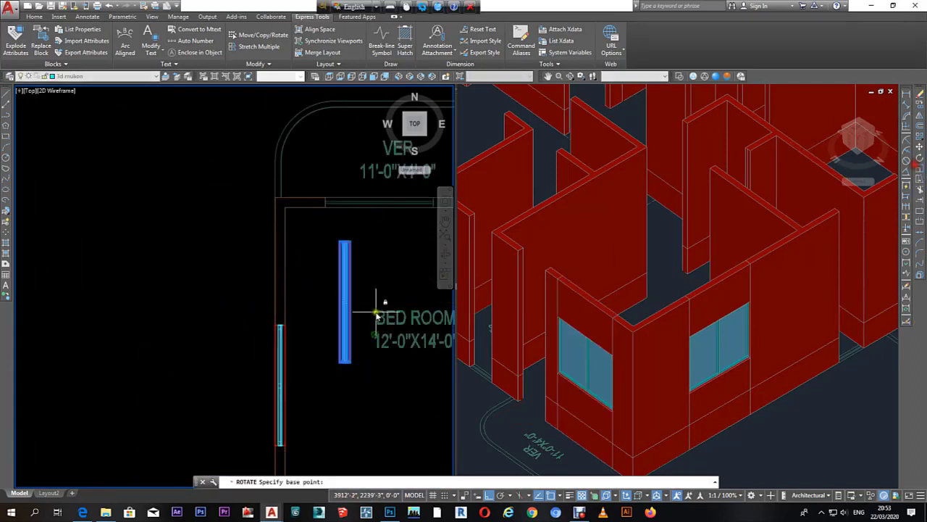
key("Return")
middle_click_drag(281, 264, 227, 305)
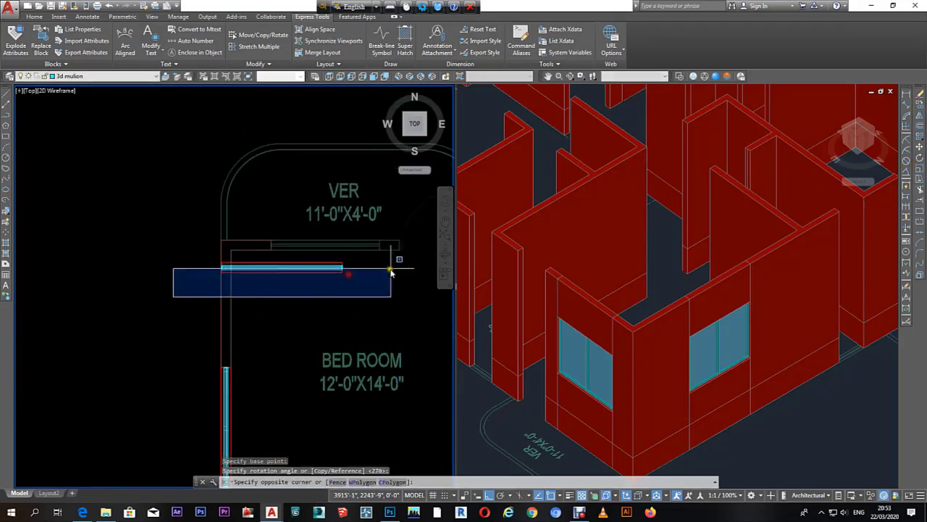
left_click(391, 271)
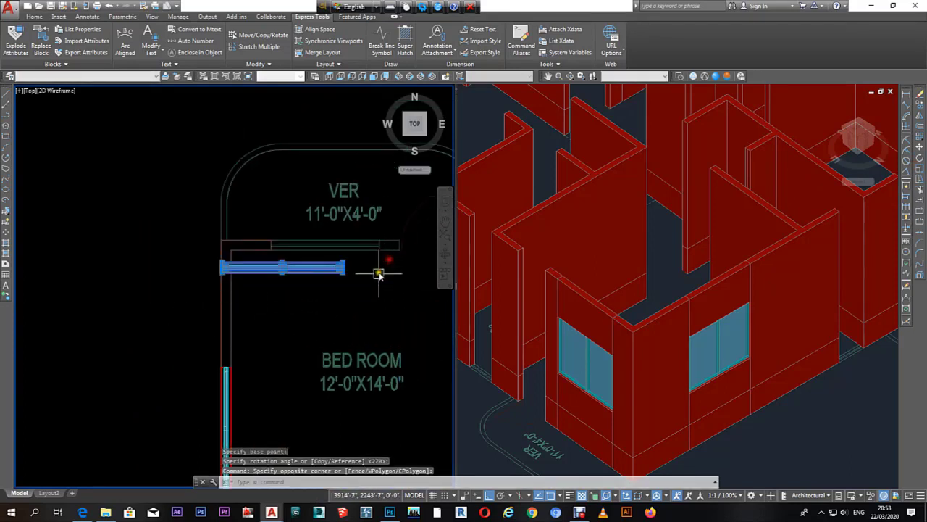
Step: Move the mullion panel into the corner of the VER window opening in the red wall
left_click(920, 150)
left_click(656, 290)
scroll(656, 290, "down", 5)
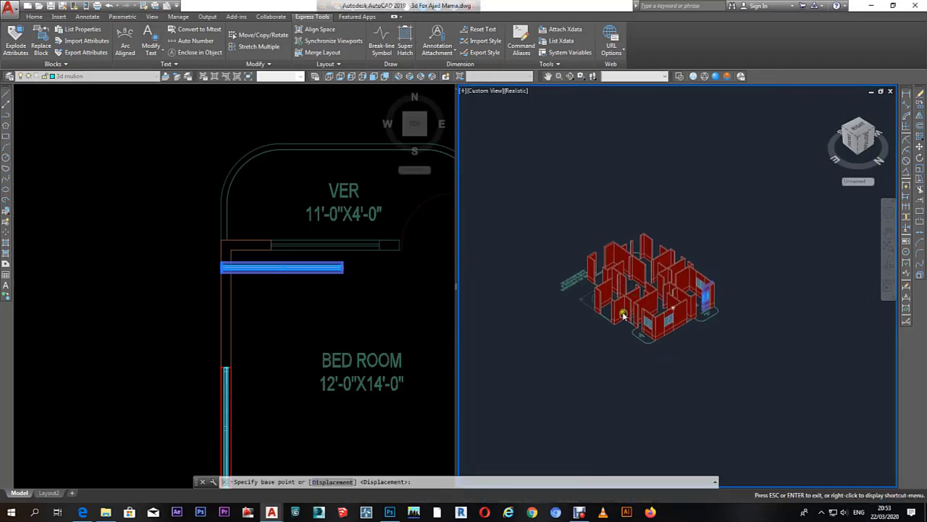
scroll(712, 304, "up", 3)
scroll(708, 284, "up", 3)
scroll(718, 234, "up", 3)
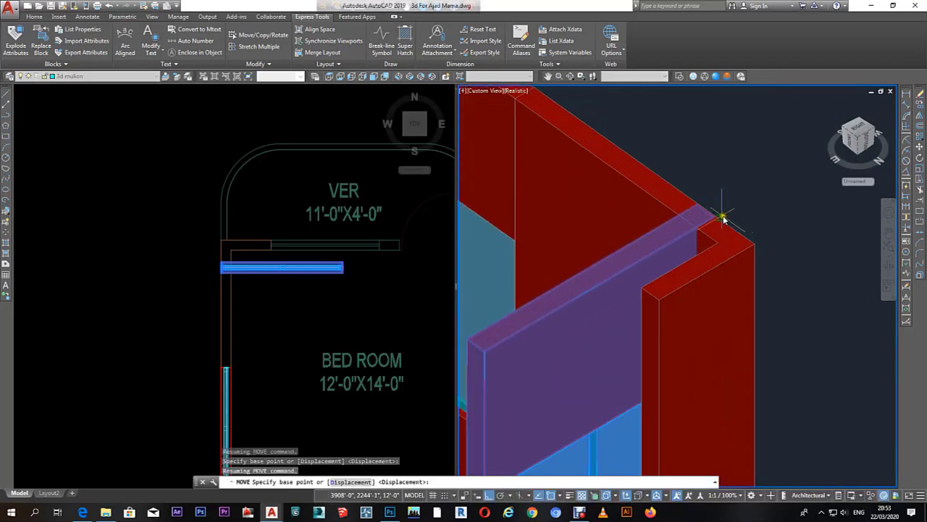
left_click(718, 221)
scroll(658, 295, "down", 2)
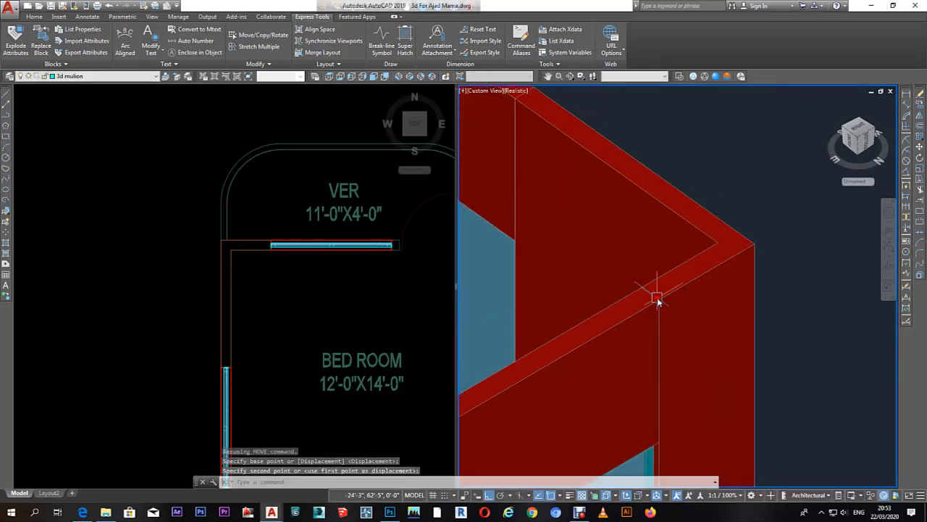
scroll(716, 270, "down", 3)
left_click(679, 423)
scroll(677, 404, "up", 3)
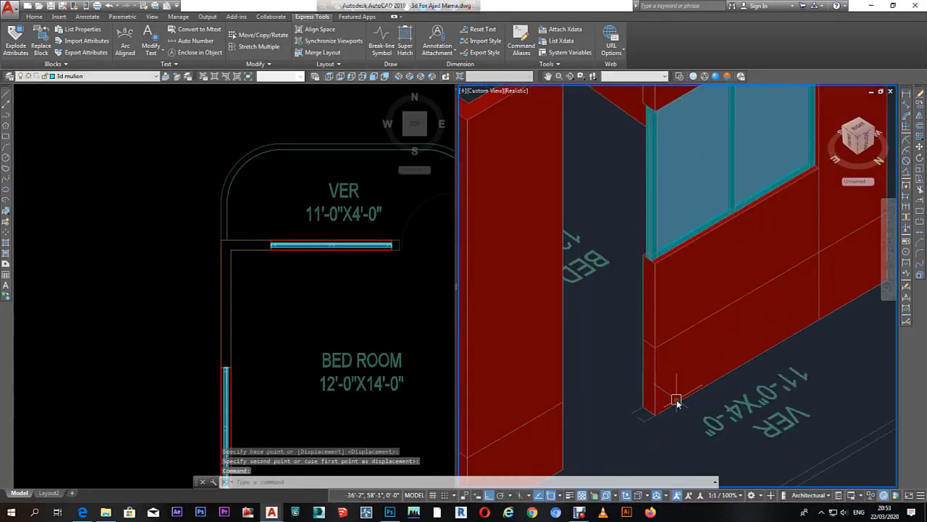
left_click(334, 293)
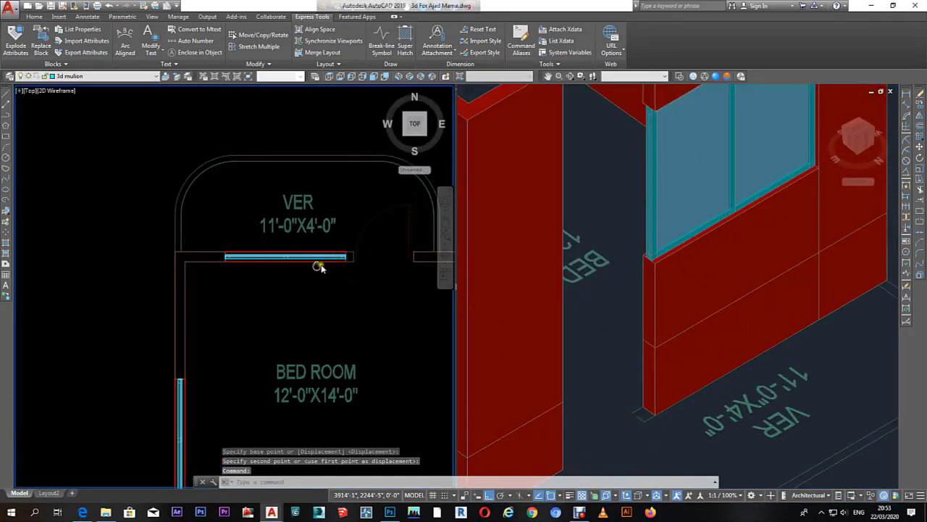
scroll(373, 265, "up", 4)
left_click(311, 299)
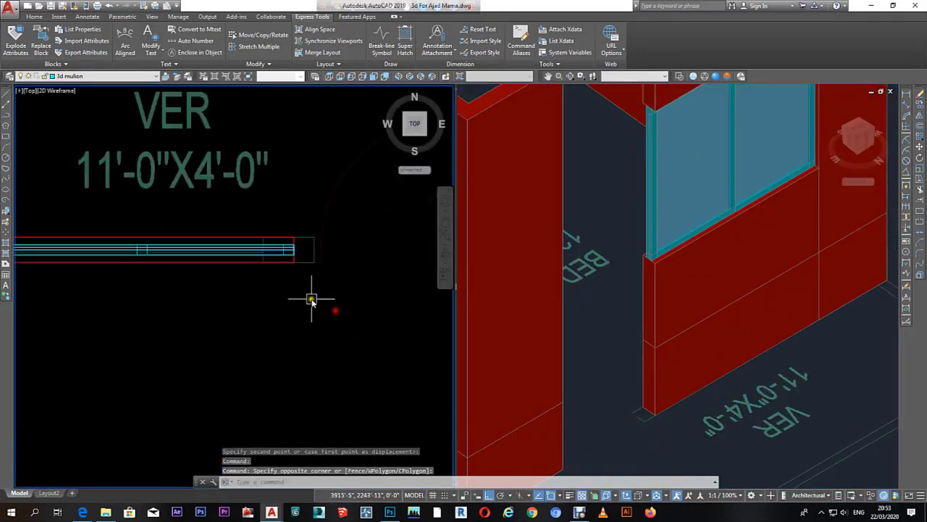
Step: Mirror the sill wall piece beside the VER window with MI, keeping the original
left_click(701, 366)
scroll(693, 364, "down", 2)
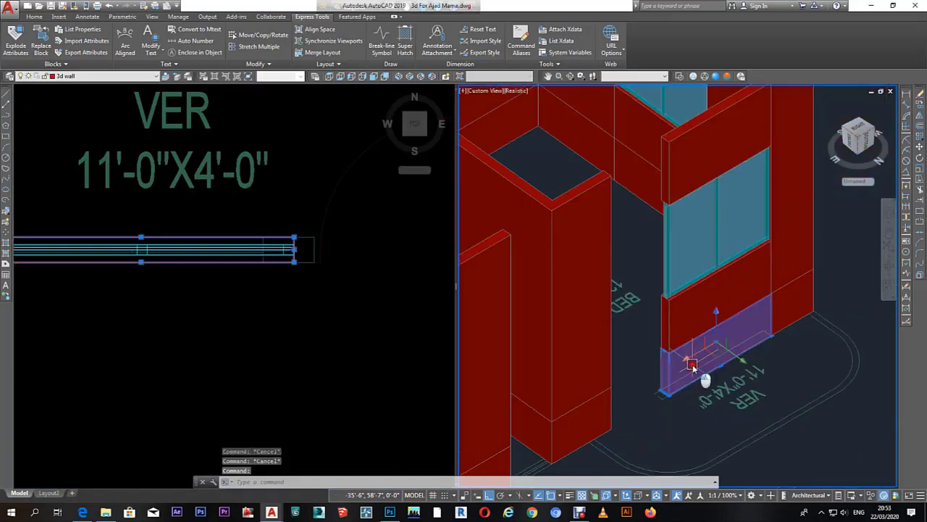
left_click(316, 308)
type("mi")
key("Return")
scroll(296, 255, "up", 3)
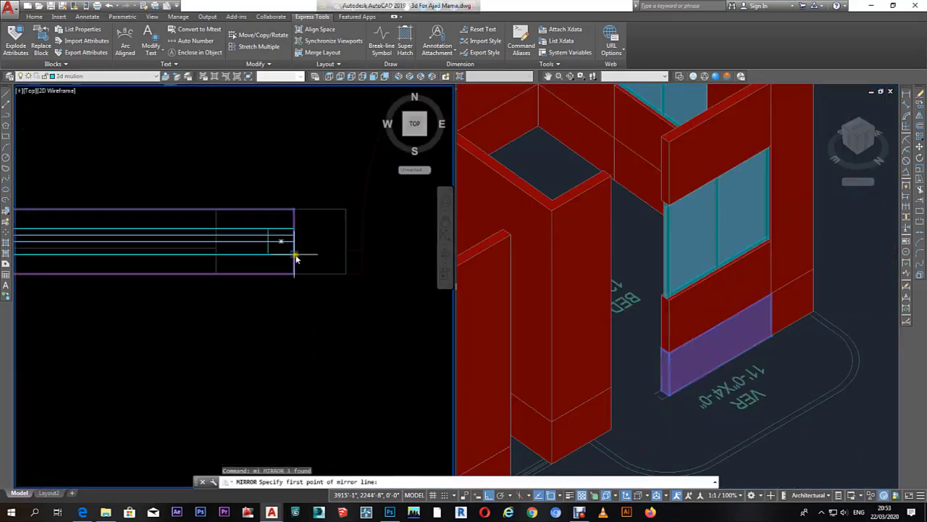
right_click(273, 327)
left_click(310, 331)
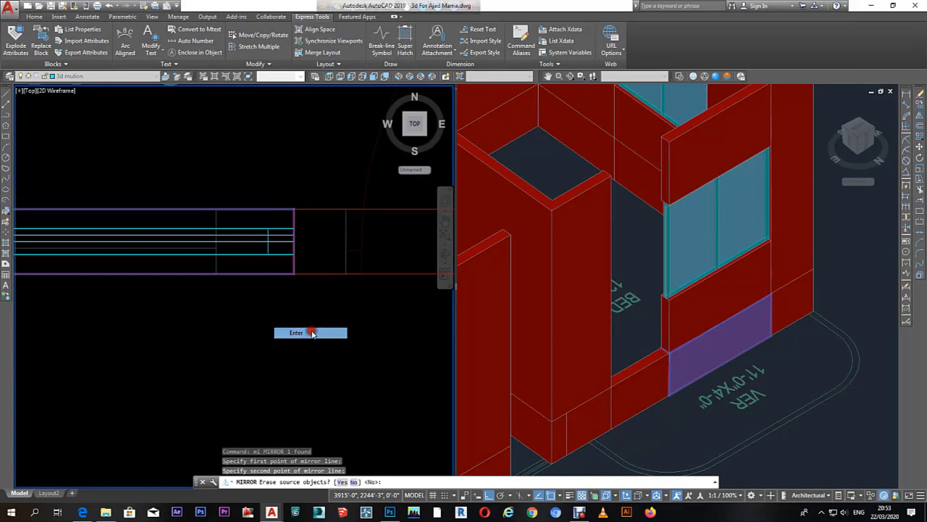
scroll(319, 331, "down", 2)
Step: Grip-stretch the mirrored copy inward into a narrow square post reaching 12'-0"
left_click(324, 331)
left_click(297, 284)
scroll(296, 294, "down", 1)
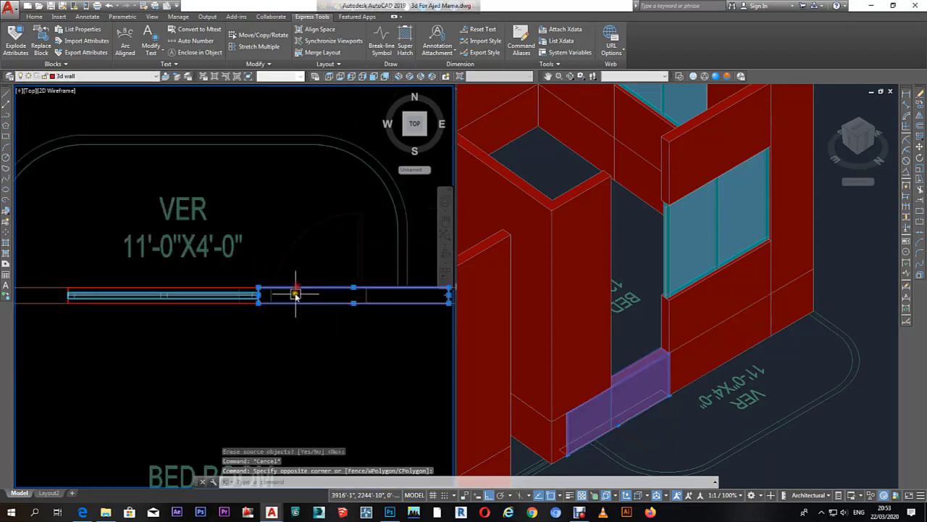
scroll(389, 296, "up", 1)
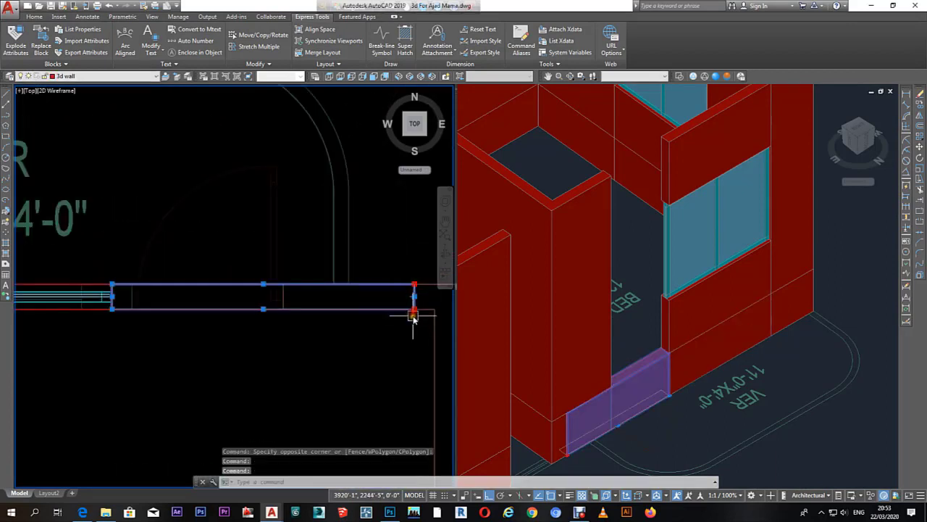
scroll(133, 313, "up", 2)
left_click(132, 307)
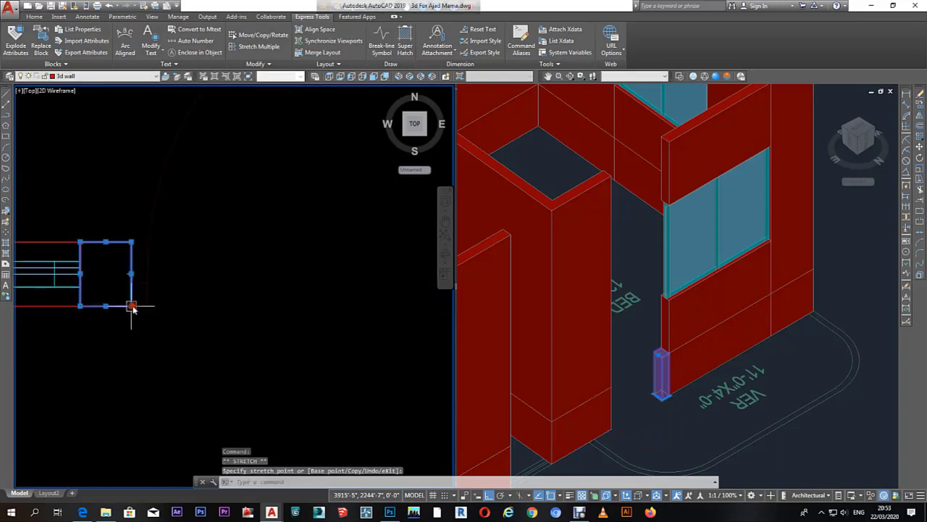
left_click(666, 372)
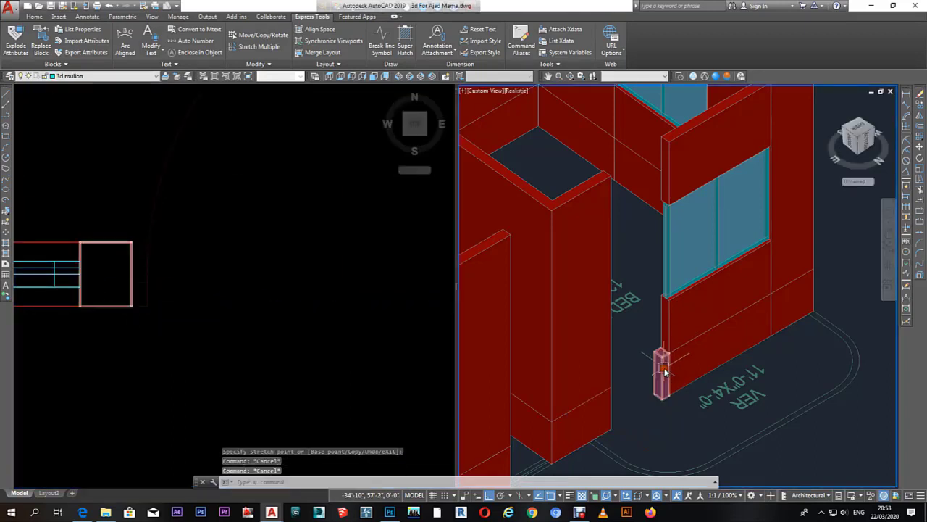
scroll(665, 355, "up", 5)
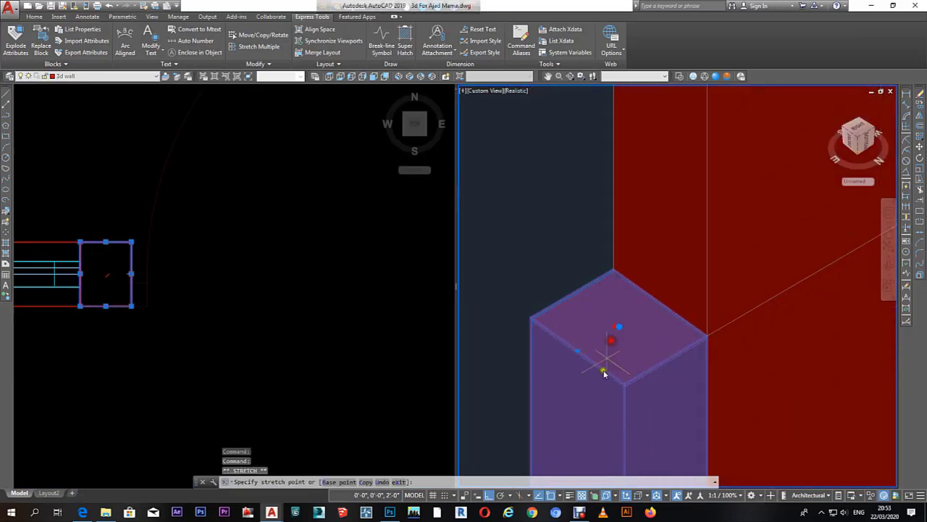
scroll(605, 374, "down", 5)
scroll(621, 234, "up", 2)
scroll(619, 252, "up", 3)
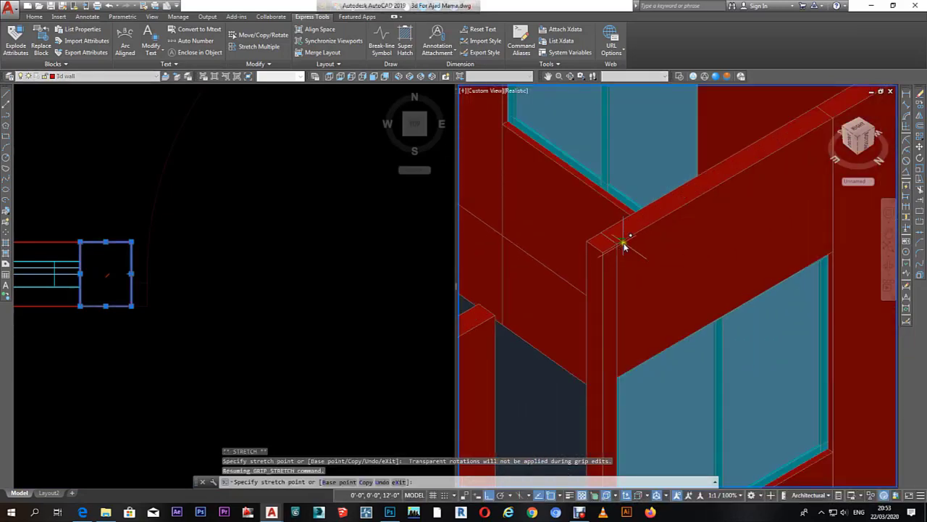
scroll(782, 279, "down", 5)
key("Escape")
key("Escape")
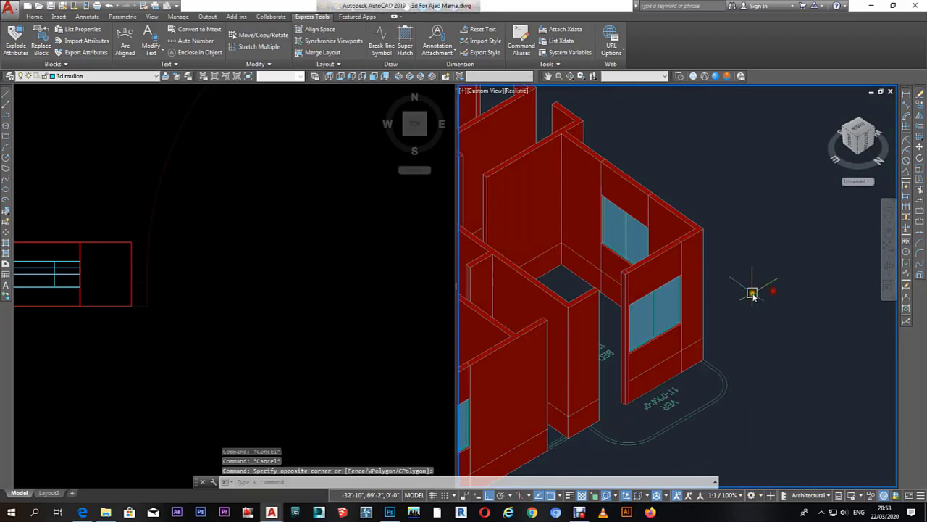
Step: Clear the selection and window-select the whole glazed window assembly in plan
key("Escape")
scroll(728, 269, "down", 2)
scroll(729, 280, "down", 2)
middle_click_drag(729, 280, 557, 277, "shift")
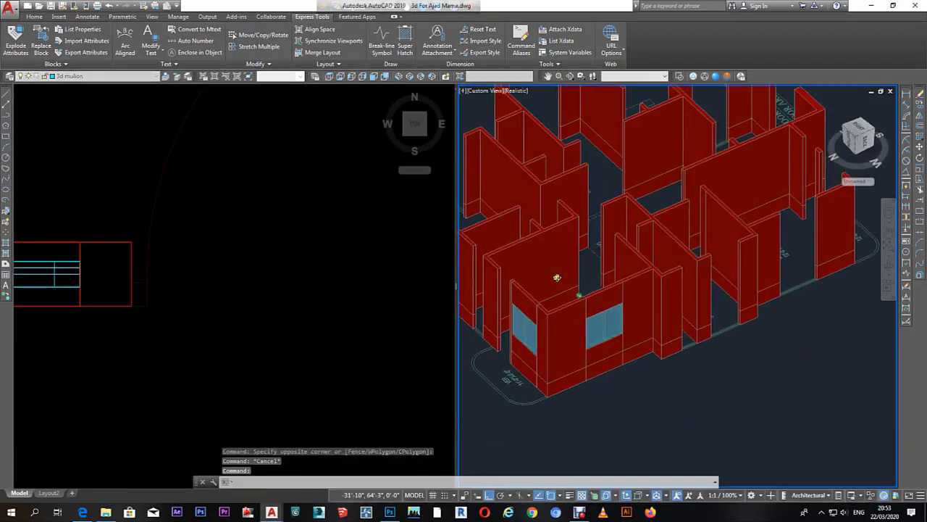
scroll(597, 292, "up", 3)
key("Escape")
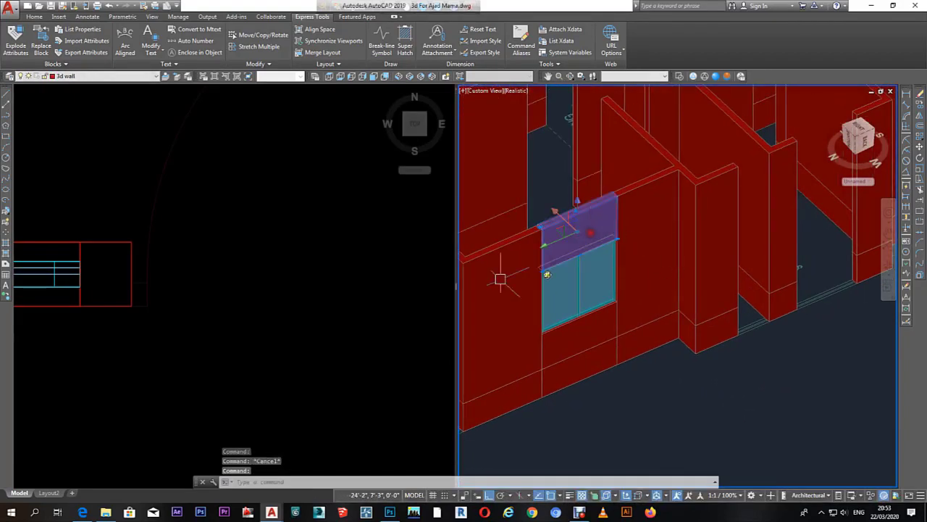
left_click(275, 269)
scroll(275, 269, "down", 2)
scroll(296, 263, "down", 5)
scroll(263, 317, "up", 4)
scroll(305, 282, "up", 2)
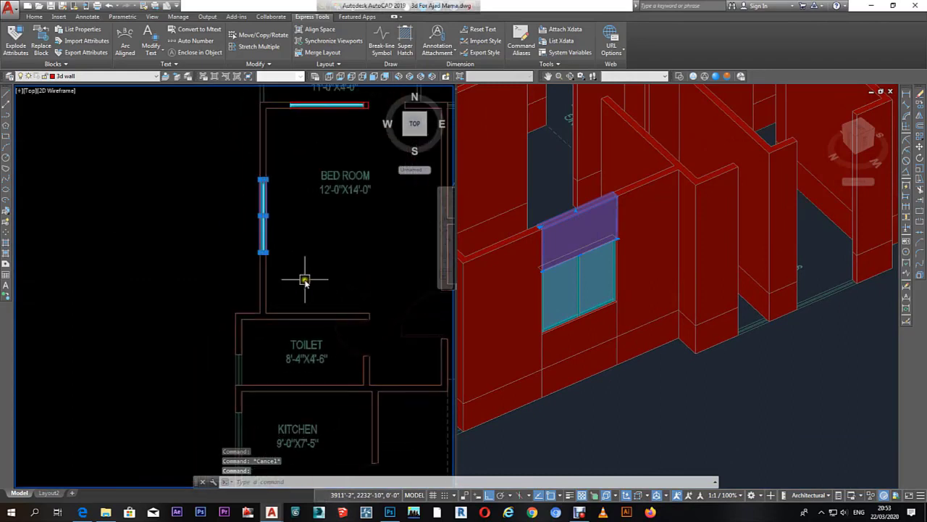
scroll(305, 282, "down", 4)
key("Escape")
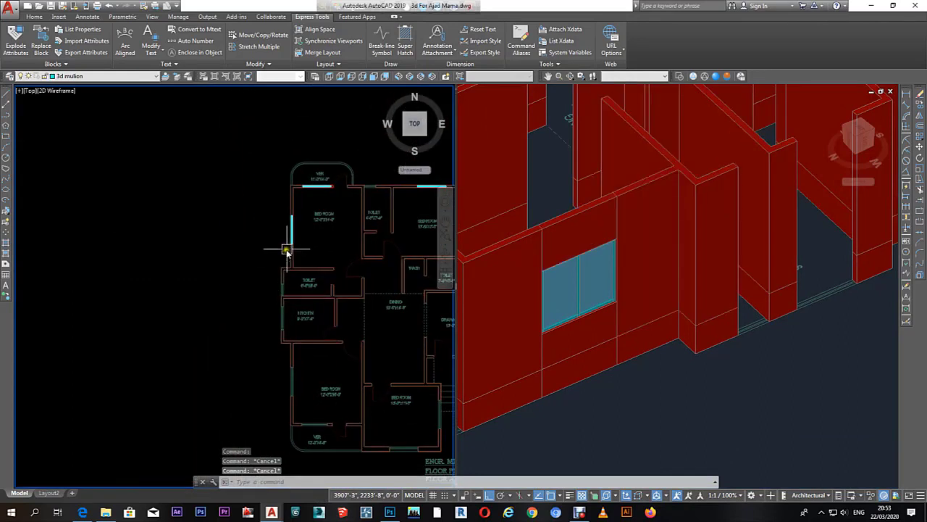
left_click_drag(266, 203, 330, 264)
left_click(659, 404)
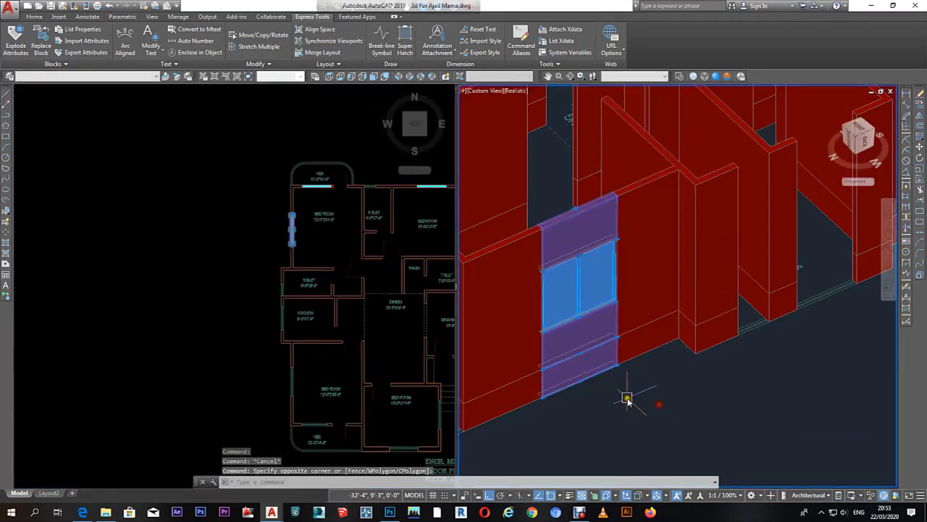
Step: Copy the window assembly from the wall's foot to a neighbouring opening
type("c")
key("Return")
scroll(547, 397, "up", 3)
left_click(542, 407)
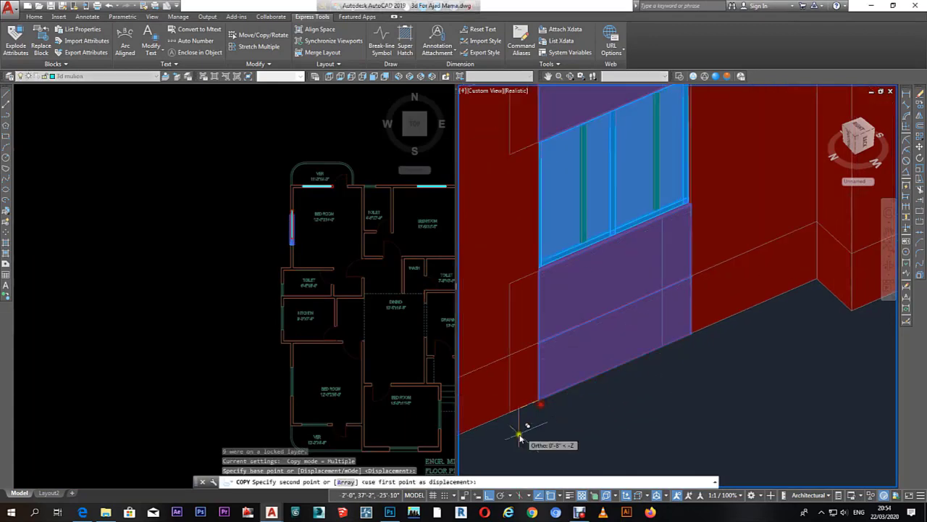
scroll(543, 417, "down", 5)
scroll(596, 417, "up", 3)
scroll(601, 404, "up", 4)
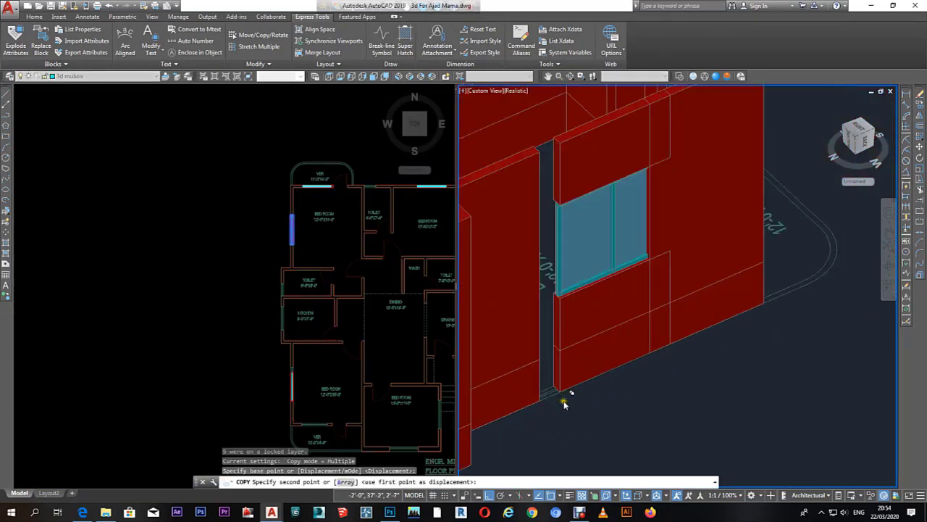
scroll(559, 394, "up", 3)
left_click(531, 407)
scroll(572, 410, "down", 3)
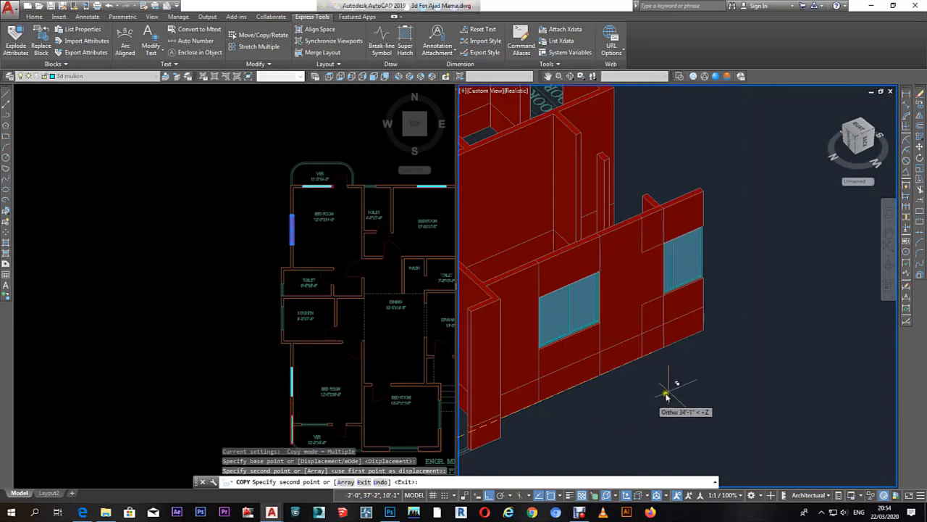
scroll(667, 396, "down", 3)
scroll(684, 379, "up", 2)
scroll(659, 377, "up", 2)
scroll(594, 348, "down", 3)
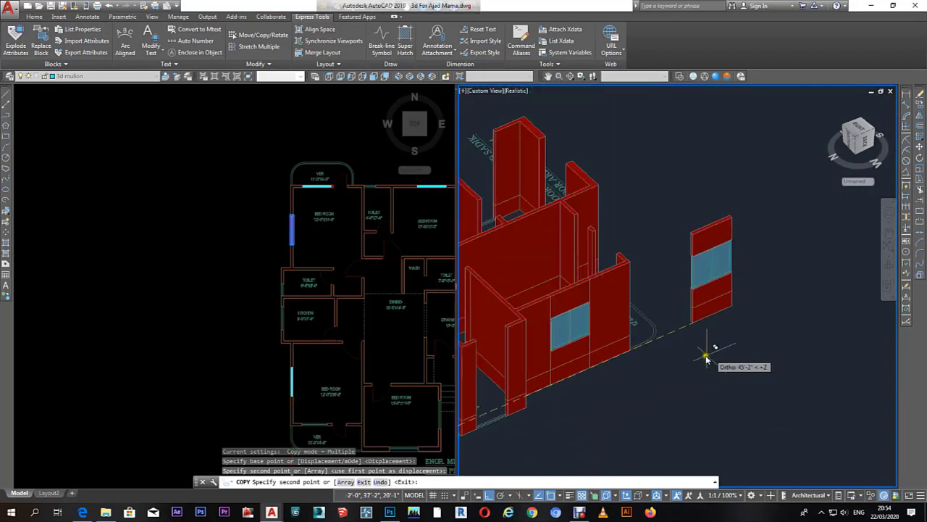
Step: Place another copy at the second bedroom opening, then start selecting it in plan
mouse_move(707, 358)
middle_mouse_down("shift")
mouse_move(534, 320)
mouse_move(542, 370)
middle_mouse_up("shift")
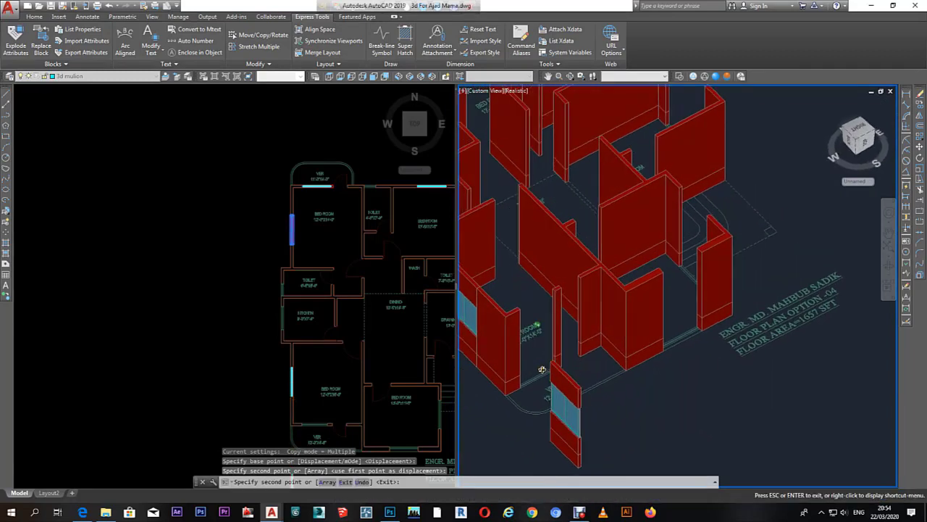
scroll(692, 357, "up", 2)
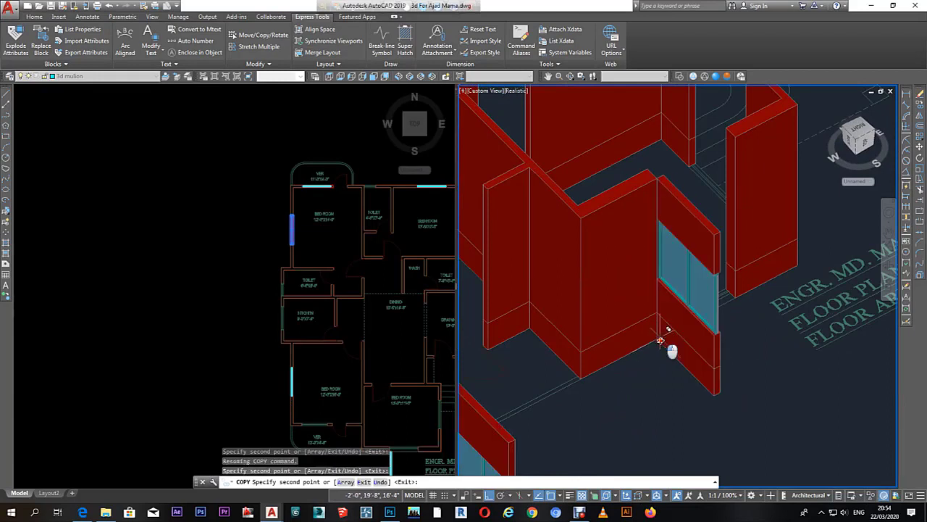
left_click(697, 362)
key("Escape")
key("Escape")
left_click(319, 306)
scroll(319, 306, "down", 4)
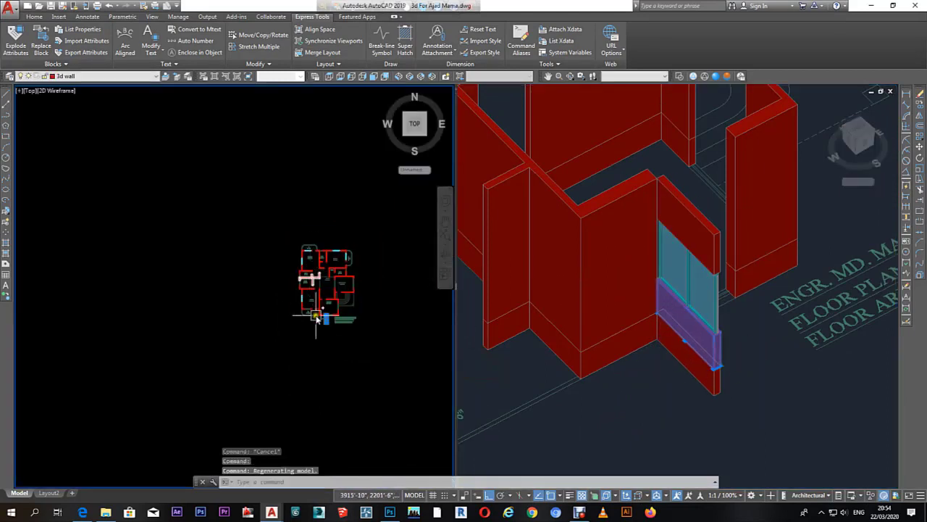
scroll(331, 315, "up", 6)
left_click(279, 367)
Step: Rotate the copied window assembly 90 degrees about its corner
left_click(303, 285)
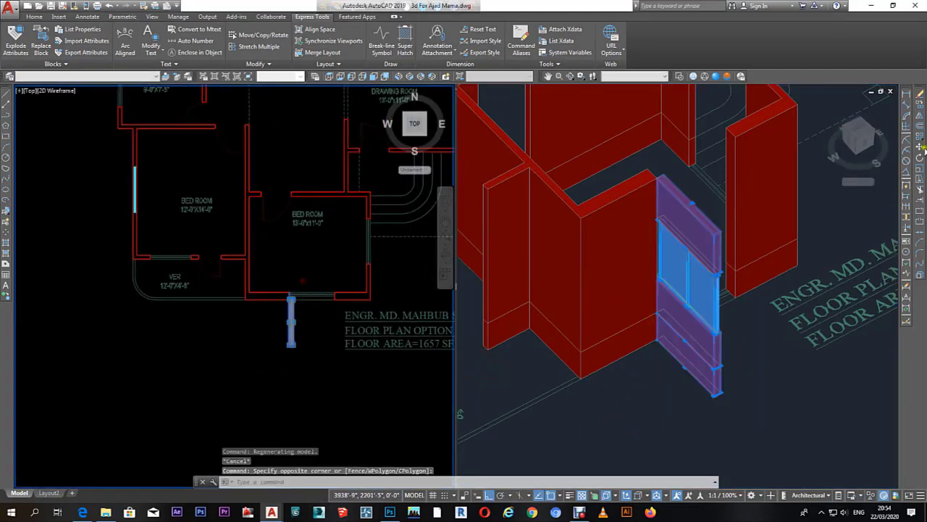
type("ro")
key("Return")
scroll(343, 311, "up", 6)
left_click(141, 405)
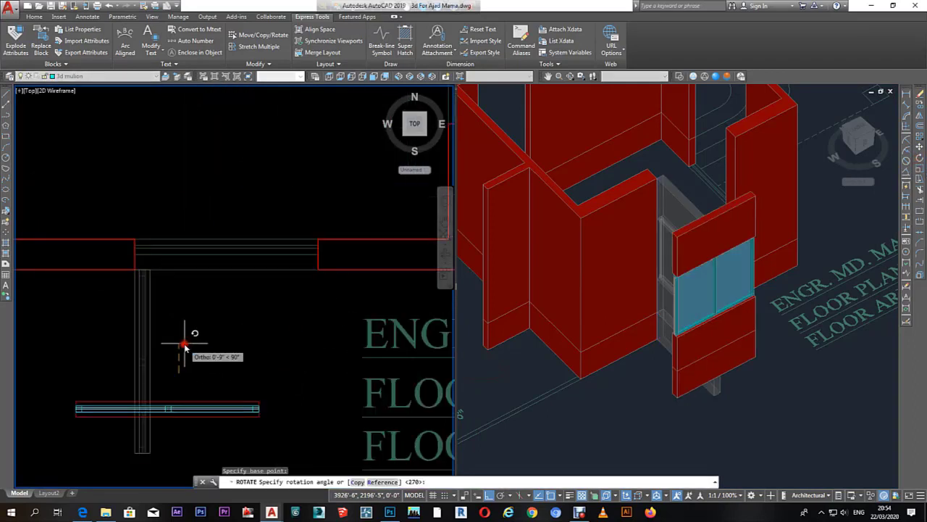
left_click(815, 397)
Step: Move the rotated assembly, using the previous selection, into the red wall's opening
key("Return")
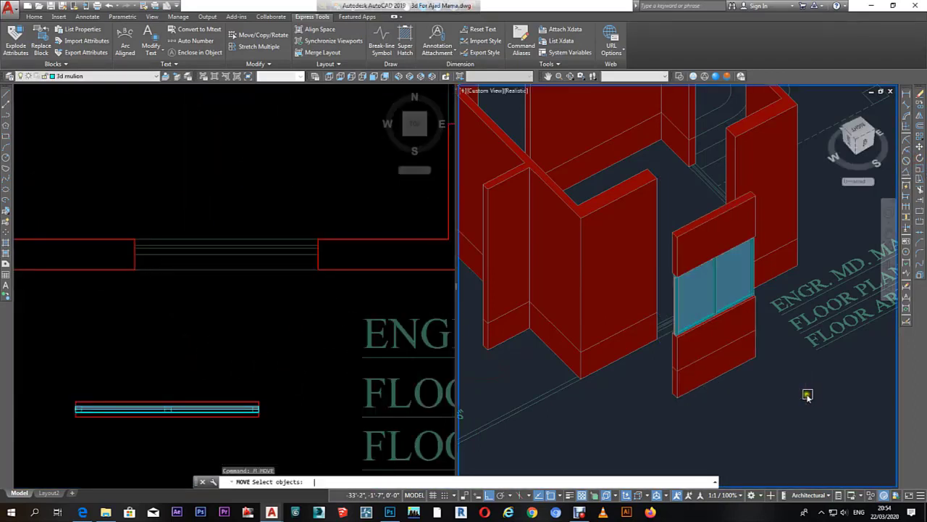
type("m")
key("Return")
type("p")
key("Return")
key("Return")
scroll(677, 236, "up", 3)
left_click(676, 246)
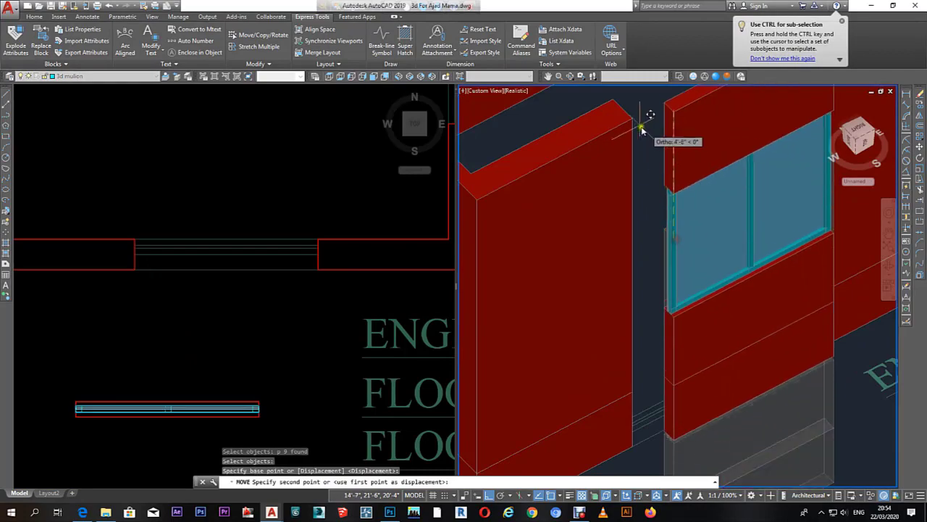
left_click(641, 105)
scroll(652, 181, "down", 3)
key("Escape")
key("Escape")
Step: Orbit the 3D view to check the placed window and select it
scroll(654, 385, "down", 2)
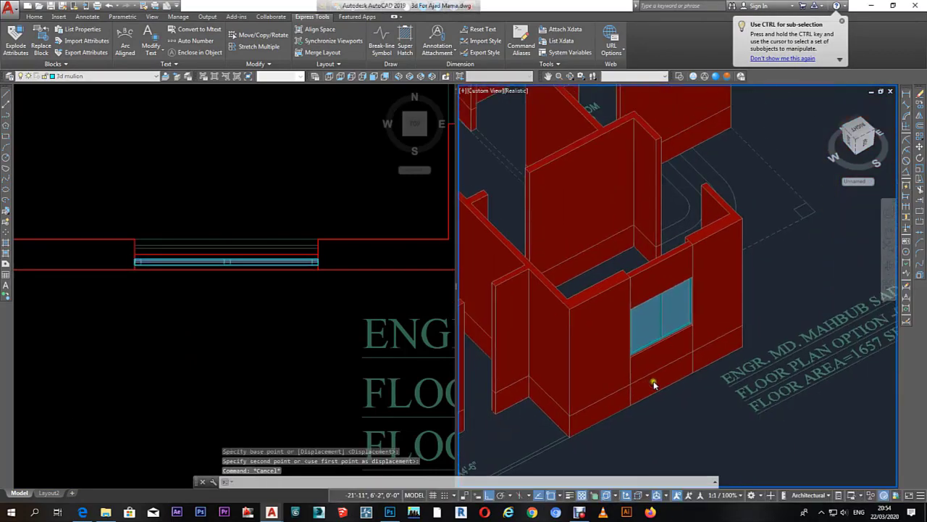
mouse_move(654, 385)
middle_mouse_down("shift")
mouse_move(558, 314)
mouse_move(524, 310)
middle_mouse_up("shift")
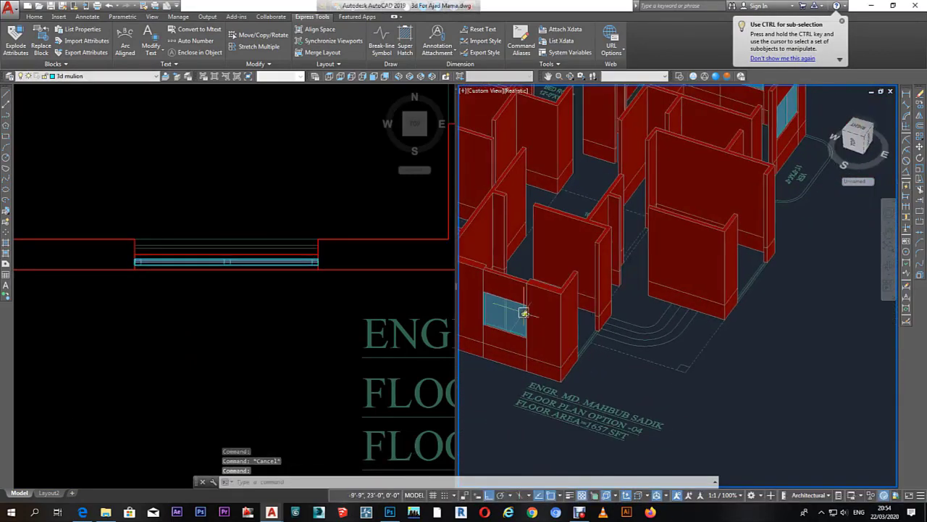
left_click(509, 293)
scroll(249, 279, "down", 4)
scroll(257, 294, "down", 2)
Step: Move the window assembly up in plan to align with the wall's upper line
key("Escape")
scroll(257, 293, "up", 5)
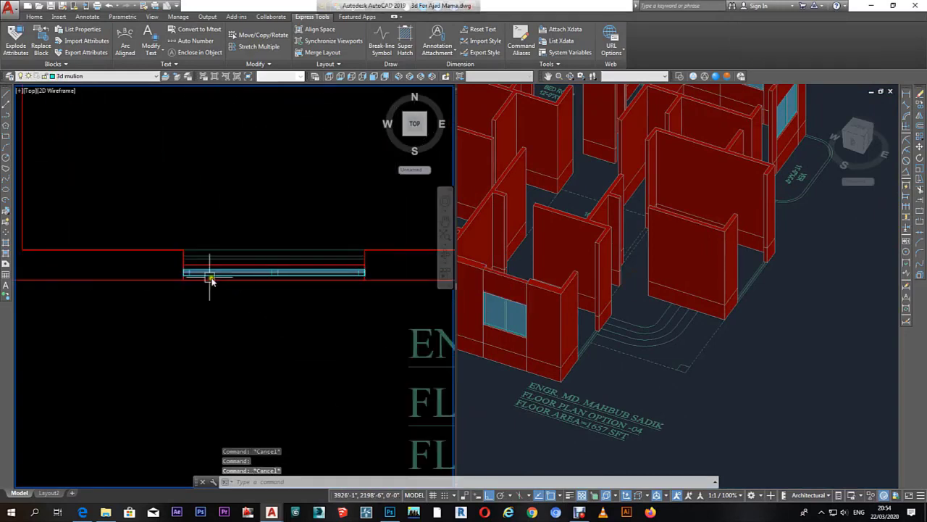
left_click(169, 265)
left_click(371, 311)
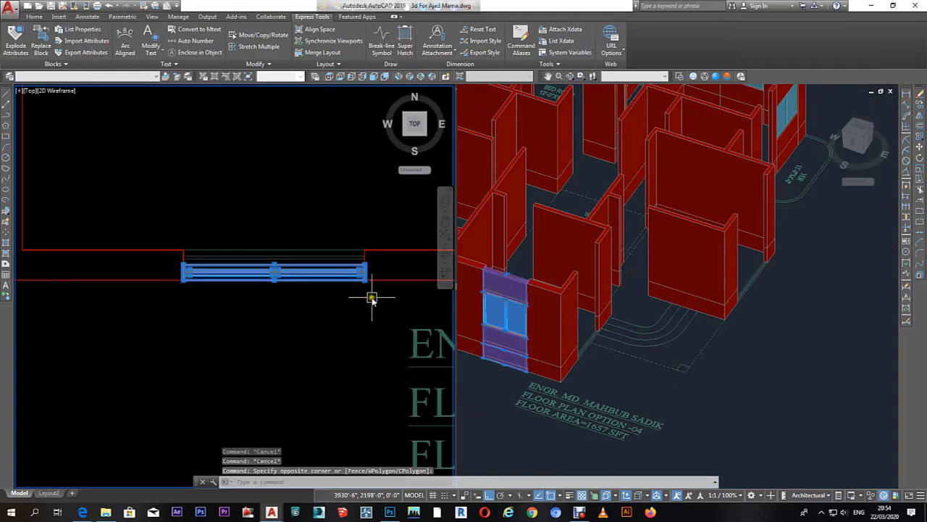
type("m")
key("Return")
scroll(176, 276, "up", 4)
left_click(171, 277)
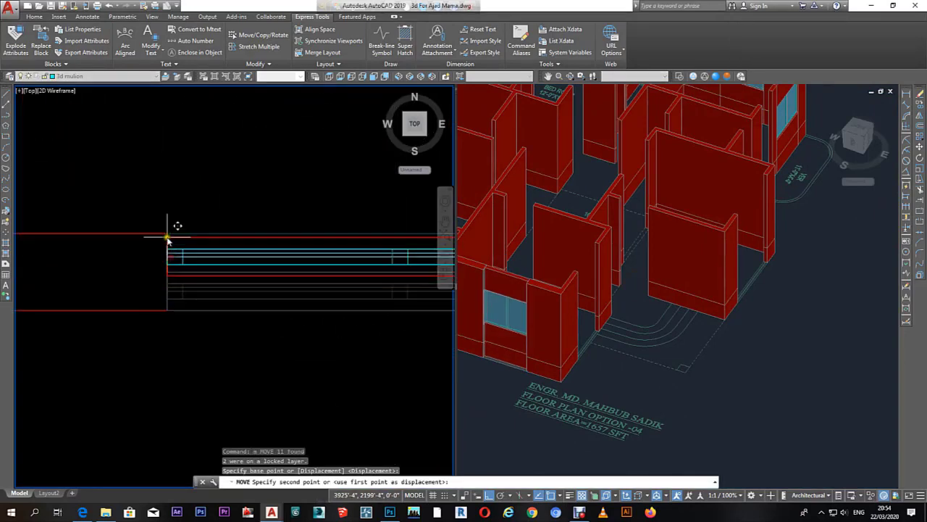
left_click(165, 235)
Step: Try grip-stretching the wall panel below the window, then cancel the stretch
mouse_move(512, 384)
middle_mouse_down("shift")
mouse_move(507, 368)
mouse_move(538, 362)
mouse_move(631, 360)
mouse_move(728, 373)
middle_mouse_up("shift")
key("Escape")
scroll(729, 373, "up", 5)
left_click(688, 325)
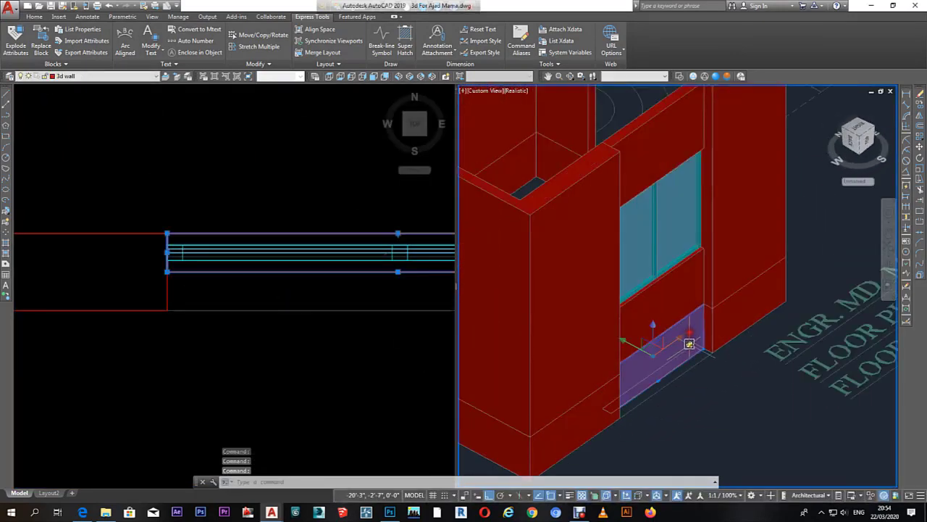
scroll(672, 367, "up", 2)
left_click(246, 319)
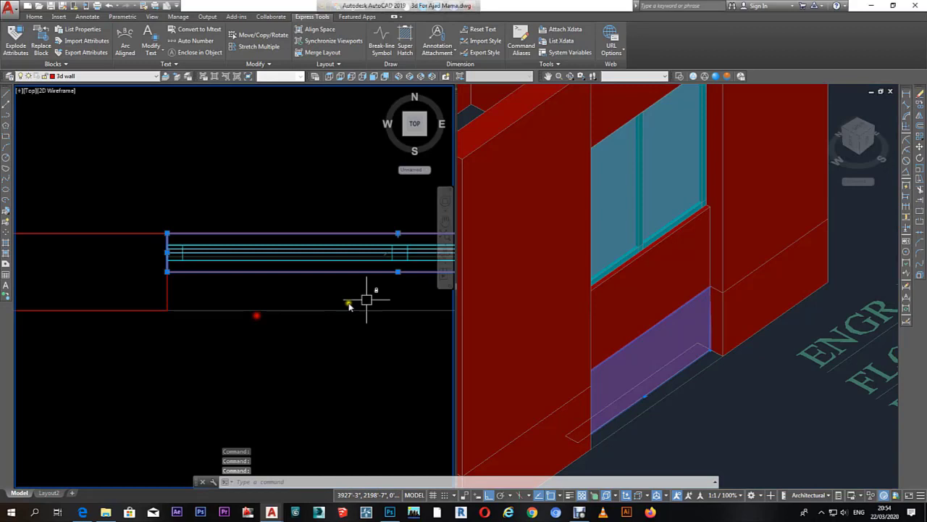
left_click(397, 272)
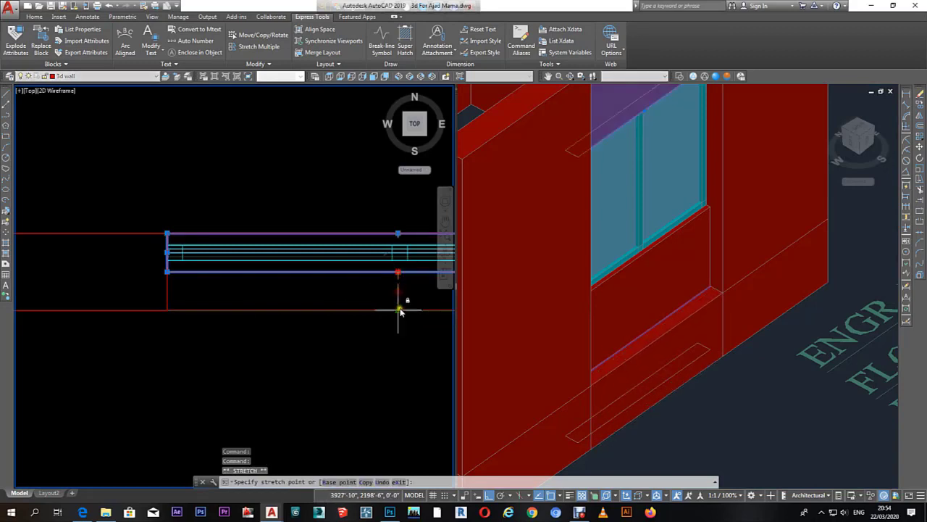
middle_click_drag(399, 312, 369, 298)
key("Escape")
left_click(626, 325)
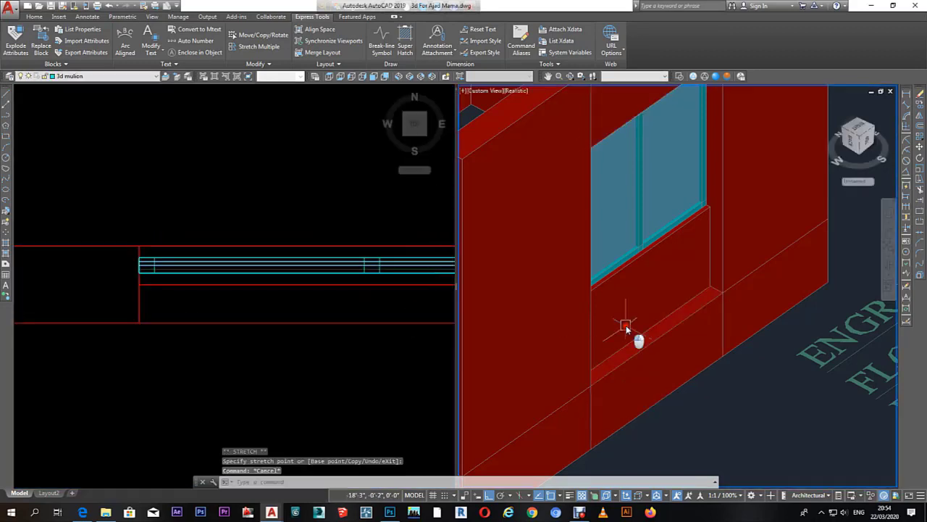
left_click(321, 388)
left_click(371, 284)
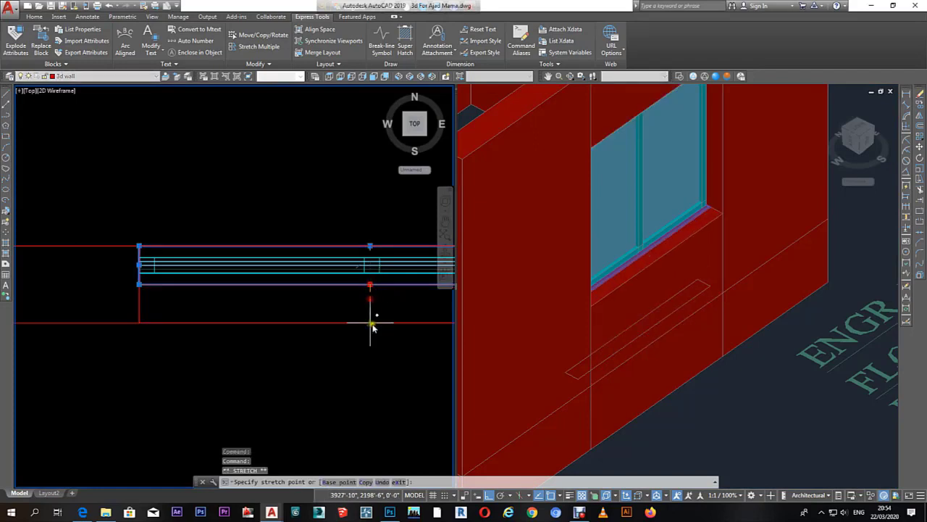
key("Escape")
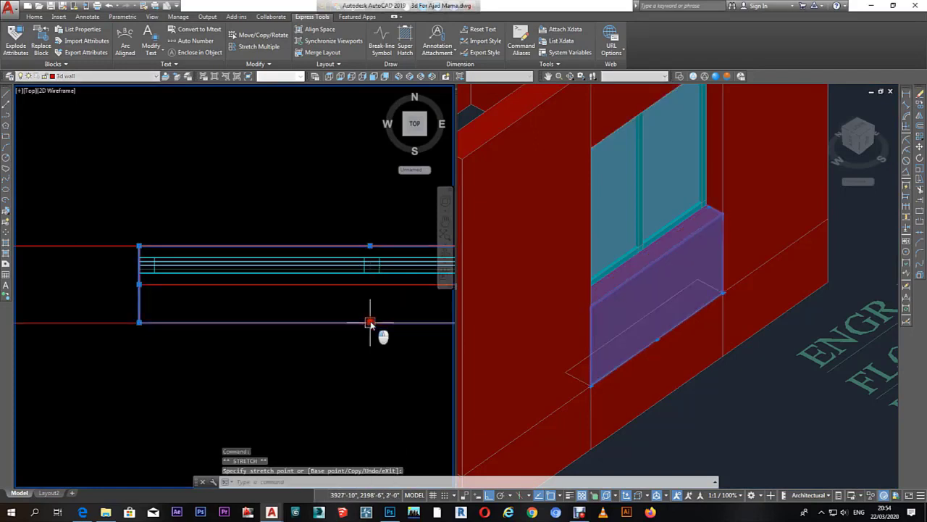
Step: Select the wall panel above the window, try stretching its lower edge, then cancel
scroll(372, 321, "down", 4)
middle_click_drag(578, 223, 526, 314)
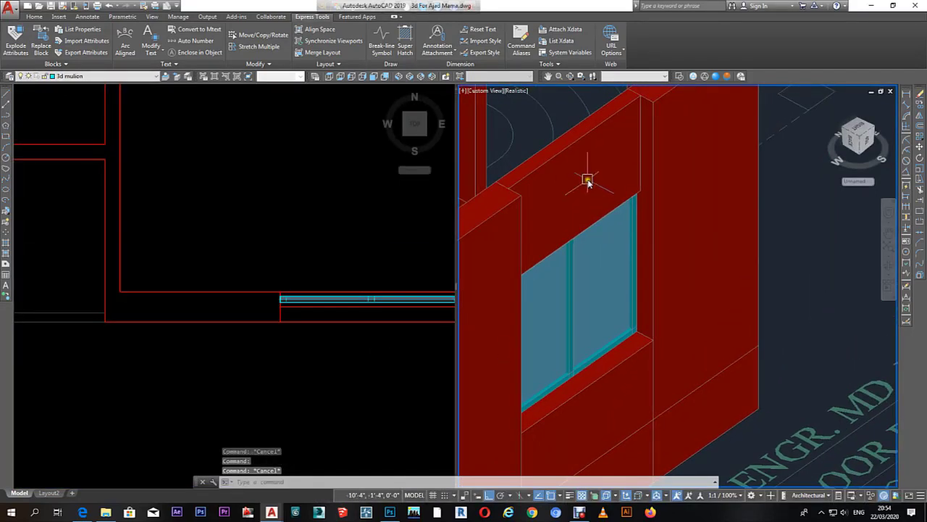
left_click(321, 300)
scroll(375, 306, "up", 2)
left_click(370, 310)
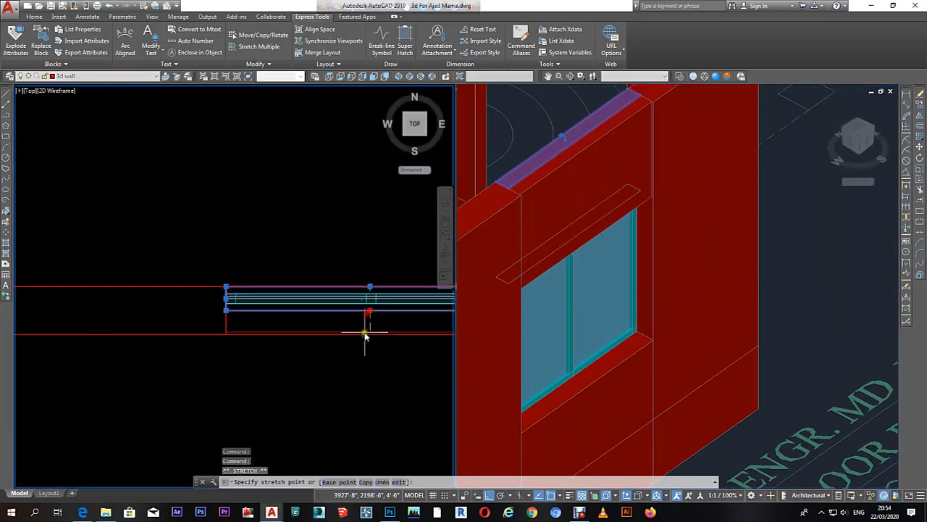
key("Escape")
key("Escape")
key("Escape")
left_click(647, 321)
scroll(756, 315, "down", 2)
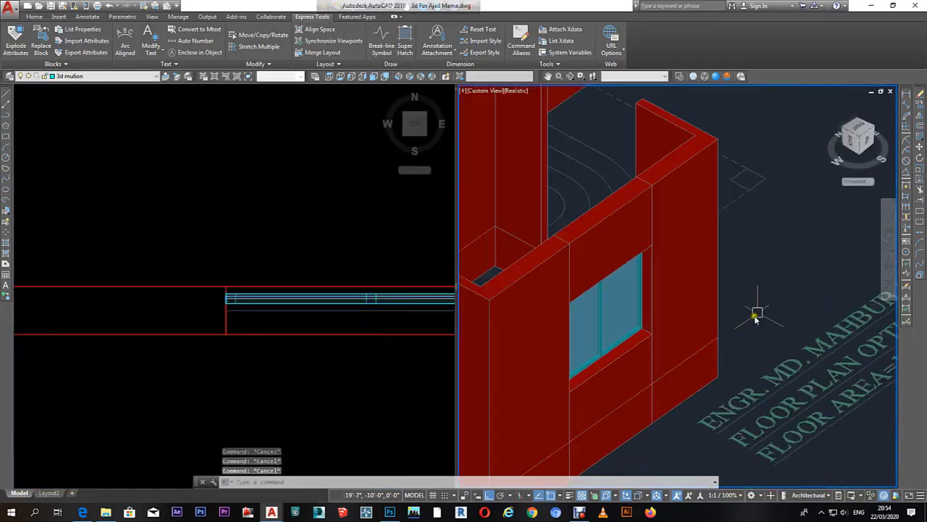
Step: In the plan view, window-select the mullion-and-glass window assembly and copy it
key("Escape")
scroll(670, 312, "down", 3)
middle_click_drag(710, 304, 555, 306, "shift")
scroll(548, 314, "up", 2)
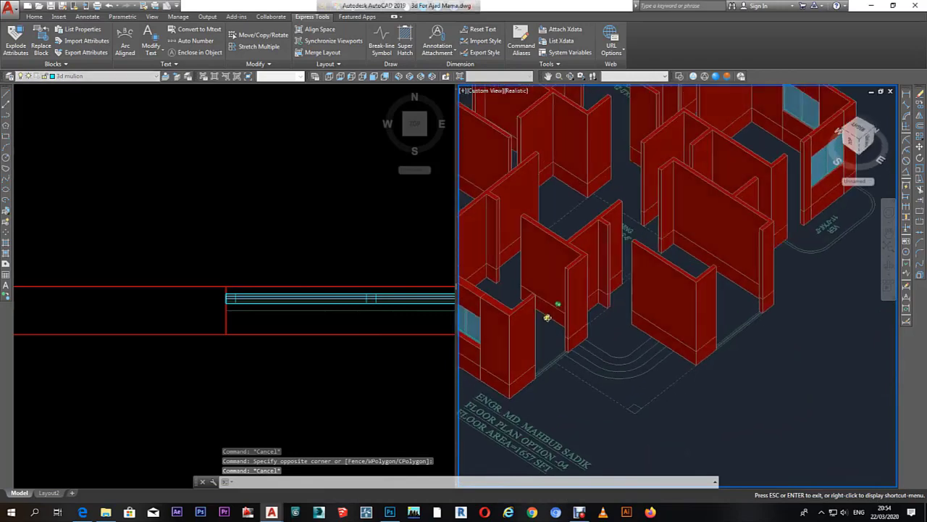
scroll(570, 314, "up", 2)
scroll(569, 314, "down", 3)
scroll(625, 301, "up", 3)
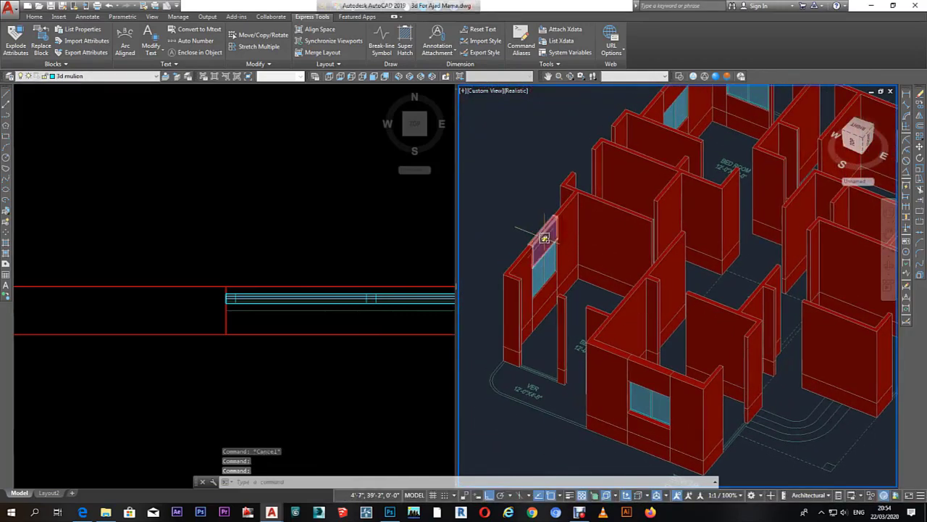
left_click(279, 252)
scroll(283, 276, "down", 3)
scroll(221, 244, "up", 2)
scroll(286, 326, "up", 3)
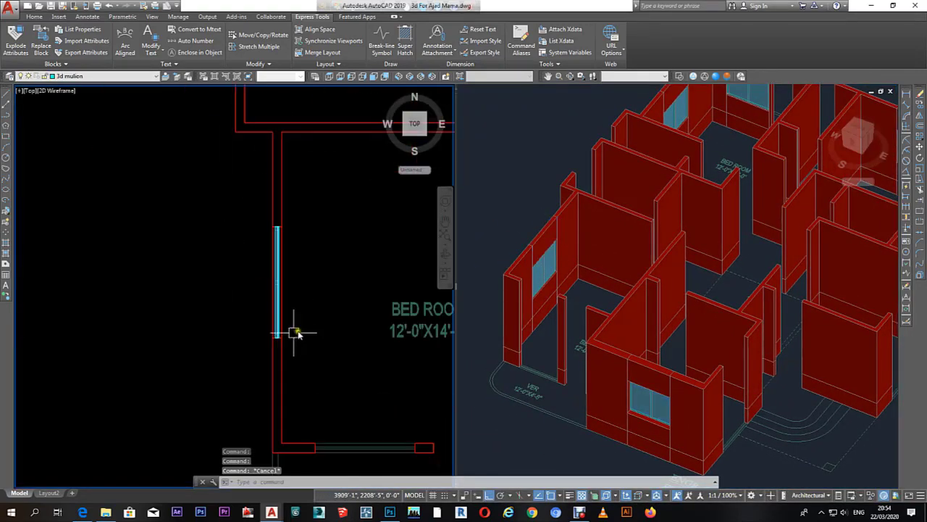
left_click(228, 347)
left_click(312, 203)
type("co")
key("Return")
left_click(360, 271)
scroll(358, 290, "down", 4)
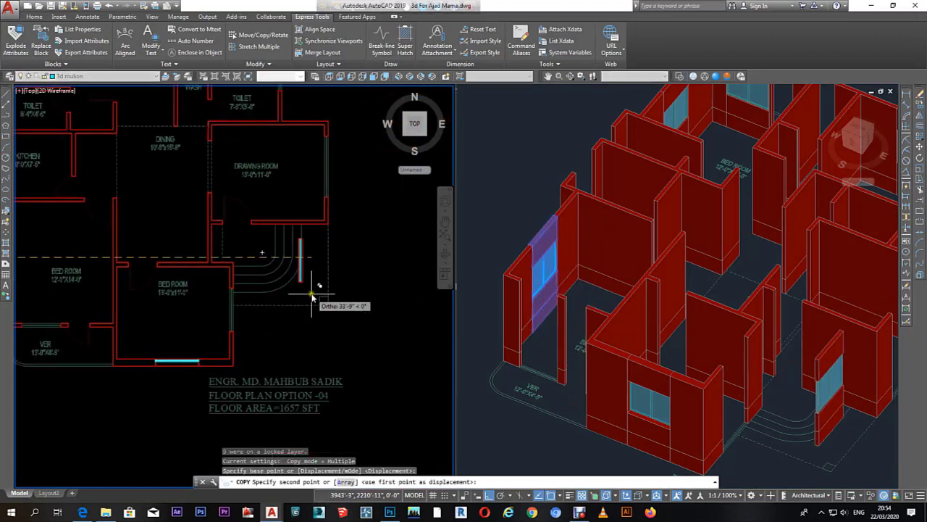
scroll(304, 312, "up", 3)
scroll(299, 327, "up", 3)
key("F8")
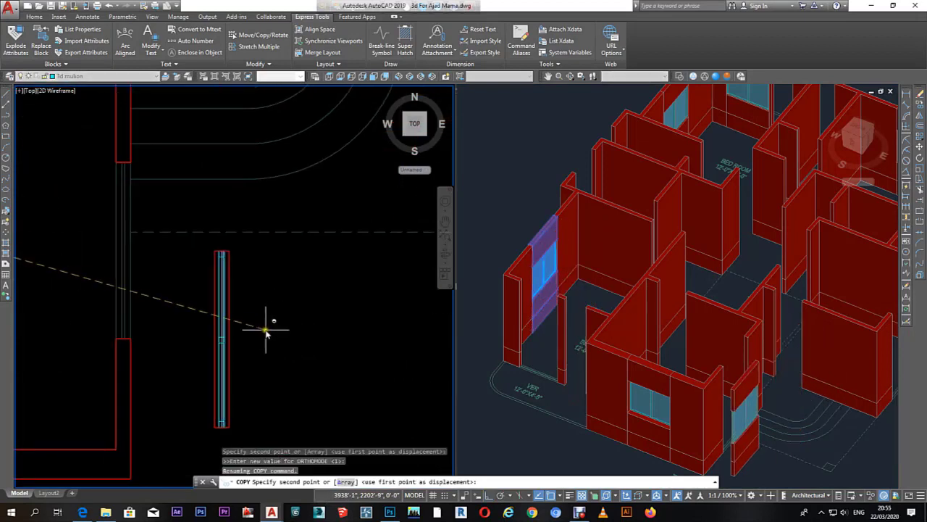
key("Escape")
key("Escape")
Step: Mirror the copied mullion assembly about a vertical line, erasing the source object
left_click(202, 423)
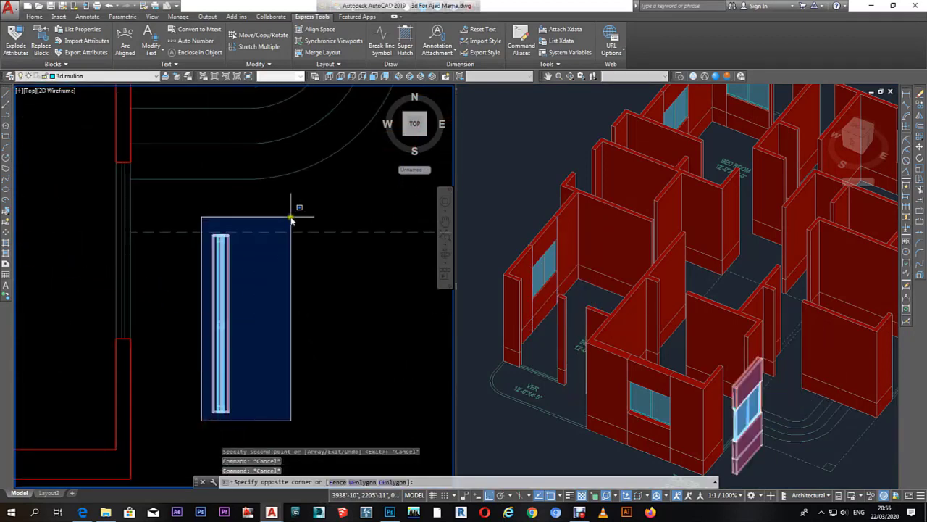
left_click(314, 194)
scroll(746, 418, "up", 3)
scroll(776, 430, "up", 5)
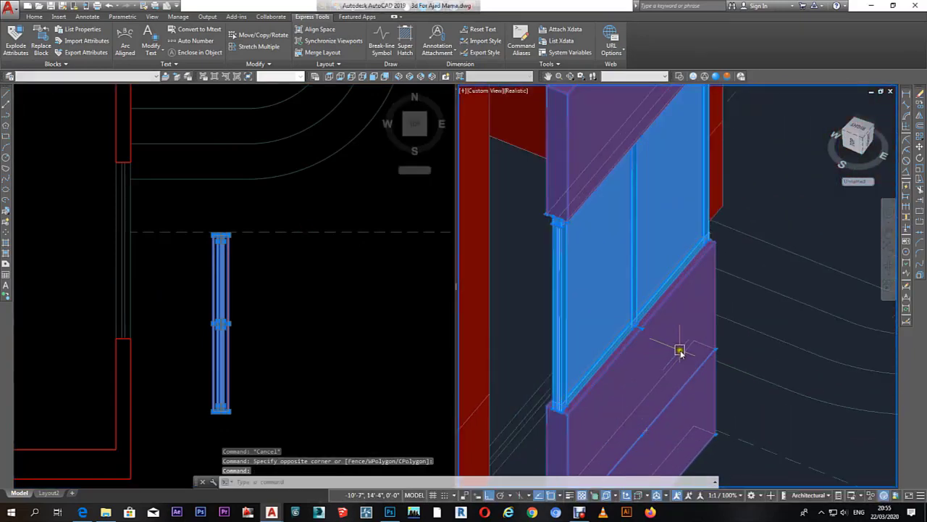
key("Escape")
scroll(635, 368, "up", 1)
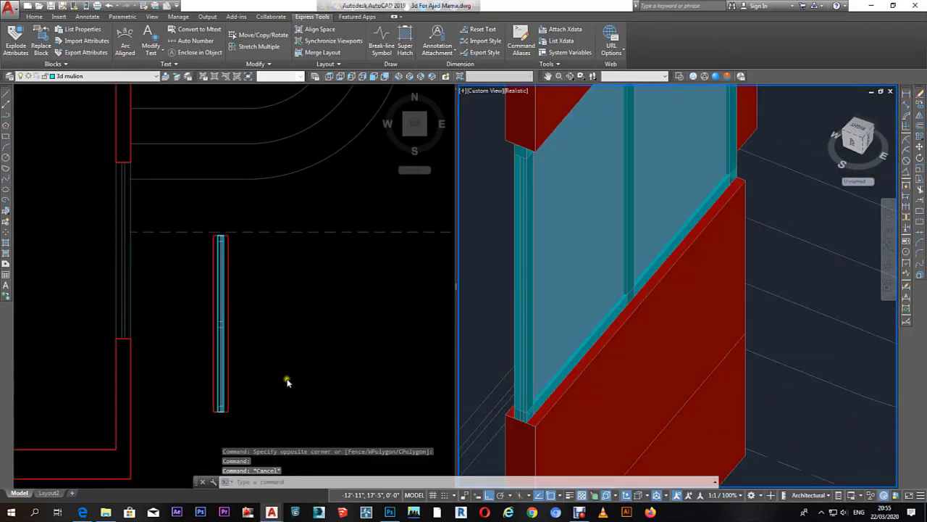
left_click(285, 379)
key("Escape")
scroll(210, 420, "up", 5)
scroll(208, 412, "down", 5)
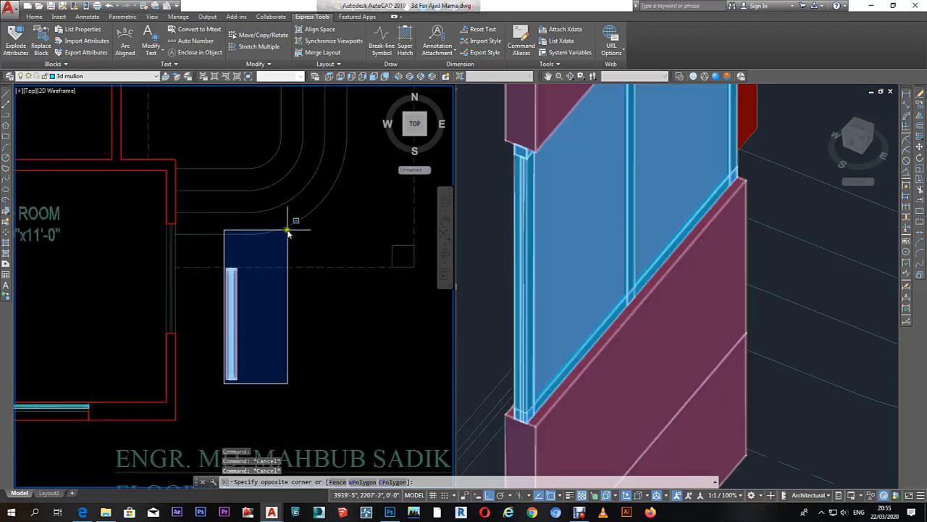
left_click(281, 244)
type("mi")
key("Return")
left_click(254, 313)
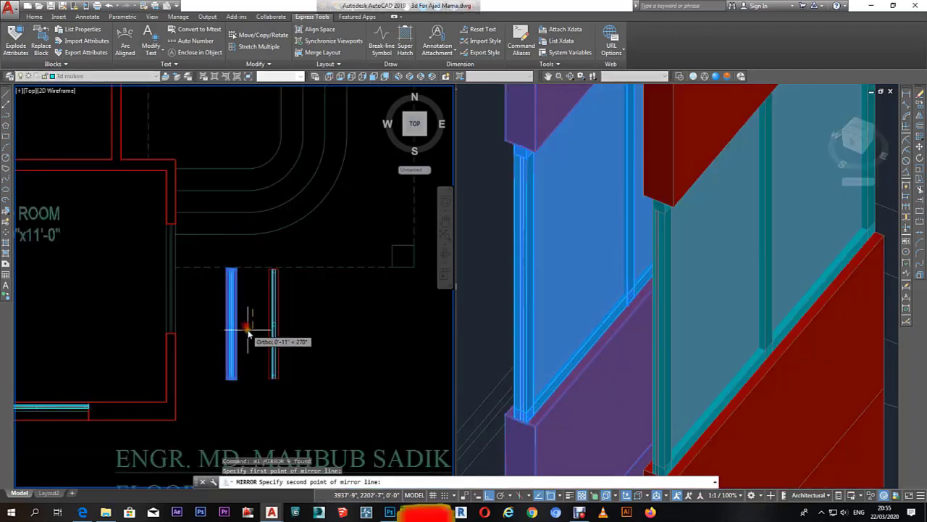
left_click(253, 333)
type("y")
key("Return")
left_click(238, 384)
left_click(393, 233)
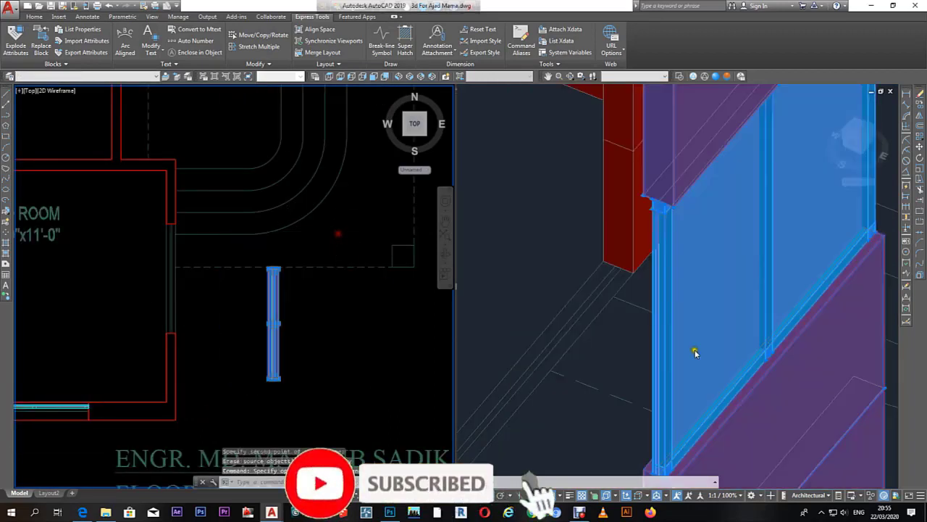
Step: Move the mirrored window into the bedroom side-wall opening and orbit to check its fit
mouse_move(694, 352)
middle_mouse_down("shift")
mouse_move(676, 311)
mouse_move(692, 307)
middle_mouse_up("shift")
type("m")
key("Return")
scroll(664, 414, "up", 3)
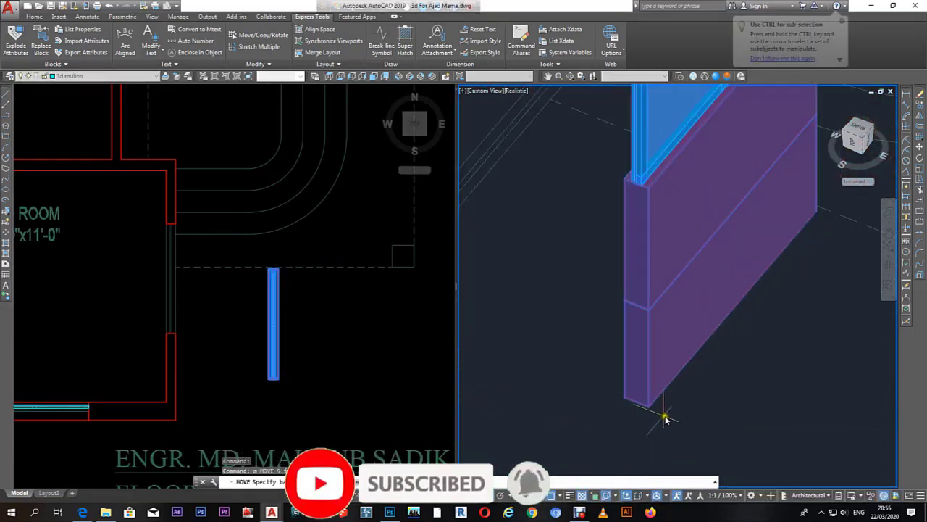
left_click(652, 408)
scroll(600, 283, "up", 2)
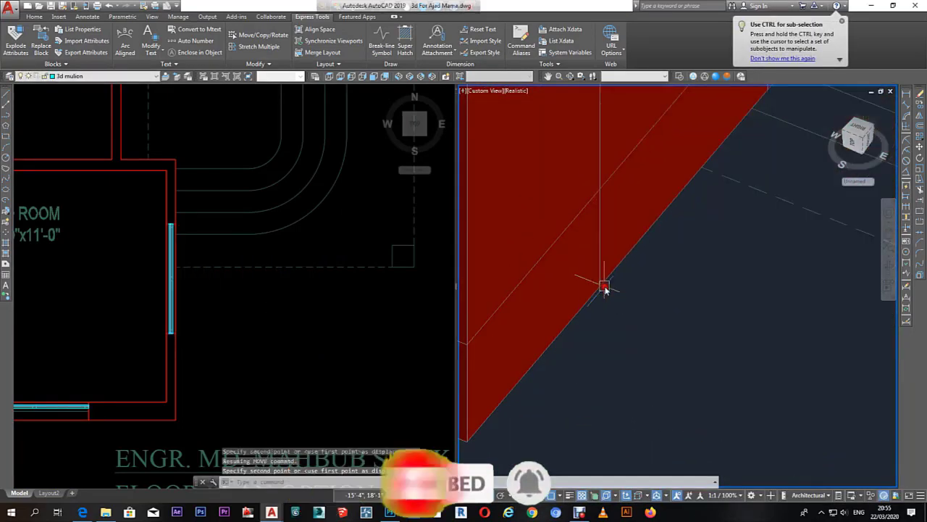
scroll(601, 302, "down", 5)
scroll(655, 197, "up", 2)
scroll(656, 197, "down", 2)
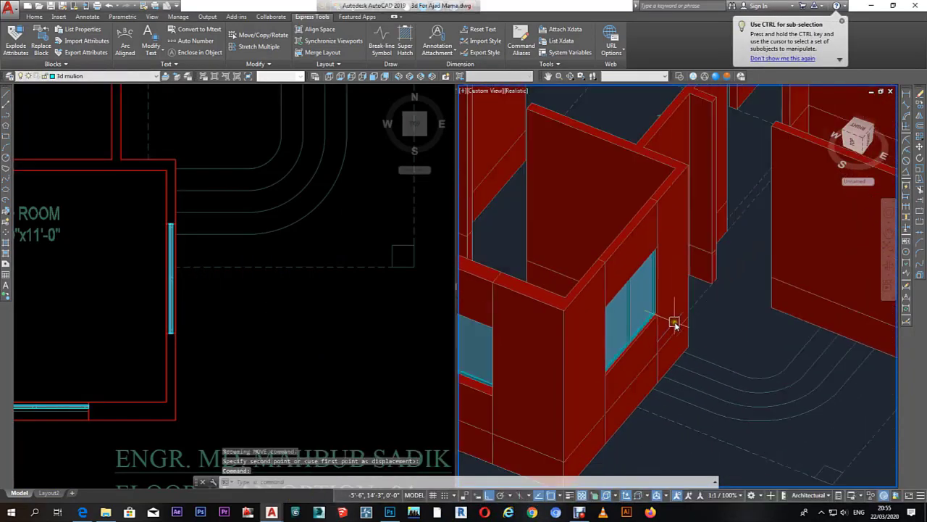
scroll(722, 297, "down", 2)
mouse_move(681, 321)
middle_mouse_down("shift")
mouse_move(622, 297)
mouse_move(722, 285)
middle_mouse_up("shift")
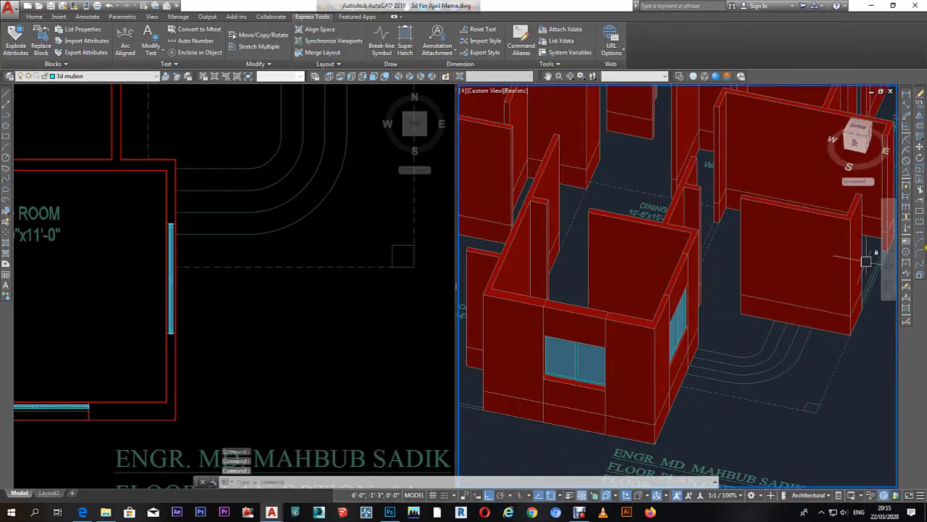
Step: Create closed boundary outlines by picking inside the curved entrance step areas
left_click(283, 300)
scroll(297, 290, "down", 4)
scroll(306, 286, "up", 3)
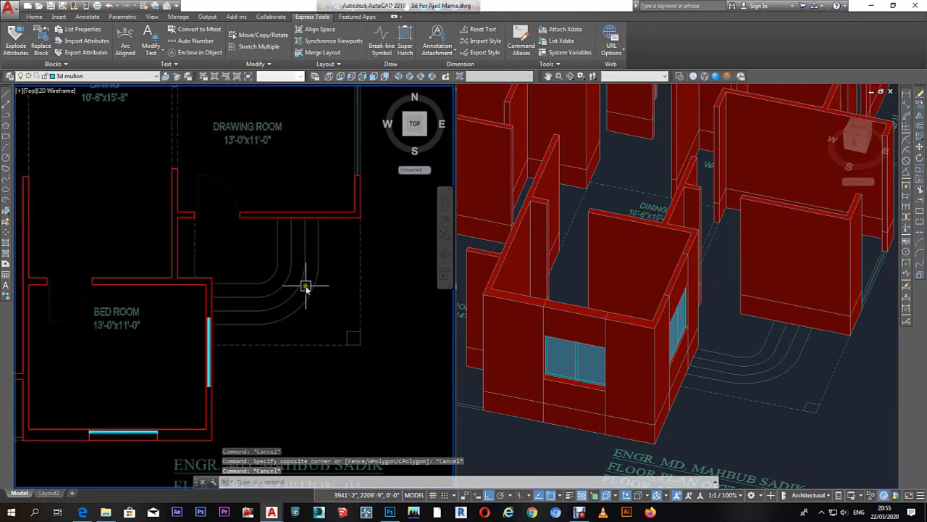
type("bo")
key("Return")
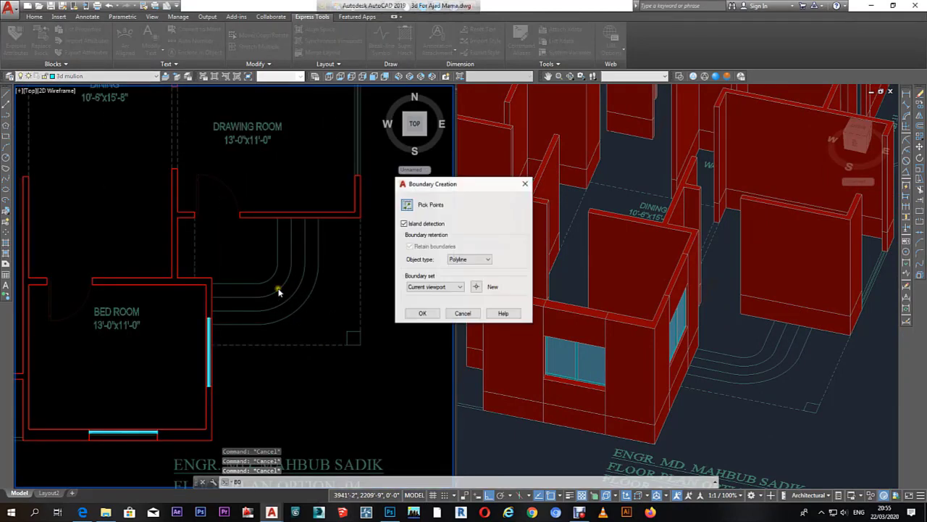
left_click(409, 179)
scroll(275, 279, "up", 3)
left_click(273, 280)
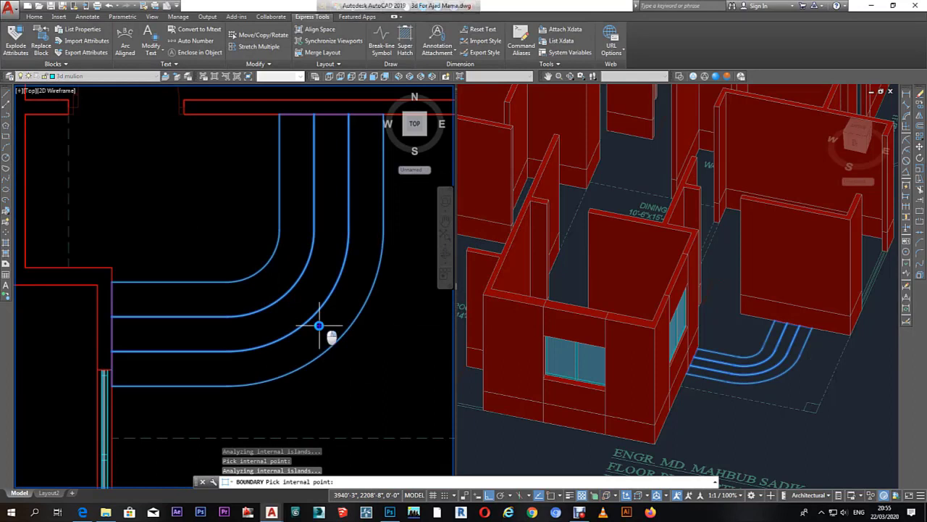
key("Return")
key("Escape")
key("Escape")
Step: Turn off layer 0 to hide the dashed lines, then select the curved step outlines
left_click(822, 379)
scroll(735, 356, "up", 5)
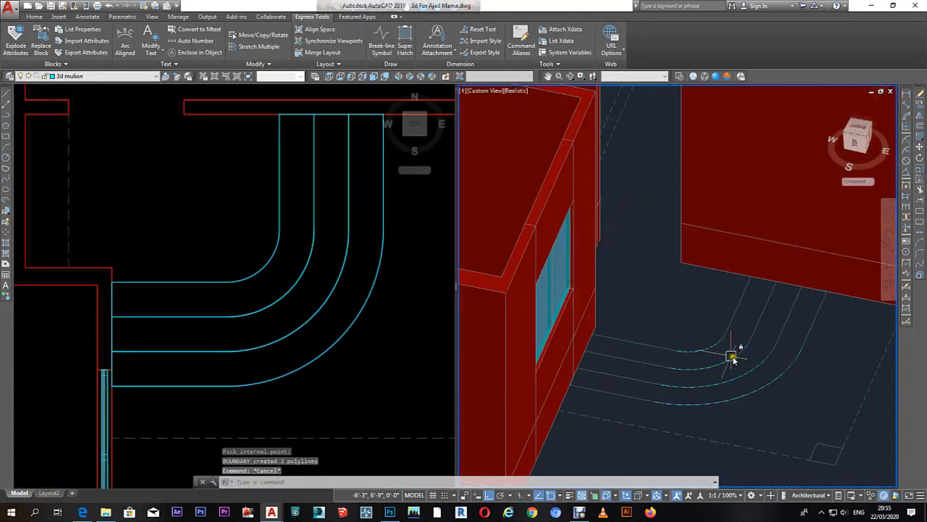
left_click(773, 375)
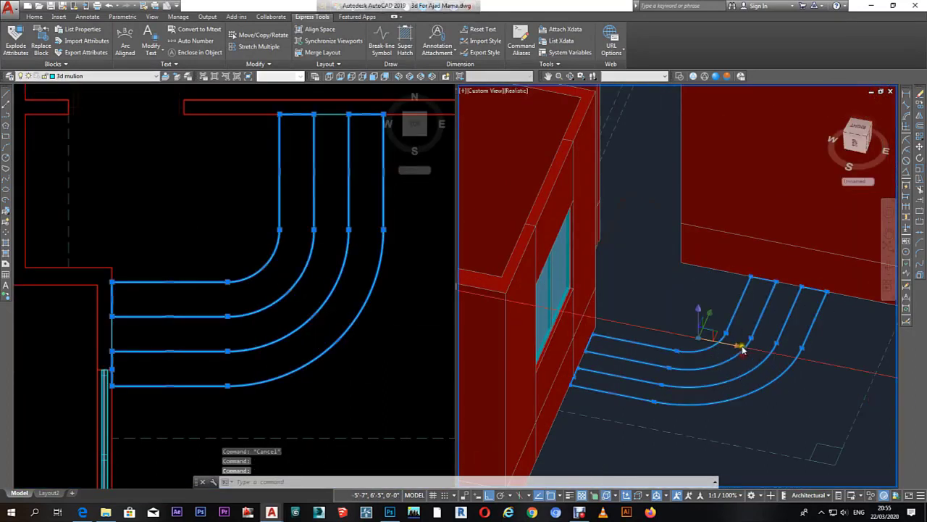
key("Escape")
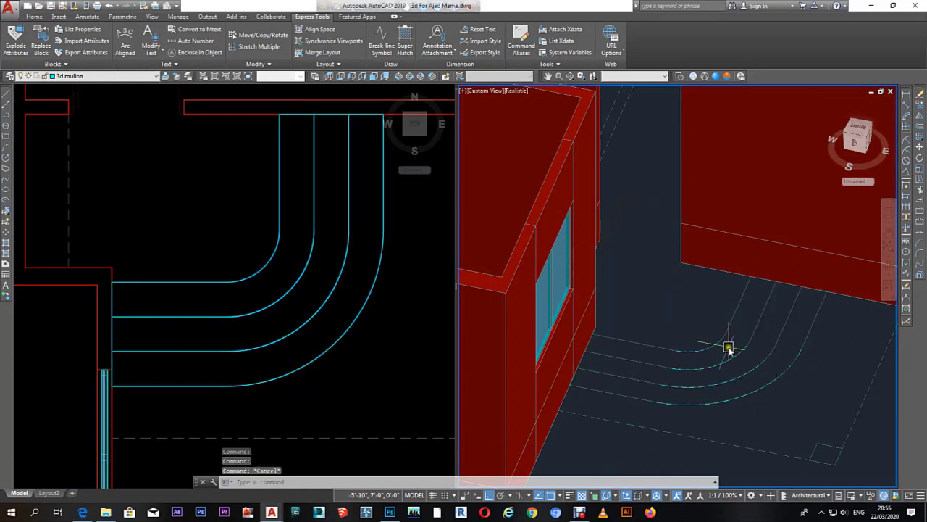
type("layoff")
key("Return")
left_click(854, 426)
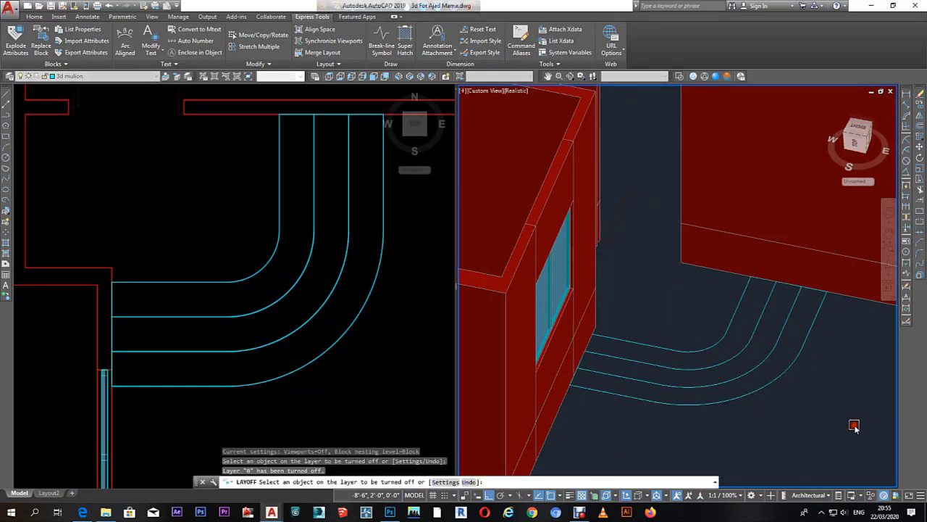
key("Escape")
left_click_drag(773, 397, 704, 335)
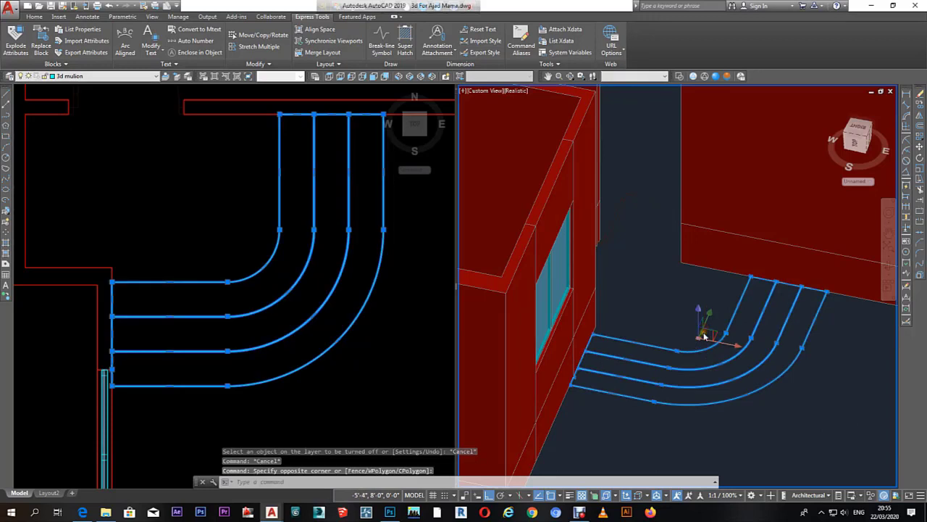
Step: Extrude the selected curved step outlines to a height of 6
type("ext")
key("Return")
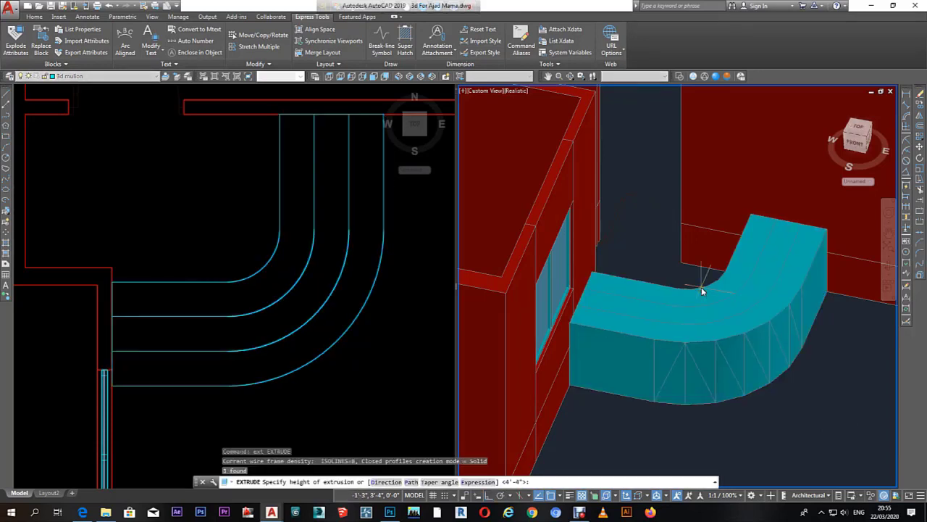
type("6")
key("Return")
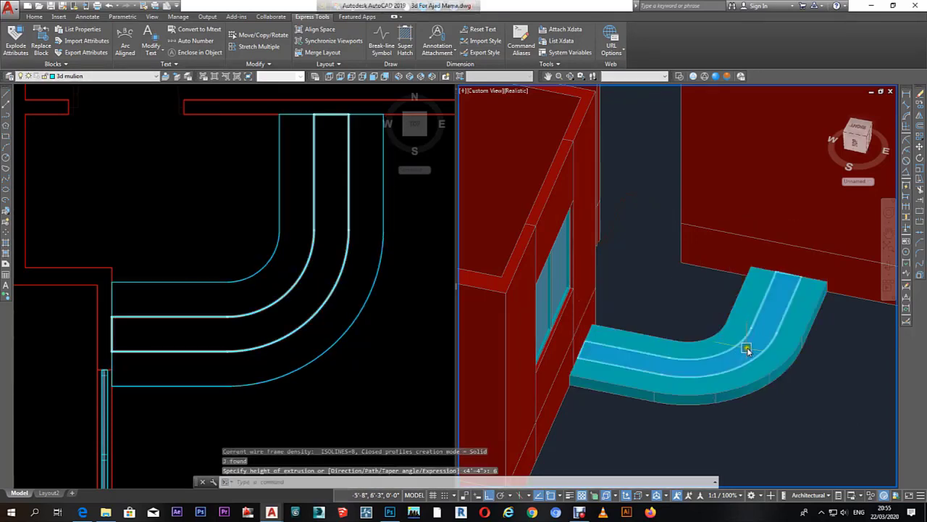
left_click(732, 339)
scroll(747, 296, "up", 3)
scroll(749, 304, "down", 2)
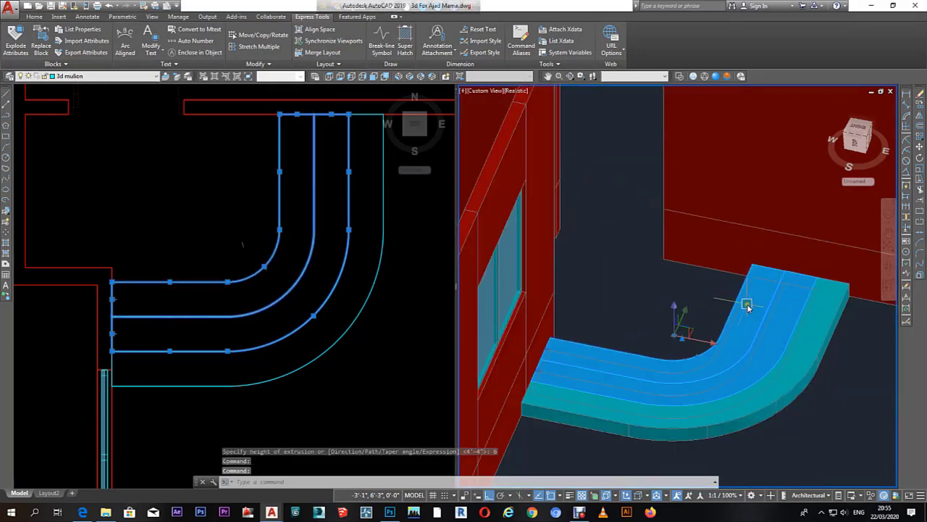
Step: In Properties, set the inner step solids' height to 1' and the innermost to 1'-6"
key("ctrl+1")
type("12")
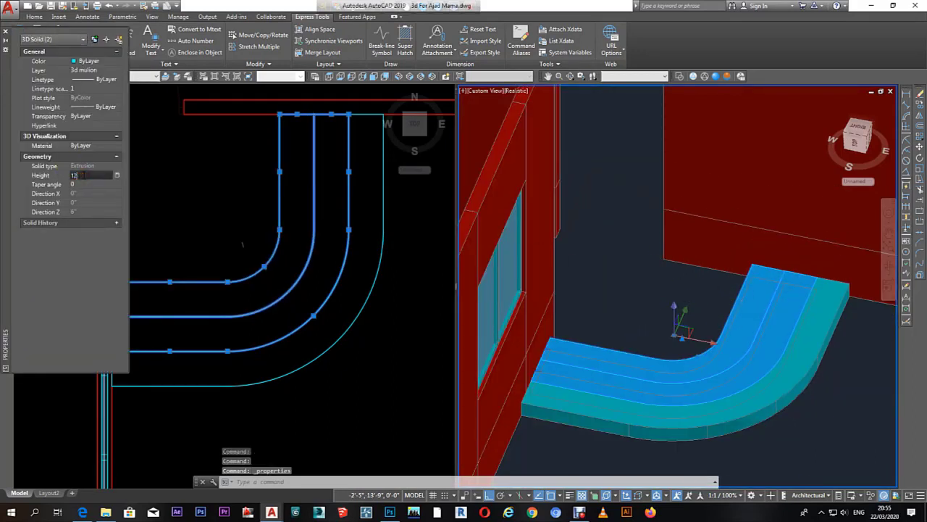
key("Return")
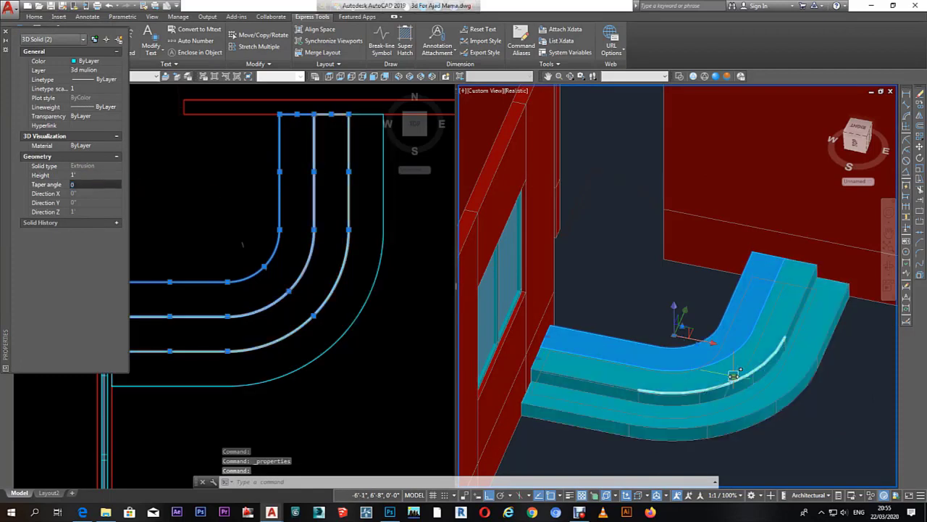
scroll(699, 356, "up", 3)
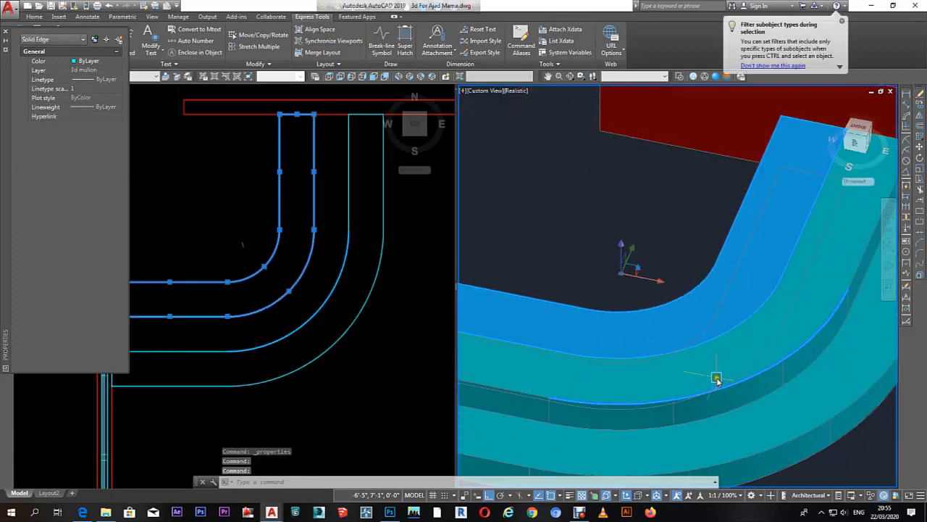
key("Escape")
key("Escape")
left_click(674, 313)
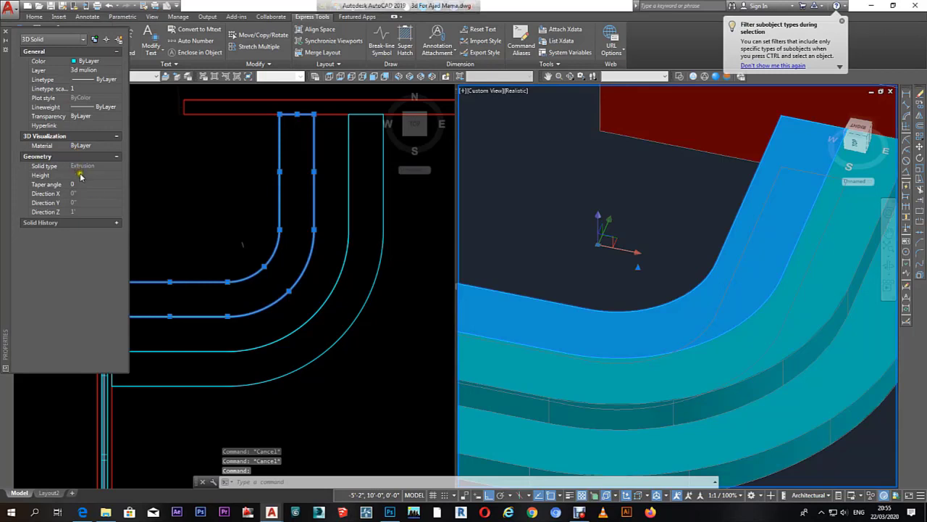
key("Tab")
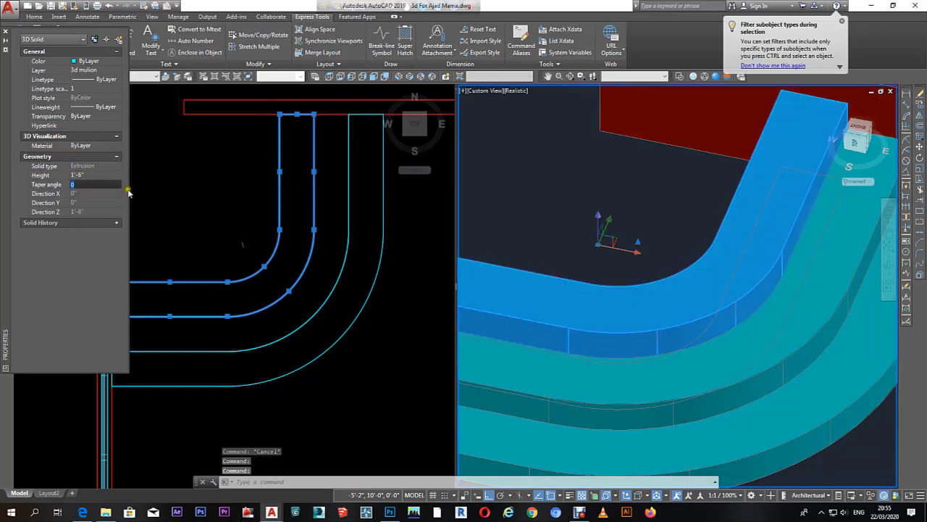
left_click(5, 30)
Step: Draw a horizontal line closing off the landing area behind the curved steps
left_click(224, 222)
key("Escape")
key("Escape")
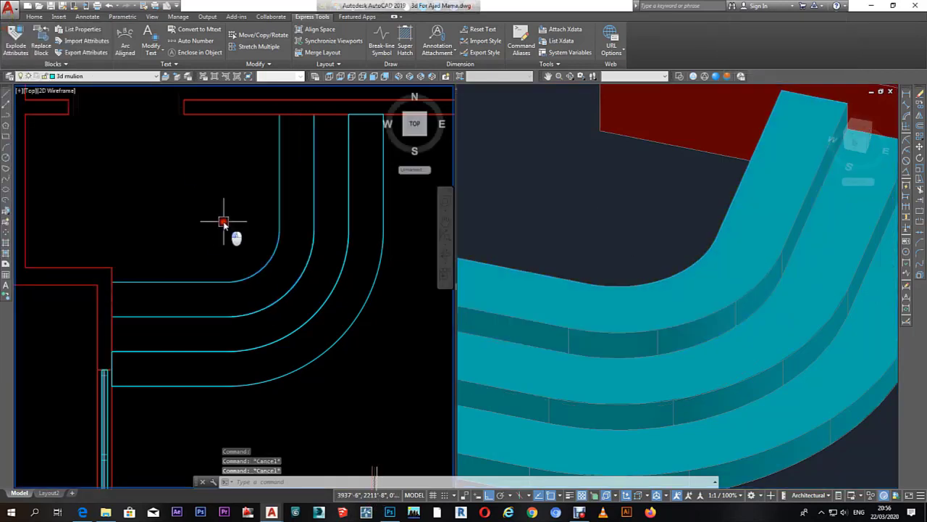
middle_click_drag(205, 216, 294, 289)
key("Escape")
type("l")
key("Return")
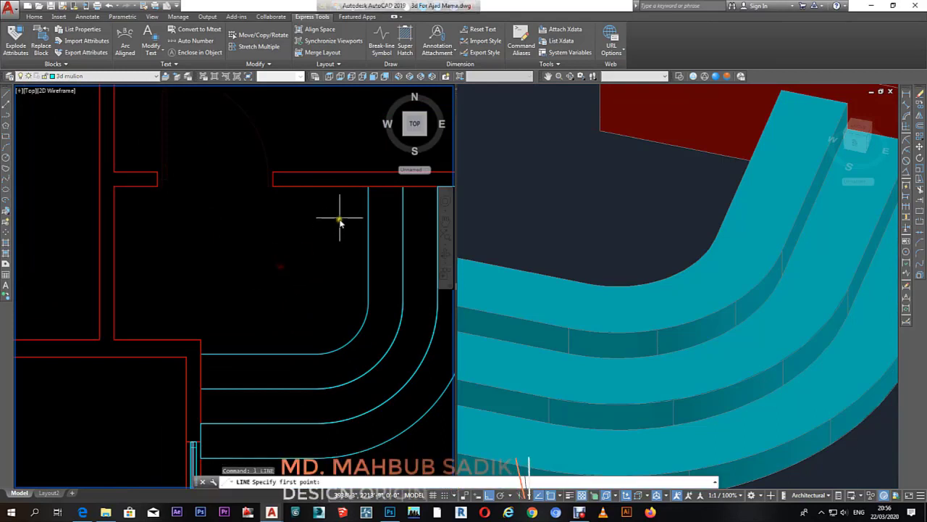
left_click(31, 230)
key("Escape")
key("Escape")
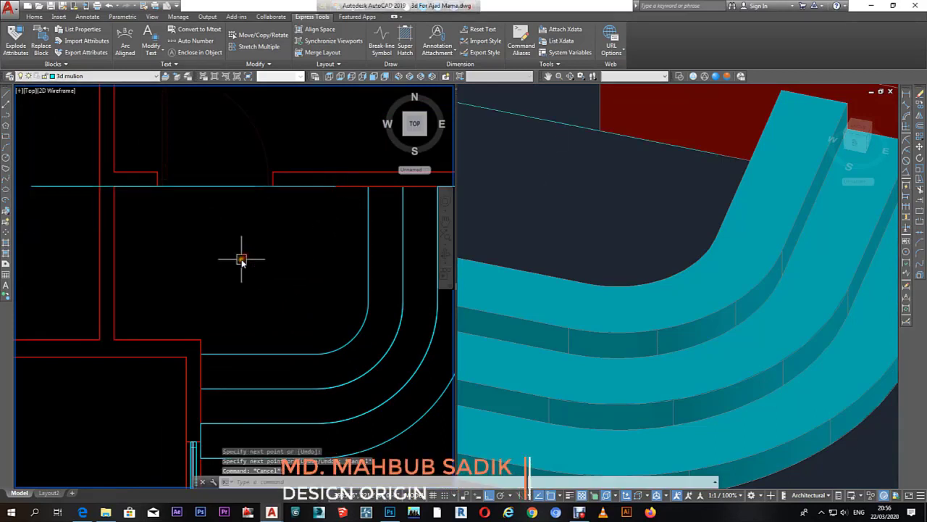
Step: Create a boundary outline of the landing area and erase the temporary line
type("bo")
key("Return")
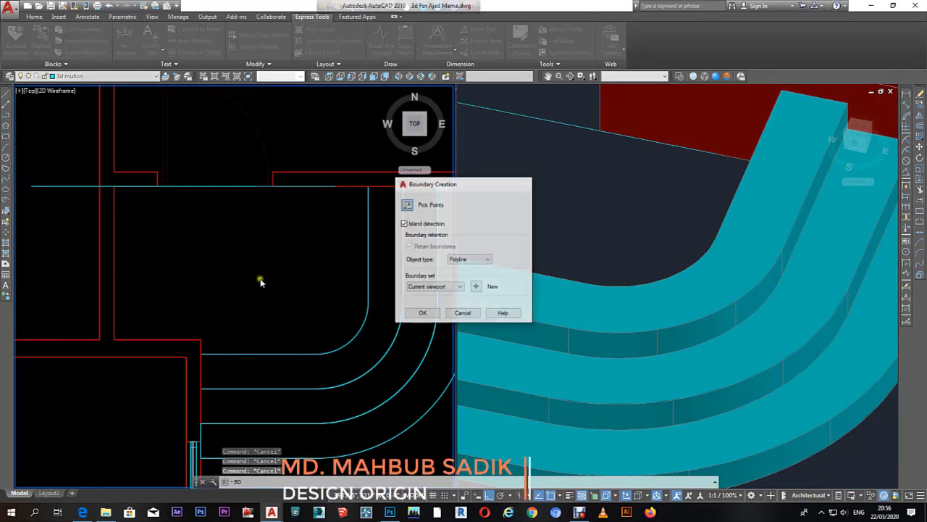
key("Return")
left_click(260, 279)
key("Return")
left_click(66, 190)
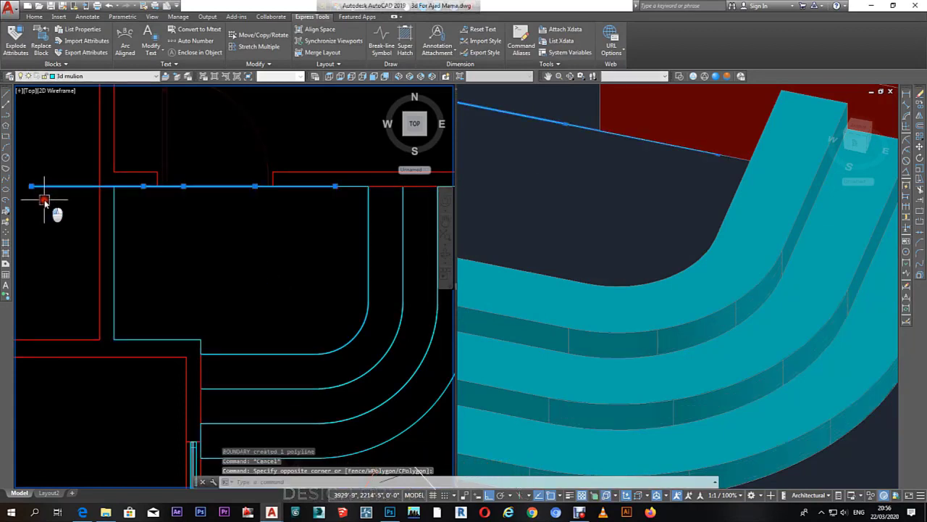
type("e")
key("Return")
Step: Extrude the landing outline to a height of 24
left_click(114, 217)
left_click(628, 232)
scroll(628, 231, "down", 5)
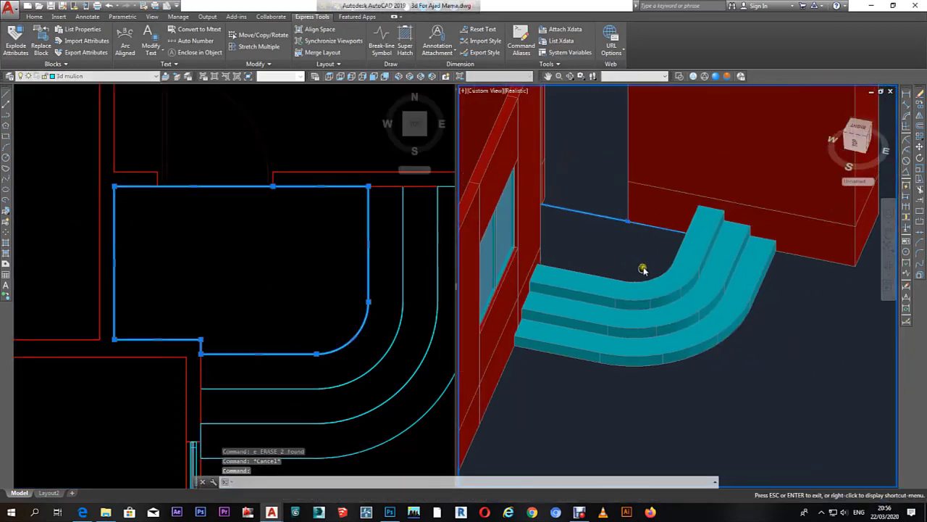
scroll(641, 268, "up", 1)
type("ext")
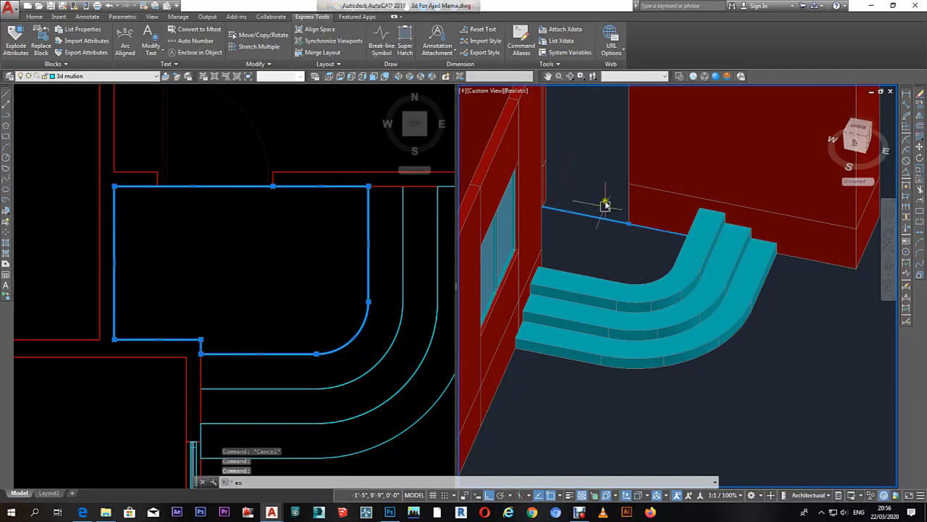
key("Return")
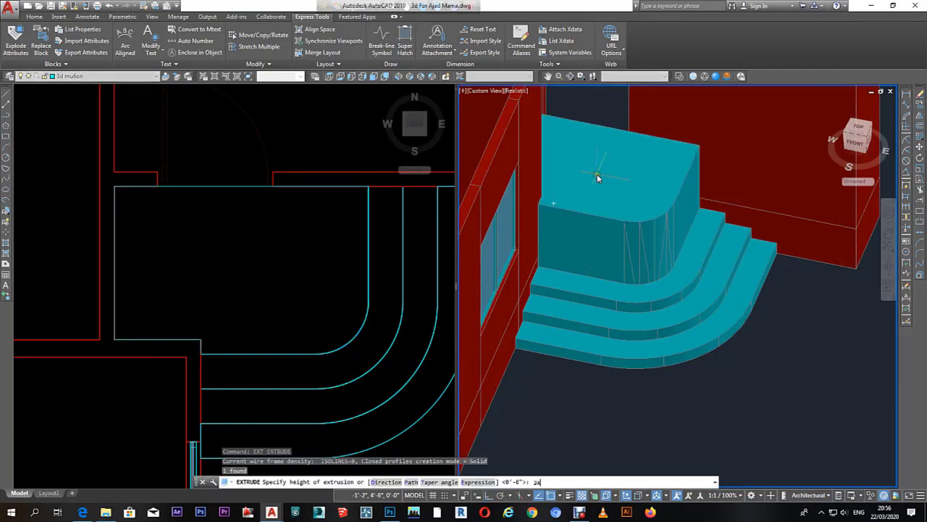
key("Return")
scroll(677, 253, "down", 3)
key("Escape")
key("Escape")
scroll(737, 314, "up", 1)
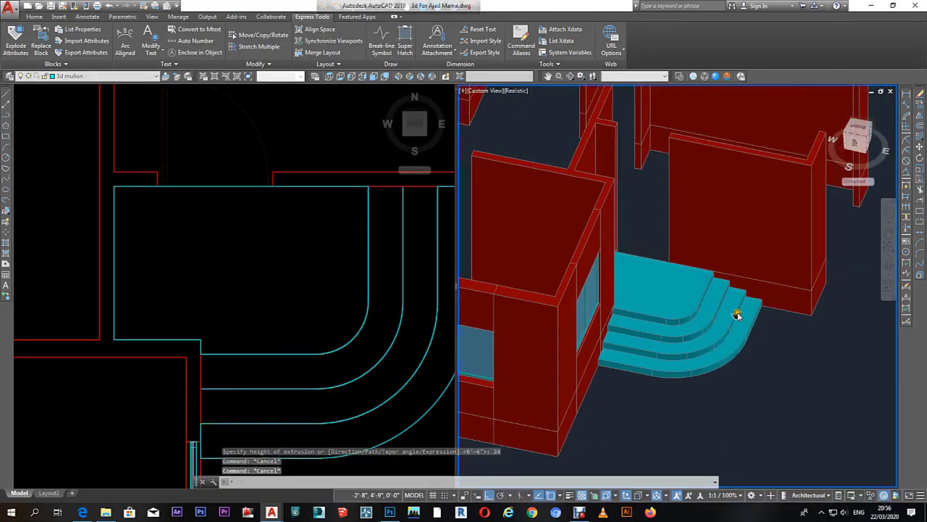
Step: Back in the plan view, cancel the stray window selections
left_click(299, 299)
scroll(304, 283, "down", 4)
left_click(304, 273)
scroll(341, 274, "up", 1)
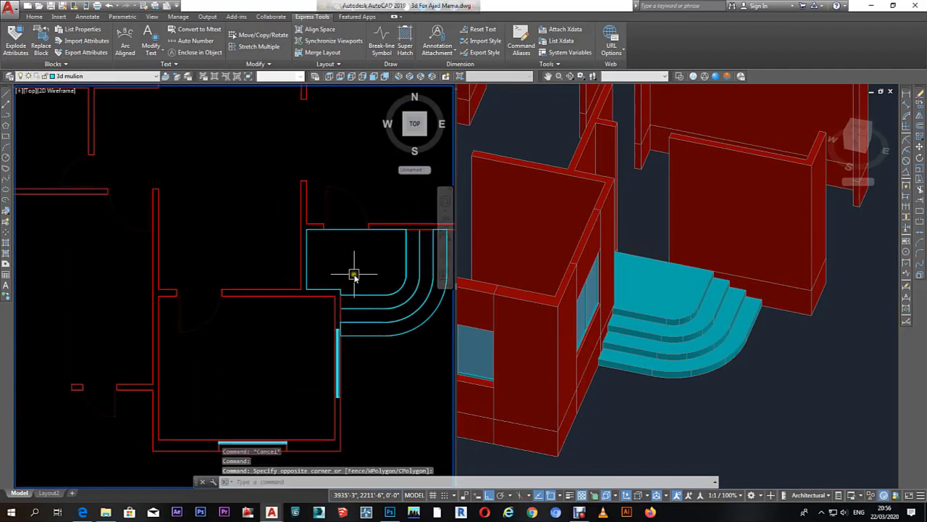
key("Escape")
scroll(362, 261, "down", 1)
scroll(391, 253, "down", 1)
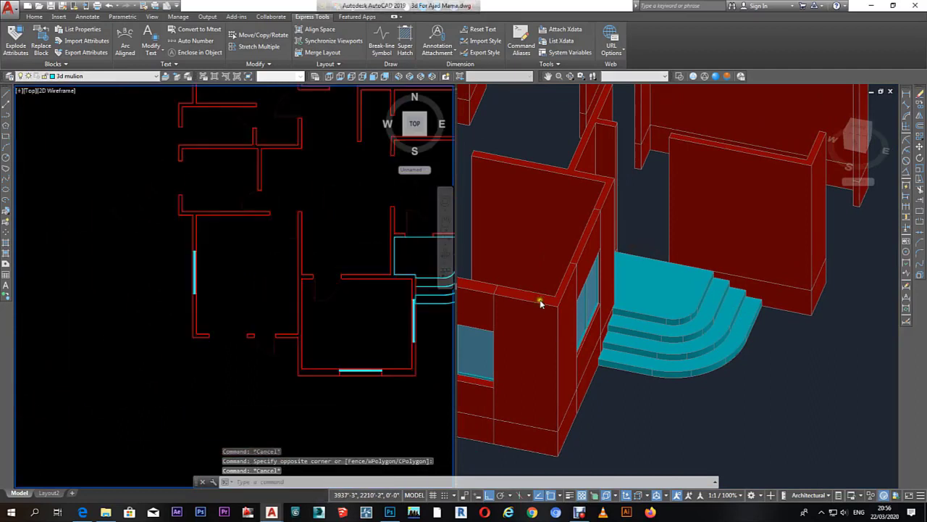
scroll(318, 290, "down", 1)
left_click(265, 259)
scroll(260, 281, "down", 1)
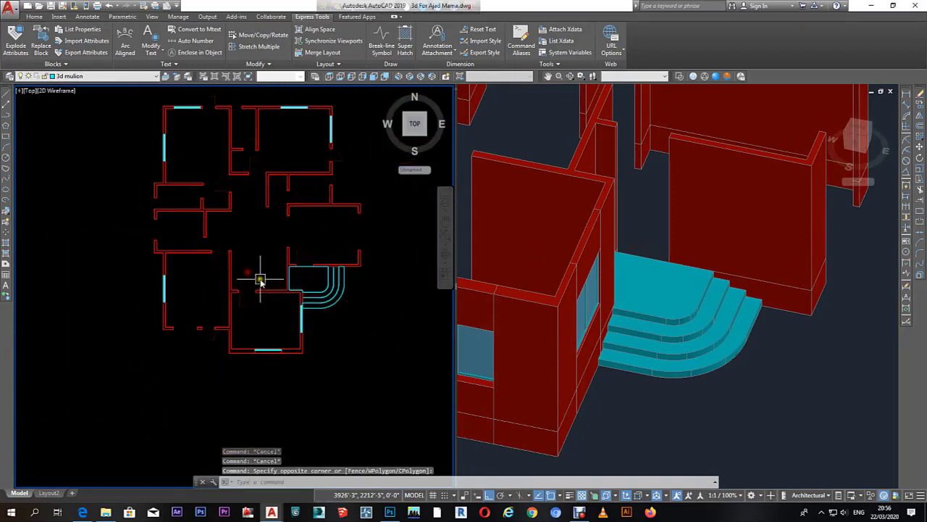
scroll(261, 281, "down", 4)
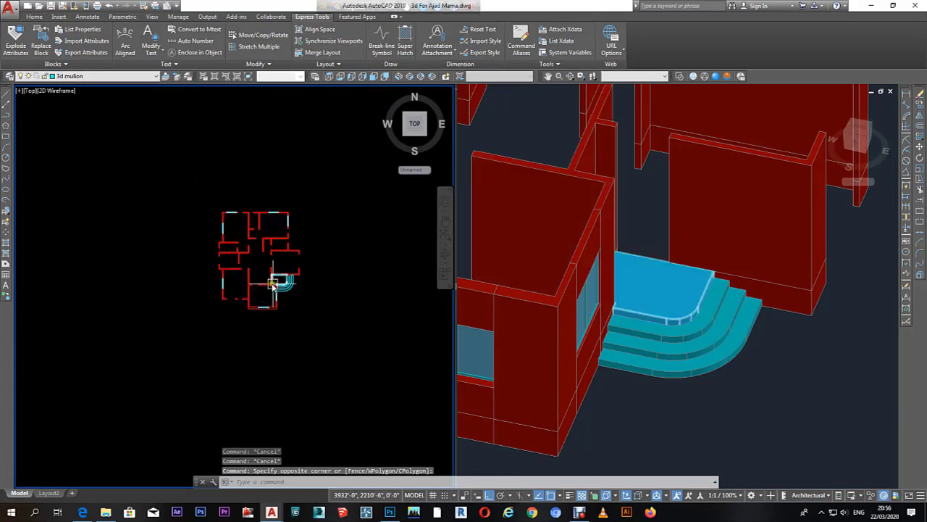
scroll(273, 284, "down", 2)
scroll(275, 288, "up", 1)
scroll(272, 290, "up", 4)
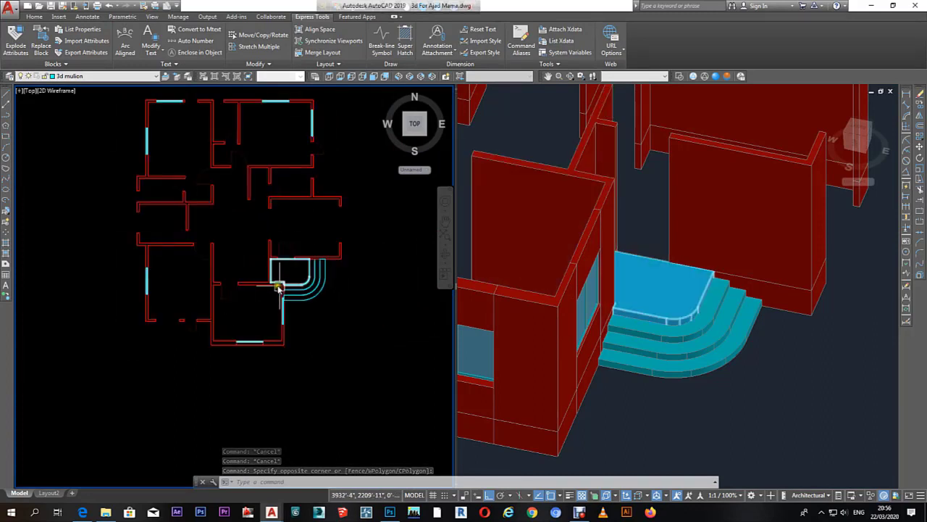
key("Escape")
left_click(369, 328)
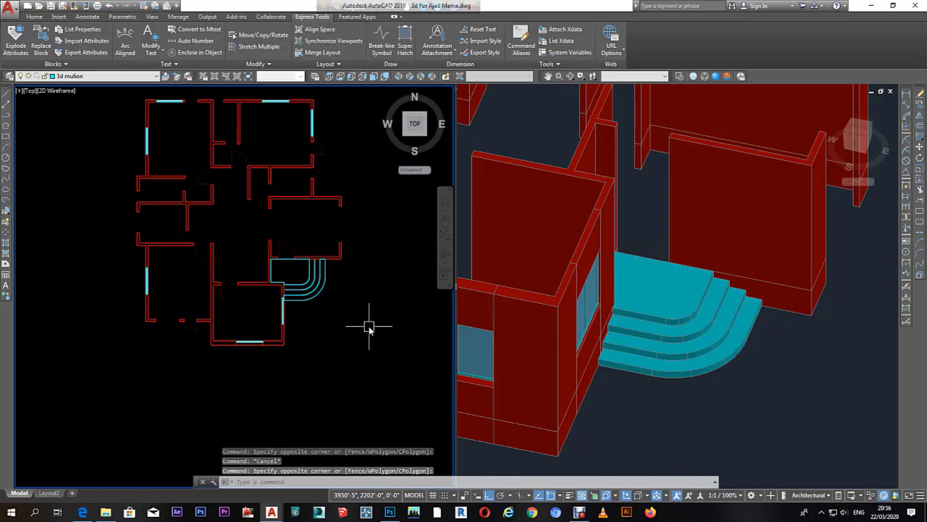
Step: Turn all hidden layers back on with LAYON
key("Escape")
left_click(714, 347)
middle_click_drag(722, 370, 677, 368)
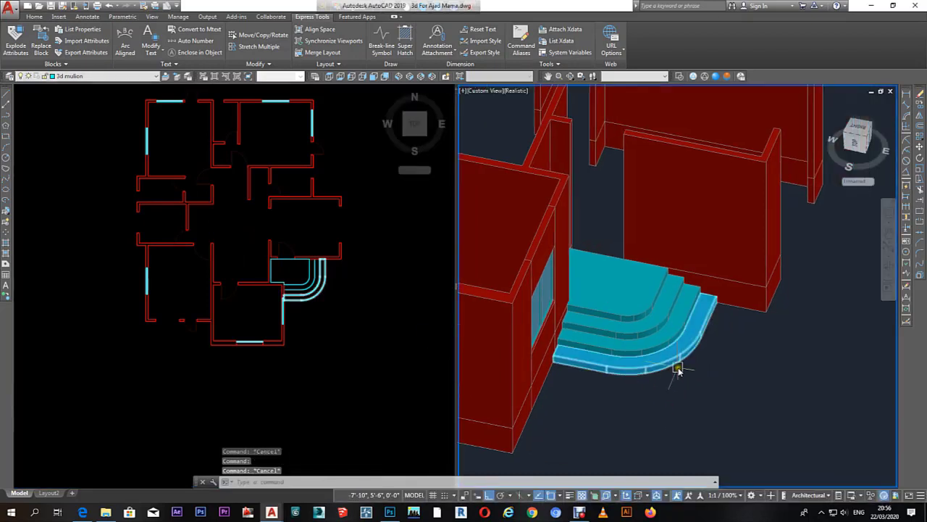
type("1layon")
key("Return")
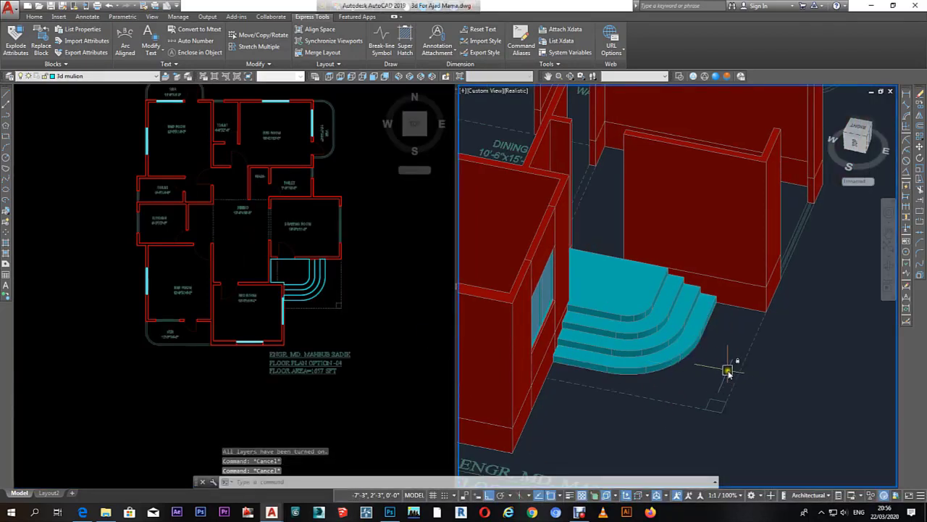
Step: Draw a small square at the outer corner of the entrance steps in Top view
middle_click_drag(715, 370, 659, 380)
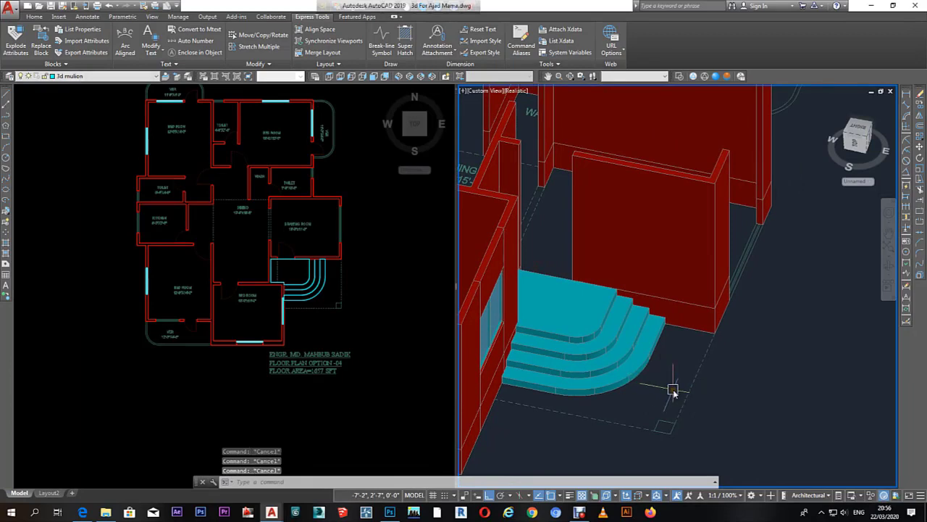
type("rec")
key("Return")
scroll(671, 435, "up", 3)
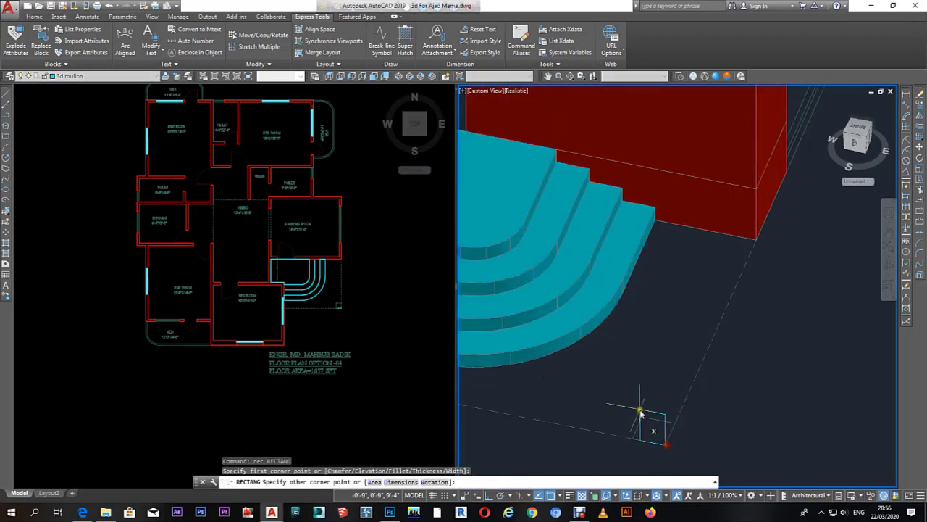
key("Escape")
key("Escape")
key("Escape")
left_click(193, 369)
scroll(338, 305, "up", 3)
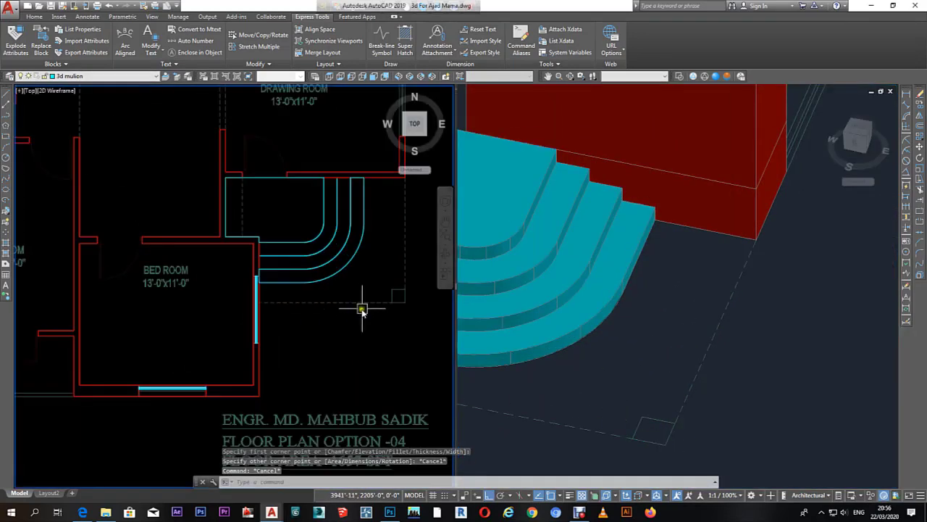
scroll(304, 310, "up", 2)
type("rec")
key("Return")
scroll(293, 309, "up", 4)
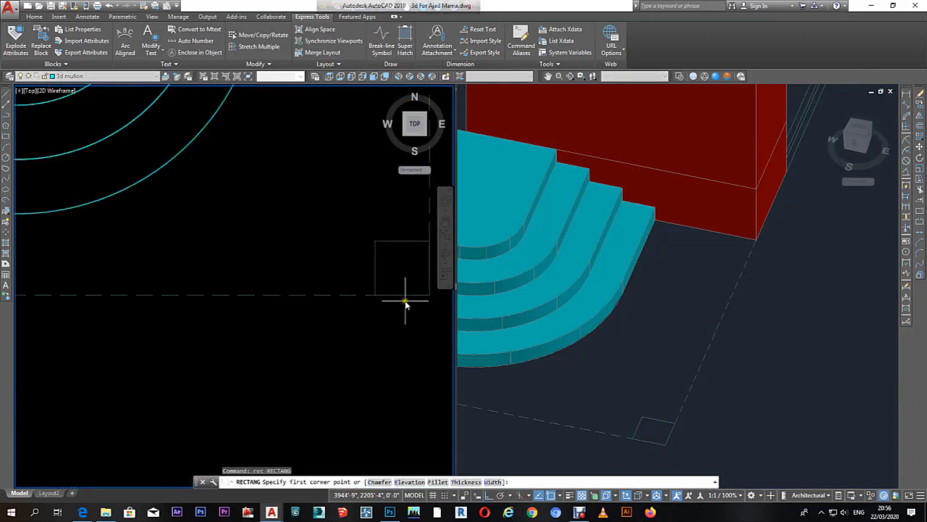
middle_click_drag(405, 302, 300, 321)
left_click(323, 310)
left_click(269, 259)
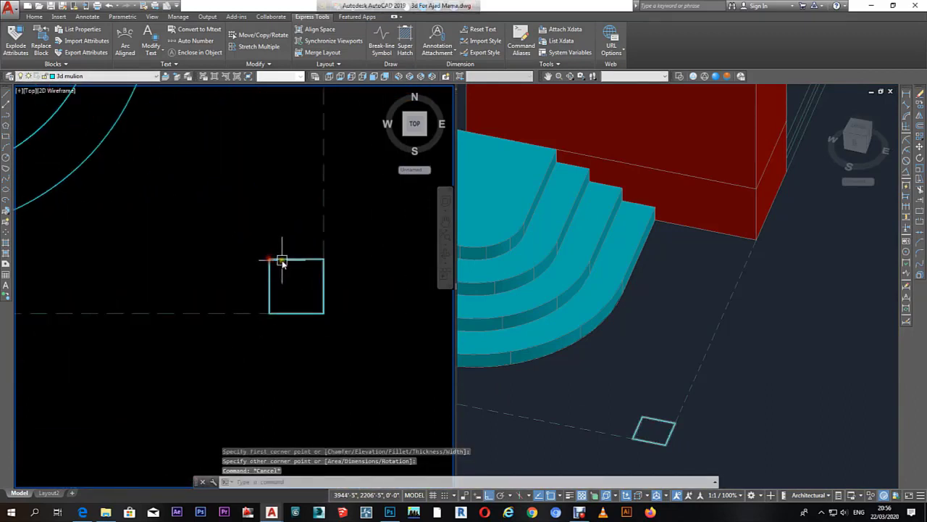
Step: Extrude the square into a column reaching the top of the walls
left_click(610, 362)
left_click(636, 375)
type("xt")
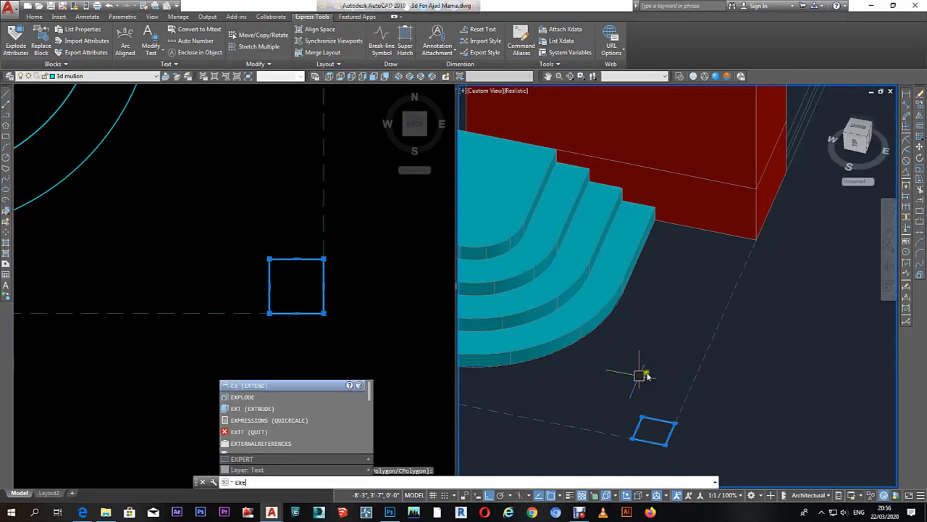
key("Return")
scroll(647, 375, "down", 3)
scroll(625, 276, "up", 2)
scroll(558, 310, "up", 3)
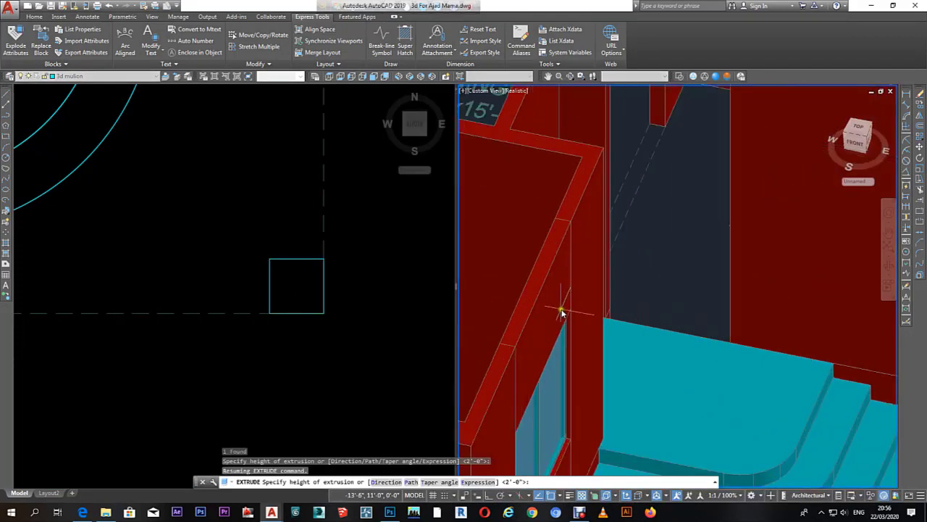
scroll(575, 316, "up", 2)
left_click(563, 308)
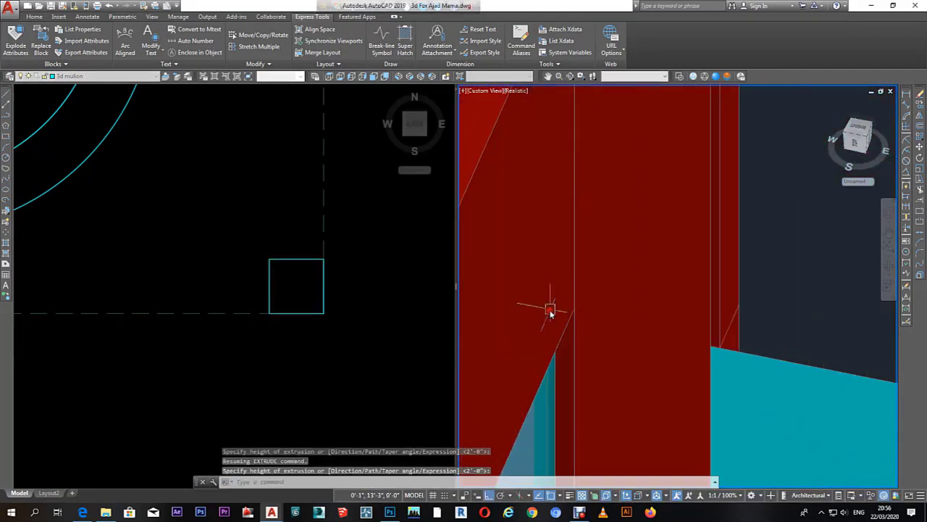
scroll(543, 290, "down", 4)
scroll(536, 273, "down", 3)
key("Escape")
key("Escape")
key("Escape")
Step: Back in Top view, begin a rectangle for the canopy outline
left_click(343, 316)
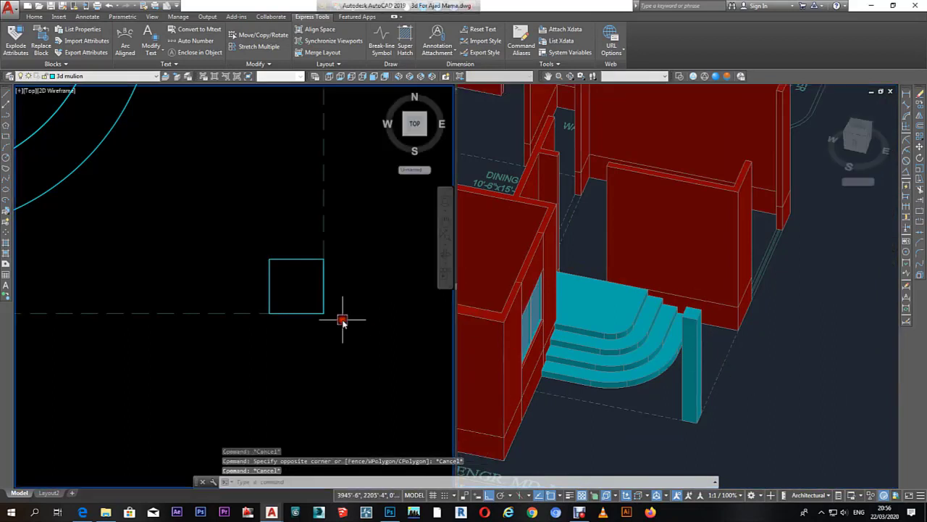
scroll(345, 315, "down", 3)
type("rec")
key("Return")
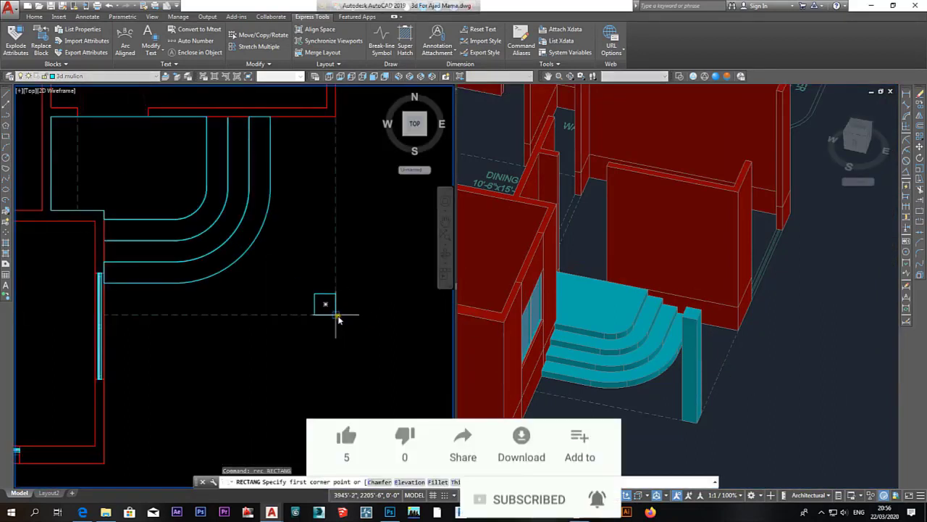
Step: Draw a rectangle outline over the curved entrance steps and column
middle_click_drag(279, 288, 303, 338)
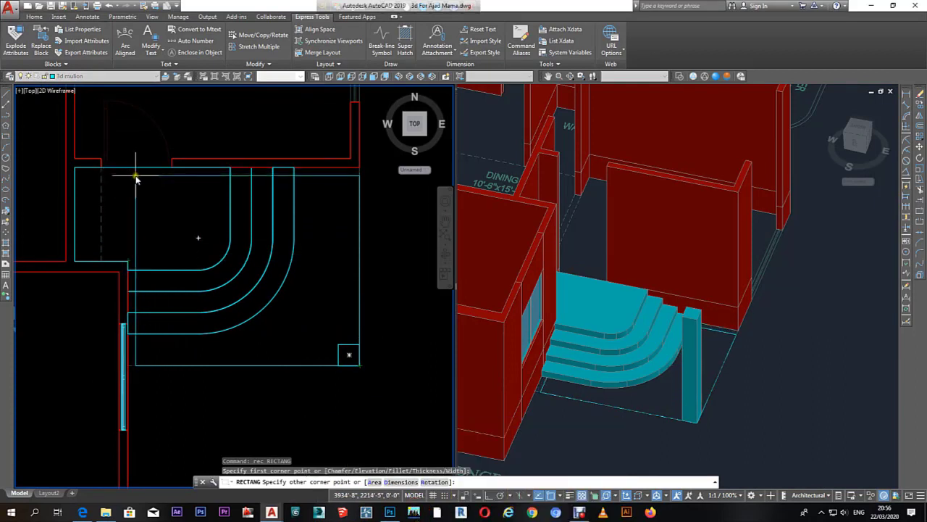
left_click(136, 178)
left_click(125, 205)
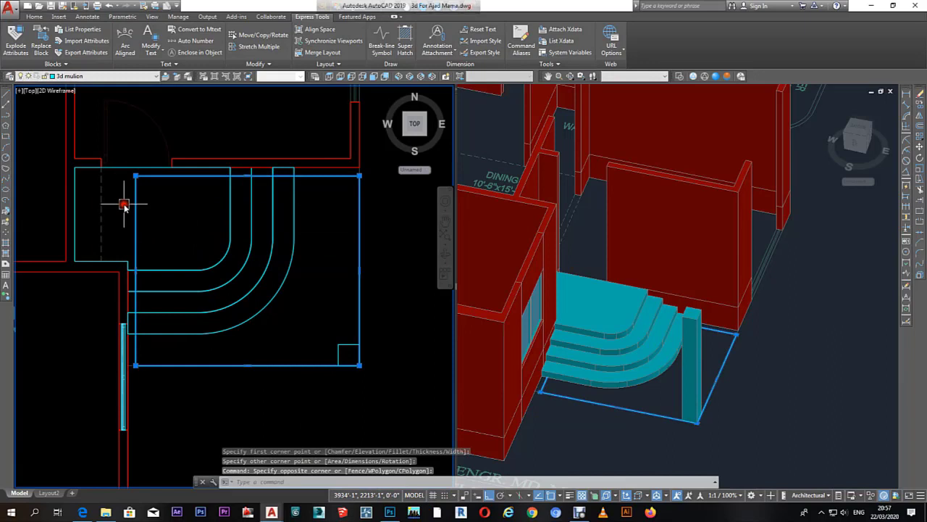
Step: Stretch the rectangle's top and left edges out to the wall lines
left_click(247, 176)
scroll(249, 168, "up", 5)
left_click(254, 161)
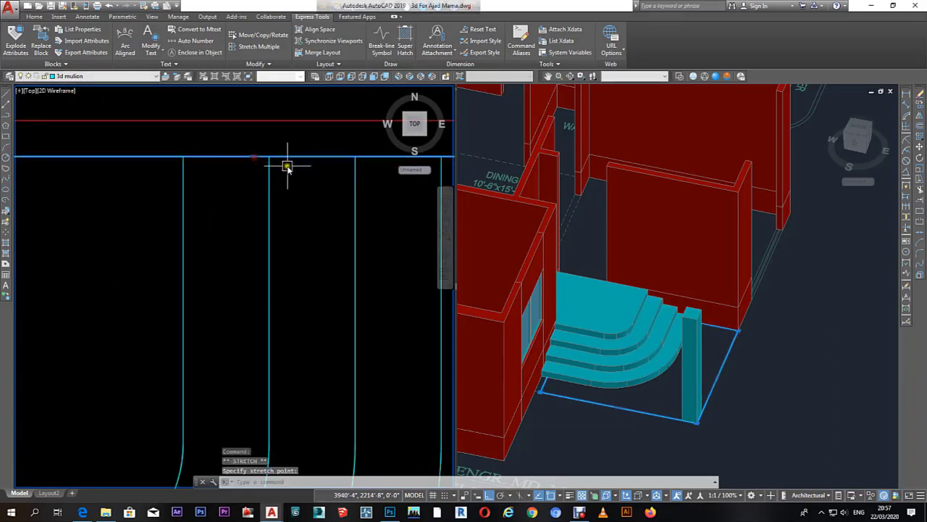
scroll(254, 207, "down", 5)
scroll(215, 239, "up", 2)
scroll(200, 250, "up", 3)
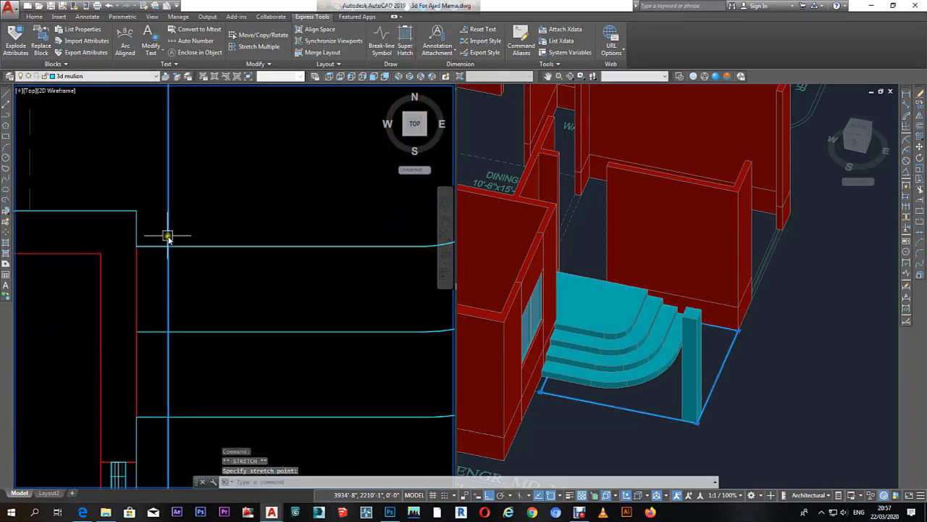
left_click(137, 233)
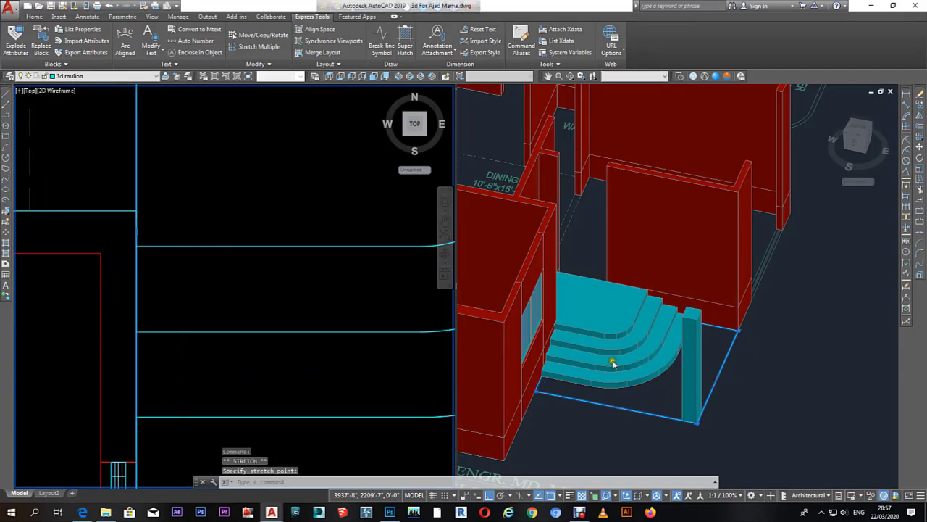
Step: Move the canopy outline up to wall-top height
middle_click_drag(559, 384, 537, 373, "shift")
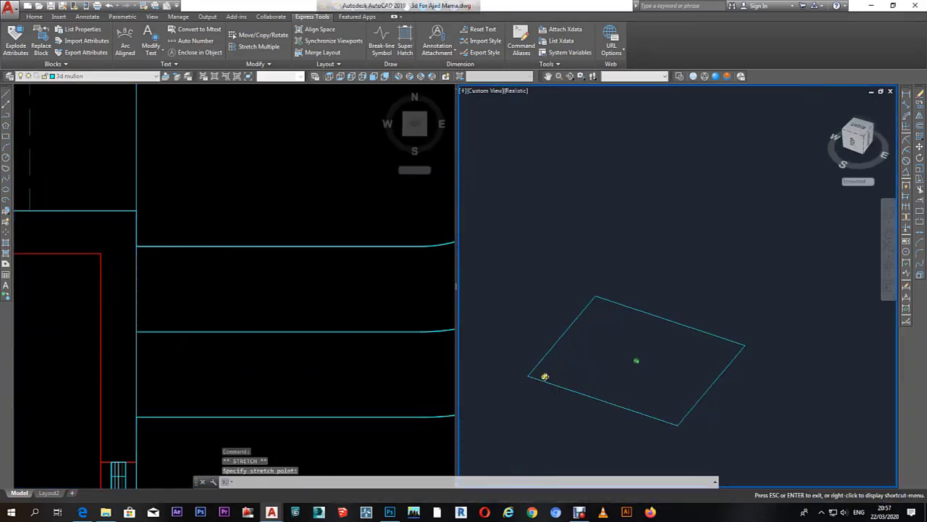
scroll(537, 372, "up", 3)
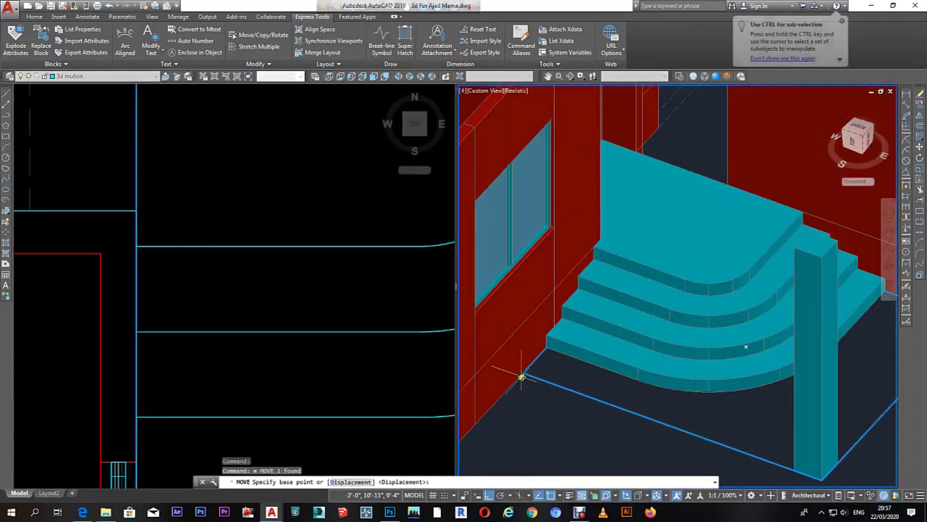
type("m")
key("Return")
left_click(527, 353)
scroll(527, 354, "up", 5)
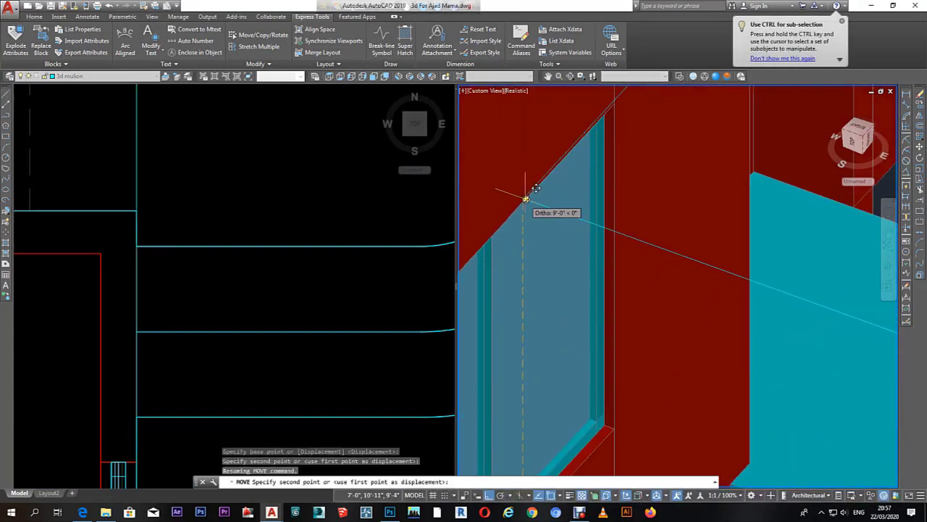
scroll(524, 202, "down", 2)
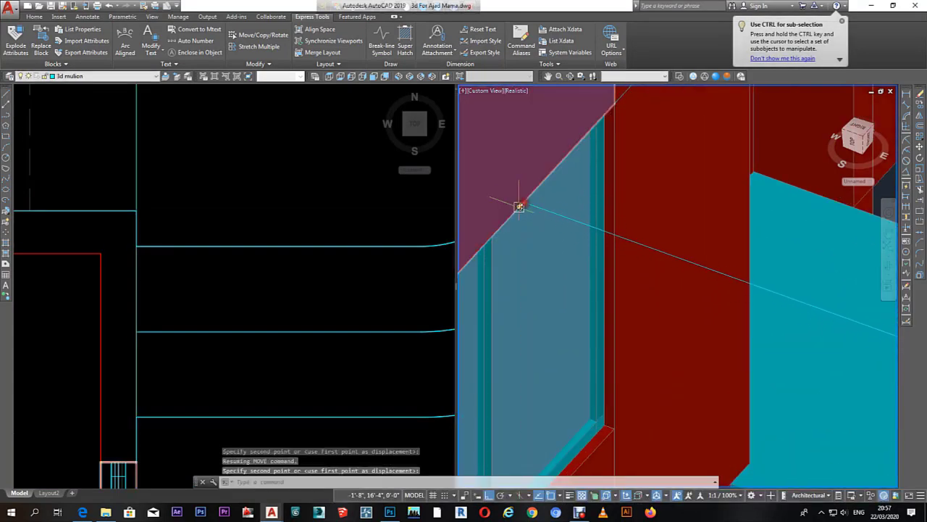
scroll(517, 207, "down", 4)
key("Escape")
key("Escape")
Step: Extrude the raised outline 5 units into the canopy slab
type("e")
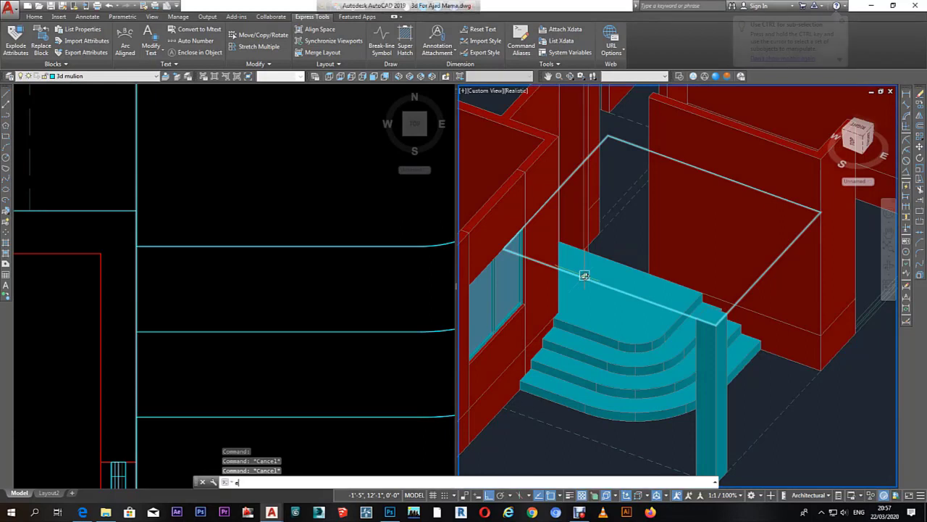
type("x")
left_click(744, 290)
right_click(742, 290)
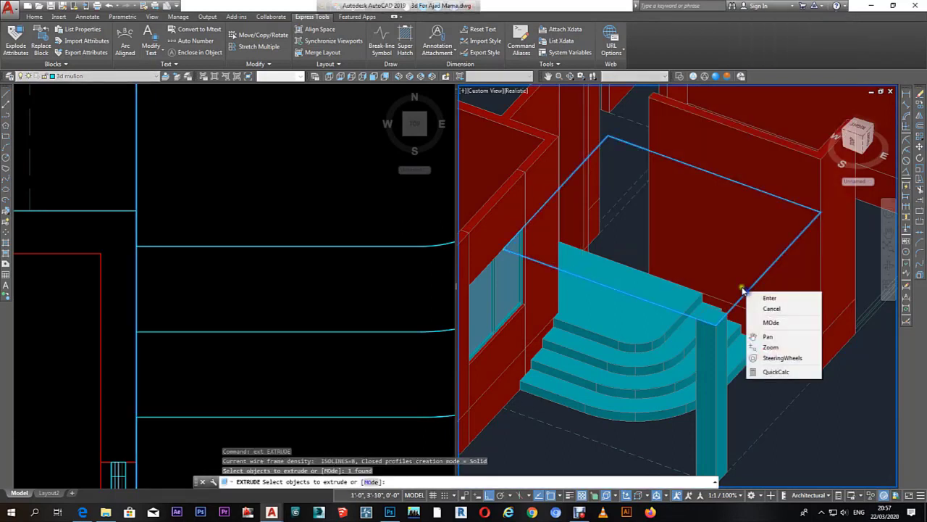
left_click(769, 297)
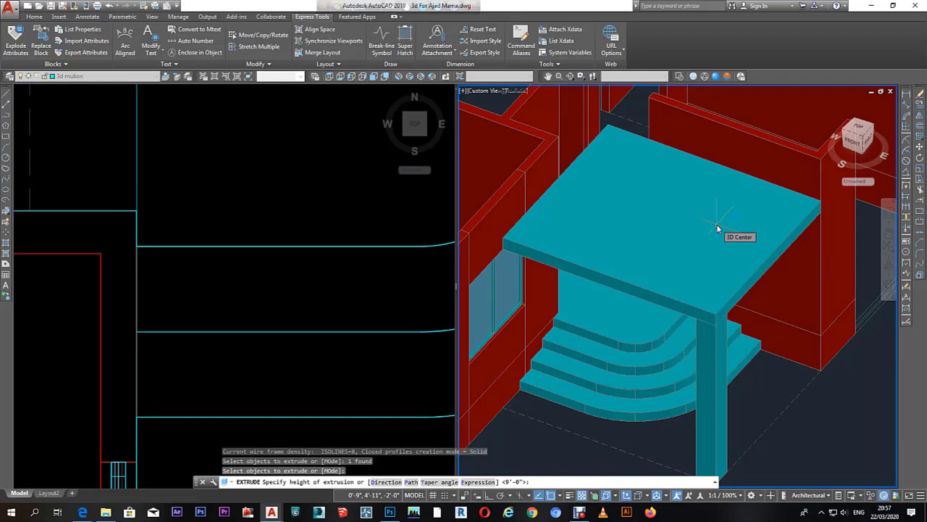
type("s")
key("Return")
key("Escape")
key("Escape")
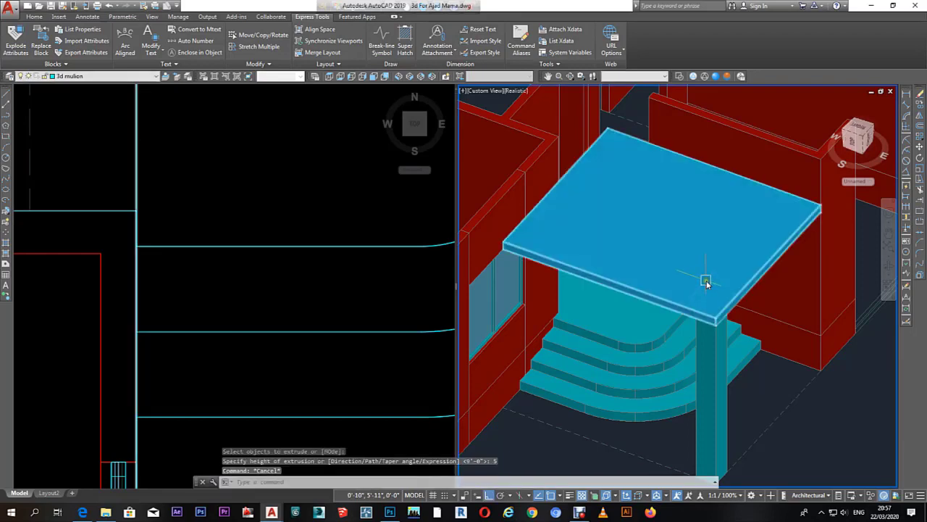
Step: Orbit around the model to inspect the canopy and the rooms
scroll(774, 334, "down", 3)
middle_click_drag(772, 366, 729, 282, "shift")
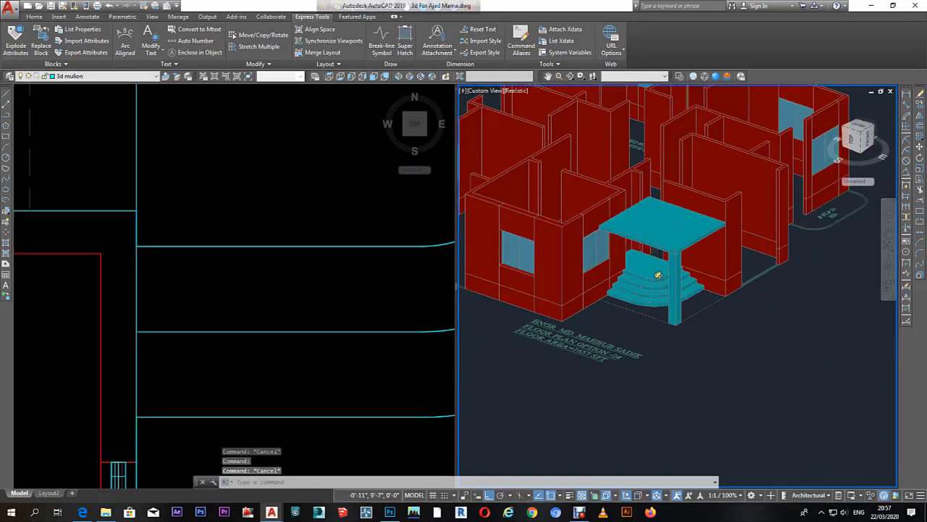
middle_click_drag(656, 269, 843, 257, "shift")
scroll(781, 253, "up", 3)
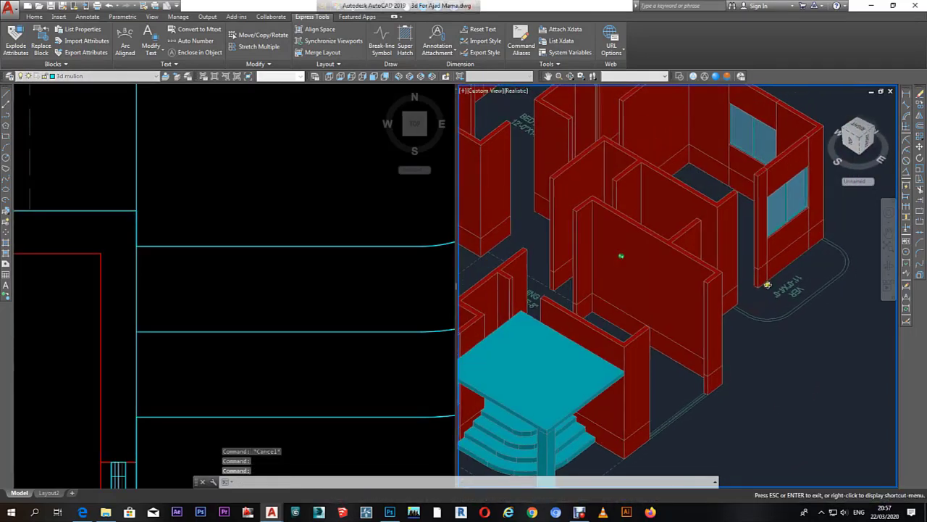
scroll(770, 273, "down", 1)
middle_click_drag(803, 242, 728, 314, "shift")
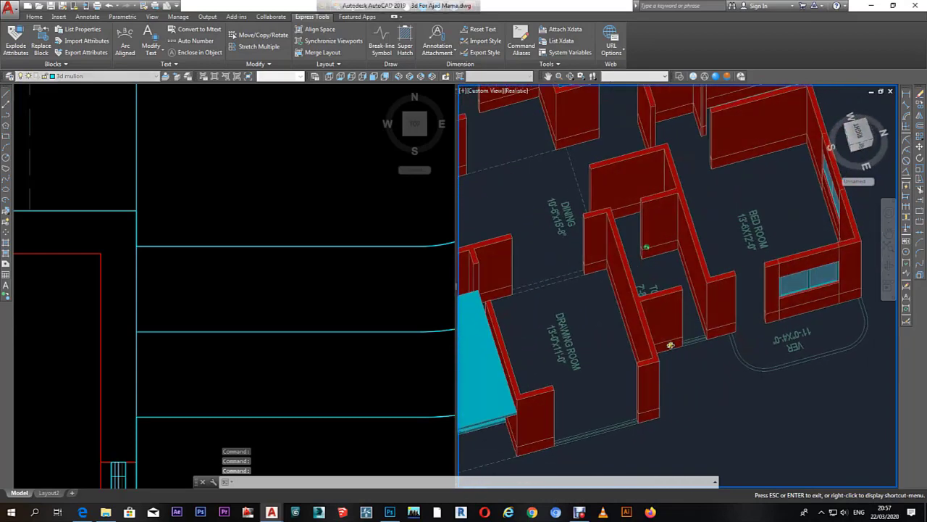
Step: Window-select the bedroom's window mullion and glass assembly in Top view
left_click(749, 315)
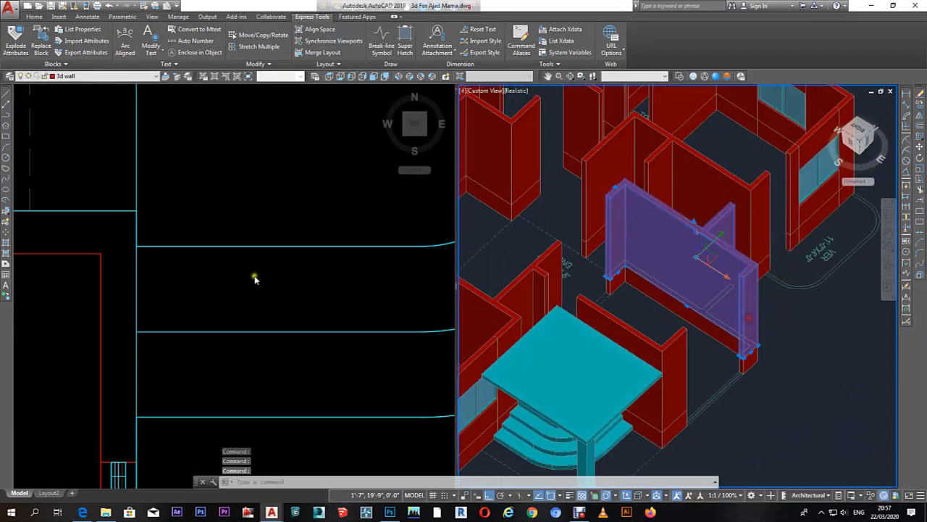
left_click(254, 275)
scroll(275, 260, "down", 5)
scroll(300, 274, "down", 3)
scroll(304, 250, "up", 6)
key("Escape")
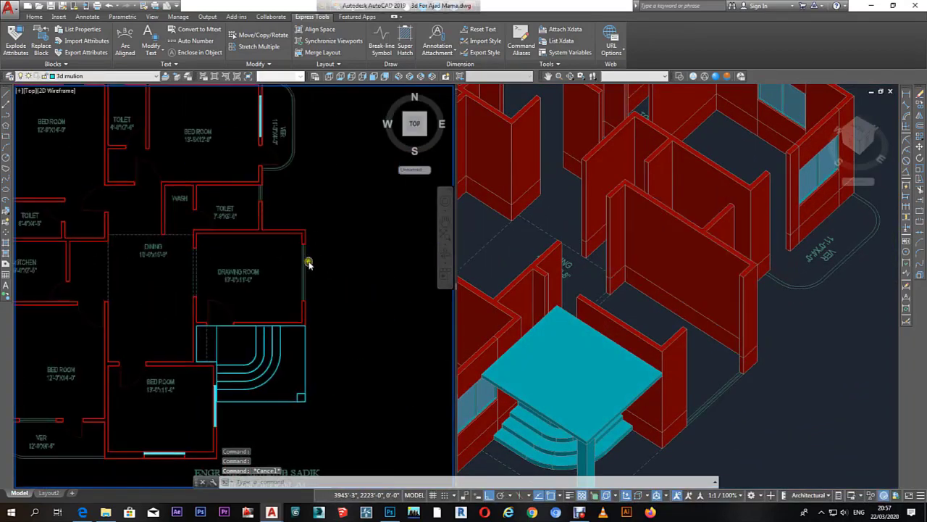
scroll(98, 239, "up", 3)
left_click(94, 257)
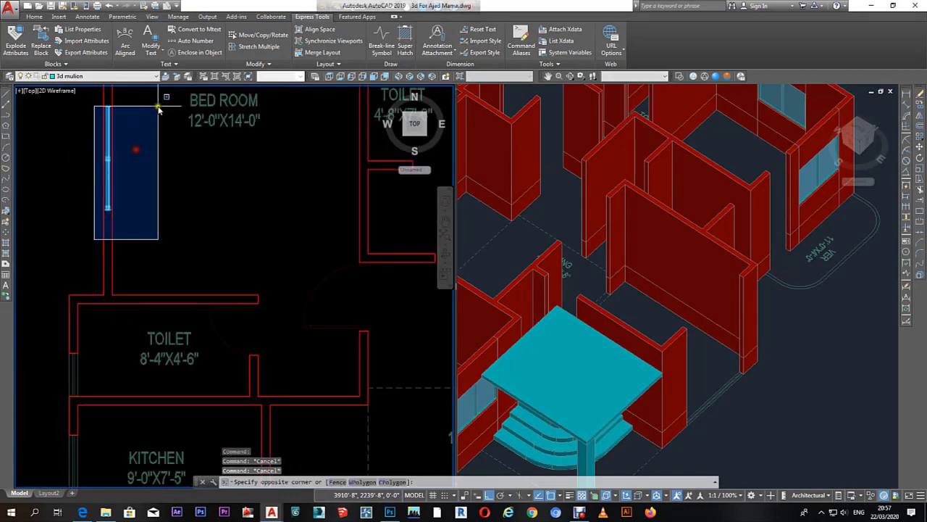
left_click(165, 100)
Step: Copy the mullion assembly to beside the drawing room wall, with ortho off
type("co")
key("Return")
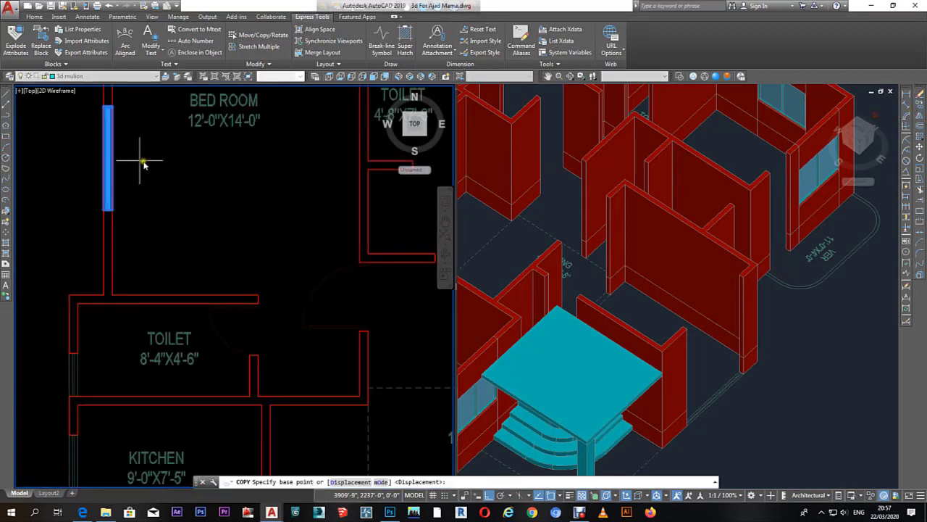
left_click(109, 158)
scroll(263, 259, "down", 5)
scroll(308, 249, "up", 4)
scroll(363, 406, "up", 2)
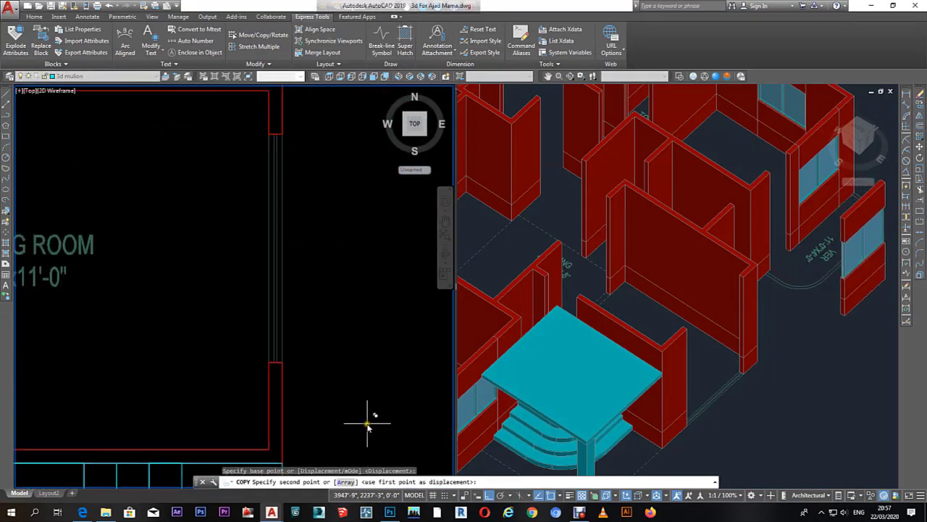
key("F8")
left_click(346, 282)
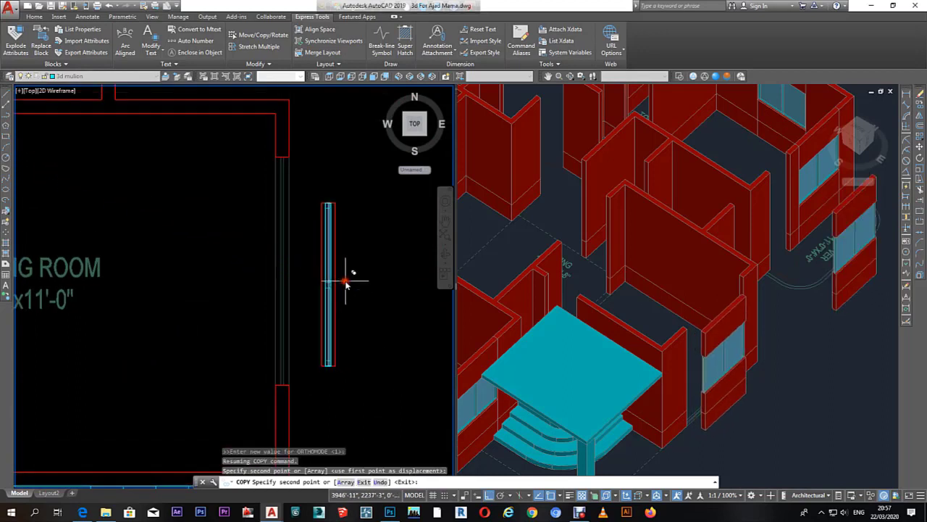
key("Return")
Step: Draw a reference line near the drawing room wall opening
type("l")
key("Return")
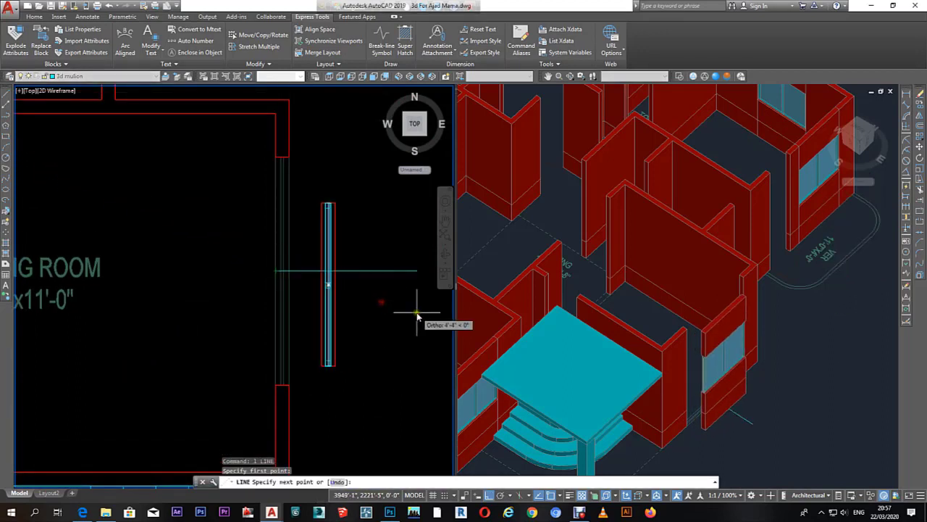
left_click(417, 313)
right_click(417, 313)
left_click(426, 329)
Step: Move the copied mullion assembly into the drawing room's wall opening
left_click(329, 340)
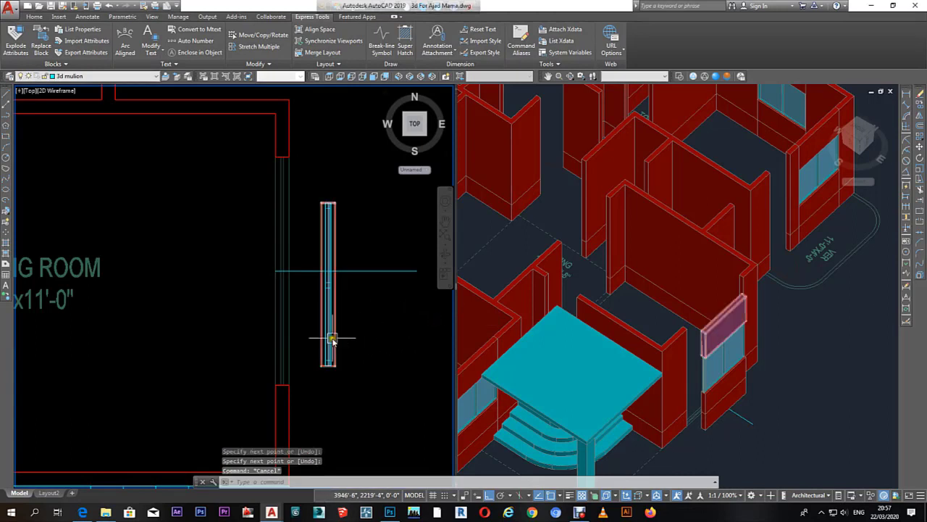
left_click(360, 196)
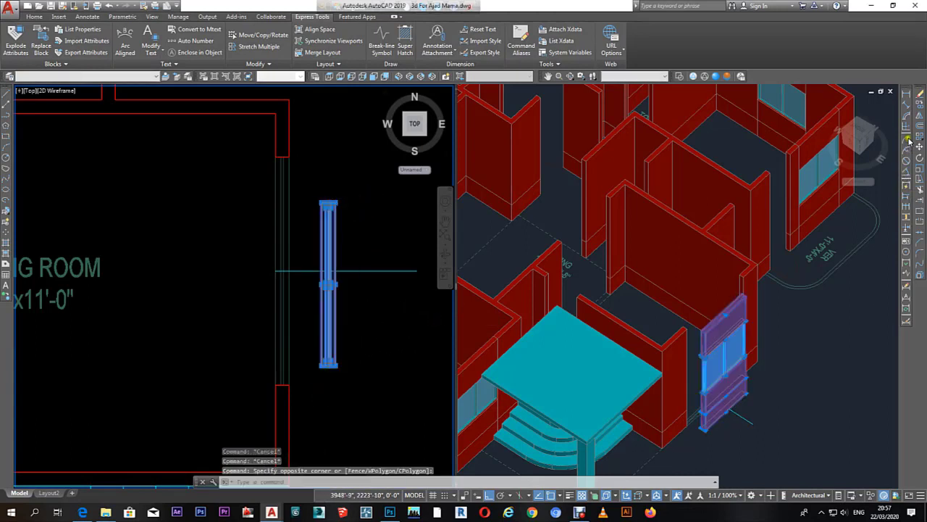
left_click(922, 155)
scroll(335, 269, "up", 2)
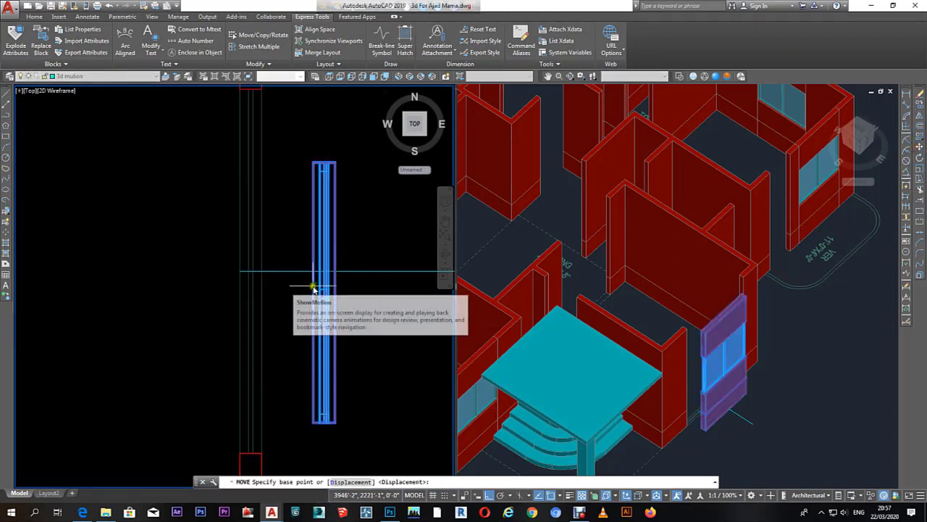
left_click(313, 294)
left_click(243, 271)
key("Escape")
key("Escape")
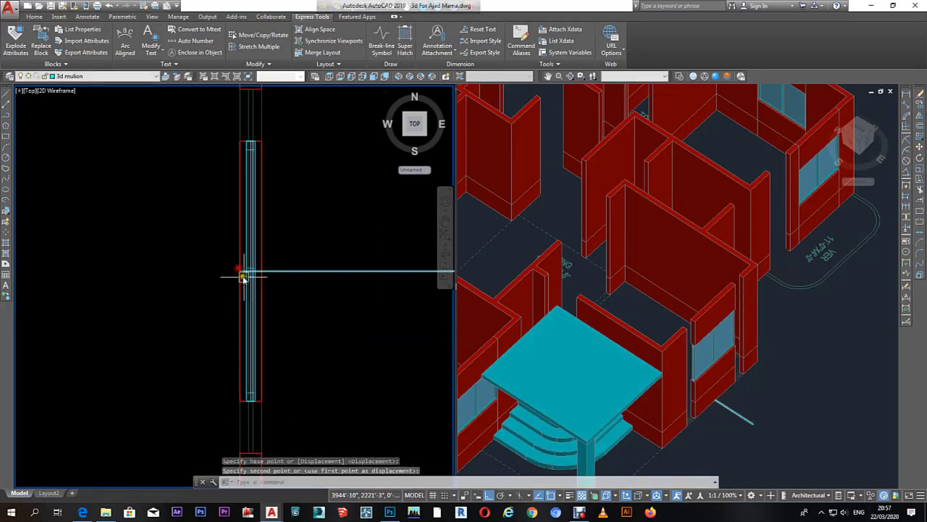
left_click(777, 433)
scroll(714, 400, "up", 3)
scroll(666, 271, "up", 3)
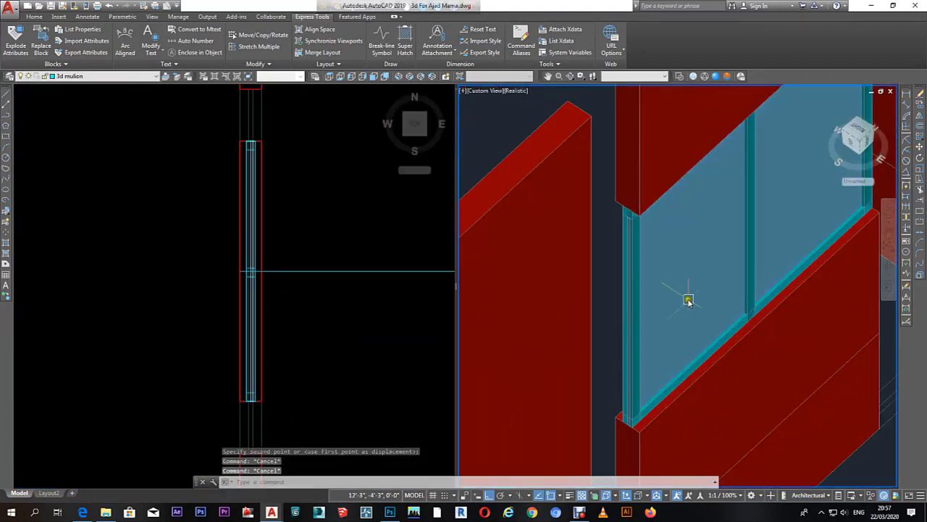
Step: Measure from the wall corner to the mullion, then cancel the measurement
left_click(249, 308)
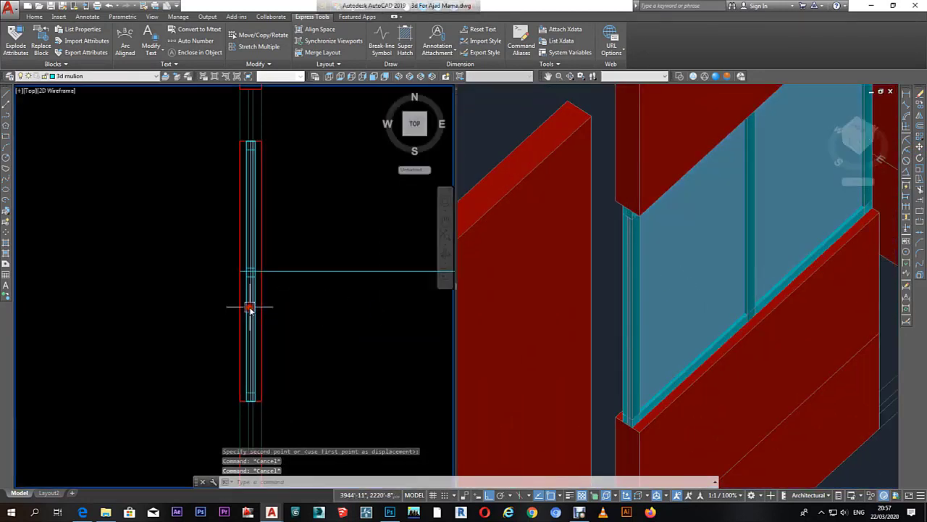
left_click(906, 97)
middle_click_drag(265, 139, 299, 265)
left_click(301, 212)
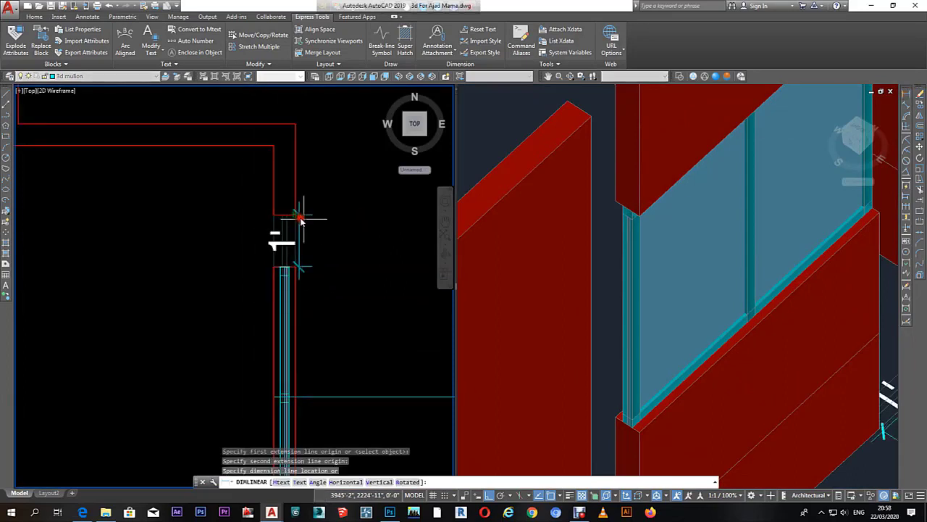
scroll(302, 218, "down", 3)
right_click(311, 231)
key("Escape")
scroll(306, 252, "up", 4)
Step: Move the mullion's top piece 12 units up
left_click(284, 244)
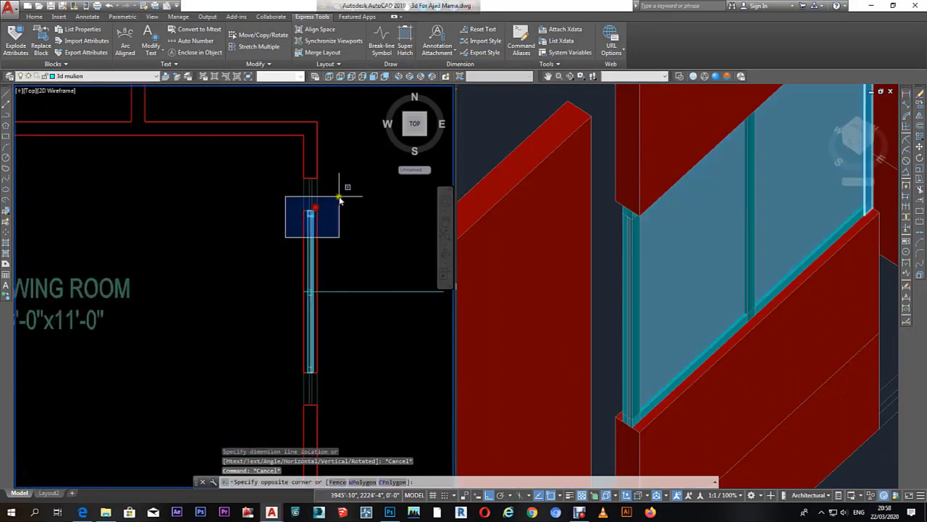
left_click(346, 189)
type("m")
key("Return")
left_click(369, 259)
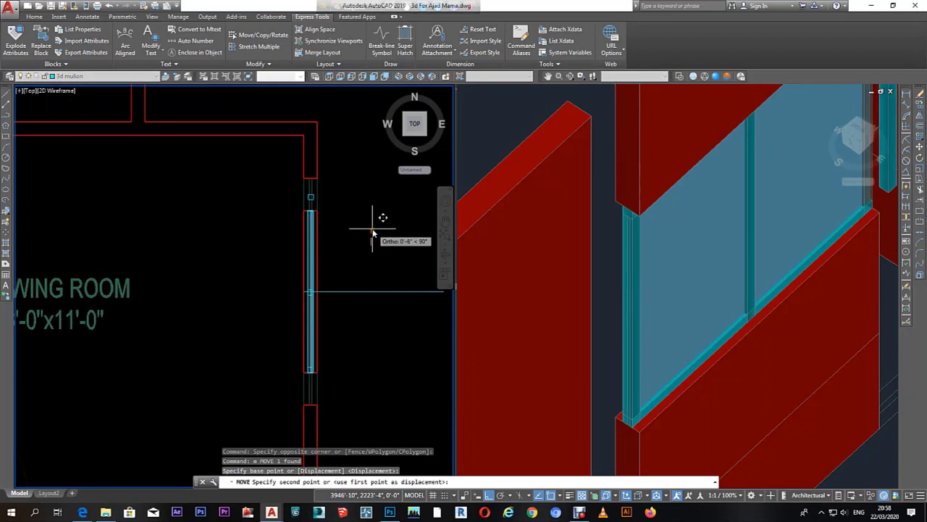
type("12")
key("Return")
Step: Move the mullion's bottom piece 12 units down
left_click(286, 343)
left_click(339, 381)
right_click(340, 383)
left_click(362, 336)
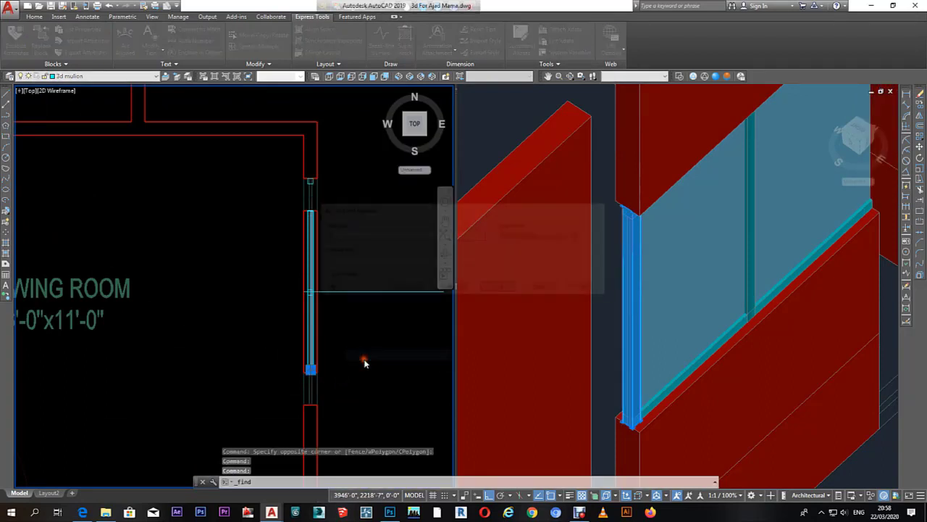
key("Escape")
key("Escape")
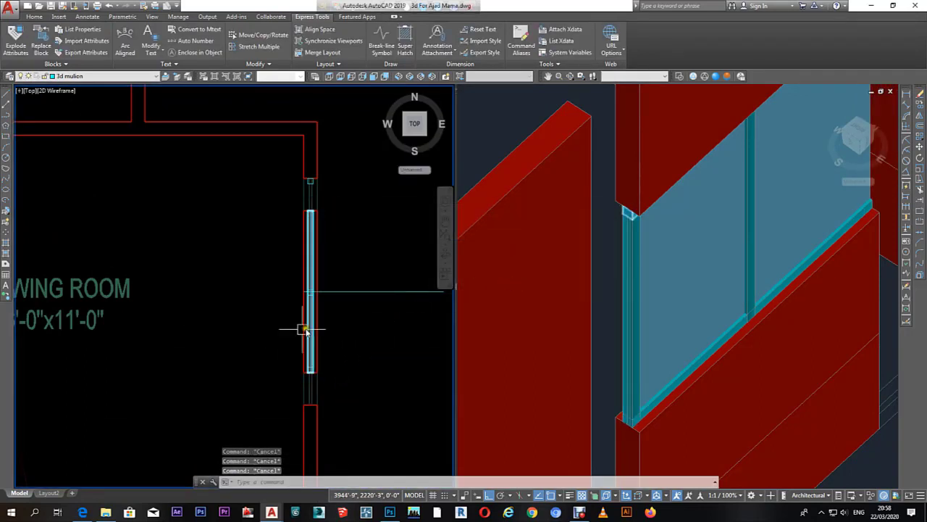
left_click(355, 396)
left_click(355, 390)
type("m")
key("Return")
left_click(374, 331)
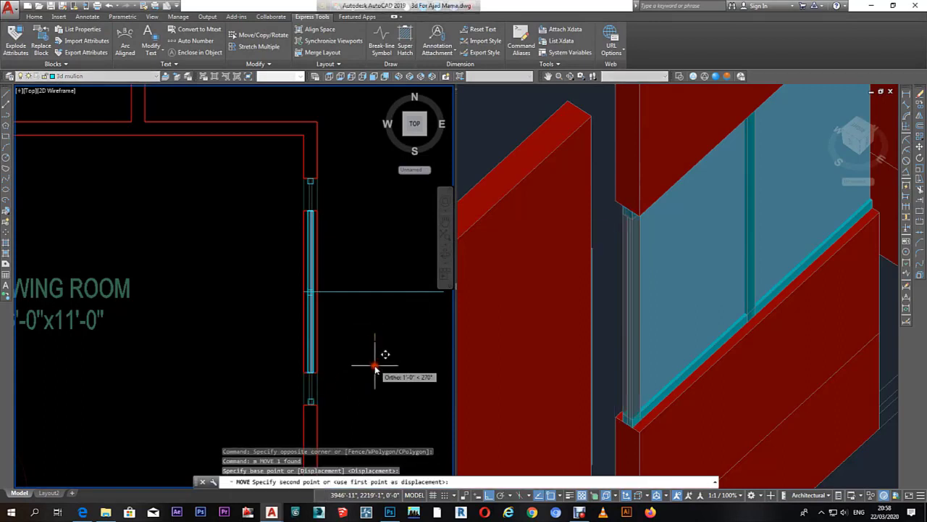
type("2")
key("Return")
Step: Begin stretching the mullion end with a crossing selection
left_click(364, 378)
scroll(322, 391, "up", 8)
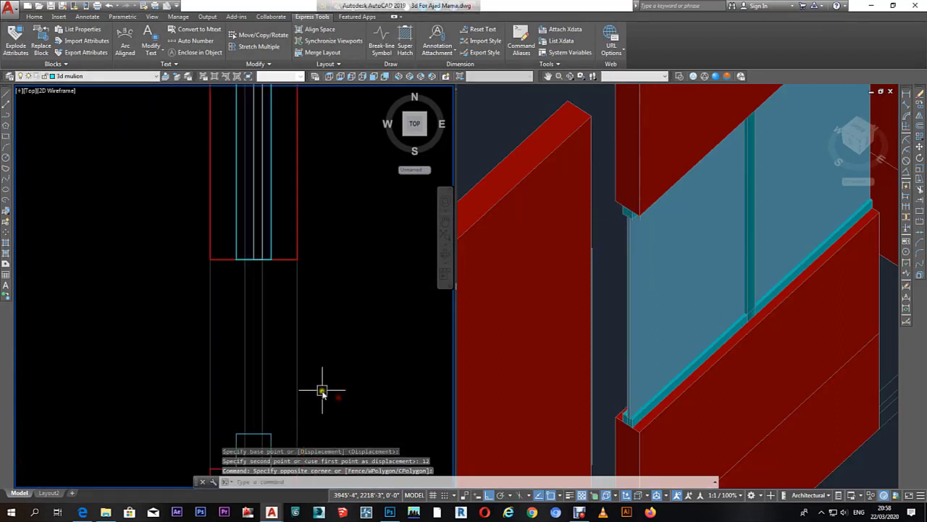
type("s")
key("Return")
left_click(369, 321)
left_click(186, 248)
Step: Grip-stretch the mullion's bottom end by 12 units, then by another 12
left_click(221, 244, "shift")
left_click(192, 283, "shift")
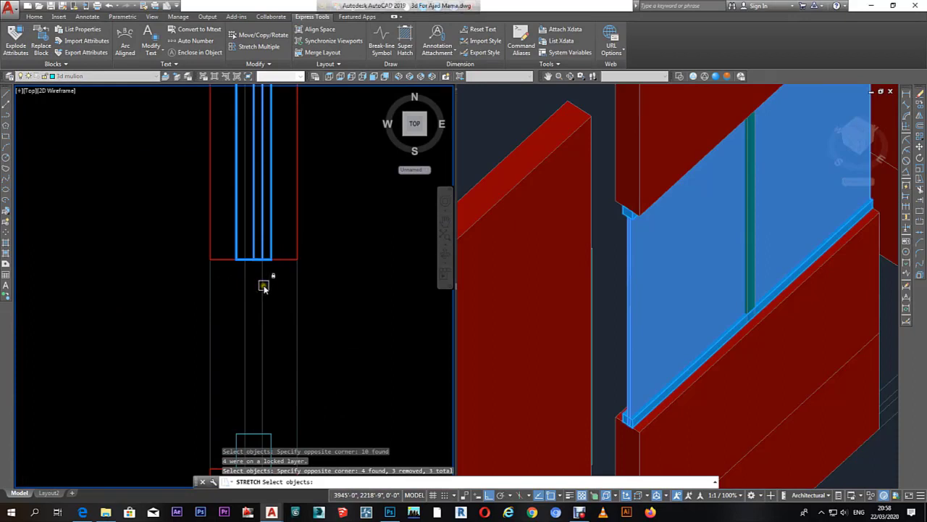
key("Escape")
scroll(265, 268, "up", 2)
left_click(246, 259)
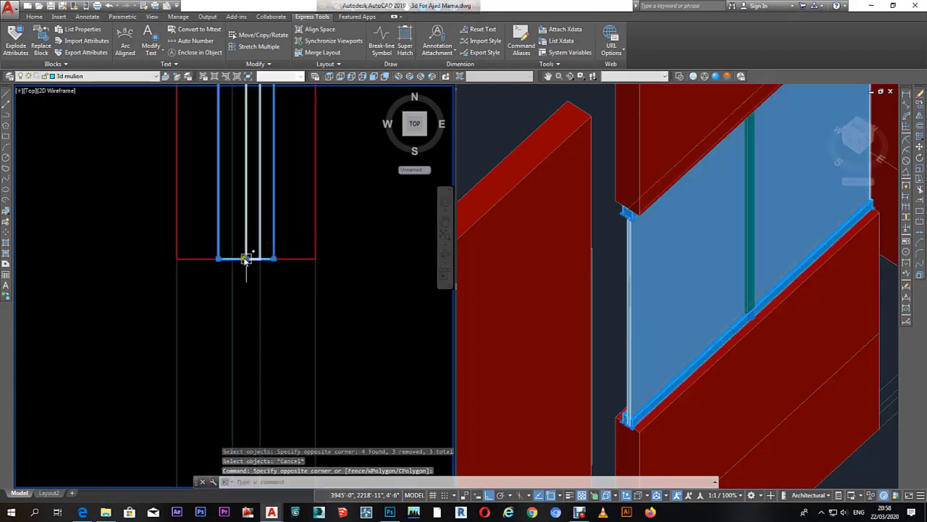
left_click(247, 259)
type("12")
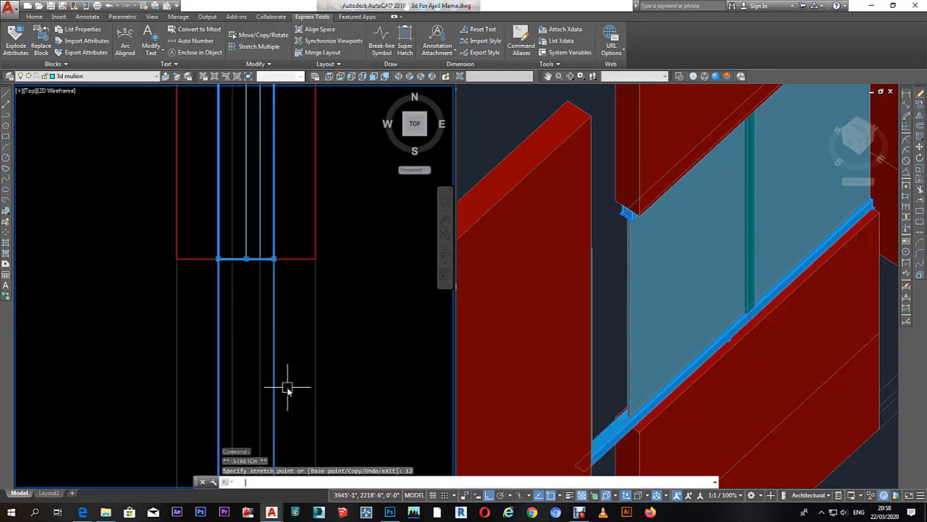
key("Return")
left_click(246, 259)
type("12")
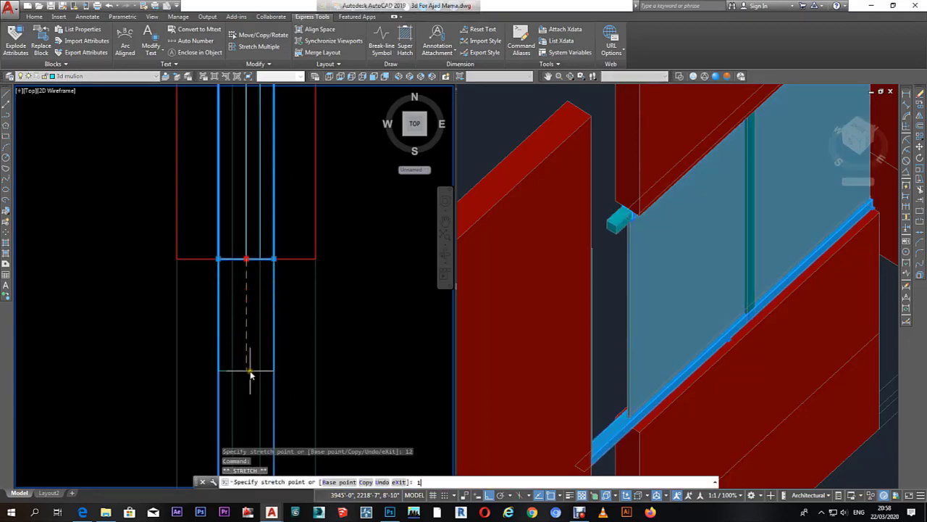
key("Return")
Step: Extend the mullion's top end 12 units with its grip
scroll(257, 262, "down", 2)
scroll(303, 276, "down", 2)
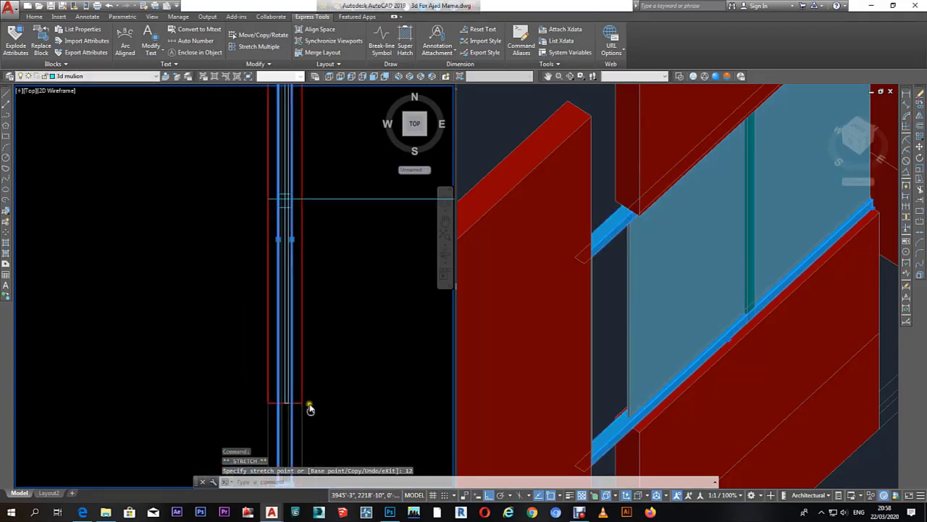
middle_click_drag(310, 406, 316, 316)
scroll(321, 211, "up", 2)
middle_click_drag(321, 210, 284, 325)
scroll(285, 325, "up", 2)
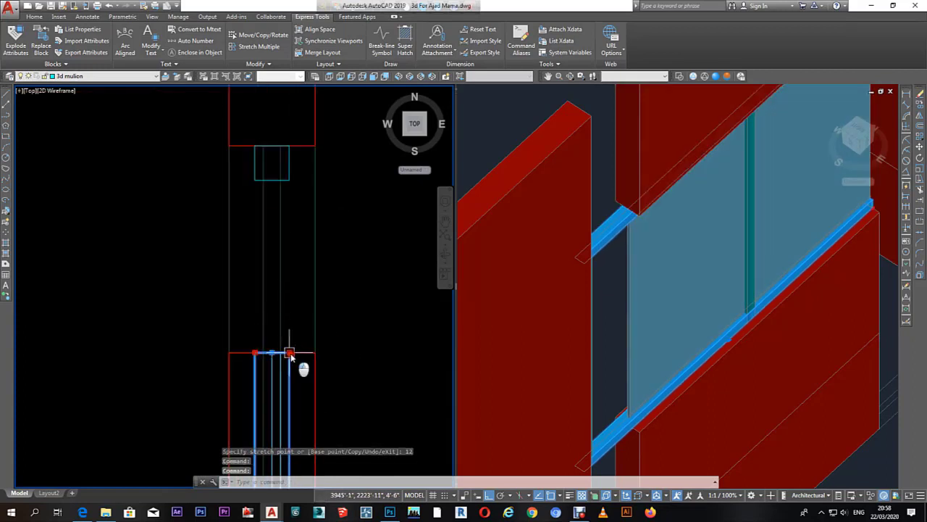
left_click(289, 354)
type("12")
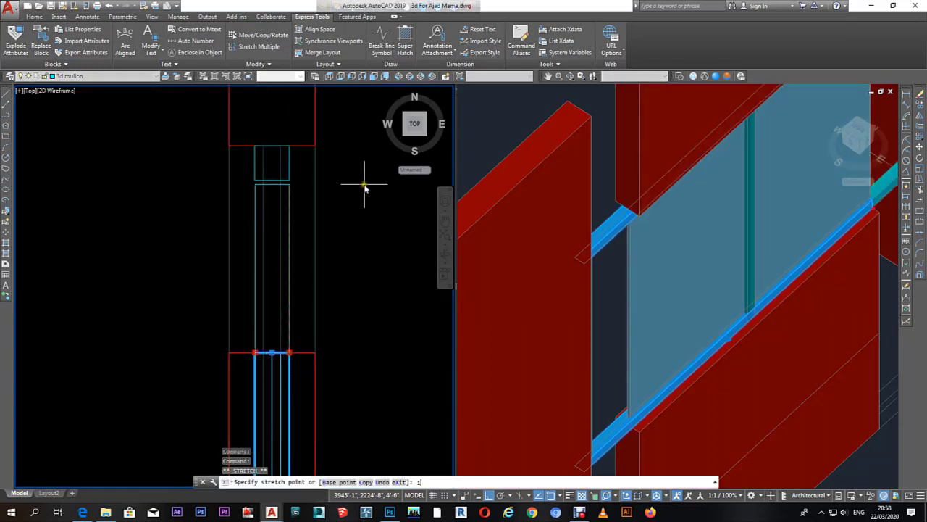
key("Return")
key("Escape")
key("Escape")
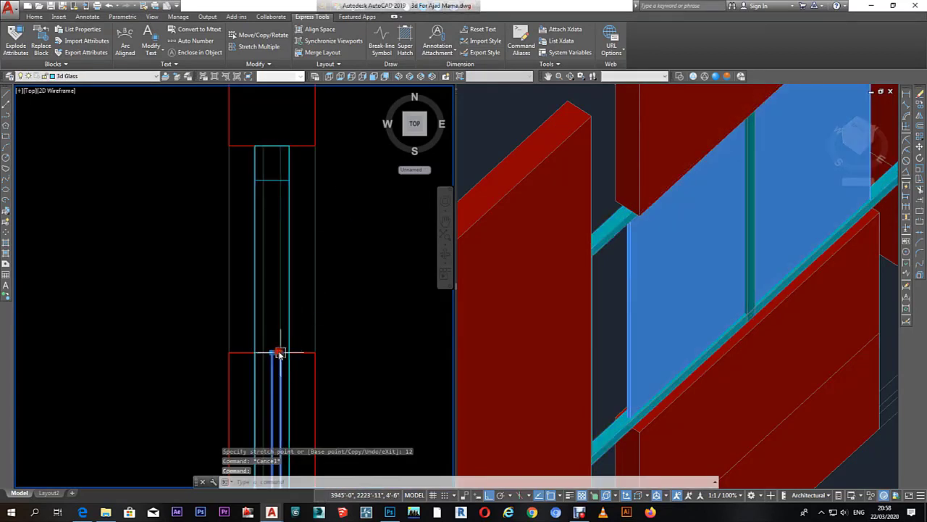
Step: Apply one more 12-unit stretch to the mullion and clear the grips
scroll(276, 352, "up", 2)
scroll(261, 354, "down", 1)
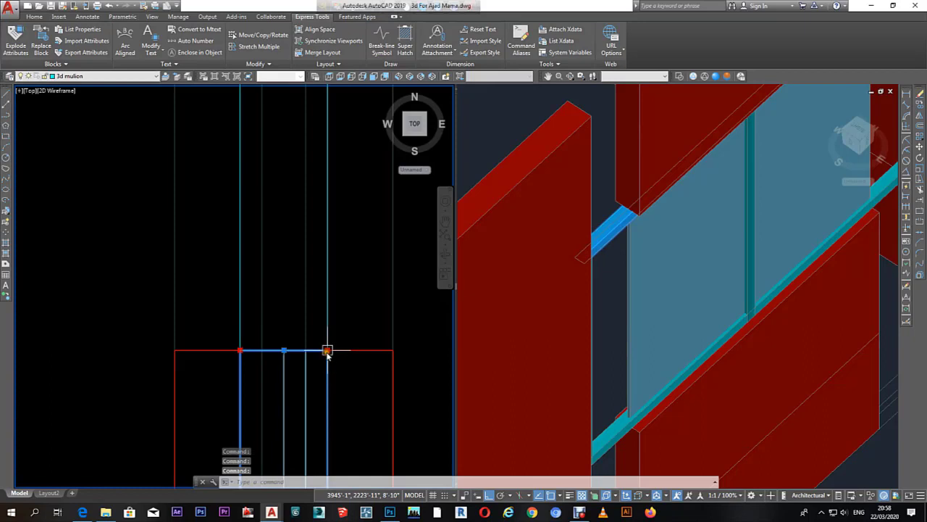
type("12")
key("Return")
key("Escape")
key("Escape")
scroll(374, 269, "down", 3)
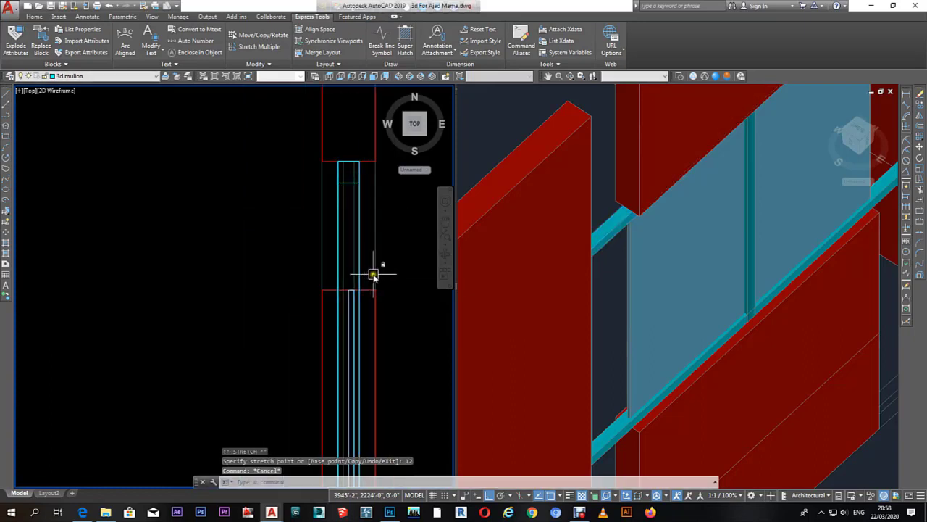
Step: STRETCH a crossing window over the mullion end, excluding extra objects, by 12 units
type("s")
key("space")
left_click(391, 274)
left_click(304, 305)
scroll(392, 292, "up", 3)
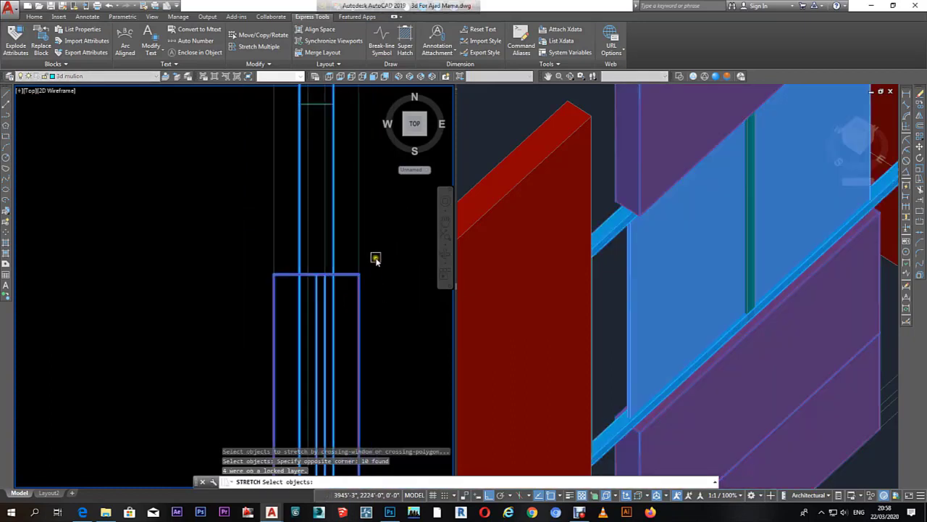
left_click(375, 256, "shift")
left_click(217, 250, "shift")
scroll(263, 269, "down", 3)
key("Return")
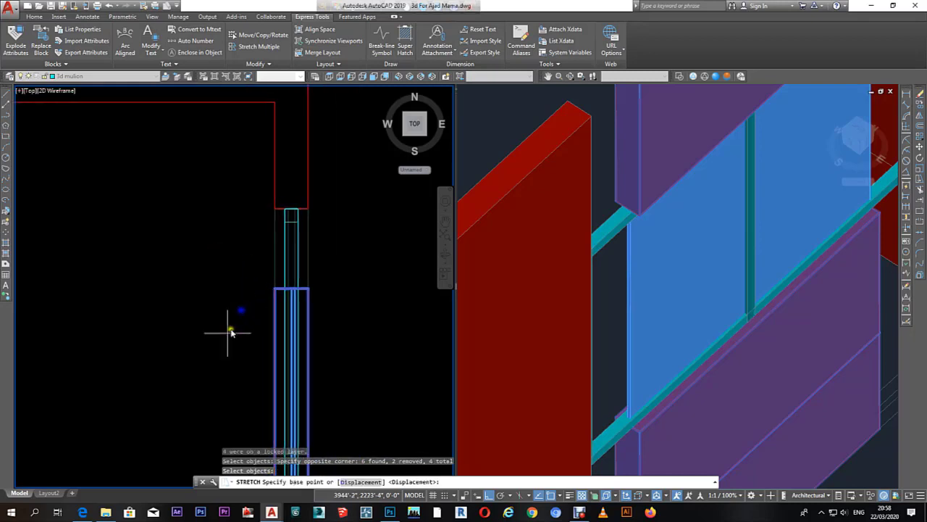
left_click(225, 303)
type("12")
key("Return")
key("Escape")
mouse_move(225, 294)
middle_mouse_down()
mouse_move(352, 265)
mouse_move(342, 296)
mouse_move(358, 251)
mouse_move(351, 274)
middle_mouse_up()
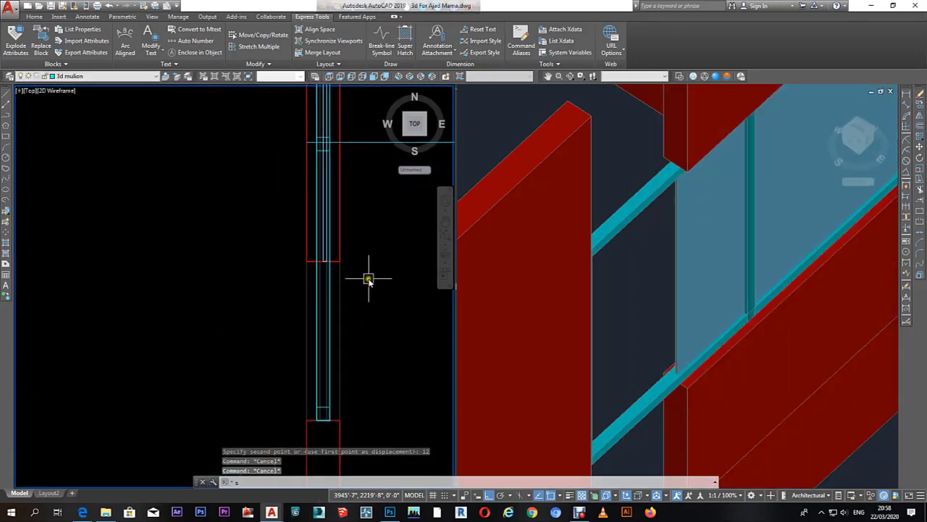
Step: Stretch the mullion end again with another crossing-window STRETCH
key("Return")
left_click(369, 279)
left_click(302, 254)
scroll(361, 254, "up", 2)
left_click(310, 266)
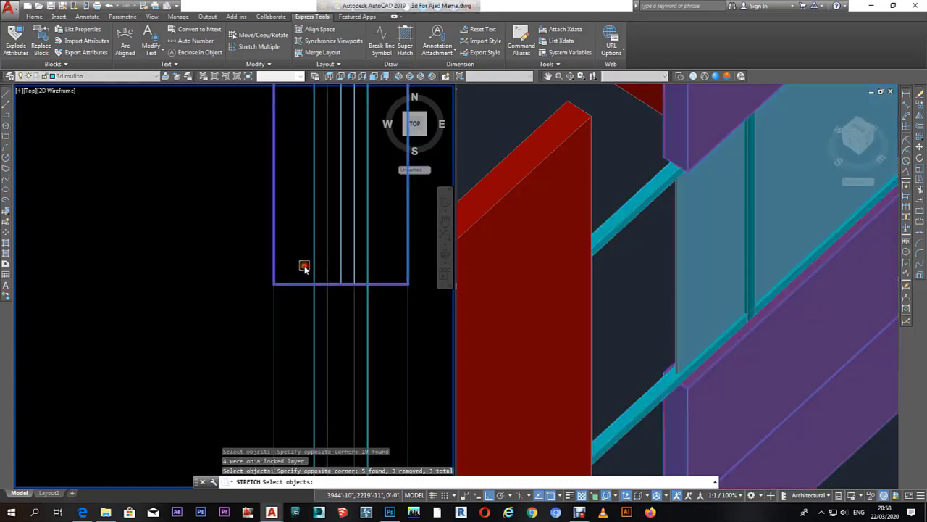
scroll(302, 266, "down", 2)
key("Return")
left_click(264, 274)
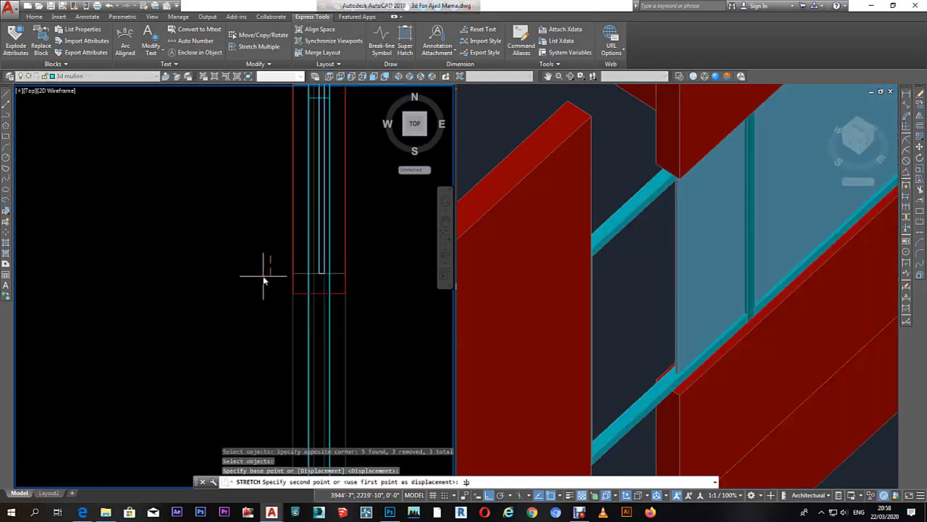
type("2")
key("Return")
key("Escape")
key("Escape")
scroll(268, 259, "down", 2)
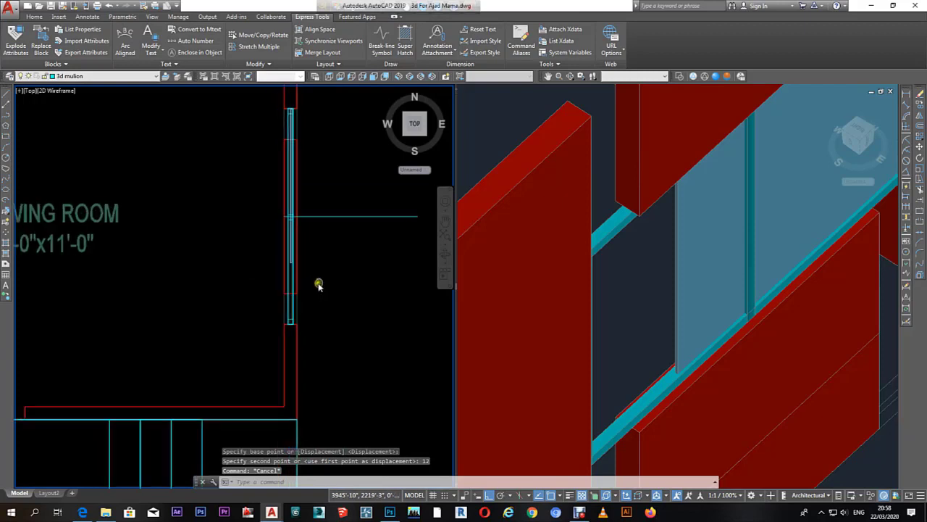
scroll(317, 283, "up", 2)
Step: Grip-stretch the mullion downward to the bottom of the opening
left_click(310, 294)
scroll(282, 247, "up", 2)
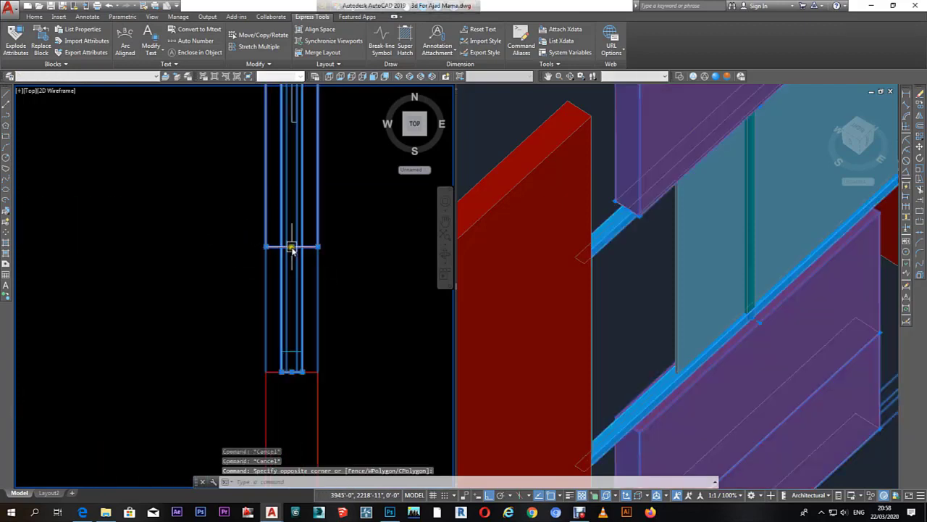
left_click(292, 248)
left_click(291, 247)
left_click(291, 381)
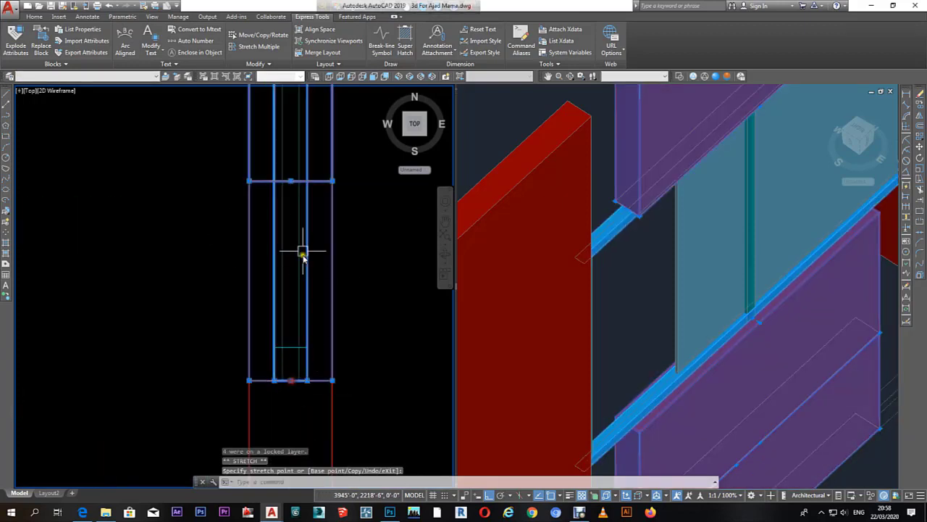
Step: Move the crossbar and stretch its ends so the right end snaps to the top-right corner
left_click(290, 184)
left_click(288, 381)
scroll(325, 294, "down", 5)
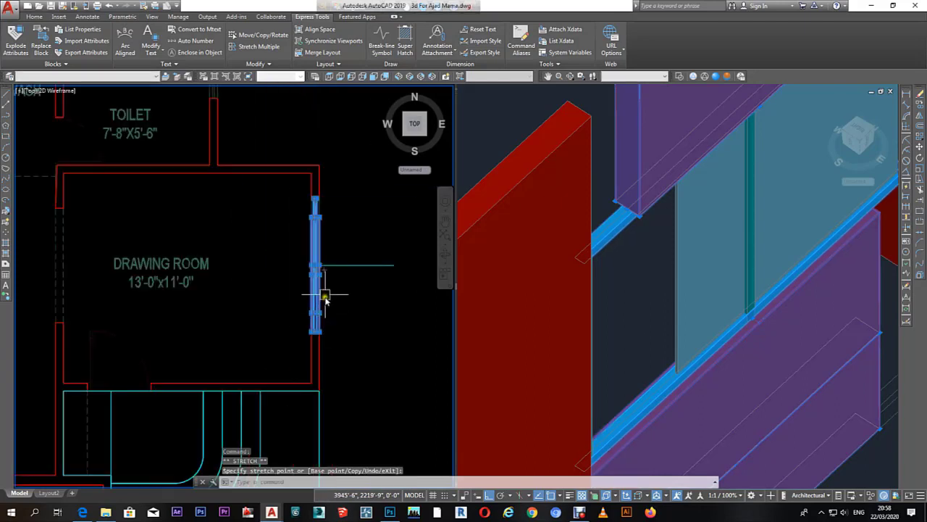
scroll(321, 263, "up", 5)
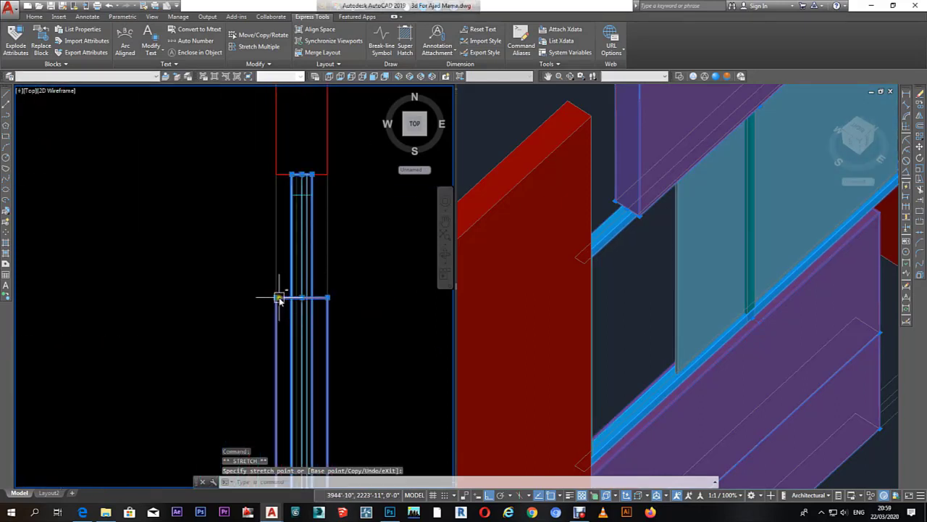
left_click(279, 298)
left_click(328, 298)
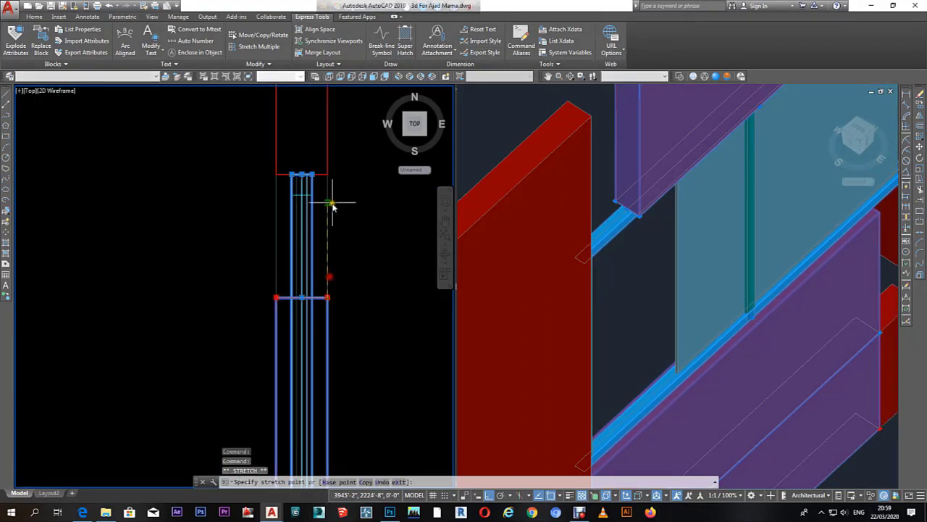
left_click(331, 178)
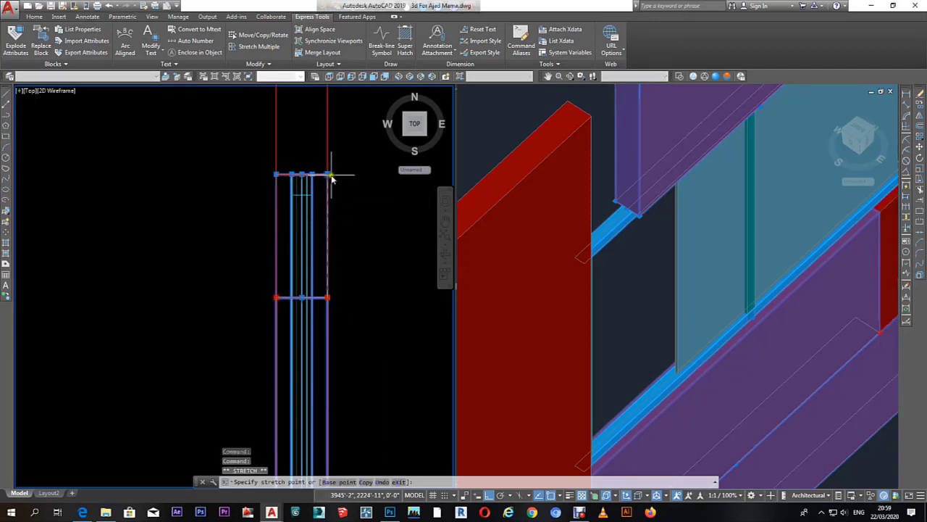
Step: Stretch the panel above the window down to the window top via its midpoint grip in plan
key("Escape")
left_click(630, 301)
scroll(647, 296, "down", 3)
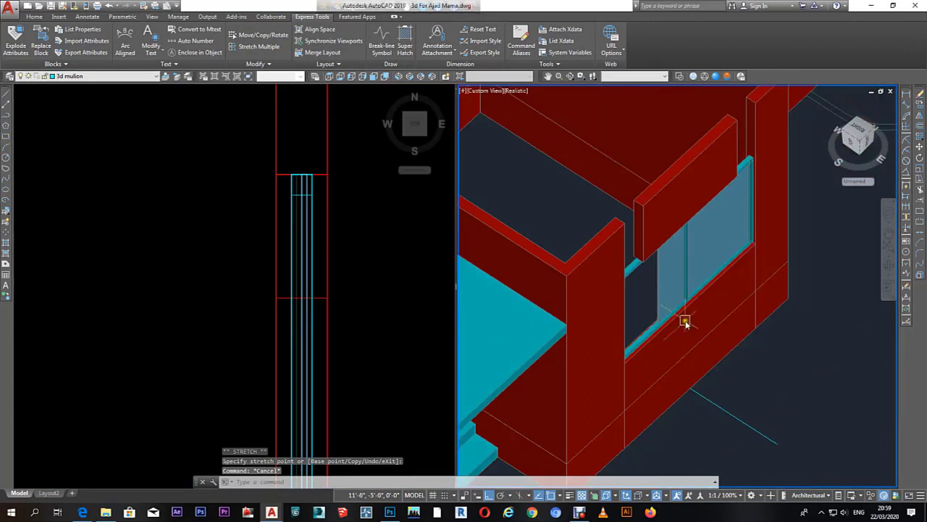
scroll(683, 321, "down", 2)
middle_click_drag(668, 311, 642, 222)
left_click(624, 170)
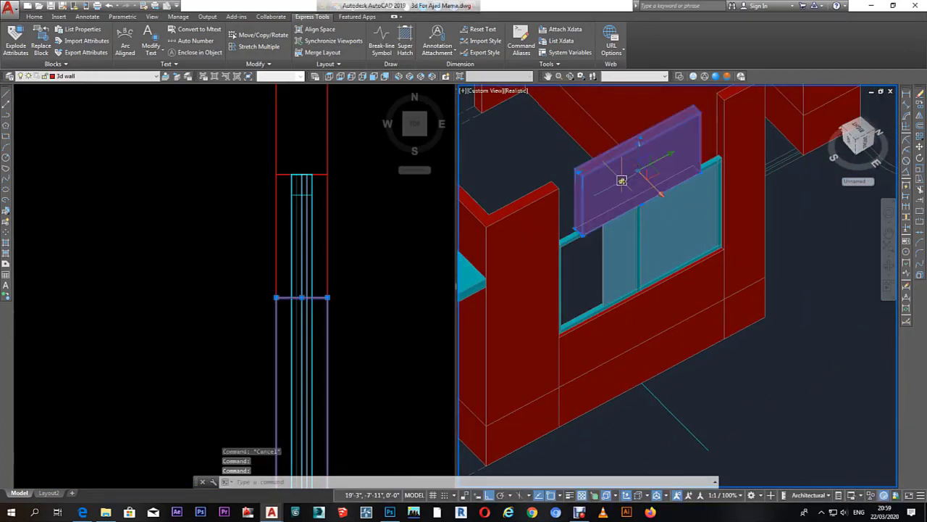
left_click(324, 303)
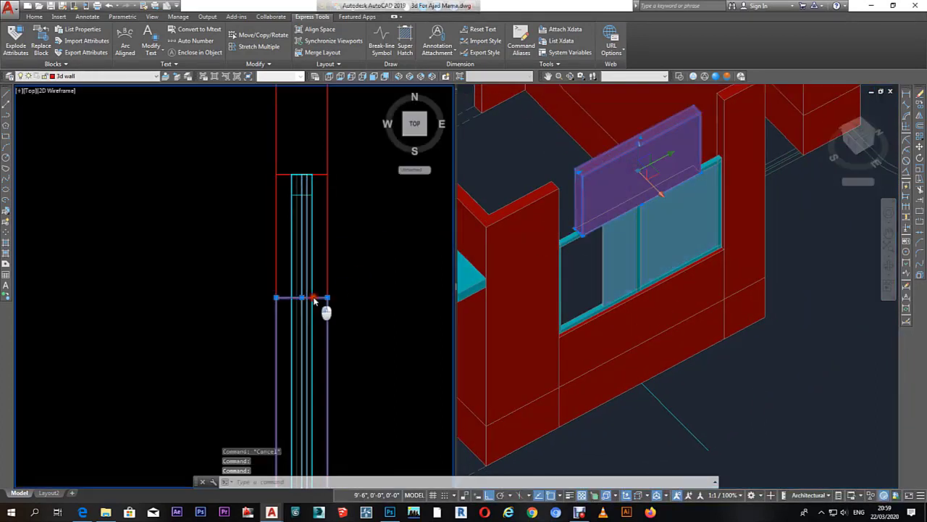
left_click(302, 297)
scroll(301, 174, "up", 2)
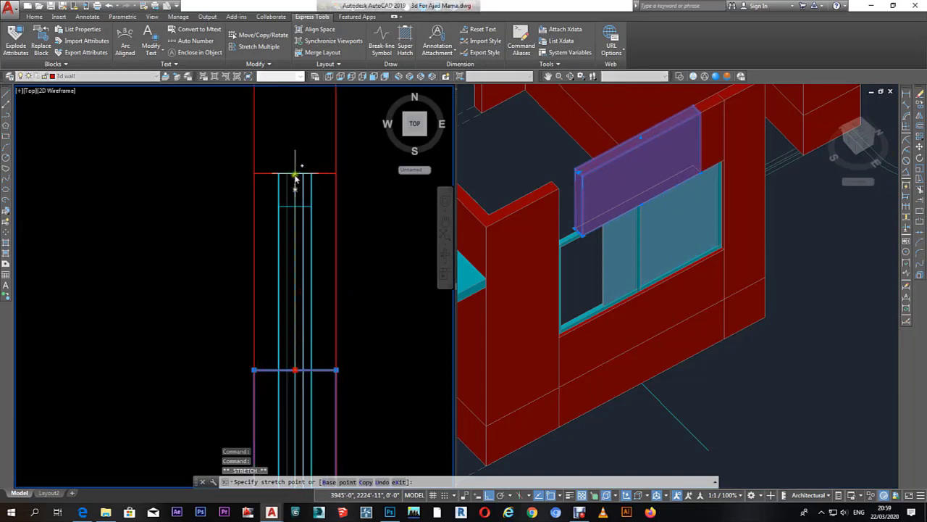
left_click(307, 182)
scroll(335, 234, "down", 2)
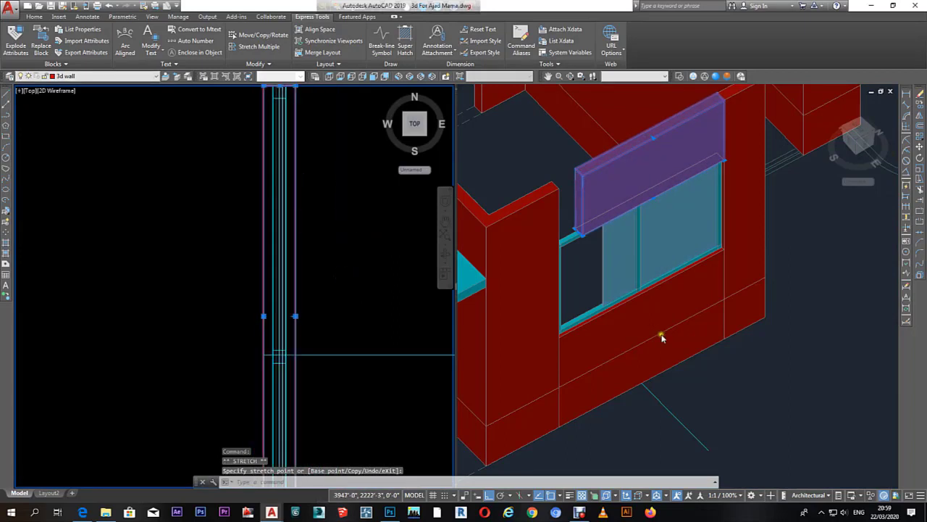
Step: Try a stretch from the wall-end grip, then cancel it
middle_click_drag(610, 269, 667, 296)
mouse_move(321, 353)
middle_mouse_down()
mouse_move(327, 256)
mouse_move(311, 336)
mouse_move(316, 320)
middle_mouse_up()
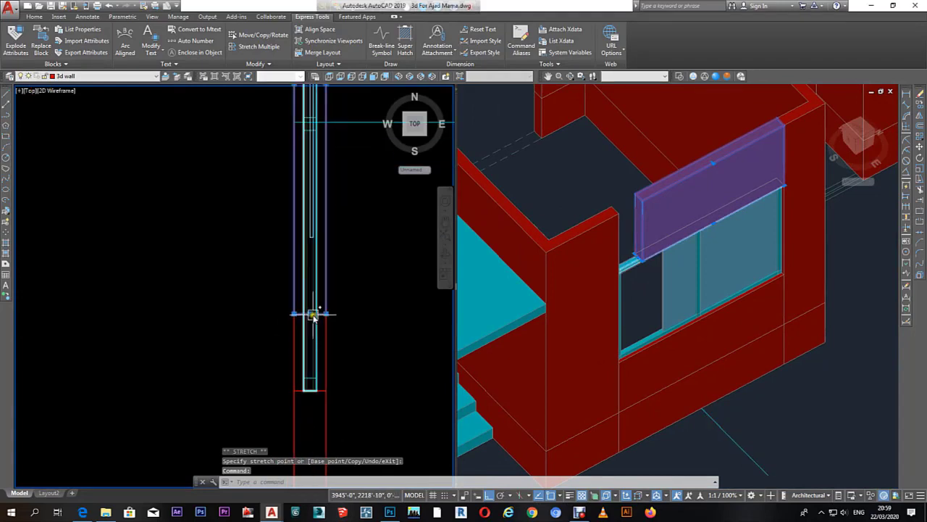
left_click(313, 316)
scroll(312, 321, "up", 2)
scroll(317, 342, "up", 2)
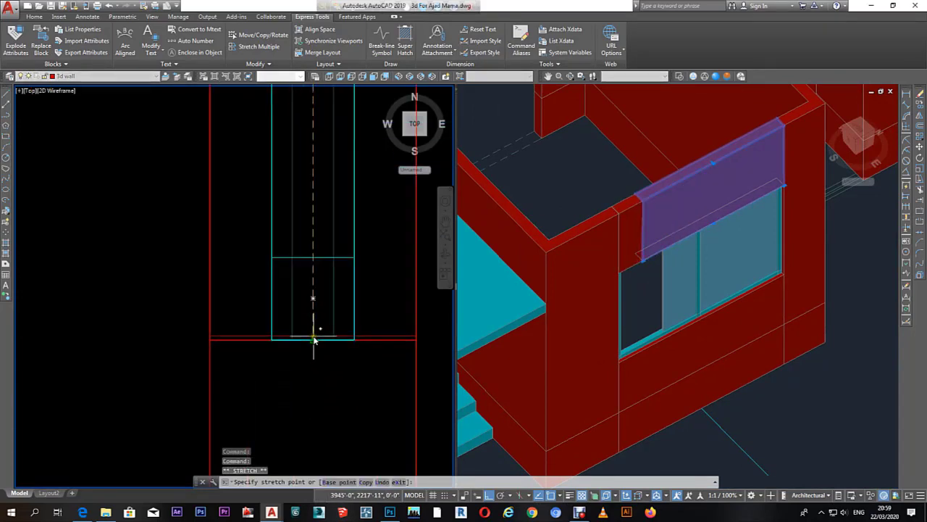
key("Escape")
Step: Select the glass pane and check it in plan, then clear the selection without changes
left_click(683, 286)
left_click(679, 285)
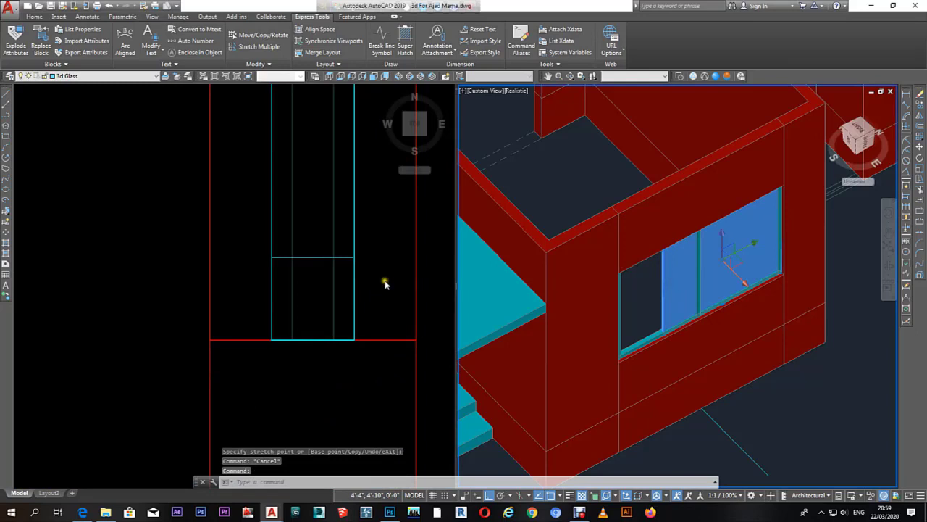
scroll(384, 284, "down", 2)
middle_click_drag(338, 441, 331, 317)
scroll(332, 317, "up", 2)
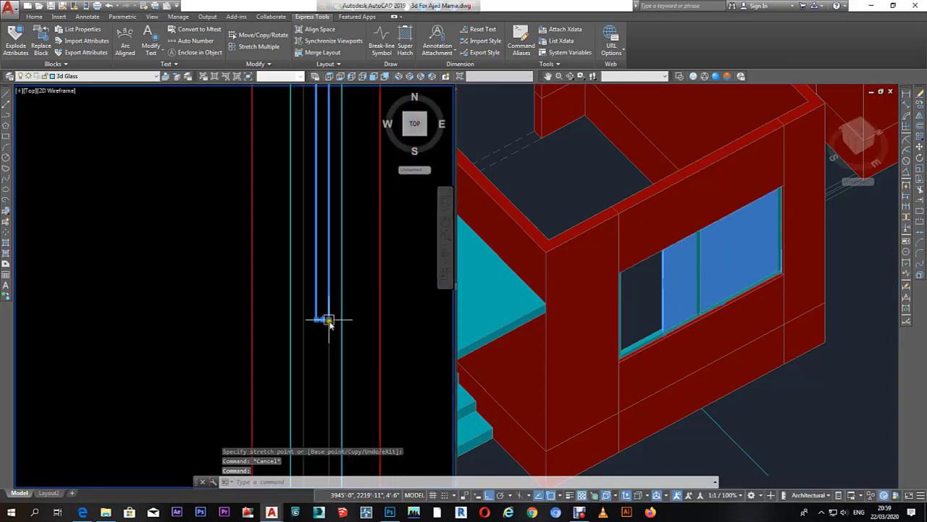
scroll(314, 324, "up", 2)
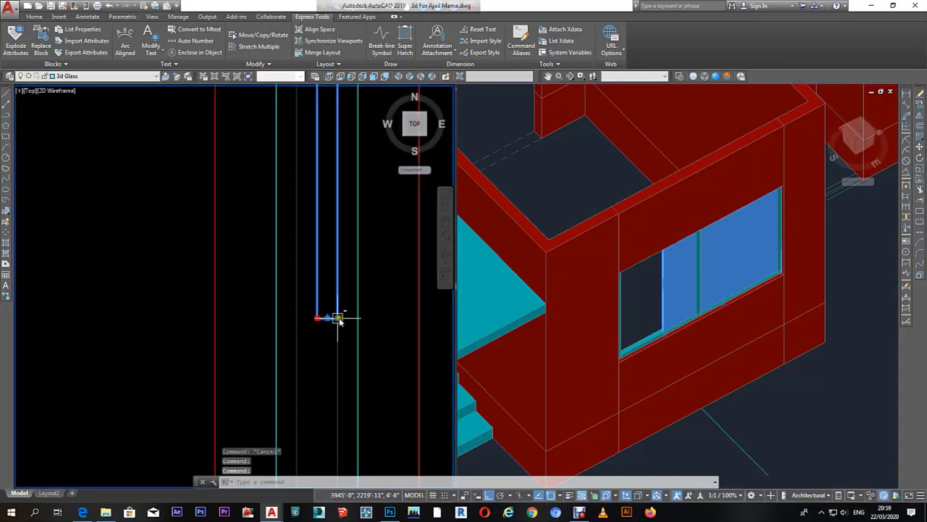
scroll(337, 319, "up", 3)
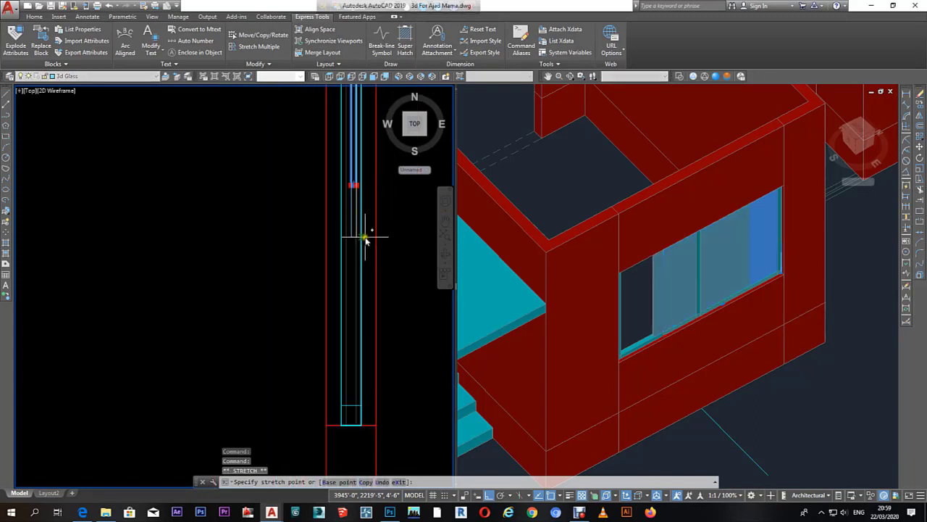
scroll(356, 413, "up", 2)
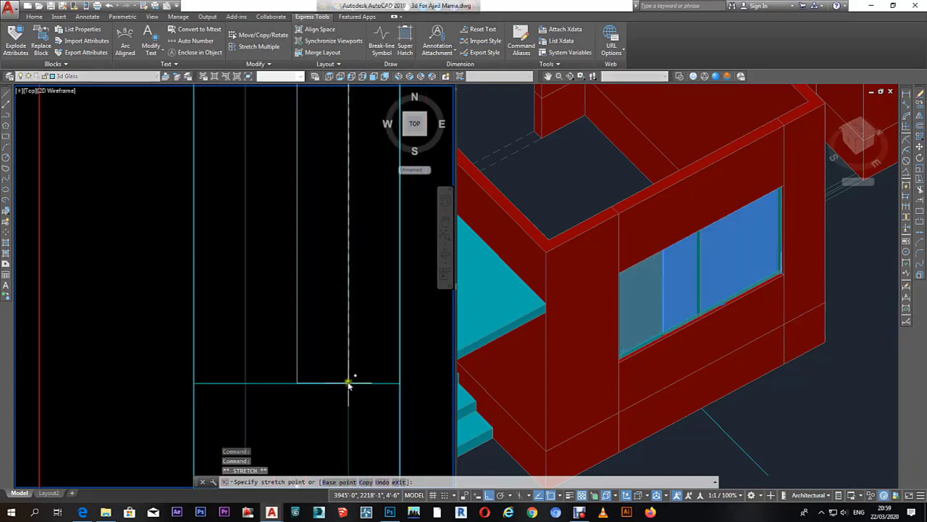
key("Escape")
key("Escape")
left_click(827, 407)
key("Escape")
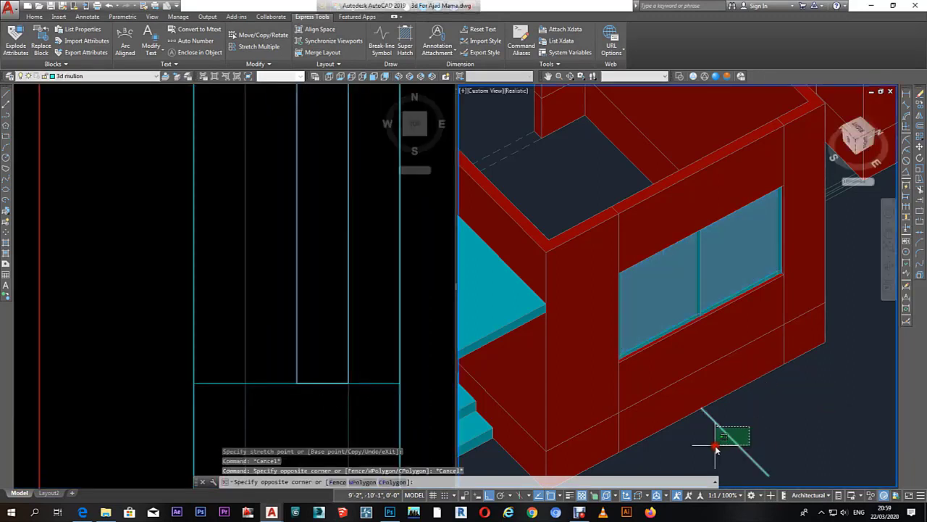
key("Escape")
key("Escape")
Step: Orbit the 3D view around the building to check the finished window
scroll(712, 413, "down", 2)
scroll(714, 455, "down", 2)
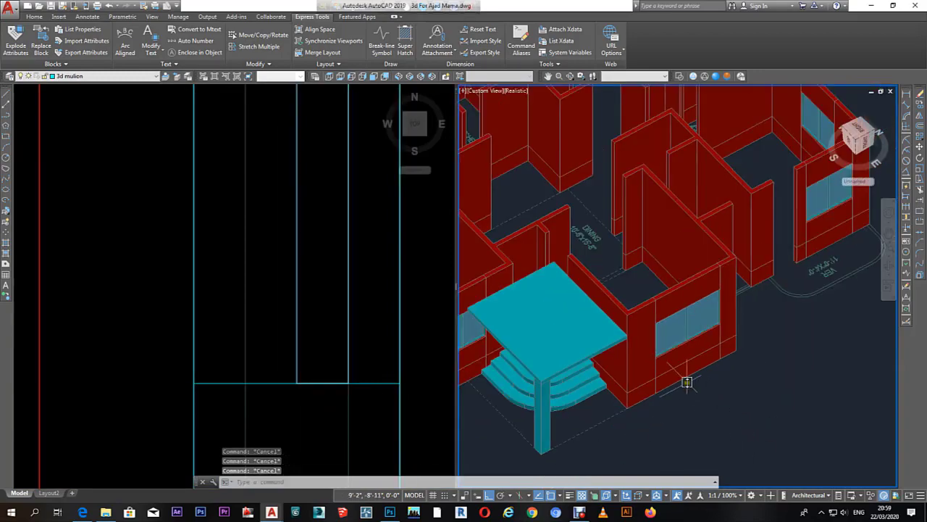
middle_click_drag(762, 310, 775, 282, "shift")
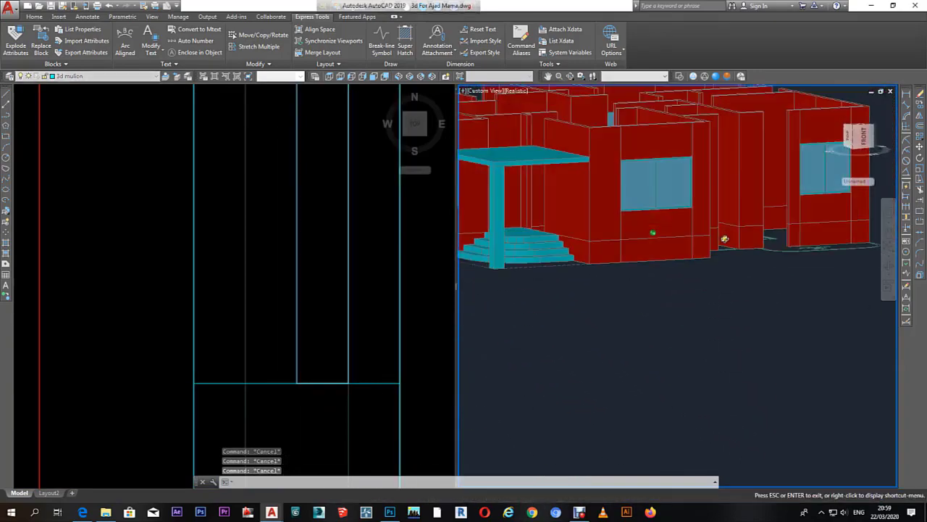
scroll(775, 282, "down", 4)
mouse_move(585, 331)
middle_mouse_down("shift")
mouse_move(575, 274)
mouse_move(839, 292)
mouse_move(638, 331)
middle_mouse_up("shift")
scroll(603, 286, "up", 4)
Step: Window-select the mullion and glass assembly in the plan viewport
scroll(638, 331, "up", 4)
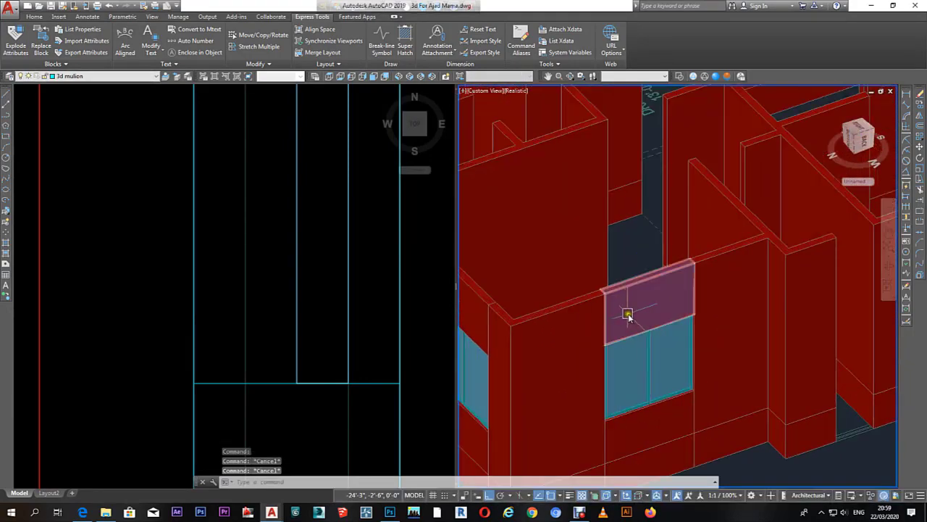
left_click(638, 308)
left_click(263, 320)
scroll(262, 319, "down", 3)
scroll(266, 297, "down", 3)
scroll(269, 295, "down", 2)
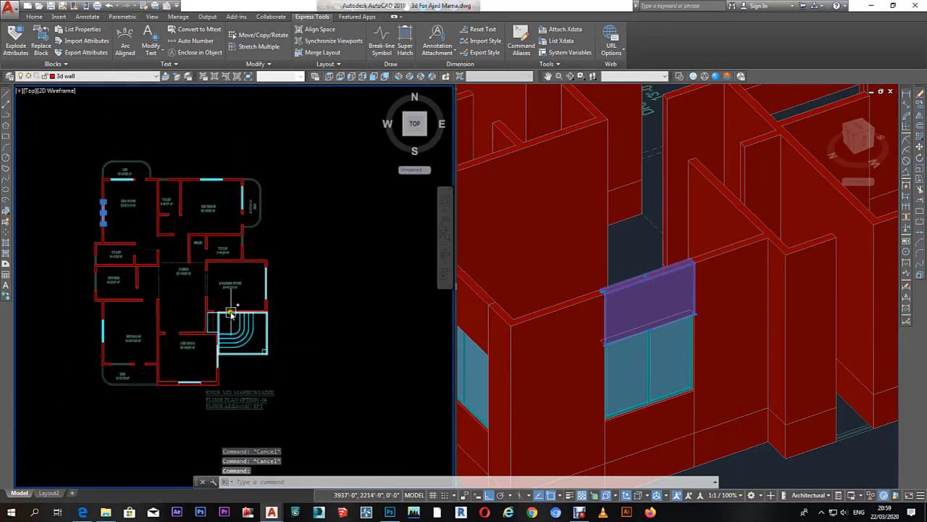
scroll(215, 257, "up", 5)
left_click(152, 310)
left_click(207, 201)
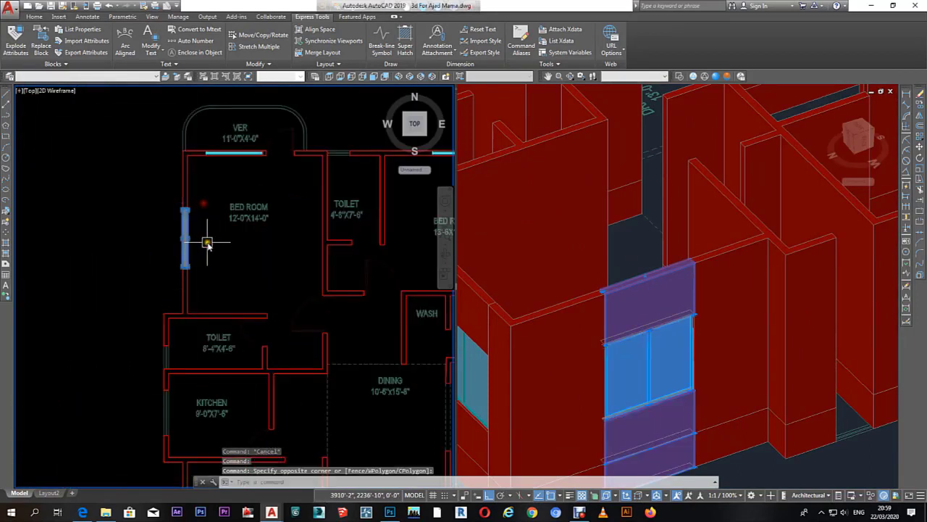
Step: Copy the assembly with CO into the bedroom beside the verandah
type("co")
key("Return")
left_click(203, 255)
scroll(197, 258, "down", 3)
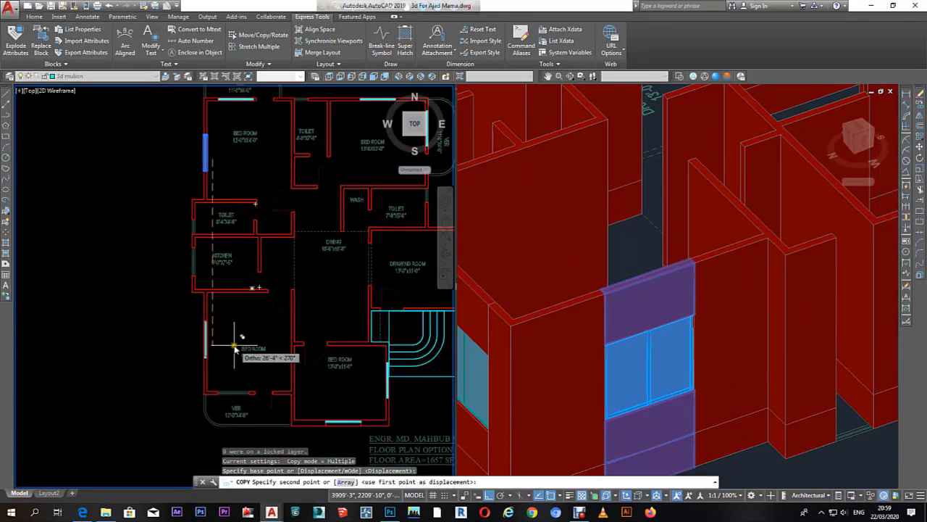
middle_click_drag(238, 338, 86, 328)
scroll(85, 328, "up", 1)
scroll(91, 330, "up", 1)
scroll(145, 337, "up", 3)
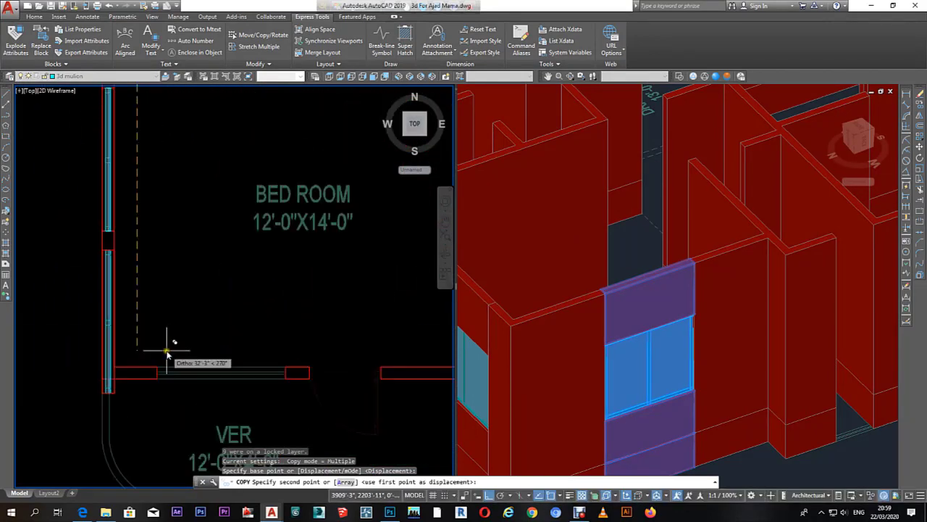
scroll(194, 341, "down", 1)
middle_click_drag(194, 342, 195, 342)
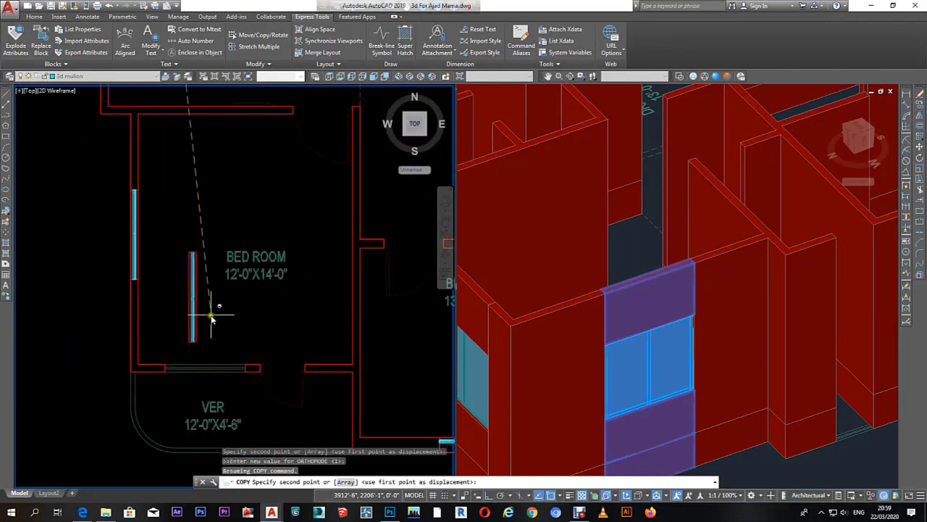
left_click(197, 330)
key("Escape")
key("Escape")
Step: Rotate the copied mullion 90° so it lies horizontally in plan
left_click(182, 341)
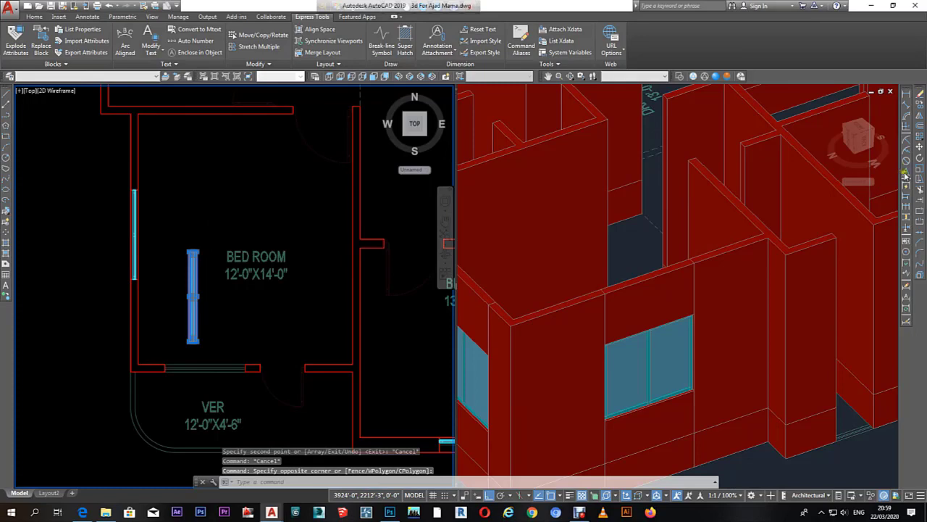
left_click(275, 307)
scroll(275, 306, "up", 3)
scroll(166, 325, "down", 1)
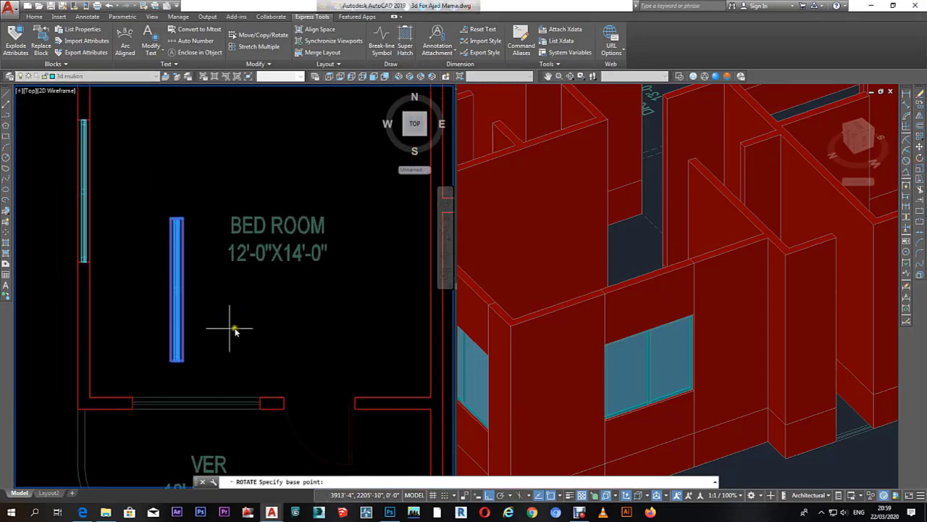
type("ro")
key("Return")
left_click(242, 282)
left_click(214, 347)
left_click(145, 326)
left_click(362, 265)
Step: Zoom and orbit the 3D viewport to view the new copy in the bedroom
left_click(603, 331)
scroll(602, 331, "down", 3)
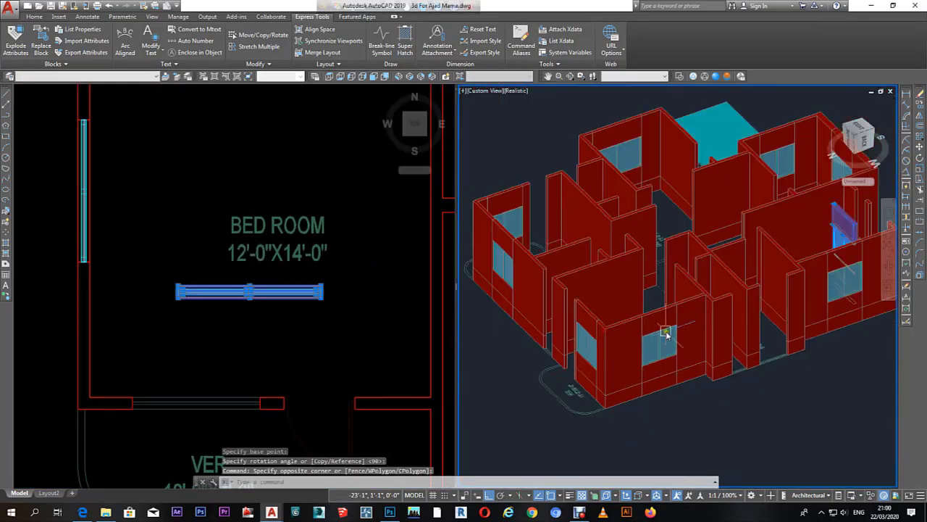
scroll(666, 331, "down", 2)
scroll(778, 307, "up", 2)
scroll(678, 269, "up", 3)
middle_click_drag(679, 269, 697, 303, "shift")
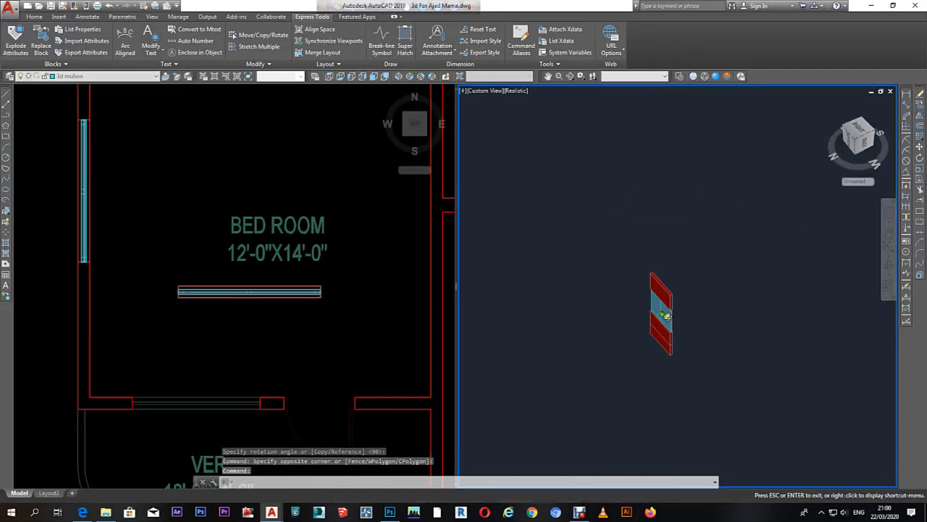
scroll(697, 302, "up", 2)
Step: Move the copied mullion by its top corner into the bedroom's bottom wall opening
type("m")
key("Return")
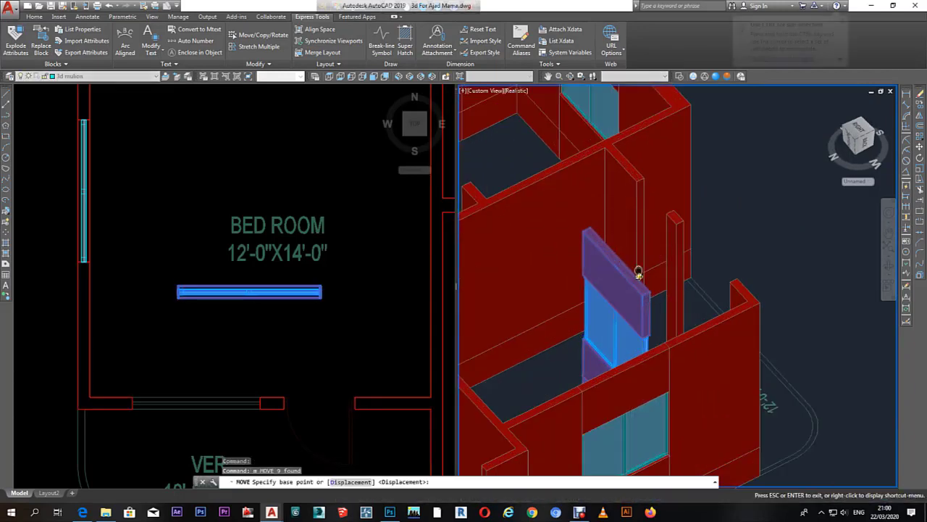
scroll(640, 271, "up", 4)
left_click(569, 251)
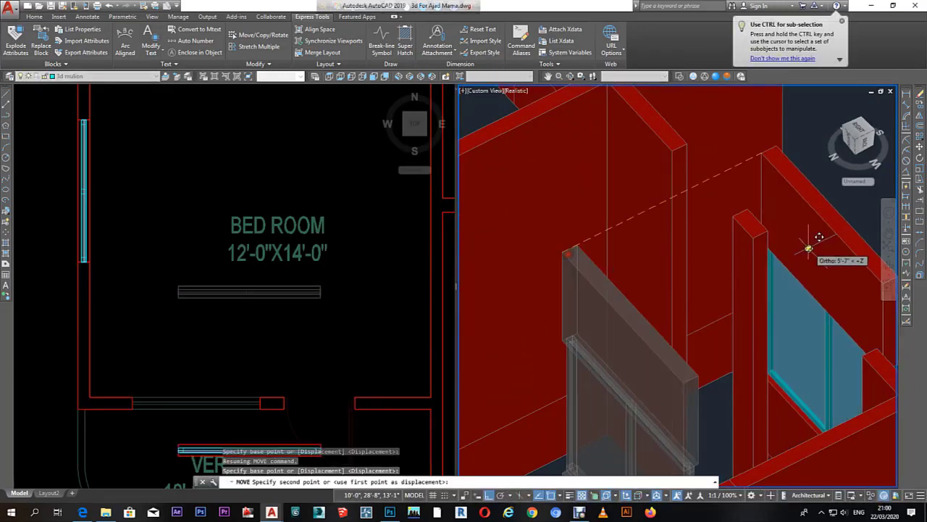
left_click(764, 228)
scroll(166, 367, "up", 4)
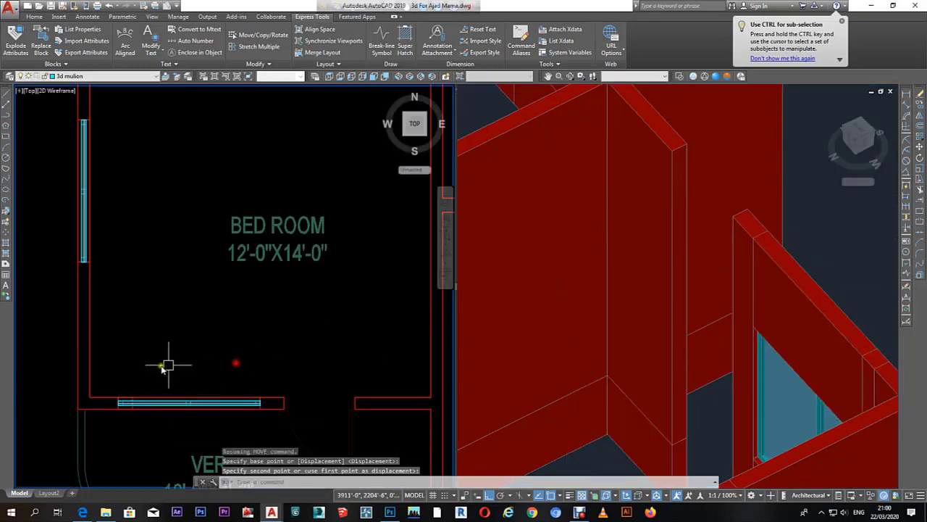
scroll(224, 375, "up", 3)
key("Escape")
Step: Grip-stretch the adjoining wall end so it meets the fitted window
left_click_drag(224, 377, 196, 305)
scroll(239, 341, "down", 3)
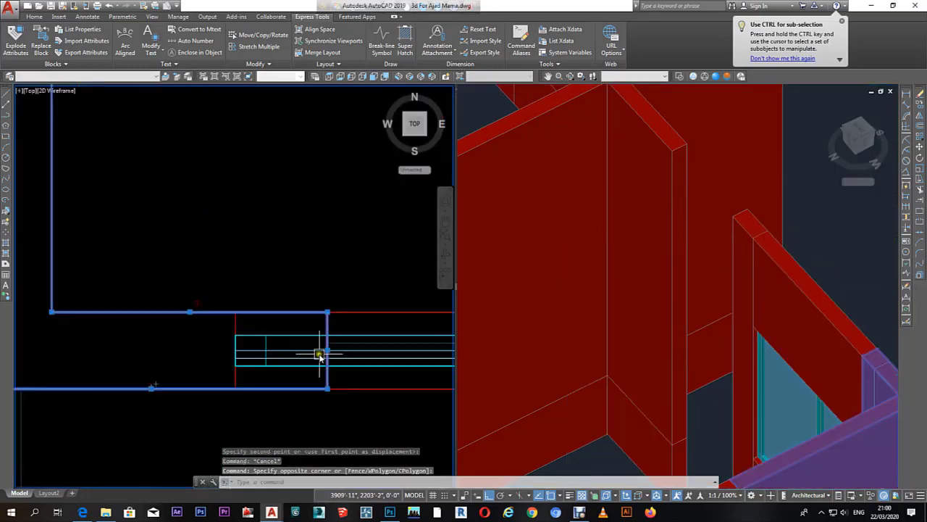
left_click(327, 313)
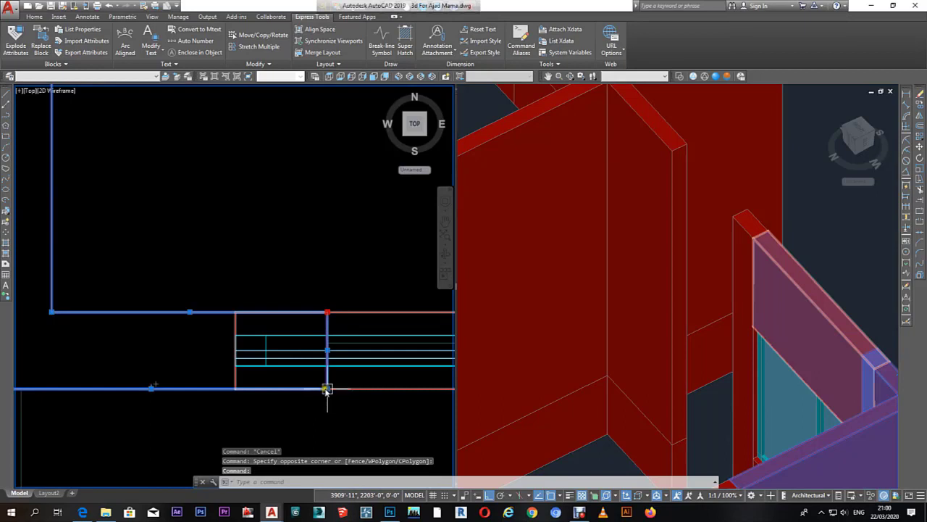
left_click(326, 388, "shift")
left_click(327, 389)
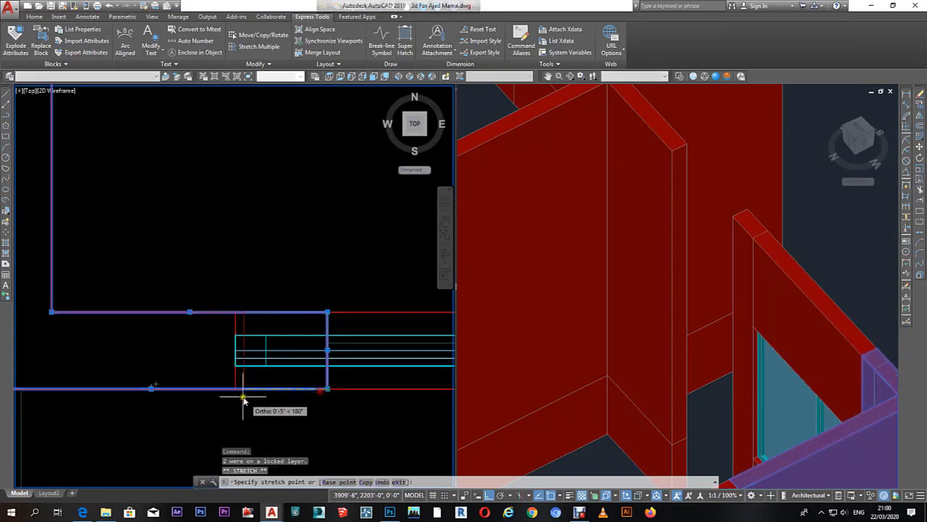
left_click(327, 350)
scroll(239, 351, "up", 2)
left_click(229, 351)
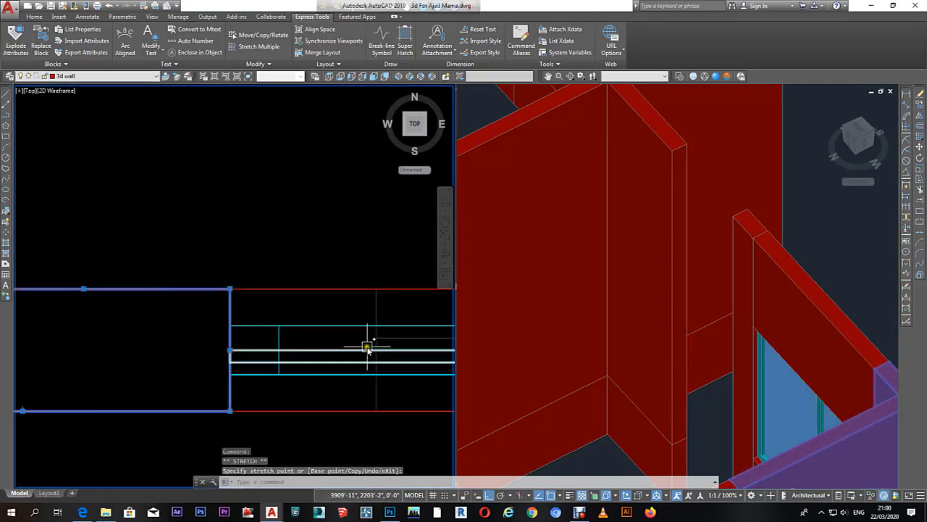
key("Escape")
key("Escape")
key("Escape")
Step: Orbit the 3D viewport to inspect the glazed window in the wall
left_click(751, 406)
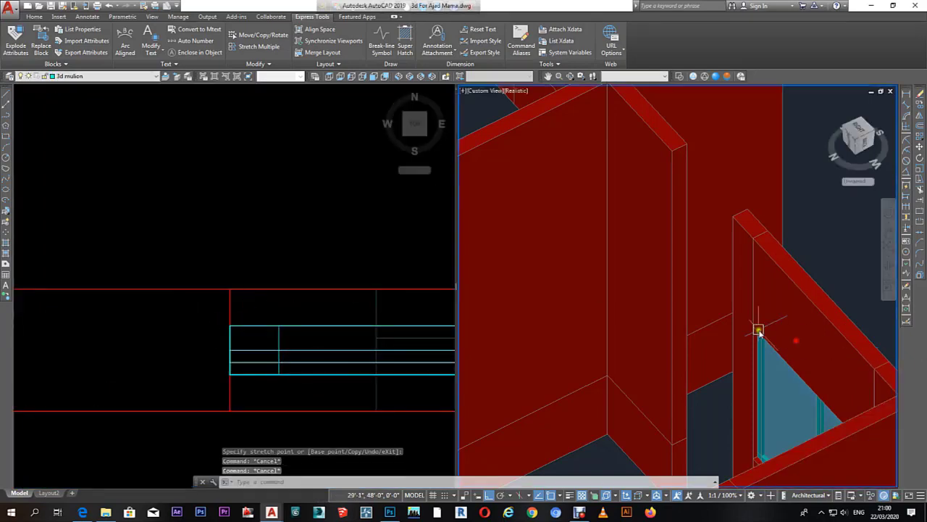
scroll(808, 367, "down", 5)
mouse_move(808, 367)
middle_mouse_down("shift")
mouse_move(663, 389)
mouse_move(631, 408)
middle_mouse_up("shift")
Step: Zoom and pan the plan and 3D viewports to frame the bedroom doorway facing the verandah
scroll(631, 408, "up", 4)
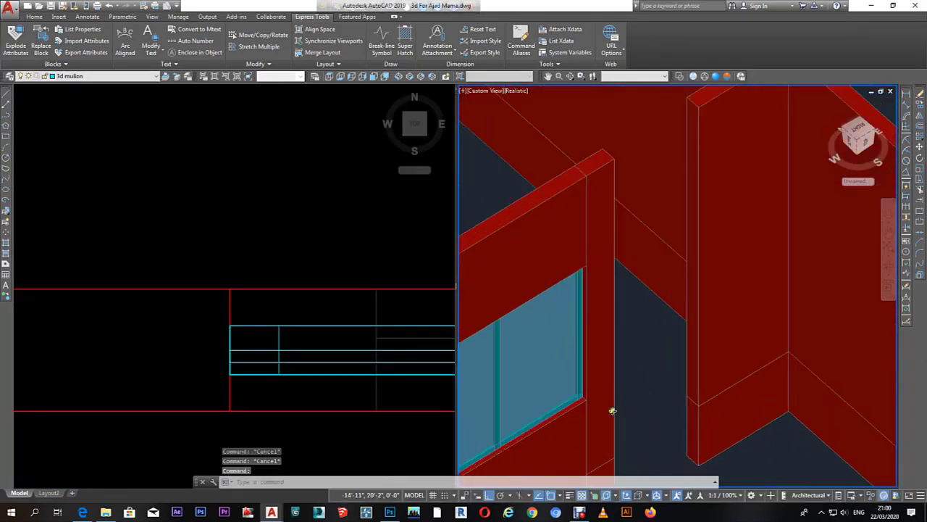
scroll(620, 343, "down", 2)
scroll(638, 348, "up", 1)
scroll(656, 347, "down", 3)
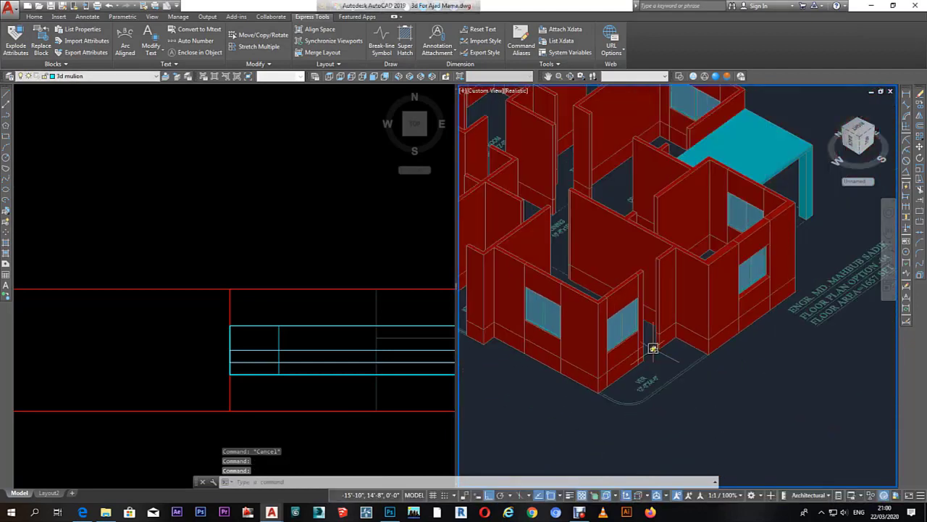
scroll(673, 355, "up", 2)
key("Escape")
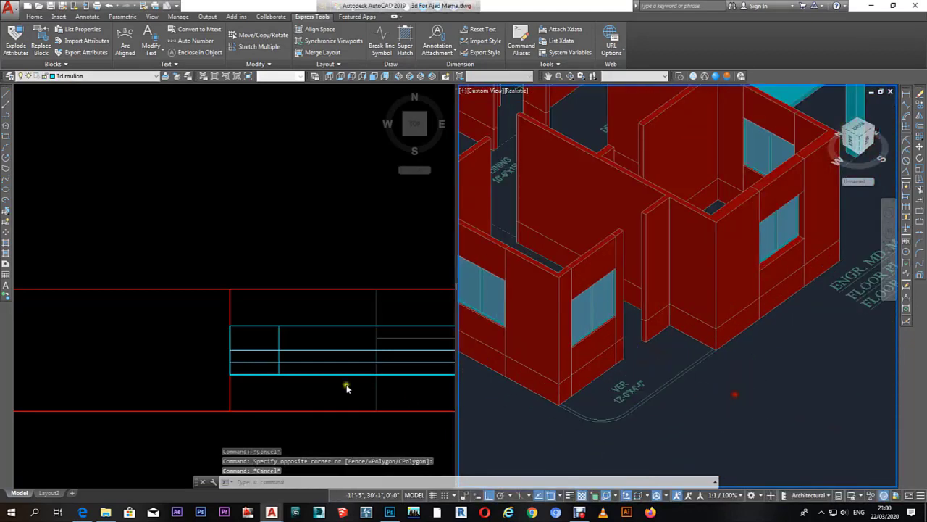
left_click(346, 387)
scroll(285, 294, "down", 3)
scroll(318, 290, "down", 2)
middle_click_drag(317, 290, 307, 292)
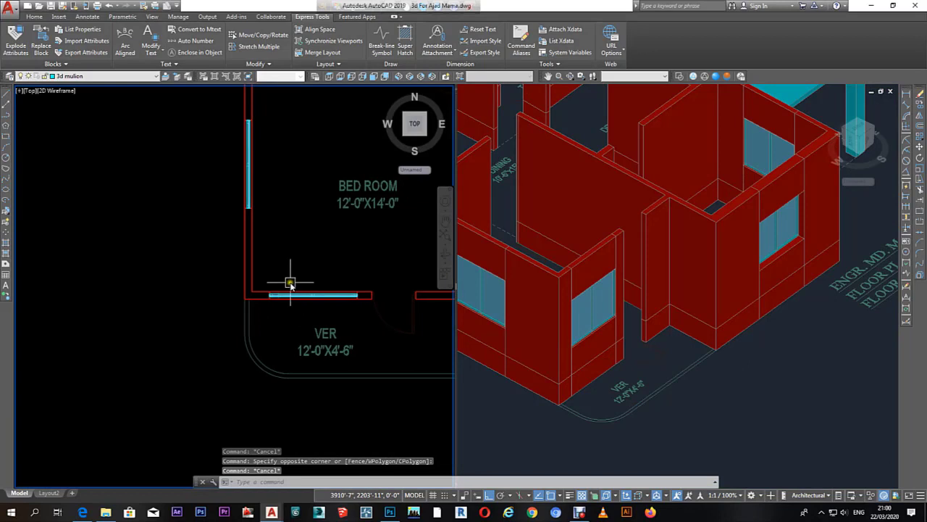
left_click(629, 335)
scroll(639, 226, "up", 2)
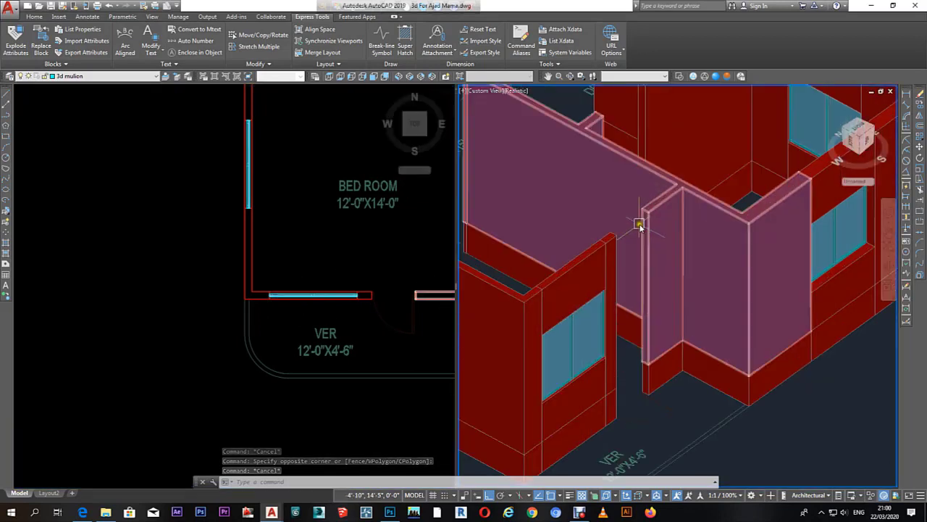
left_click(631, 374)
key("Escape")
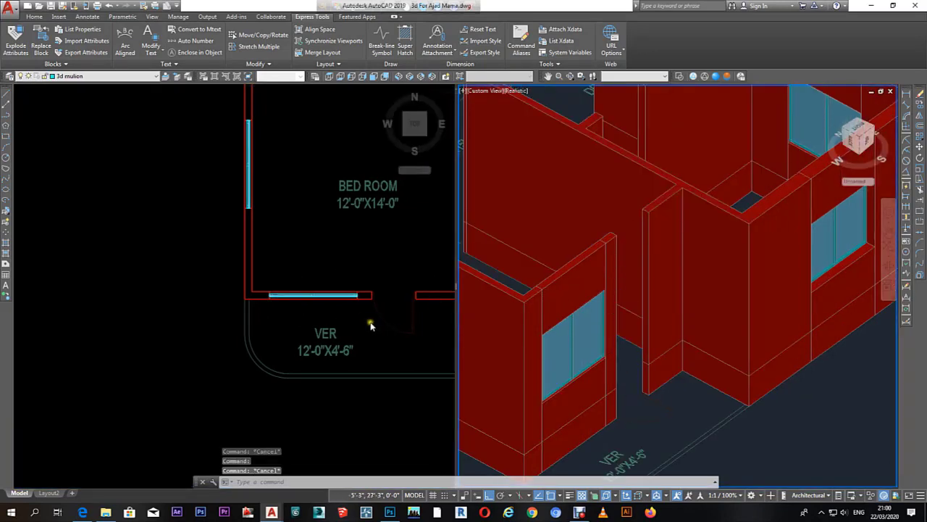
left_click(372, 313)
Step: Draw a thin rectangle across the bedroom doorway floor with RECTANG in the plan view
type("rec")
key("Return")
scroll(394, 293, "up", 4)
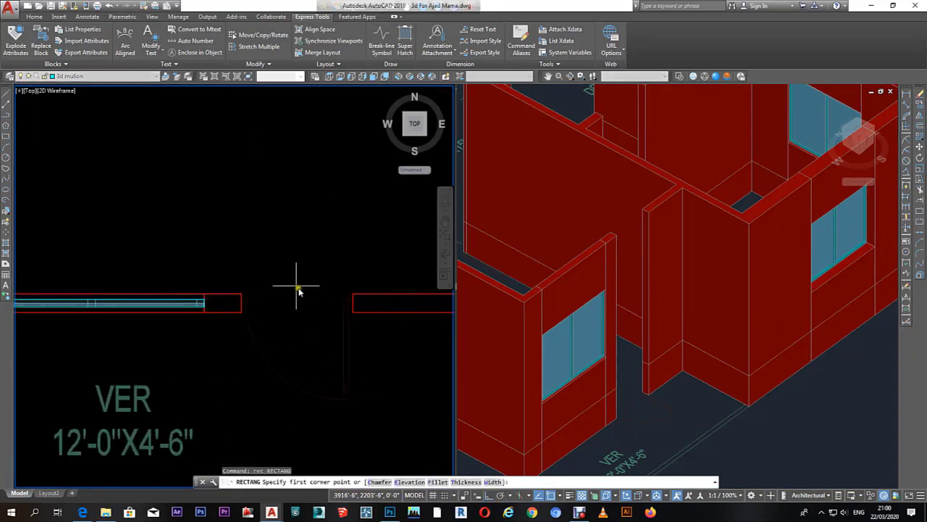
left_click(240, 292)
scroll(356, 321, "up", 3)
left_click(352, 308)
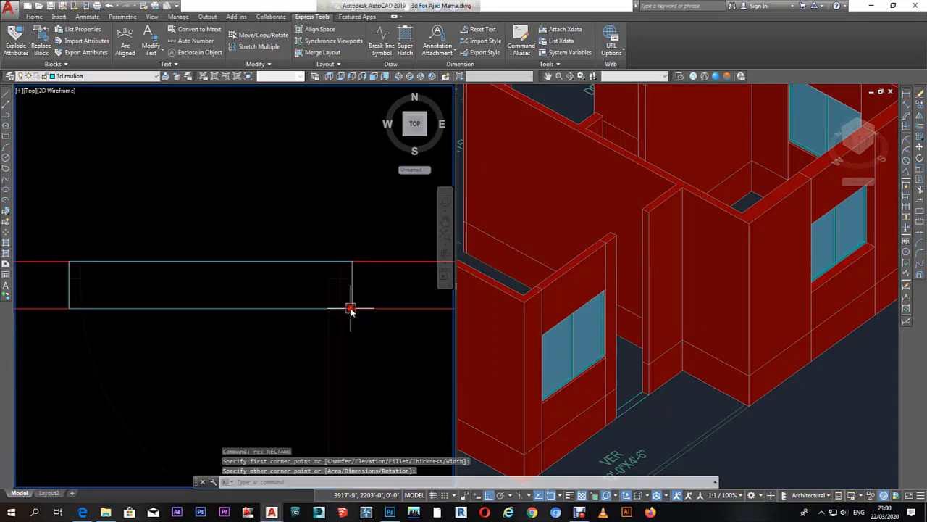
key("Escape")
Step: Select the doorway rectangle in the 3D view and start moving it from a base point
left_click(637, 400)
scroll(636, 400, "up", 3)
left_click(631, 403)
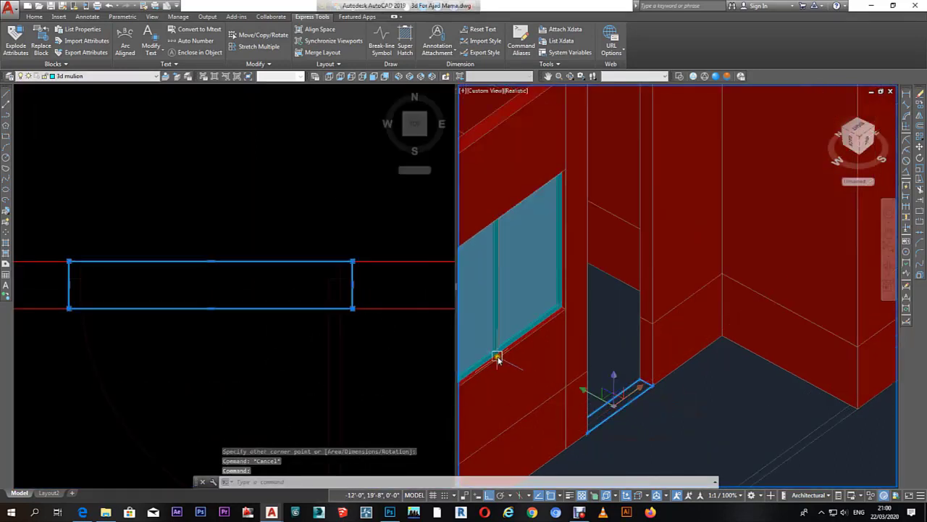
type("m")
key("Return")
scroll(615, 379, "down", 2)
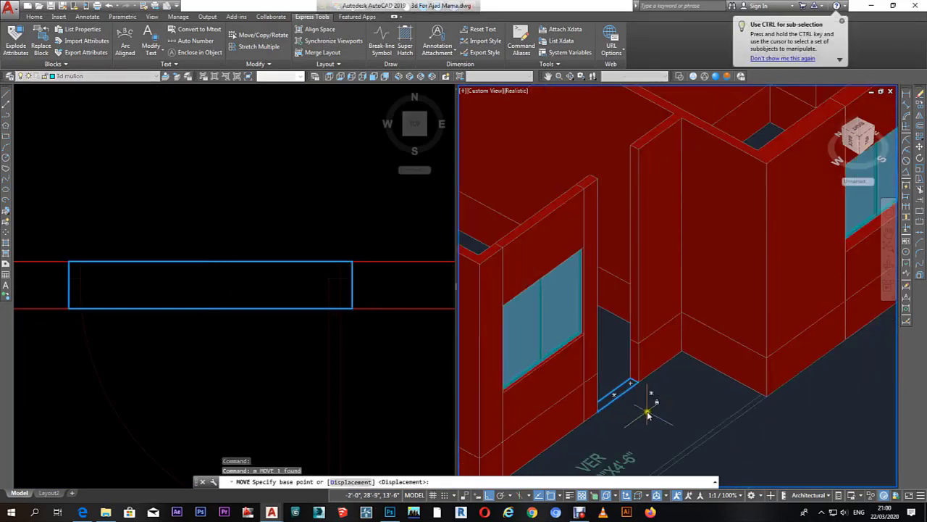
scroll(649, 403, "up", 2)
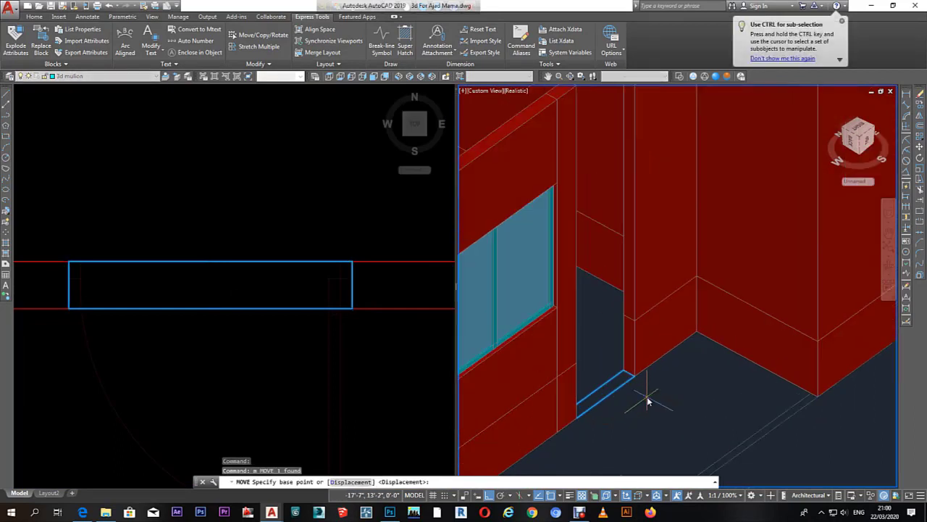
left_click(668, 415)
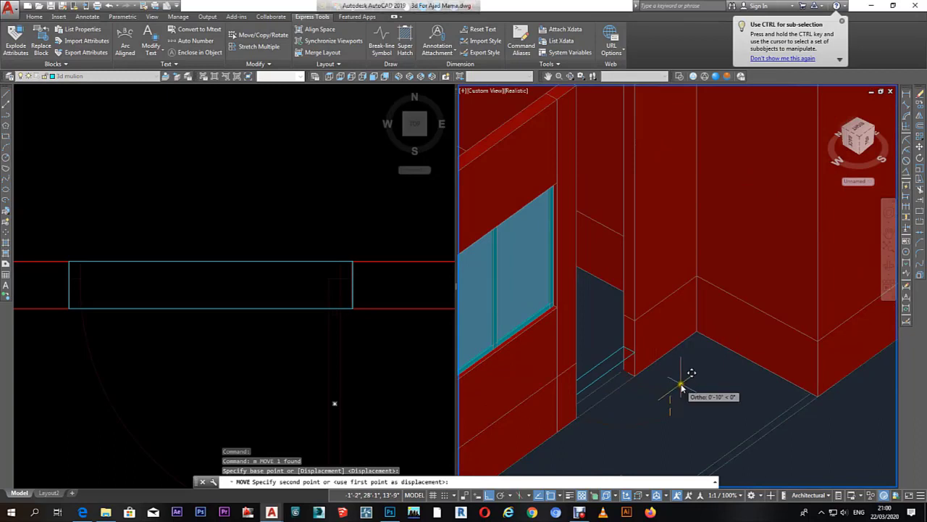
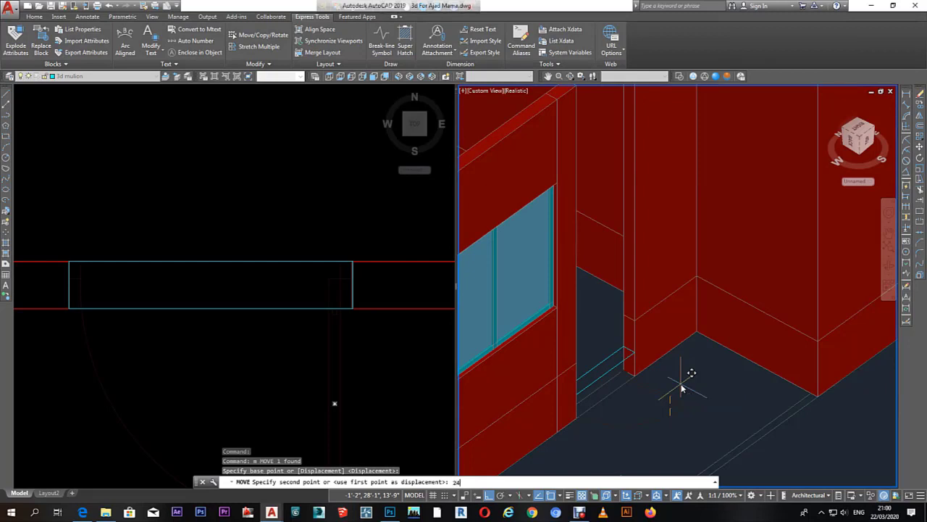
Step: Move the cyan profile 24 units and extrude it into an infill solid
key("Return")
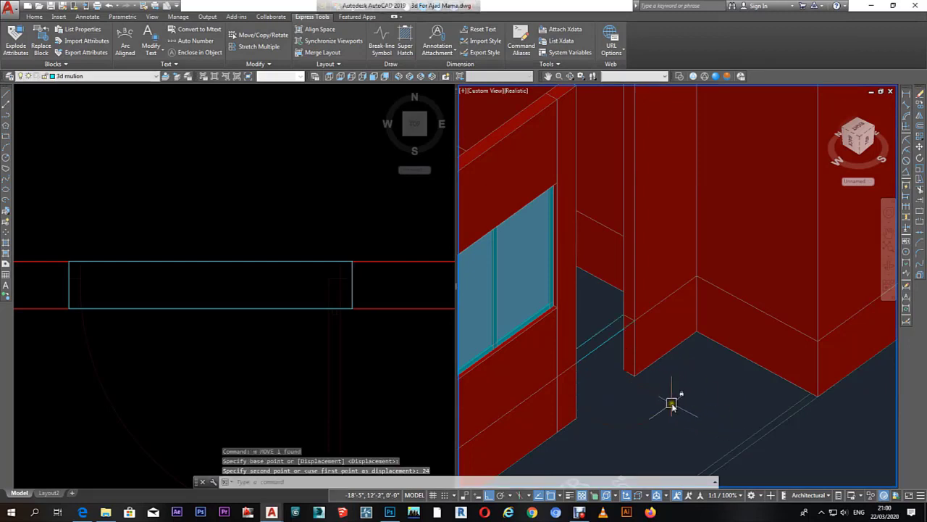
type("e")
type("t")
key("Return")
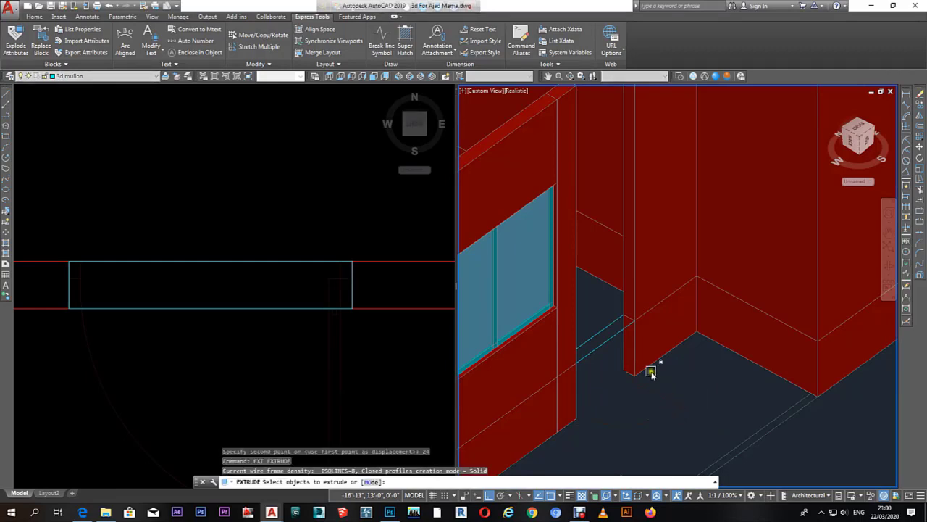
left_click(615, 338)
right_click(615, 339)
left_click(631, 349)
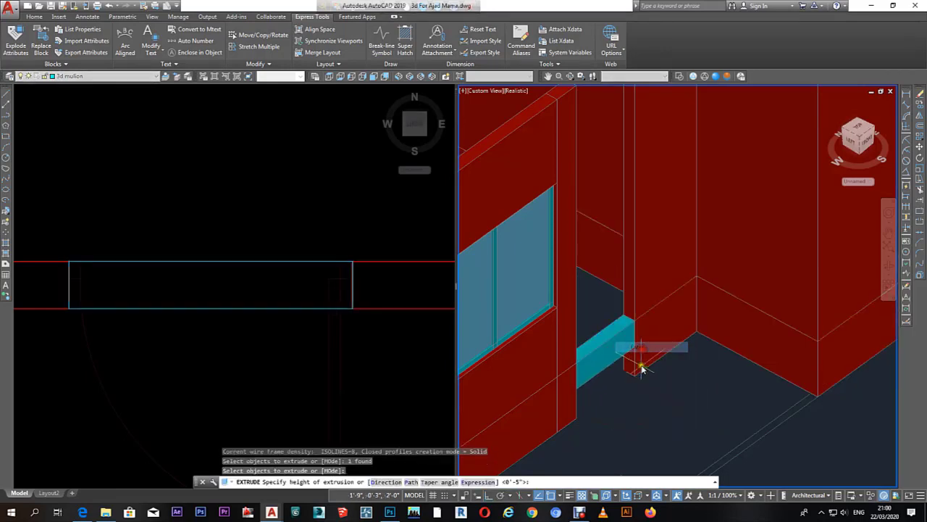
left_click(636, 378)
Step: Give the new infill solid the red wall's properties with MATCHPROP
type("ma")
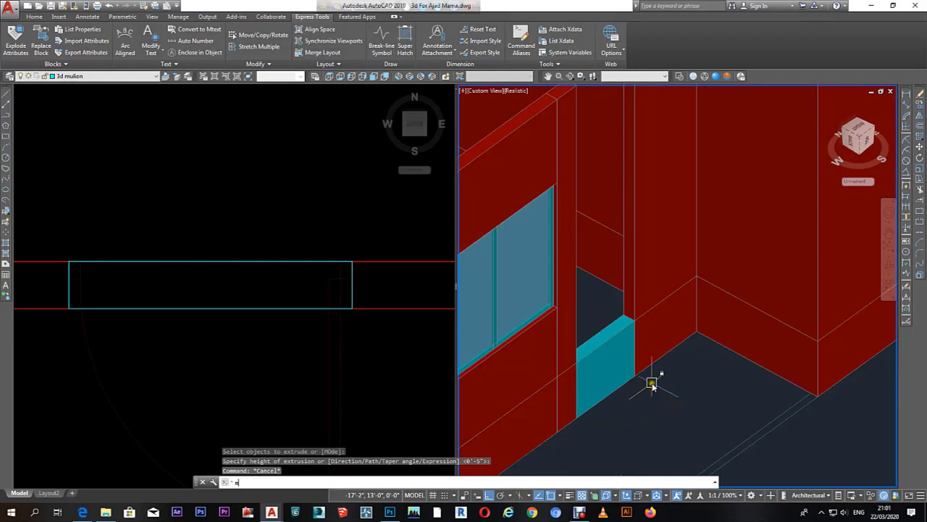
key("Return")
left_click(658, 353)
left_click(628, 373)
key("Escape")
key("Escape")
key("Escape")
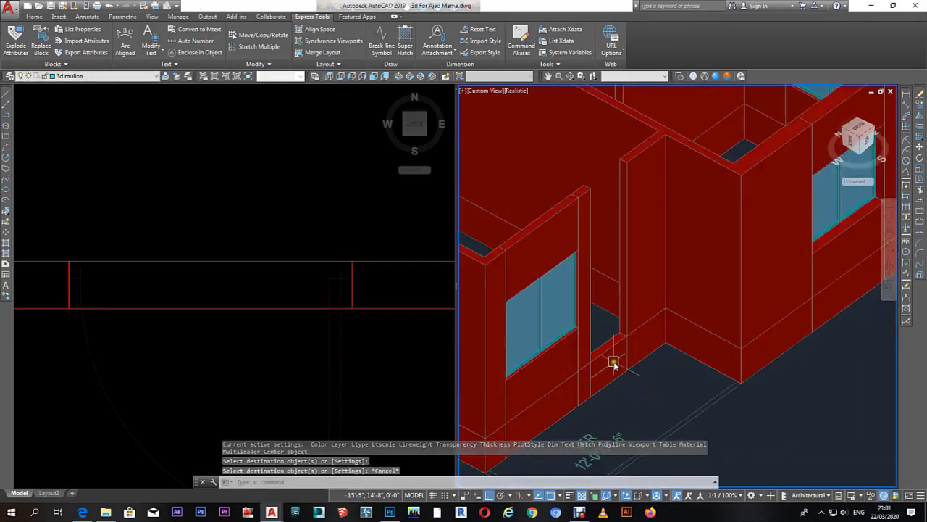
Step: Copy the red infill box up to the top of the opening and select the copy
left_click(602, 347)
type("co")
key("Return")
left_click(664, 406)
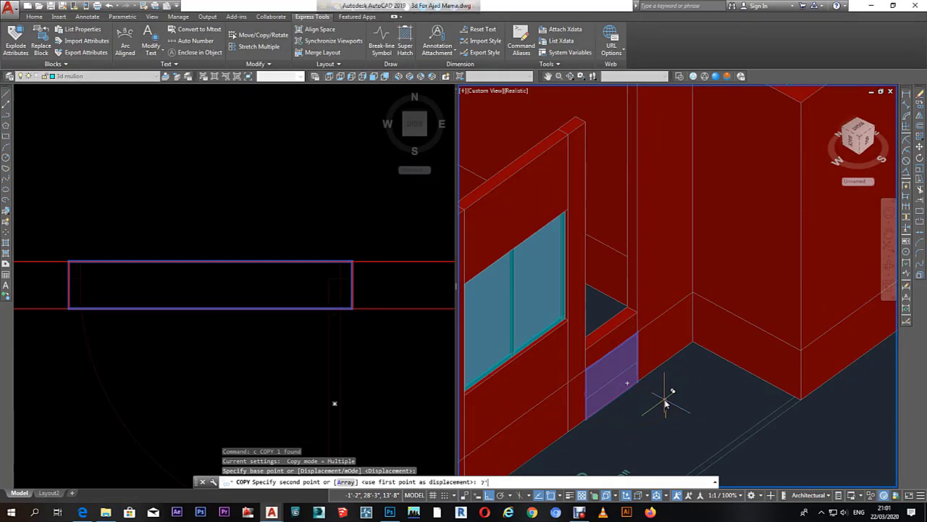
left_click(639, 213)
key("Escape")
left_click(590, 203)
key("Escape")
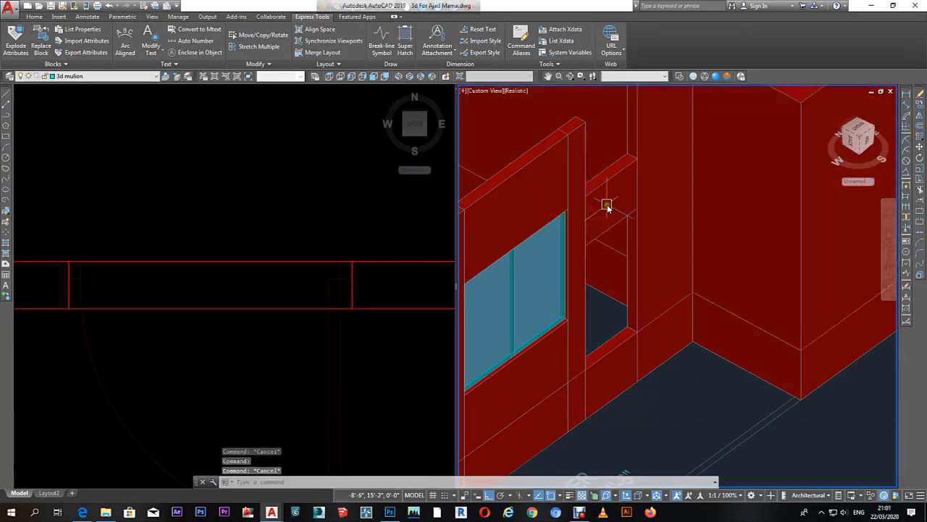
left_click(607, 208)
Step: Increase the upper infill box's Height in the Properties palette
key("ctrl+1")
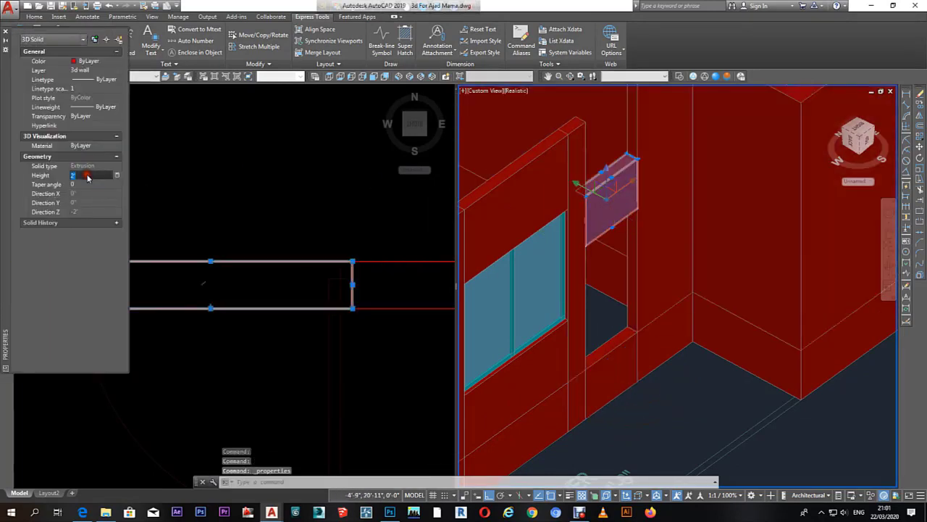
type("3")
key("Return")
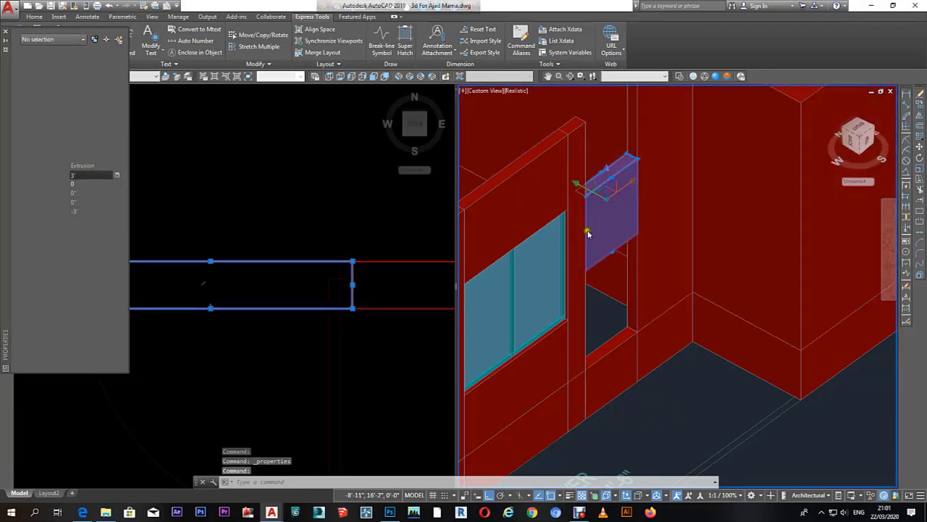
middle_click_drag(573, 230, 579, 289)
Step: Start moving the upper box, cancel the move, and close the palette
type("m")
key("Return")
scroll(576, 272, "up", 3)
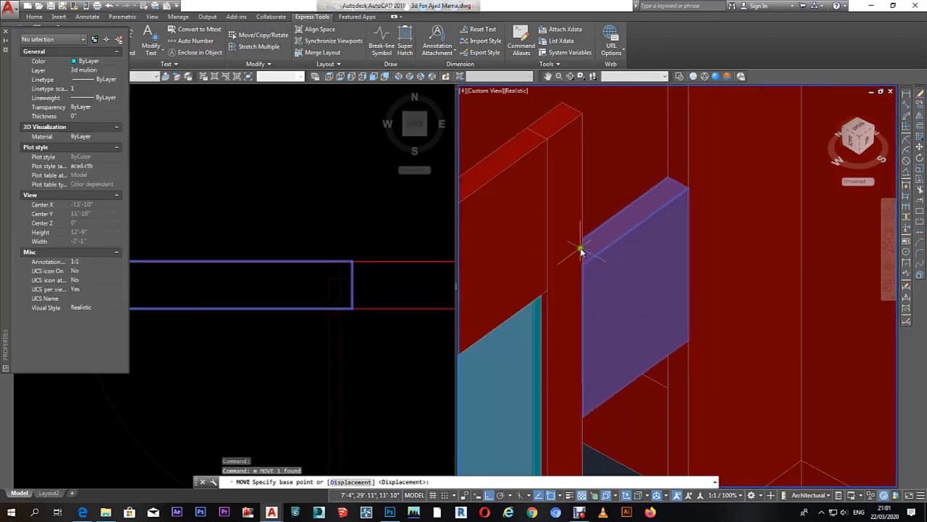
left_click(584, 266)
key("Escape")
key("Escape")
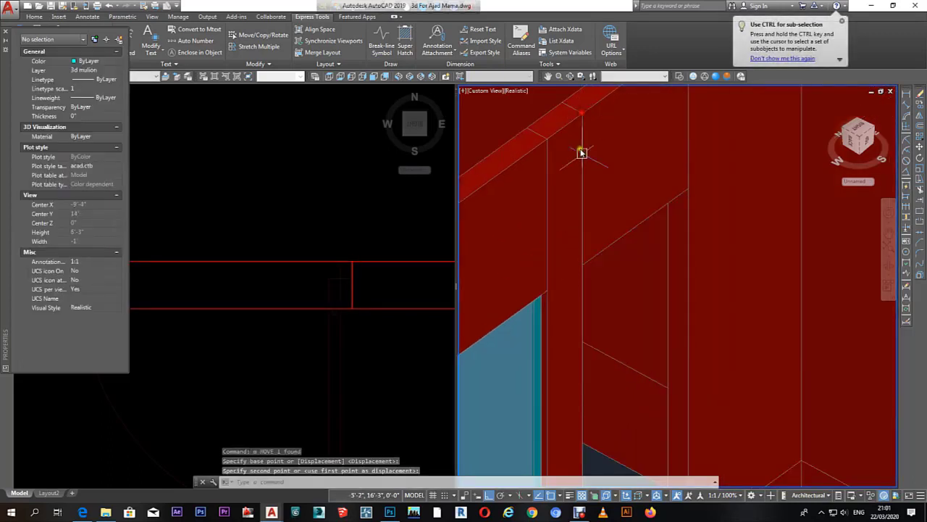
scroll(582, 149, "down", 5)
left_click(5, 34)
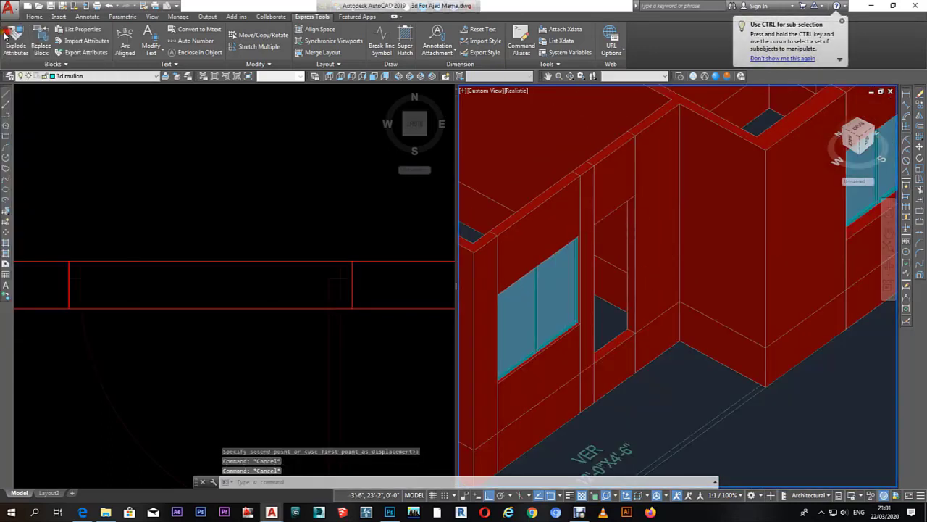
Step: Zoom the Top viewport out, abandoning several selections in the 3D view
left_click(605, 359)
scroll(667, 406, "down", 3)
key("Escape")
key("Escape")
left_click(723, 412)
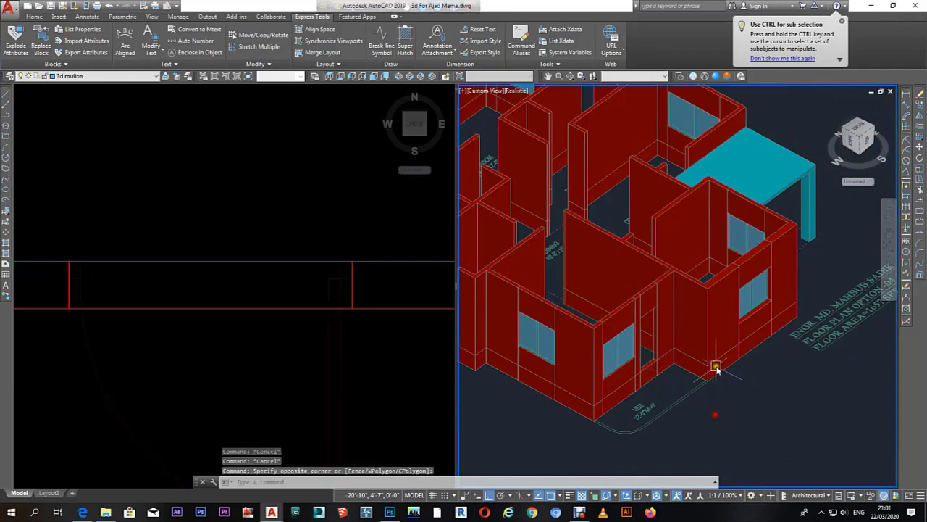
scroll(713, 367, "up", 2)
scroll(694, 368, "up", 2)
left_click(656, 397)
scroll(656, 397, "down", 1)
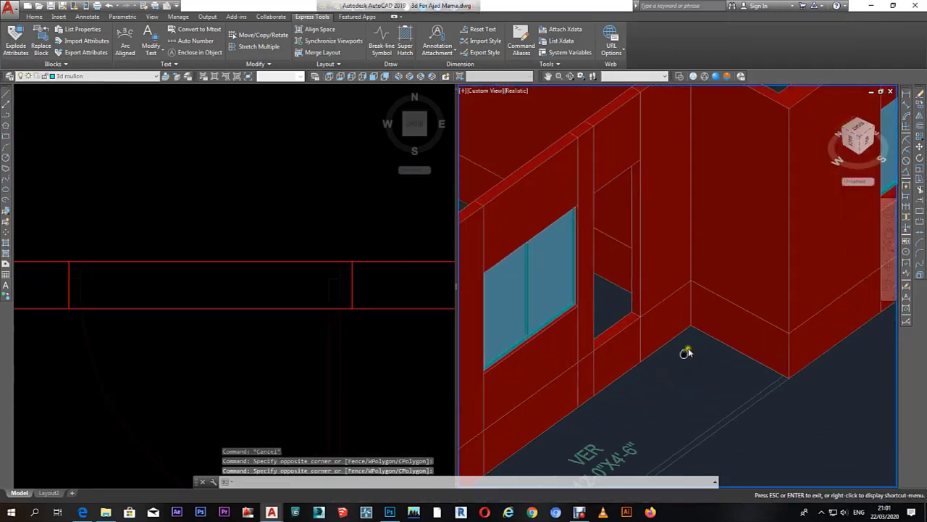
left_click(702, 331)
scroll(716, 347, "down", 1)
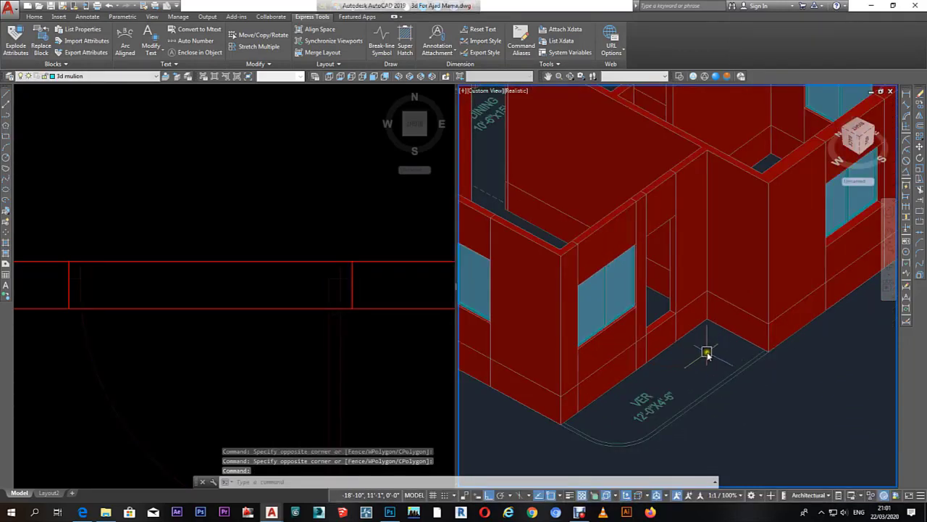
left_click(702, 362)
key("Escape")
key("Escape")
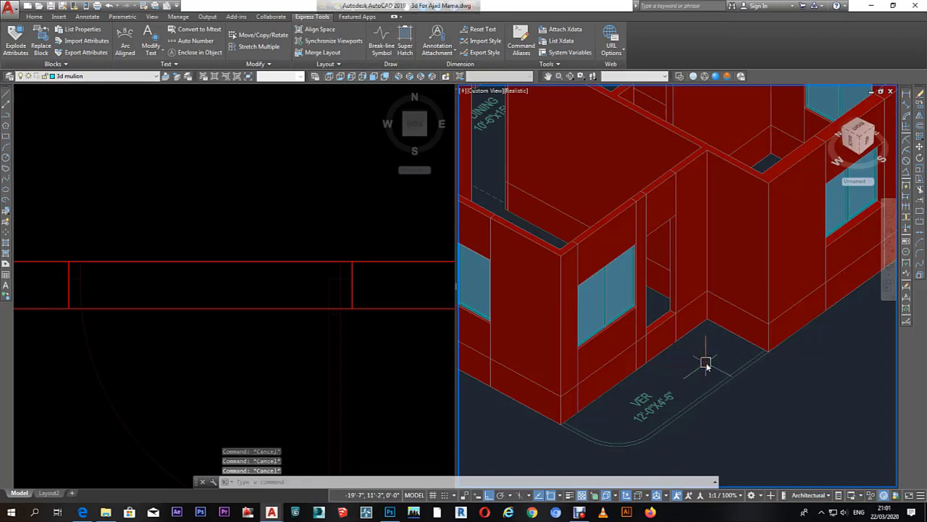
scroll(225, 290, "down", 4)
Step: Start a polyline at the verandah wall corner and run it to where the curve begins
scroll(239, 300, "down", 3)
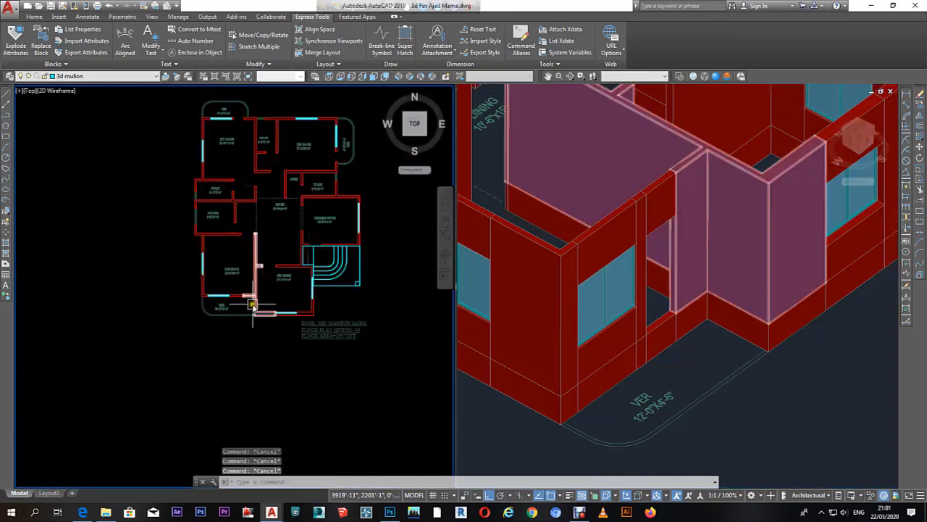
scroll(257, 310, "up", 3)
type("B")
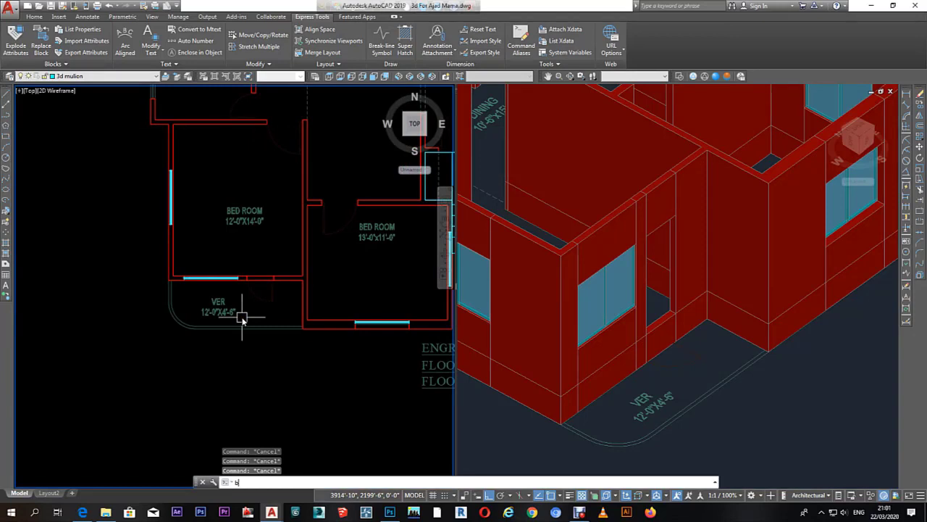
key("Escape")
key("Return")
scroll(155, 305, "up", 4)
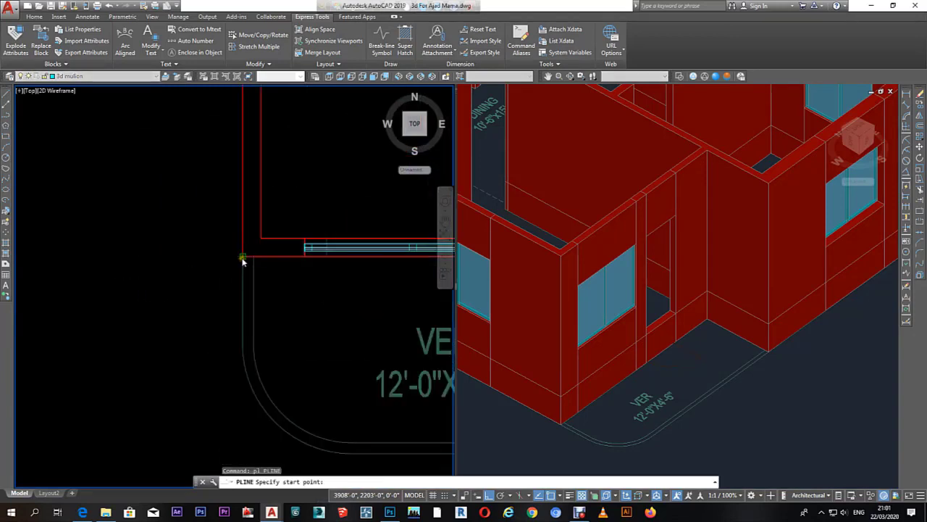
left_click(243, 258)
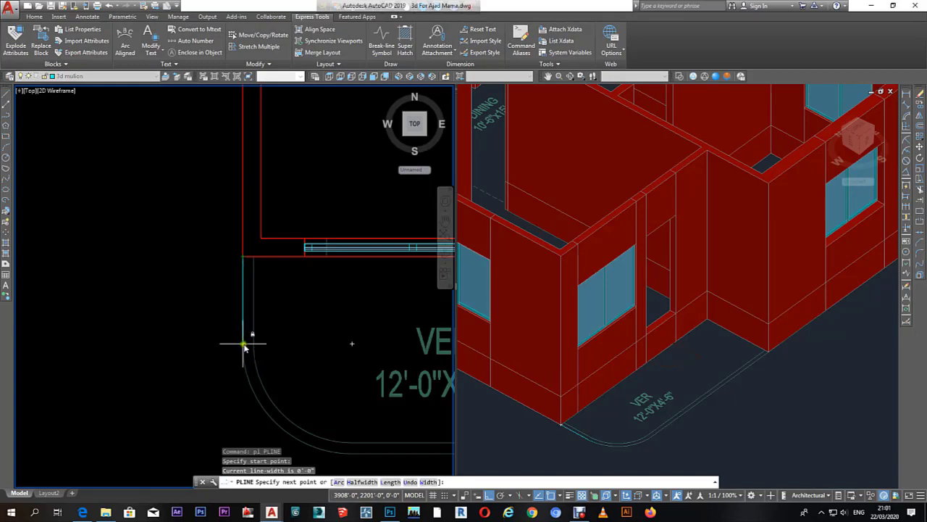
left_click(244, 346)
middle_click_drag(244, 346, 163, 308)
Step: Add the rounded arc, finish with straight segments along the wall, and close the outline
type("a")
key("Return")
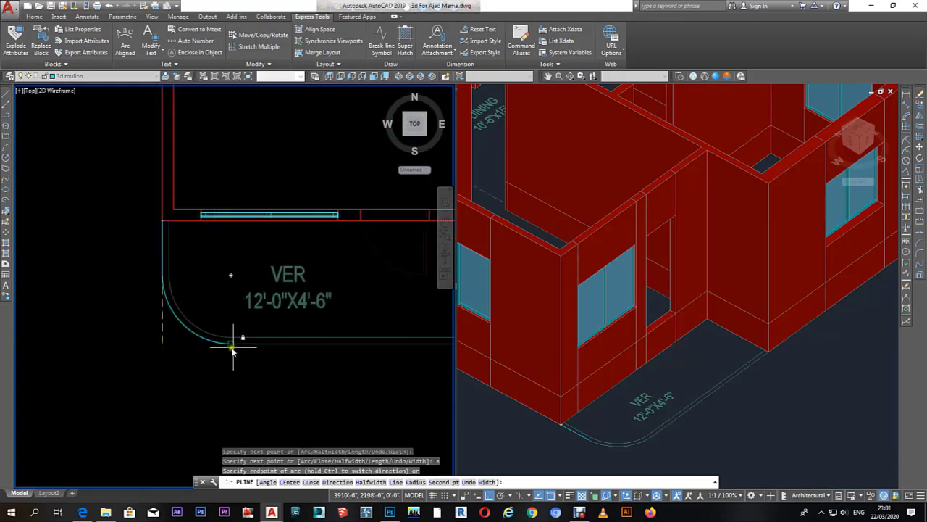
scroll(234, 349, "down", 2)
middle_click_drag(270, 355, 168, 346)
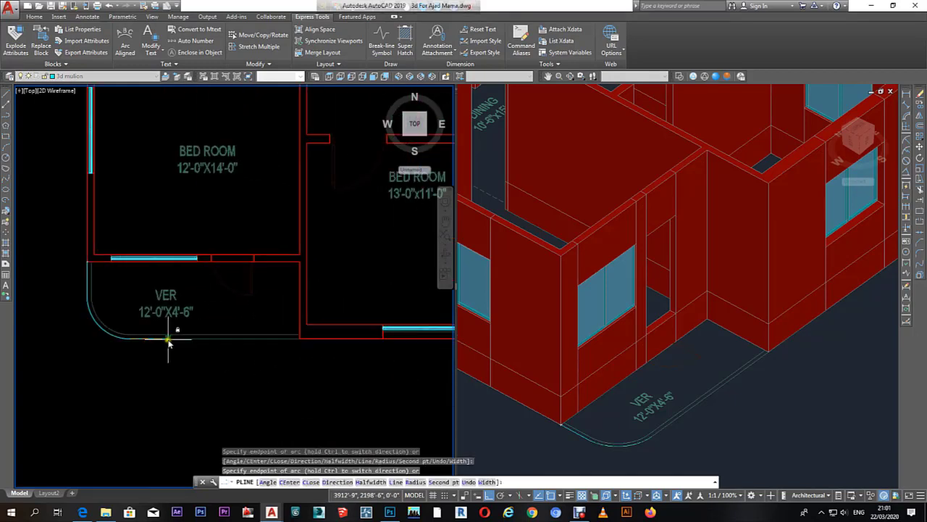
type("l")
key("Return")
left_click(299, 339)
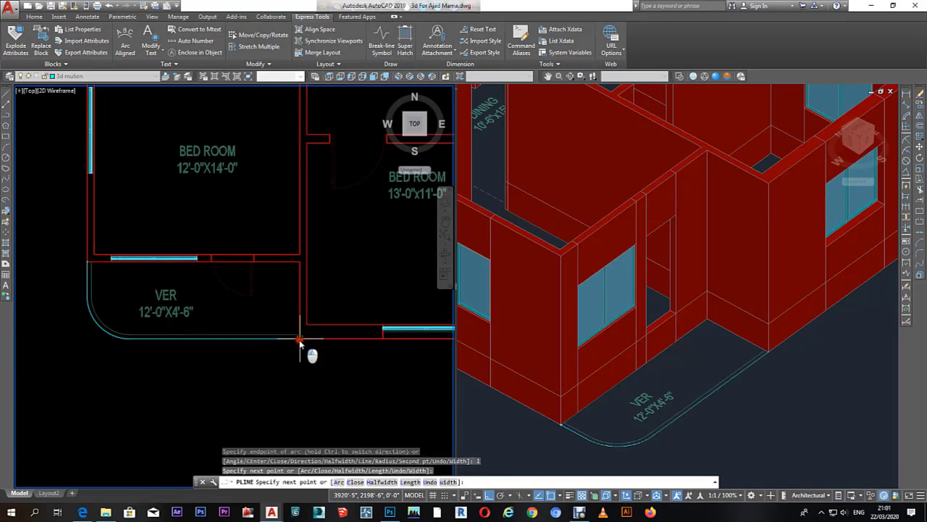
left_click(299, 261)
type("c")
key("Return")
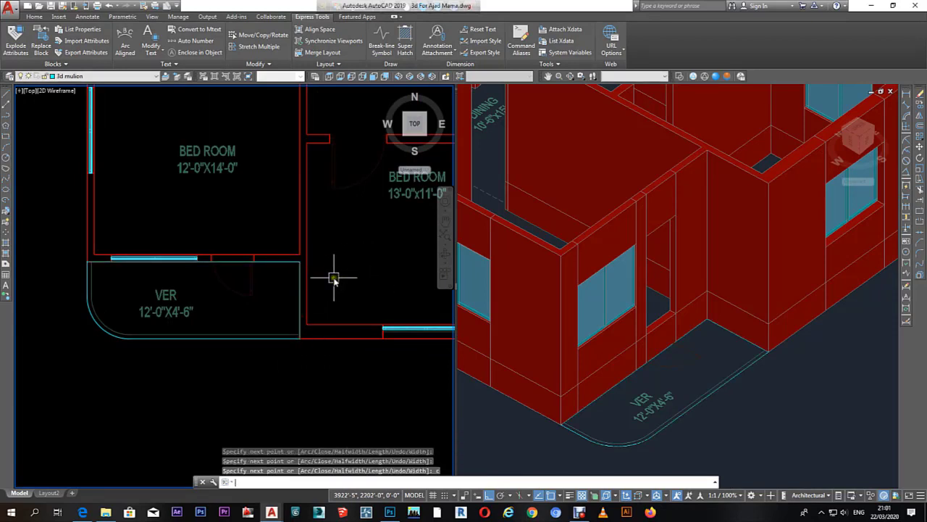
key("Escape")
left_click(695, 384)
Step: Select the verandah outline in the 3D view and begin an extrusion, then cancel it
left_click(730, 418)
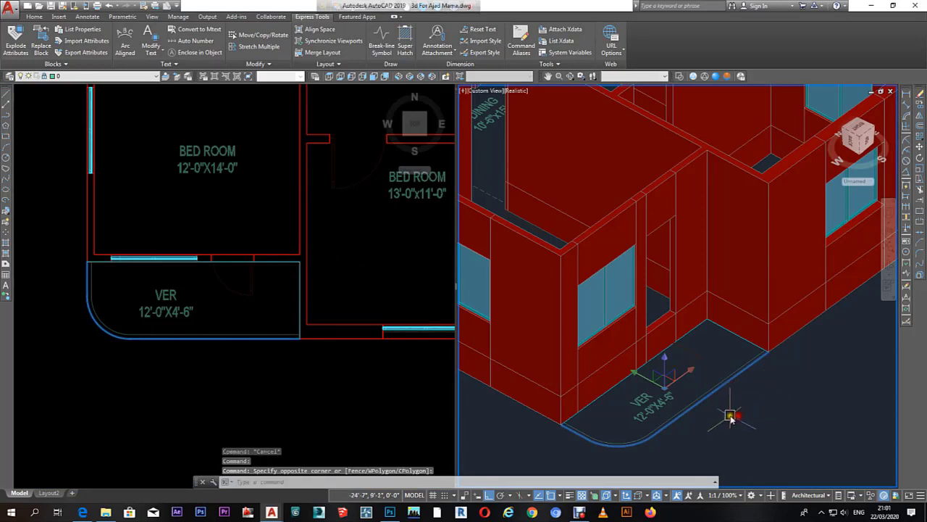
left_click(725, 409)
type("ext")
key("Return")
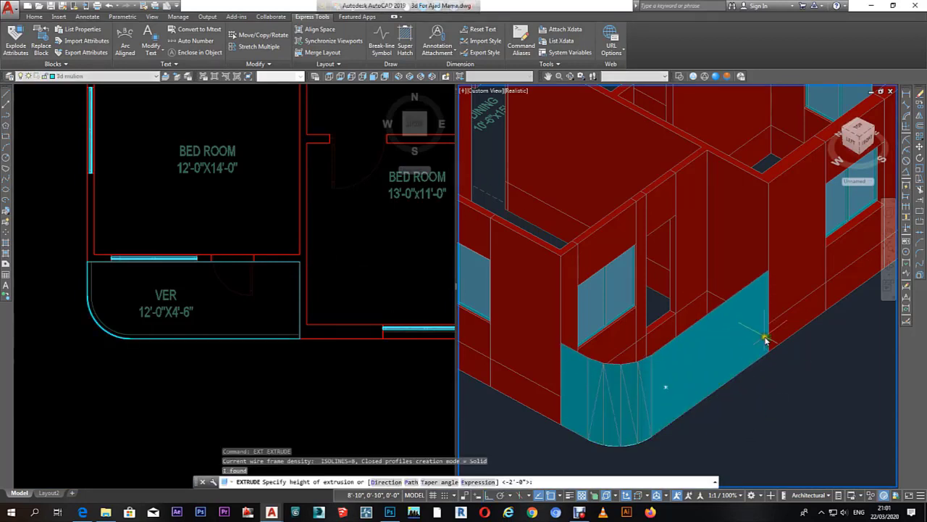
key("Escape")
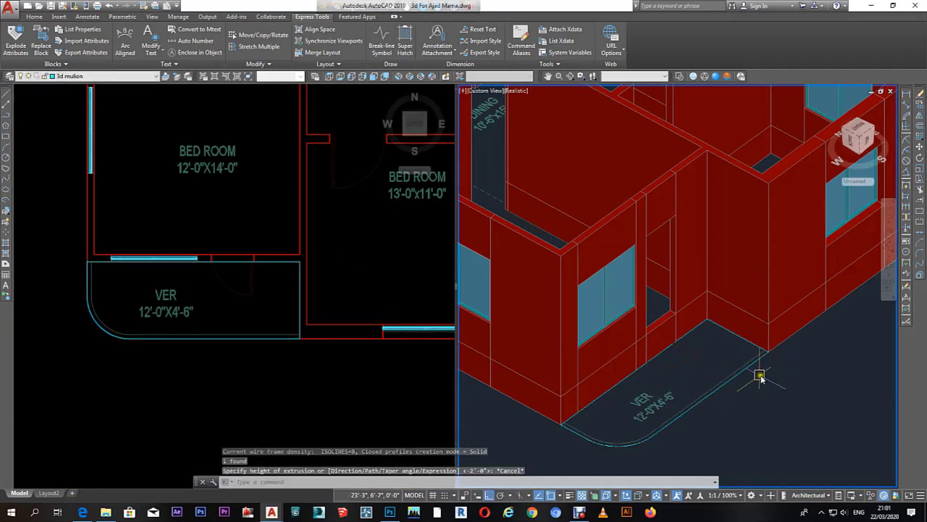
Step: Extrude the verandah outline selected in the plan into the rounded floor slab
left_click(166, 337)
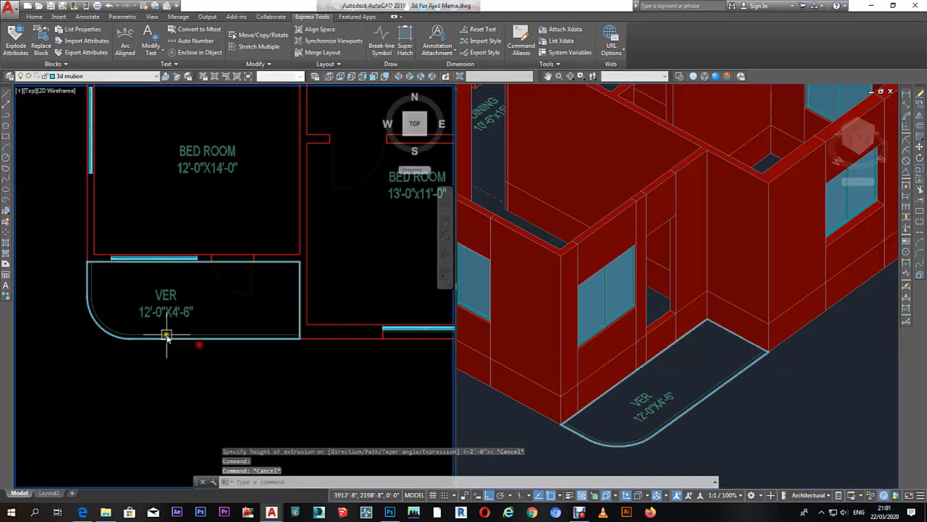
left_click(166, 337)
left_click(817, 424)
left_click(797, 399)
type("ex")
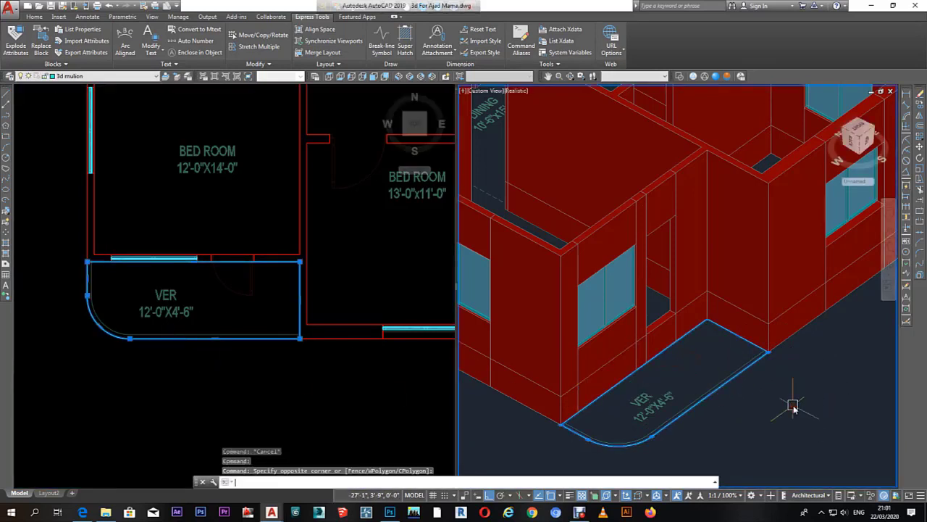
key("Return")
scroll(792, 358, "up", 3)
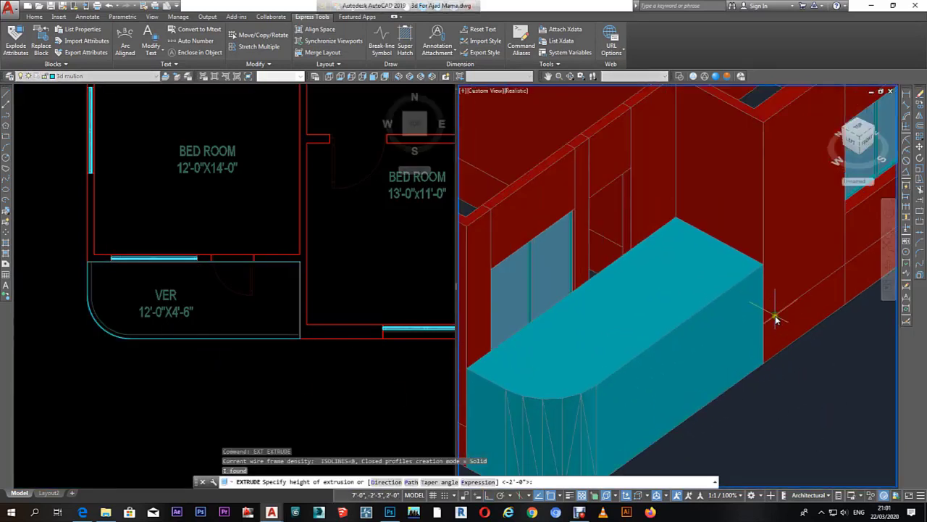
left_click(782, 342)
left_click(797, 383)
scroll(708, 327, "down", 3)
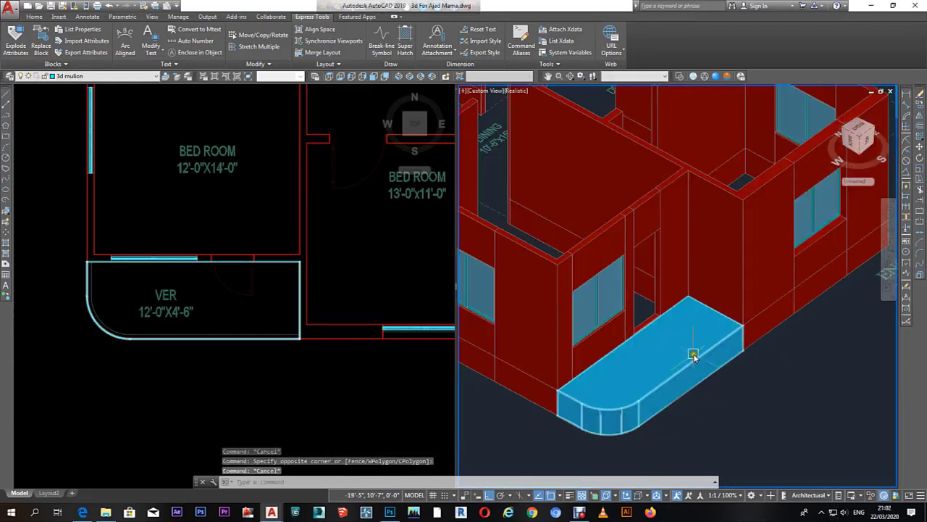
key("Escape")
key("Escape")
Step: Match the verandah slab to the red wall's properties and return to the Top viewport
type("ma")
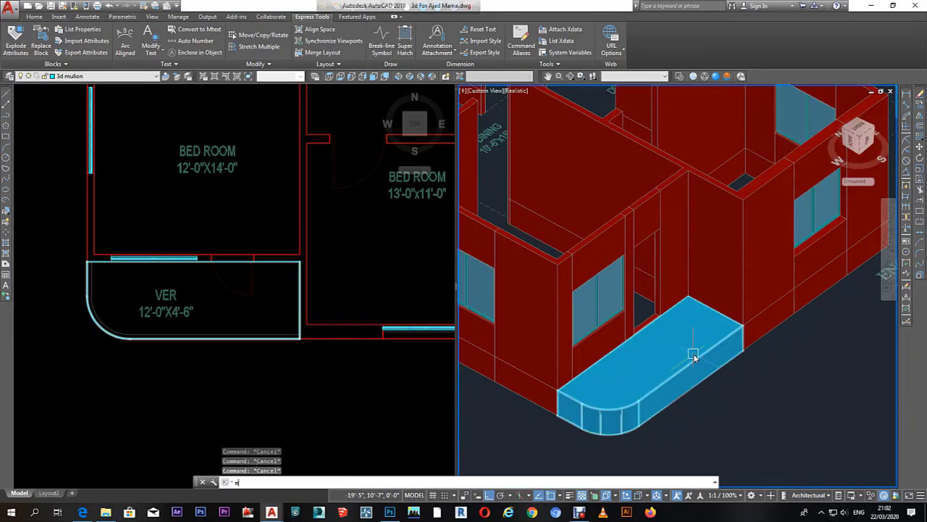
key("Return")
left_click(734, 305)
left_click(729, 334)
key("Escape")
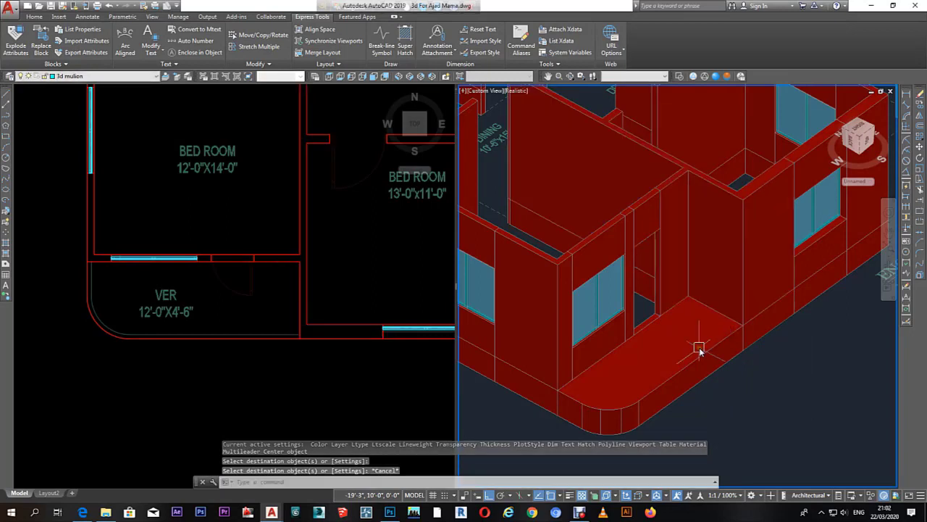
left_click(699, 348)
scroll(131, 323, "up", 3)
key("Escape")
Step: Create a BOUNDARY in the curved verandah edge strip and set its Elevation to 2'
middle_click_drag(130, 324, 136, 332)
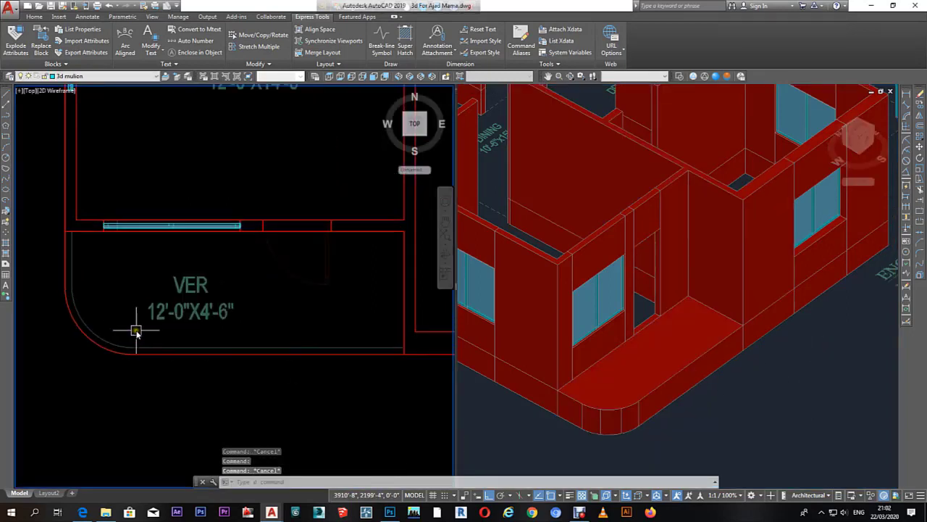
type("bo")
key("Return")
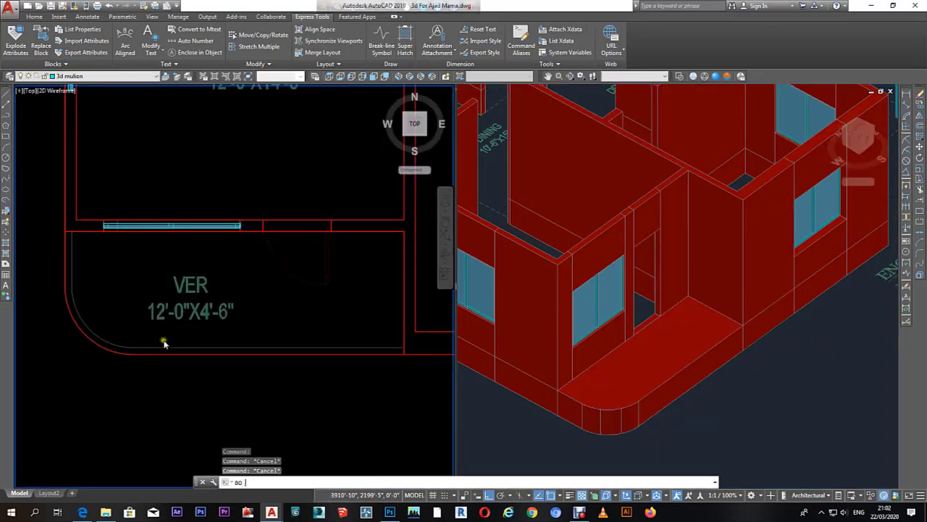
left_click(168, 353)
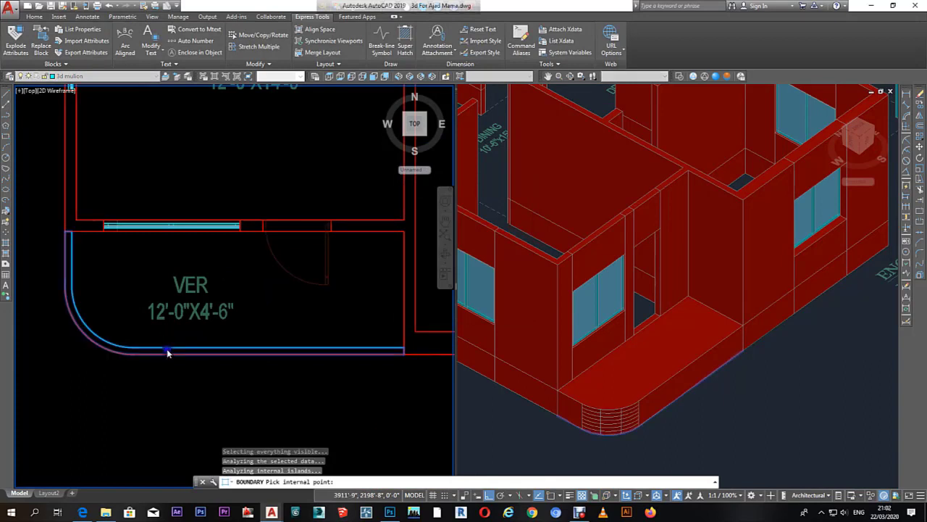
key("Return")
left_click(177, 350)
key("ctrl+1")
type("2")
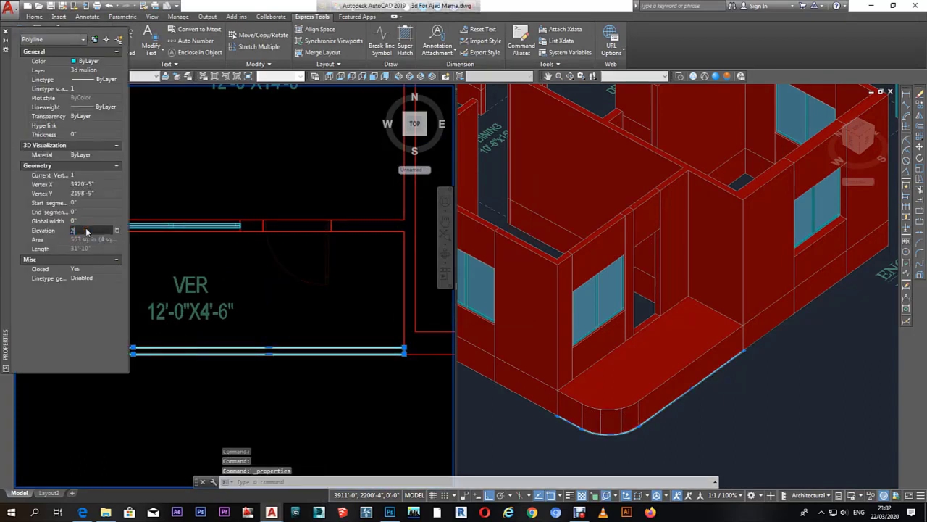
key("Return")
Step: Extrude the raised curved outline 30 units into a parapet wall
left_click(809, 406)
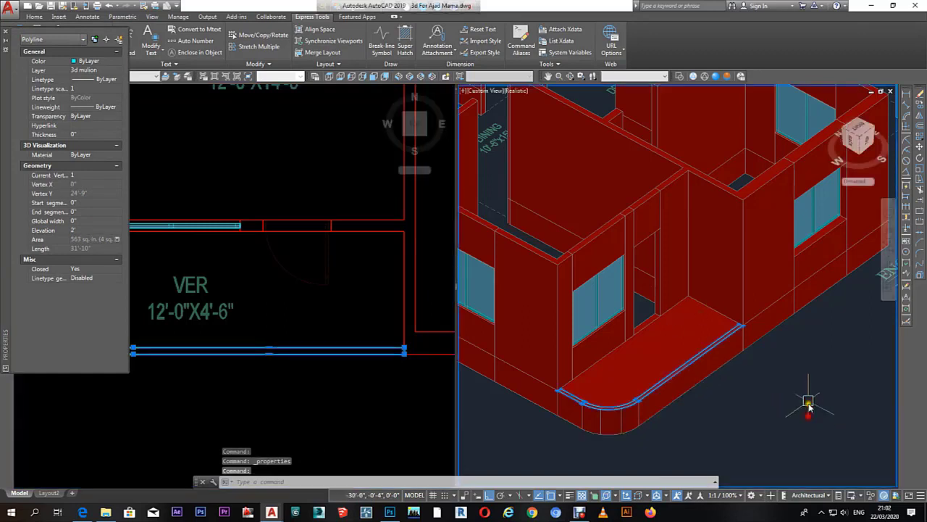
left_click_drag(777, 411, 781, 389)
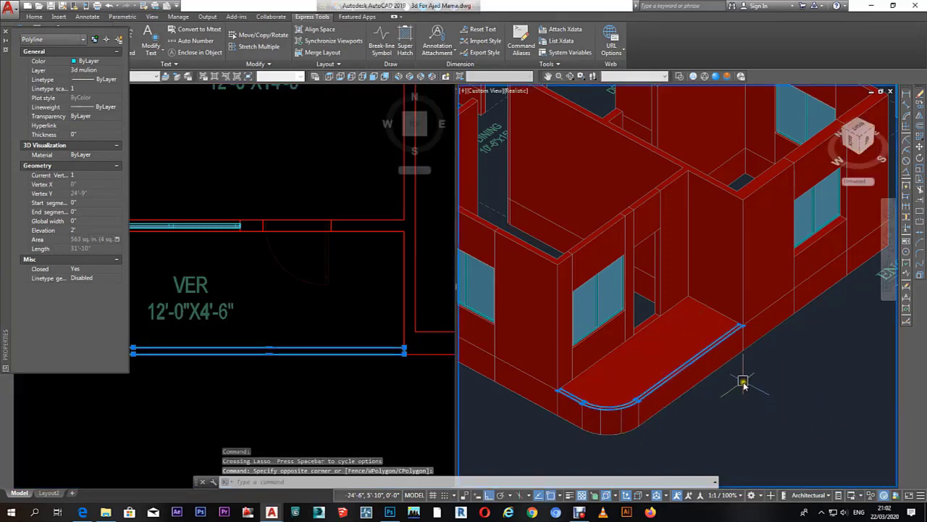
left_click(726, 409)
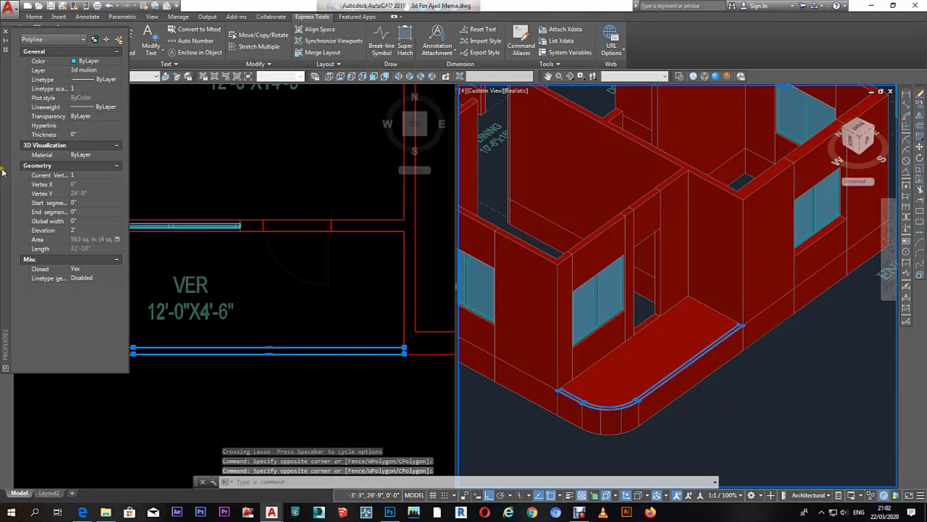
type("ext")
key("Return")
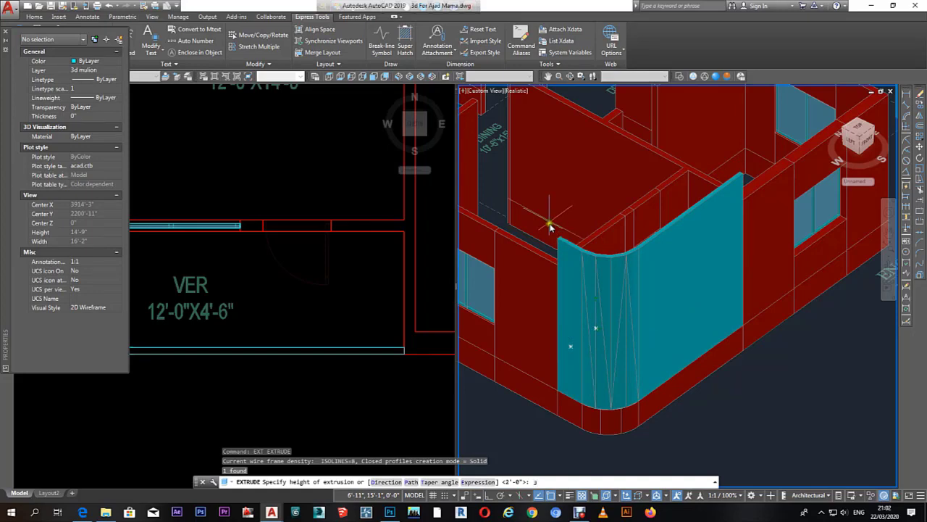
type("0")
key("Return")
scroll(558, 232, "up", 3)
key("Escape")
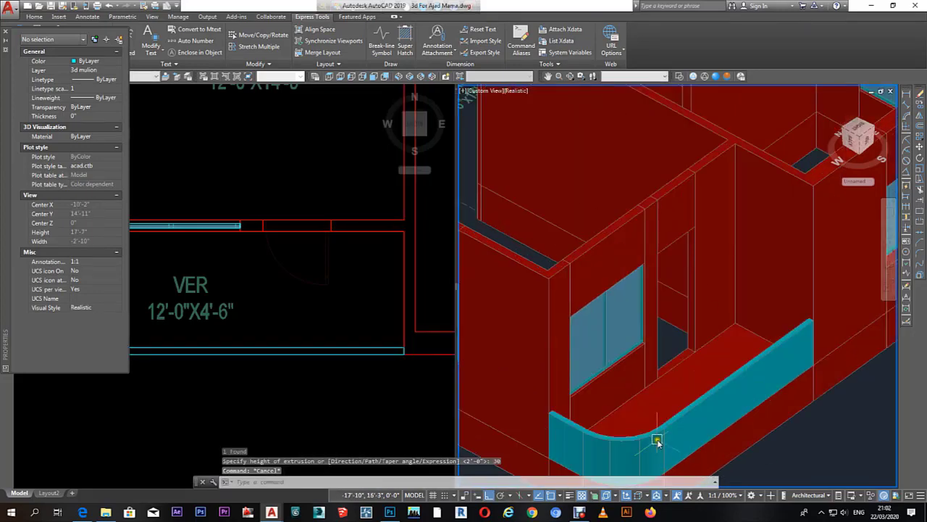
Step: Select the new parapet wall and start copying it
left_click(555, 412)
type("c")
key("Return")
scroll(549, 418, "up", 3)
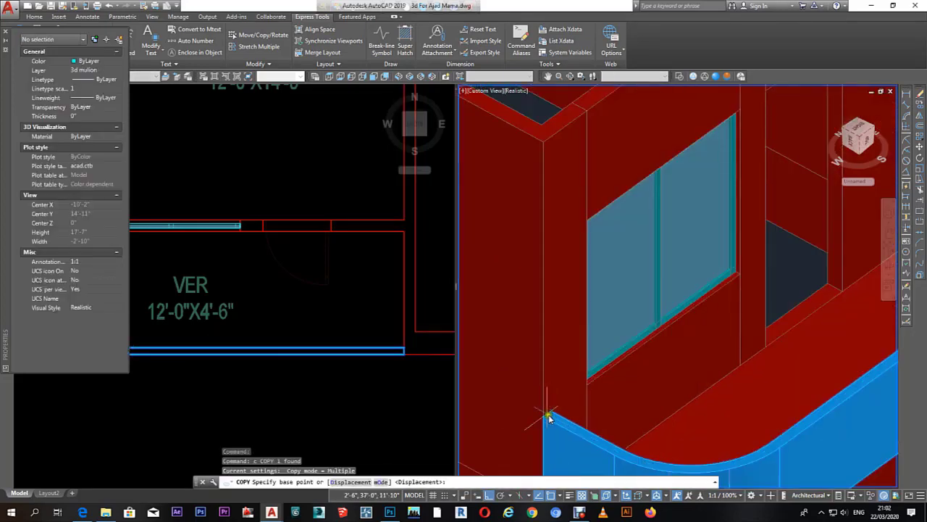
Step: Place the parapet copy above the first and set its Height to 36
left_click(545, 420)
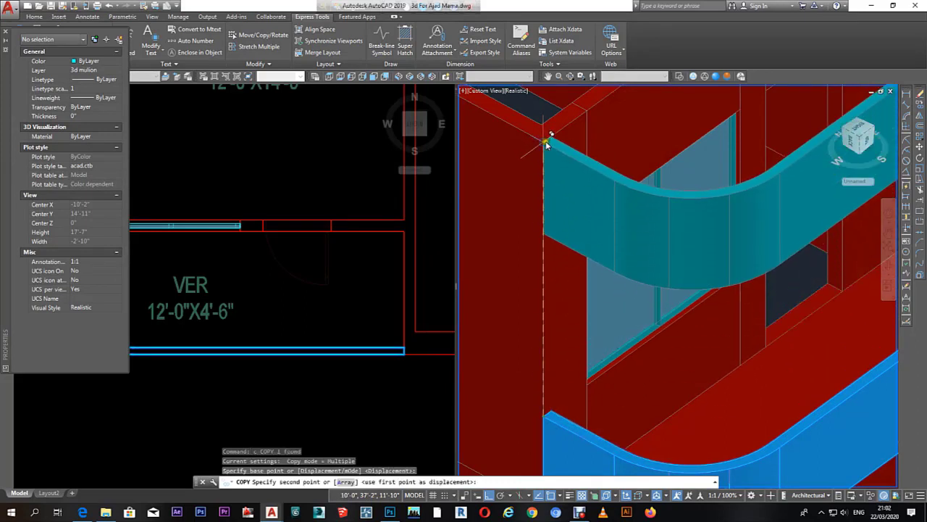
right_click(547, 145)
left_click(572, 158)
left_click(616, 193)
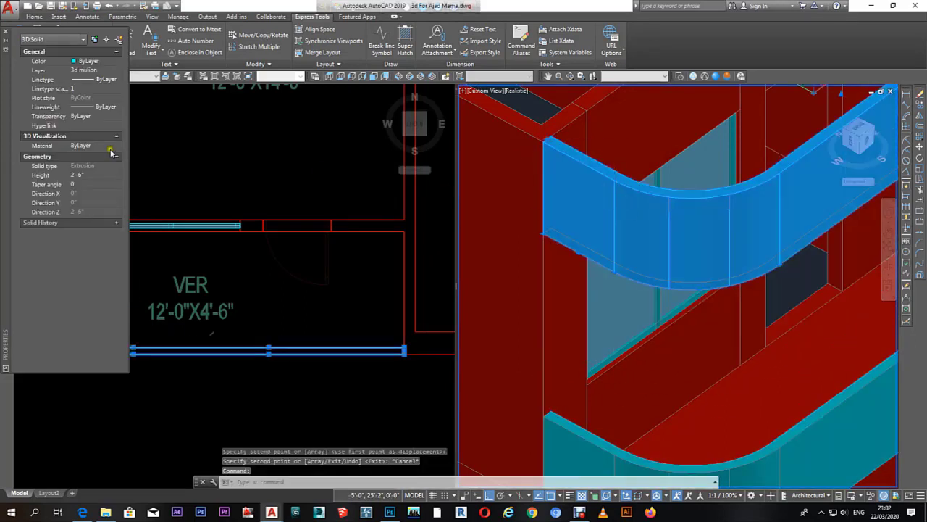
key("Tab")
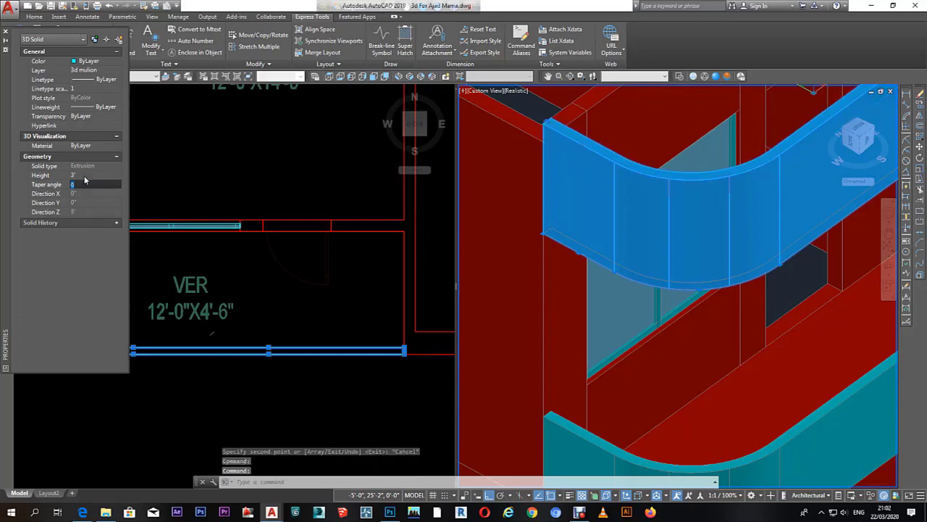
Step: Try moving the copied panel, cancel, and orbit to view both curved panels
type("m")
key("Return")
scroll(573, 148, "up", 2)
scroll(551, 101, "up", 2)
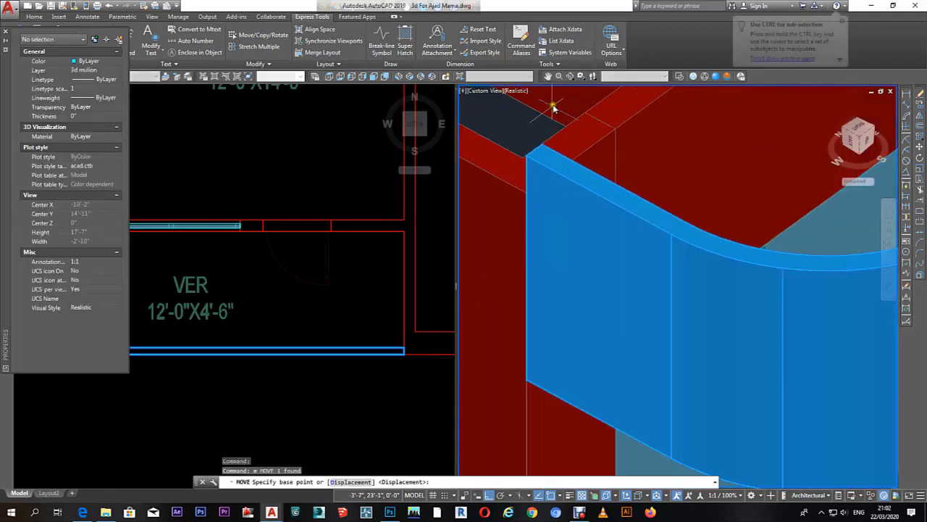
scroll(528, 164, "up", 2)
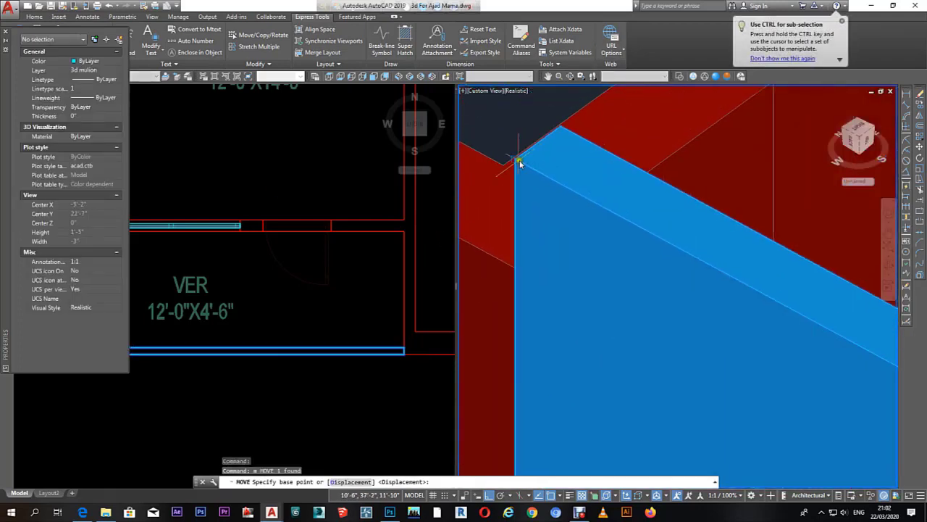
left_click(519, 158)
key("Escape")
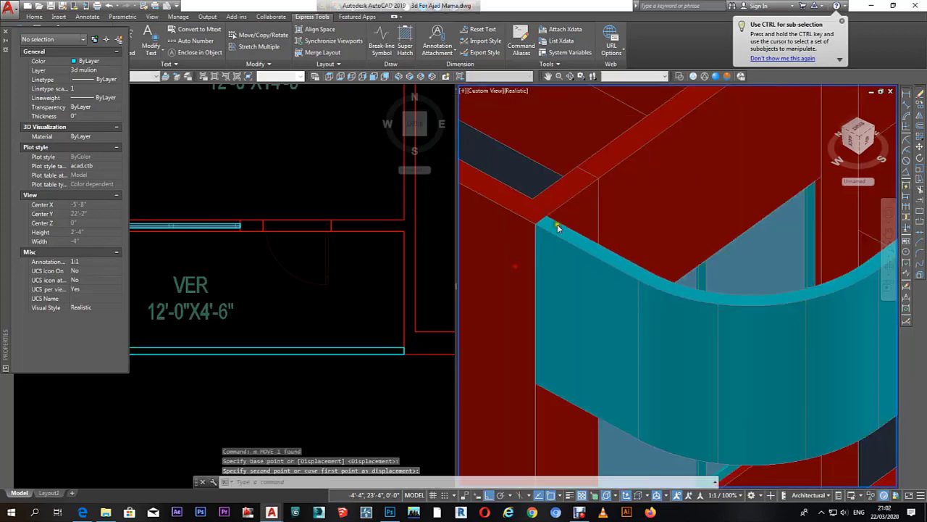
scroll(555, 224, "down", 3)
middle_click_drag(590, 244, 574, 249, "shift")
key("Escape")
type("ma")
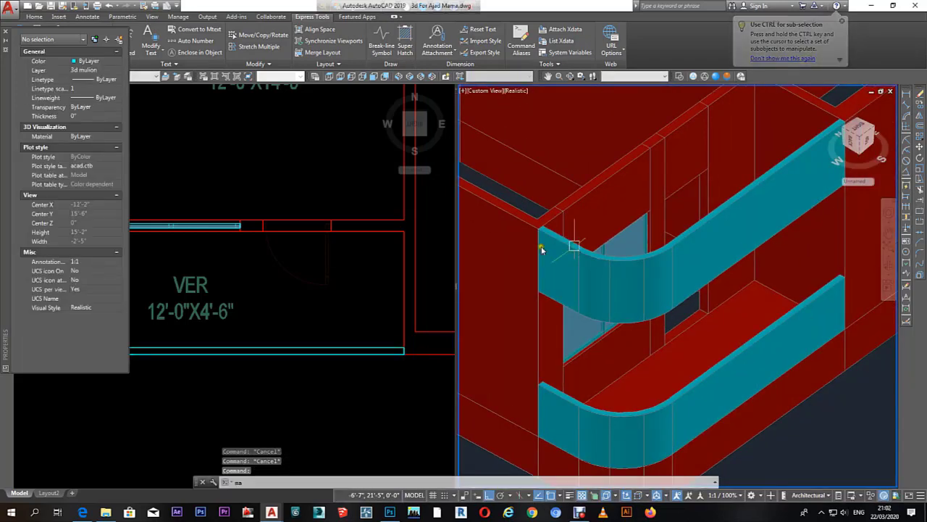
key("Return")
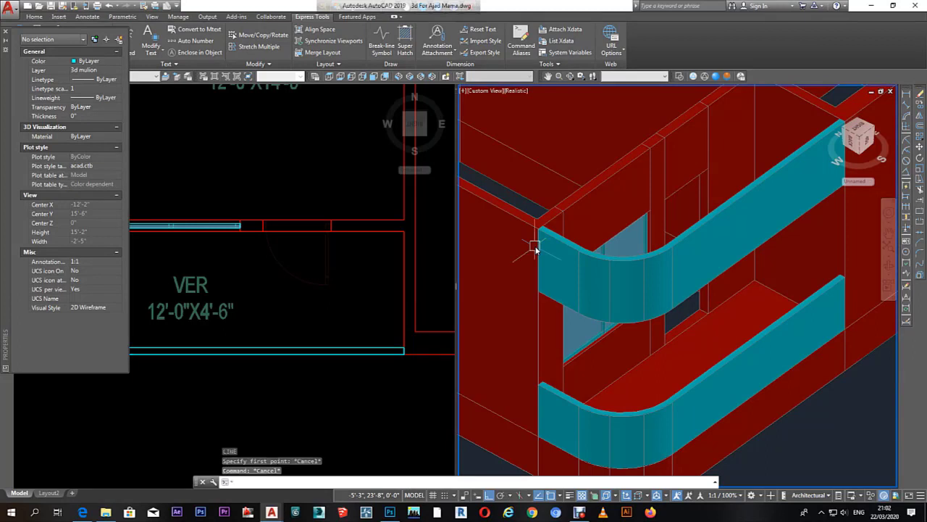
Step: Apply the red wall's properties to the curved parapet panels and close Properties
left_click(527, 227)
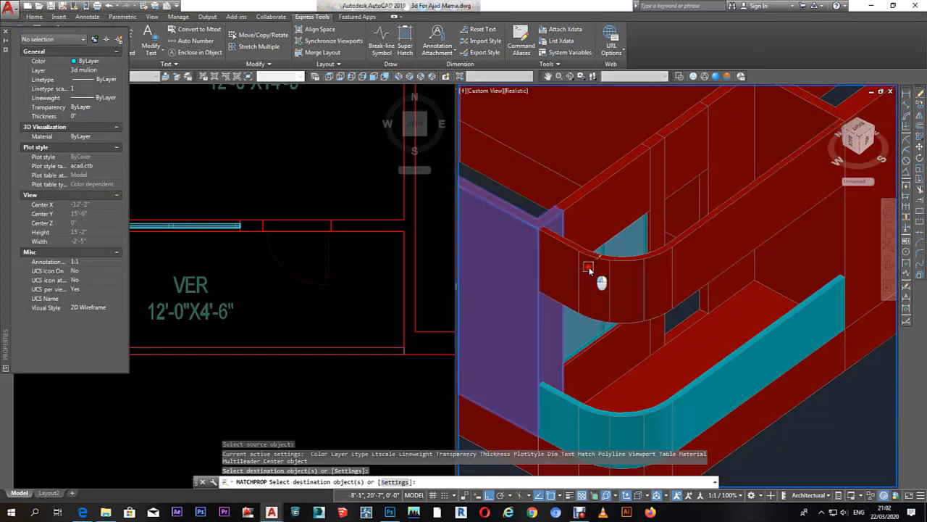
left_click(658, 408)
right_click(660, 386)
key("Escape")
key("Escape")
key("Escape")
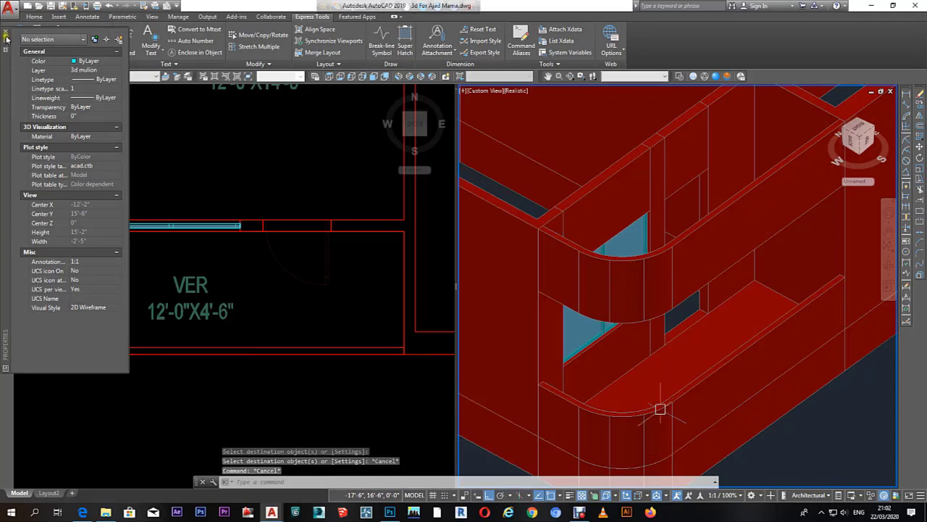
left_click(5, 36)
left_click(604, 327)
key("Escape")
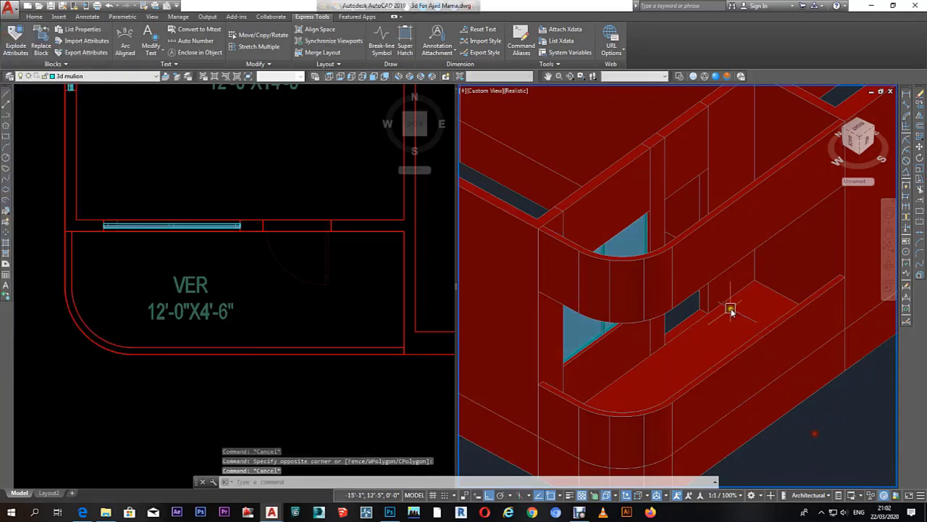
Step: Check a parapet panel in the Layer Properties Manager, then orbit to look into the bedroom
middle_click_drag(730, 310, 732, 328, "shift")
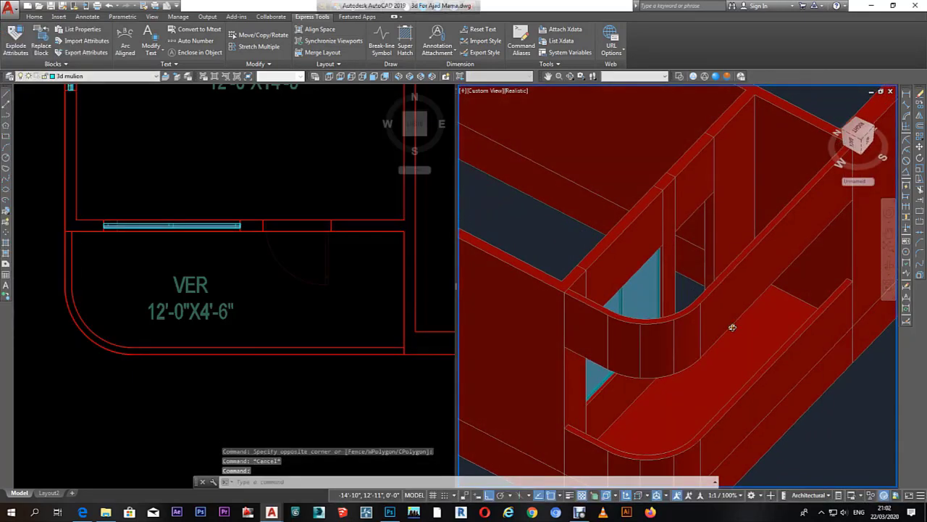
left_click(723, 323)
type("LA")
key("Return")
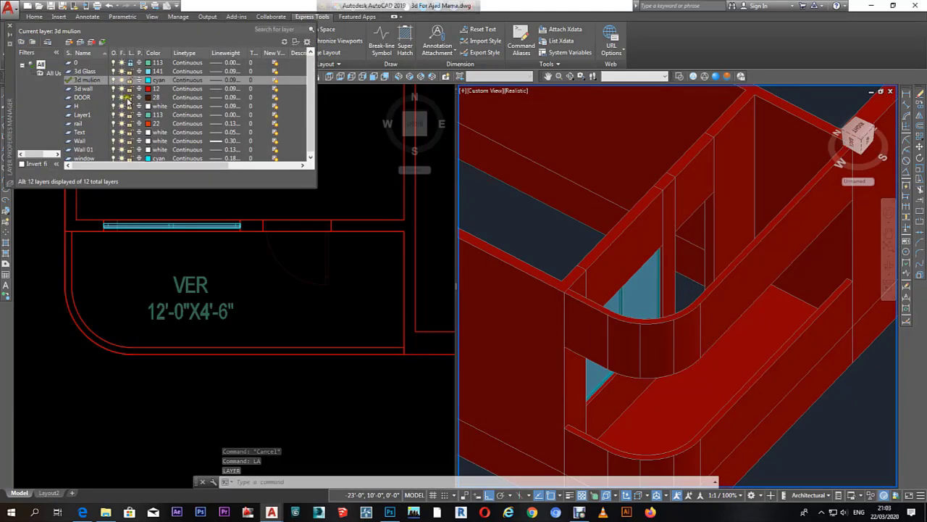
left_click(10, 26)
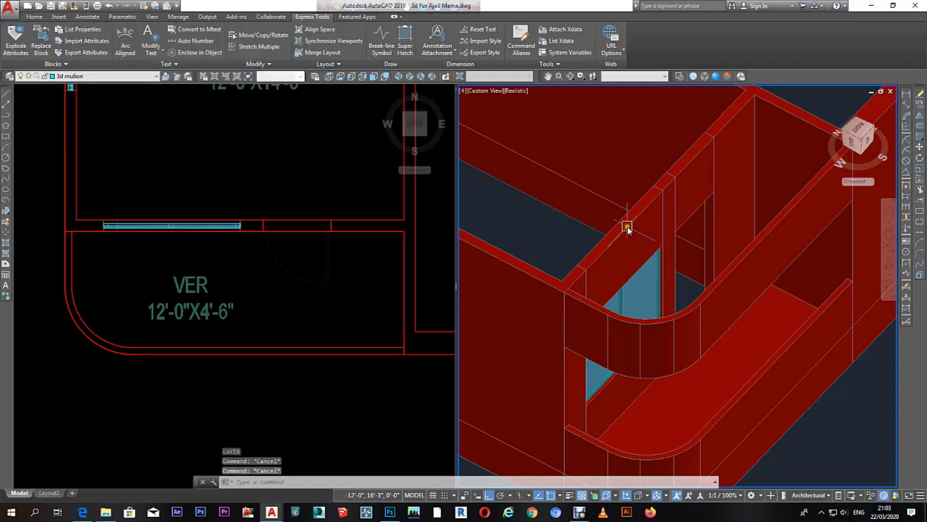
mouse_move(628, 228)
middle_mouse_down("shift")
mouse_move(644, 222)
mouse_move(644, 249)
mouse_move(676, 269)
mouse_move(845, 253)
middle_mouse_up("shift")
Step: Draw a rectangle (REC) across the window sill opening in the plan
type("rec")
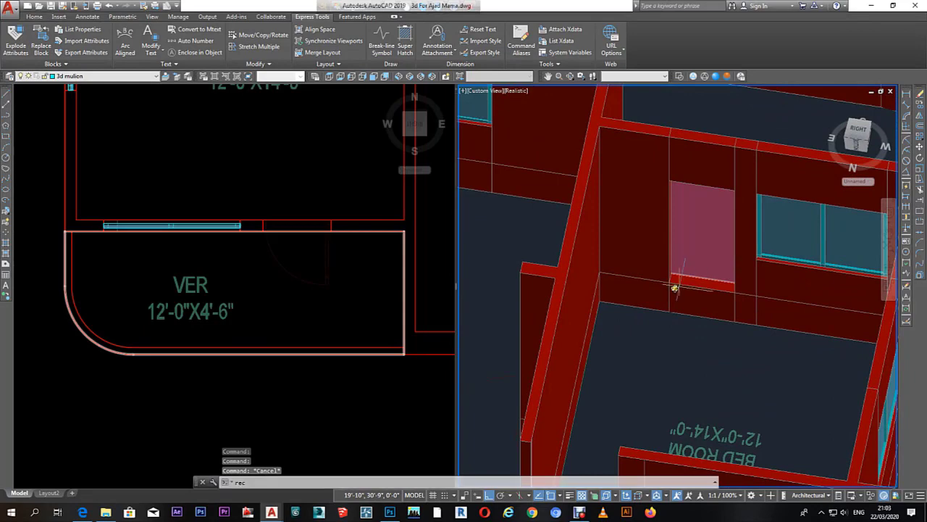
key("Return")
scroll(678, 284, "up", 5)
left_click(673, 264)
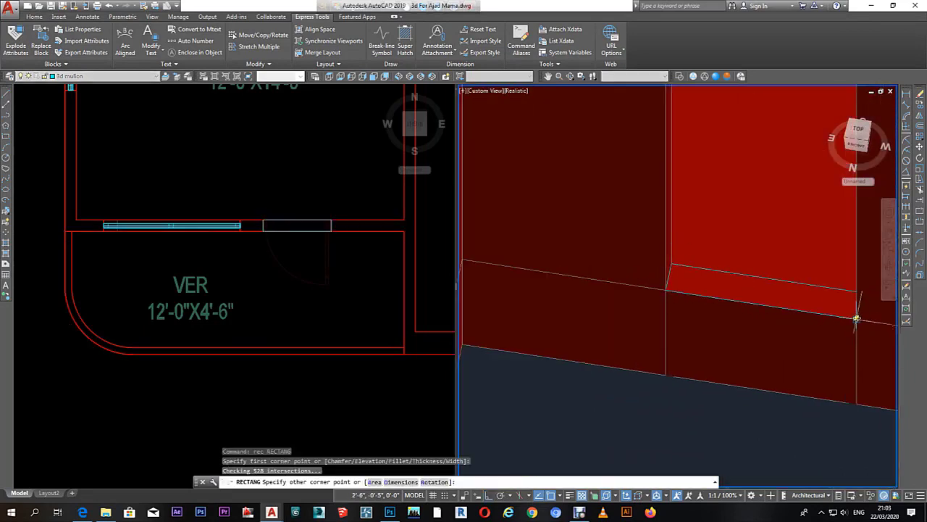
left_click(856, 319)
left_click(807, 308)
left_click(300, 265)
scroll(300, 231, "up", 4)
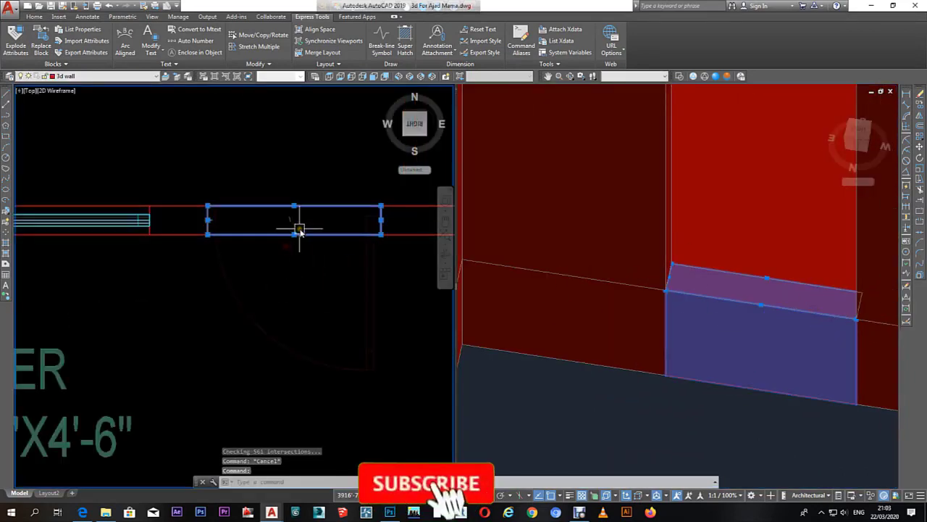
key("Escape")
Step: Select the sill rectangle and give it a Thickness of 7' in Properties
left_click(779, 309)
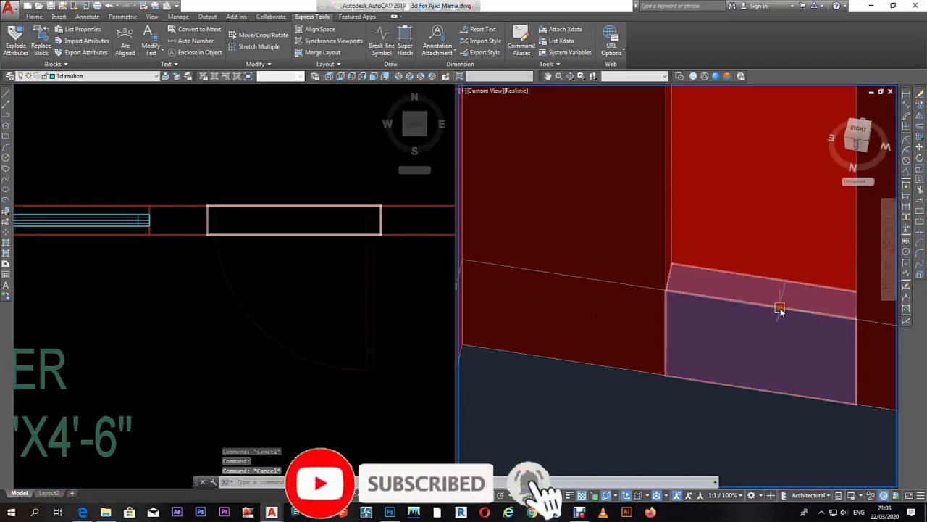
left_click(780, 309)
left_click(307, 263)
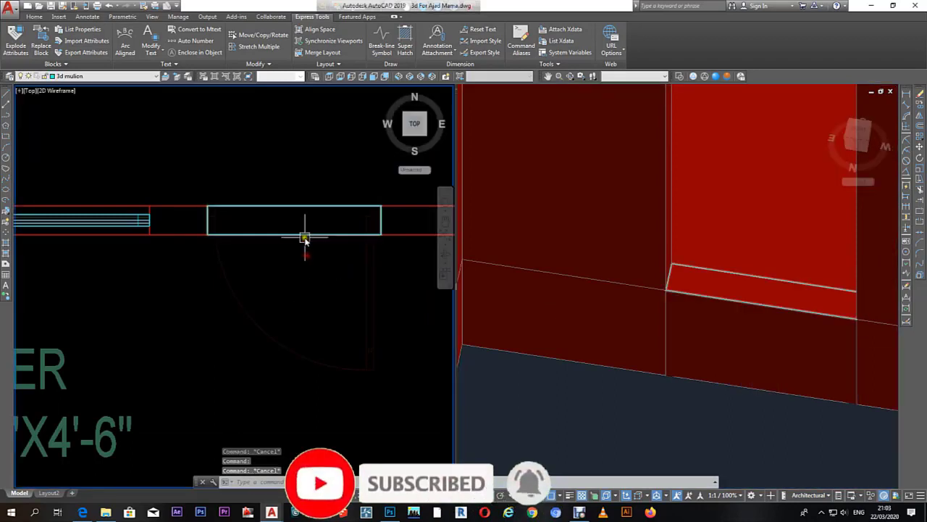
left_click(306, 235)
left_click(303, 281)
key("ctrl+1")
left_click(90, 135)
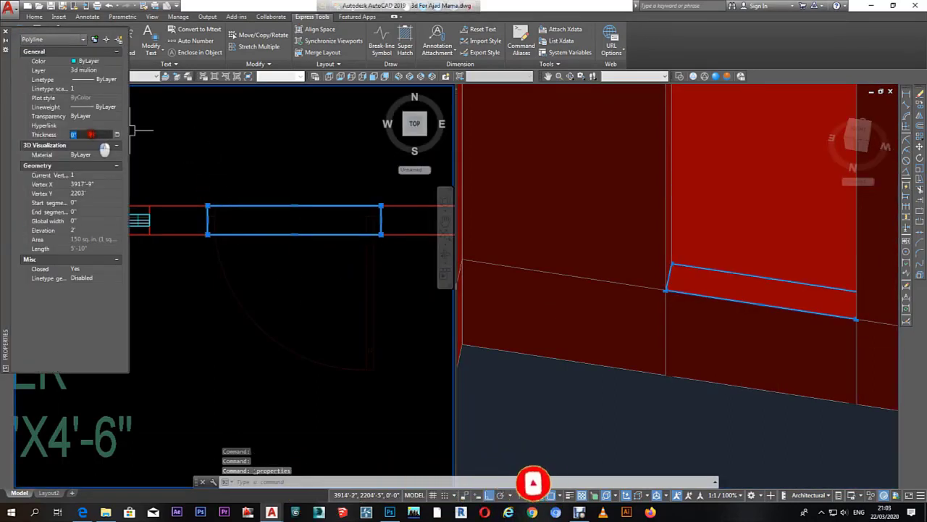
type("7")
key("Return")
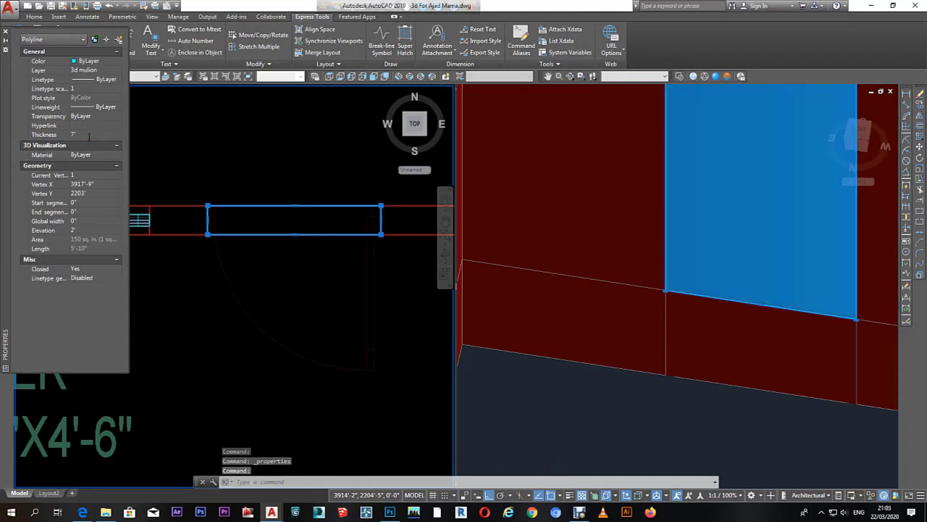
Step: Orbit the 3D view to check the mullion, keeping 3d mullion as the current layer
scroll(625, 311, "down", 3)
scroll(635, 354, "up", 2)
left_click(652, 394)
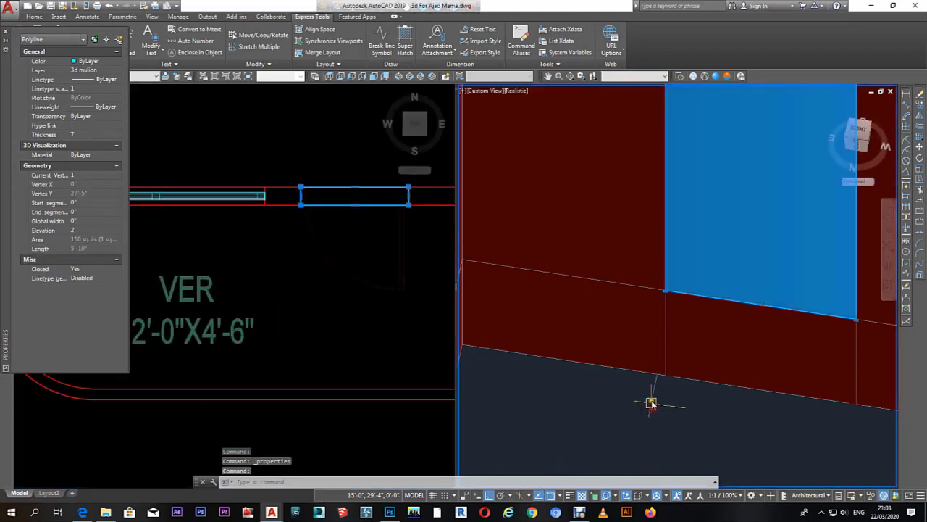
mouse_move(652, 394)
middle_mouse_down("shift")
mouse_move(731, 355)
mouse_move(513, 334)
middle_mouse_up("shift")
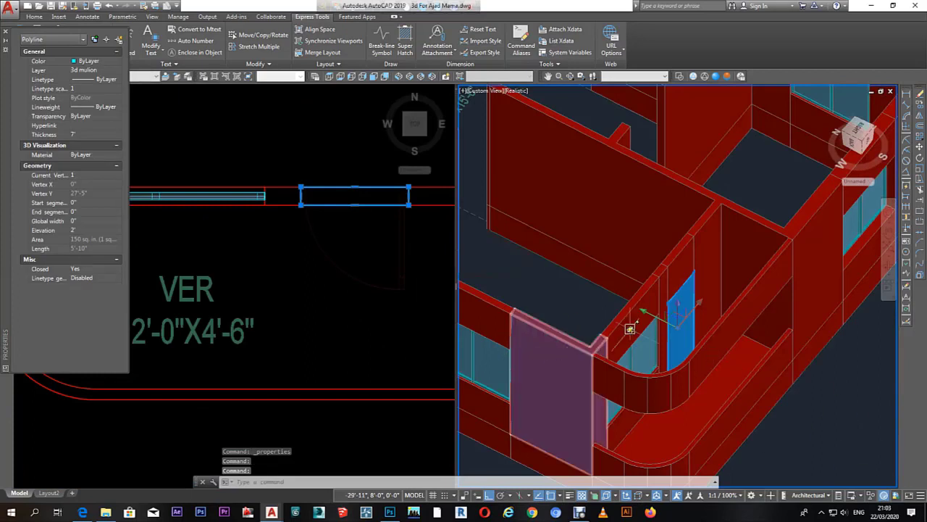
left_click(5, 34)
left_click(80, 76)
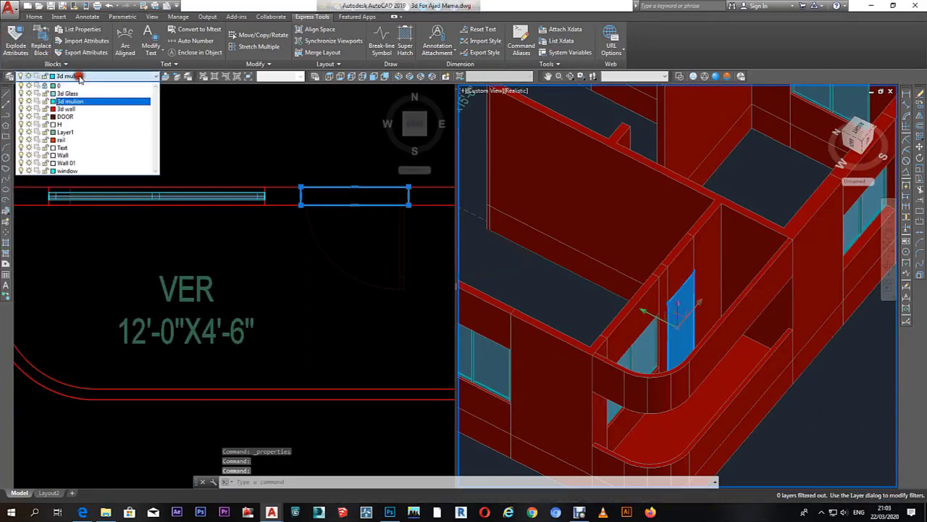
left_click(84, 116)
key("Escape")
key("Escape")
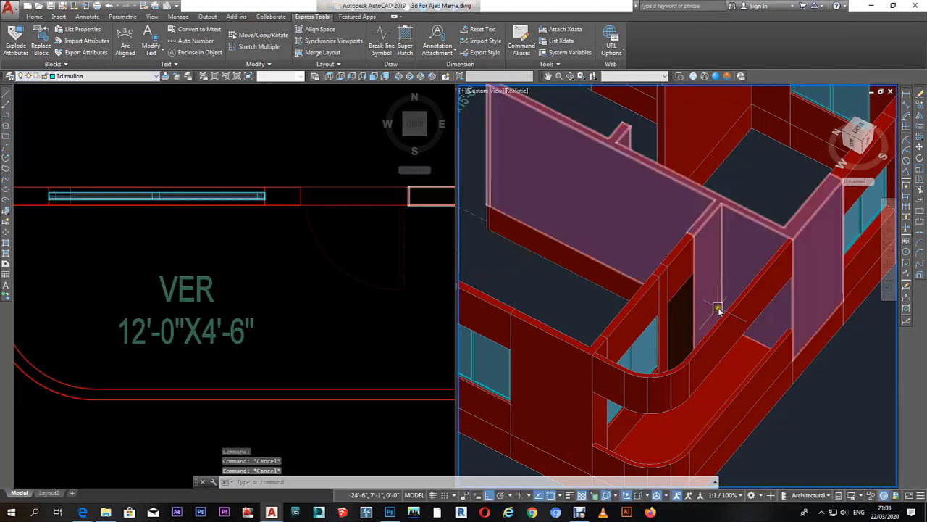
mouse_move(717, 306)
middle_mouse_down("shift")
mouse_move(684, 333)
mouse_move(710, 325)
mouse_move(655, 306)
mouse_move(594, 220)
mouse_move(558, 225)
mouse_move(722, 269)
middle_mouse_up("shift")
Step: Use MATCHPROP (MA) to make the cyan verandah canopy and column match a red wall
scroll(714, 304, "down", 3)
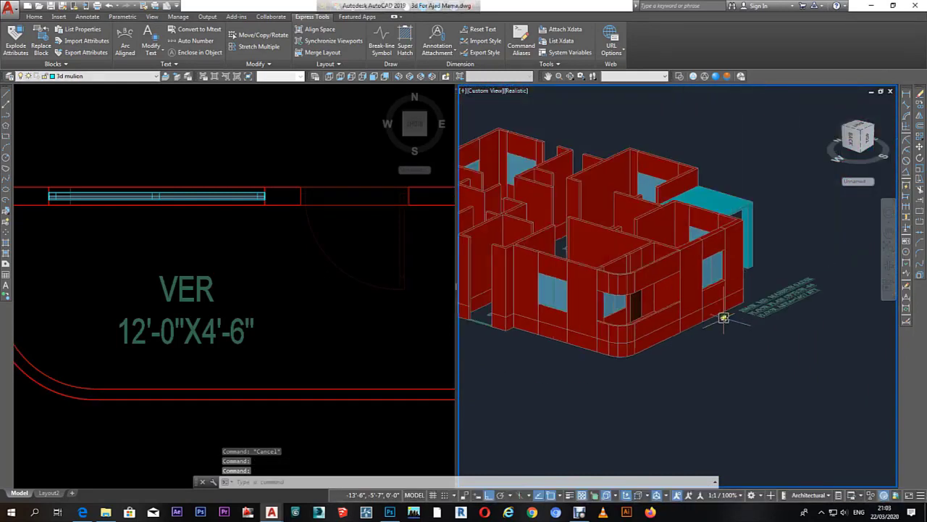
scroll(739, 279, "up", 2)
mouse_move(673, 268)
middle_mouse_down("shift")
mouse_move(712, 335)
mouse_move(683, 302)
mouse_move(716, 300)
mouse_move(728, 311)
middle_mouse_up("shift")
scroll(637, 311, "up", 2)
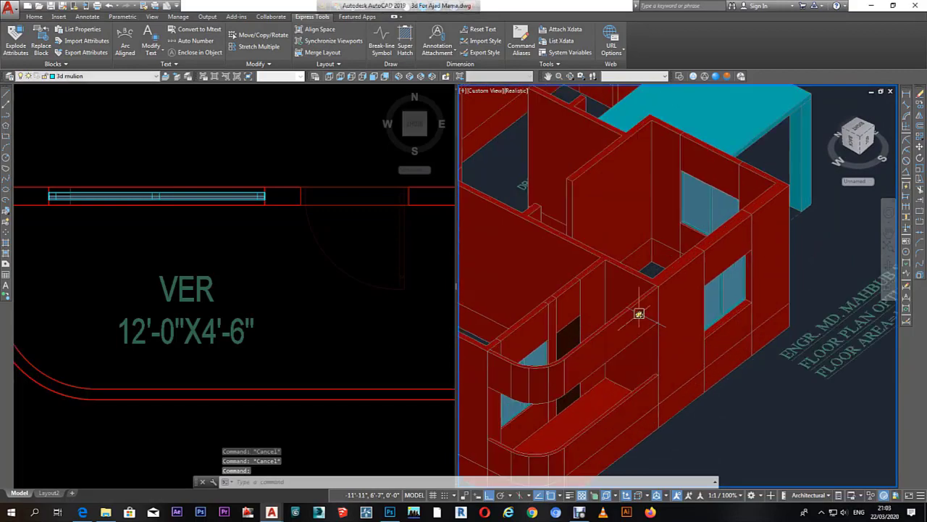
scroll(644, 311, "down", 2)
mouse_move(628, 316)
middle_mouse_down("shift")
mouse_move(642, 345)
mouse_move(644, 389)
mouse_move(514, 312)
mouse_move(506, 323)
middle_mouse_up("shift")
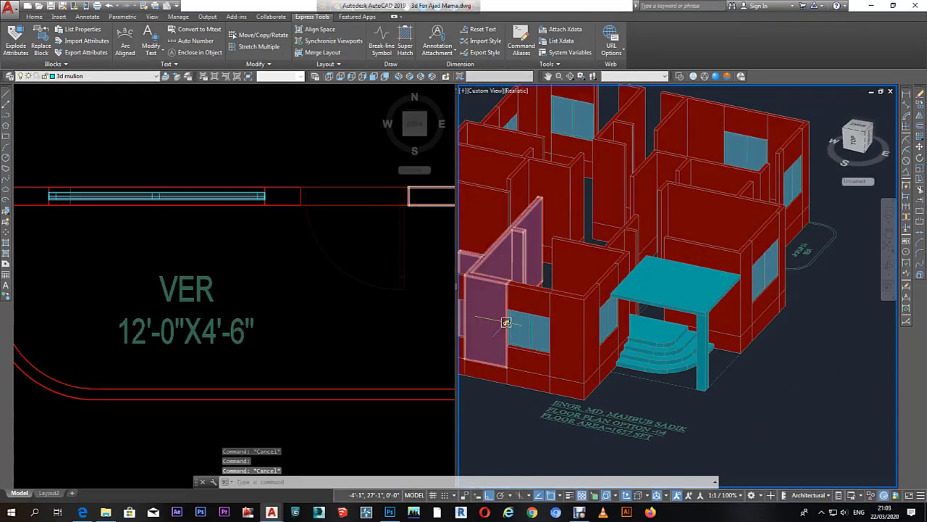
type("ma")
key("Return")
left_click(539, 321)
scroll(578, 321, "up", 2)
left_click(679, 280)
left_click(761, 348)
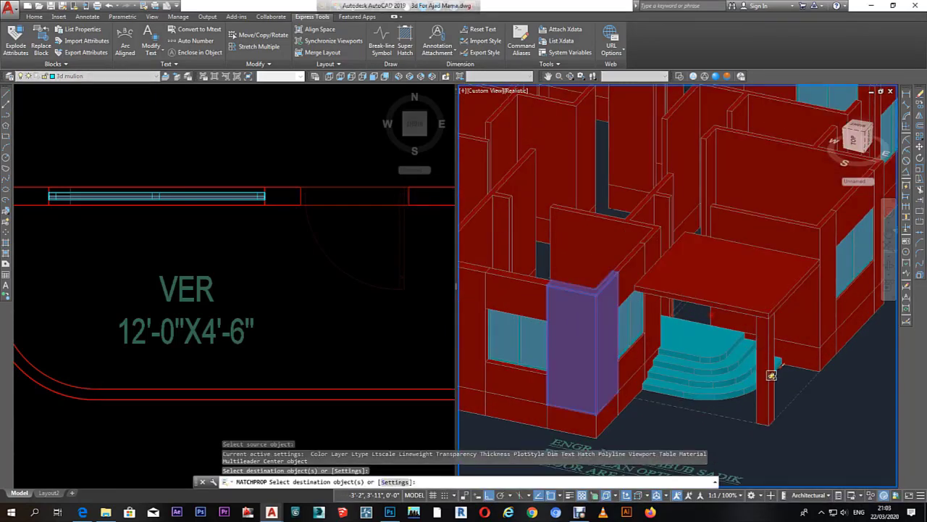
right_click(770, 372)
key("Escape")
Step: Orbit and zoom the 3D view to inspect the recoloured porch
scroll(779, 330, "down", 3)
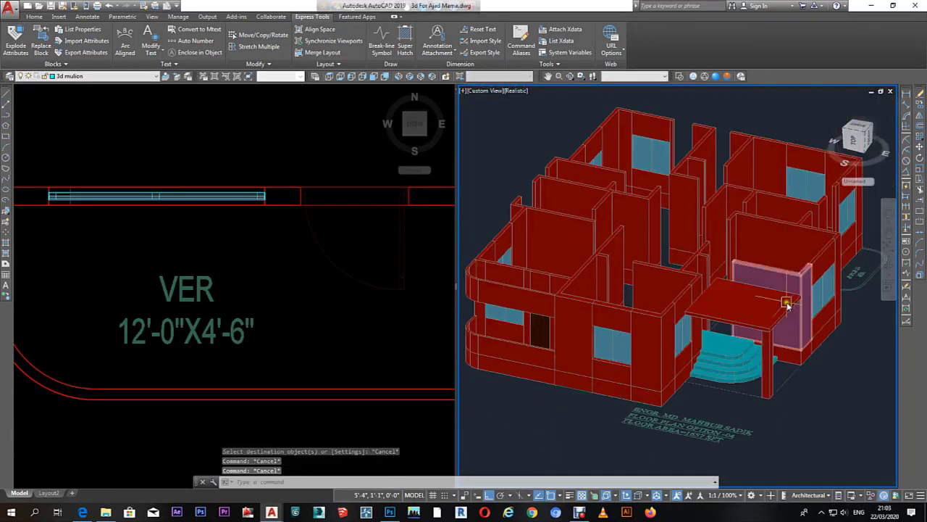
scroll(787, 300, "up", 4)
scroll(652, 304, "down", 3)
mouse_move(600, 311)
middle_mouse_down("shift")
mouse_move(617, 341)
mouse_move(673, 325)
mouse_move(718, 377)
middle_mouse_up("shift")
scroll(617, 341, "down", 2)
scroll(718, 377, "up", 4)
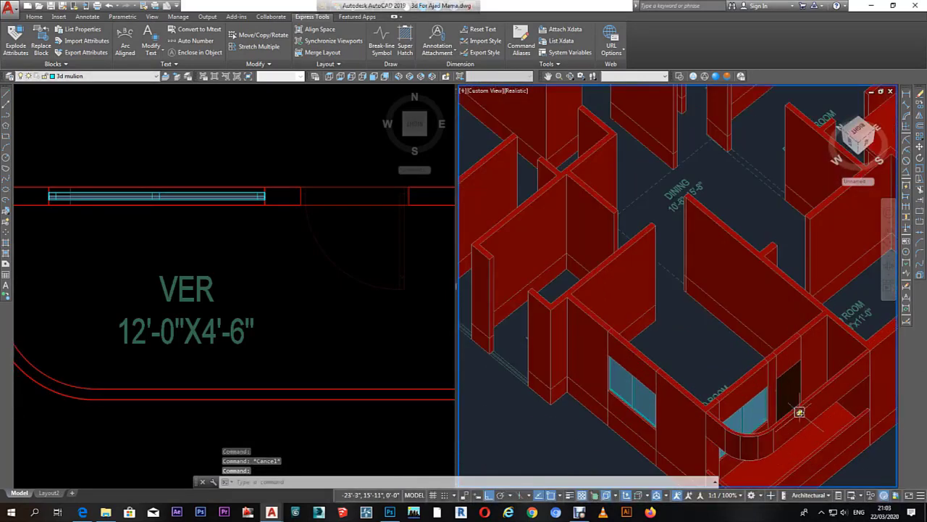
scroll(331, 265, "up", 2)
Step: Copy the mullion outline into the bedroom wall opening
scroll(265, 240, "down", 2)
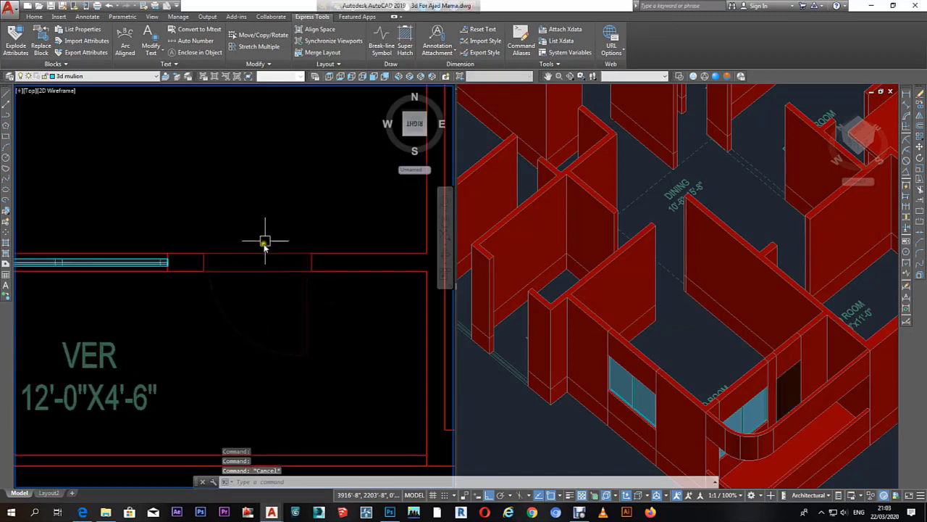
left_click(266, 240)
scroll(318, 264, "down", 3)
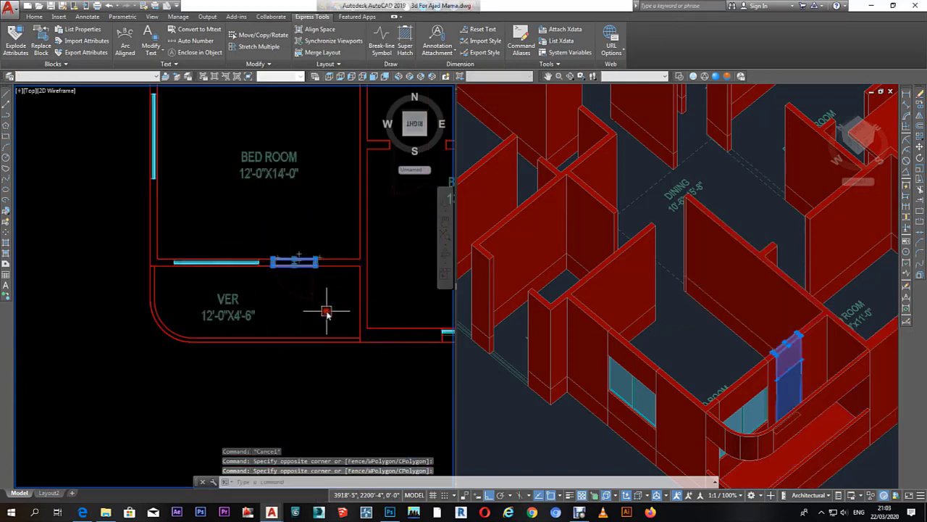
type("c")
key("Return")
left_click(317, 262)
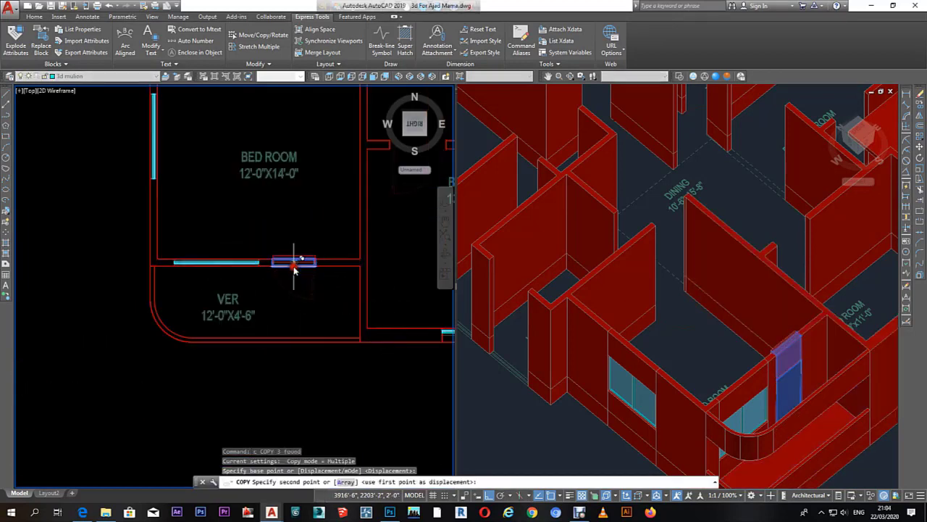
scroll(289, 306, "down", 2)
scroll(288, 307, "down", 1)
scroll(331, 310, "up", 3)
scroll(290, 326, "up", 2)
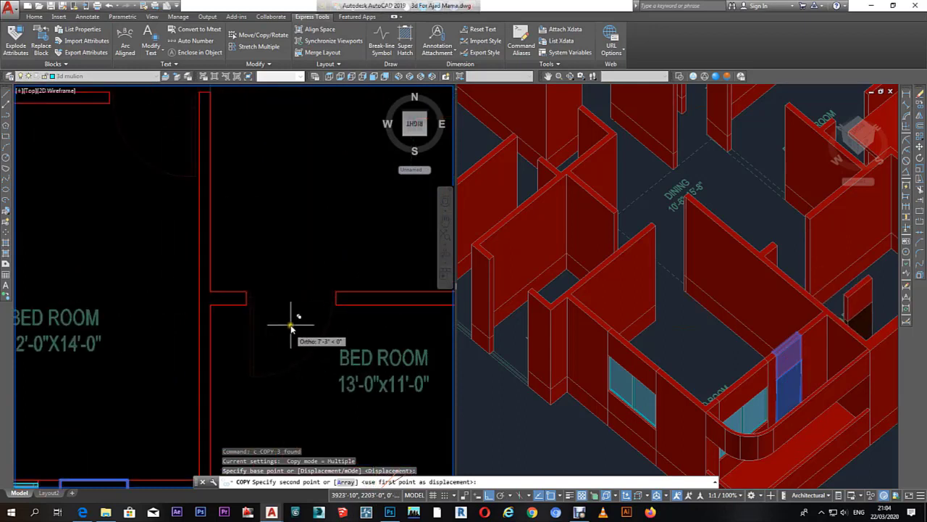
scroll(291, 315, "up", 2)
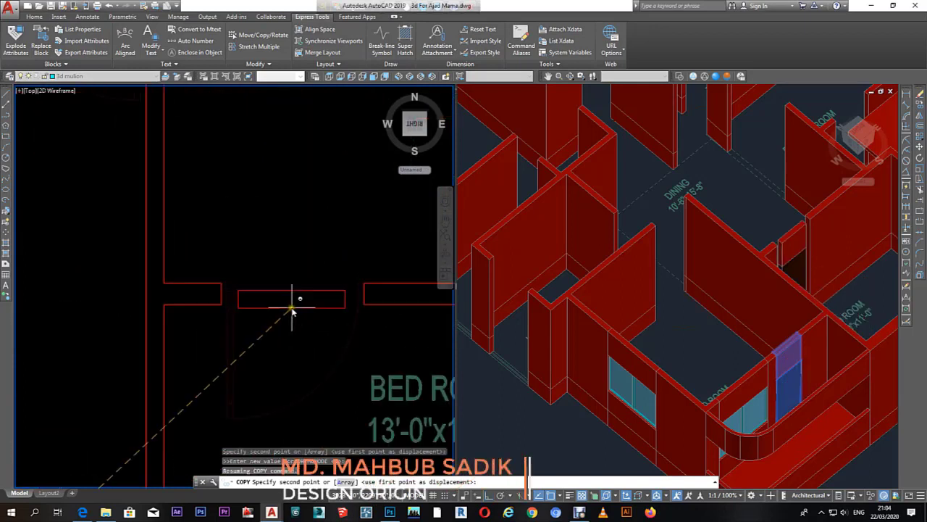
left_click(296, 297)
key("Escape")
key("Escape")
Step: Move the copied mullion rectangle to the corner of the opening
left_click_drag(304, 325, 267, 270)
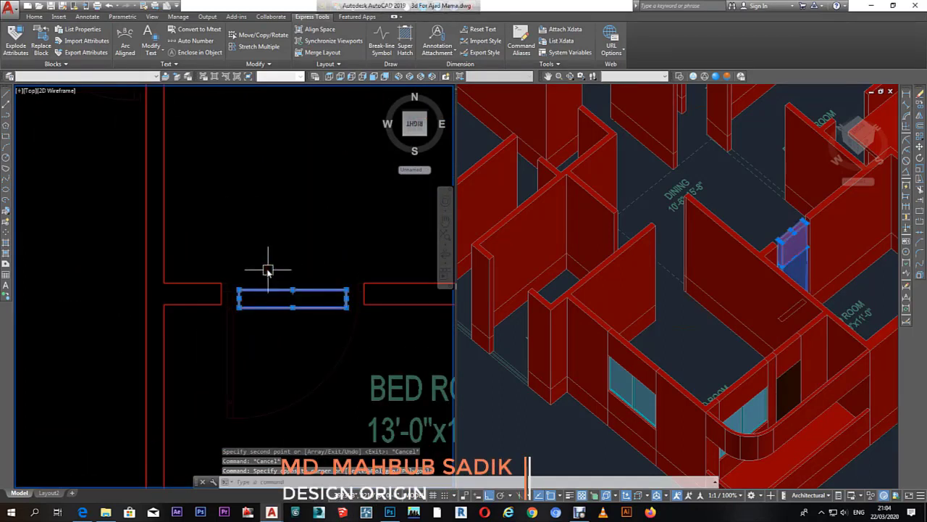
type("m")
key("Return")
scroll(227, 285, "up", 2)
left_click(258, 300)
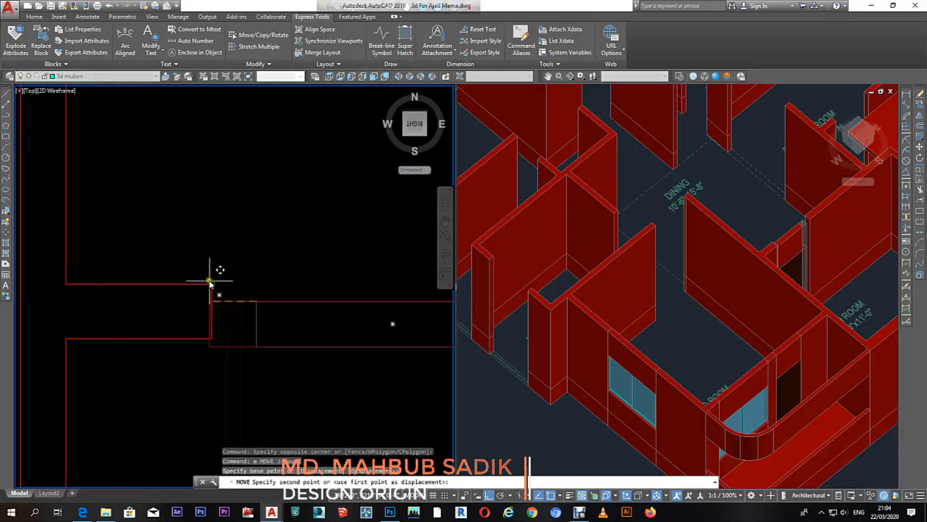
left_click(210, 283)
scroll(210, 284, "down", 2)
Step: Stretch the rectangle's right edge out to the wall
left_click_drag(311, 317, 276, 286)
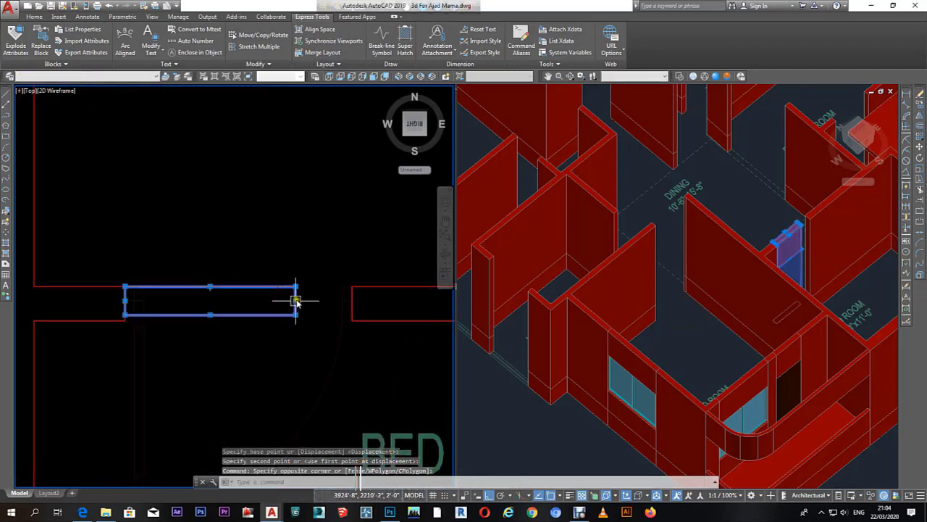
left_click(295, 300)
scroll(353, 304, "up", 3)
left_click(349, 307)
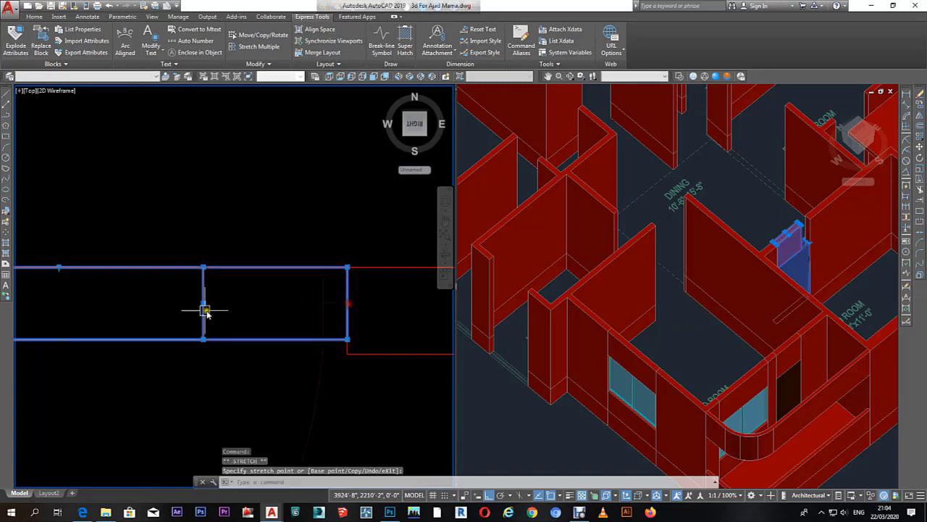
left_click(203, 303)
left_click(345, 304)
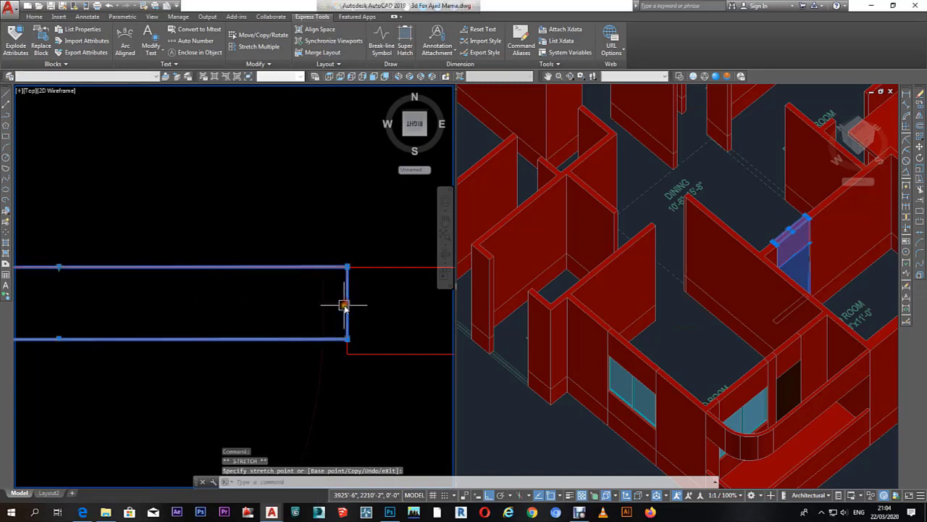
key("Escape")
Step: Reselect the mullion and begin a copy (CO) in the 3D view, then cancel it
left_click(283, 254)
scroll(310, 297, "down", 4)
scroll(306, 303, "down", 2)
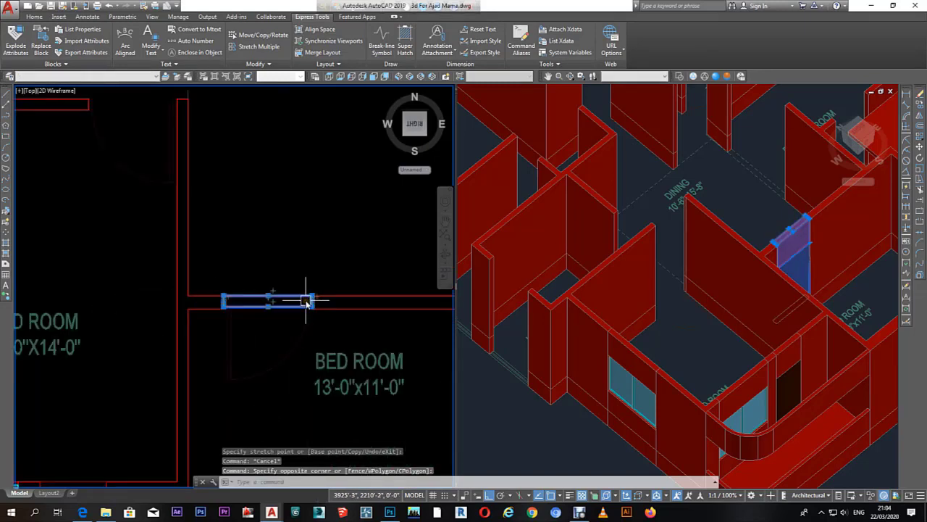
left_click(614, 303)
type("co")
key("Return")
scroll(810, 217, "up", 5)
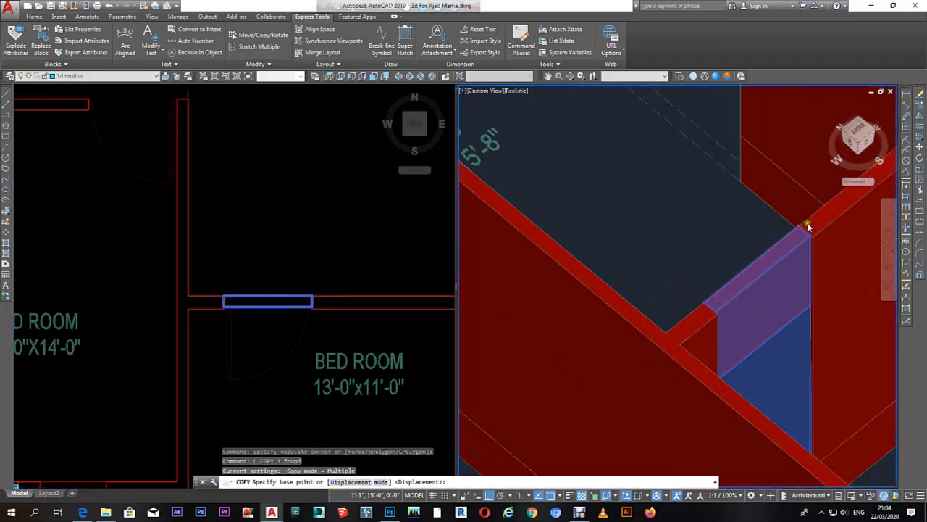
key("Escape")
key("Escape")
Step: Select the mullion in plan and try stretching its lower-left corner, then cancel
scroll(731, 261, "down", 1)
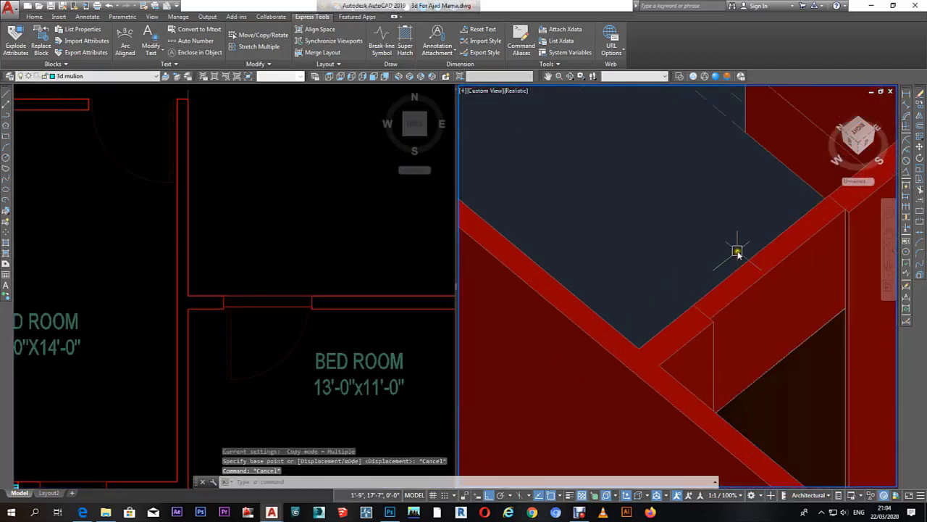
left_click(276, 320)
scroll(277, 313, "up", 4)
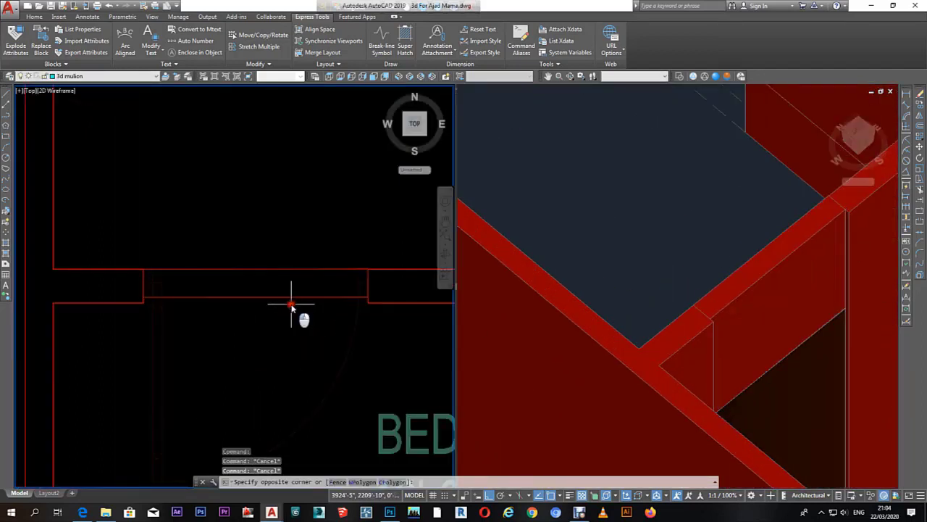
left_click(283, 290)
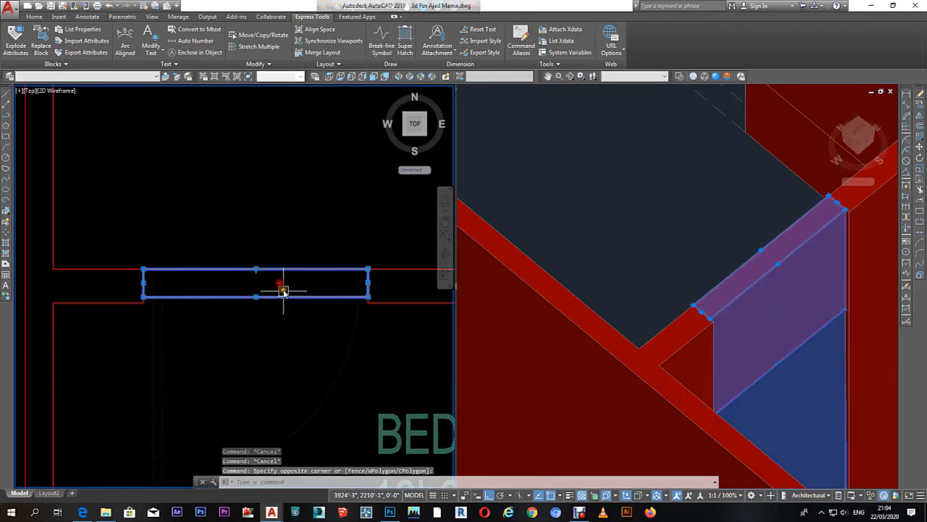
left_click(144, 297)
scroll(143, 297, "up", 2)
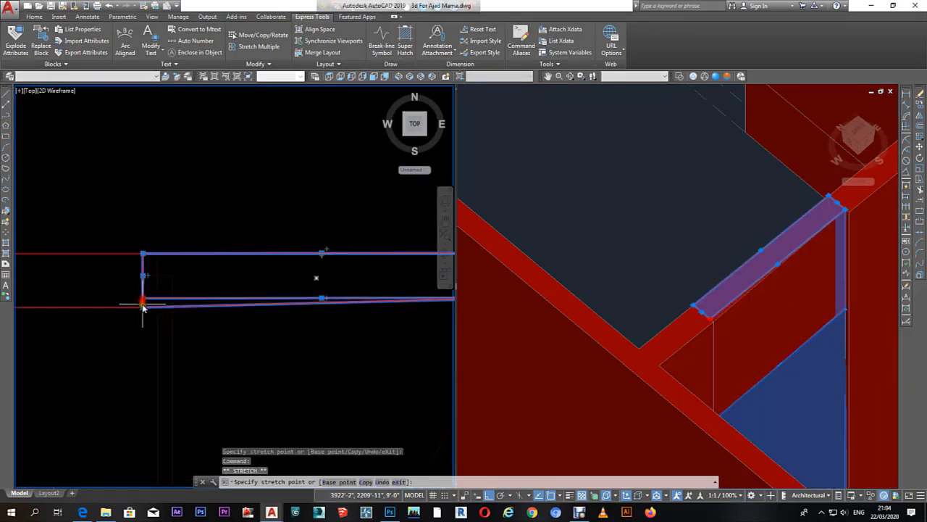
scroll(235, 321, "down", 3)
scroll(337, 306, "up", 3)
scroll(326, 297, "up", 2)
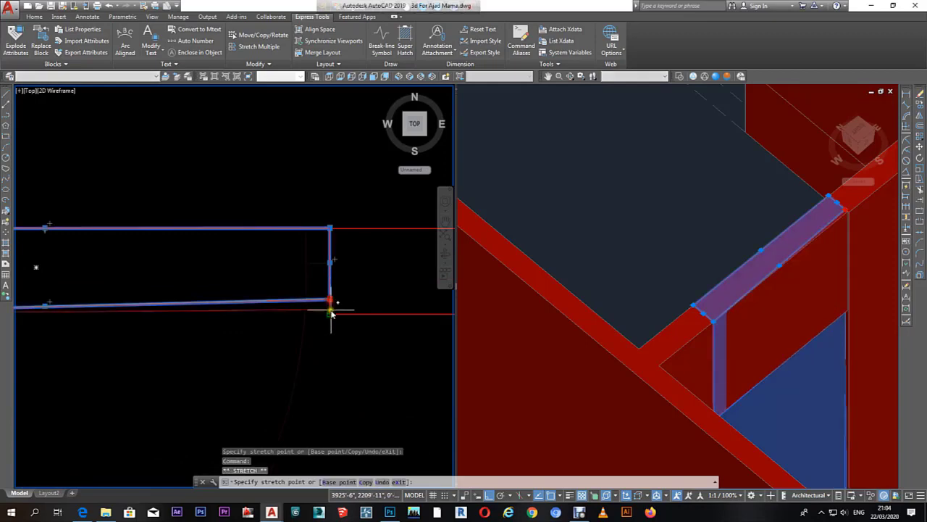
key("Escape")
Step: Select the mullion in the 3D view to inspect it
left_click(710, 319)
scroll(698, 282, "down", 3)
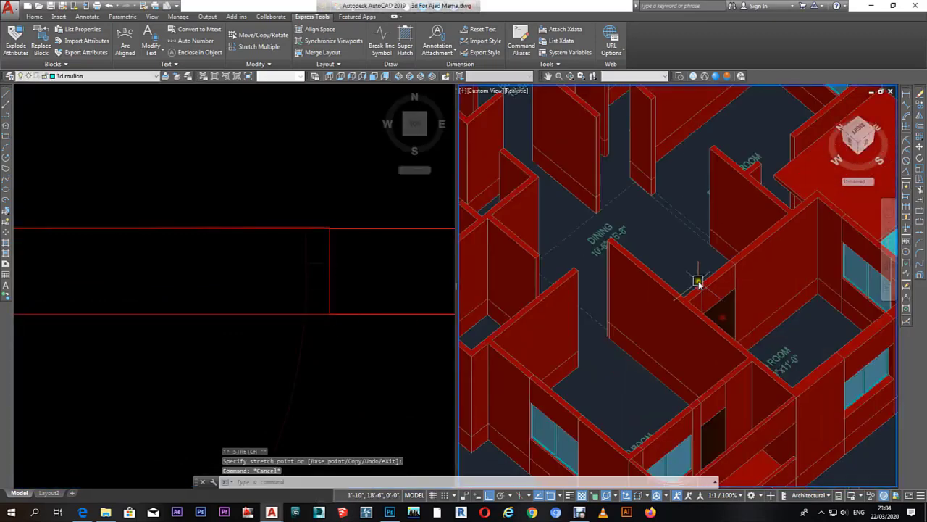
key("Escape")
scroll(717, 311, "up", 2)
scroll(699, 341, "up", 2)
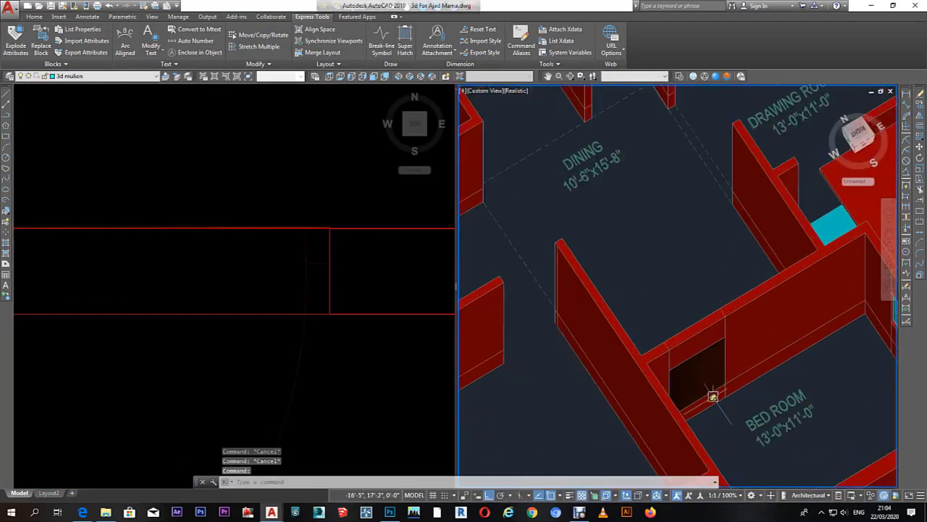
scroll(713, 397, "up", 2)
left_click(714, 423)
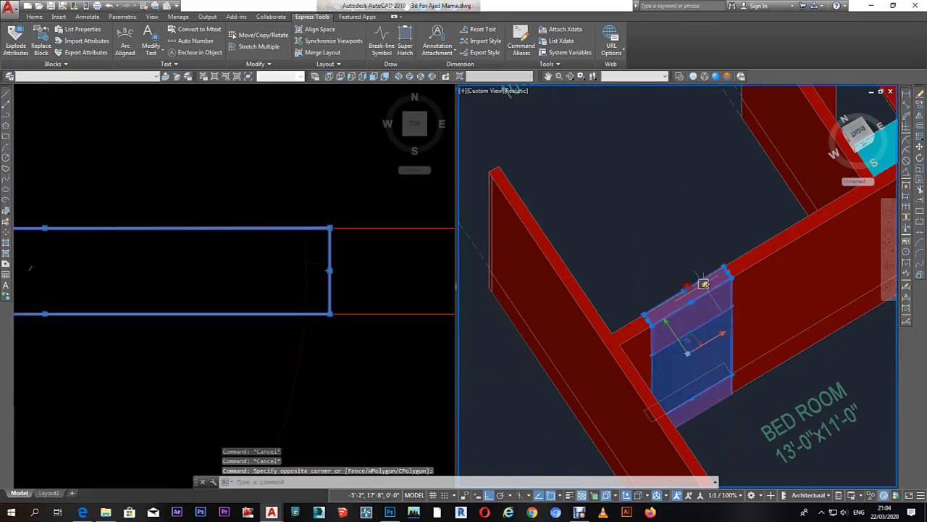
scroll(690, 256, "down", 2)
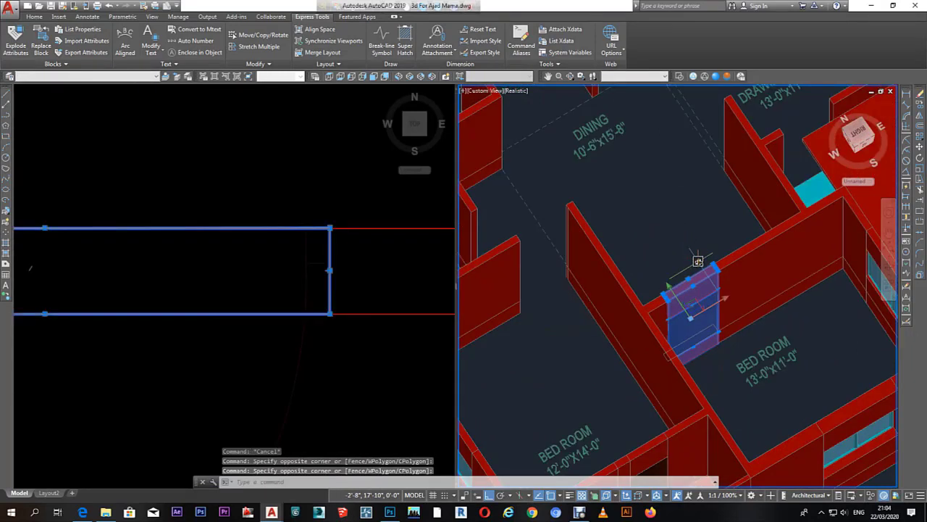
key("Escape")
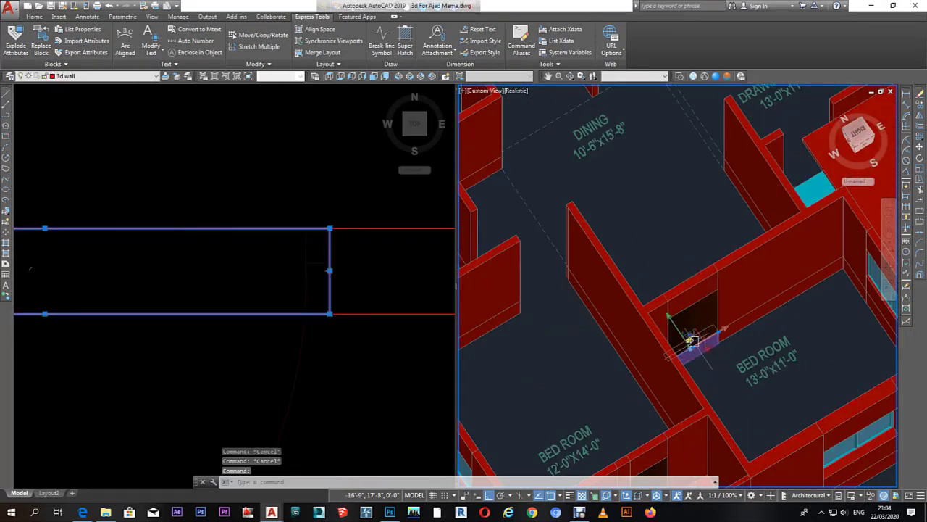
Step: Pan and zoom out the plan viewport until the whole floor plan shows
left_click(296, 297)
scroll(296, 297, "down", 3)
scroll(229, 243, "up", 2)
left_click(229, 283)
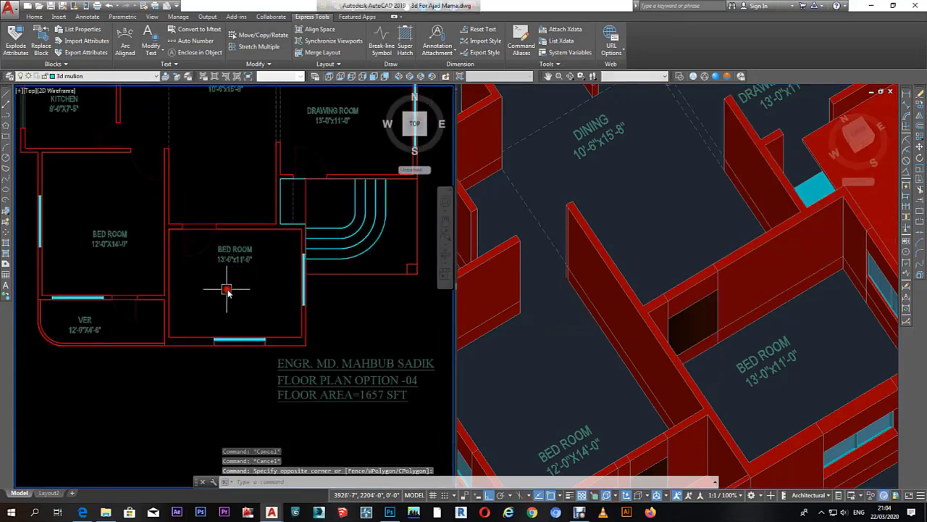
middle_click_drag(255, 288, 332, 284)
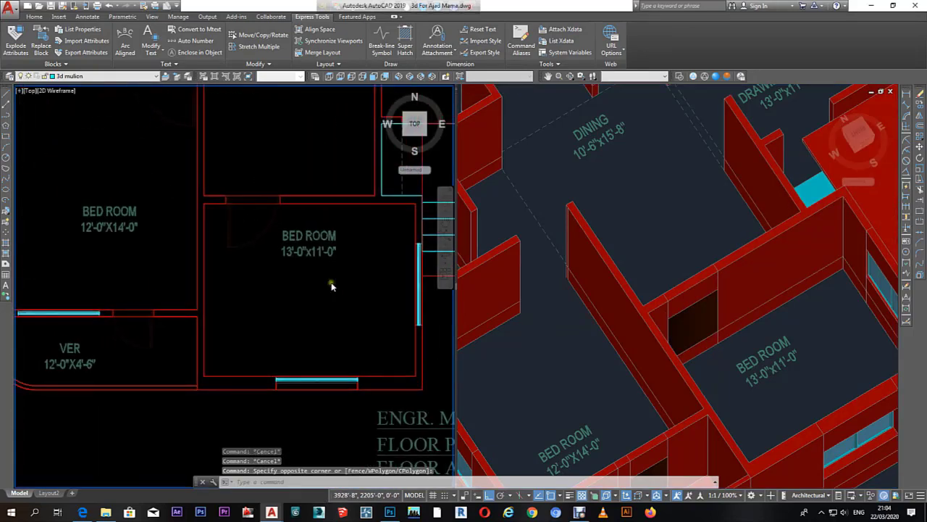
scroll(331, 282, "down", 1)
scroll(359, 275, "down", 1)
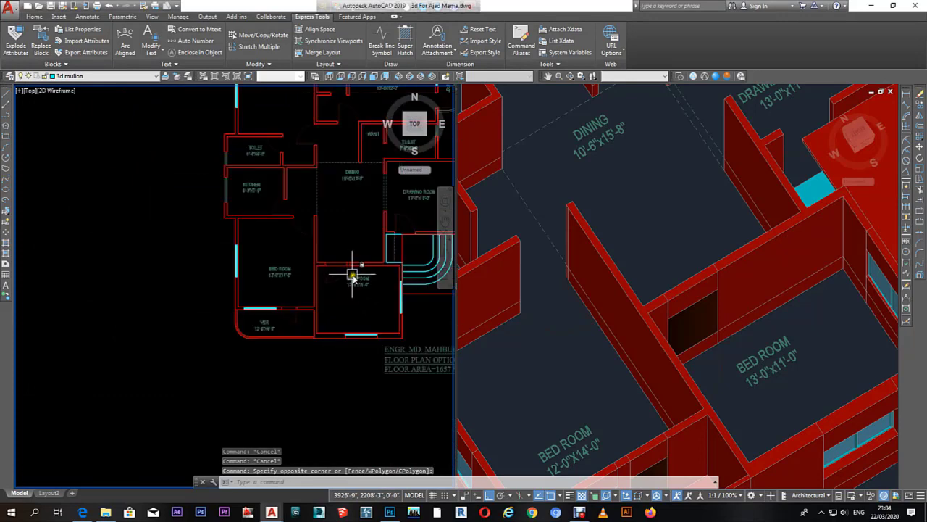
scroll(352, 265, "down", 1)
scroll(319, 283, "down", 1)
key("Escape")
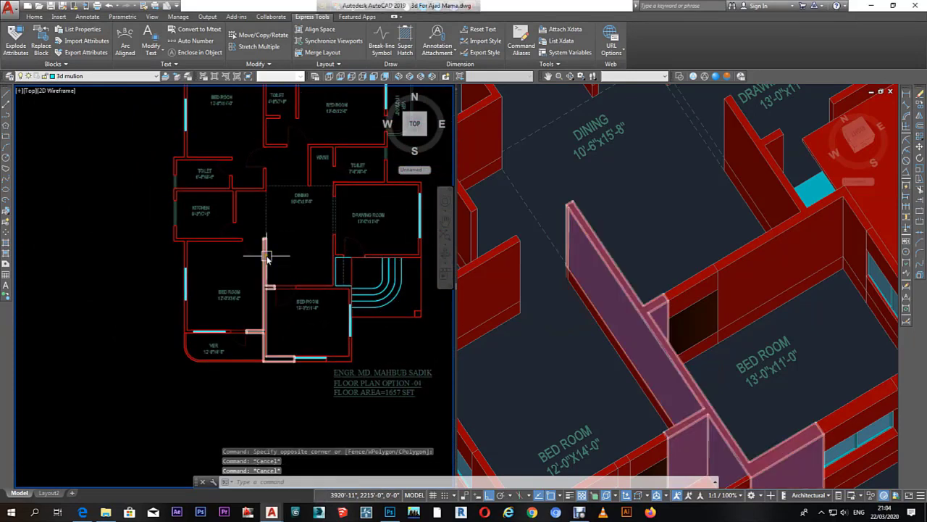
Step: Create a new layer named Floor with colour gray 252 in the Layer Properties Manager
type("la")
key("Return")
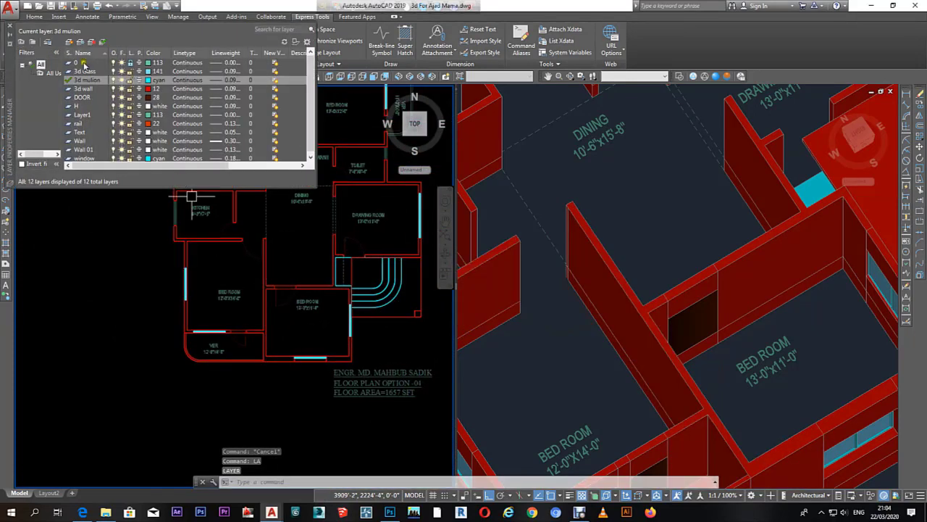
left_click(70, 42)
type("Floor")
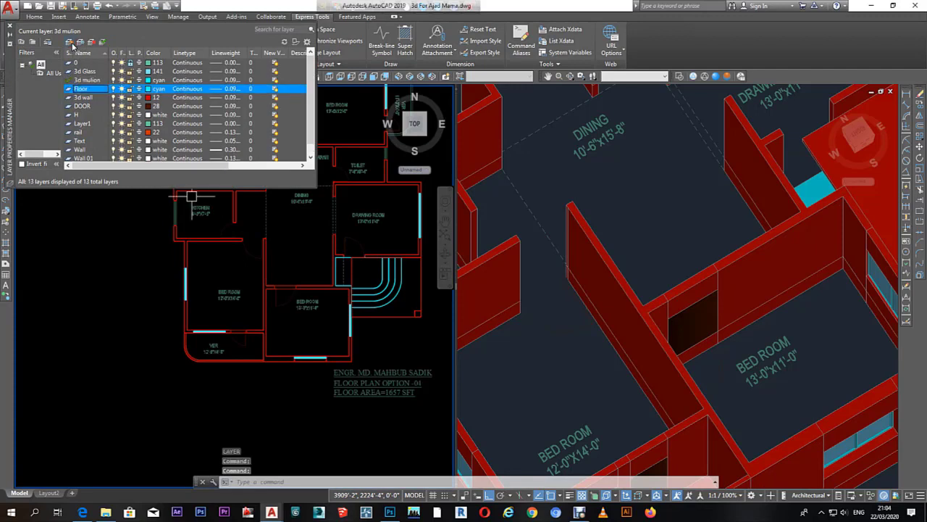
left_click(147, 89)
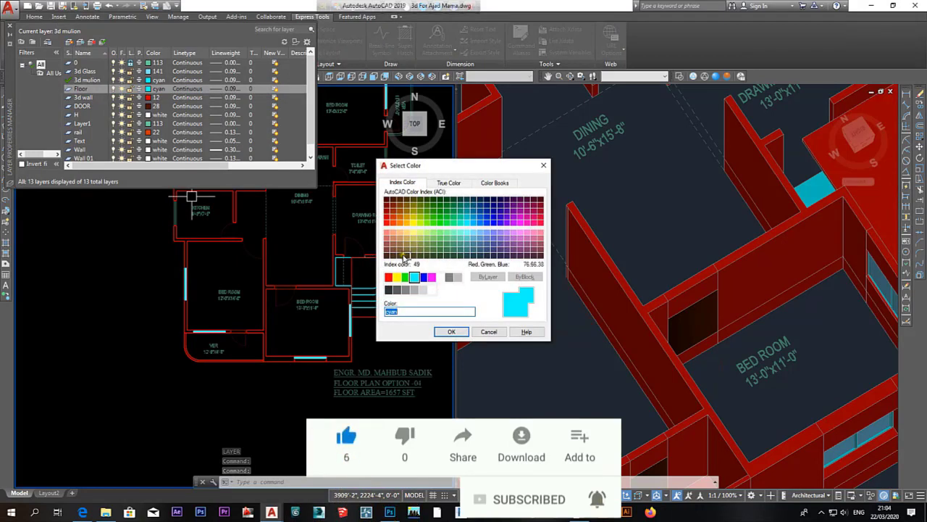
left_click(406, 289)
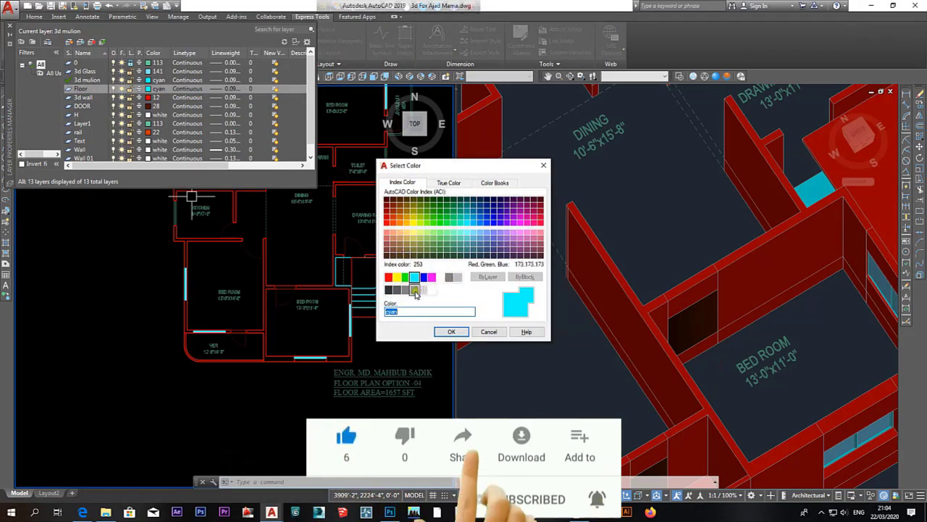
left_click(450, 331)
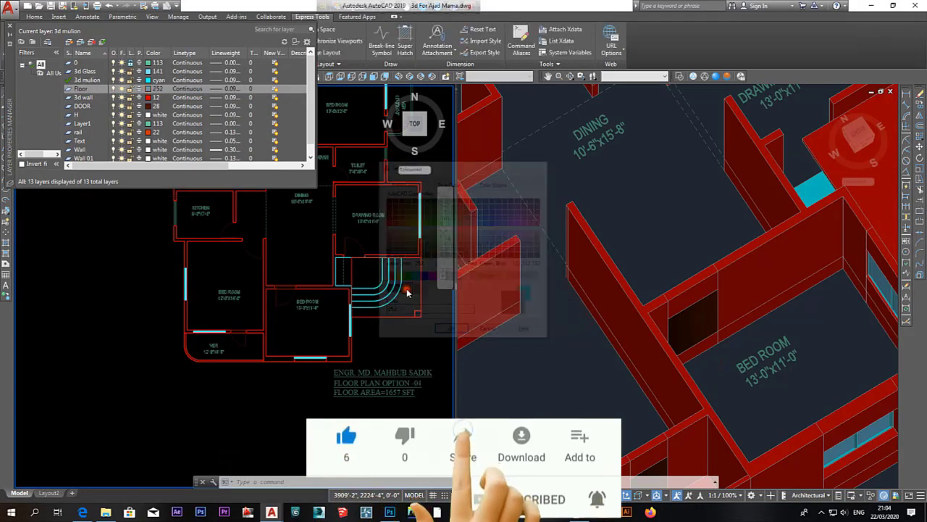
left_click(11, 27)
Step: Make Floor the current layer, replacing 3d mulion
left_click(302, 327)
scroll(302, 326, "up", 5)
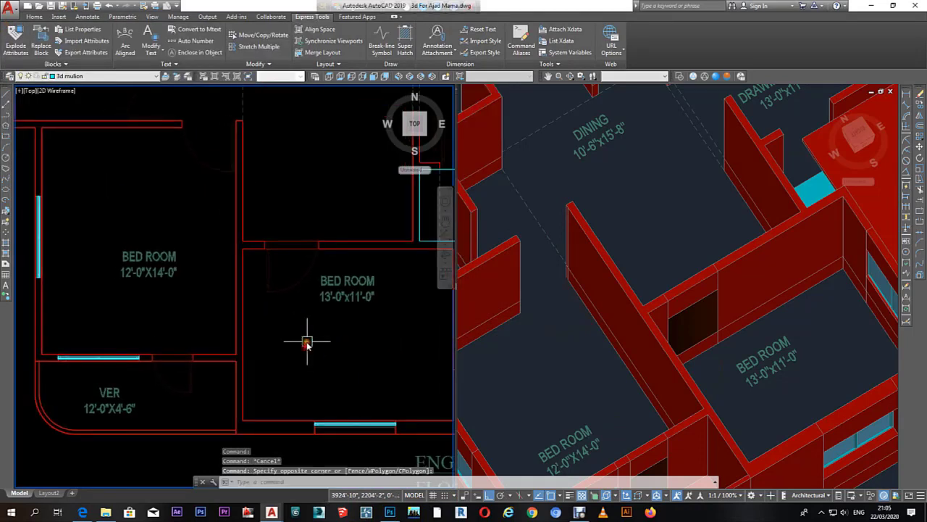
middle_click_drag(307, 343, 240, 297)
key("Escape")
key("Escape")
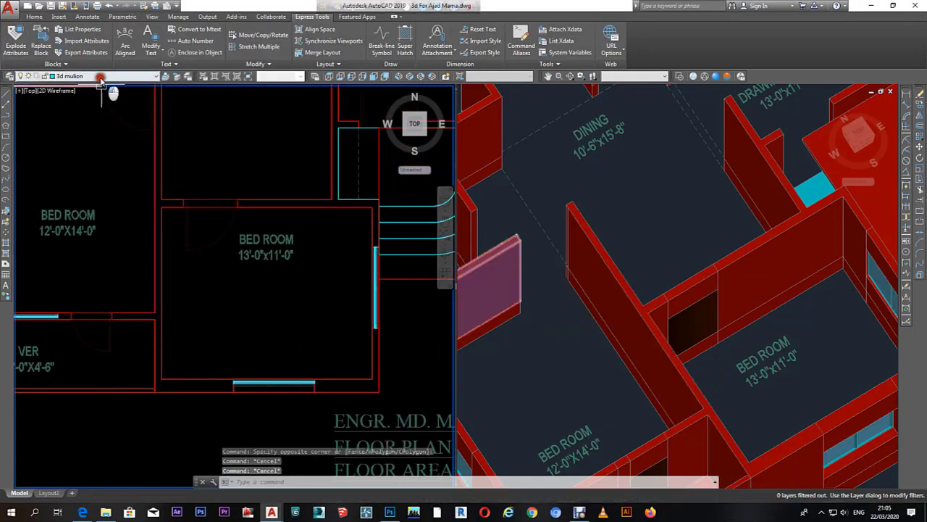
left_click(100, 76)
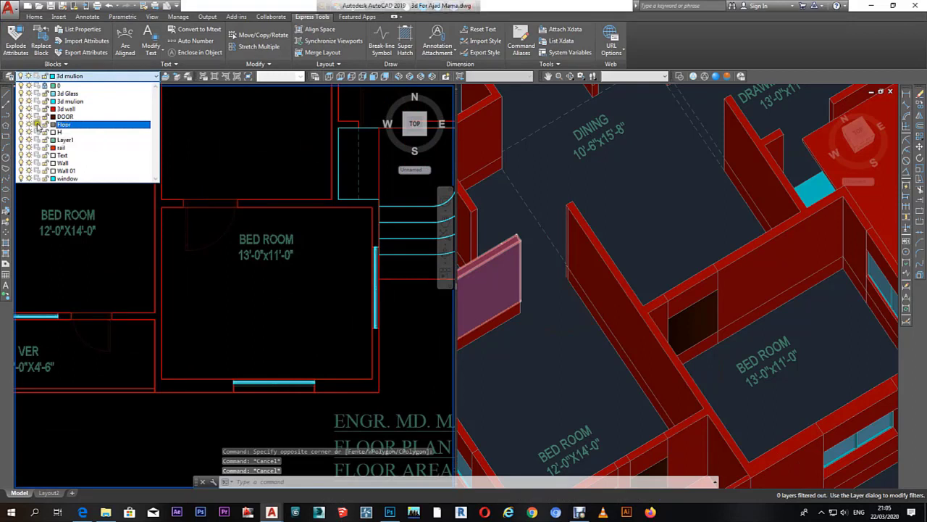
left_click(64, 103)
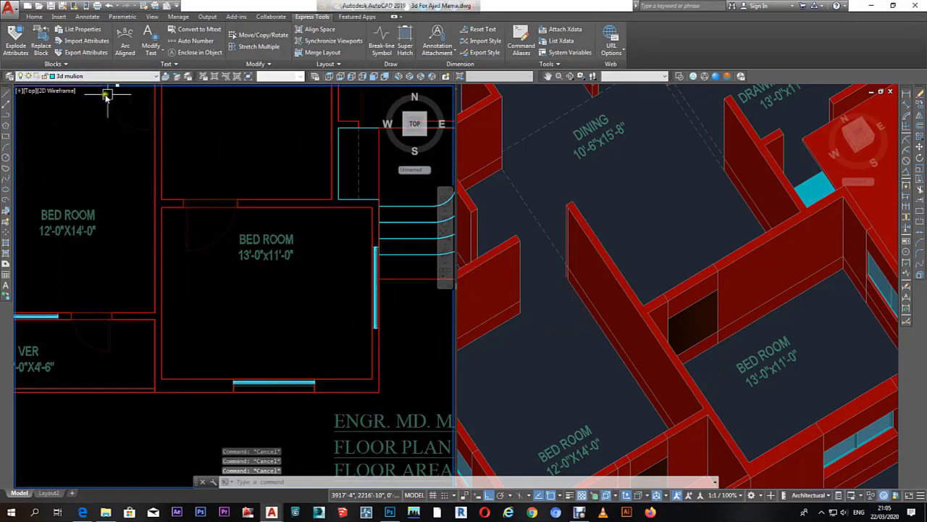
left_click(13, 76)
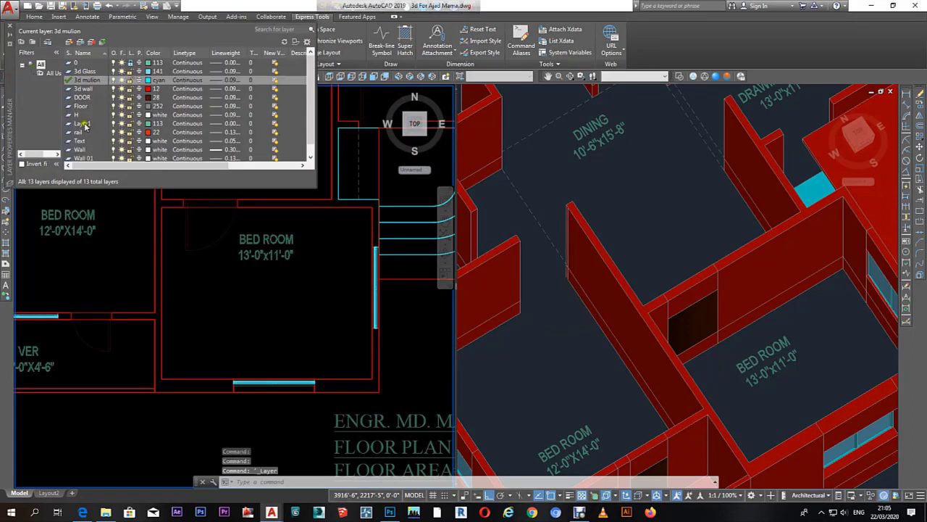
left_click(69, 107)
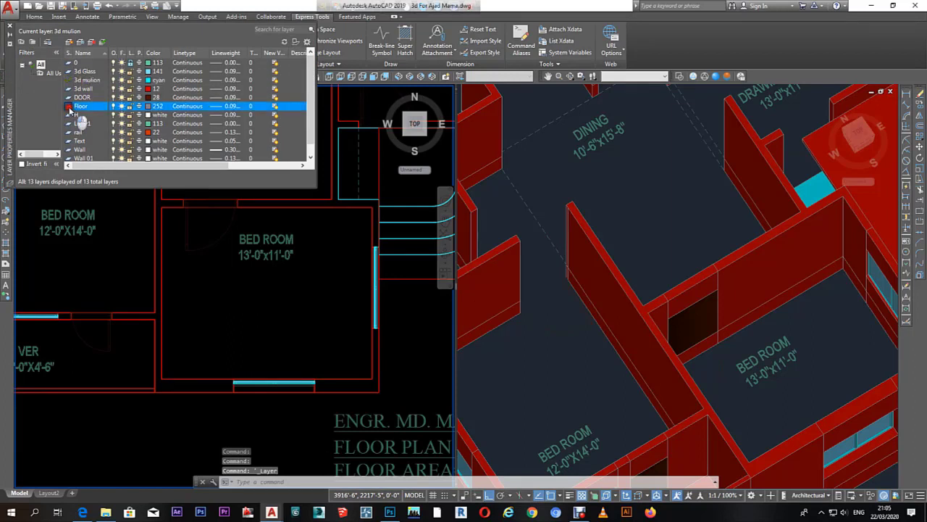
left_click(11, 32)
scroll(319, 269, "down", 3)
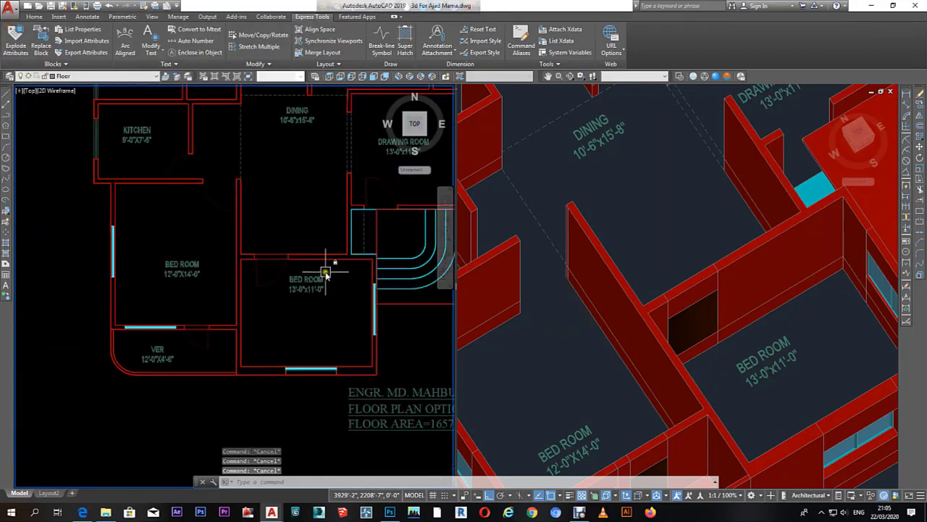
Step: Draw a floor rectangle on the Floor layer from the bedroom corner to its opposite corner
type("rec")
key("Return")
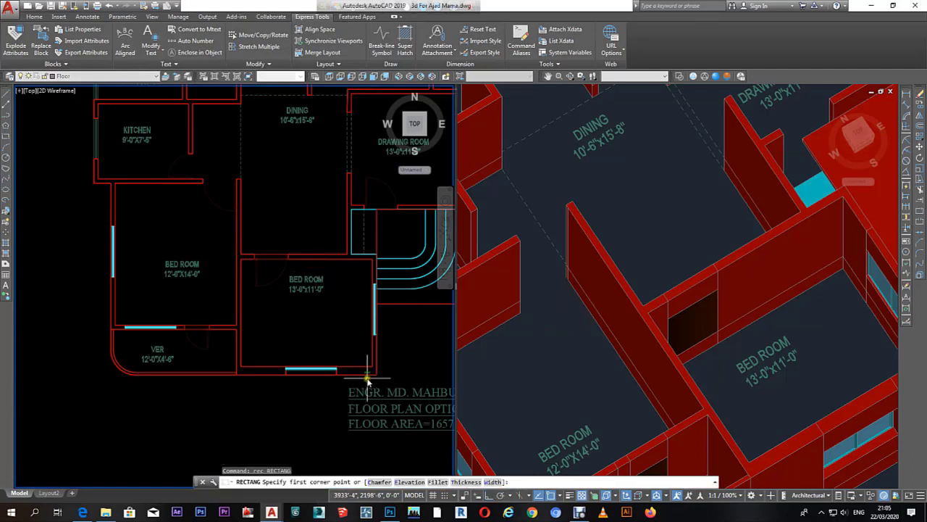
left_click(372, 371)
scroll(247, 267, "up", 4)
left_click(228, 248)
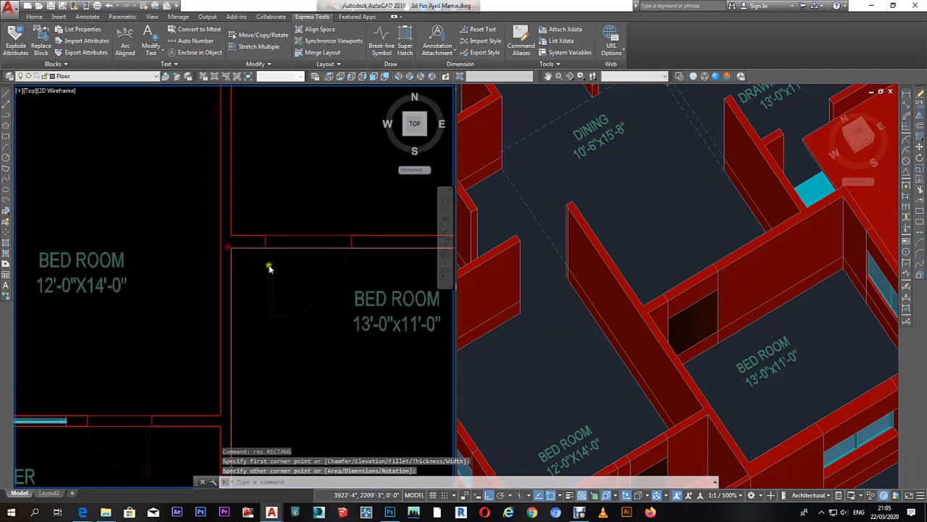
scroll(279, 279, "down", 4)
scroll(279, 290, "up", 5)
Step: Repeat the rectangle to outline a floor area from the bedroom corner to the kitchen corner
right_click(265, 307)
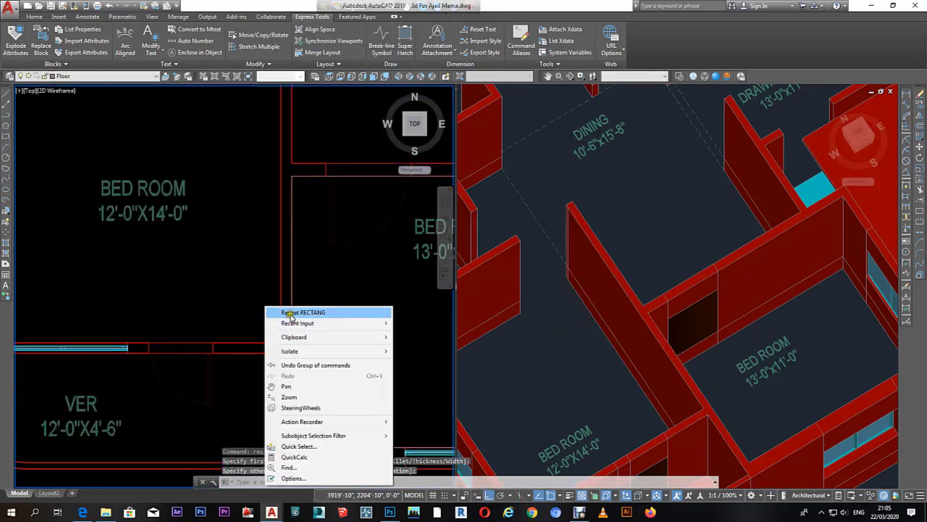
left_click(290, 312)
left_click(280, 341)
scroll(278, 330, "down", 4)
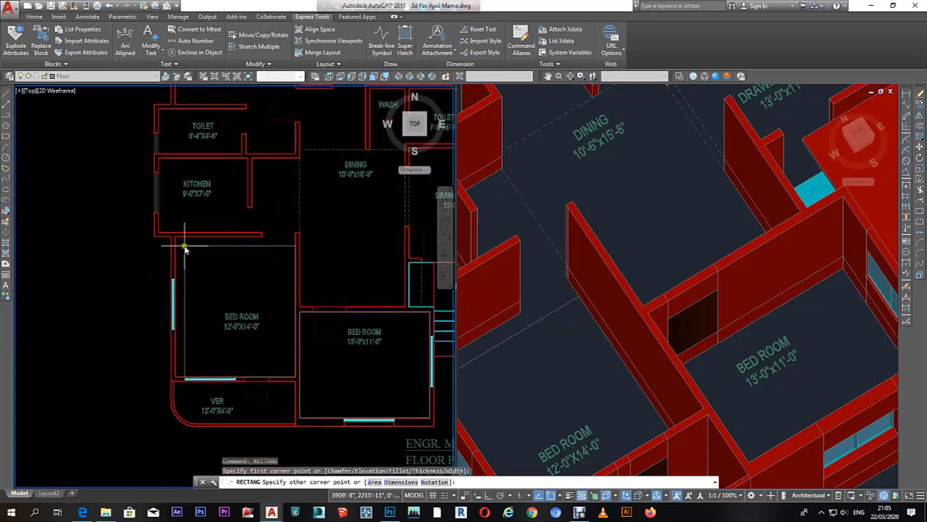
scroll(174, 244, "up", 5)
left_click(173, 246)
scroll(172, 246, "down", 4)
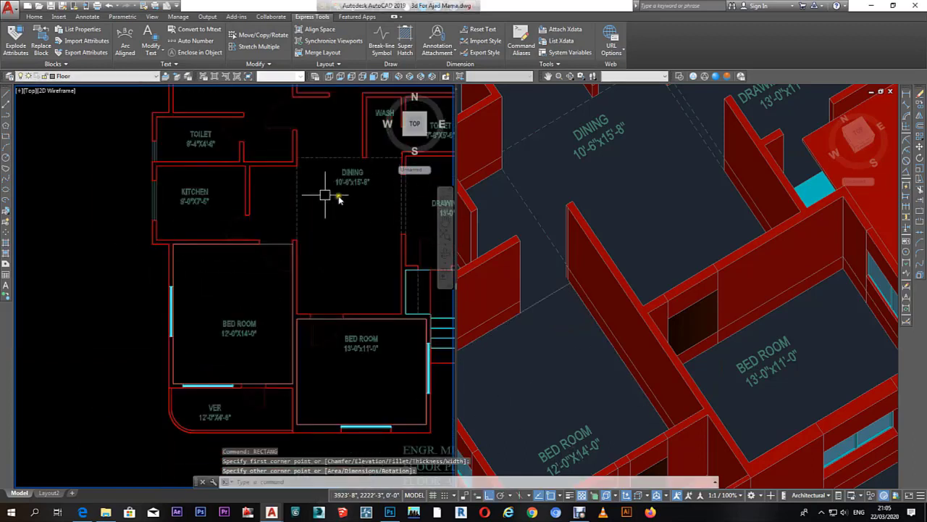
scroll(217, 206, "up", 2)
scroll(135, 218, "up", 3)
Step: Draw a third rectangle from the kitchen's top-left corner to the wall corner below, covering the dining area
right_click(115, 216)
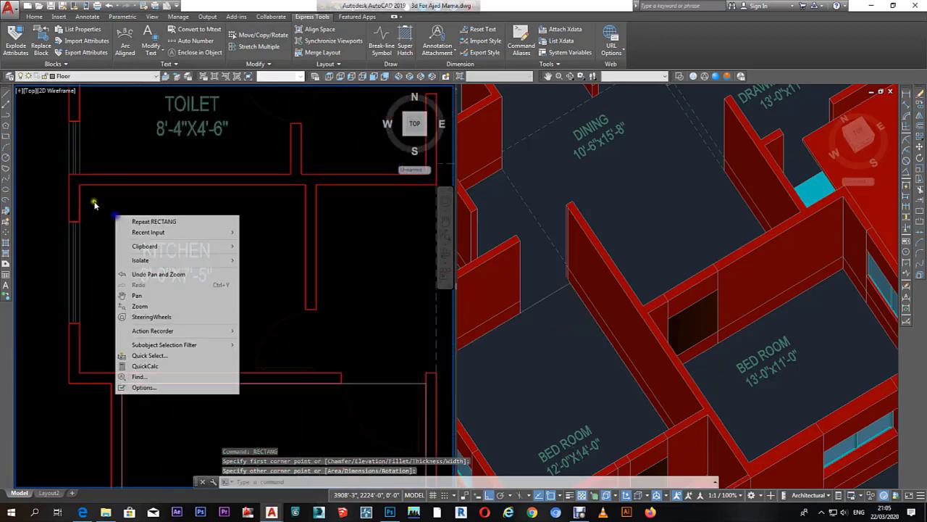
left_click(134, 221)
left_click(80, 185)
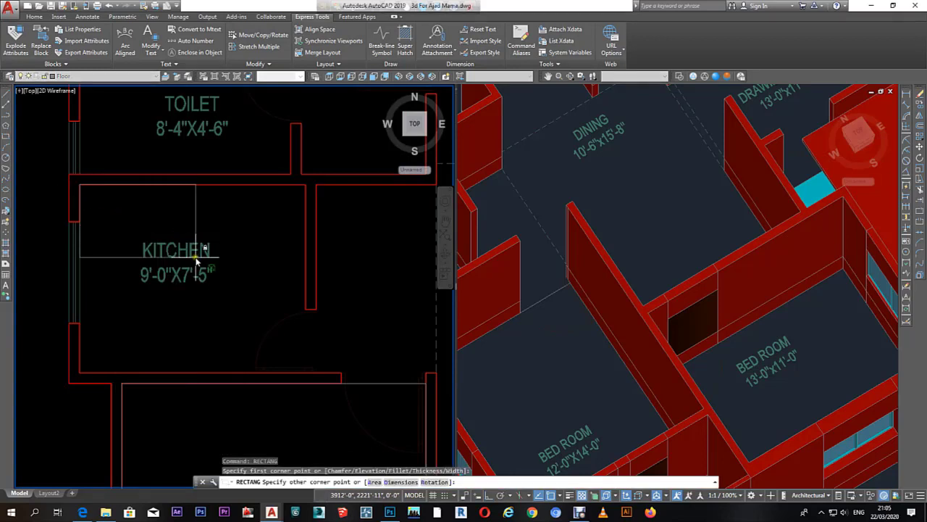
scroll(183, 250, "down", 2)
scroll(216, 281, "up", 3)
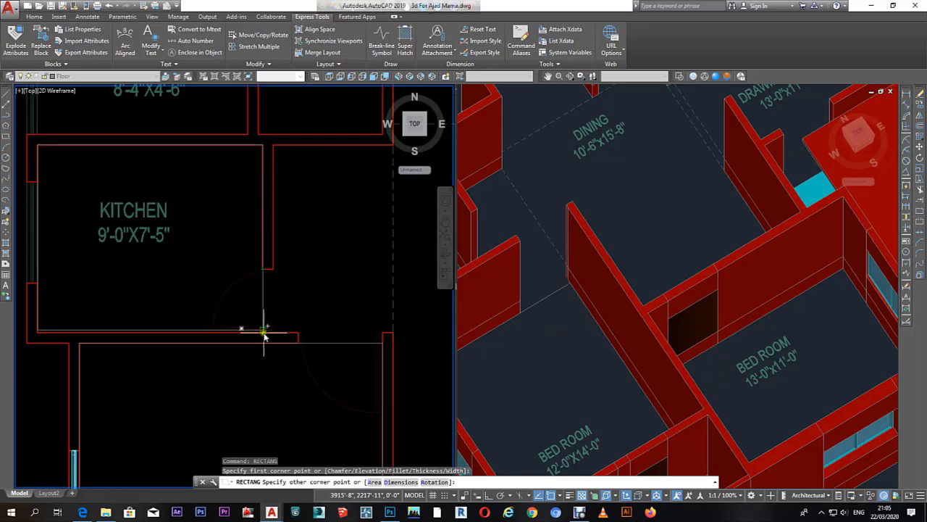
scroll(264, 335, "up", 4)
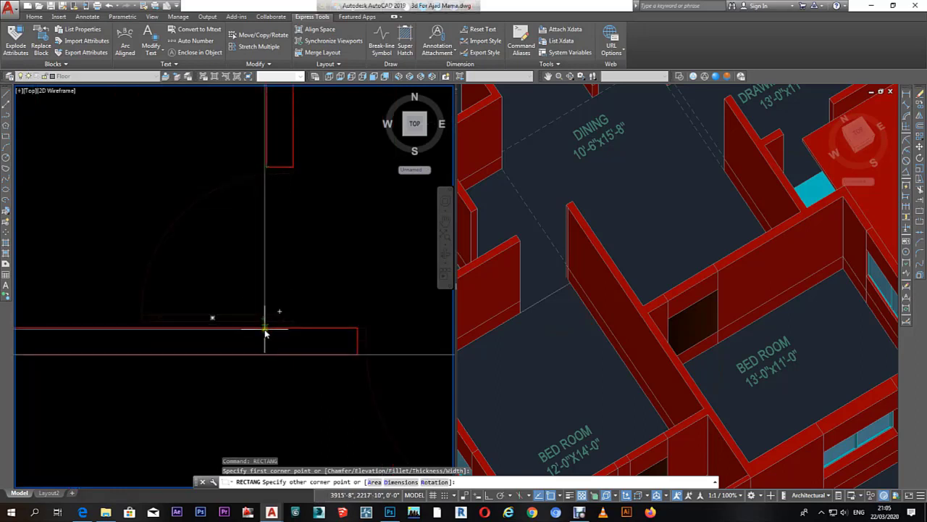
scroll(262, 334, "down", 1)
scroll(271, 330, "down", 2)
scroll(283, 327, "down", 1)
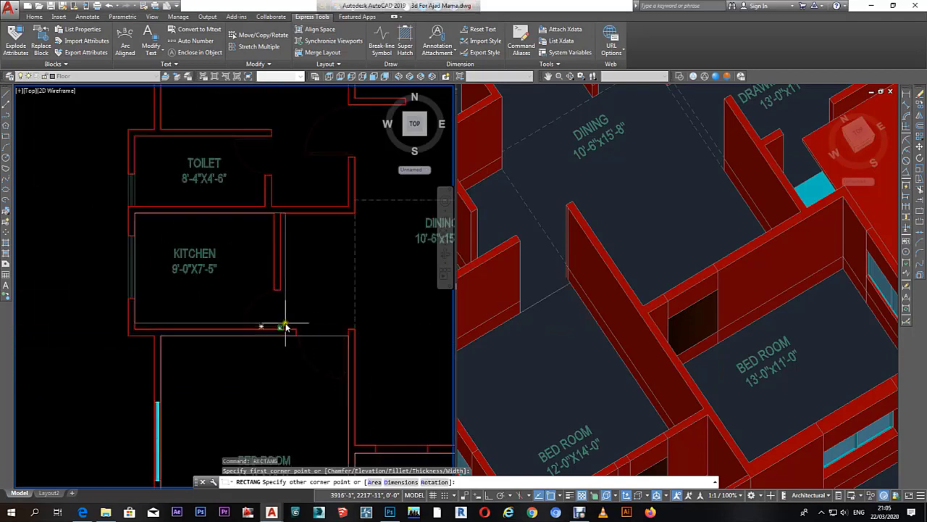
scroll(337, 331, "up", 3)
left_click(346, 321)
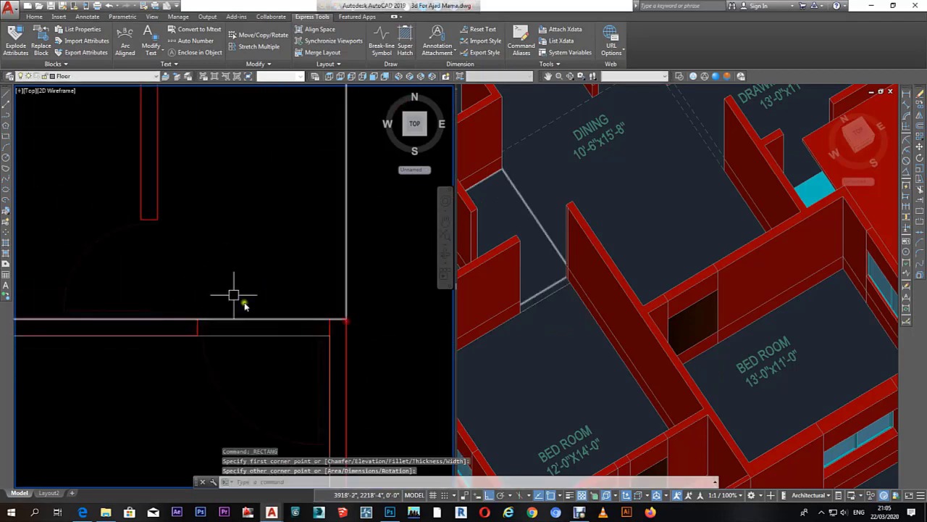
scroll(231, 282, "down", 5)
scroll(230, 268, "up", 3)
scroll(207, 208, "down", 3)
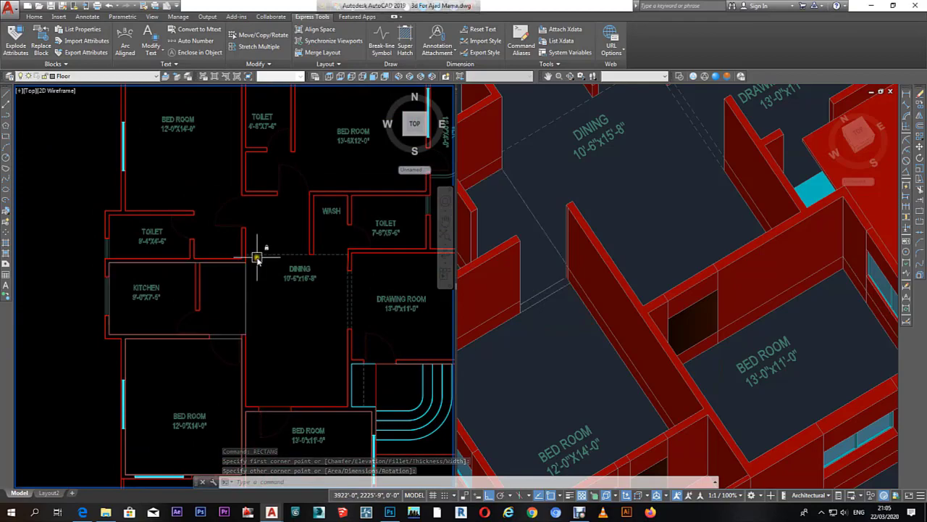
key("Escape")
key("Escape")
scroll(257, 259, "down", 3)
scroll(575, 324, "down", 3)
scroll(597, 331, "up", 5)
Step: Select the bedroom window infill to be copied
scroll(641, 311, "up", 3)
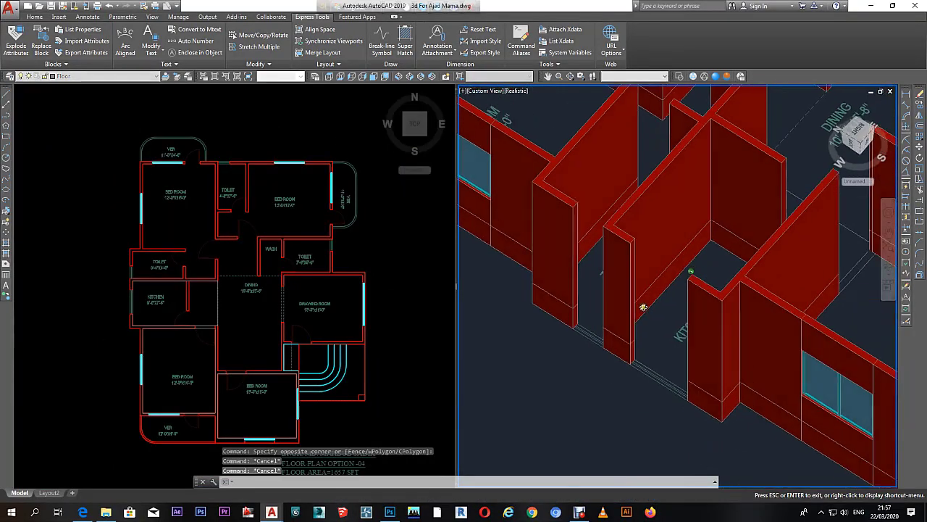
scroll(647, 292, "up", 2)
scroll(647, 292, "down", 2)
scroll(817, 339, "up", 2)
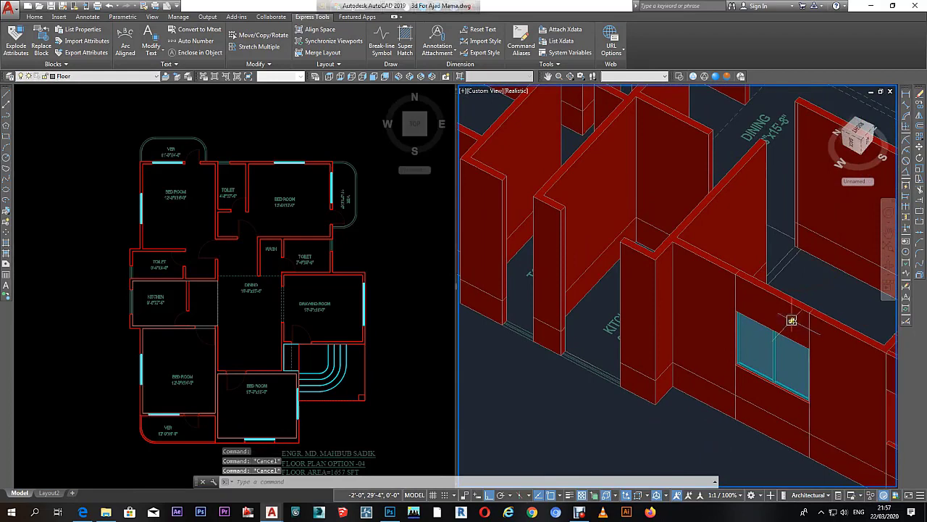
left_click(792, 319)
left_click(310, 332)
scroll(142, 372, "up", 4)
left_click(178, 298)
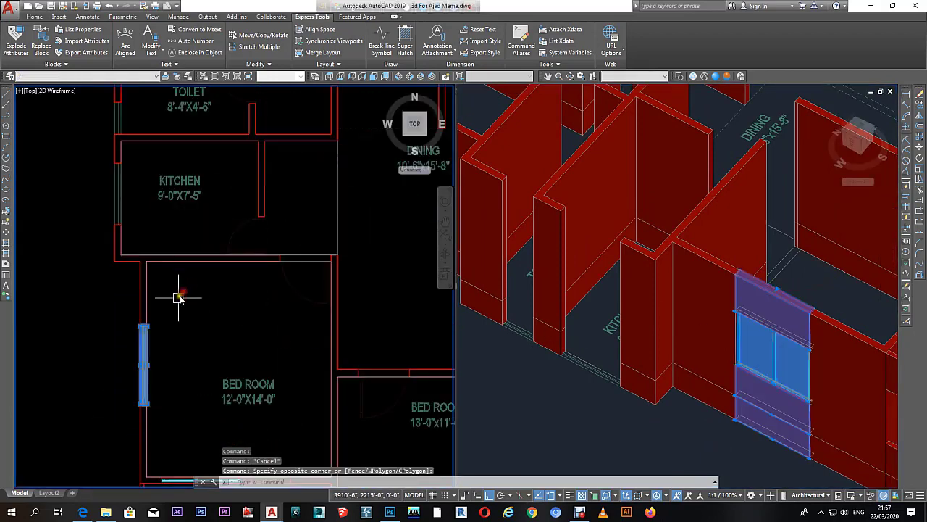
left_click(920, 108)
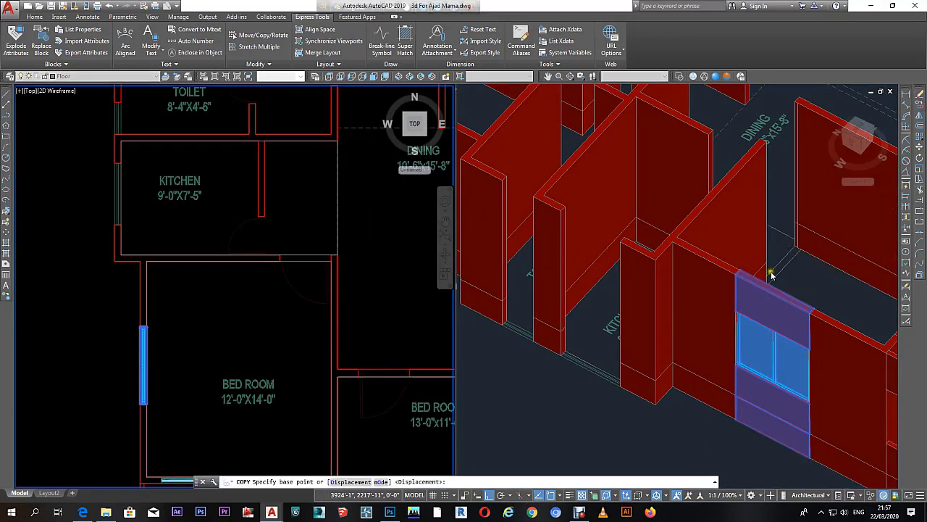
Step: Copy the window from a wall corner to an endpoint-snapped corner, then undo the misplaced copy
scroll(737, 277, "up", 4)
left_click(730, 281)
scroll(735, 273, "down", 4)
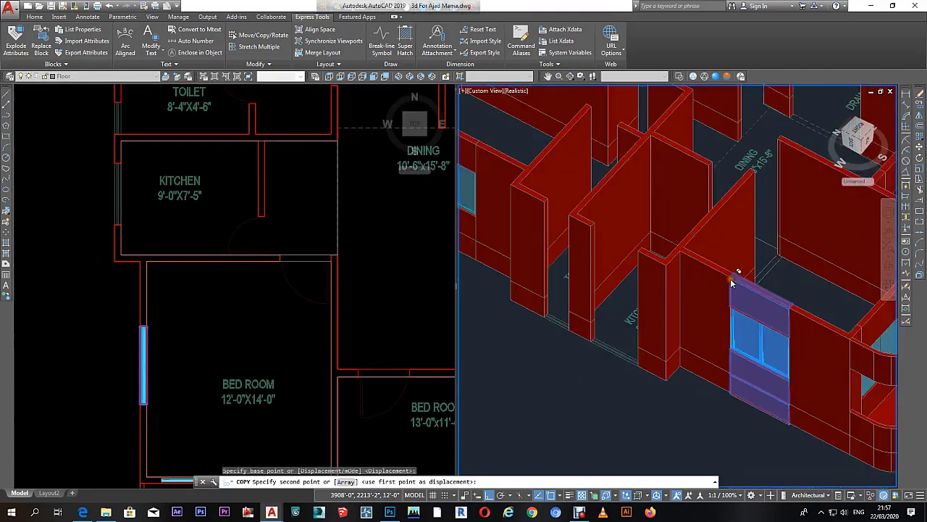
scroll(627, 260, "up", 4)
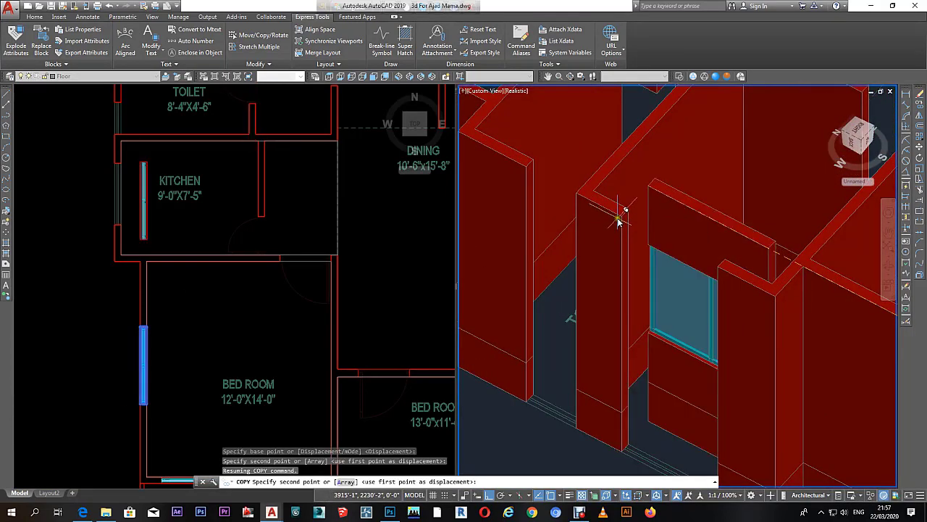
scroll(619, 217, "up", 2)
scroll(622, 219, "up", 2)
right_click(623, 223, "shift")
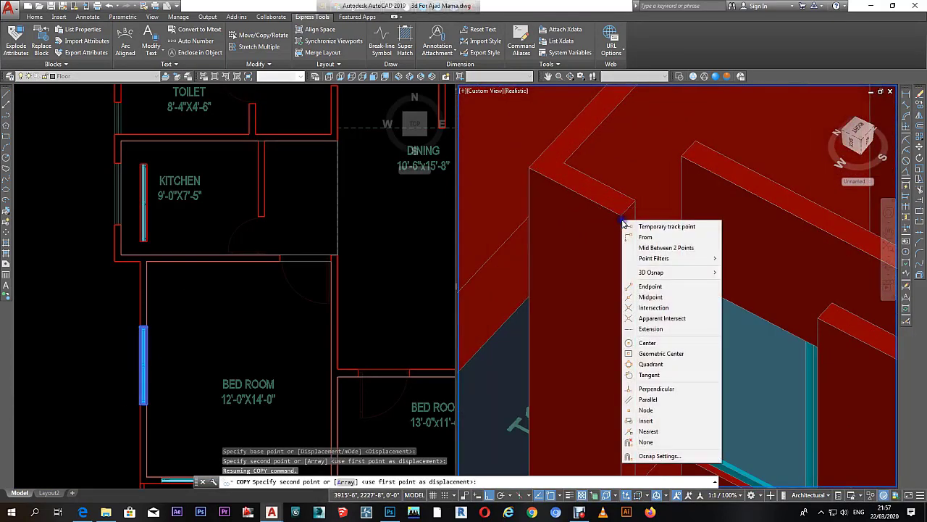
left_click(648, 289)
left_click(625, 215)
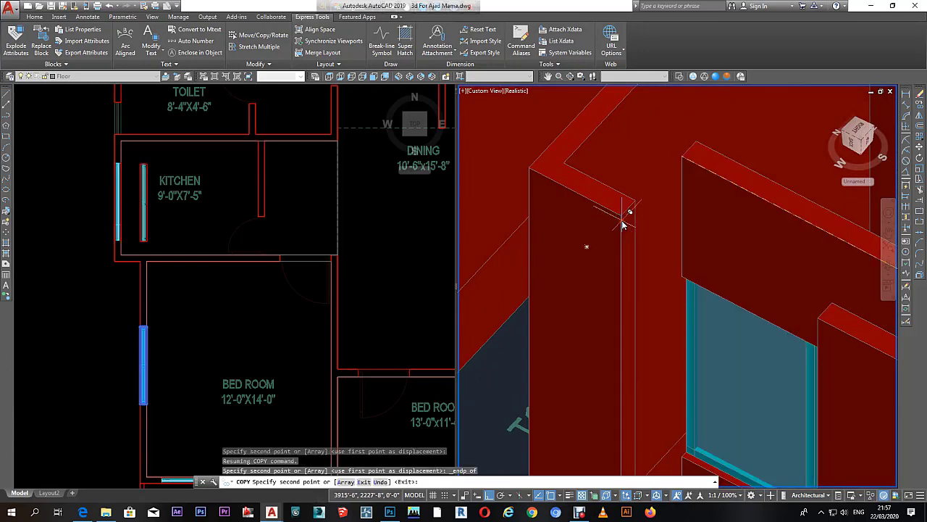
scroll(623, 225, "down", 3)
key("ctrl+z")
Step: Place the window copy on the kitchen wall corner using an Endpoint snap, and select it
left_click(739, 282)
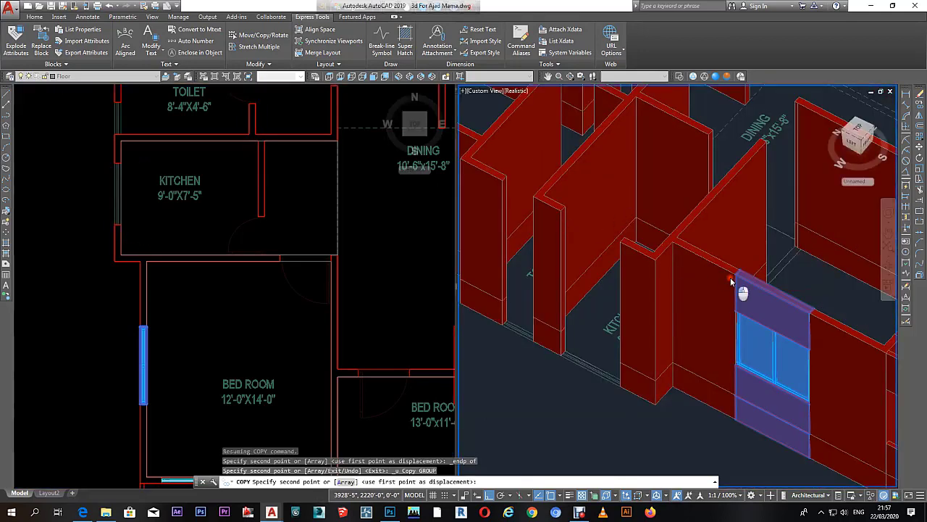
scroll(555, 201, "up", 3)
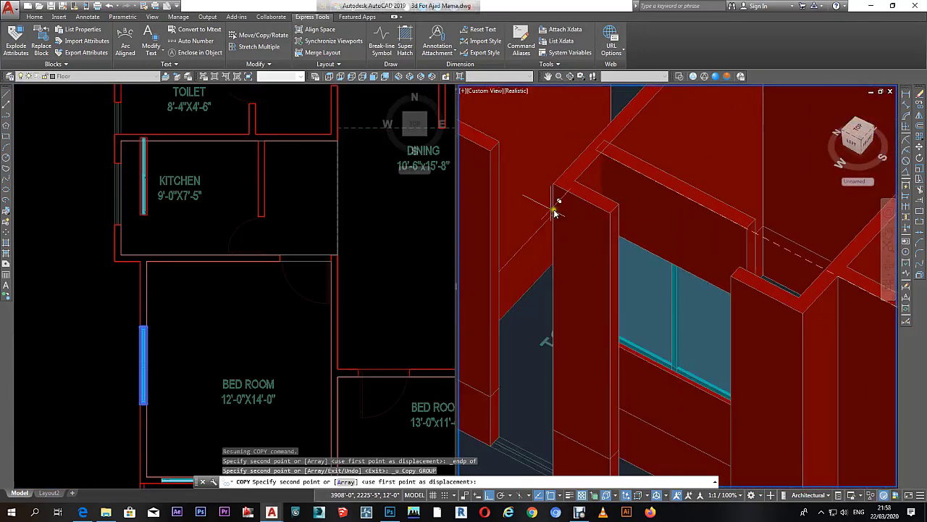
right_click(608, 217, "shift")
left_click(634, 282)
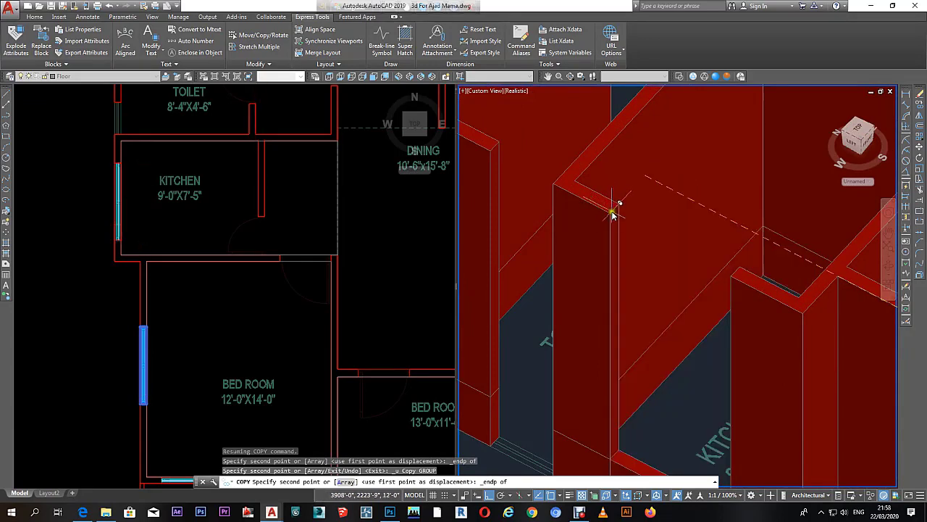
scroll(611, 214, "up", 3)
scroll(615, 218, "up", 3)
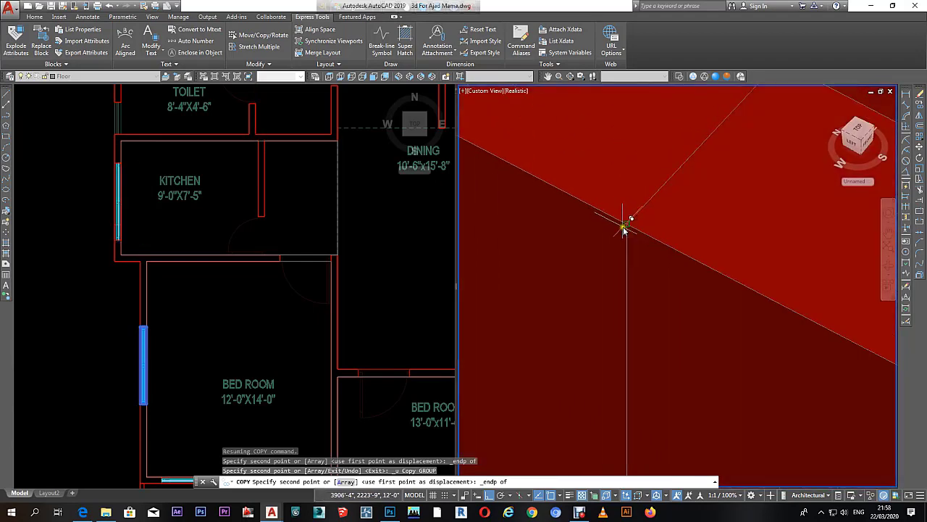
scroll(621, 219, "up", 2)
left_click(622, 224)
scroll(616, 216, "down", 5)
scroll(608, 211, "down", 3)
key("Escape")
key("Escape")
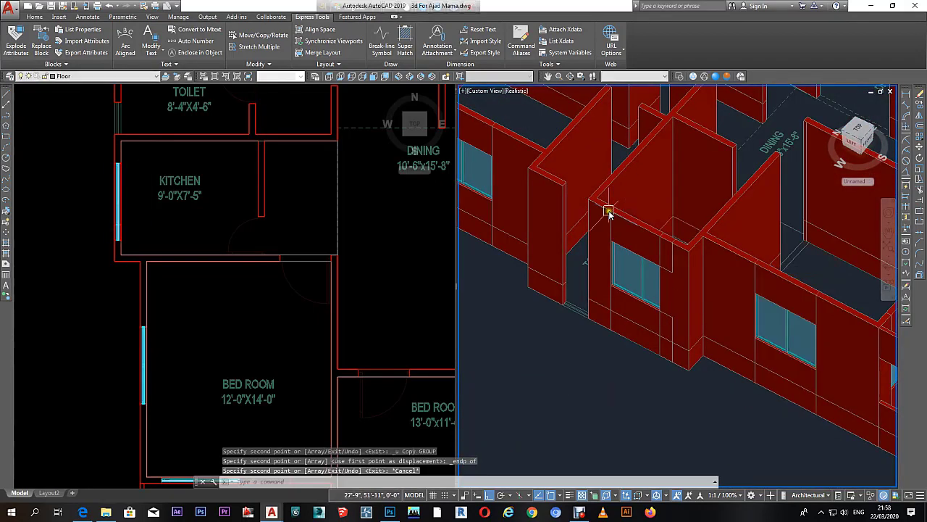
left_click(621, 310)
Step: Stretch the kitchen window infill's end to the wall line in the plan
scroll(149, 290, "up", 4)
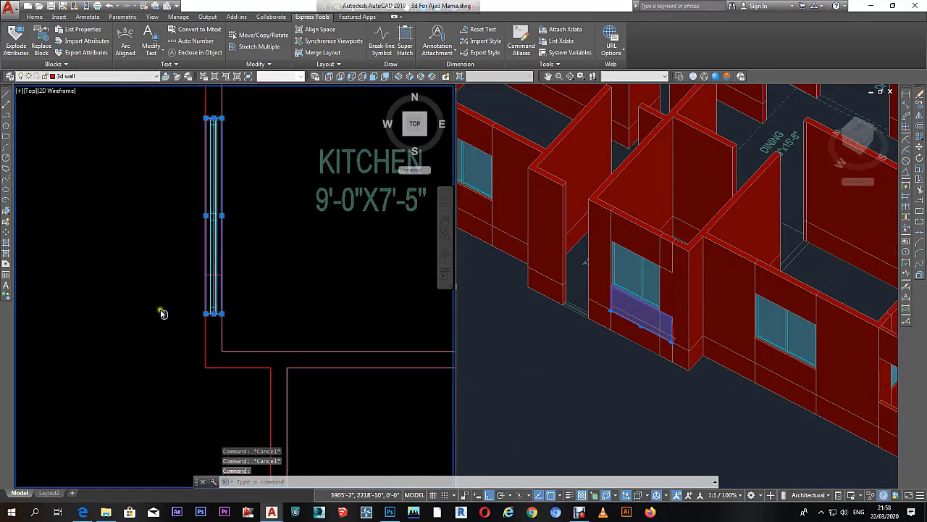
scroll(217, 312, "up", 3)
scroll(257, 362, "up", 1)
left_click(260, 392)
scroll(255, 319, "up", 4)
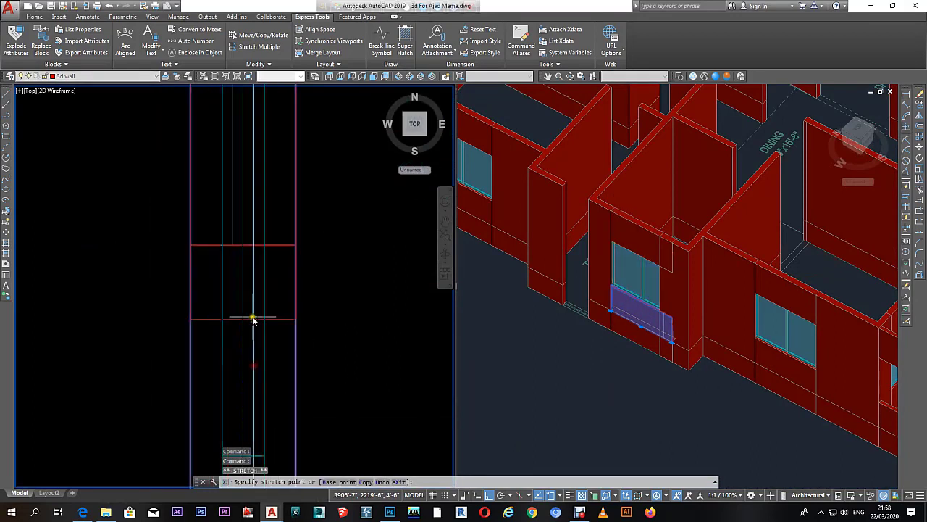
scroll(253, 262, "up", 2)
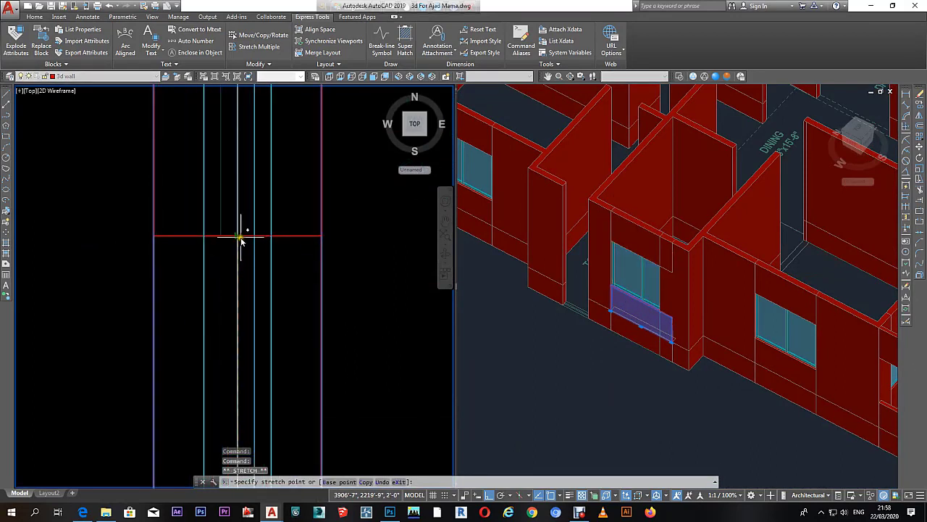
scroll(246, 232, "down", 2)
scroll(269, 223, "down", 2)
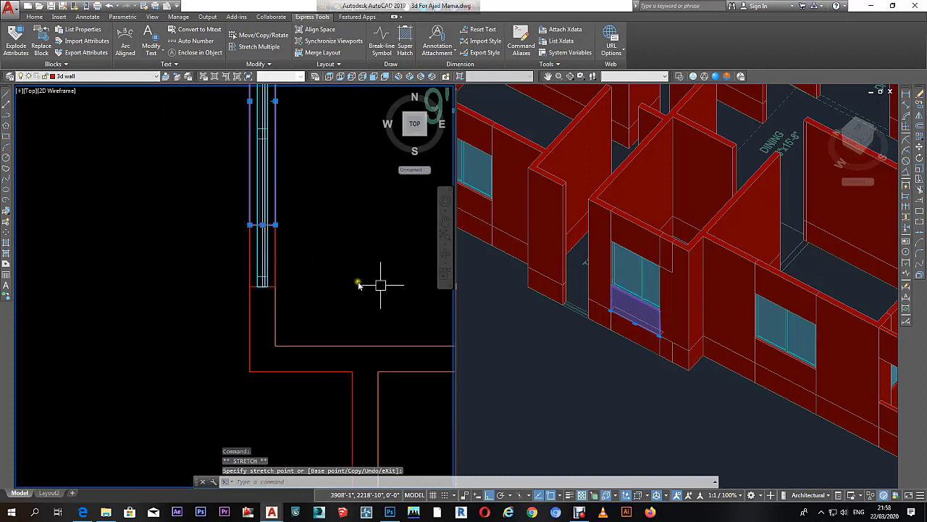
key("Escape")
left_click(659, 289)
left_click(647, 242)
left_click(261, 269)
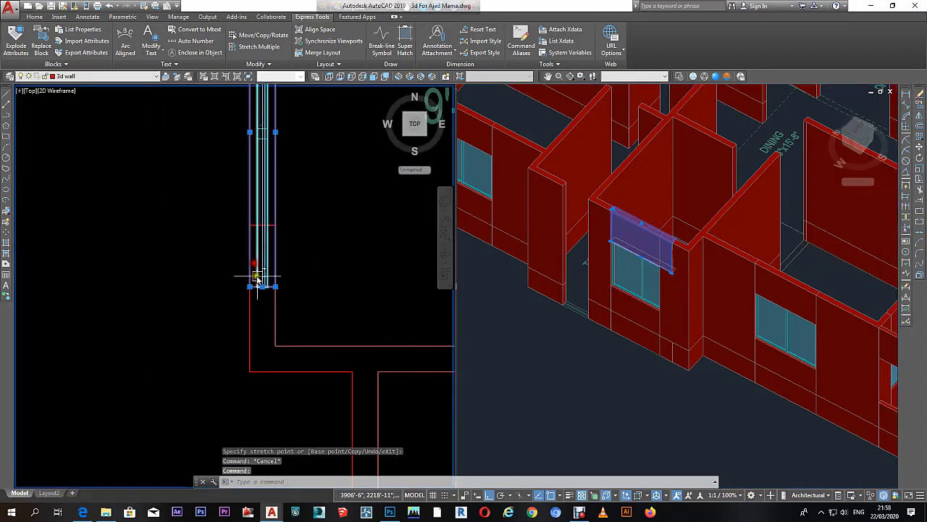
left_click(263, 288)
scroll(263, 288, "up", 2)
scroll(267, 226, "up", 2)
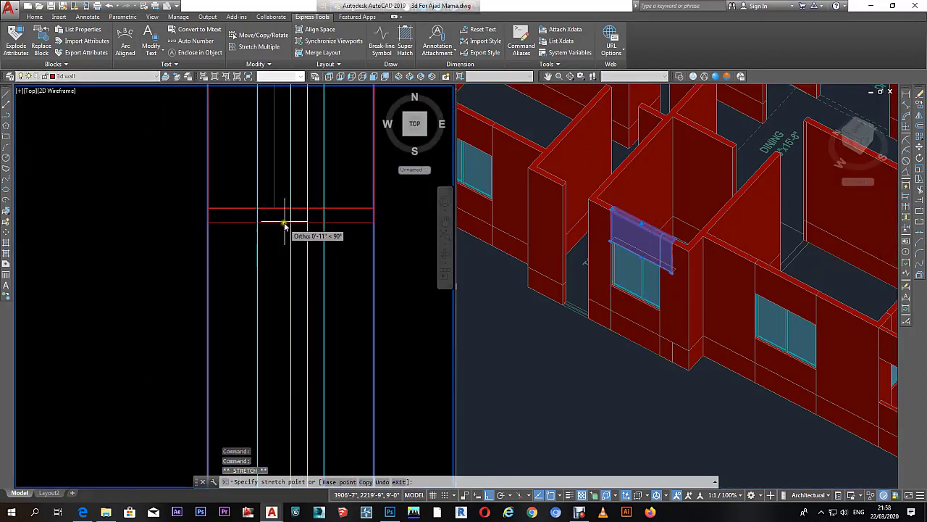
left_click(289, 208)
key("Escape")
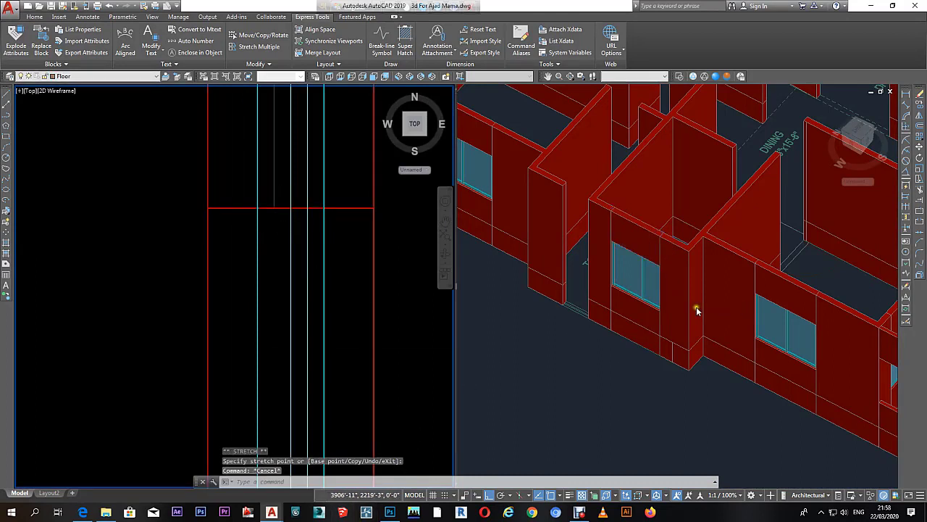
key("Escape")
left_click(662, 306)
left_click(224, 281)
scroll(224, 281, "down", 5)
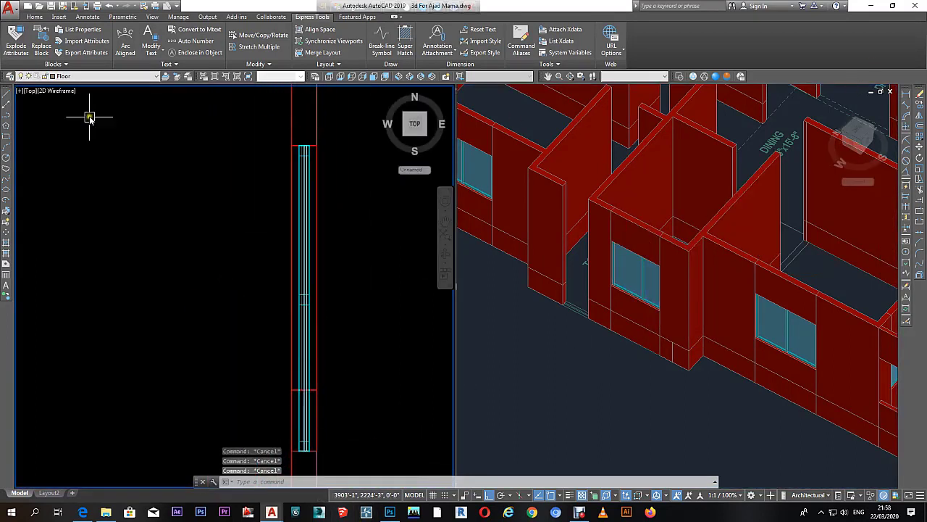
Step: Draw a reference line in the plan up to the window end
left_click(31, 109)
left_click(6, 95)
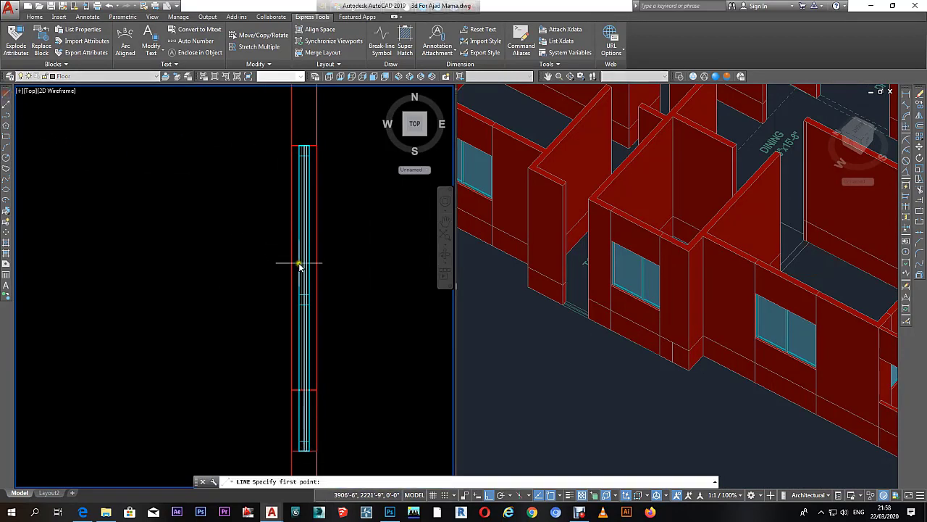
left_click(232, 270)
right_click(233, 268)
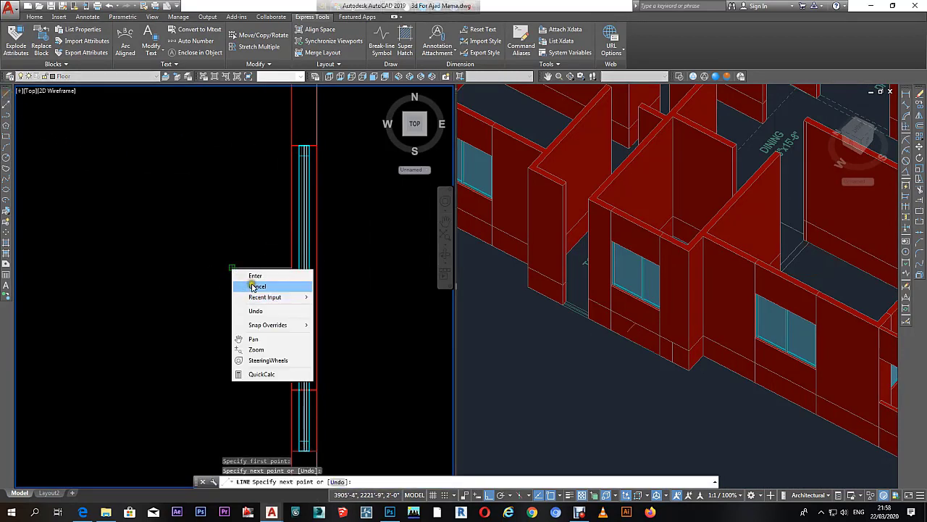
left_click(252, 281)
Step: Move the small mullion piece 6 units with the M command
left_click(263, 310)
left_click(356, 277)
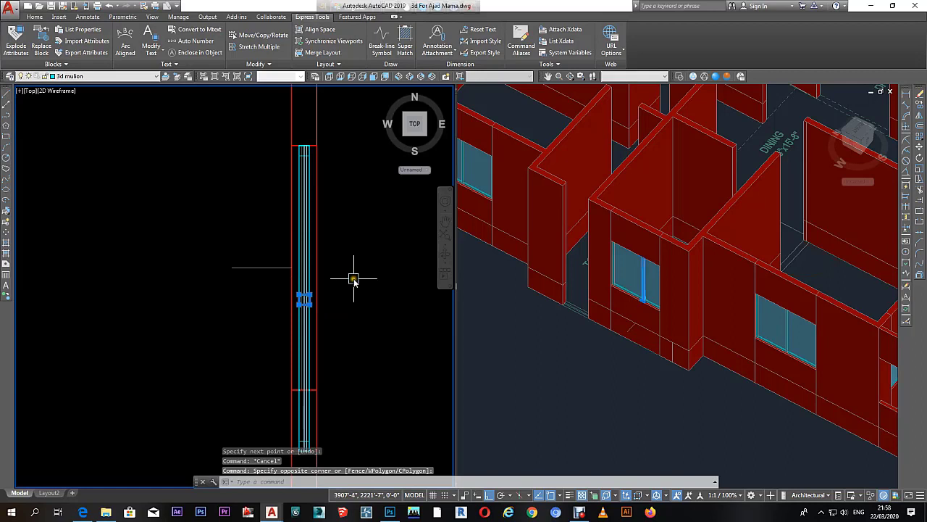
type("m")
key("Return")
scroll(314, 289, "up", 2)
left_click(358, 315)
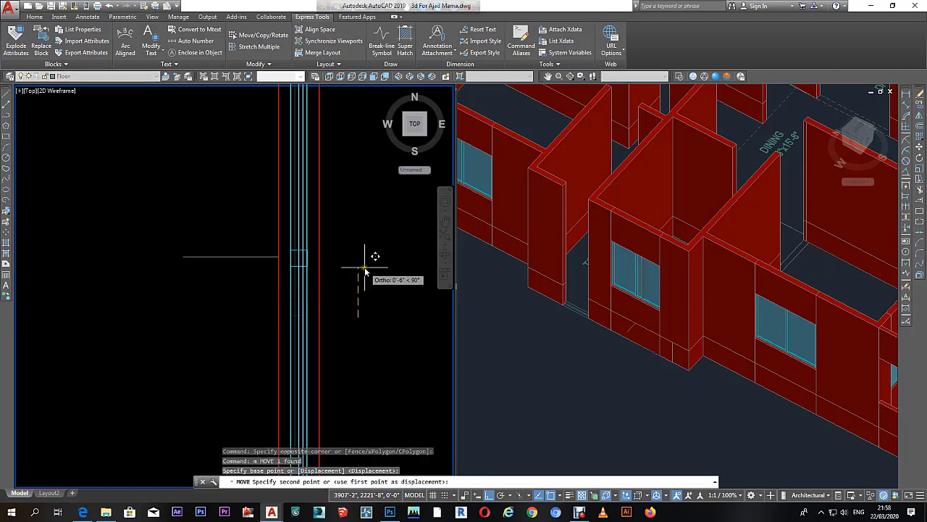
type("6")
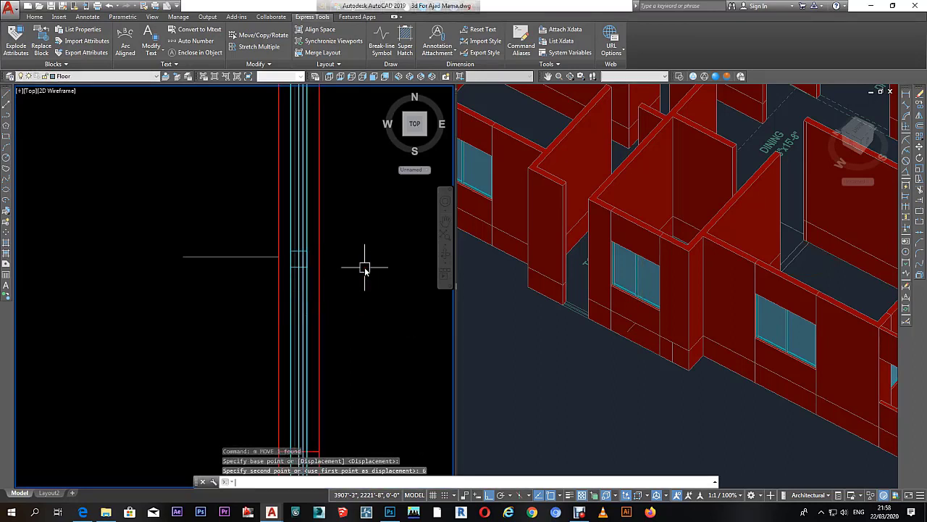
key("Return")
scroll(365, 263, "down", 2)
key("Escape")
Step: Window-select the mullion and move it 12 units
left_click(271, 337)
left_click(384, 403)
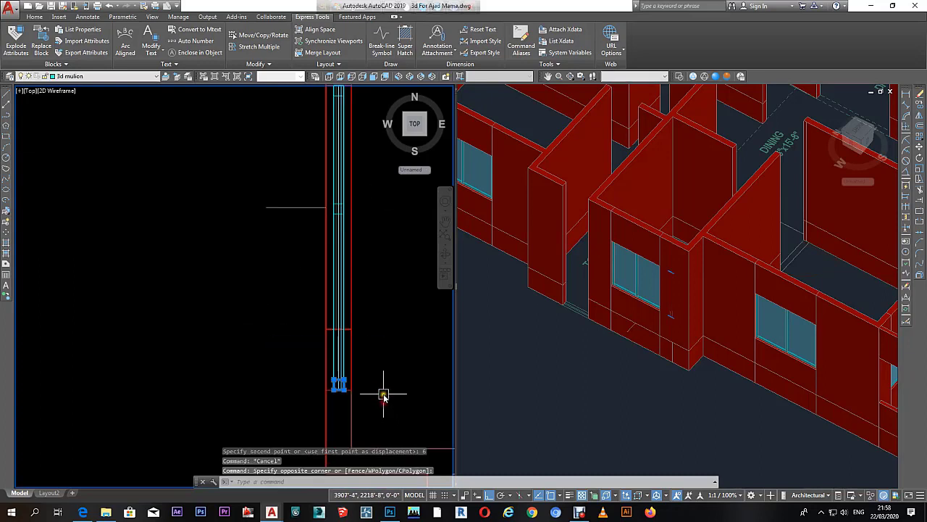
type("m")
key("Return")
left_click(407, 351)
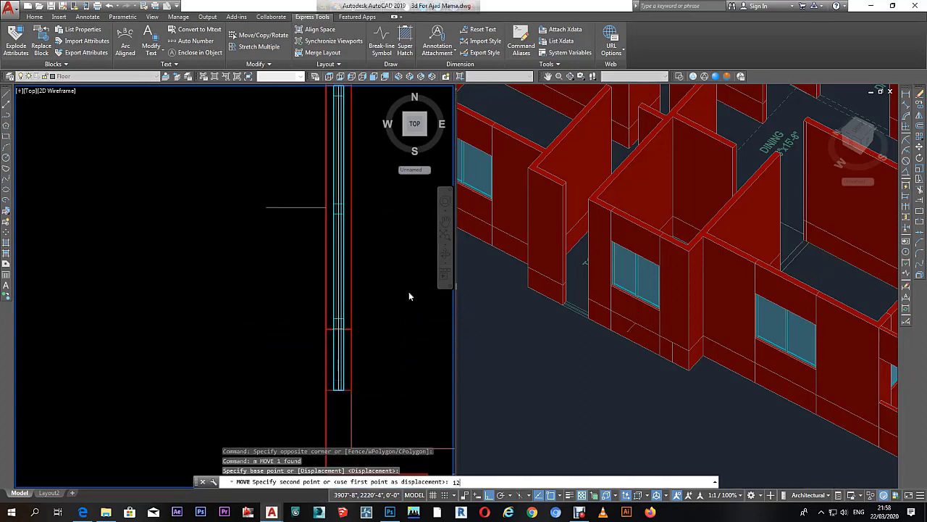
key("Return")
scroll(341, 384, "up", 3)
key("Escape")
key("Escape")
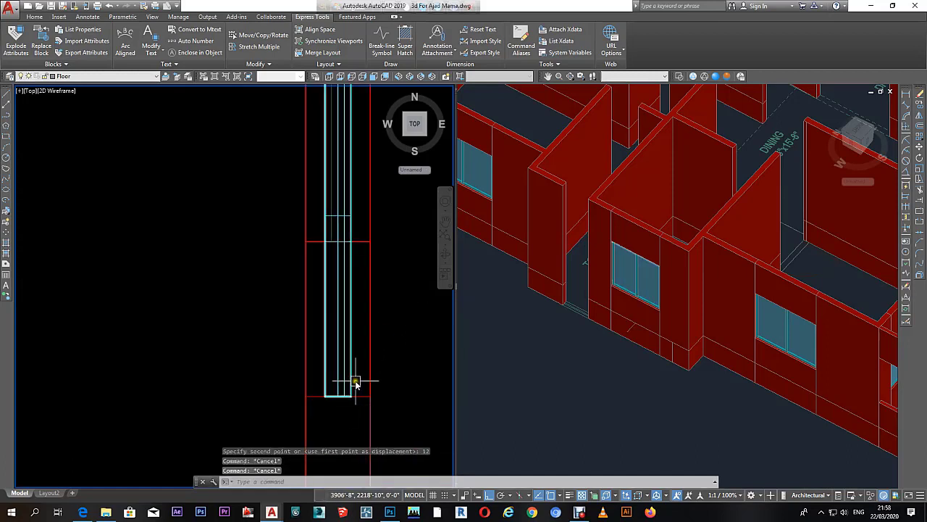
Step: Select the sill mullion and glass panel and test stretching the mullion's bottom end
left_click(354, 382)
left_click(328, 398)
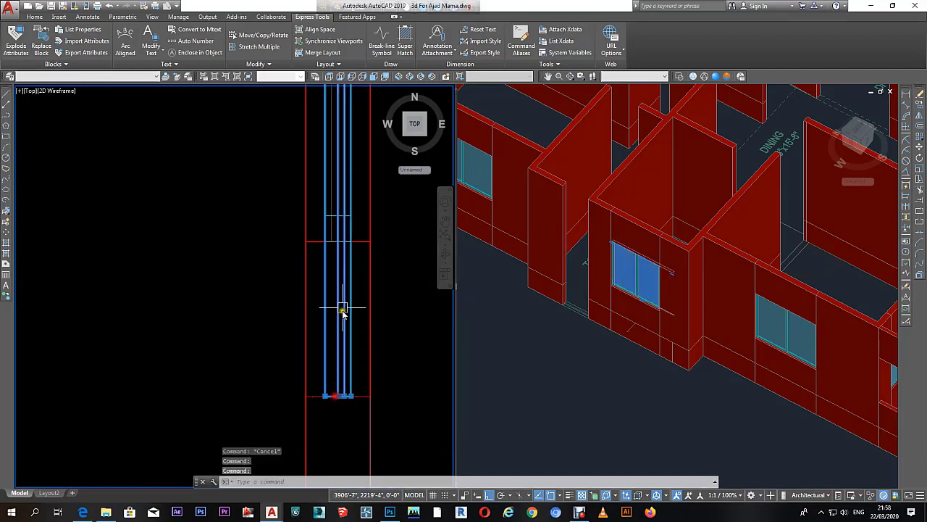
key("Escape")
key("Escape")
left_click(628, 303)
scroll(637, 297, "up", 3)
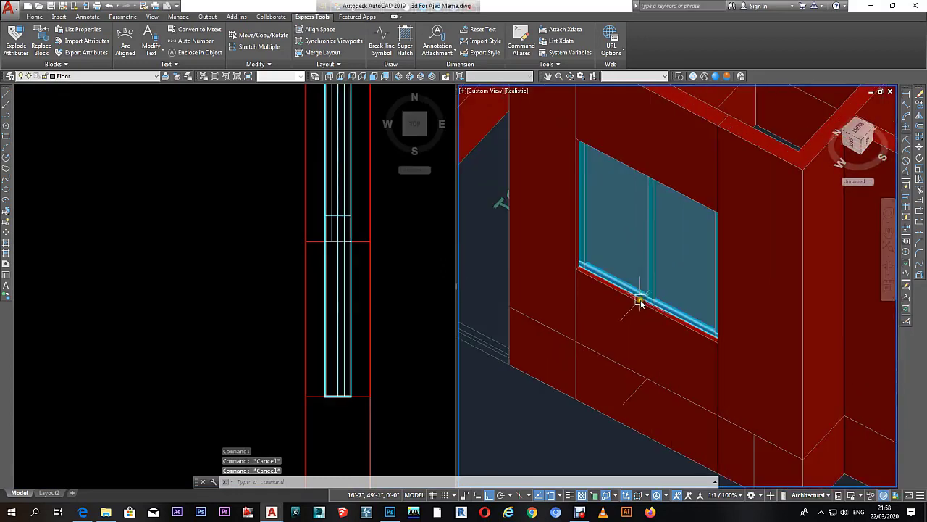
scroll(642, 302, "up", 2)
left_click(666, 312)
left_click(338, 395)
left_click(337, 396)
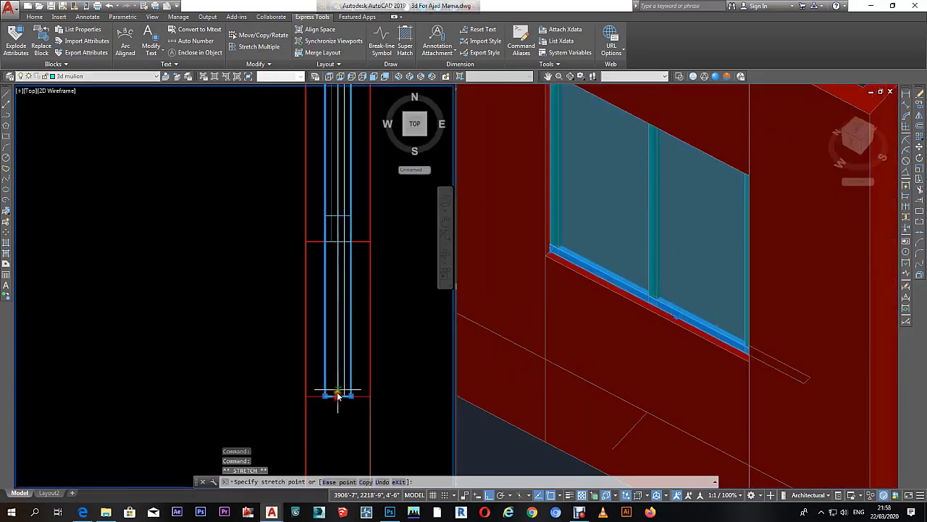
key("Escape")
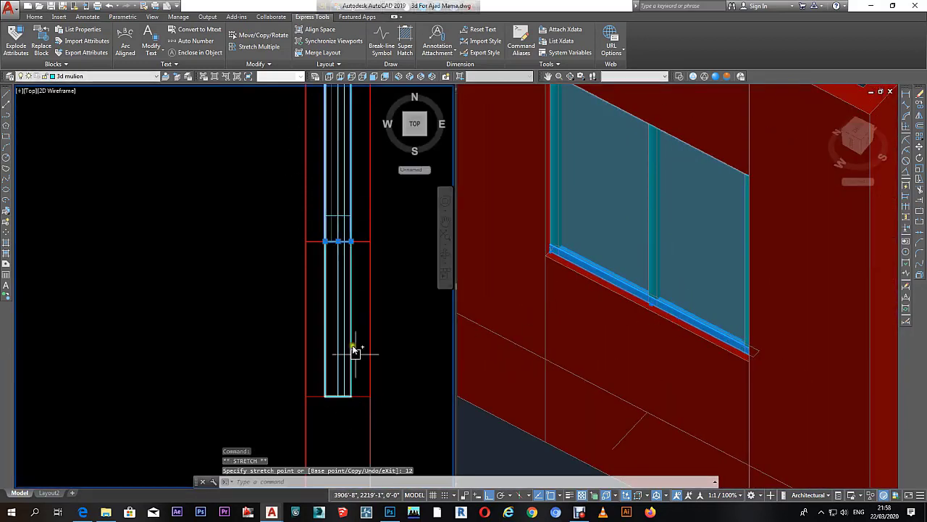
key("Escape")
left_click(350, 379)
left_click(338, 395)
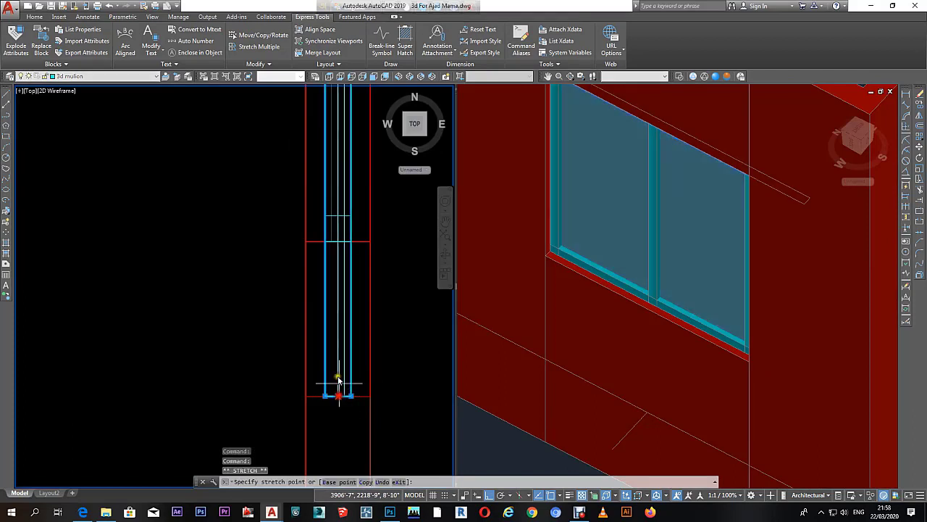
key("Escape")
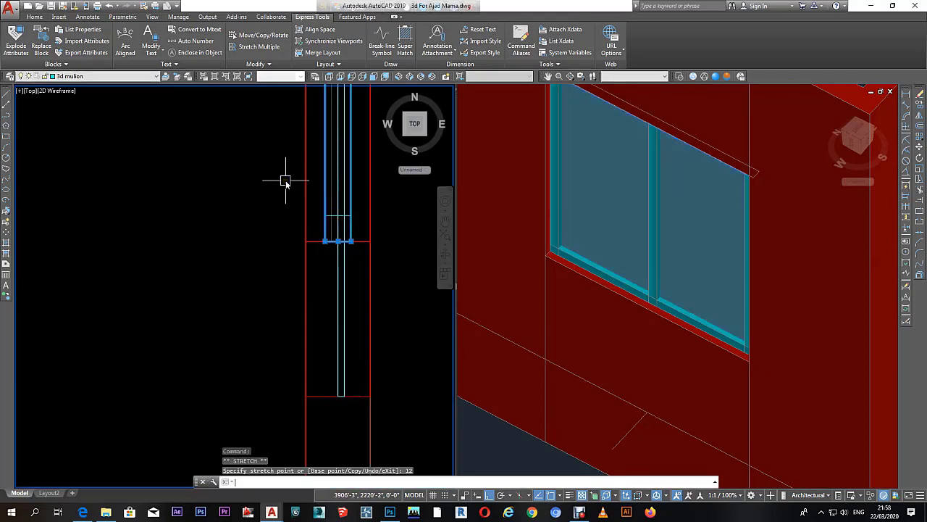
key("Escape")
Step: Stretch the mullion and glass via crossing window to end at the lower wall panel's top
key("s")
key("Return")
left_click_drag(360, 418, 276, 421)
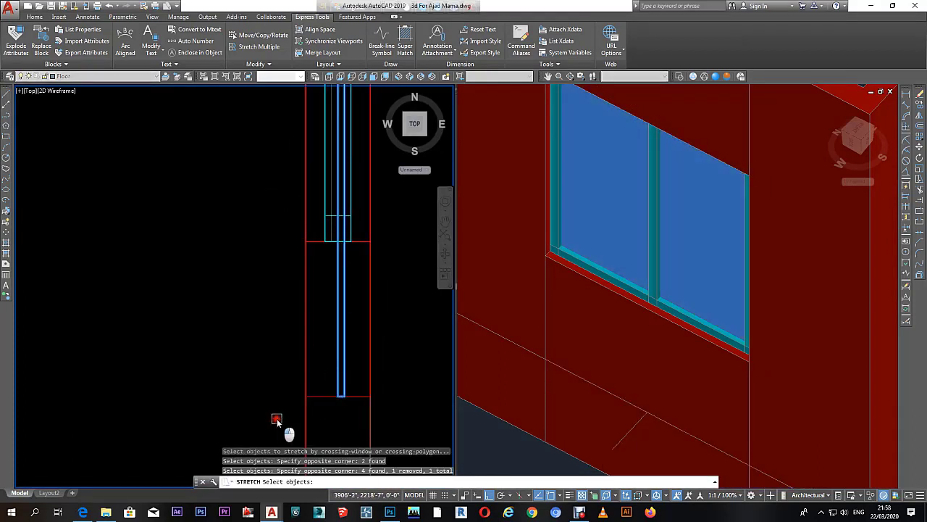
key("Return")
left_click(249, 397)
type("1")
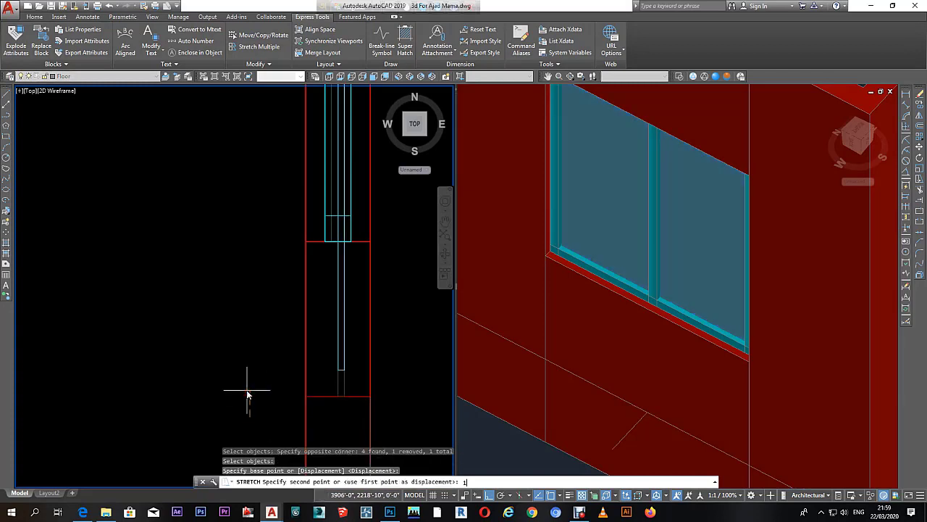
key("Escape")
key("Escape")
key("Escape")
left_click(594, 342)
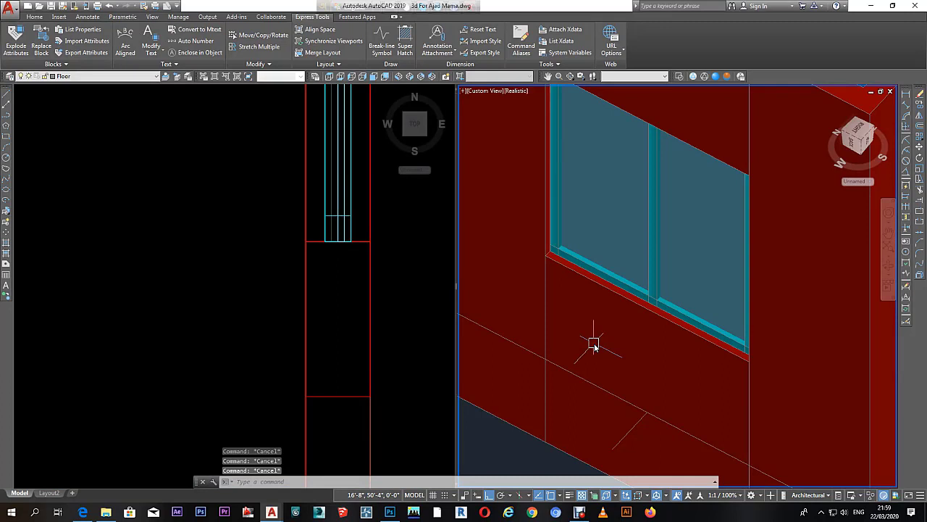
left_click(595, 345)
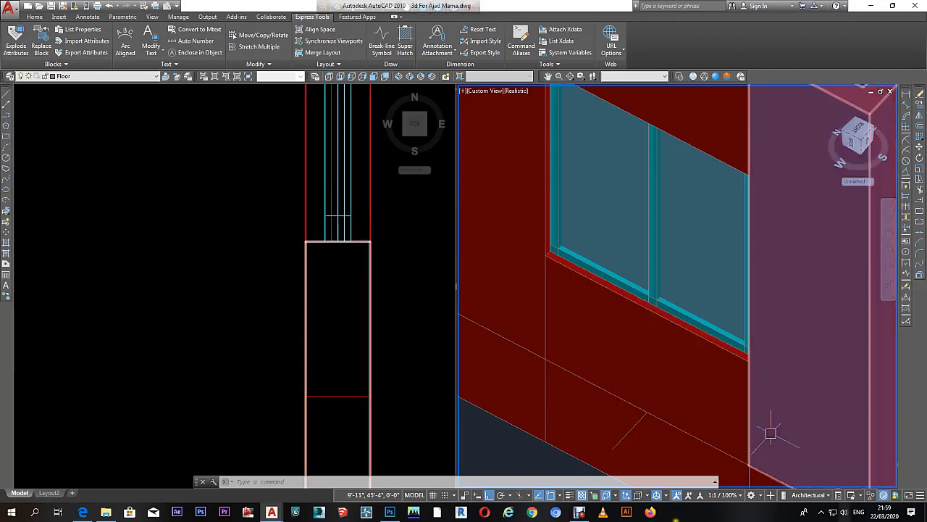
Step: Orbit and zoom the 3D view to a front-facing look at the wall panels
scroll(770, 428, "up", 2)
scroll(694, 466, "down", 4)
scroll(675, 384, "down", 2)
middle_click_drag(681, 353, 654, 383, "shift")
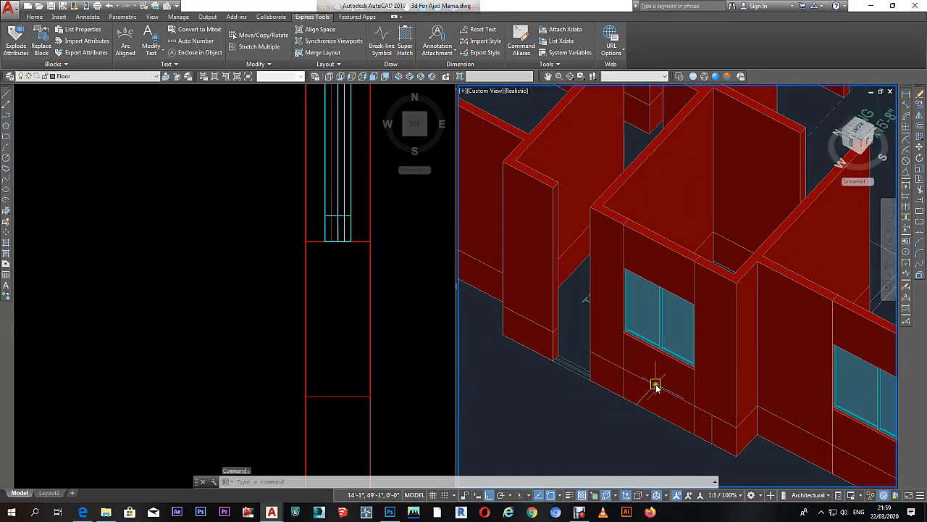
mouse_move(538, 335)
middle_mouse_down("shift")
mouse_move(696, 305)
mouse_move(700, 326)
mouse_move(779, 241)
mouse_move(683, 254)
mouse_move(696, 225)
mouse_move(689, 304)
middle_mouse_up("shift")
scroll(717, 146, "up", 3)
scroll(689, 311, "down", 3)
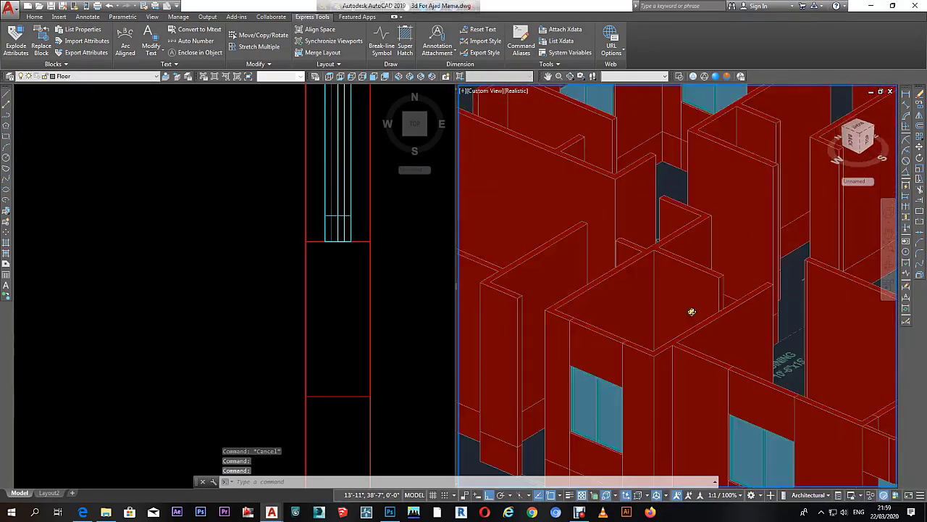
scroll(698, 314, "down", 3)
scroll(656, 339, "up", 1)
scroll(657, 339, "up", 1)
scroll(647, 337, "up", 1)
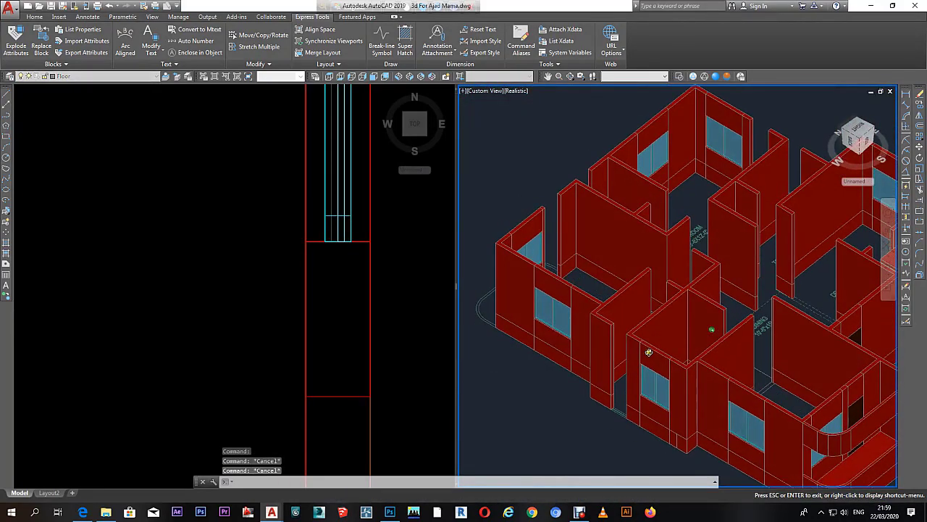
scroll(638, 341, "up", 2)
scroll(631, 335, "up", 1)
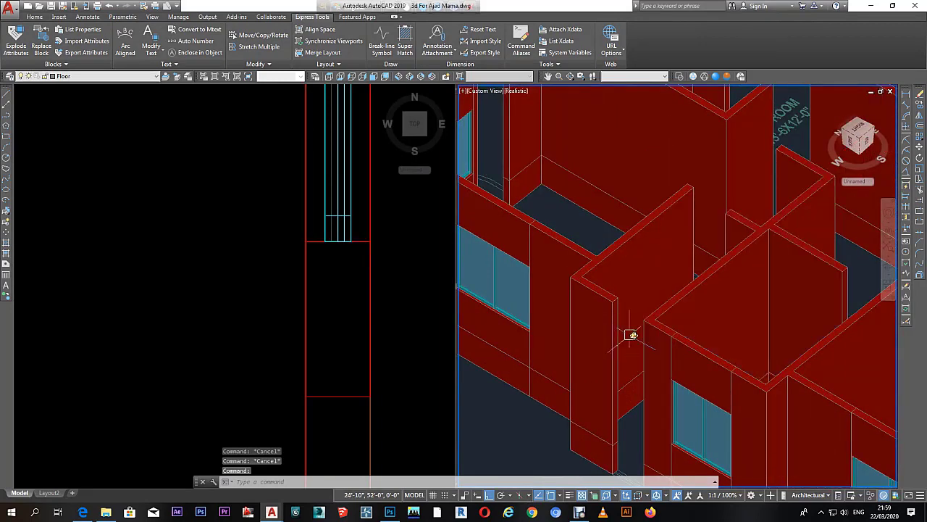
Step: Zoom the Top plan viewport in on the empty door opening
left_click(319, 335)
scroll(331, 315, "up", 2)
scroll(333, 256, "up", 2)
scroll(332, 257, "up", 2)
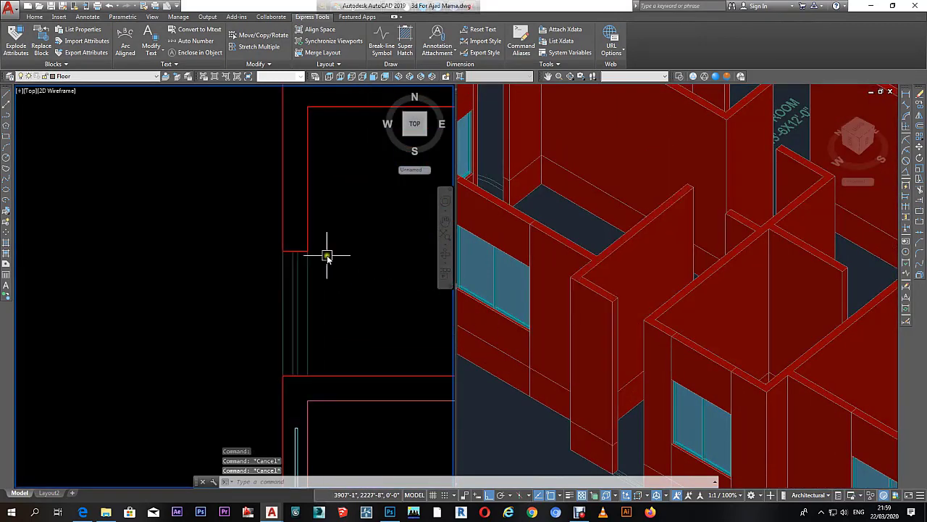
Step: Draw a rectangle across the doorway opening from the wall corner and select it
type("rec")
key("Return")
left_click(283, 253)
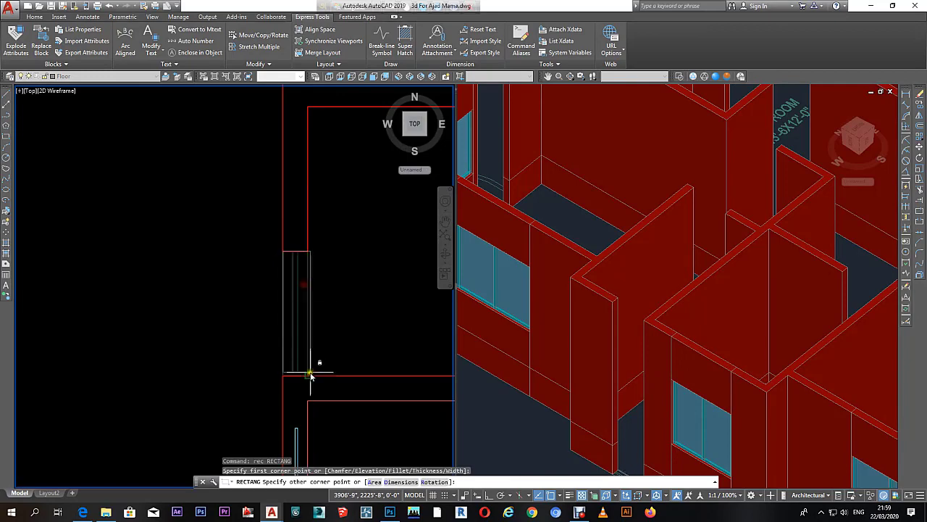
left_click(308, 376)
left_click(539, 410)
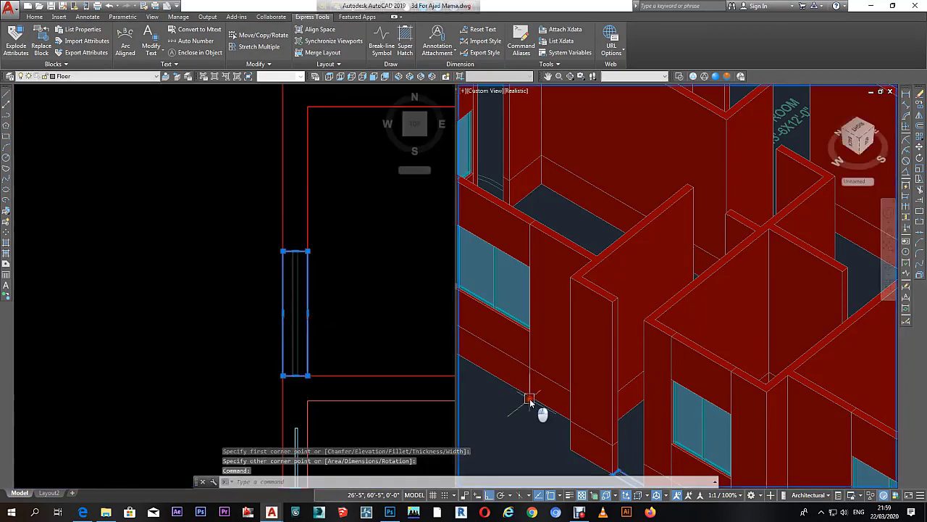
middle_click_drag(565, 373, 588, 325)
key("Escape")
key("Escape")
scroll(605, 403, "up", 3)
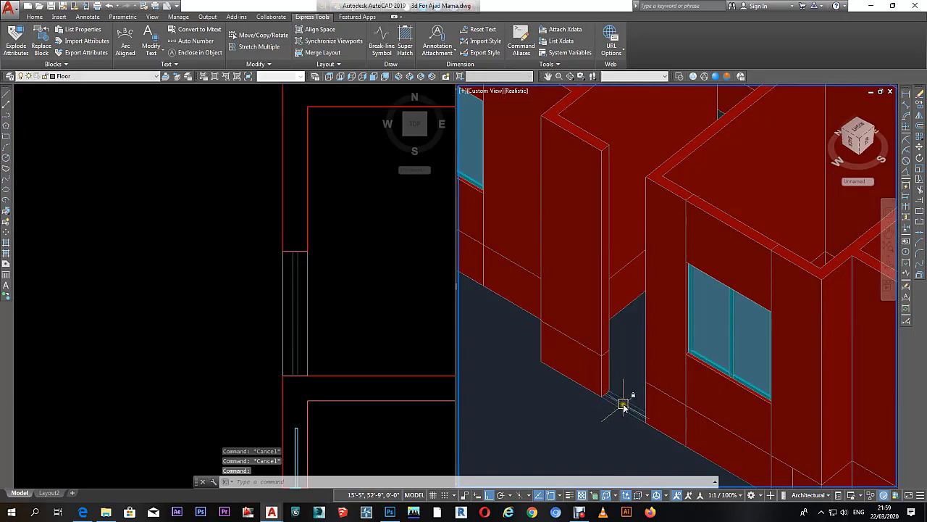
left_click(296, 353)
left_click(308, 321)
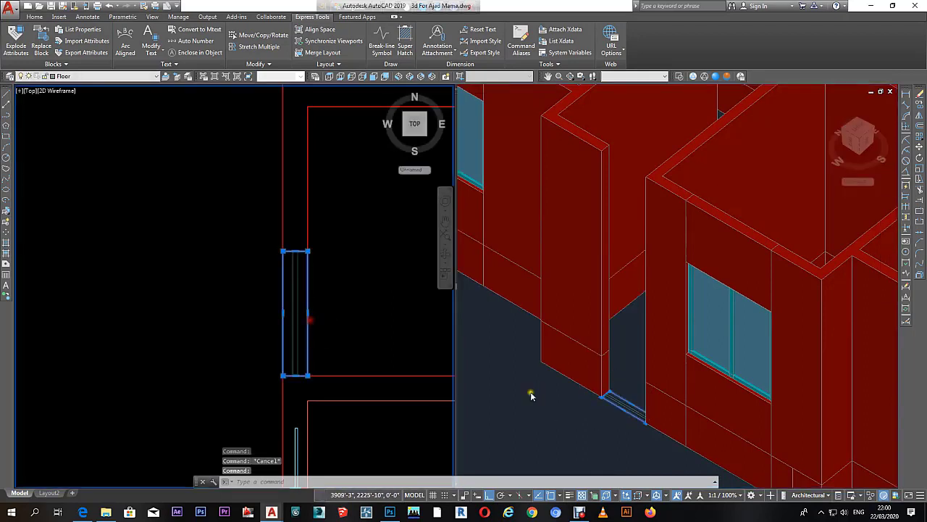
left_click(547, 408)
left_click(556, 419)
Step: Extrude the rectangle into a low grey sill solid
type("ex")
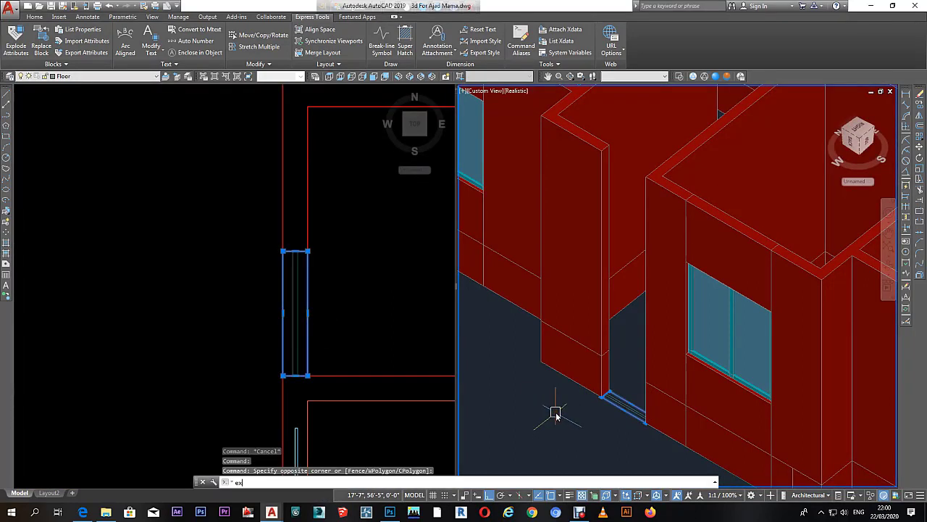
type("t")
key("Return")
scroll(601, 367, "up", 3)
left_click(609, 343)
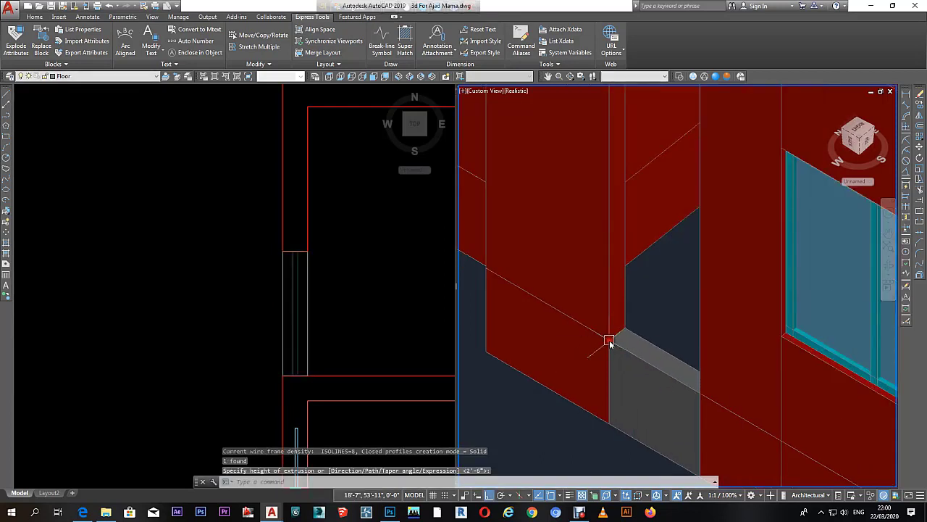
scroll(609, 340, "down", 3)
Step: Copy the sill solid higher in the opening and set the copy's Height to 60
left_click(621, 355)
type("c")
key("Return")
scroll(609, 399, "up", 3)
left_click(609, 398)
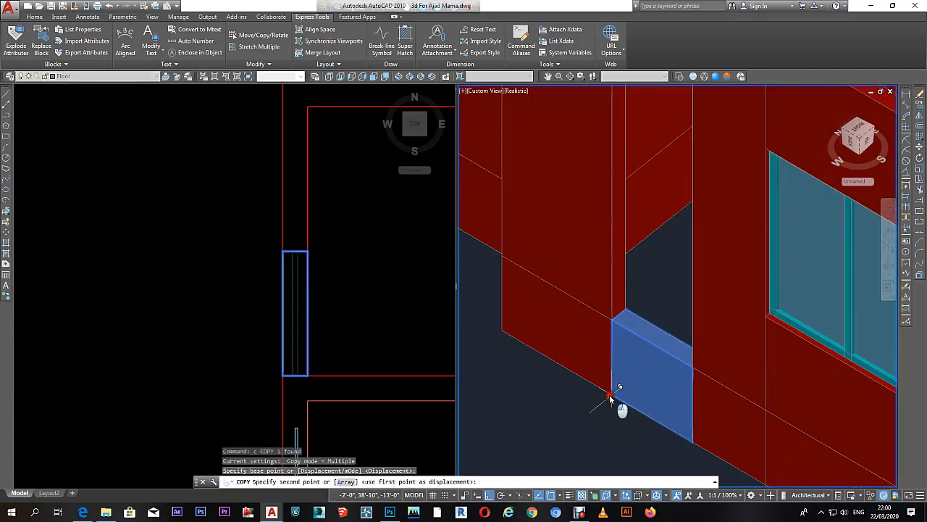
left_click(645, 304)
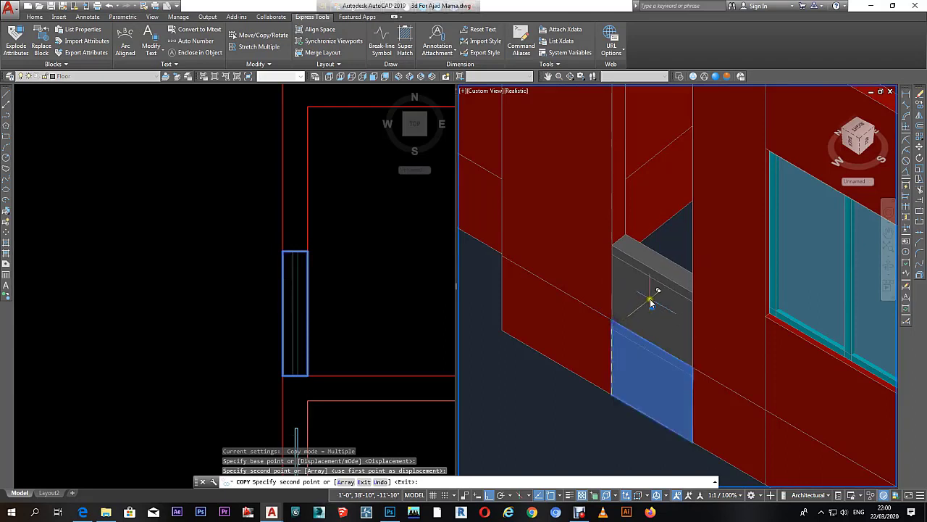
key("Return")
double_click(652, 294)
type("60")
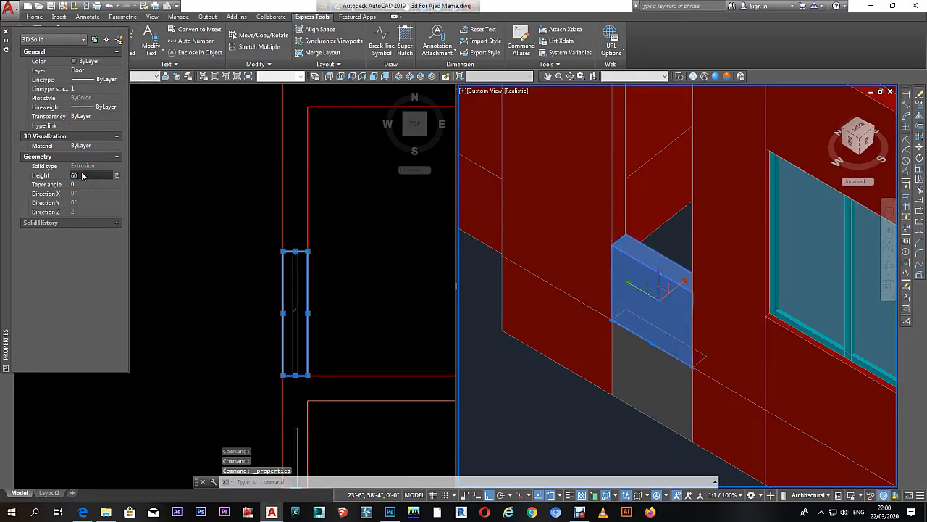
key("Return")
key("Escape")
key("Escape")
Step: Copy the 5'-tall grey solid again to sit 7' higher in the opening
middle_click_drag(679, 300, 700, 391, "shift")
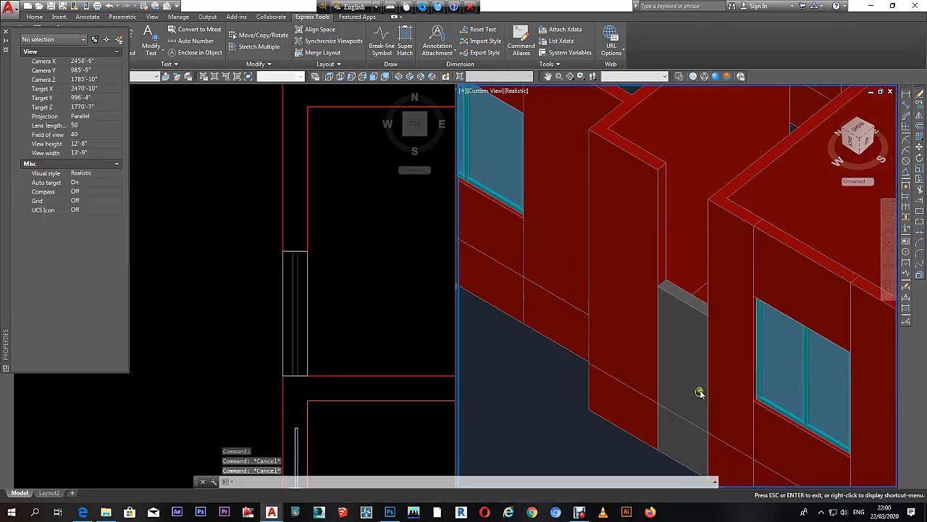
left_click(700, 392)
type("c")
key("Return")
left_click(527, 389)
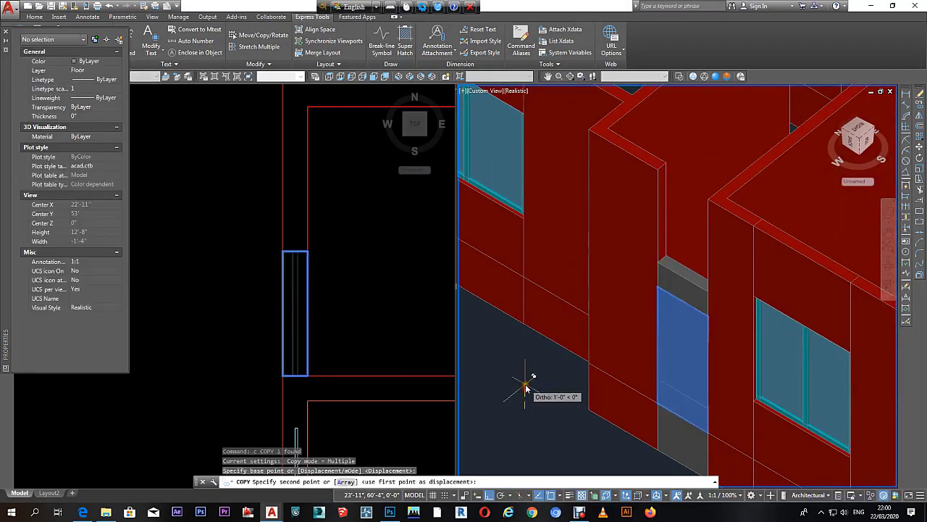
key("Return")
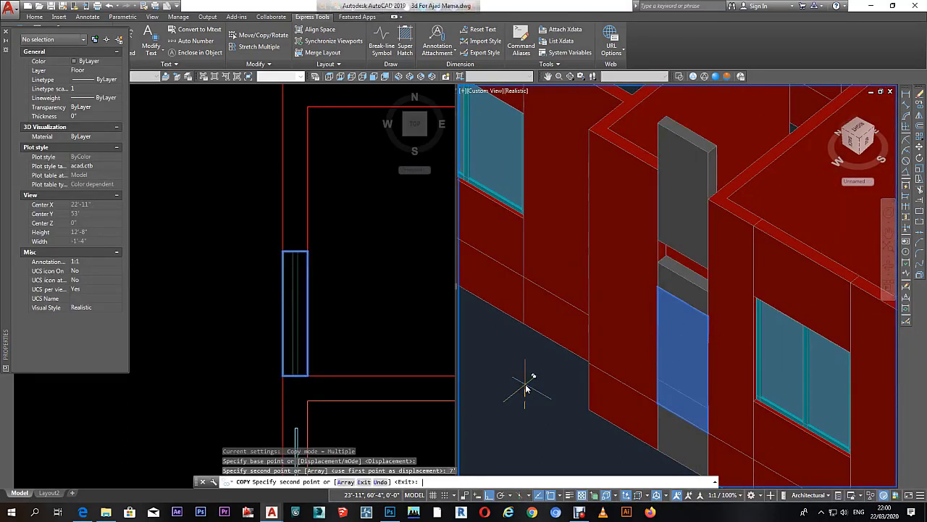
key("Escape")
key("Escape")
left_click(684, 176)
Step: Match the red wall's properties onto the first grey infill solid with MATCHPROP
scroll(684, 133, "up", 2)
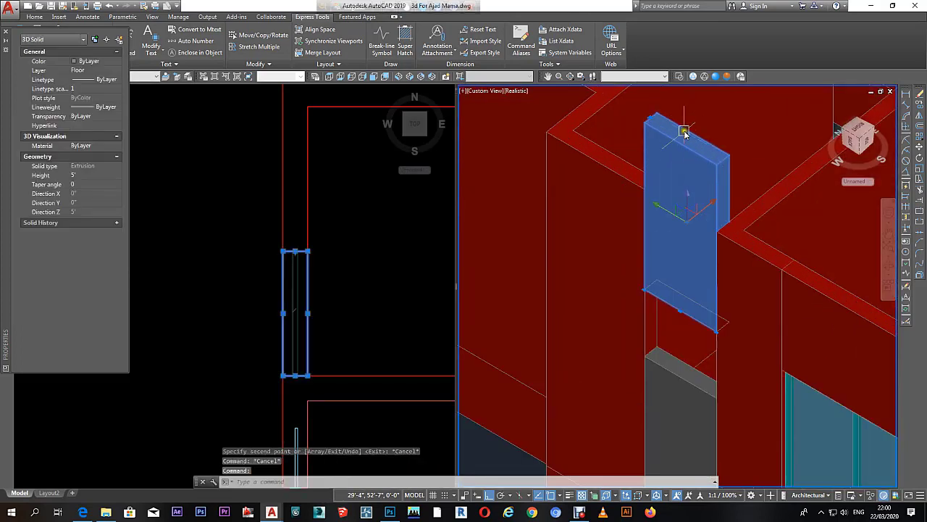
key("Escape")
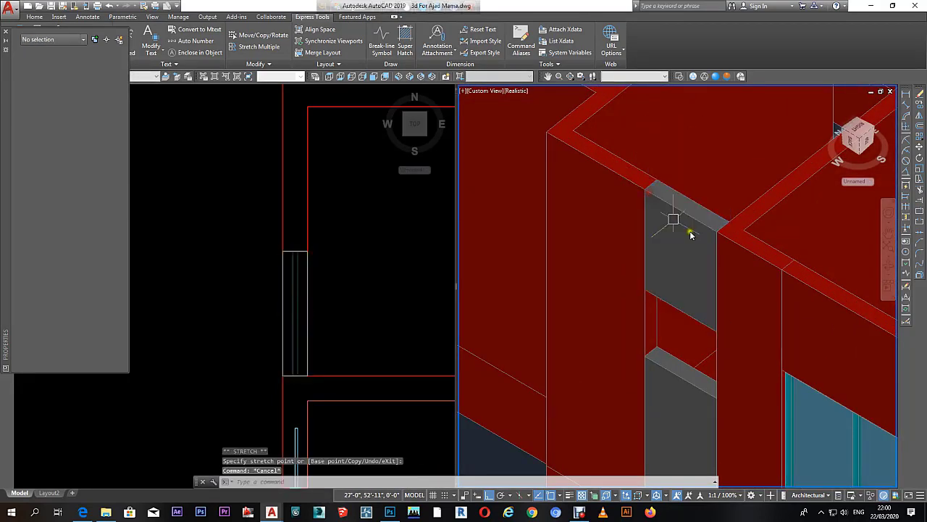
scroll(715, 287, "down", 2)
type("ma")
key("Return")
left_click(721, 262)
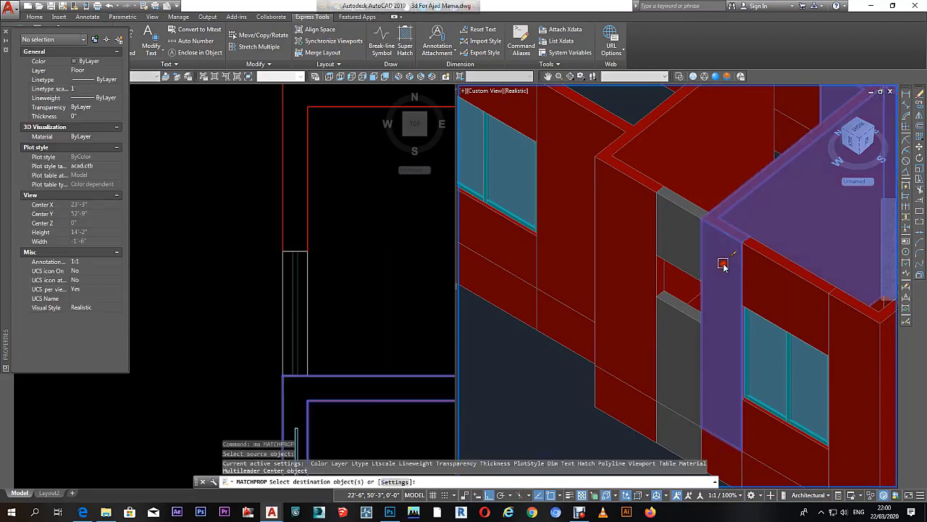
left_click(689, 329)
right_click(679, 325)
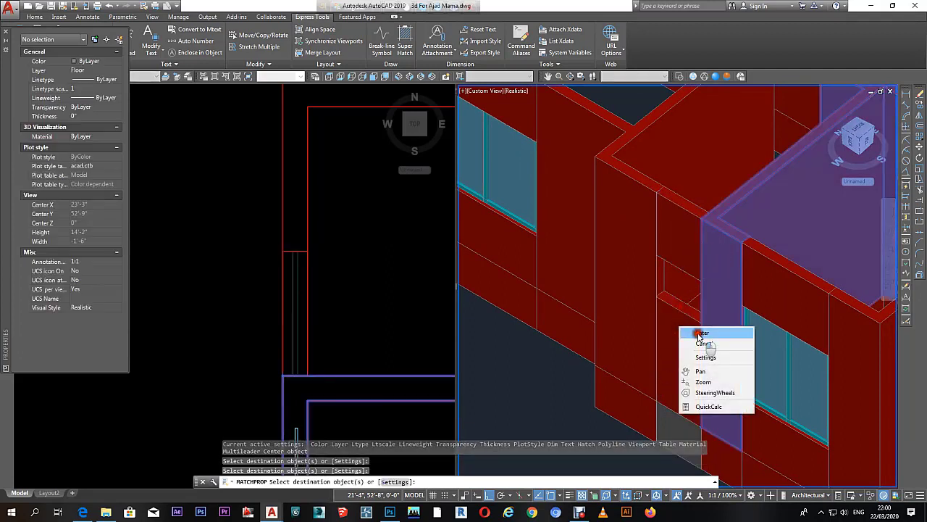
left_click(692, 327)
right_click(673, 362)
left_click(673, 362)
key("Escape")
Step: Repeat the property match from the red wall for the remaining infill solids
right_click(675, 368)
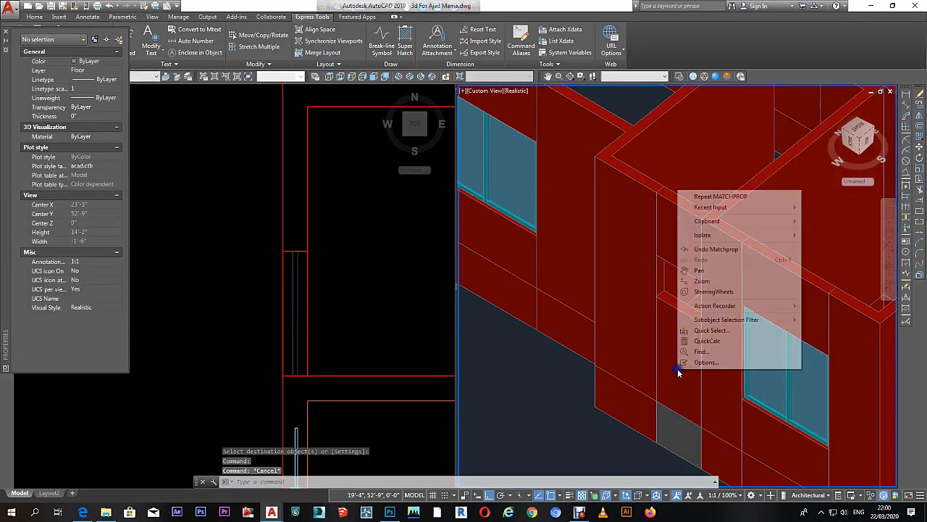
left_click(725, 196)
left_click(683, 413)
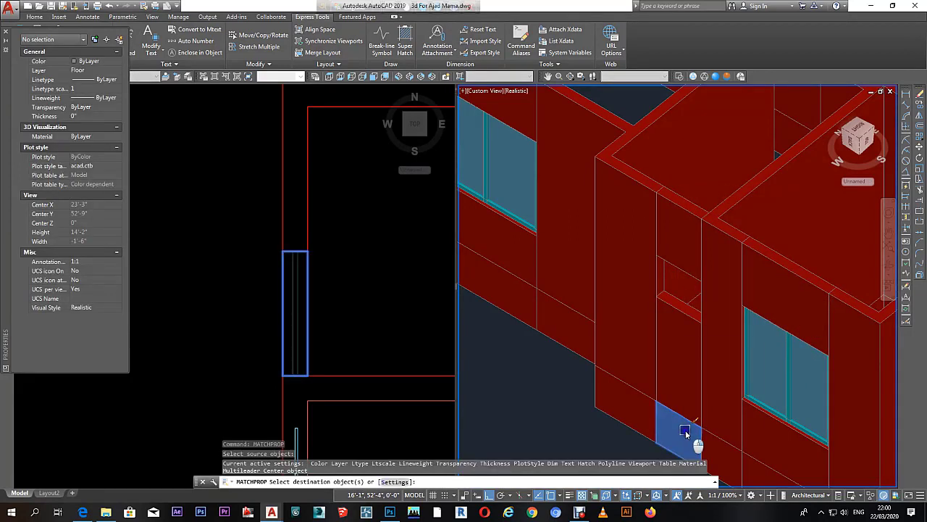
right_click(686, 433)
left_click(708, 350)
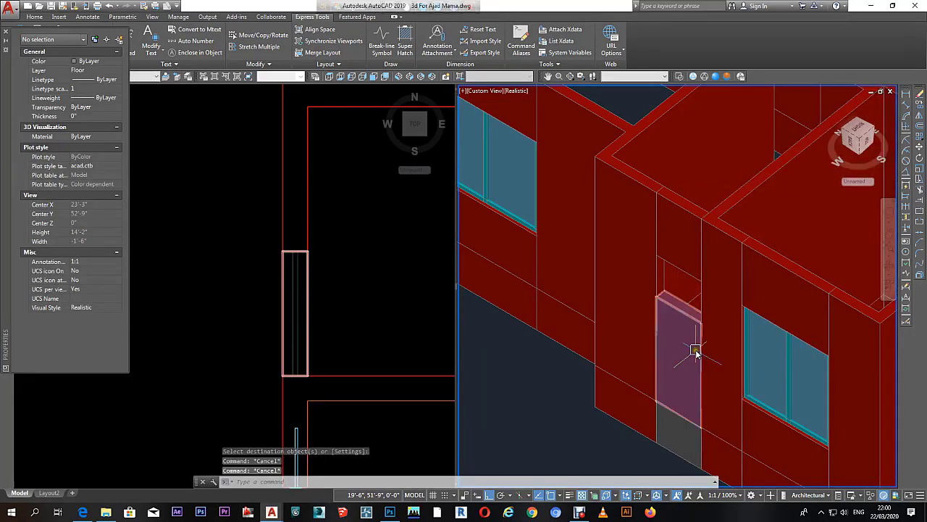
type("ma")
key("Return")
left_click(686, 360)
right_click(656, 346)
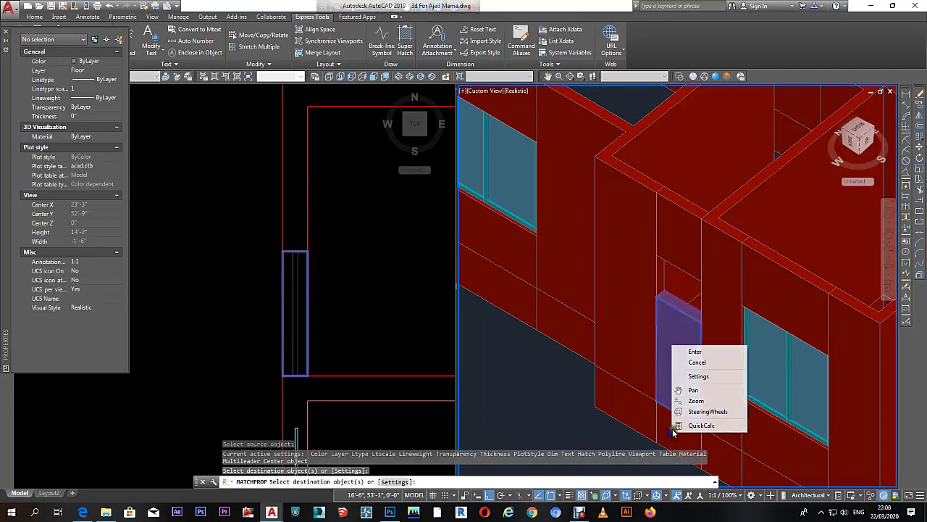
left_click(677, 354)
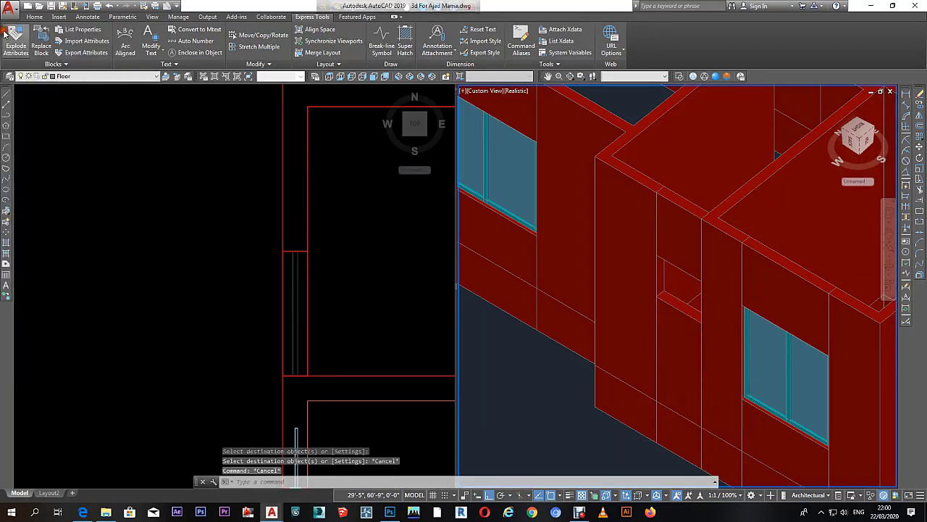
key("Escape")
key("Escape")
Step: Zoom into the window in plan and cancel an accidental grip stretch of the glass
left_click(196, 256)
scroll(296, 190, "up", 2)
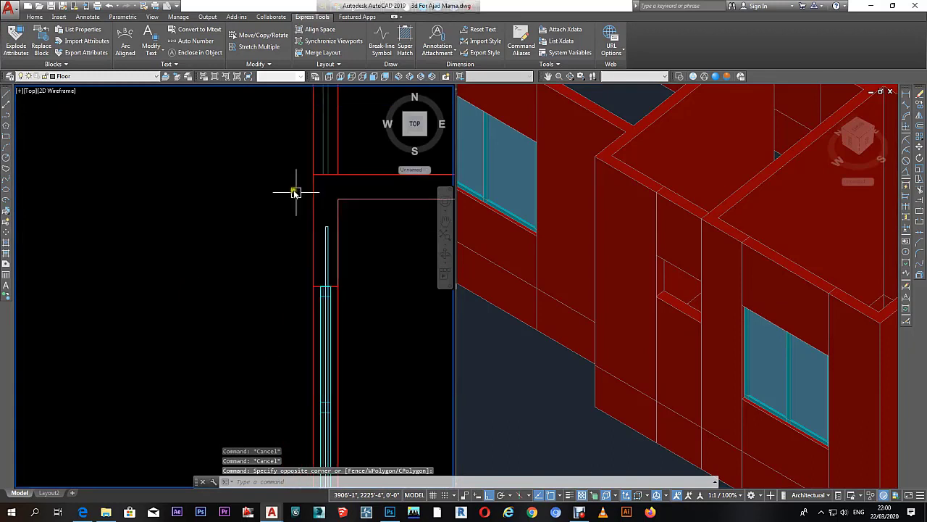
scroll(325, 223, "up", 3)
left_click(296, 238)
left_click(294, 221)
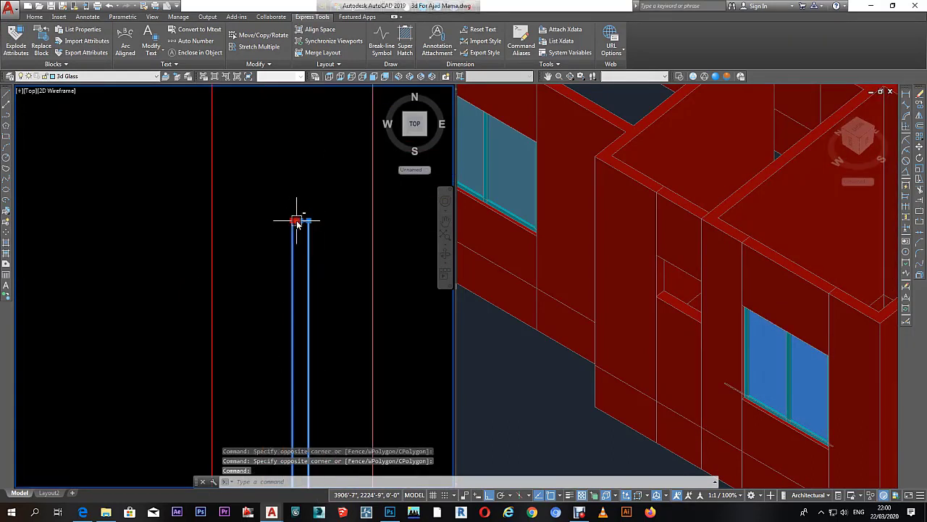
left_click(308, 221)
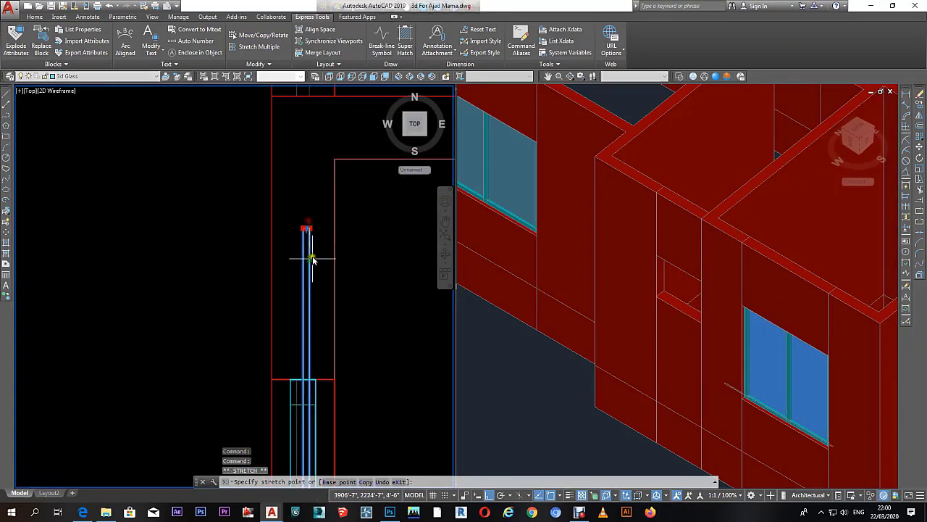
scroll(313, 366, "up", 5)
key("Escape")
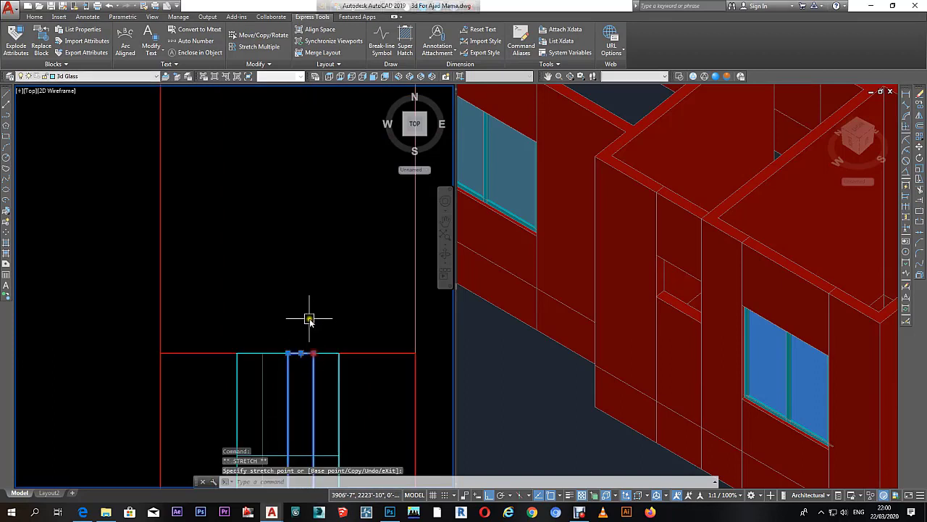
left_click(306, 308)
key("Escape")
scroll(311, 313, "down", 3)
scroll(316, 300, "down", 2)
scroll(319, 308, "up", 1)
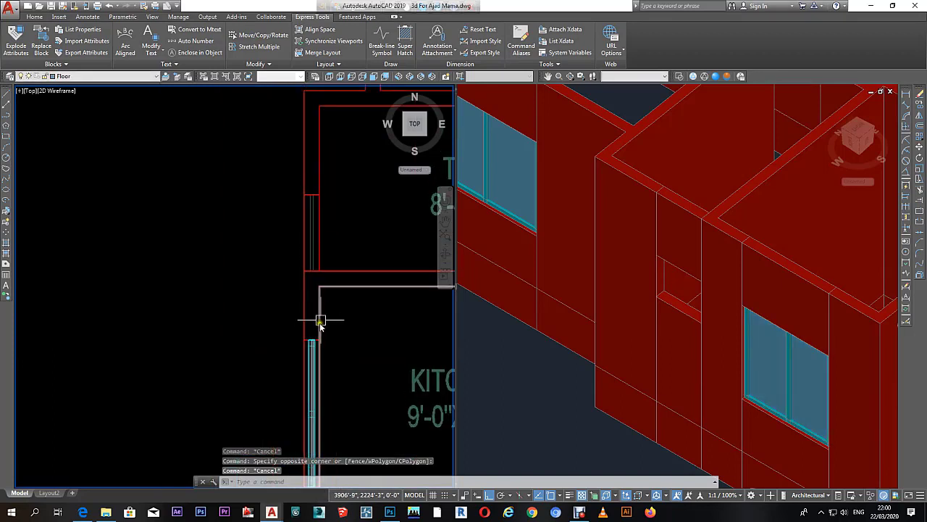
scroll(308, 326, "up", 1)
Step: Window-select the square mullion and copy it to the opening's top edge
left_click(275, 341)
left_click(325, 370)
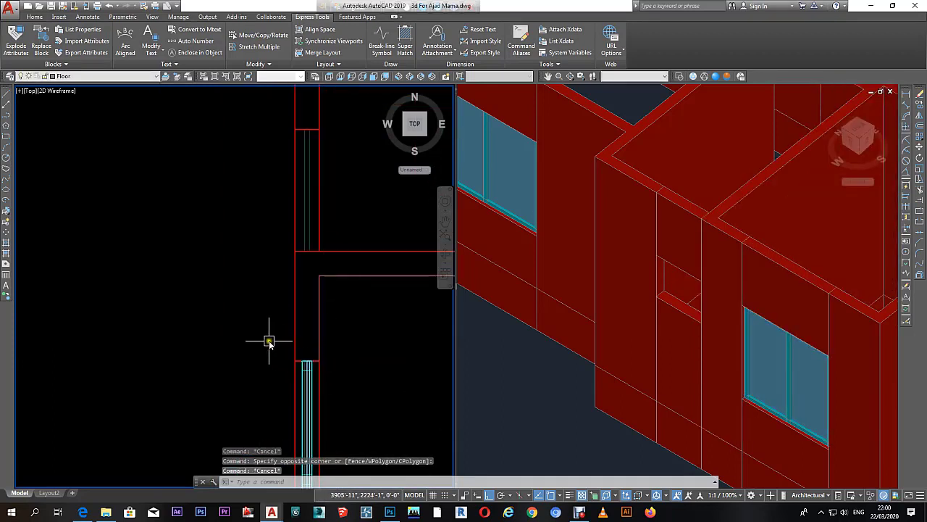
type("c")
key("Return")
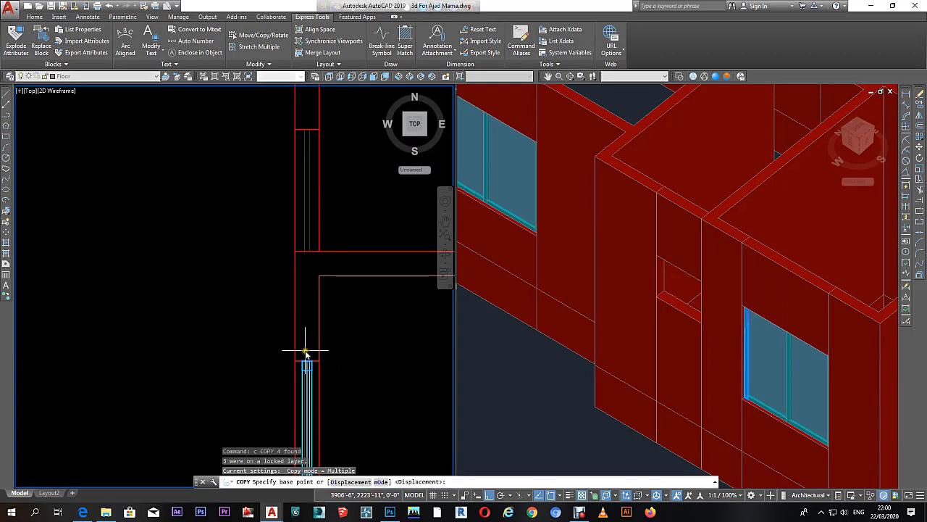
scroll(308, 358, "up", 2)
scroll(314, 389, "up", 2)
left_click(316, 385)
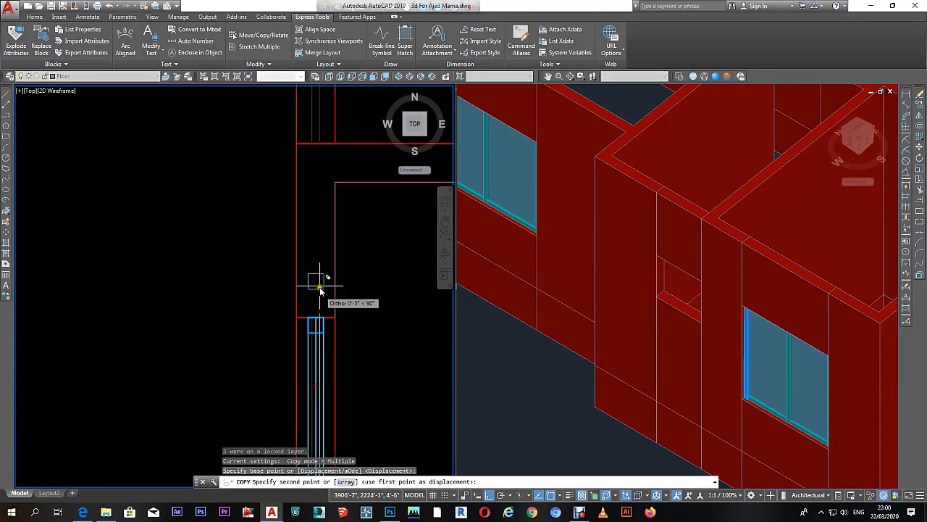
middle_click_drag(316, 358, 310, 245)
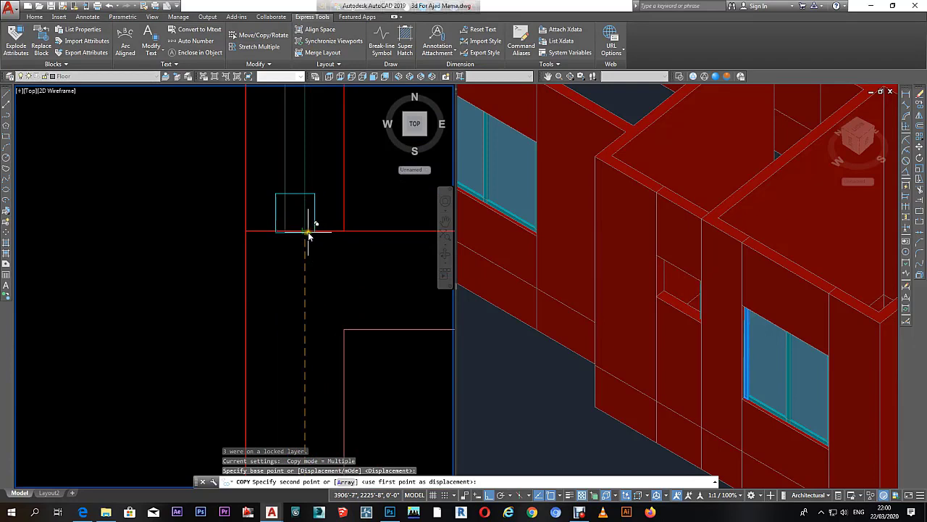
key("Escape")
key("Escape")
left_click(306, 230)
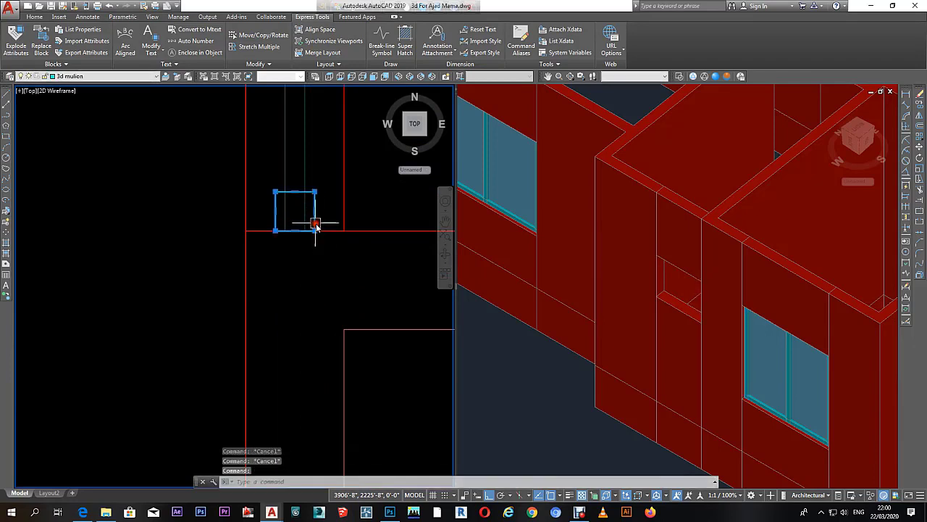
middle_click_drag(706, 358, 705, 345, "shift")
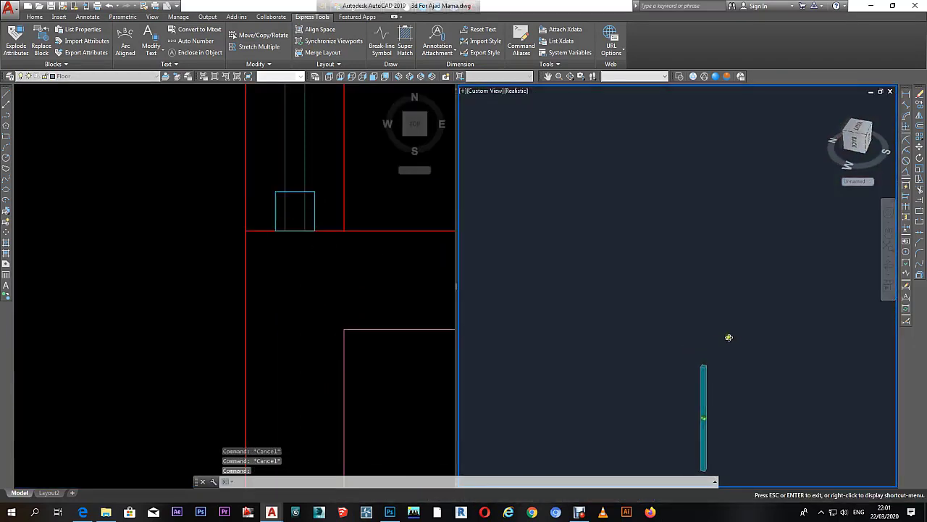
Step: Show the Properties palette and cancel an unintended move of a 3D wall panel
key("Escape")
key("ctrl+1")
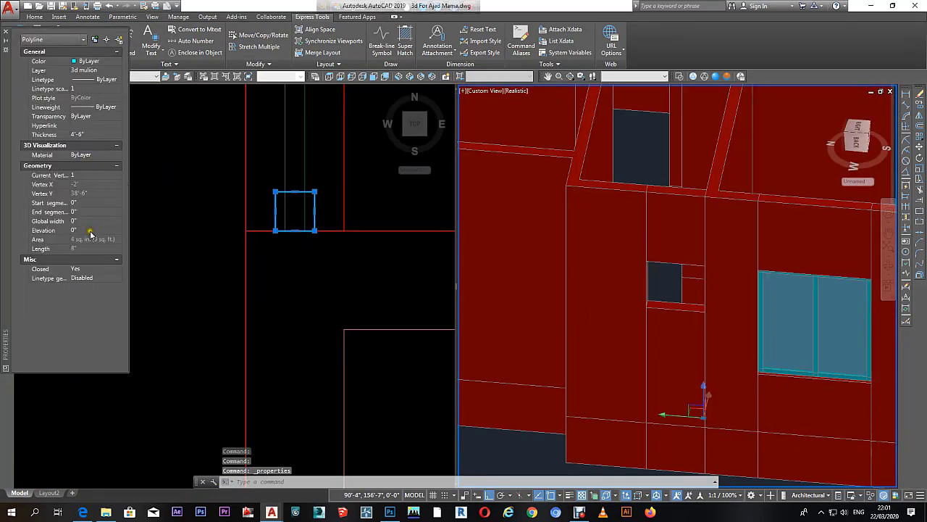
middle_click_drag(473, 285, 760, 313, "shift")
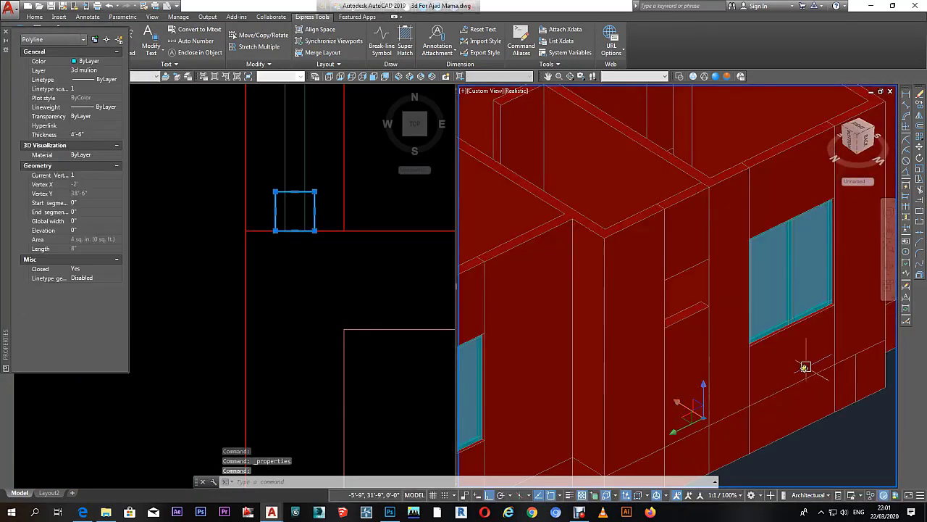
left_click(729, 300)
type("m")
key("Return")
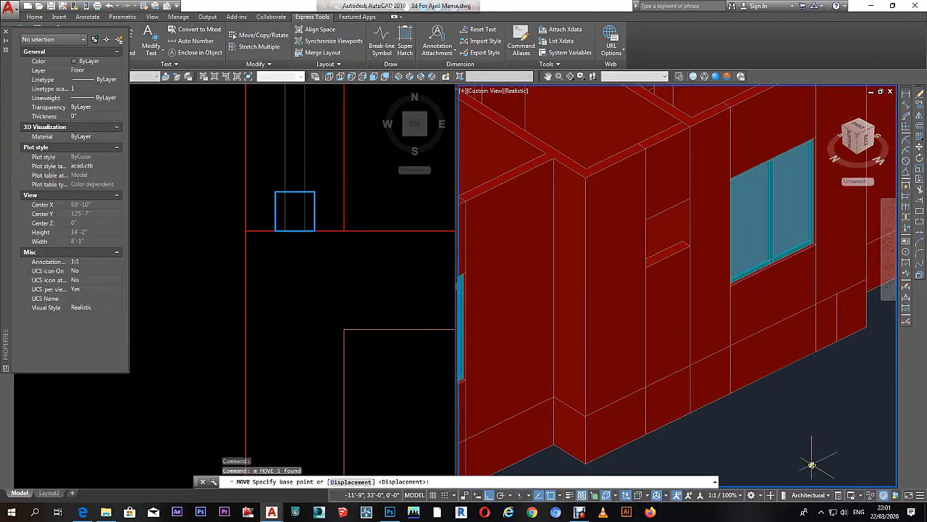
left_click(820, 476)
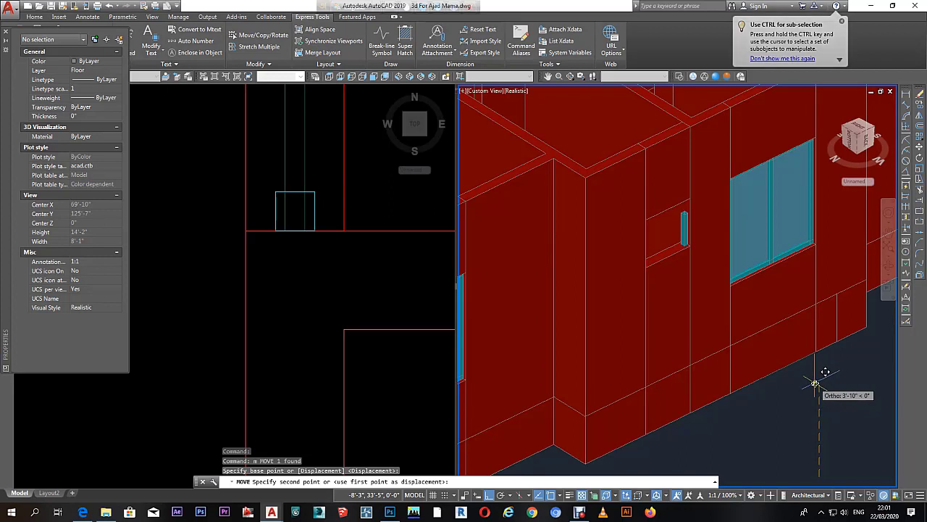
key("Escape")
Step: Give the copied mullion rectangle a 7' elevation and 2' thickness
left_click(346, 231)
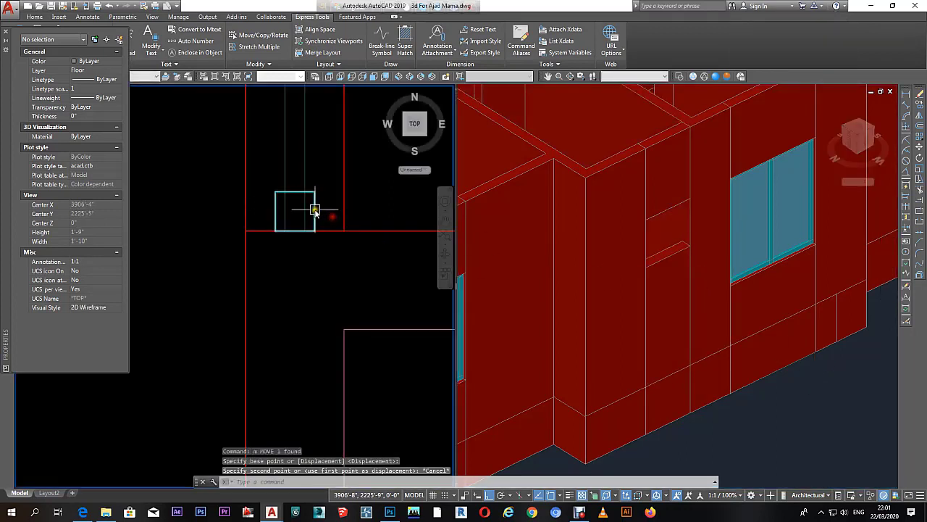
left_click(314, 209)
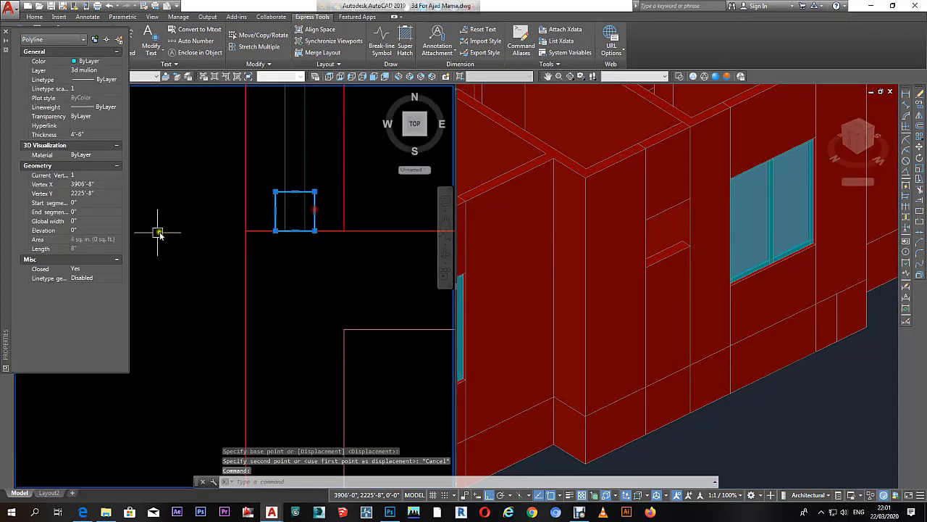
left_click(84, 229)
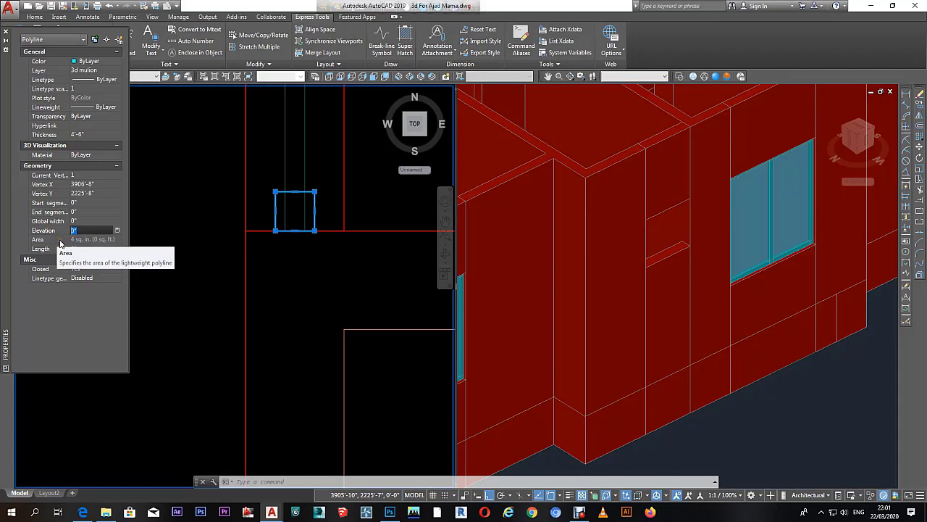
type("7")
key("Return")
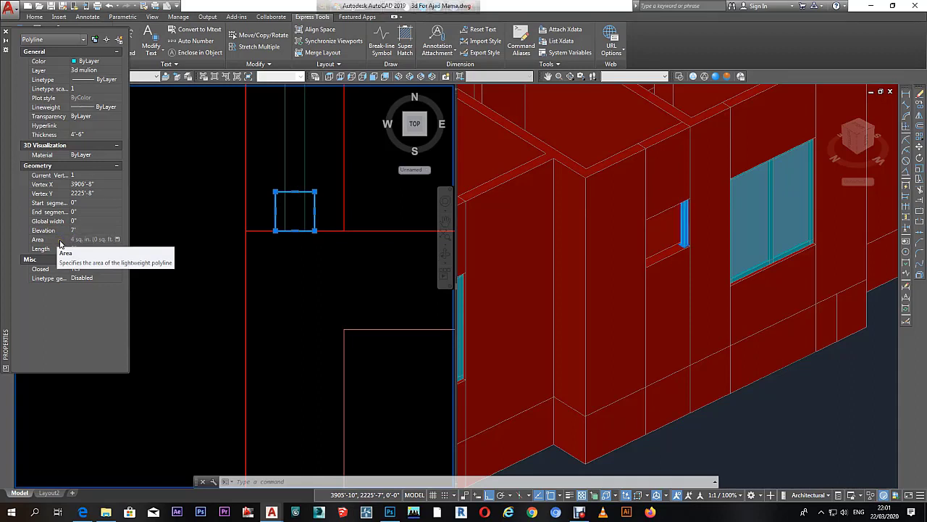
left_click(89, 135)
type("2'")
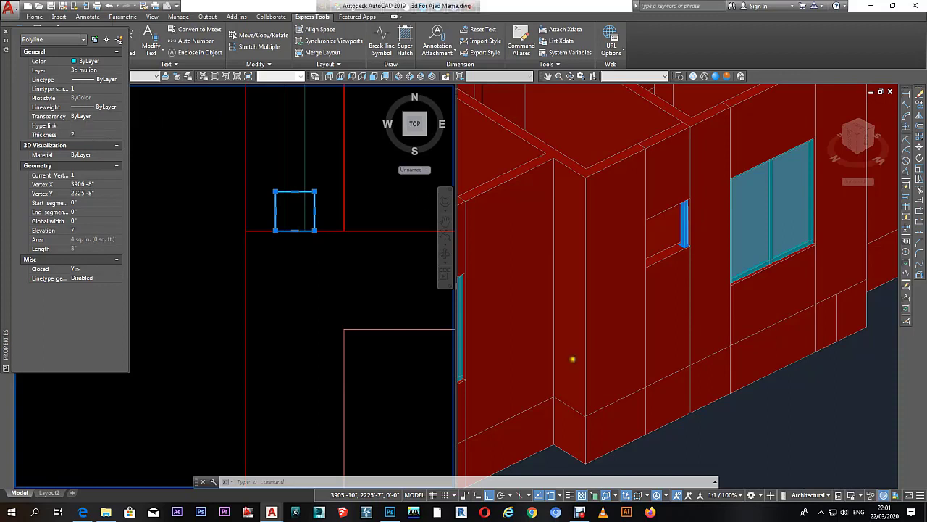
left_click(7, 35)
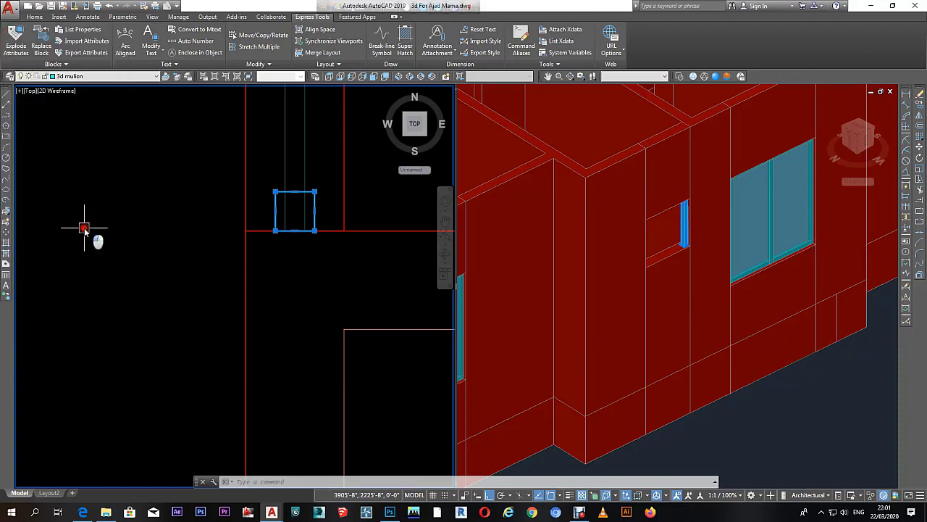
Step: Mirror the short mullion across the opening with MI, keeping the original
scroll(207, 232, "down", 4)
scroll(297, 327, "up", 3)
scroll(257, 305, "down", 3)
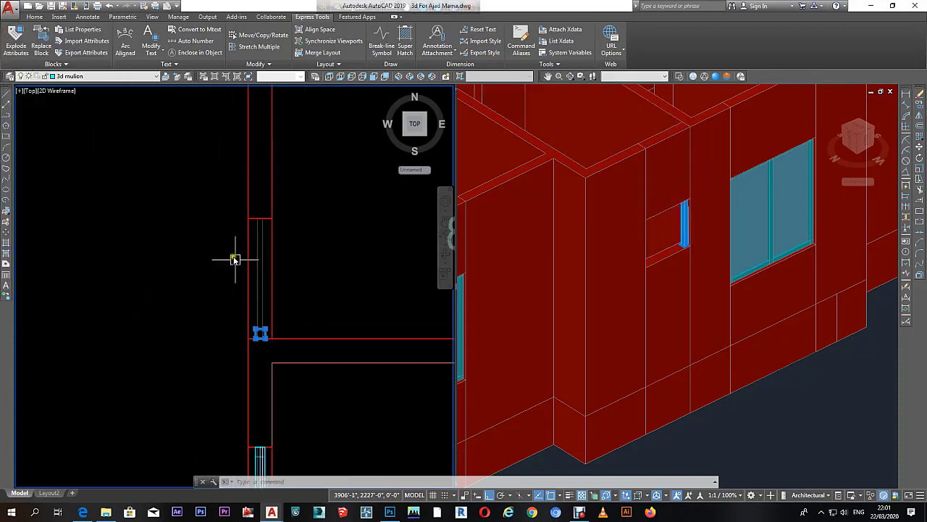
type("mi")
key("space")
left_click(266, 282)
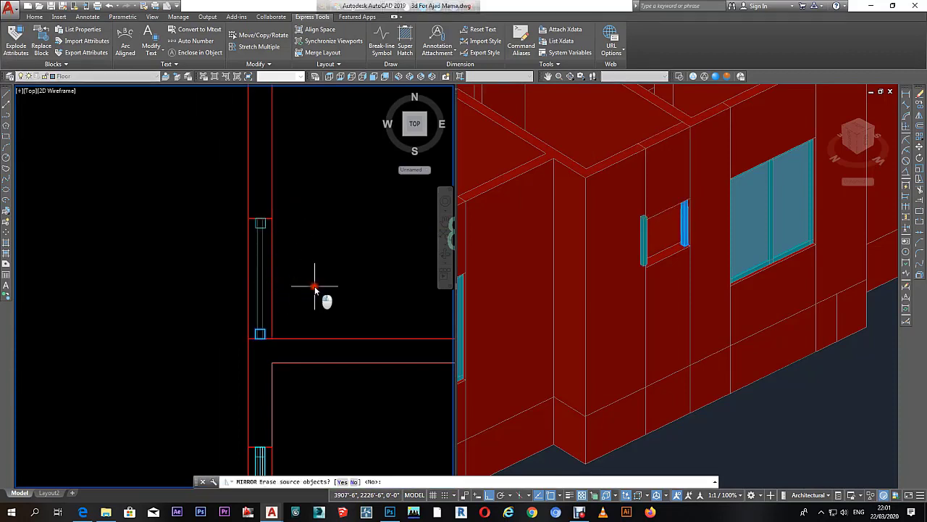
left_click(316, 281)
right_click(317, 286)
left_click(337, 293)
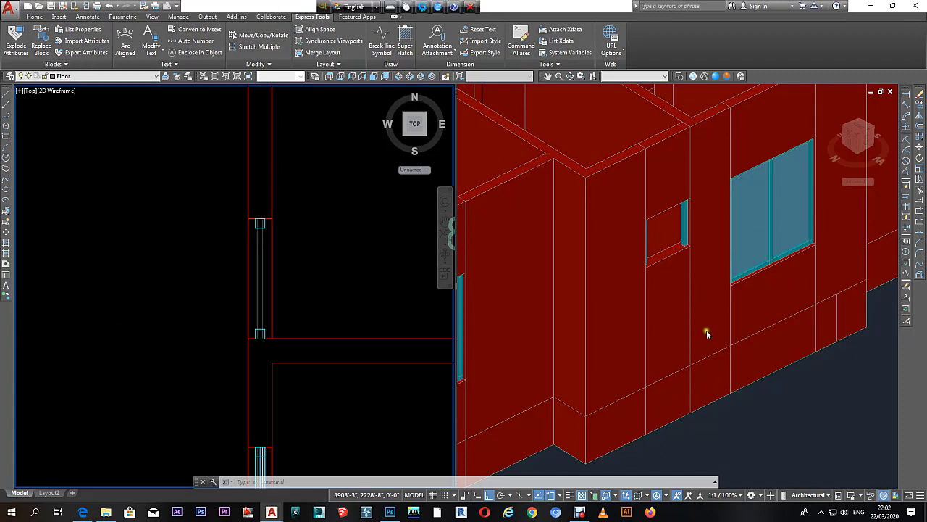
Step: Inspect the framed window in the 3D view, then return to the plan
left_click(681, 234)
scroll(683, 237, "up", 5)
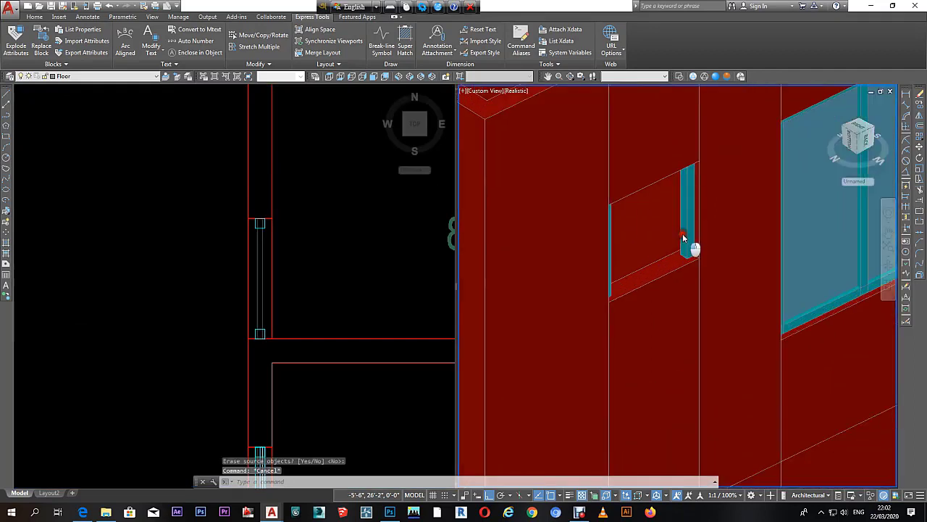
left_click(234, 321)
scroll(256, 300, "up", 2)
Step: Draw a tall rectangle in the small window opening, from its bottom edge upward, and check its properties
type("re")
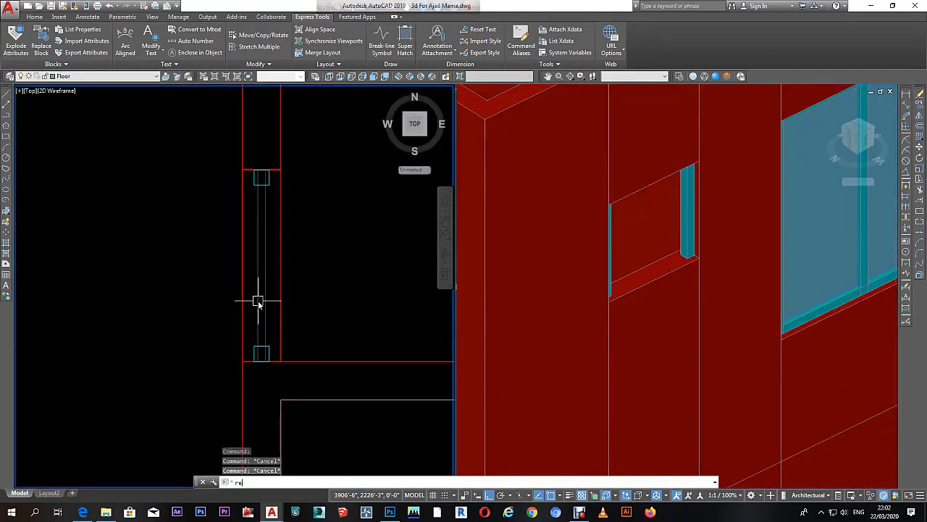
type("c")
key("Return")
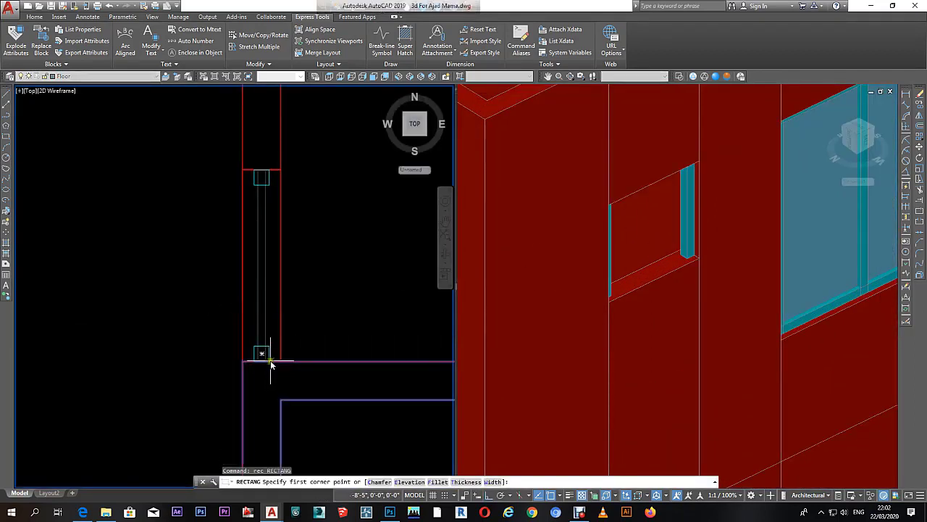
left_click(254, 360)
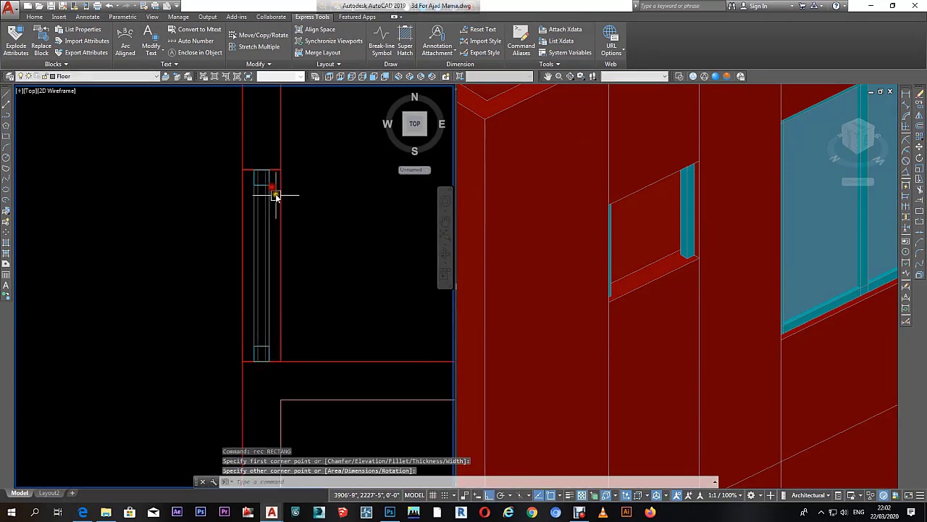
left_click(275, 194)
left_click(271, 207)
key("ctrl+1")
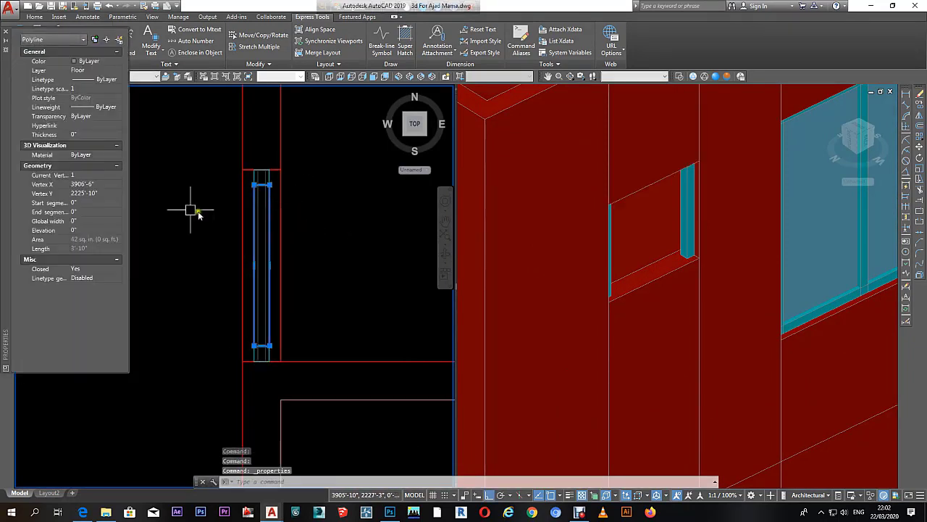
key("Escape")
key("Escape")
Step: Set the new rectangle's elevation to 7' after checking the mullion post
left_click(687, 234)
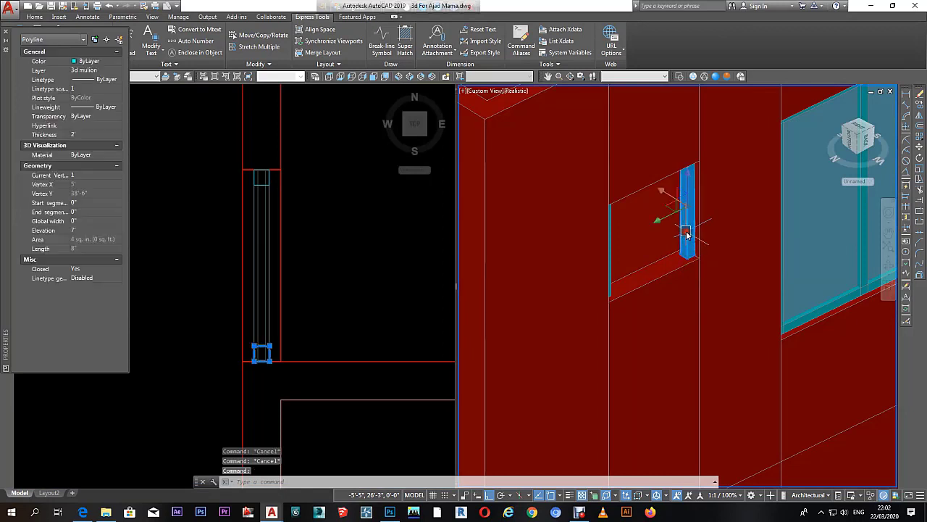
key("Escape")
left_click(251, 280)
left_click(251, 279)
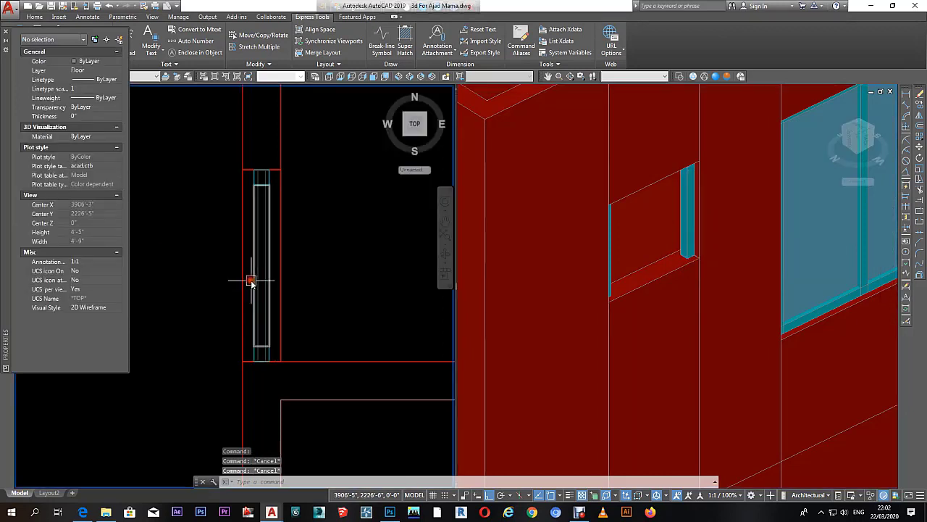
left_click(90, 230)
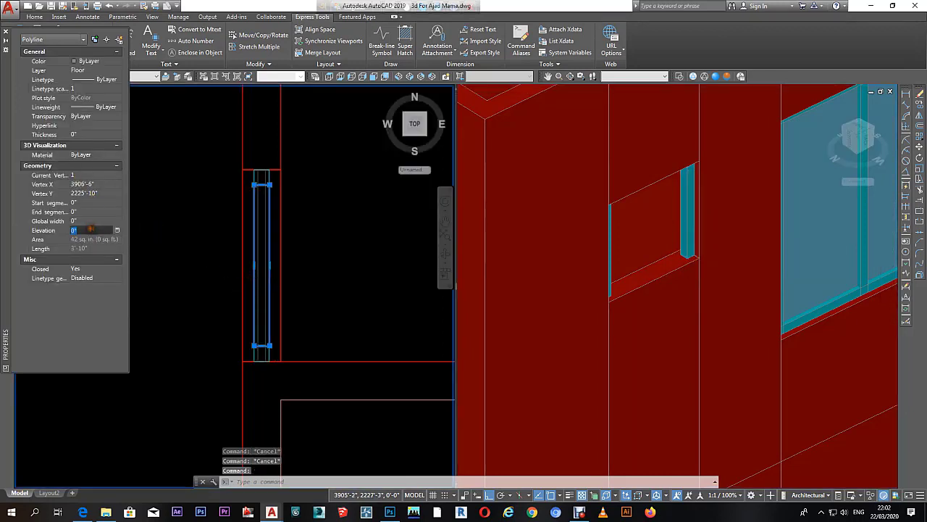
type("7")
key("Return")
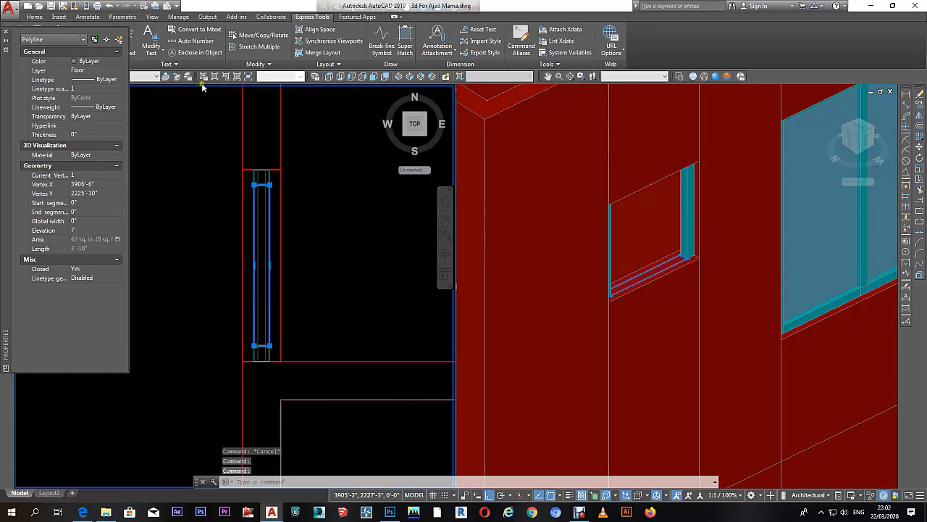
Step: Extrude the sill outline 2" into a solid along the window bottom
left_click(700, 269)
scroll(695, 272, "up", 3)
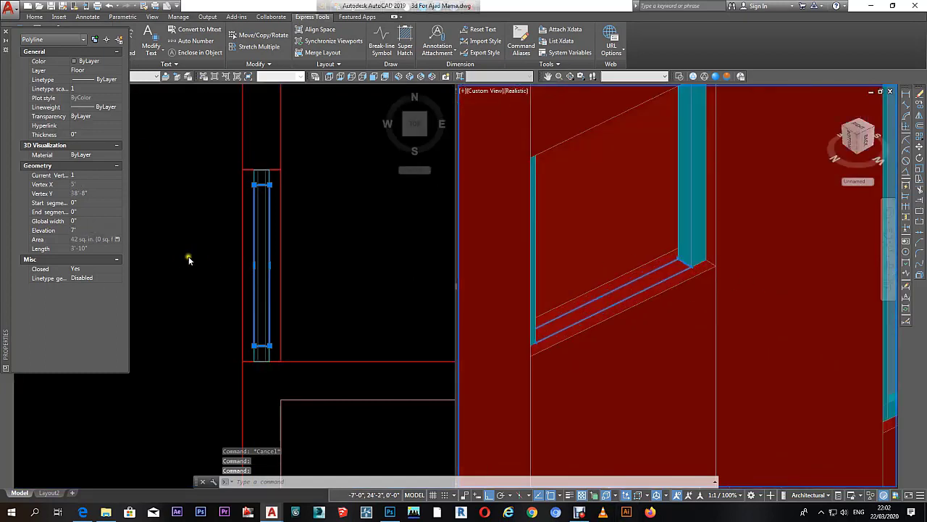
left_click(331, 280)
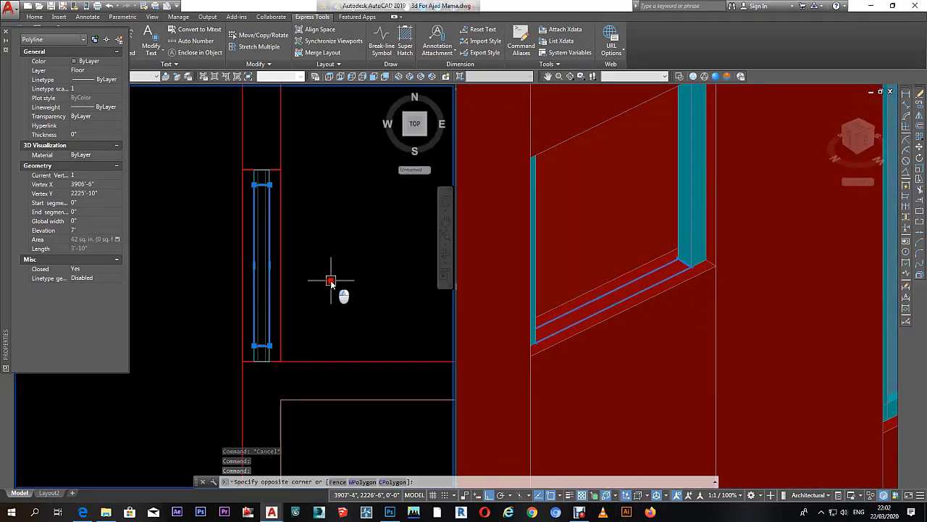
type("ext")
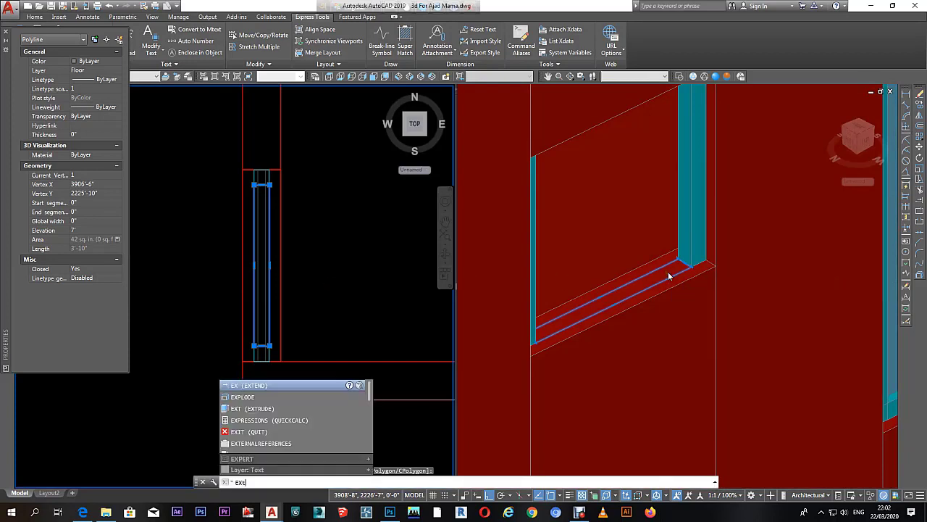
key("Return")
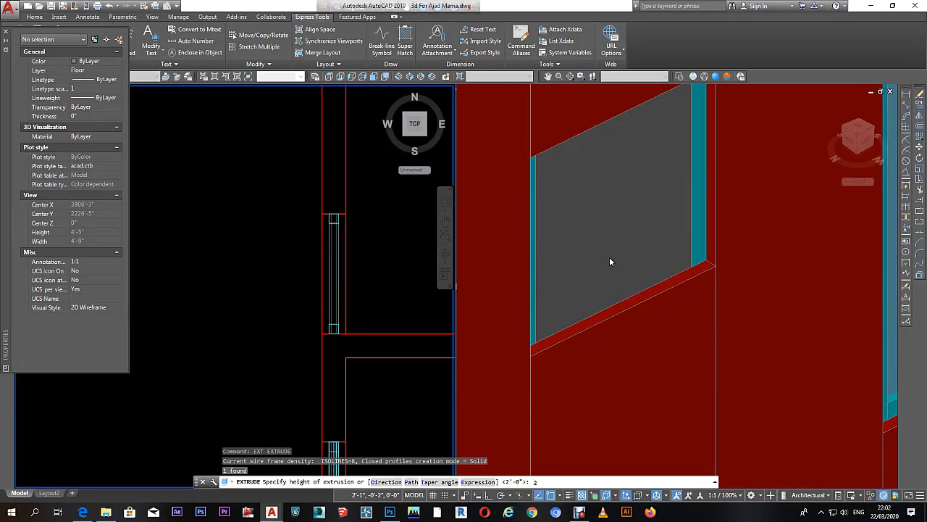
key("Return")
key("Escape")
Step: Match the sill's properties to the cyan mullion on the 3d mulion layer
key("Escape")
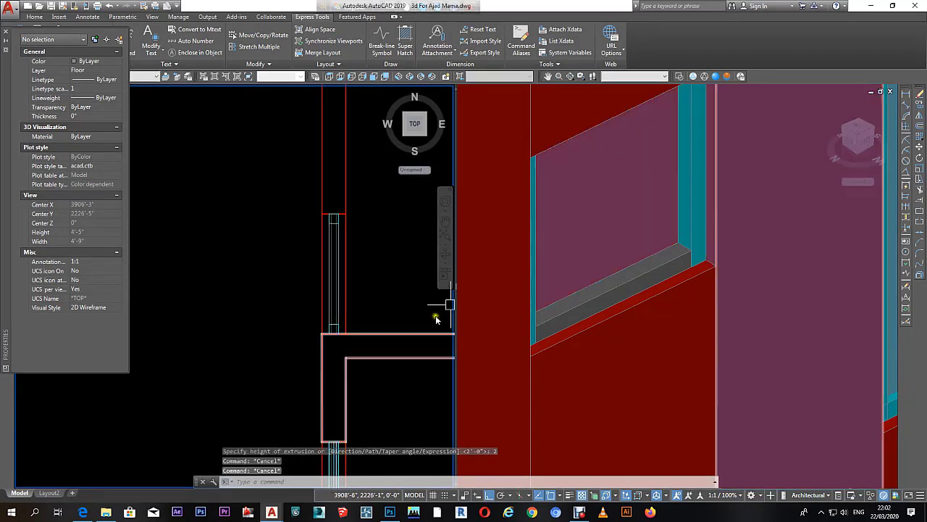
left_click(384, 299)
key("Escape")
key("Escape")
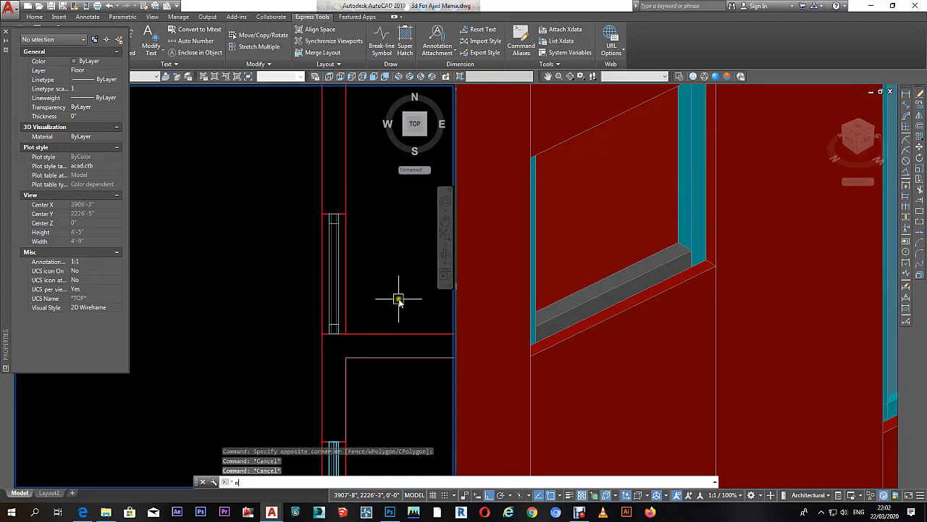
key("Return")
left_click(717, 248)
left_click(696, 234)
right_click(673, 263)
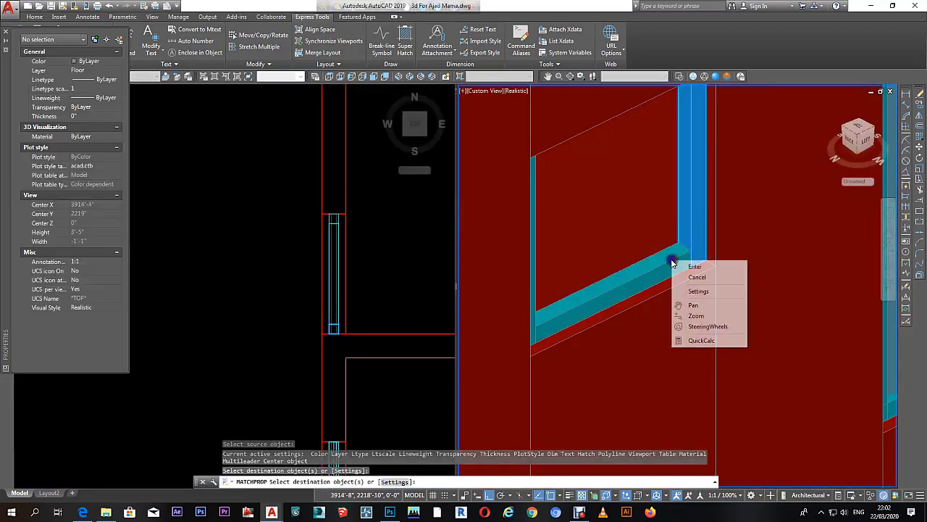
key("Escape")
Step: Frame the new sill in the 3D view and switch it to 2D Wireframe
left_click(656, 262)
middle_click_drag(656, 263, 650, 285)
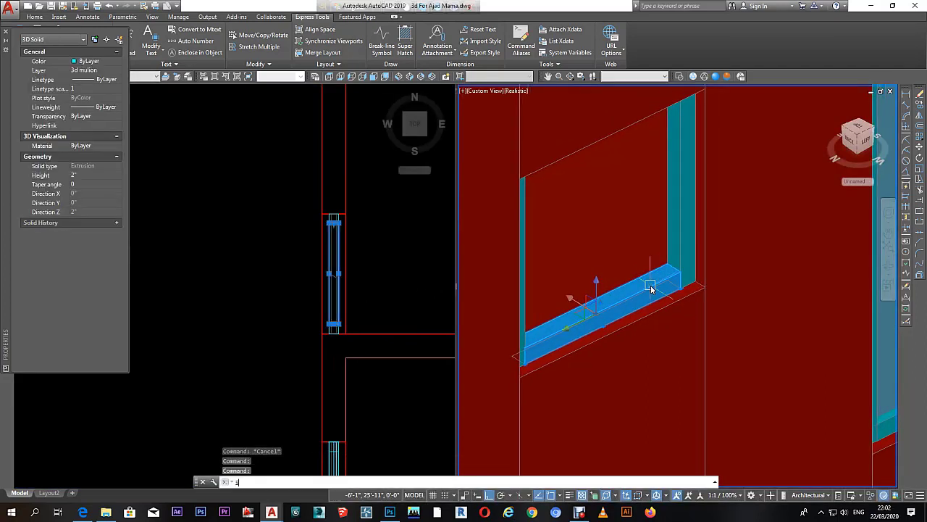
key("Return")
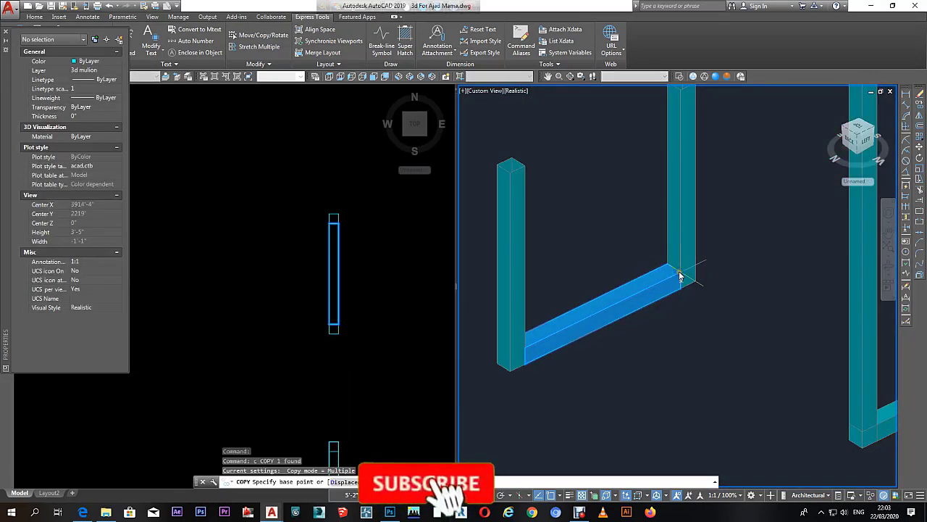
scroll(680, 273, "up", 3)
scroll(681, 272, "up", 3)
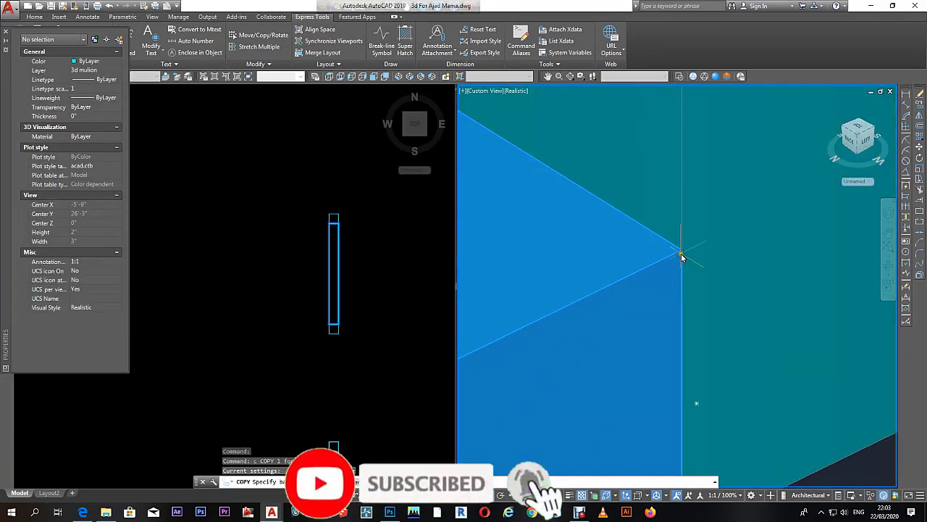
scroll(681, 256, "down", 3)
scroll(653, 173, "down", 3)
left_click(679, 76)
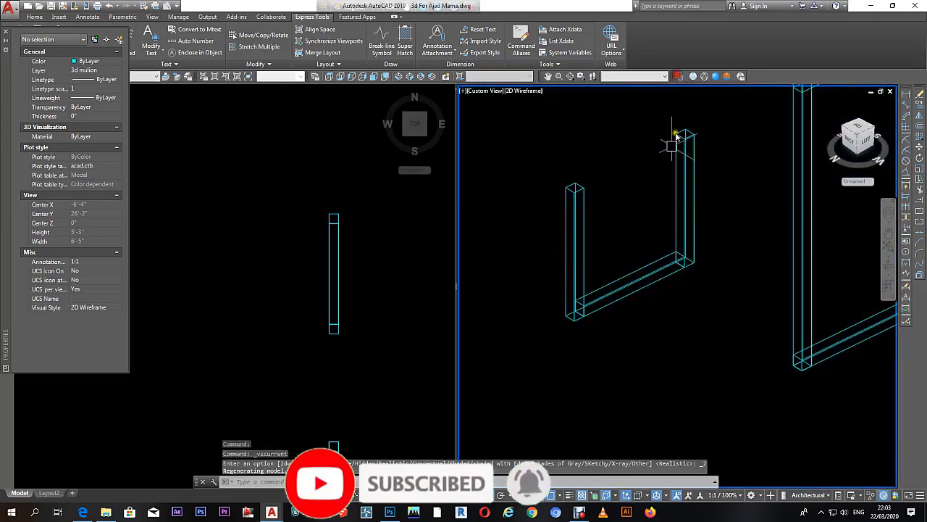
Step: Copy the sill from its corner up to the frame's top corner as the head rail
left_click(621, 269)
type("c")
key("Return")
scroll(674, 242, "up", 3)
scroll(677, 261, "up", 3)
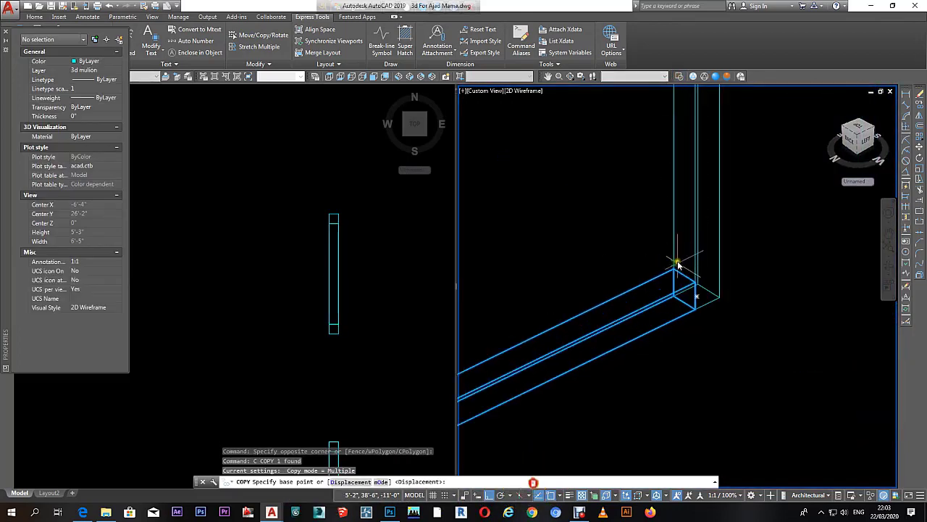
left_click(678, 266)
scroll(677, 188, "down", 5)
scroll(677, 166, "up", 2)
scroll(677, 181, "up", 2)
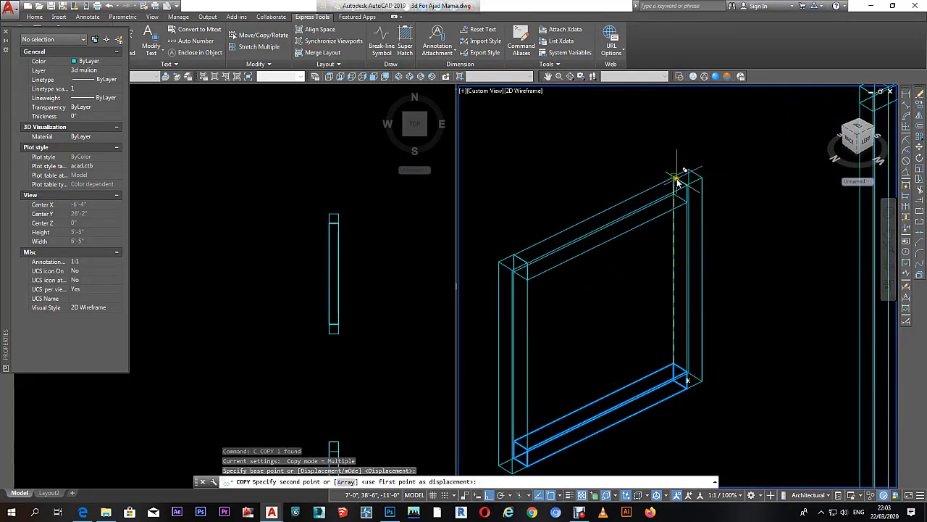
left_click(677, 180)
key("Escape")
scroll(688, 189, "down", 2)
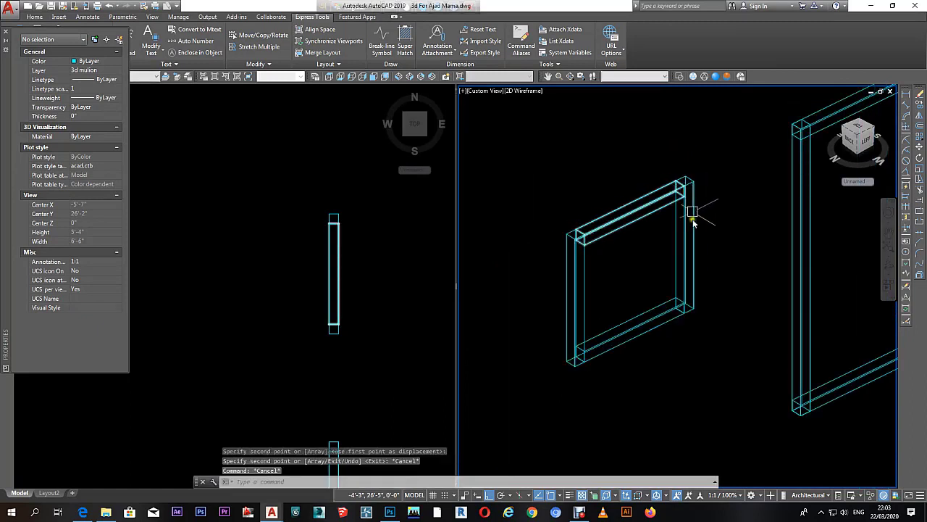
Step: Select the vertical mullion in the plan to measure it
left_click(694, 223)
left_click(369, 290)
left_click(358, 310)
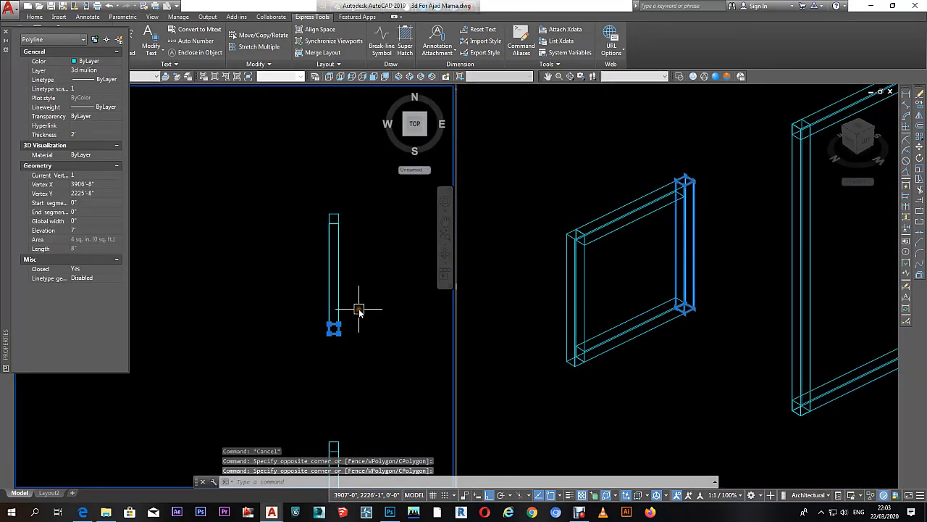
left_click(907, 93)
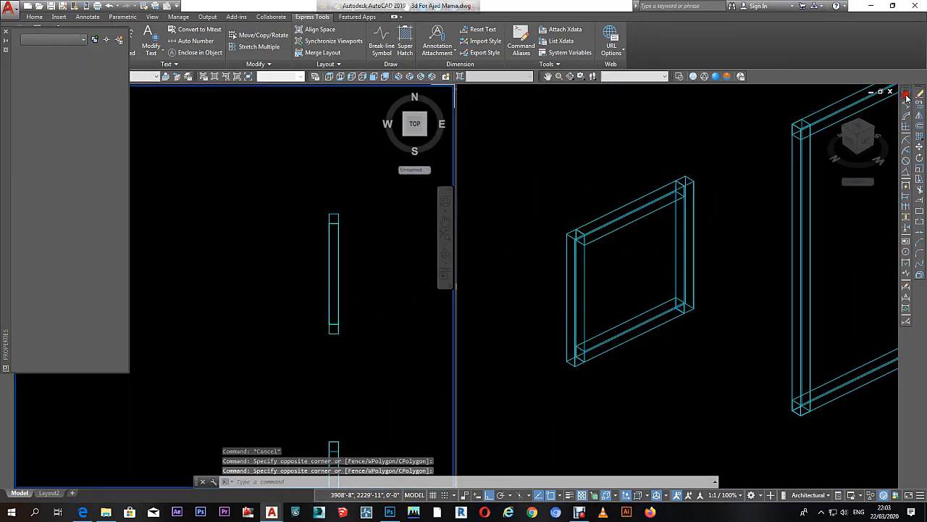
Step: Measure the mullion's length end to end with a linear dimension, without placing it
left_click(334, 215)
scroll(332, 319, "up", 1)
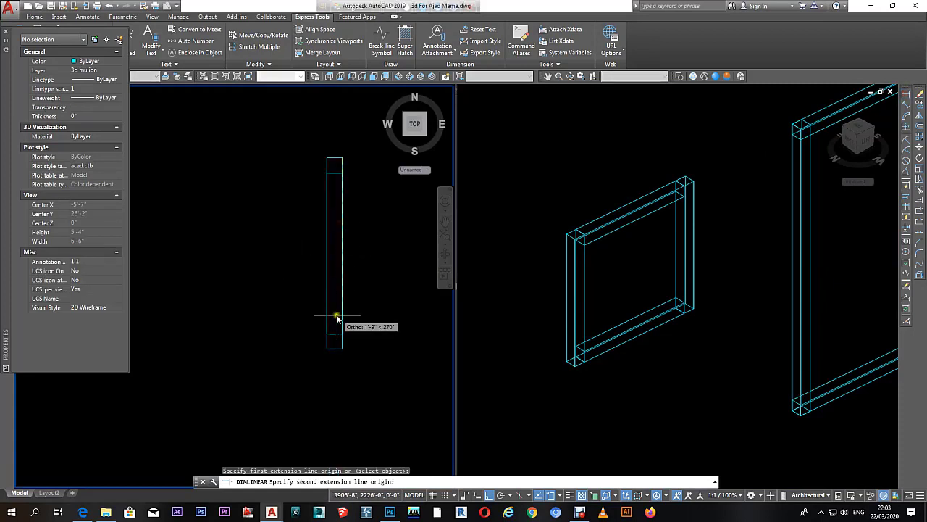
left_click(335, 342)
right_click(356, 174)
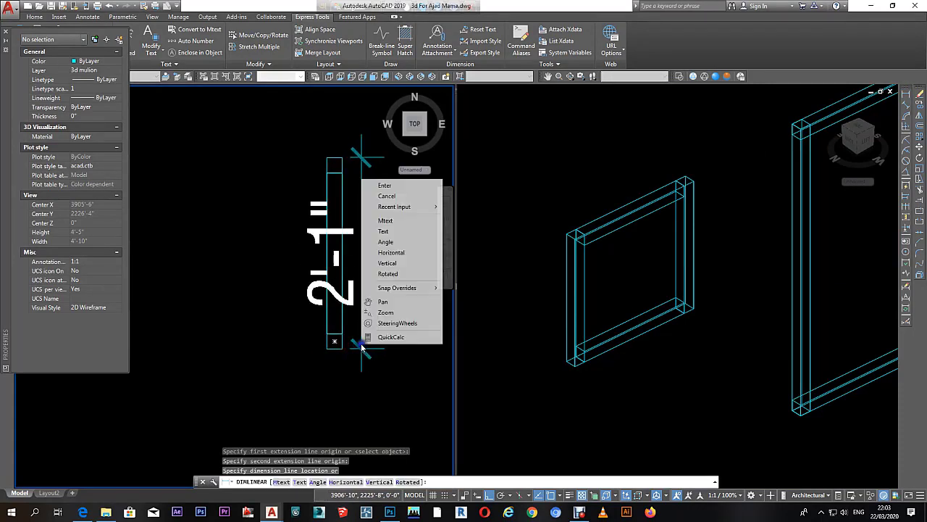
left_click(366, 192)
right_click(329, 330)
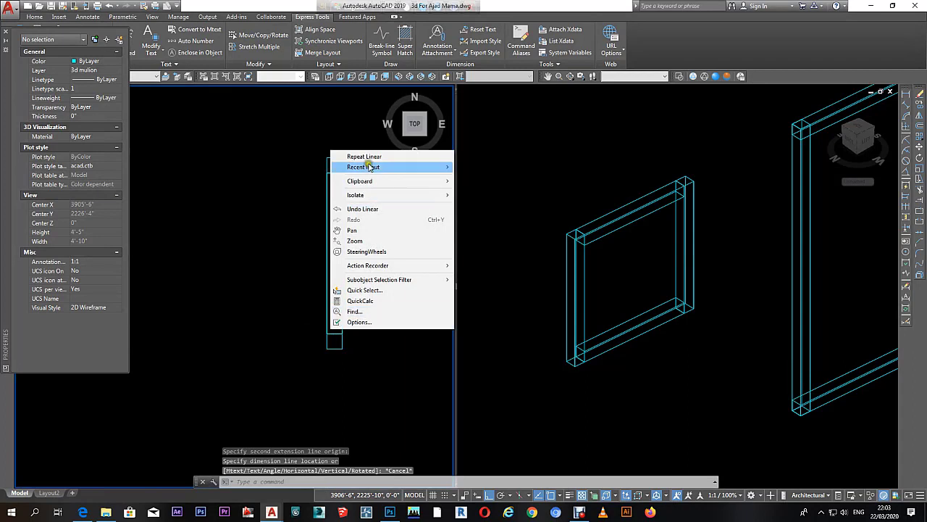
left_click(358, 155)
left_click(337, 331)
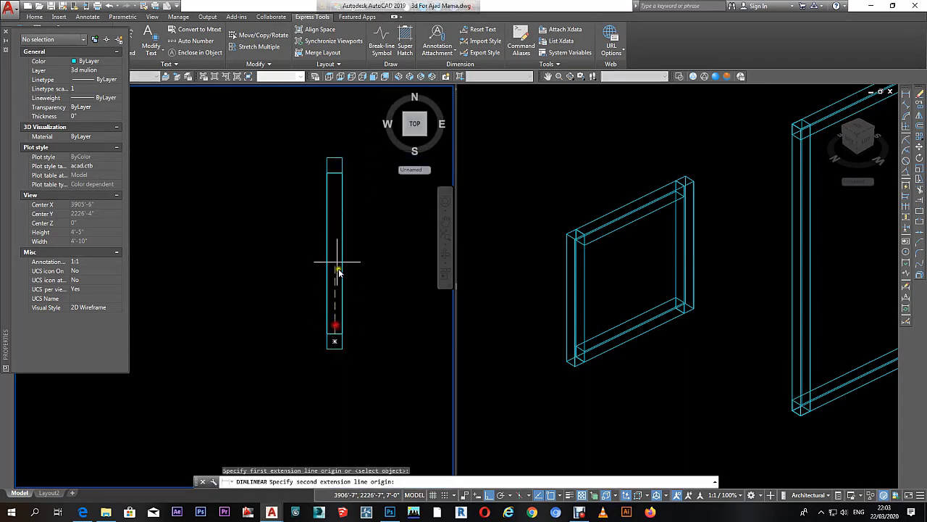
left_click(335, 174)
key("Escape")
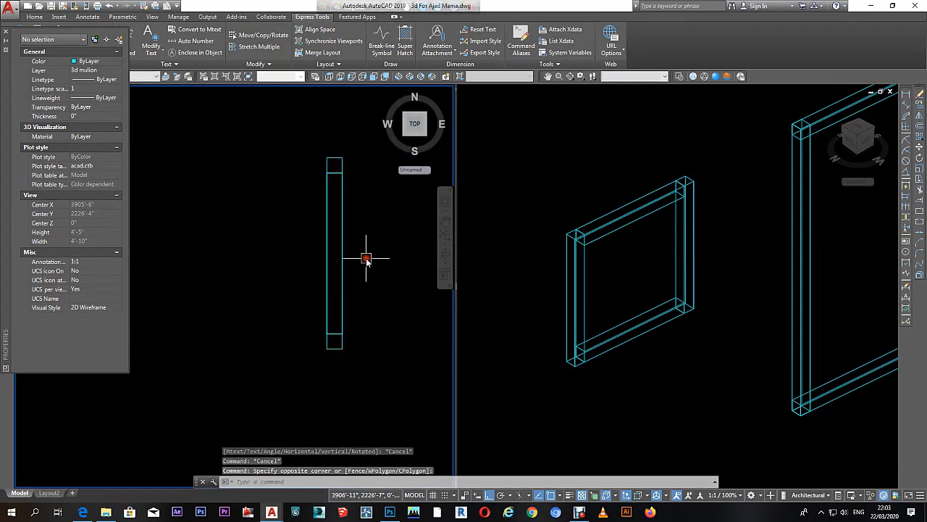
Step: Draw a horizontal helper line from the mullion leftward across the window
type("l")
key("Return")
left_click(342, 254)
left_click(259, 253)
key("Escape")
key("Escape")
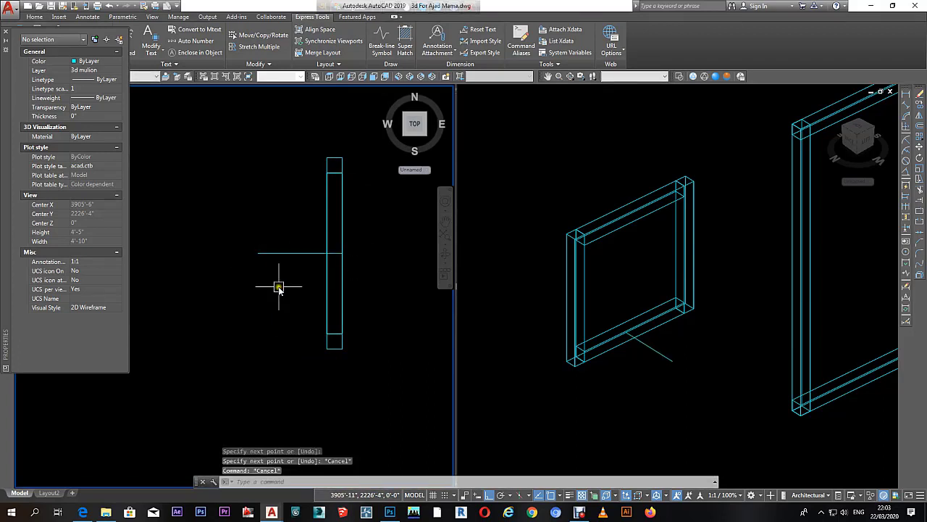
Step: Copy the small bottom rectangle higher up the mullion
left_click(290, 297)
left_click(377, 357)
type("co")
key("Return")
left_click(393, 353)
left_click(398, 267)
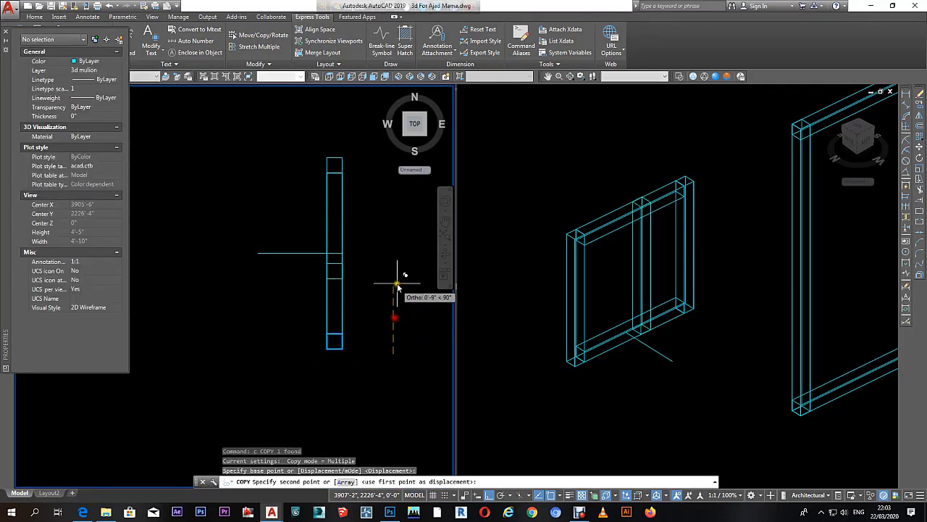
key("Escape")
Step: Erase the temporary helper line
left_click(285, 224)
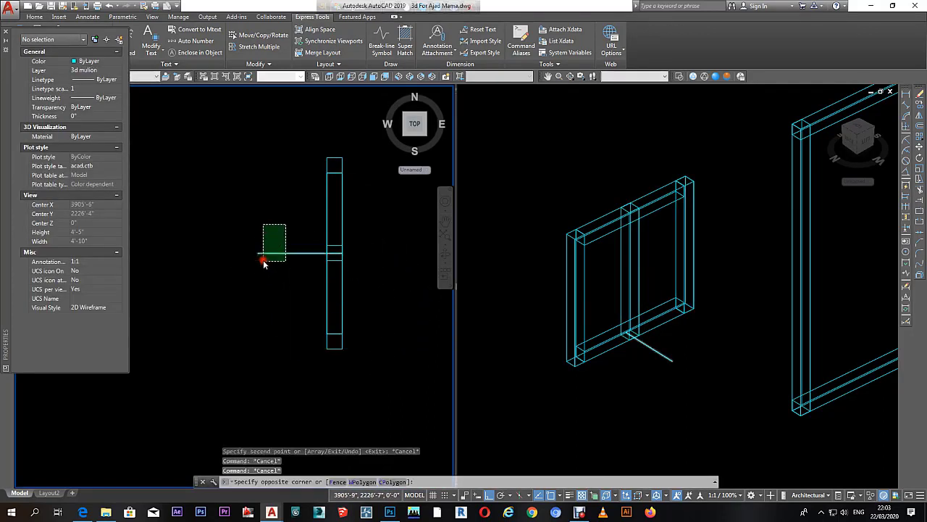
left_click(262, 261)
type("e")
key("Return")
left_click(367, 282)
left_click(344, 283)
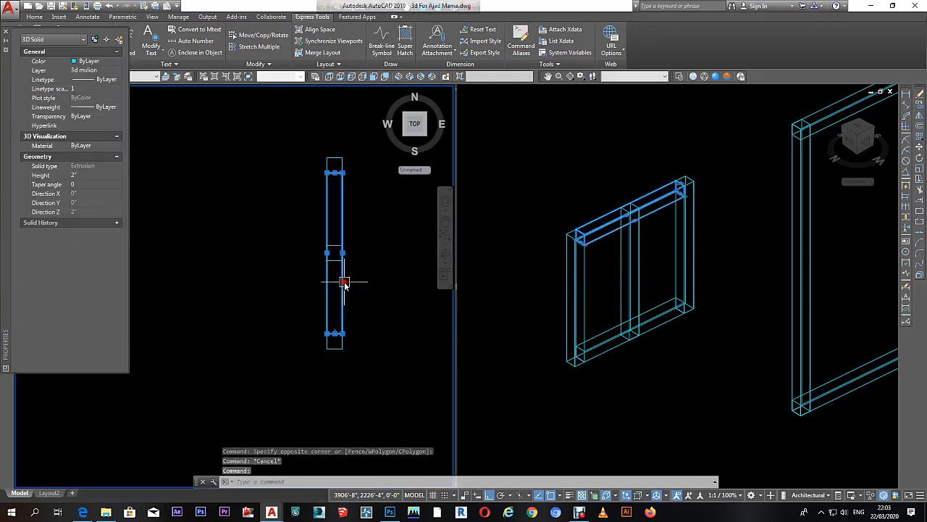
key("Escape")
left_click(373, 276)
key("Escape")
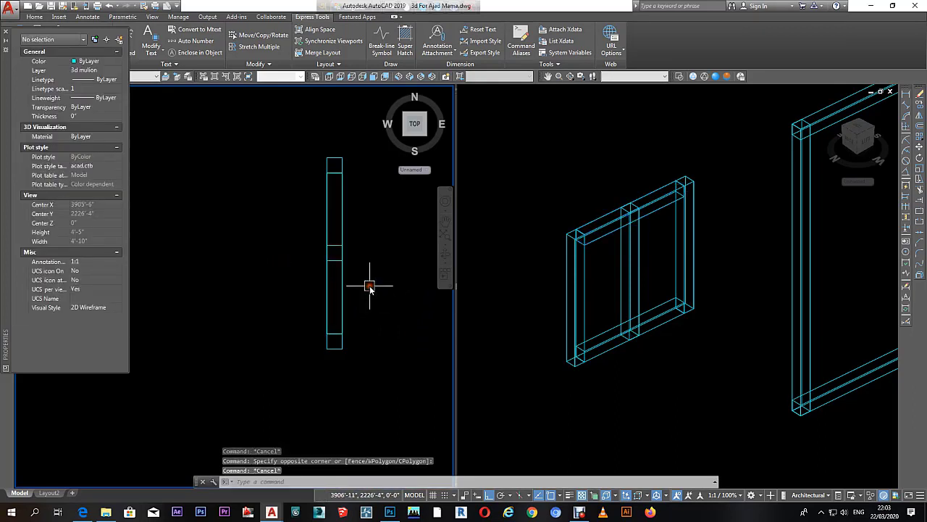
Step: Draw a narrow 3'-8"-long rectangle along the mullion inside the small window frame
type("rec")
key("Return")
left_click(328, 159)
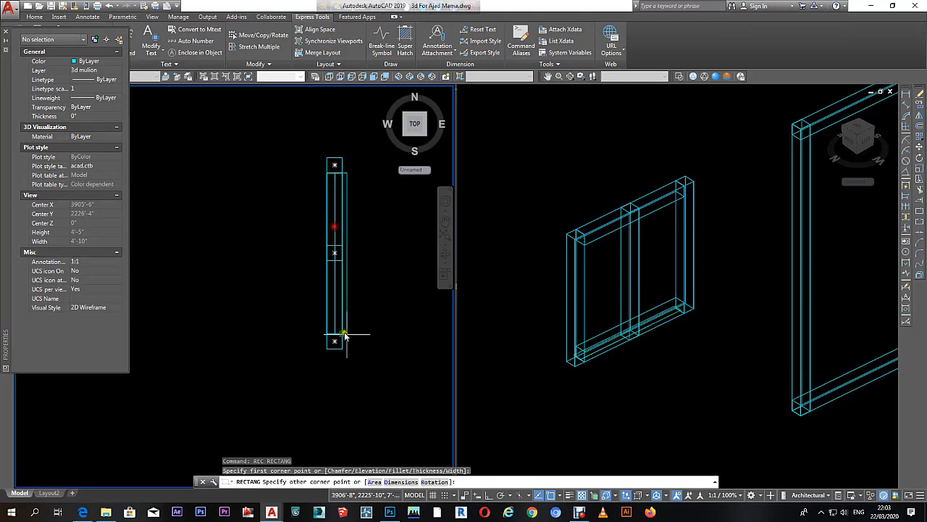
left_click(343, 338)
left_click(334, 294)
left_click(638, 337)
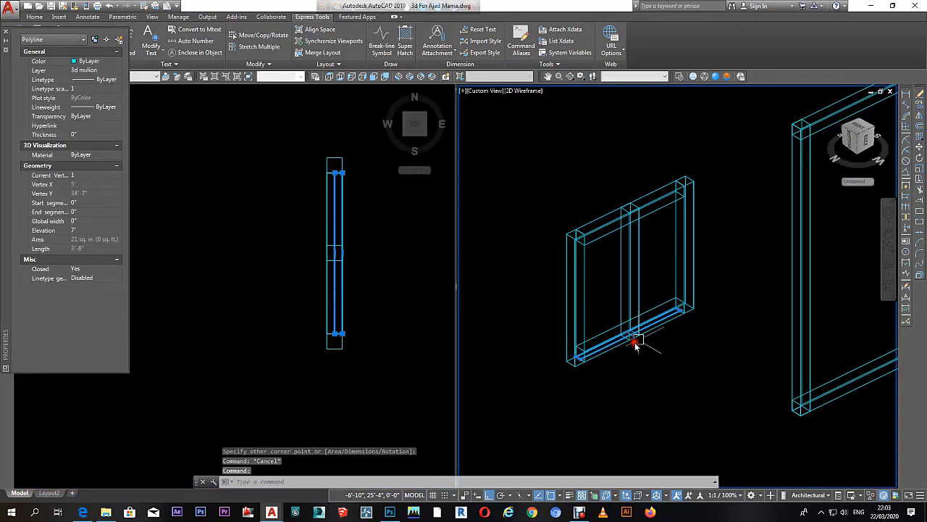
left_click(715, 320)
Step: Extrude the narrow rectangle 2" into a solid
scroll(688, 266, "up", 2)
type("e")
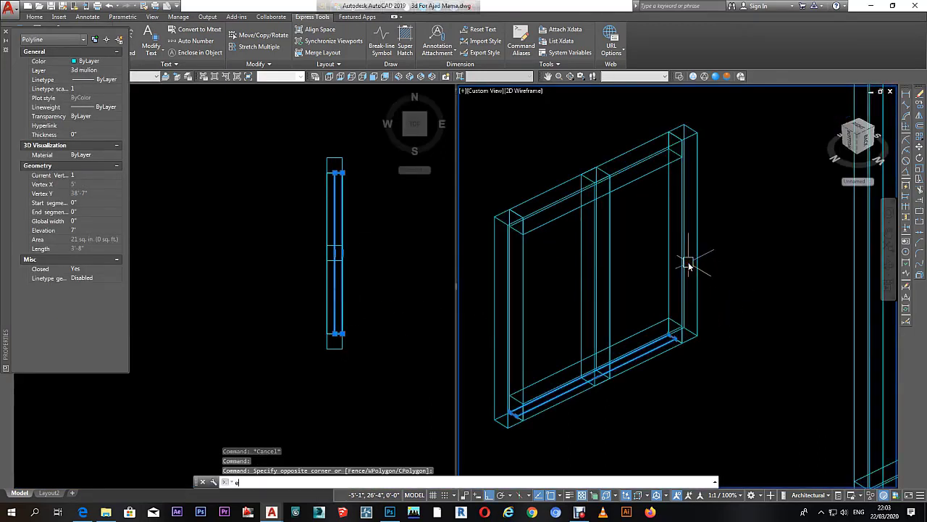
type("t")
key("Return")
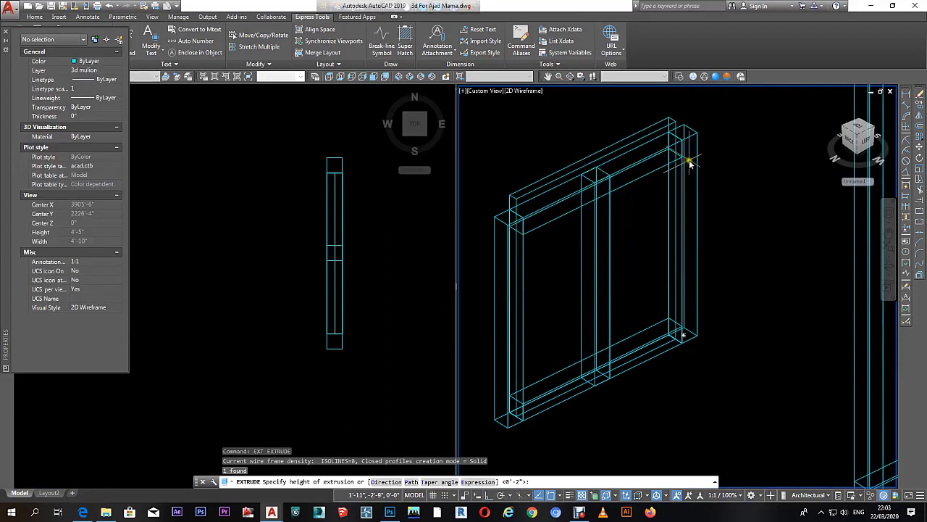
key("Escape")
left_click(360, 204)
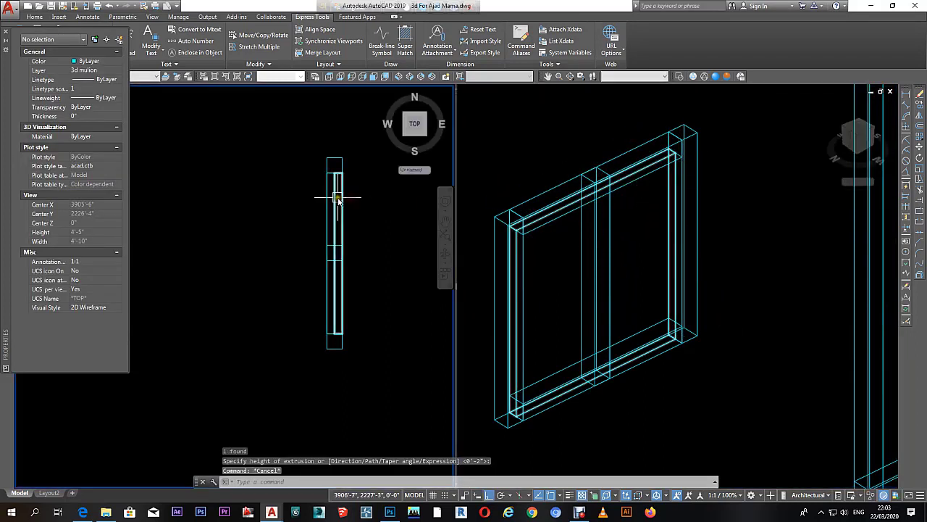
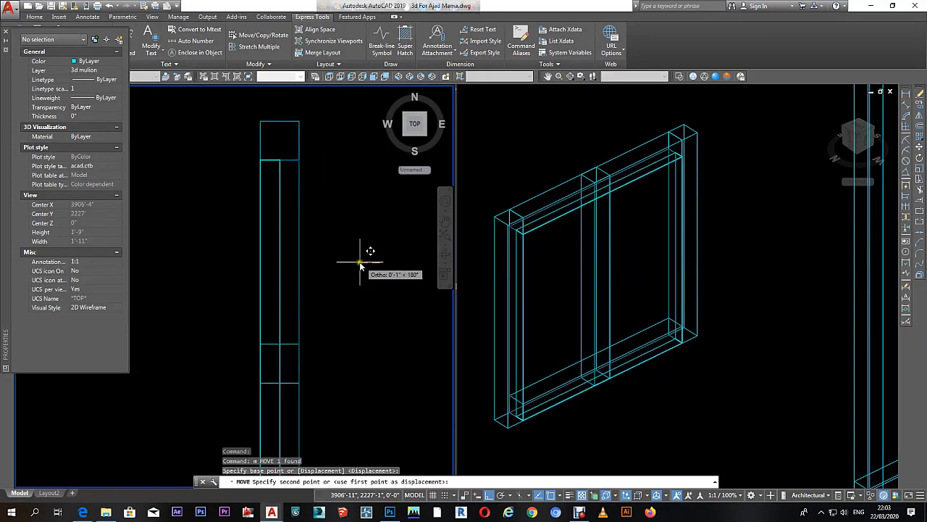
Step: Finish moving the mullion 1 unit and put it on the 3d Glass layer
type("1")
key("Return")
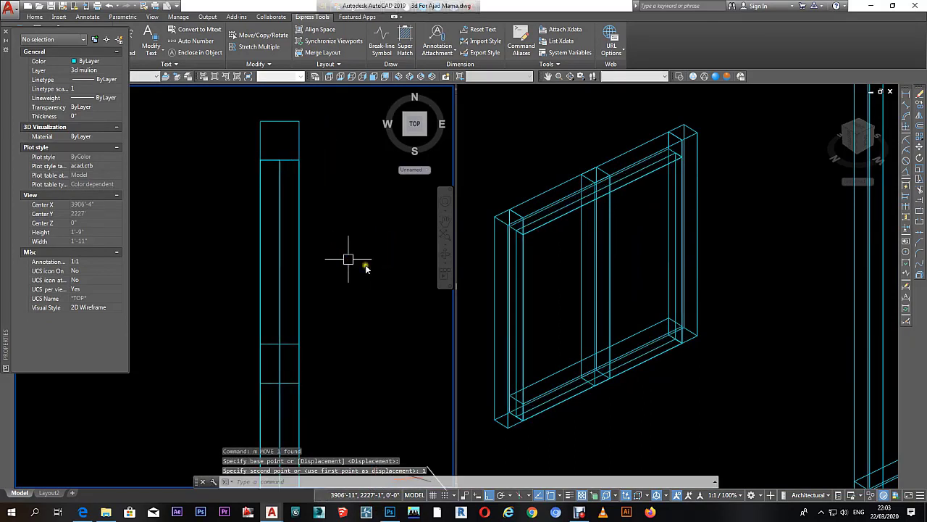
key("Escape")
key("Escape")
left_click(276, 196)
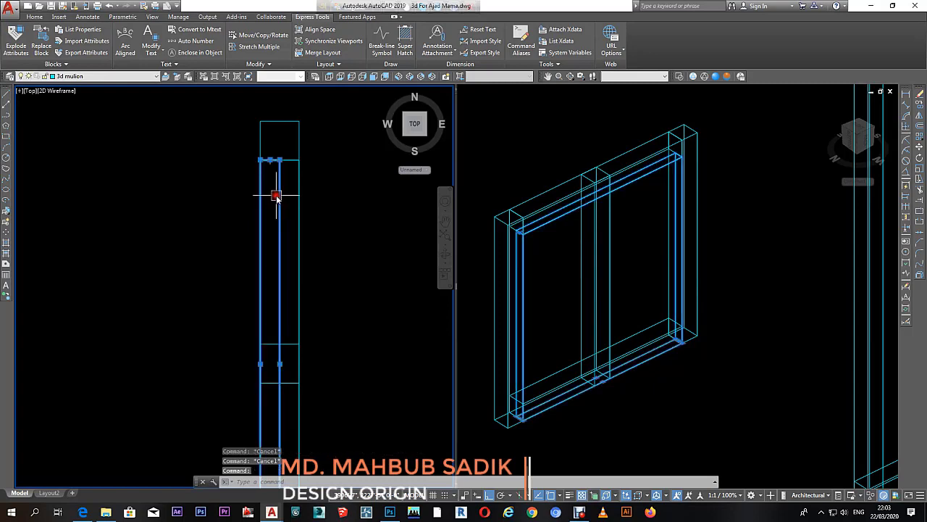
left_click(114, 76)
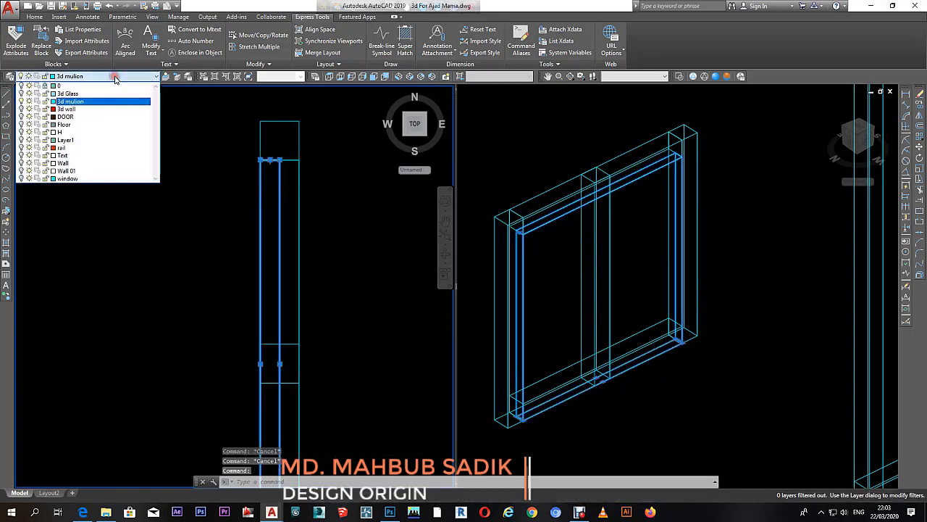
left_click(100, 92)
left_click(526, 278)
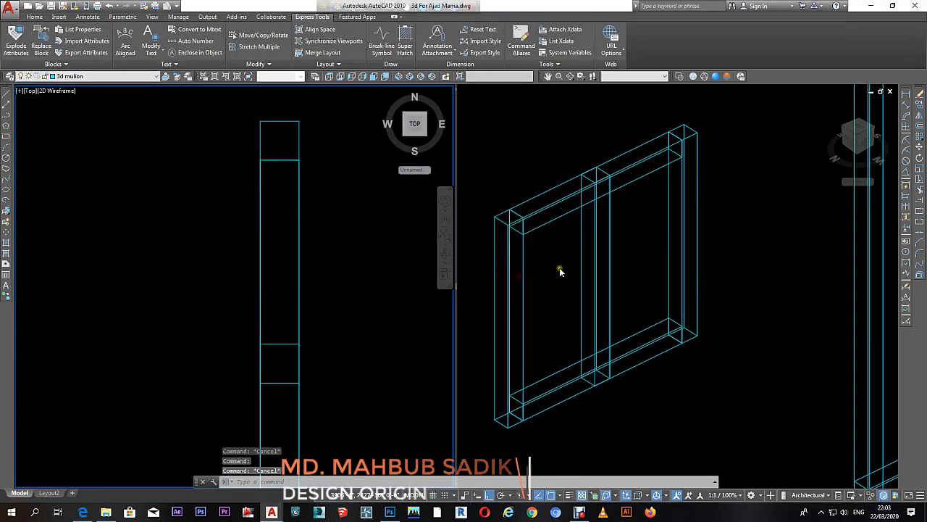
Step: Turn all layers back on with LAYON and set the 3D view to Realistic shading
left_click(562, 271)
type("layon")
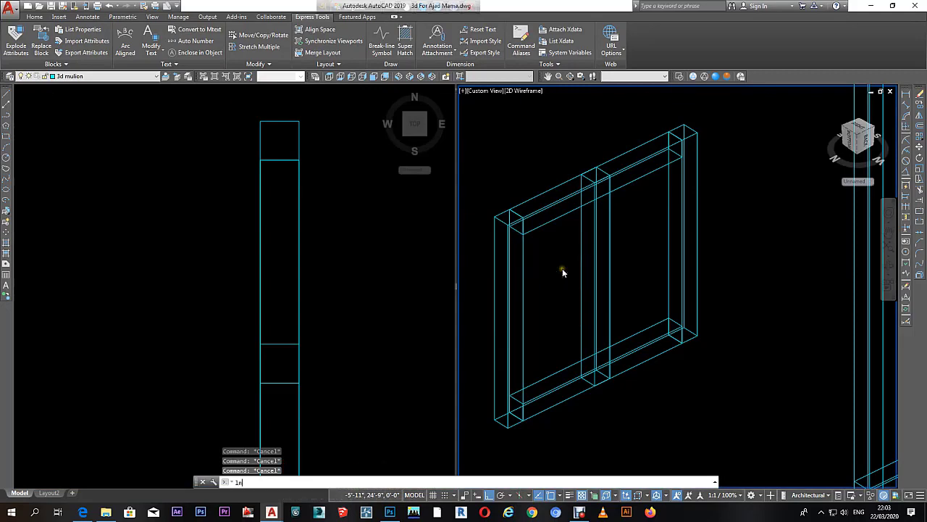
key("Return")
scroll(605, 274, "down", 5)
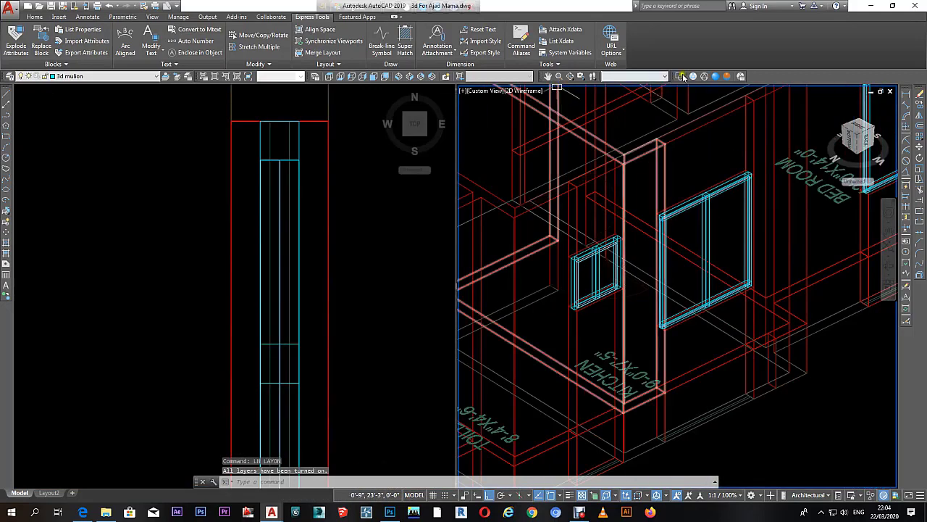
left_click(714, 76)
Step: Move the glass panel 1 unit into its window frame
scroll(601, 273, "up", 5)
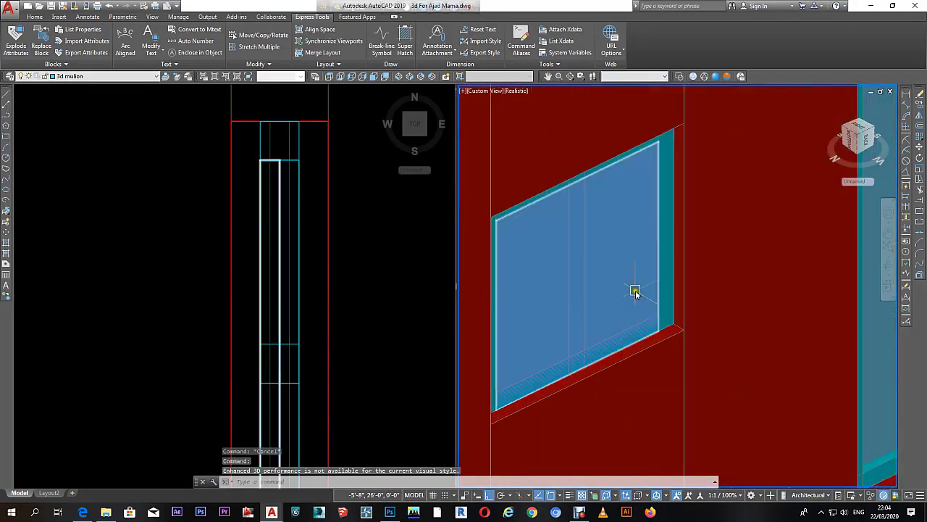
left_click(636, 292)
left_click(341, 304)
type("m")
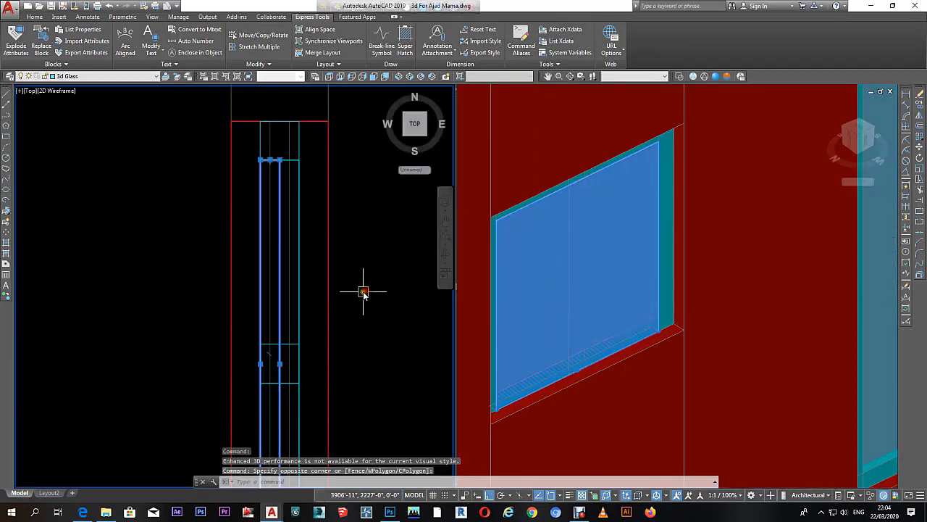
key("Return")
left_click(366, 279)
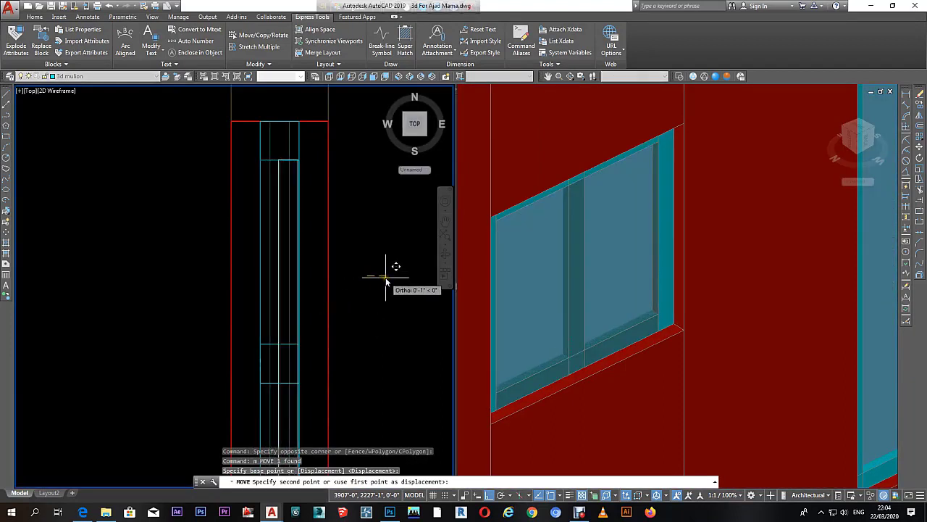
type("1")
key("Return")
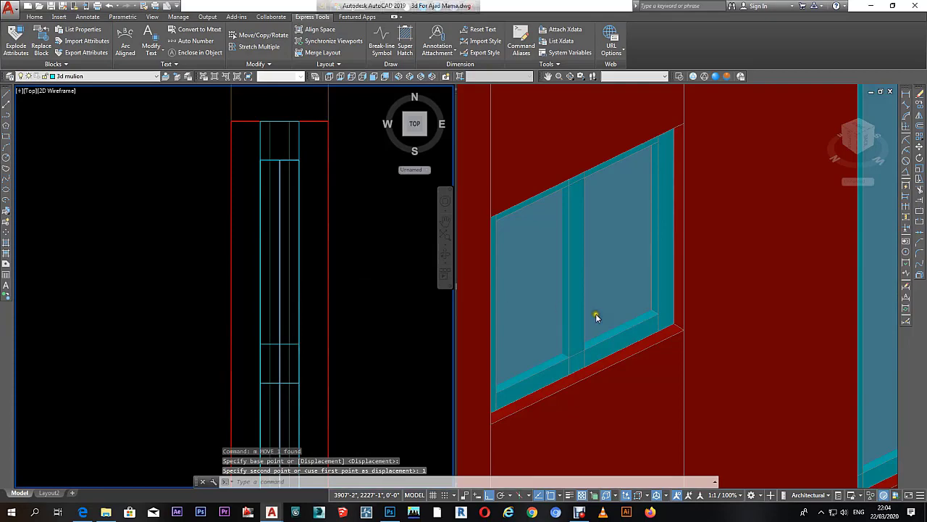
key("Escape")
left_click(596, 317)
scroll(642, 321, "down", 5)
middle_click_drag(652, 289, 789, 242, "shift")
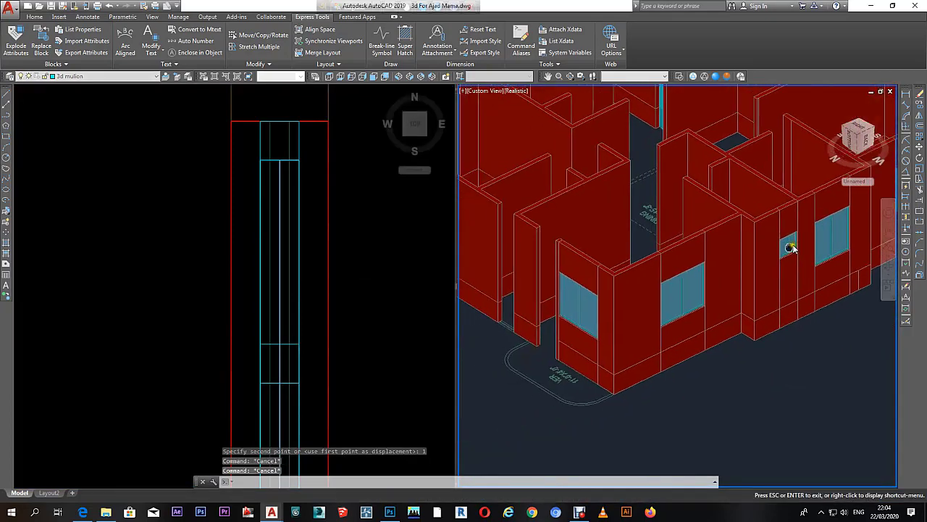
middle_click_drag(580, 290, 573, 306, "shift")
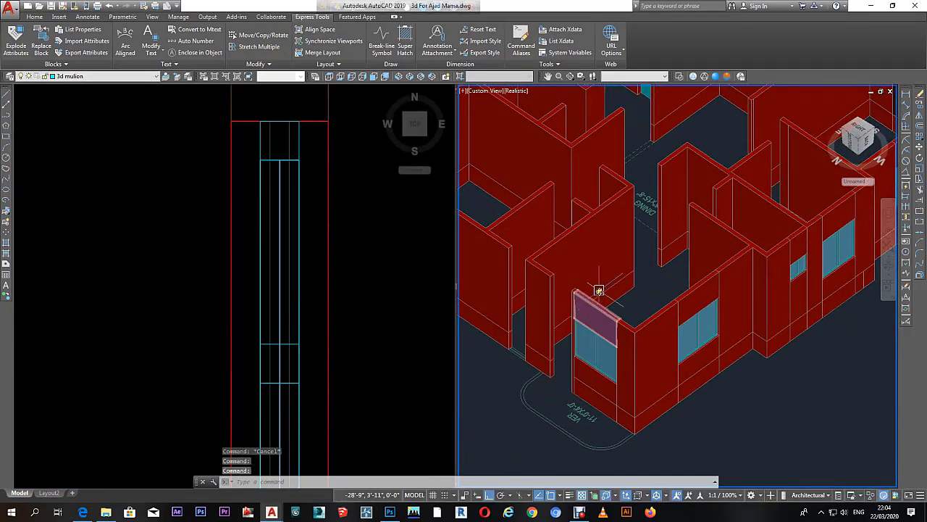
scroll(598, 290, "up", 2)
left_click(219, 225)
scroll(219, 225, "down", 3)
scroll(253, 222, "down", 2)
scroll(296, 236, "down", 3)
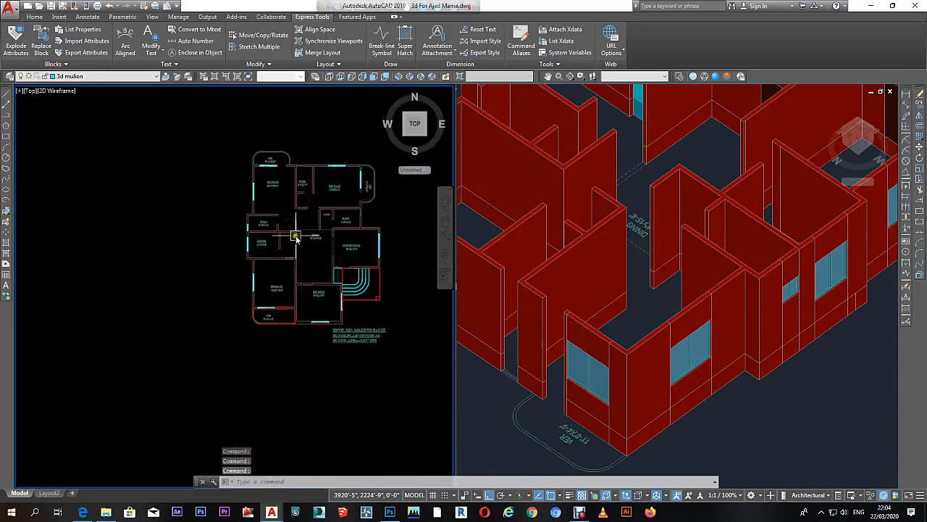
scroll(306, 238, "up", 4)
scroll(312, 259, "up", 1)
left_click(288, 259)
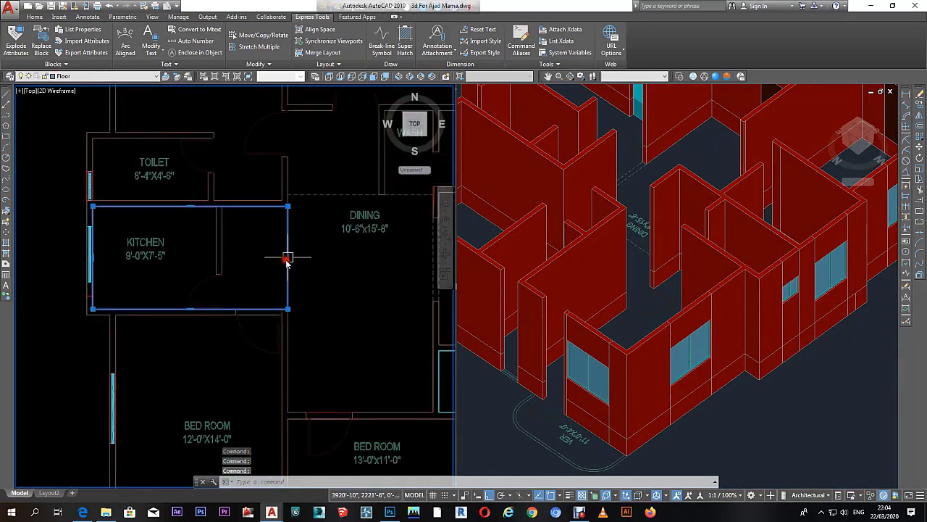
scroll(253, 246, "down", 3)
scroll(263, 294, "up", 1)
key("Escape")
key("Escape")
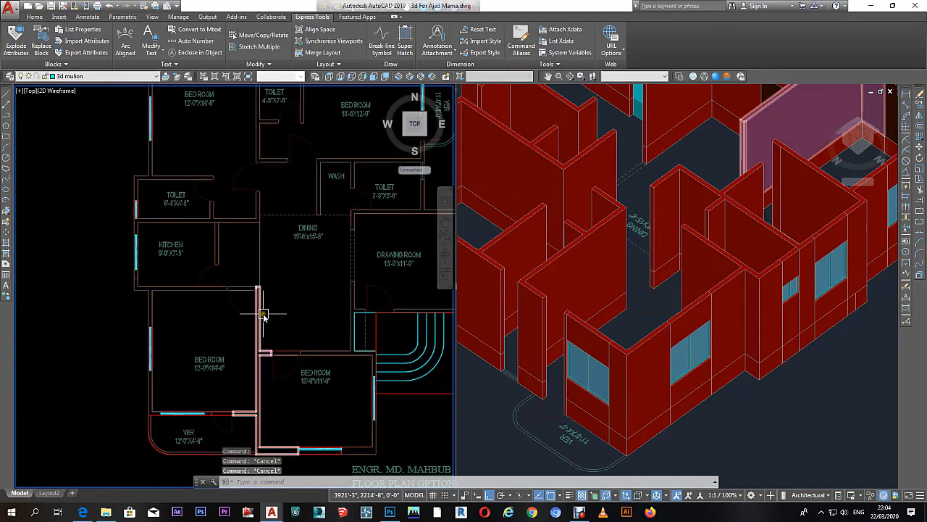
left_click(247, 292)
scroll(218, 294, "up", 2)
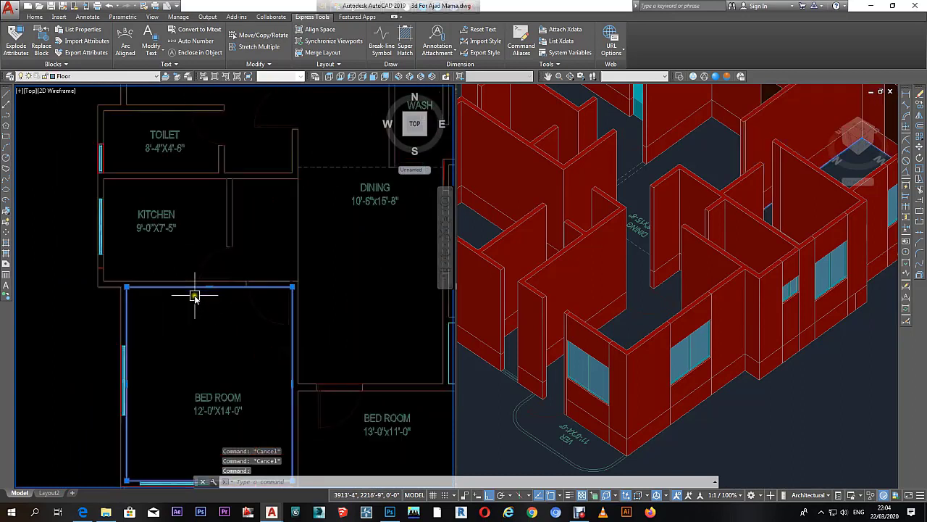
scroll(220, 290, "up", 5)
left_click(215, 279)
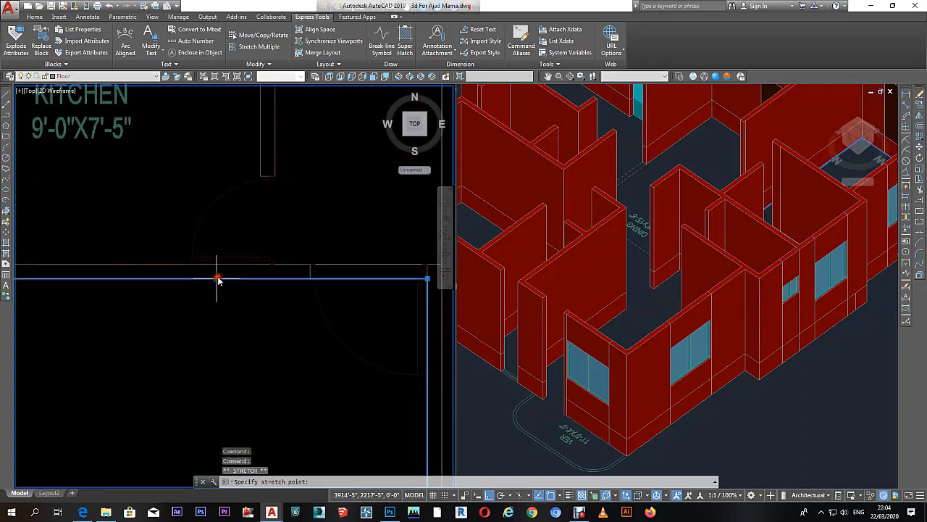
key("Escape")
scroll(220, 274, "down", 3)
key("Escape")
left_click(322, 274)
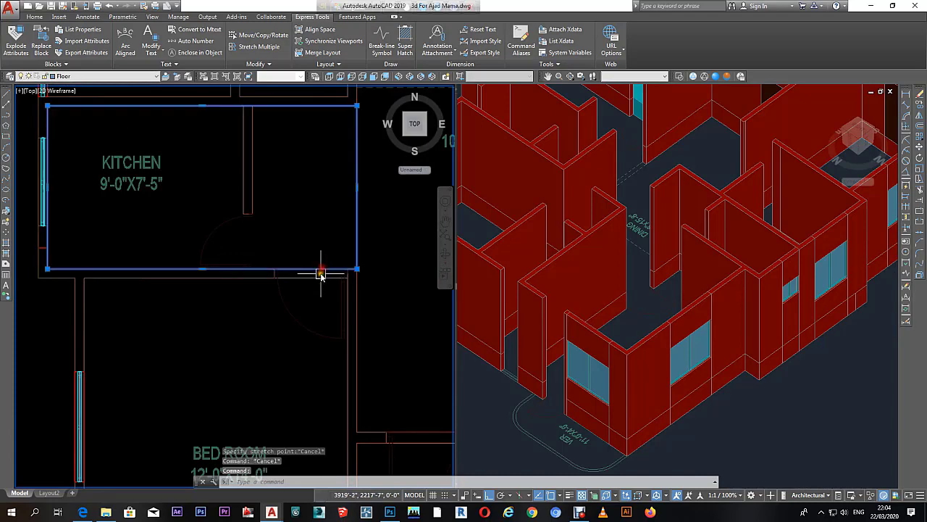
key("Escape")
left_click(275, 278)
left_click(216, 279)
scroll(216, 279, "down", 1)
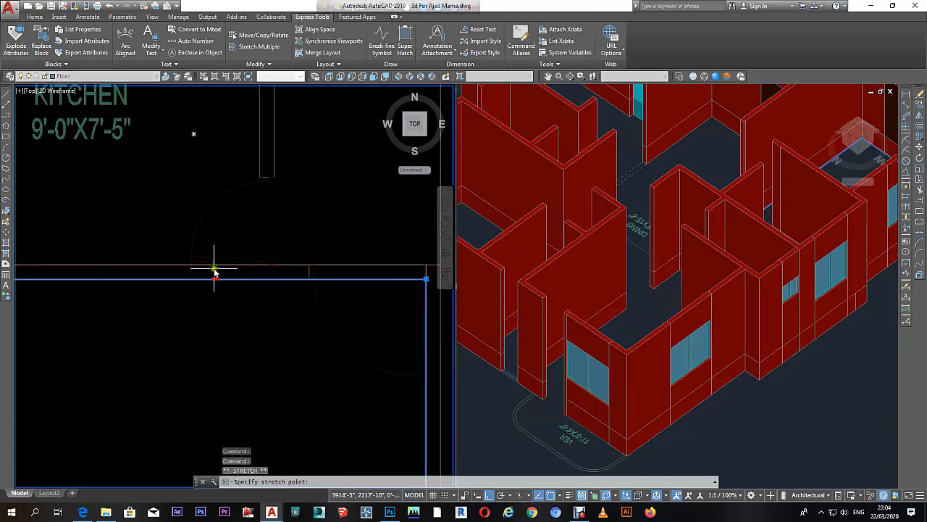
key("Escape")
scroll(215, 274, "down", 3)
scroll(268, 265, "down", 1)
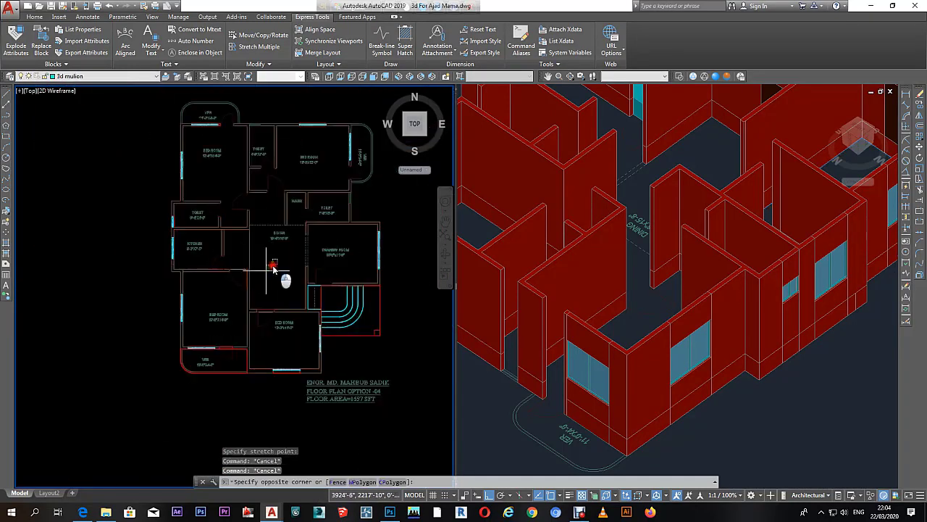
scroll(263, 263, "up", 1)
left_click(242, 248)
key("Escape")
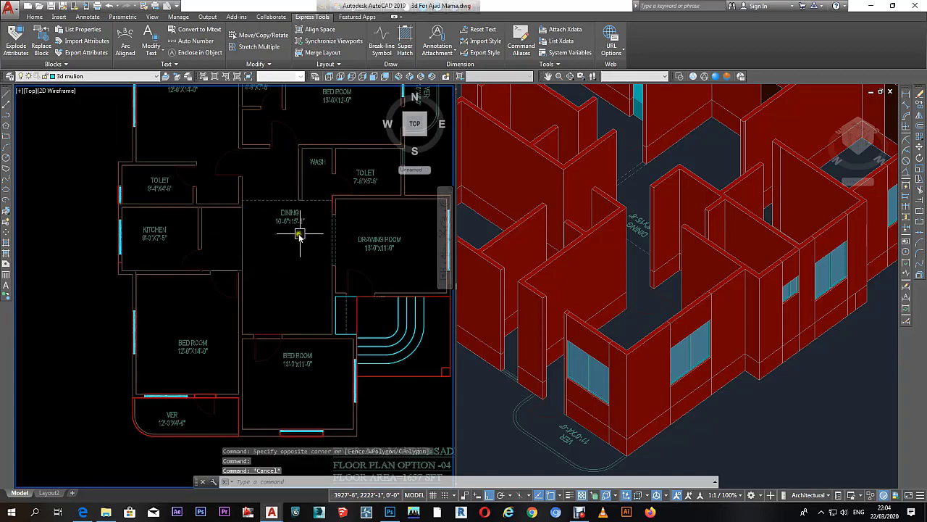
left_click(279, 247)
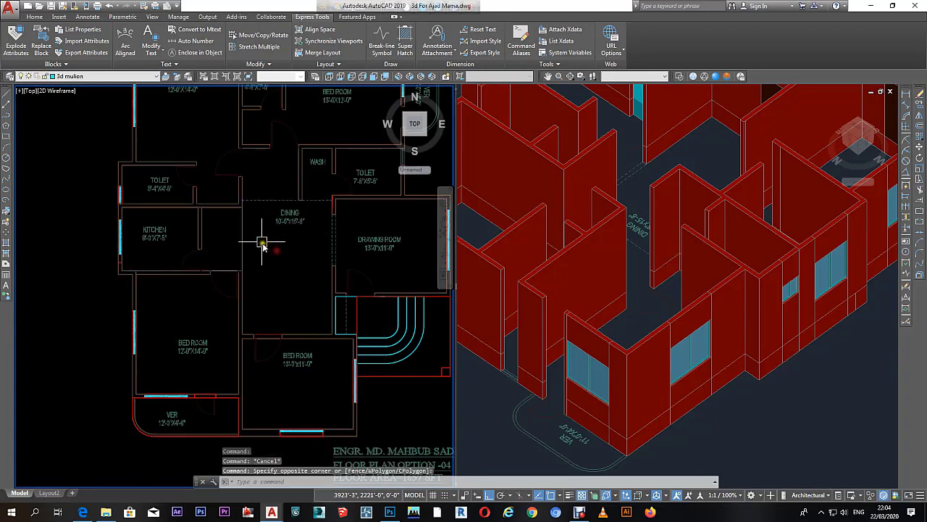
mouse_move(244, 234)
middle_mouse_down()
mouse_move(313, 292)
mouse_move(296, 296)
middle_mouse_up()
left_click(313, 292)
Step: Start tracing the floor outline with PLINE from the bedroom's top-left corner
key("Escape")
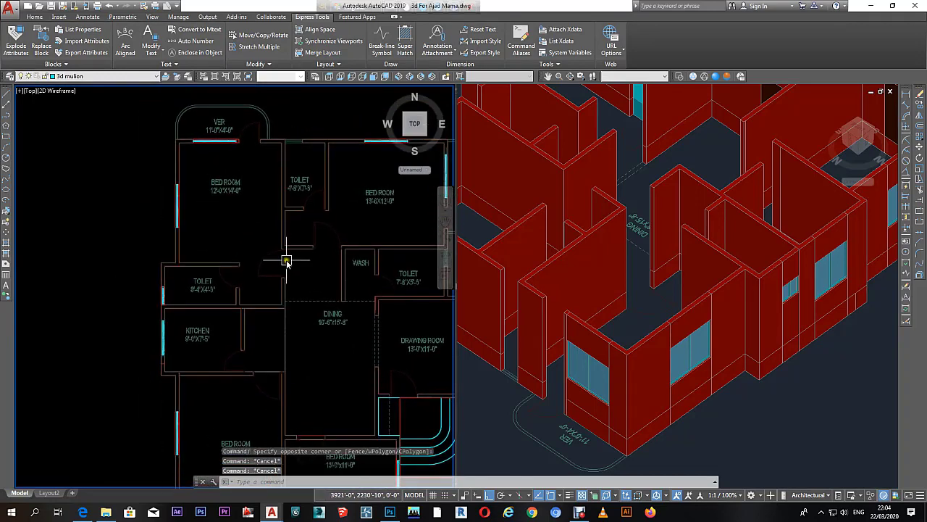
type("pl")
key("Return")
scroll(161, 143, "up", 4)
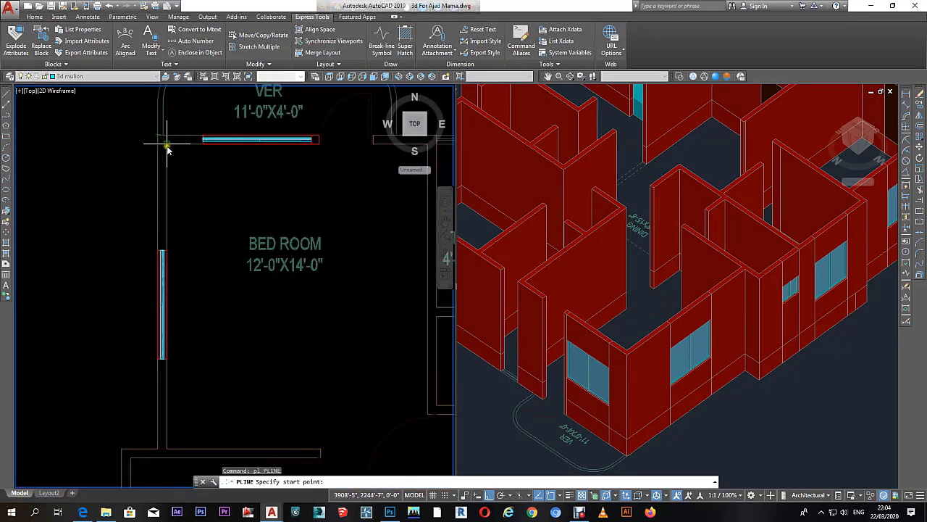
left_click(166, 147)
scroll(166, 147, "down", 5)
key("Escape")
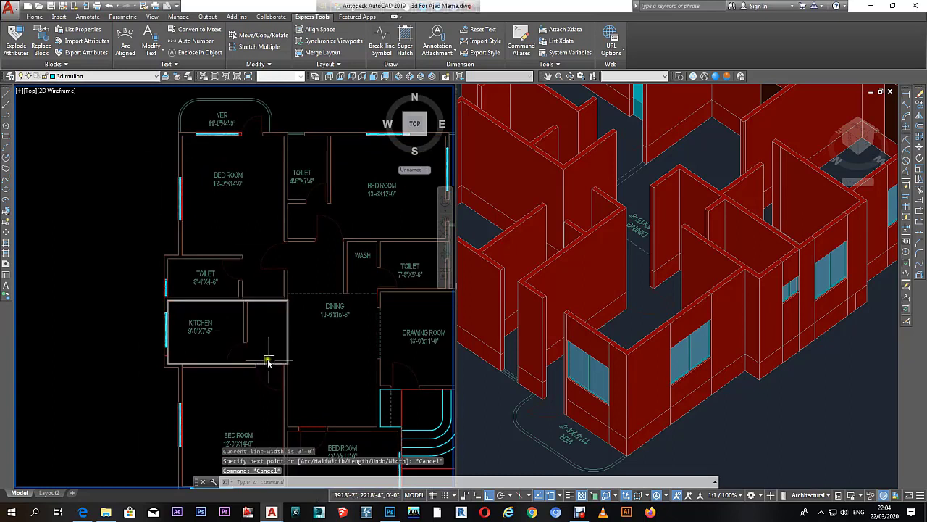
left_click(268, 362)
type("pl")
key("Return")
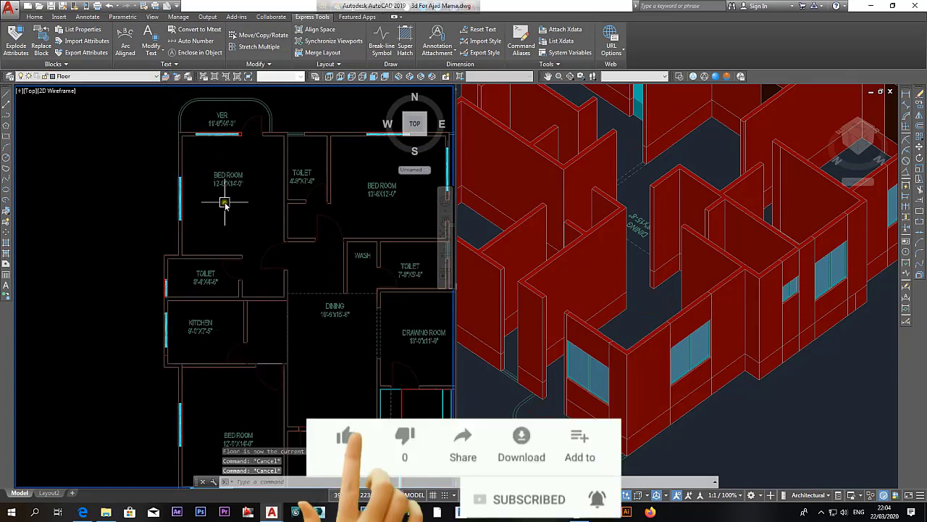
scroll(166, 138, "up", 2)
left_click(166, 138)
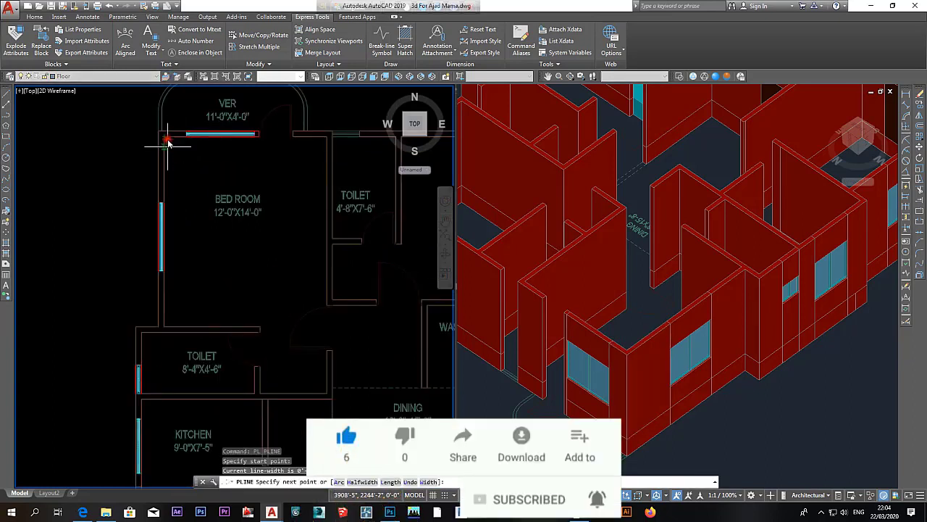
scroll(196, 239, "up", 2)
scroll(183, 266, "up", 3)
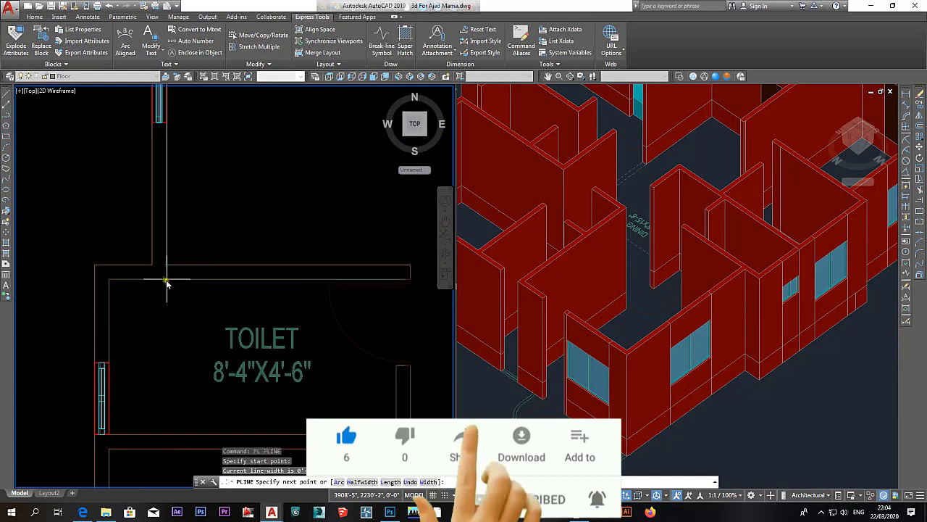
left_click(110, 281)
scroll(124, 234, "down", 2)
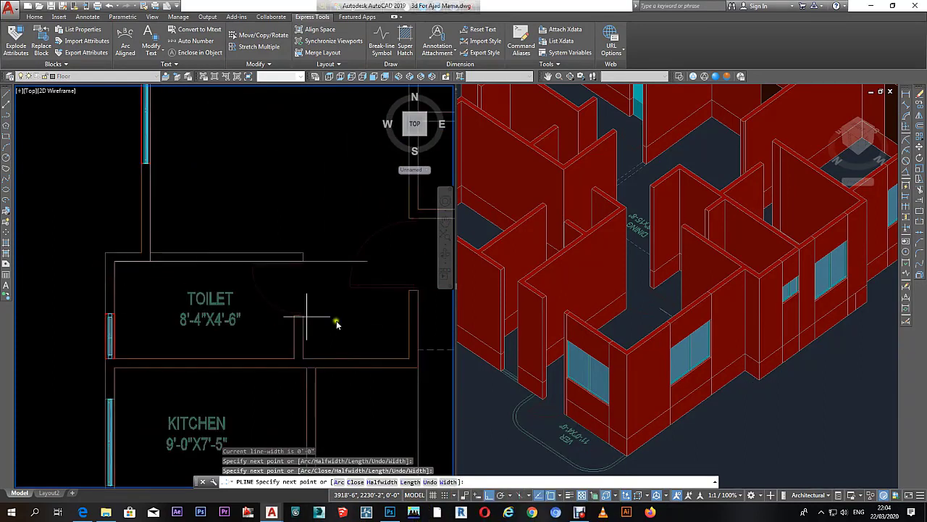
Step: Continue the floor outline past the kitchen, bedrooms and Drawing Room corners, then finish it
middle_click_drag(242, 307, 280, 213)
scroll(166, 261, "up", 2)
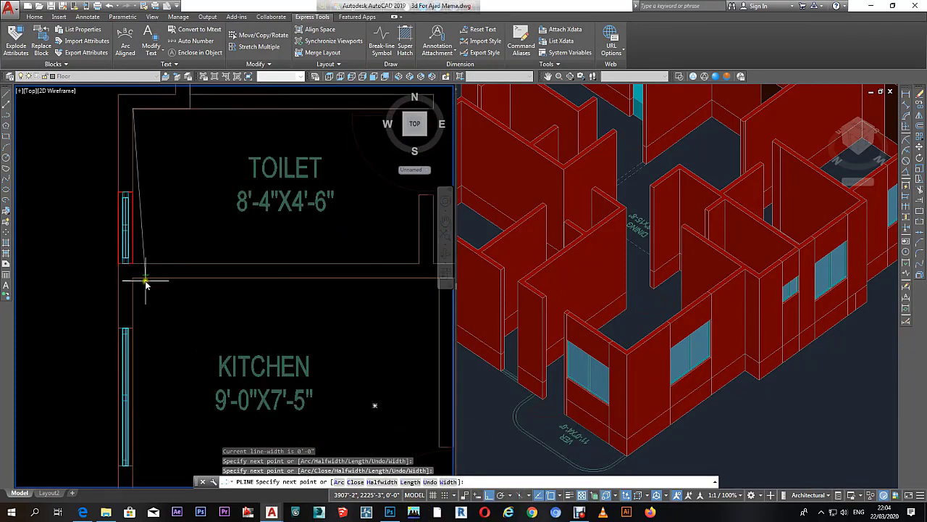
left_click(133, 282)
scroll(159, 290, "down", 2)
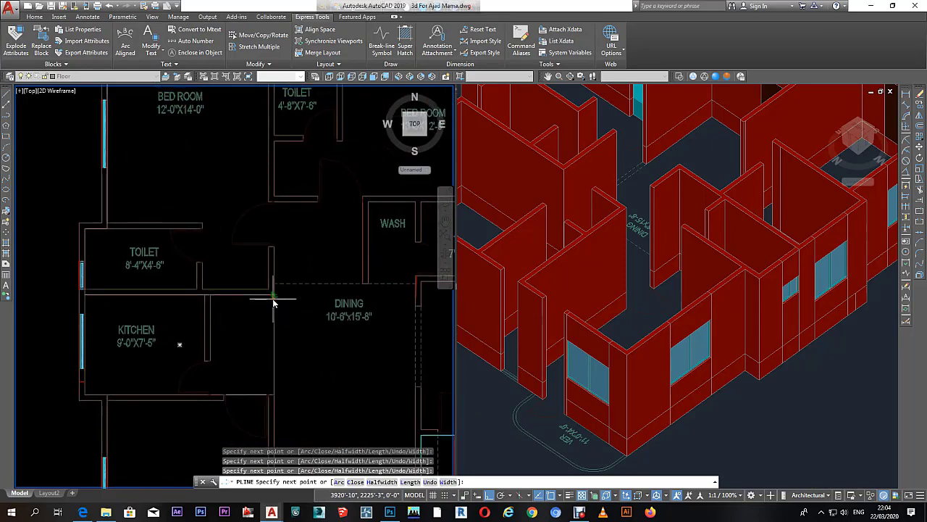
middle_click_drag(273, 303, 280, 180)
mouse_move(304, 363)
middle_mouse_down()
mouse_move(304, 290)
mouse_move(275, 201)
middle_mouse_up()
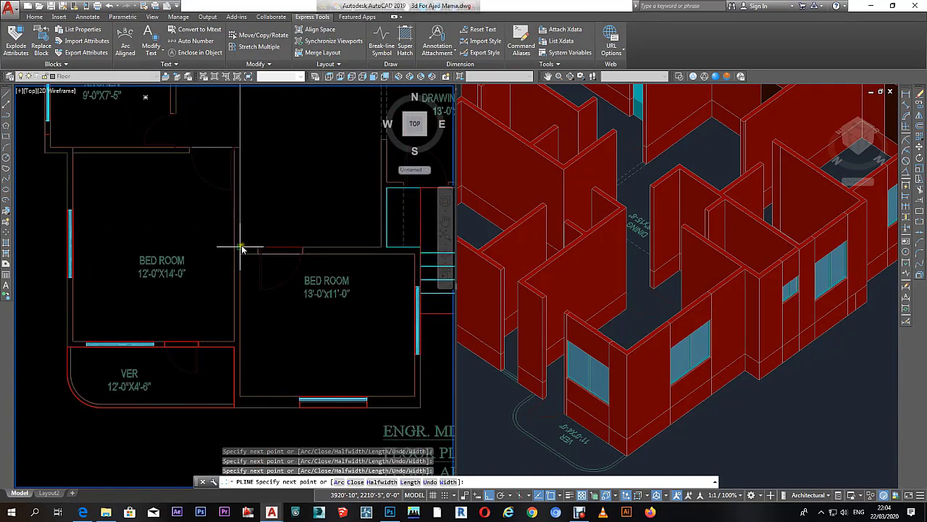
middle_click_drag(334, 247, 196, 300)
scroll(225, 296, "up", 2)
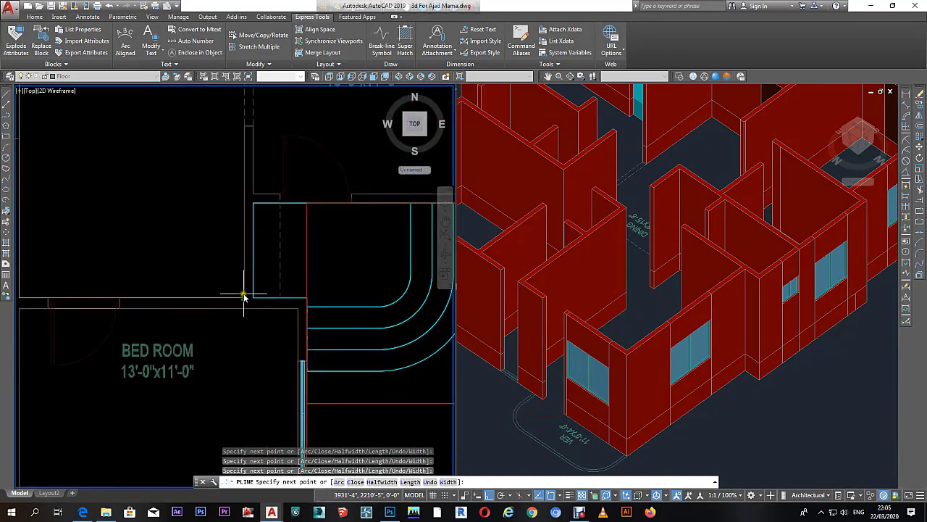
scroll(244, 296, "down", 2)
middle_click_drag(249, 275, 265, 336)
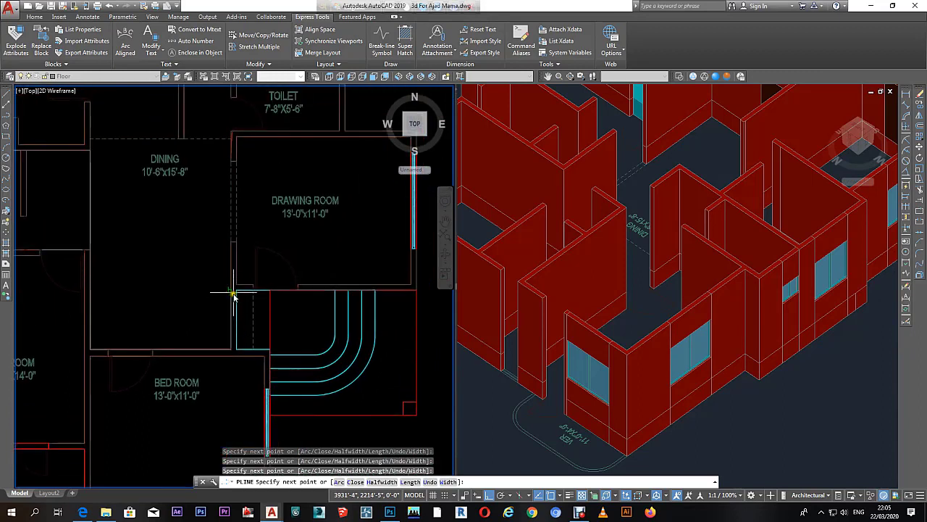
scroll(233, 285, "up", 2)
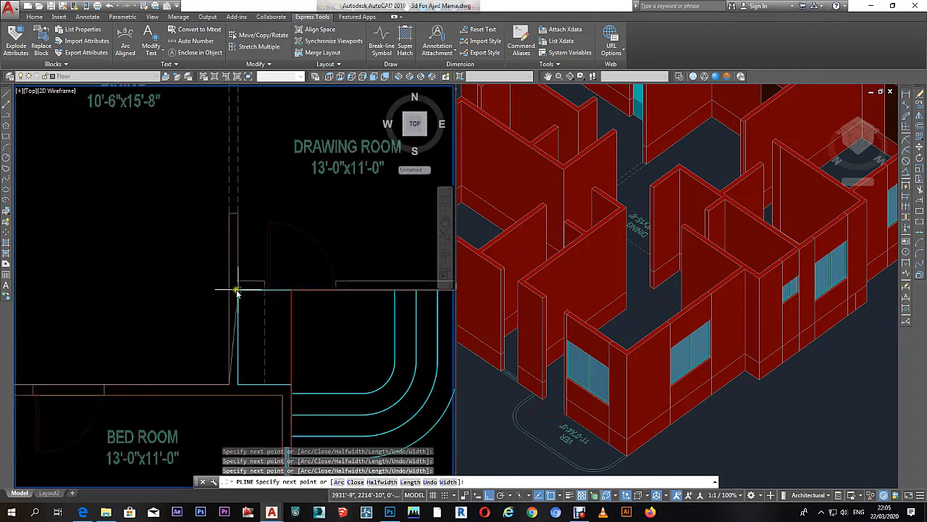
scroll(239, 293, "up", 3)
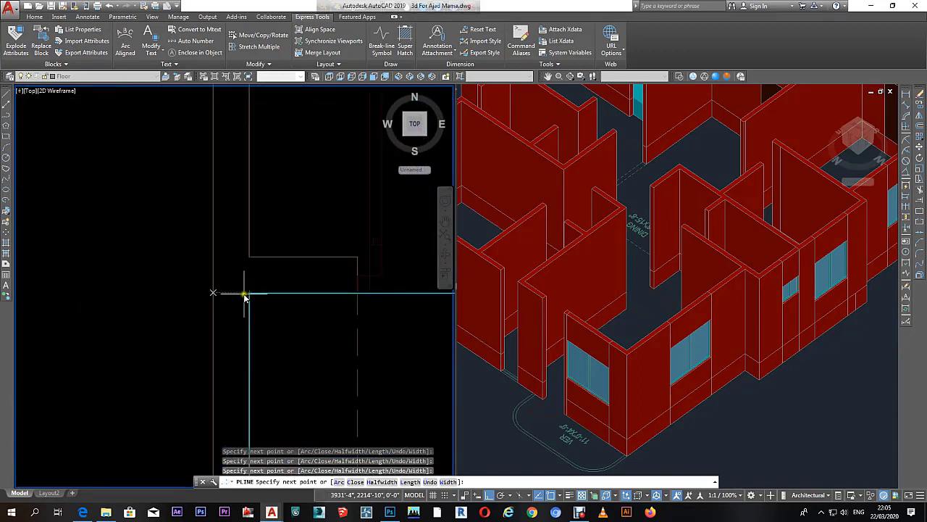
scroll(166, 300, "down", 1)
scroll(326, 314, "down", 2)
scroll(352, 300, "up", 3)
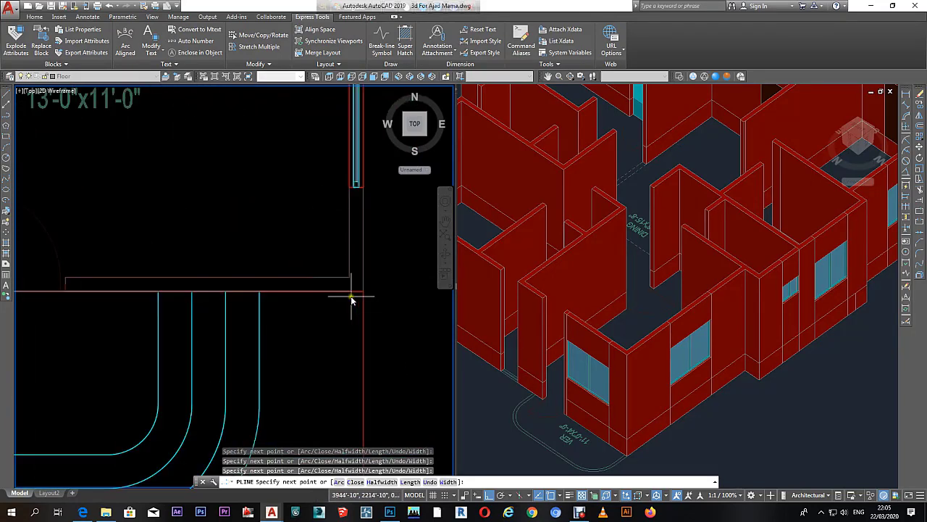
scroll(348, 284, "down", 2)
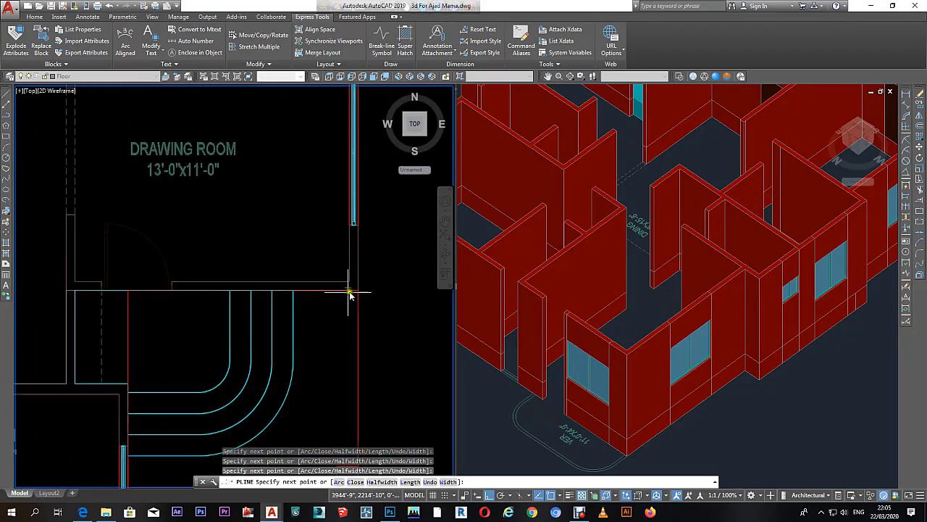
scroll(160, 293, "up", 1)
scroll(130, 266, "up", 1)
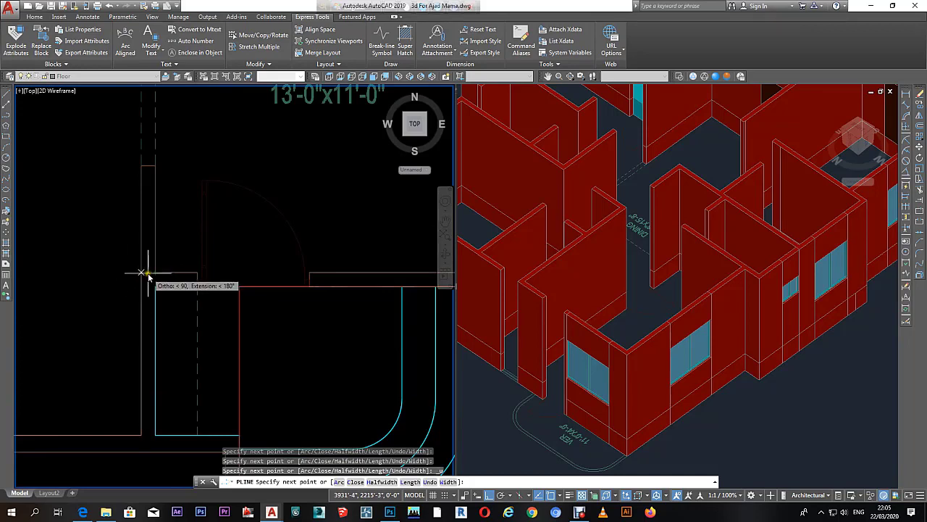
scroll(146, 276, "down", 2)
scroll(227, 285, "up", 2)
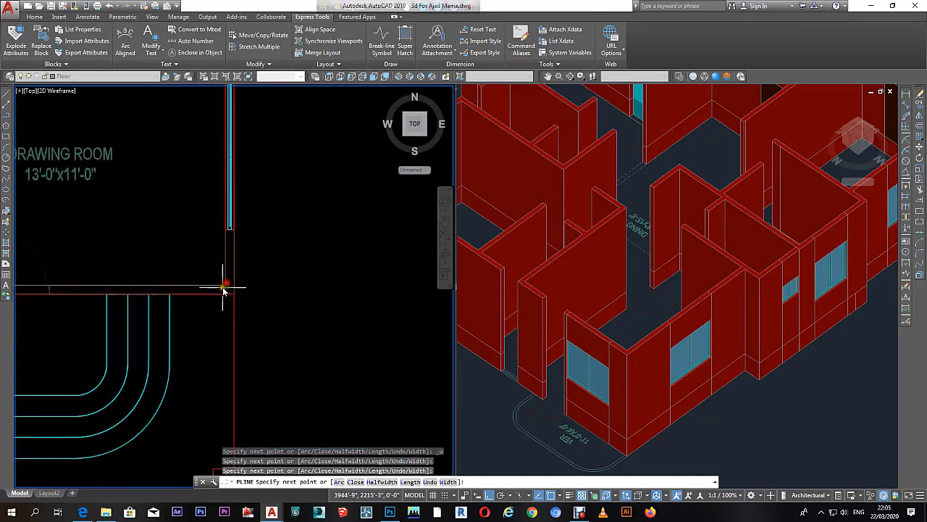
scroll(224, 288, "down", 2)
scroll(229, 252, "up", 2)
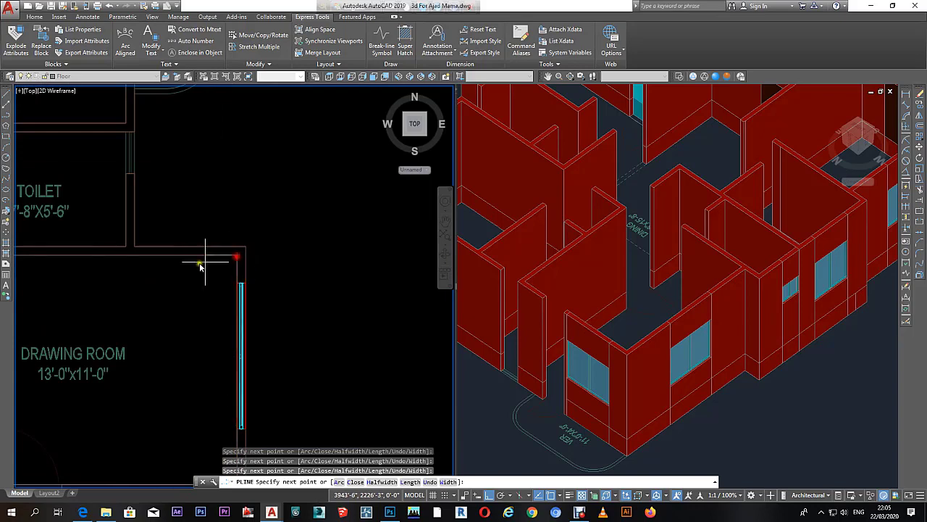
scroll(201, 266, "down", 2)
scroll(280, 295, "up", 2)
scroll(228, 283, "up", 2)
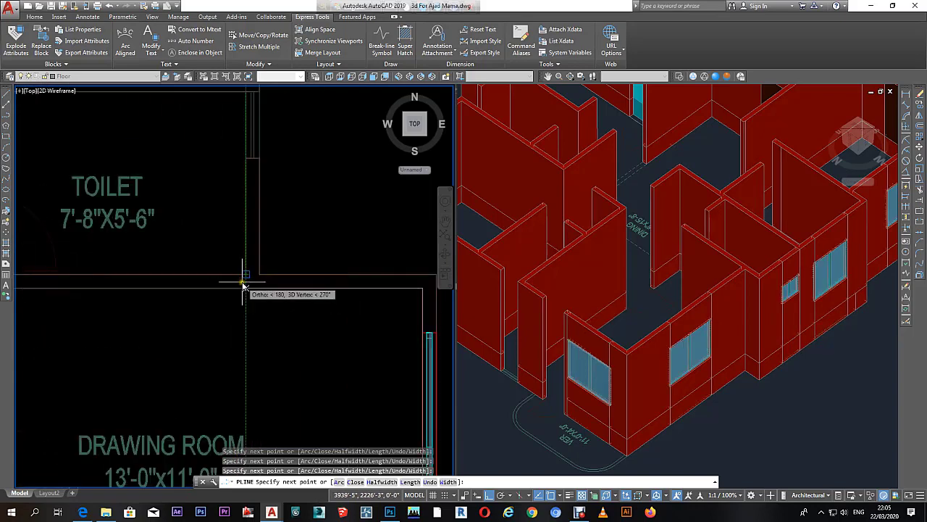
scroll(243, 284, "down", 3)
scroll(249, 244, "up", 1)
scroll(255, 244, "up", 1)
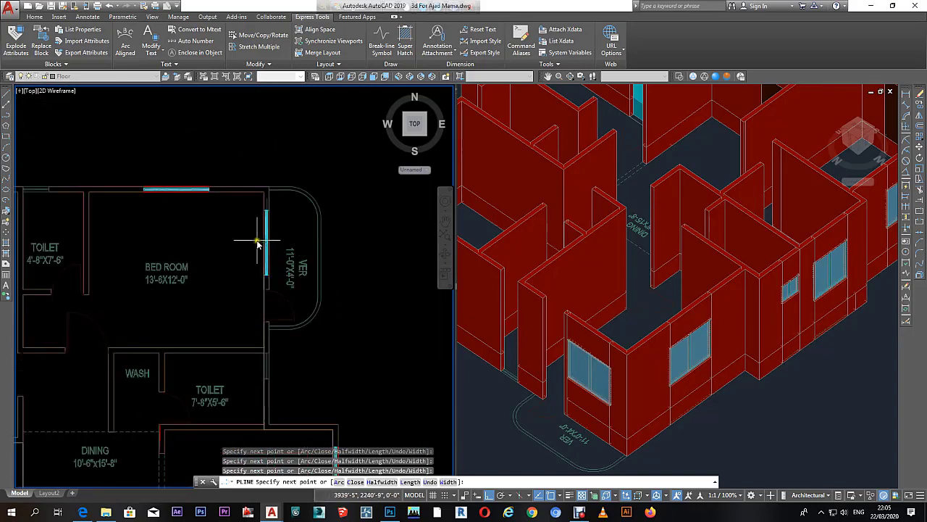
scroll(261, 232, "up", 1)
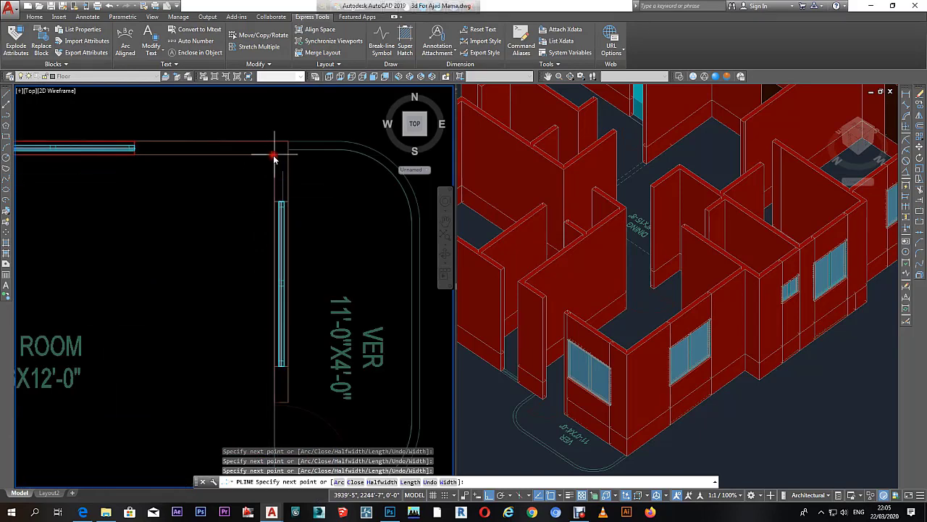
scroll(274, 158, "down", 3)
scroll(300, 203, "down", 1)
scroll(194, 212, "up", 3)
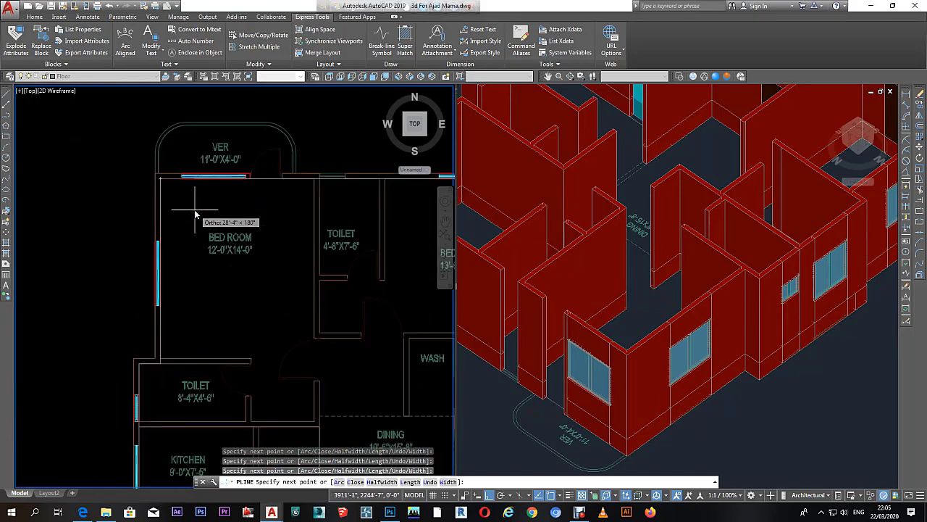
key("Escape")
Step: Isolate the Floor layer and select its four floor outlines
left_click(254, 179)
scroll(244, 194, "down", 1)
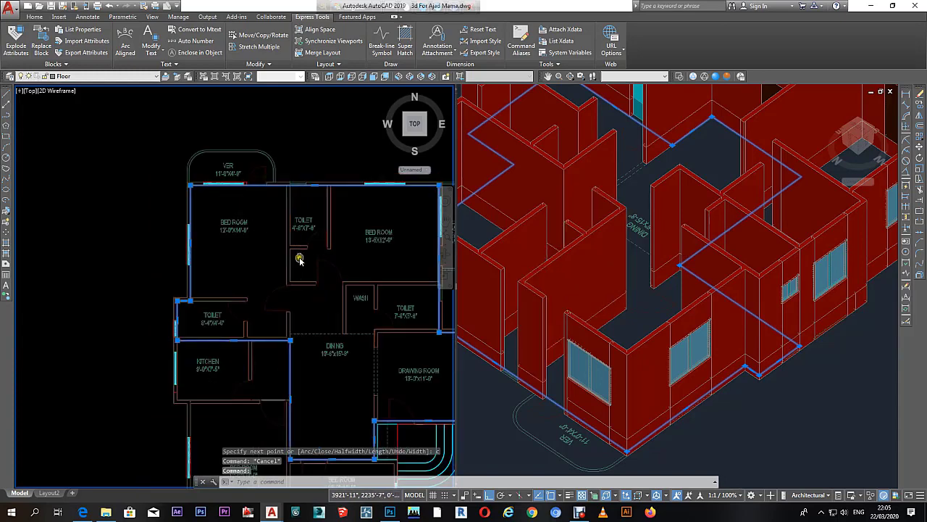
scroll(300, 260, "down", 2)
scroll(267, 271, "up", 2)
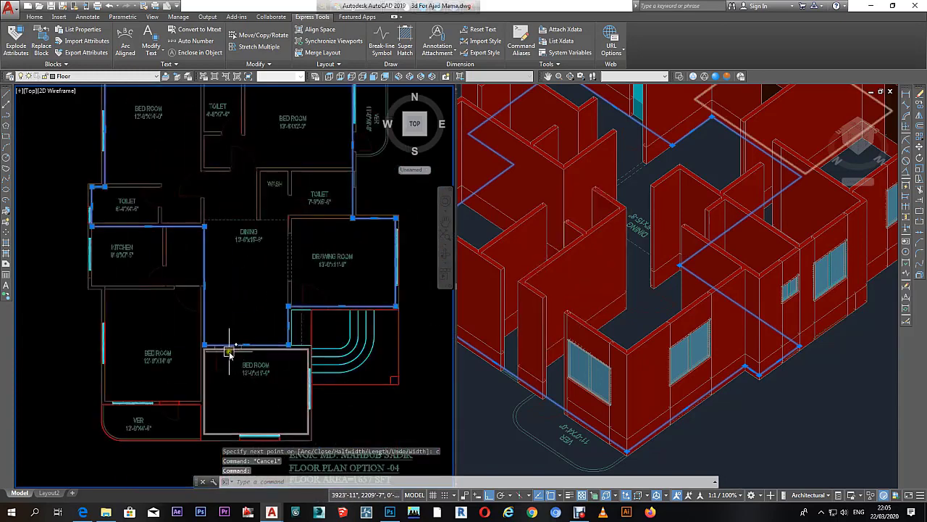
scroll(233, 337, "up", 2)
scroll(238, 325, "down", 2)
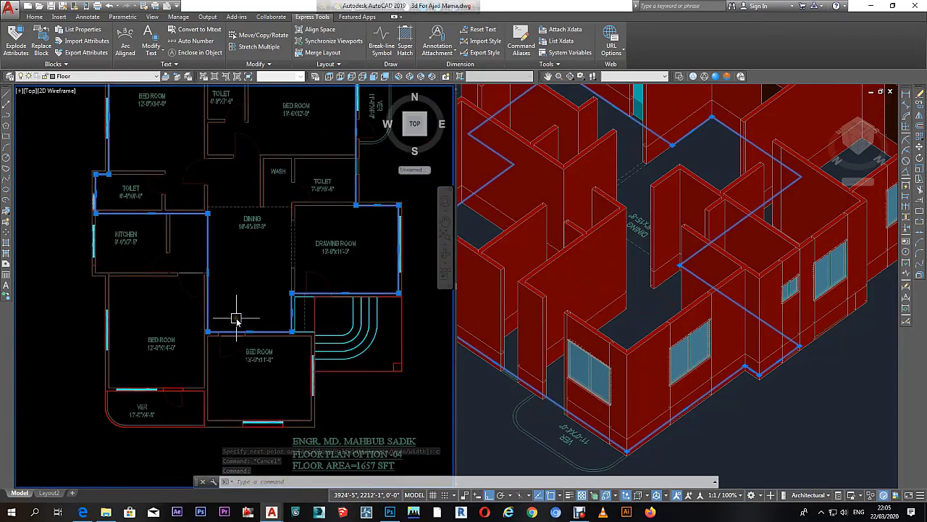
left_click(237, 319)
left_click(166, 257)
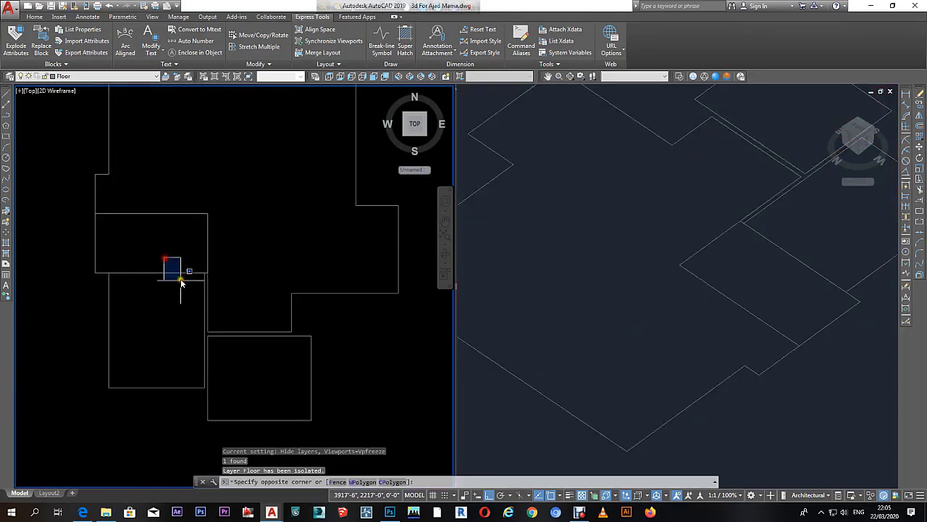
left_click(186, 248)
Step: Extrude the four floor outlines 24 high into floor slabs
scroll(186, 249, "down", 2)
left_click(579, 311)
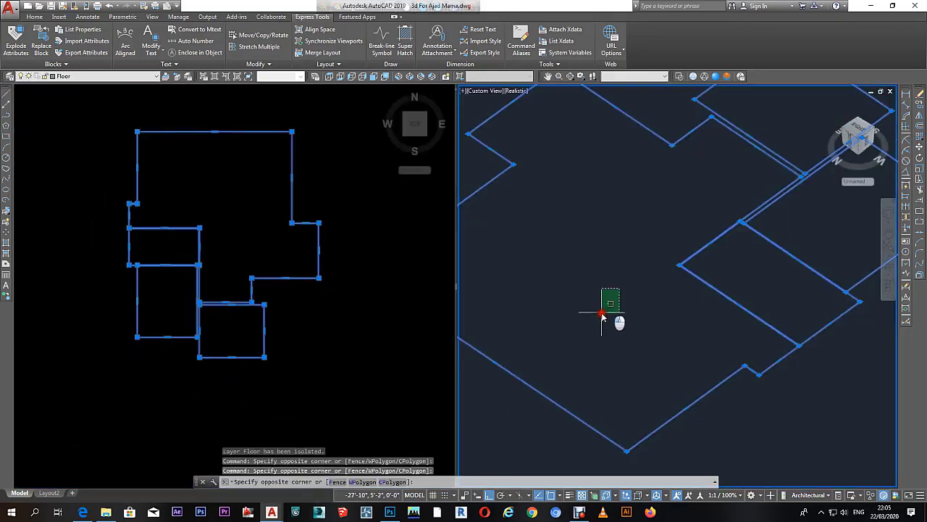
scroll(615, 304, "down", 2)
type("ext")
key("Return")
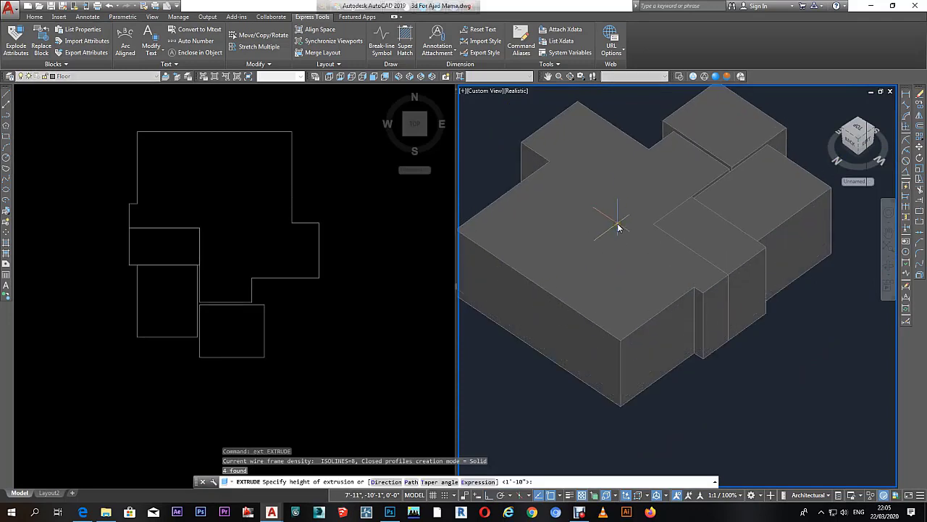
key("Return")
key("Escape")
key("Escape")
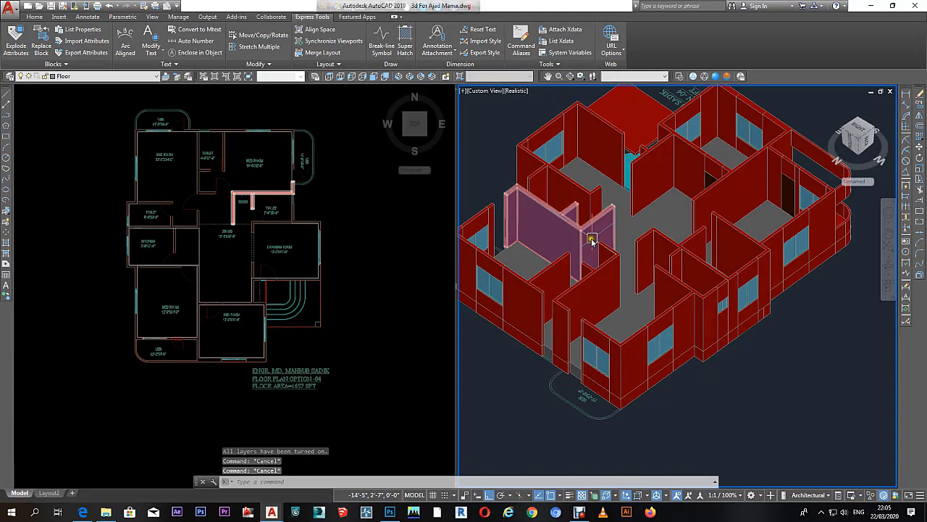
scroll(601, 225, "up", 2)
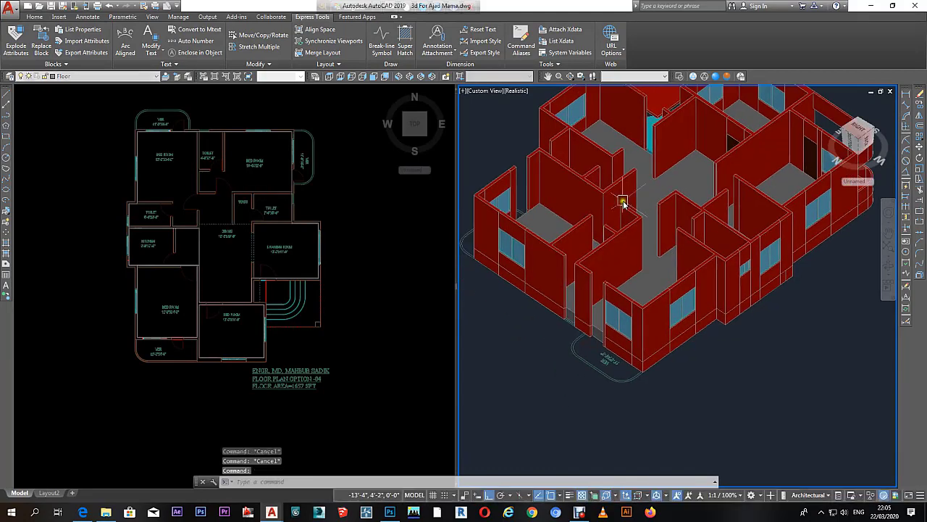
scroll(611, 321, "up", 3)
mouse_move(601, 312)
middle_mouse_down("shift")
mouse_move(761, 310)
mouse_move(679, 315)
mouse_move(735, 352)
middle_mouse_up("shift")
left_click_drag(735, 352, 674, 312)
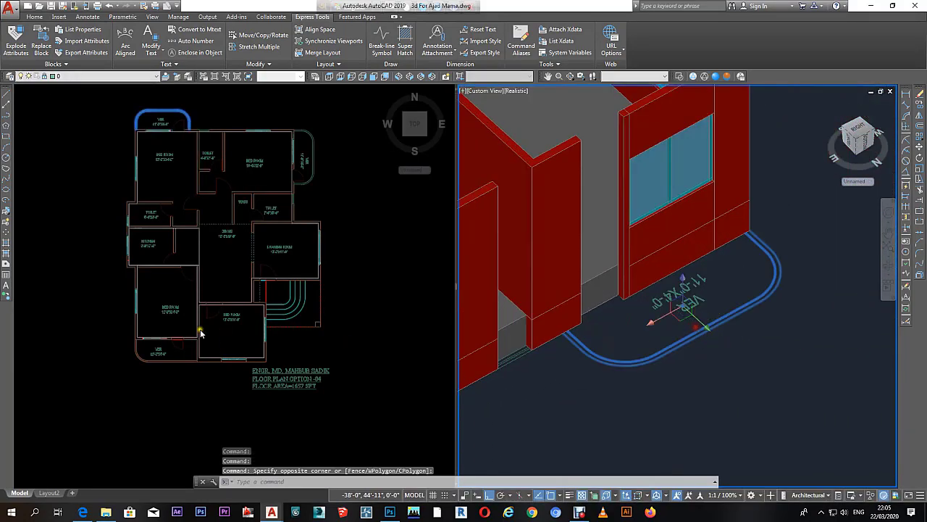
left_click(201, 334)
scroll(310, 346, "up", 3)
scroll(296, 297, "up", 2)
scroll(275, 303, "up", 2)
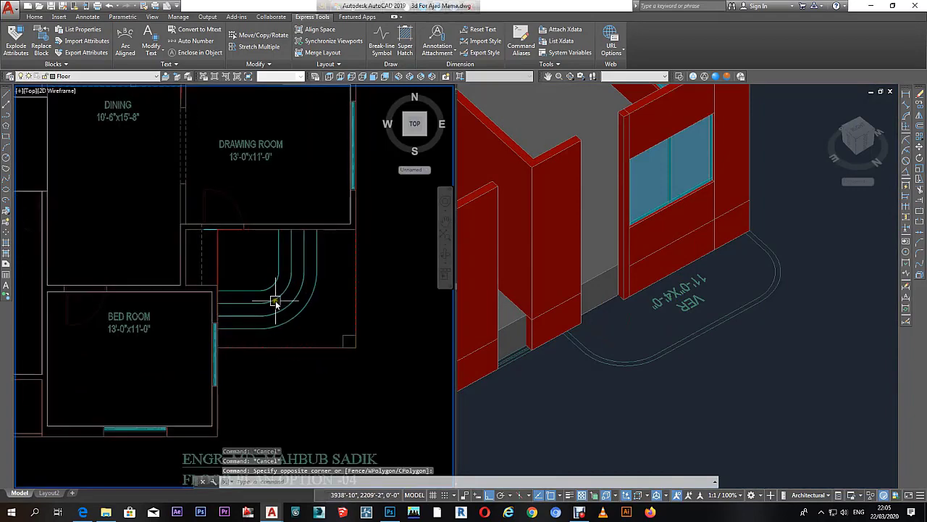
left_click(572, 402)
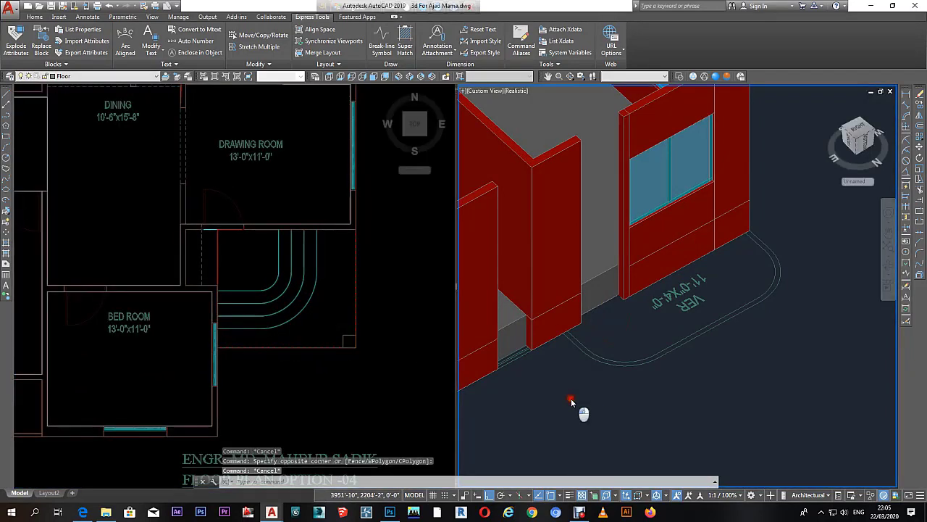
scroll(561, 326, "down", 2)
scroll(601, 337, "down", 2)
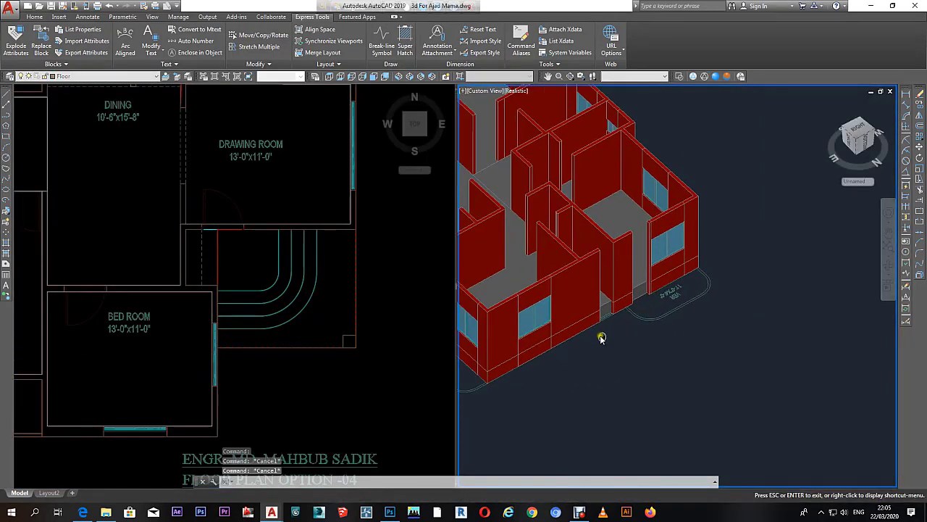
middle_click_drag(601, 338, 721, 306)
middle_click_drag(584, 316, 647, 332, "shift")
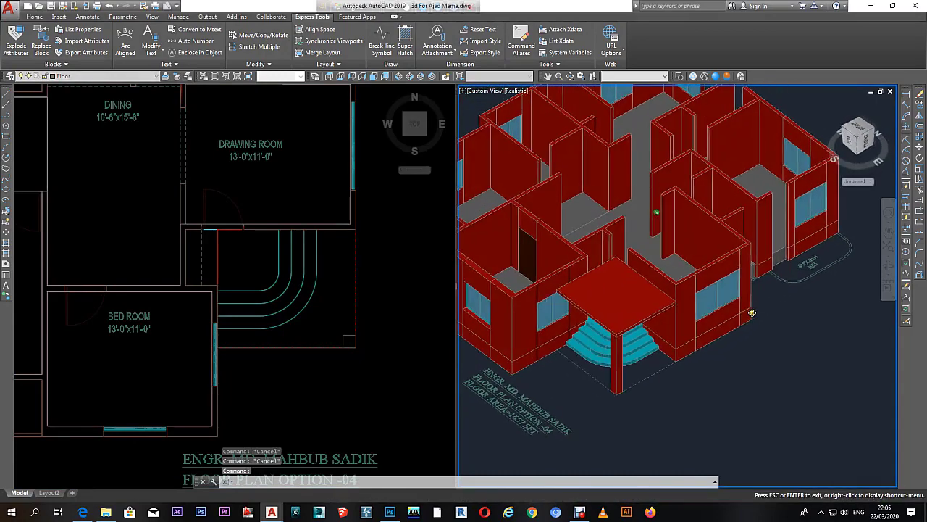
scroll(647, 331, "up", 1)
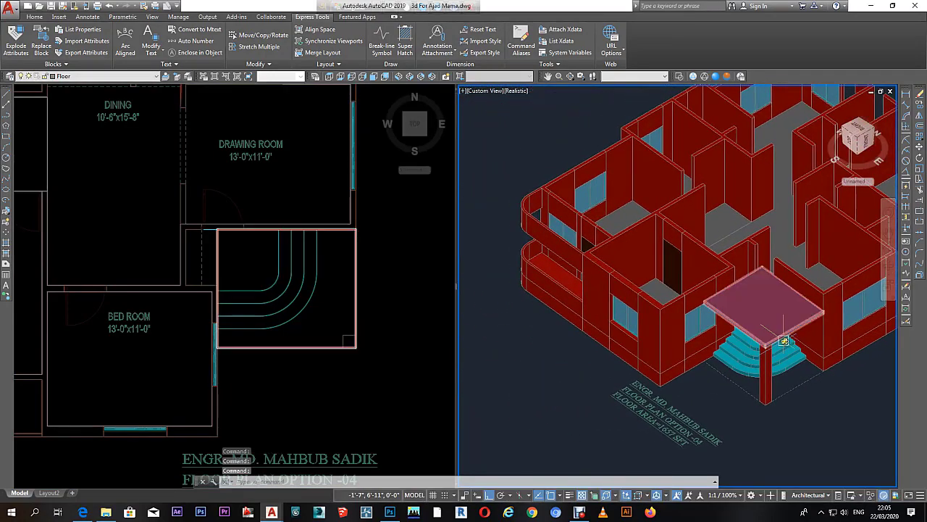
scroll(786, 290, "up", 2)
scroll(786, 287, "up", 2)
scroll(786, 287, "up", 2)
left_click(631, 333)
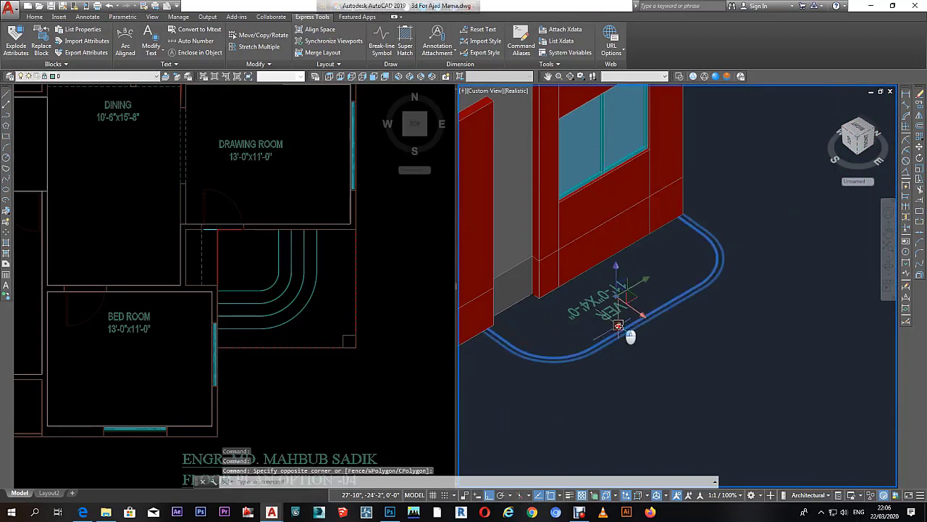
left_click(292, 352)
scroll(264, 344, "down", 2)
scroll(263, 343, "down", 2)
scroll(312, 213, "up", 4)
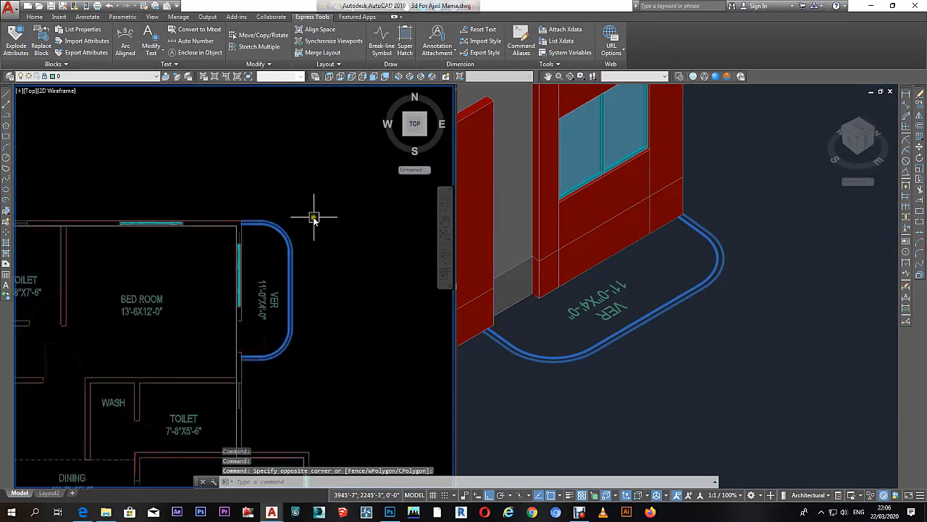
key("Escape")
key("Escape")
scroll(314, 256, "up", 1)
key("Escape")
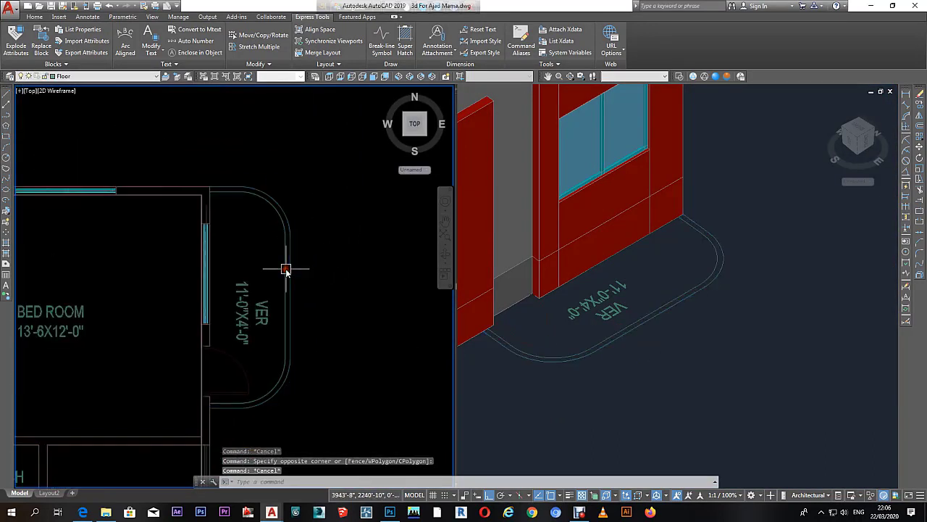
Step: Start the veranda polyline at the wall corner and arc to the veranda's straight edge
type("pl")
key("Return")
left_click(209, 183)
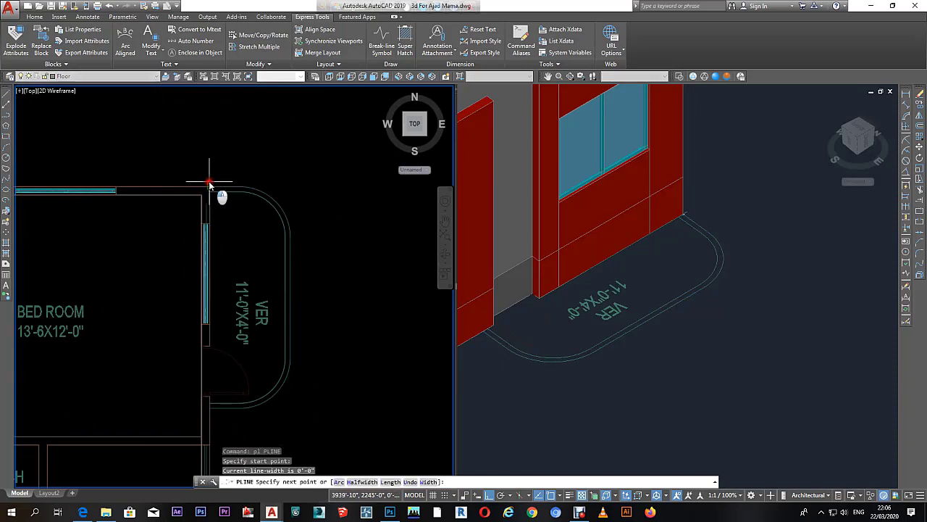
left_click(244, 187)
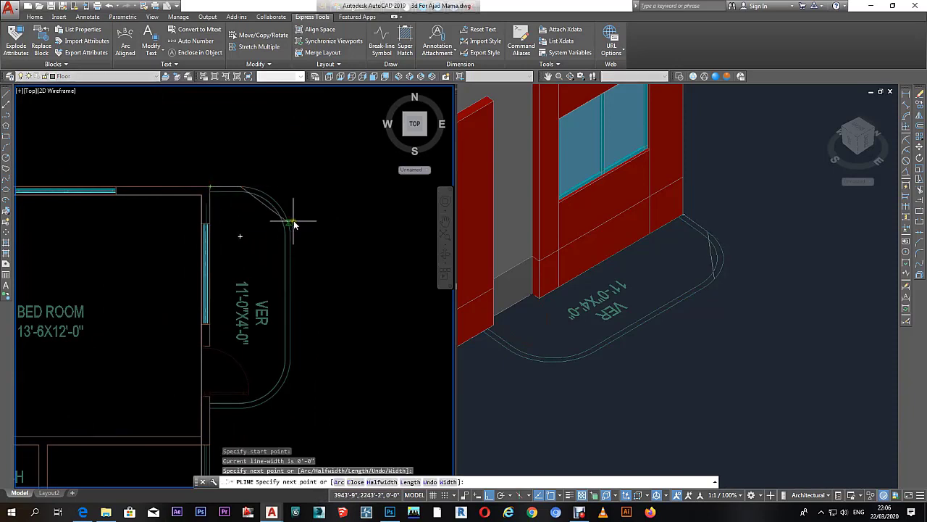
type("a")
key("Return")
scroll(290, 224, "up", 2)
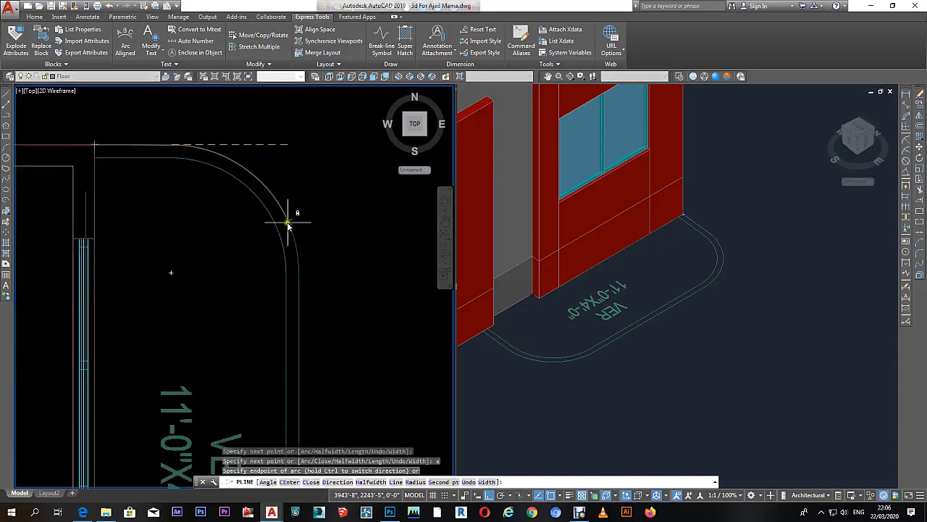
left_click(299, 275)
scroll(311, 217, "down", 3)
scroll(321, 276, "up", 3)
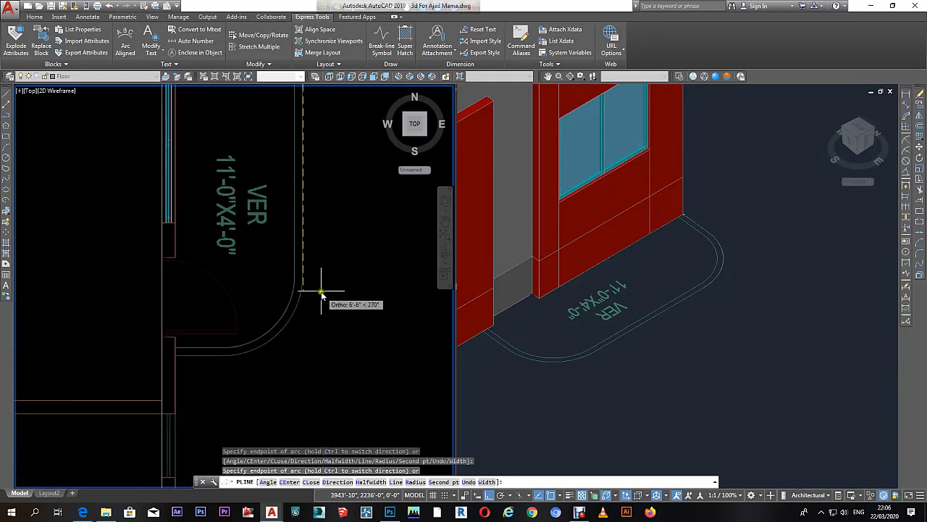
type("l")
Step: Add the straight edge and a second arc to the lower wall corner, then close the outline
key("Return")
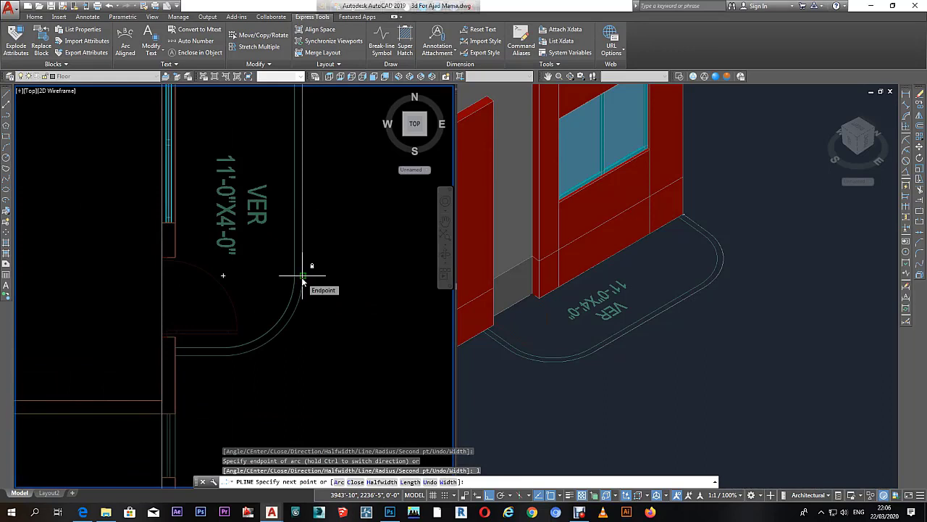
left_click(302, 277)
key("Return")
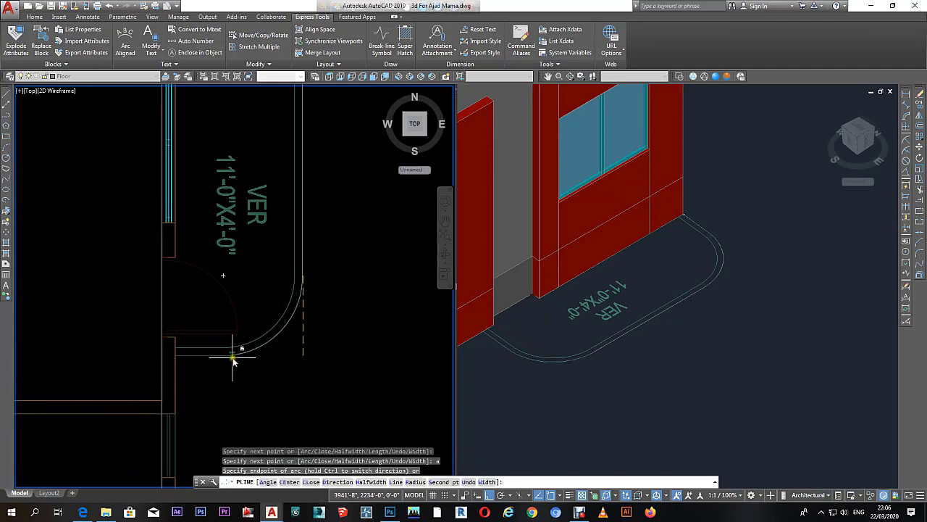
left_click(220, 356)
type("l")
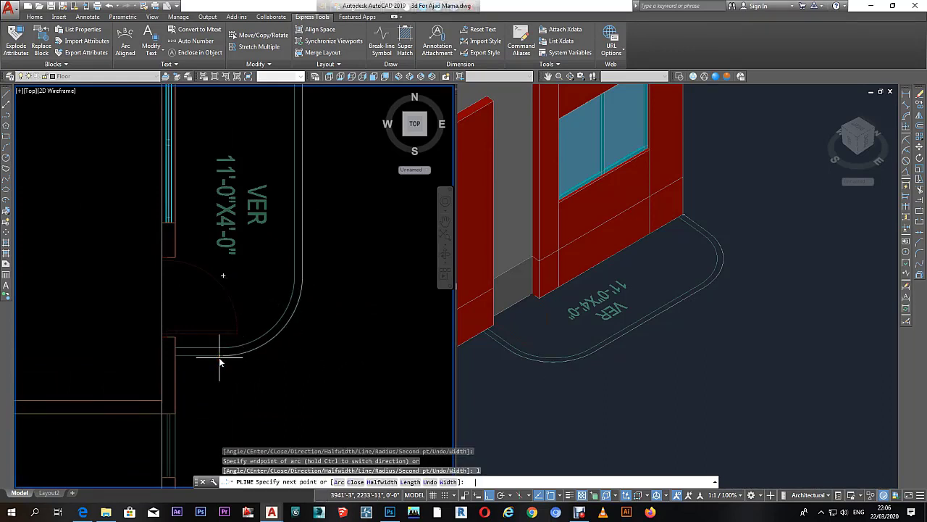
key("Return")
scroll(206, 319, "down", 2)
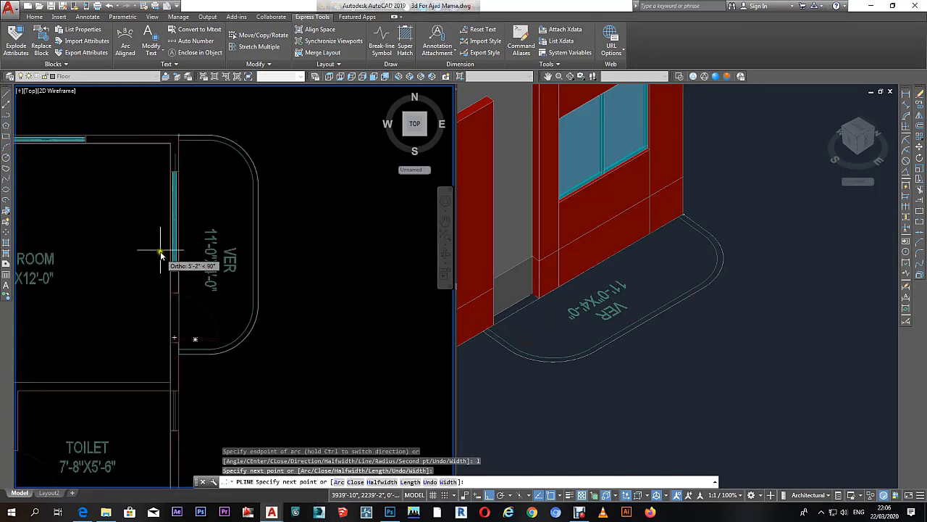
type("c")
key("Return")
key("Escape")
key("Escape")
Step: Extrude the closed veranda outline into a solid slab at the default height
left_click(522, 345)
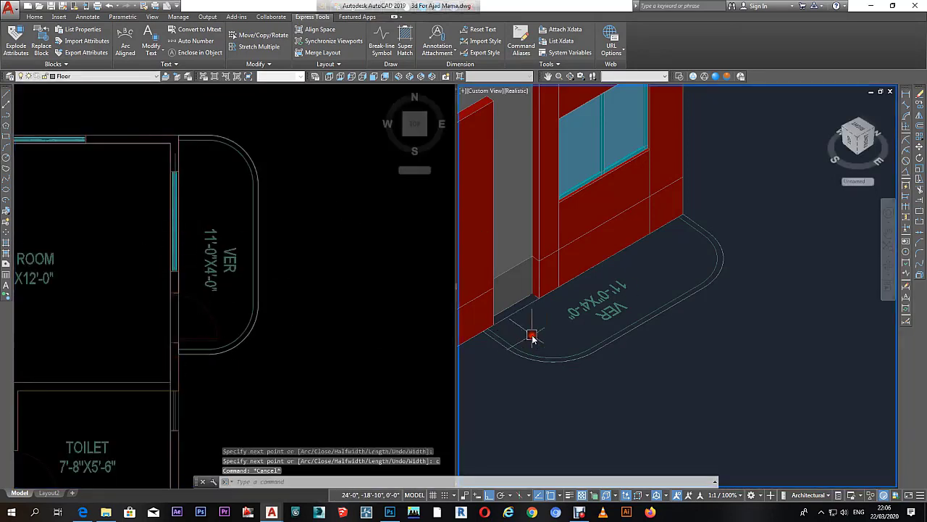
left_click(536, 361)
type("E")
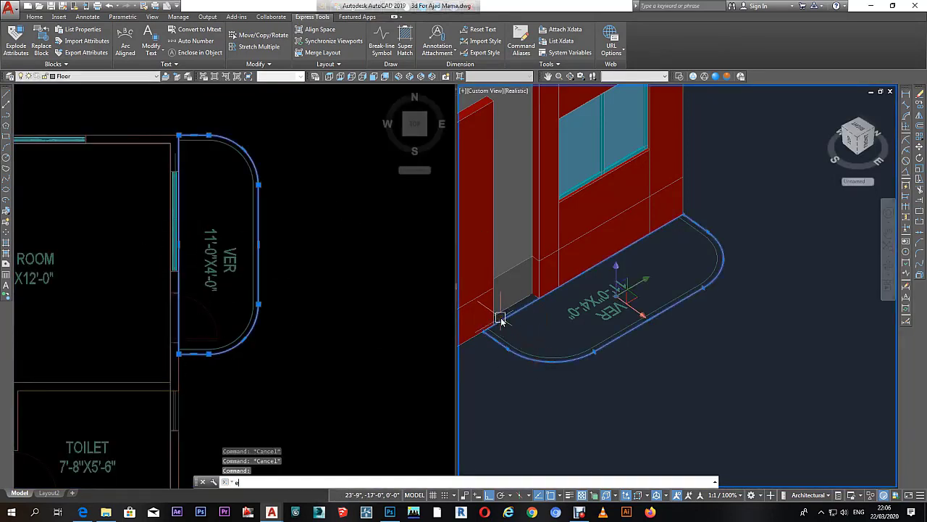
type("XT")
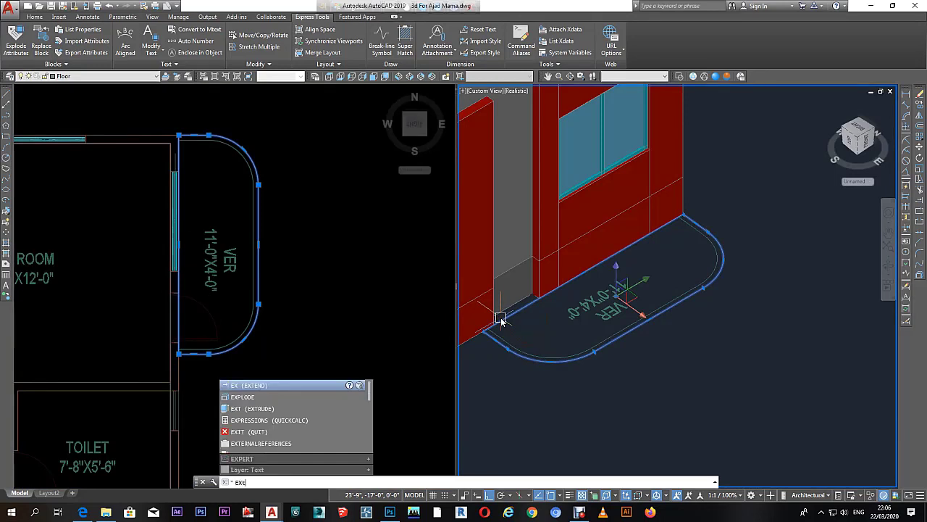
key("Return")
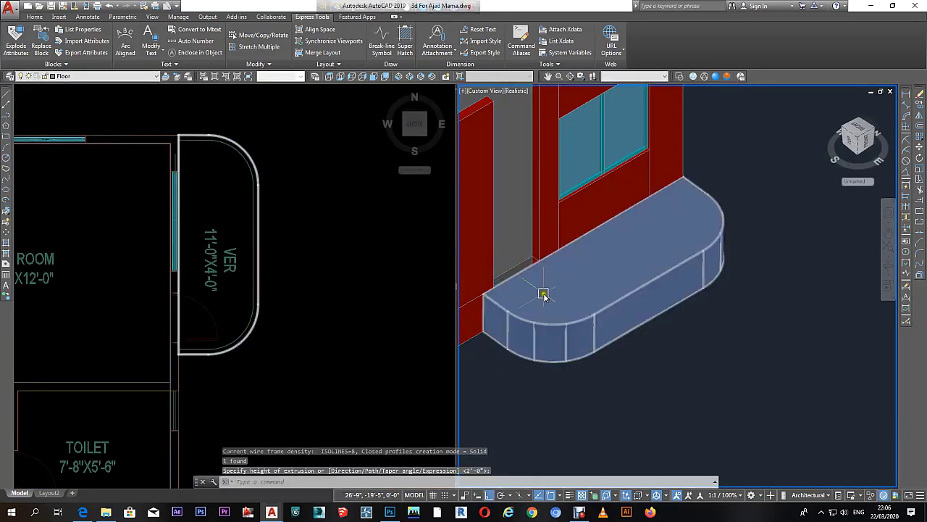
key("Escape")
key("Escape")
left_click(567, 306)
Step: Create a BOUNDARY polyline from the area inside the veranda's double outline
left_click(365, 275)
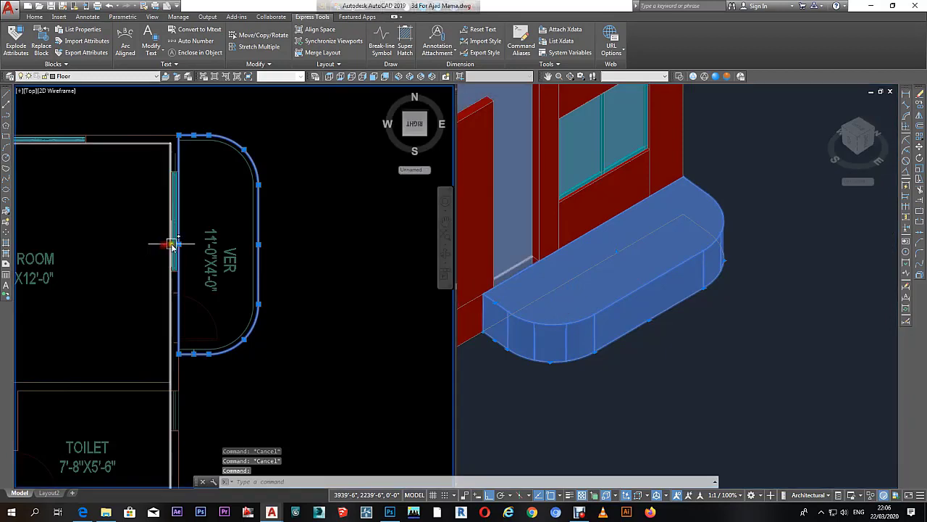
scroll(172, 245, "up", 4)
left_click(178, 244)
key("Escape")
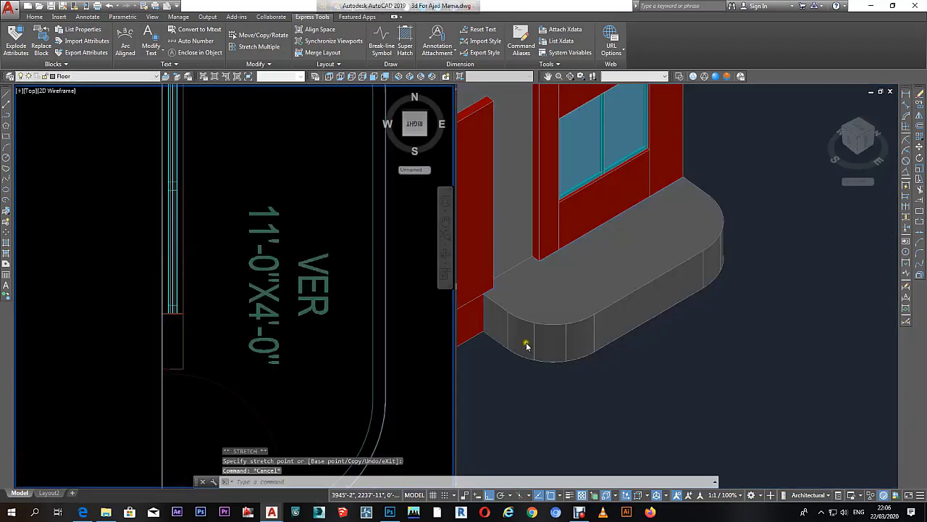
left_click(600, 365)
key("Escape")
scroll(227, 300, "down", 3)
scroll(310, 315, "down", 2)
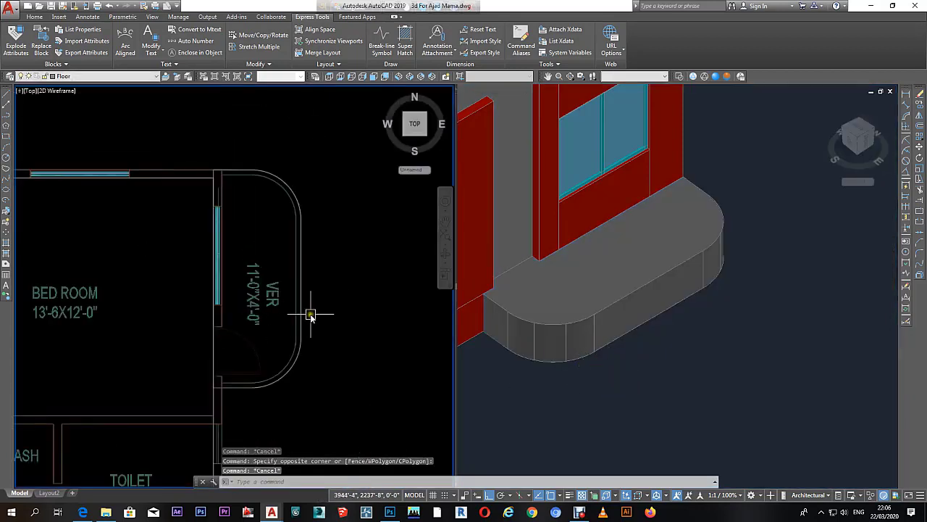
key("Escape")
type("bo")
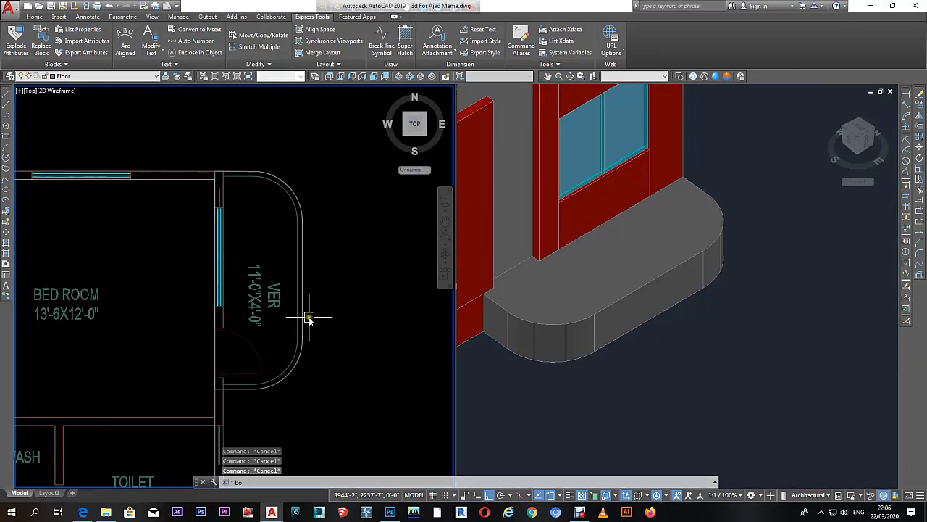
key("Return")
left_click(301, 307)
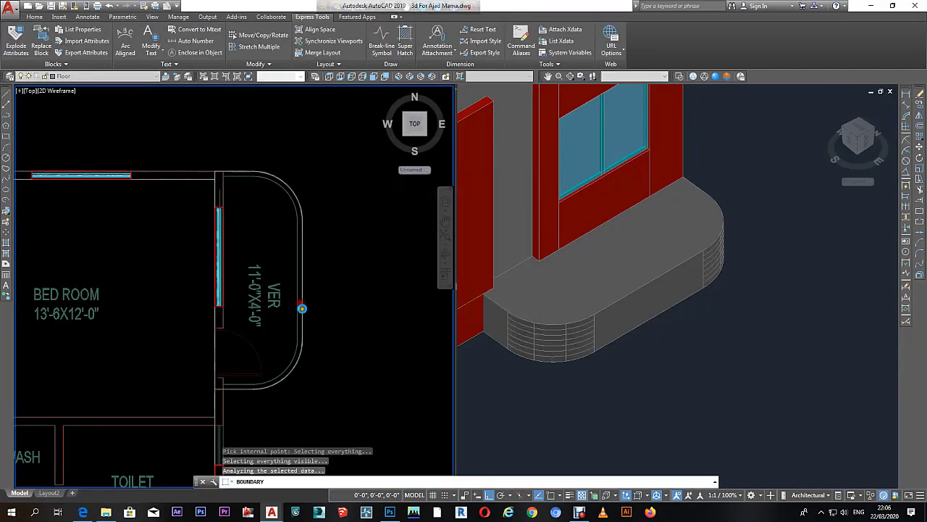
key("Return")
Step: Move the new boundary outline up onto the top of the veranda slab
left_click(301, 297)
left_click(683, 375)
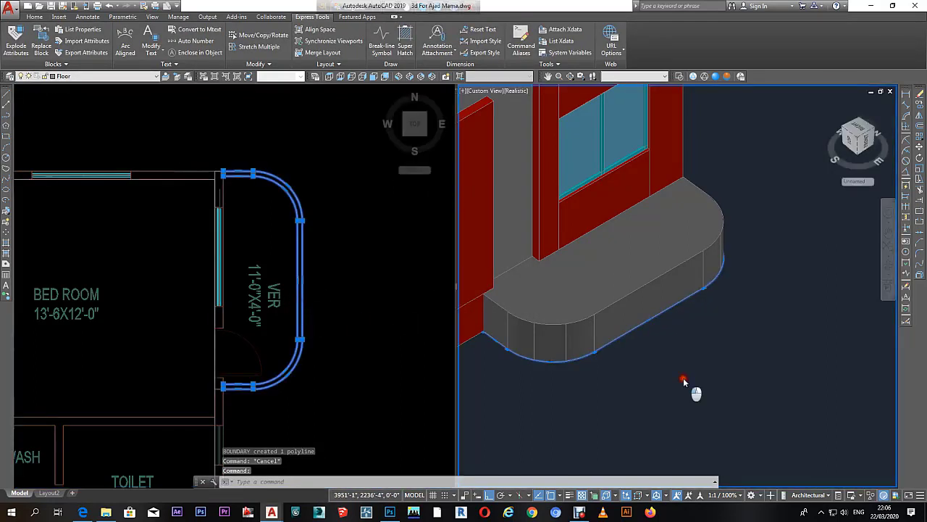
left_click(684, 374)
middle_click_drag(684, 374, 648, 383)
left_click(648, 382)
type("m")
key("Return")
left_click(736, 337)
type("24")
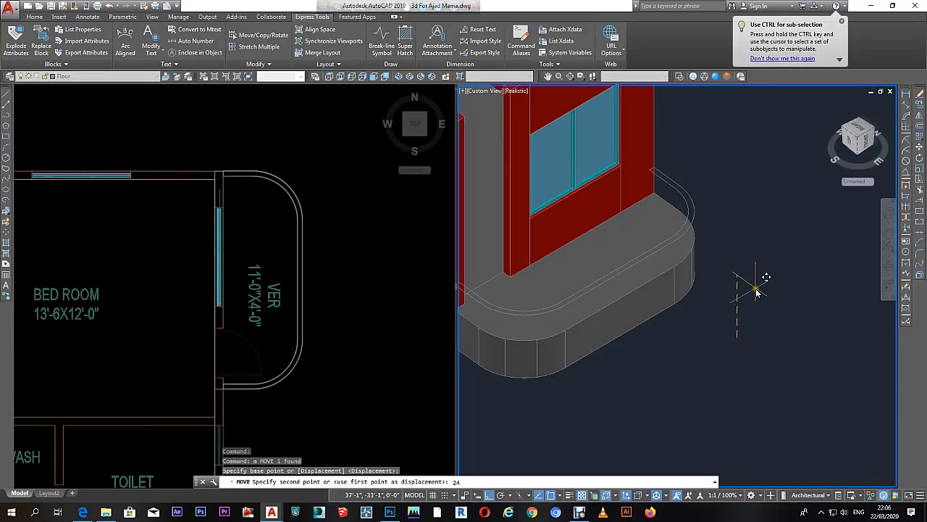
key("Return")
left_click(733, 304)
key("Escape")
key("Escape")
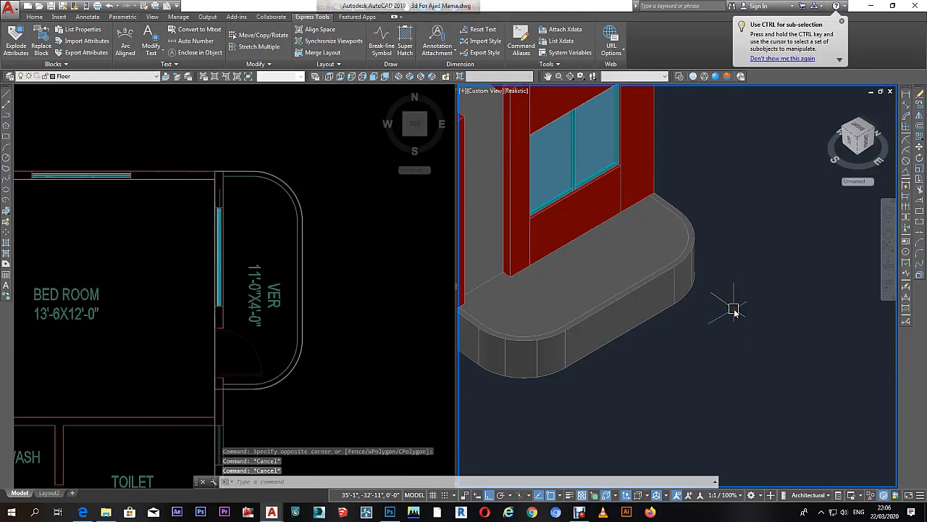
Step: Extrude the previously moved outline 30 high into a curved parapet wall
type("ext")
key("Return")
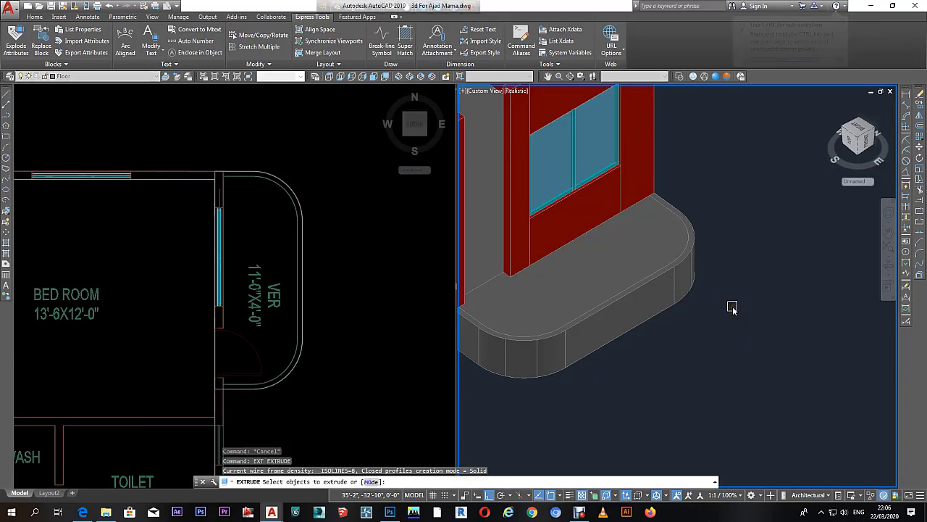
type("p")
key("Return")
right_click(732, 307)
left_click(756, 311)
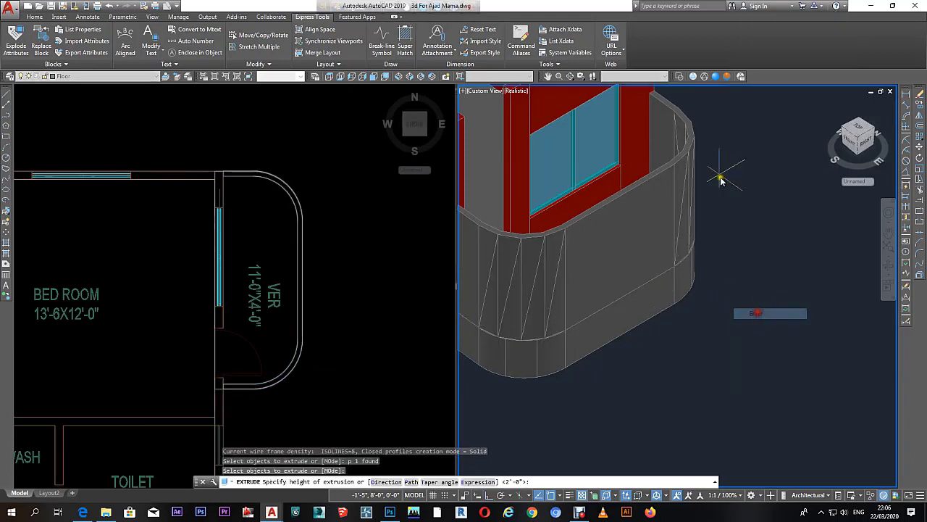
type("30")
key("Return")
key("Escape")
key("Escape")
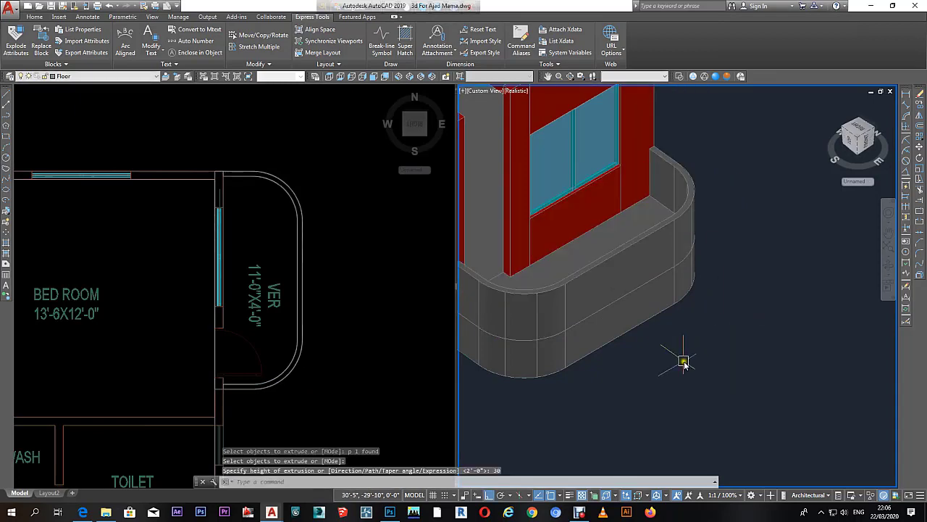
scroll(685, 341, "down", 3)
scroll(689, 303, "up", 1)
left_click(683, 300)
Step: Copy the parapet 7' higher to form the upper balcony parapet
type("c")
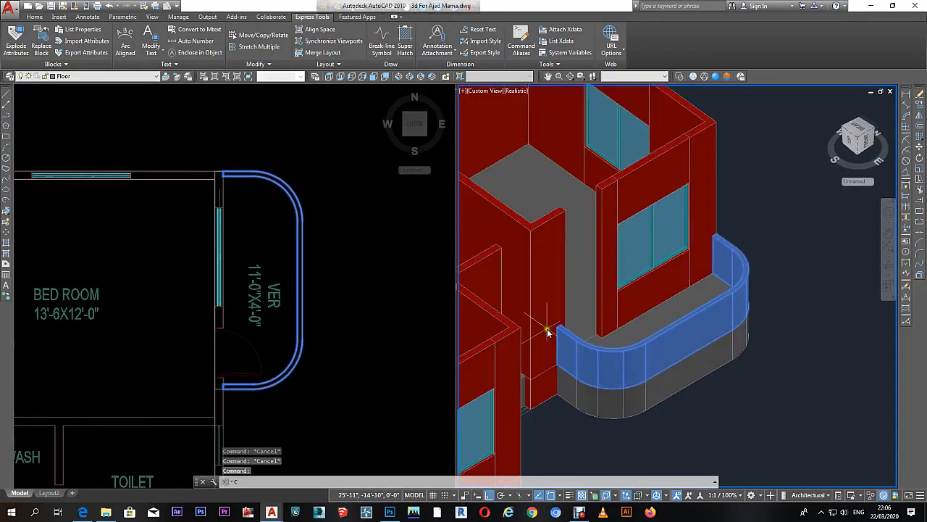
key("Return")
mouse_move(592, 321)
middle_mouse_down()
mouse_move(659, 330)
mouse_move(618, 344)
middle_mouse_up()
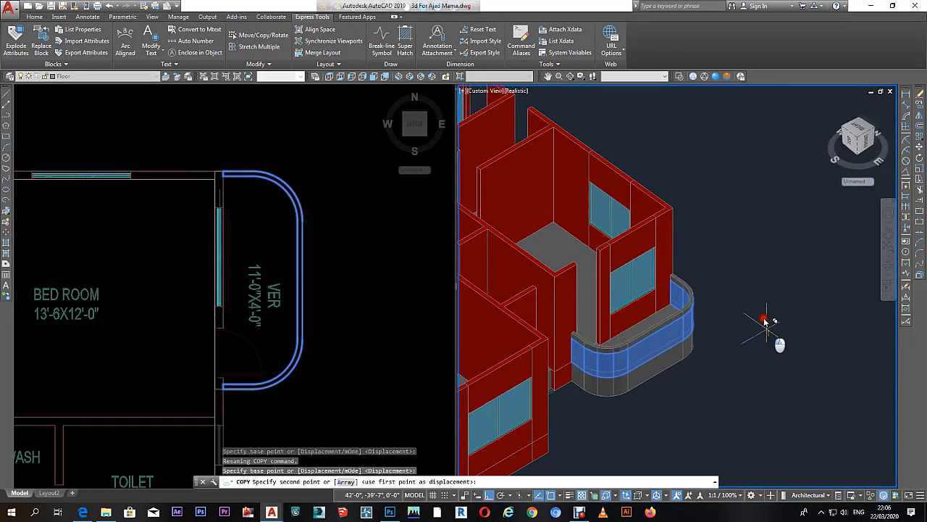
left_click(768, 335)
type("'")
key("Return")
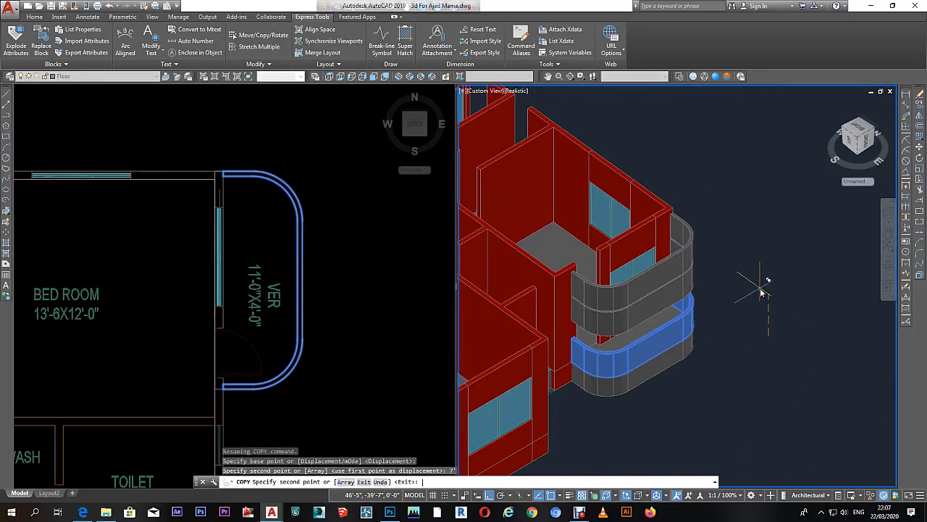
key("Return")
Step: Set the upper parapet's height to 3' in its Properties
double_click(683, 253)
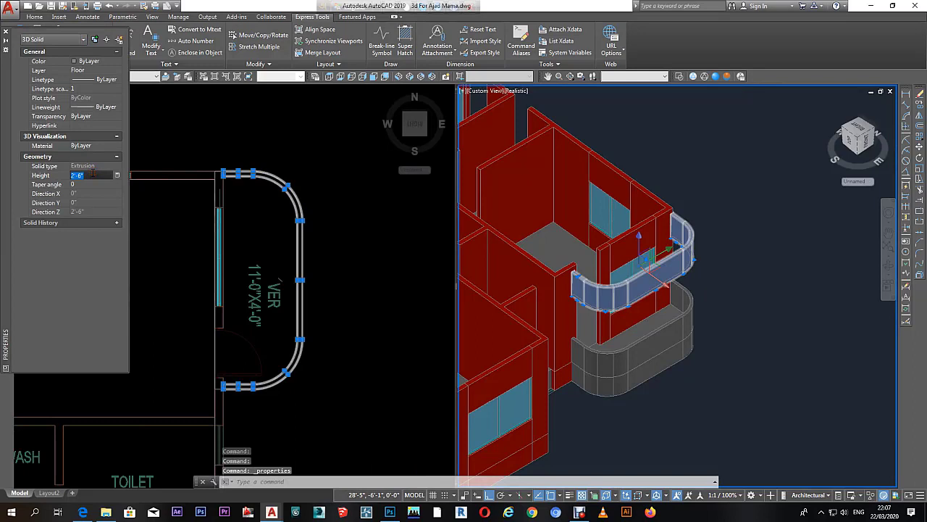
type("3'")
key("Return")
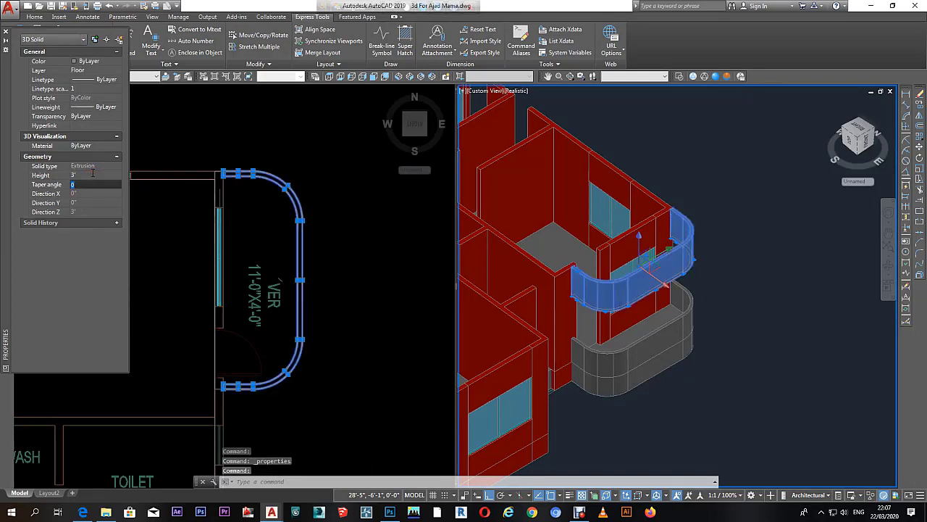
key("Escape")
key("Escape")
type("ma")
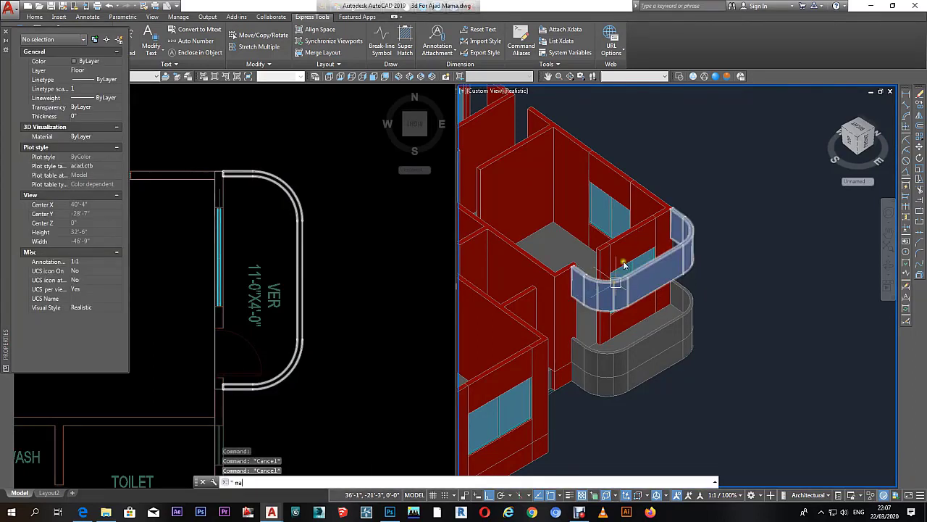
Step: Match both balcony parapets to a red wall's properties so they turn red
key("Return")
left_click(625, 245)
left_click(637, 274)
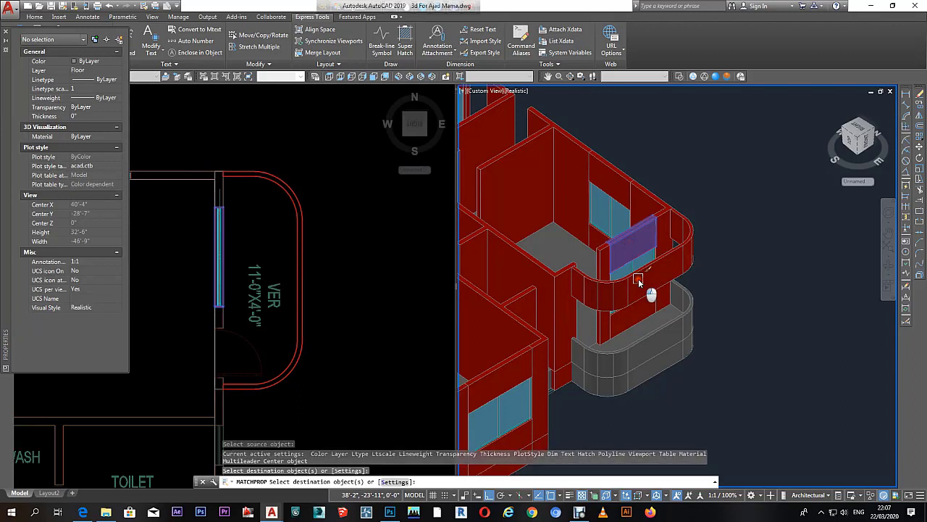
left_click(654, 335)
left_click(660, 363)
right_click(661, 363)
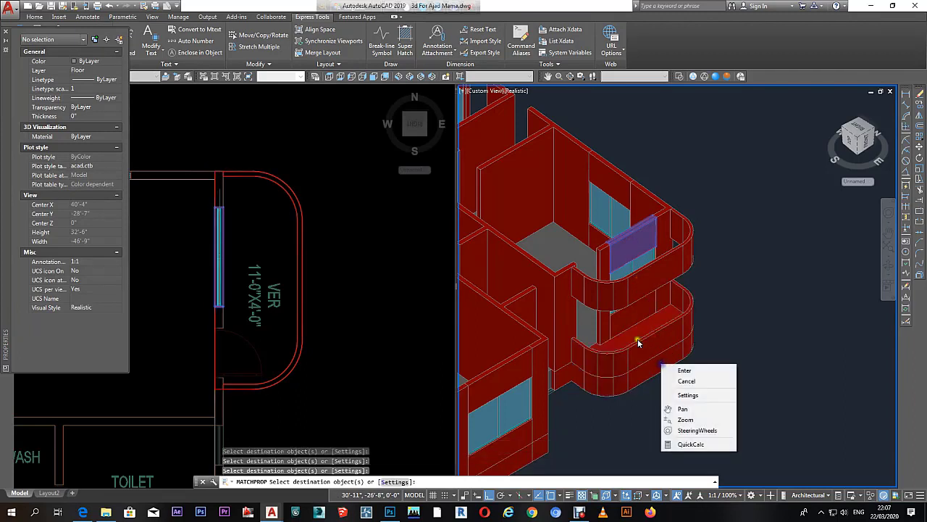
left_click(686, 380)
key("Escape")
key("Escape")
Step: Orbit and zoom the 3D view to inspect the red parapets from the other side
left_click(758, 296)
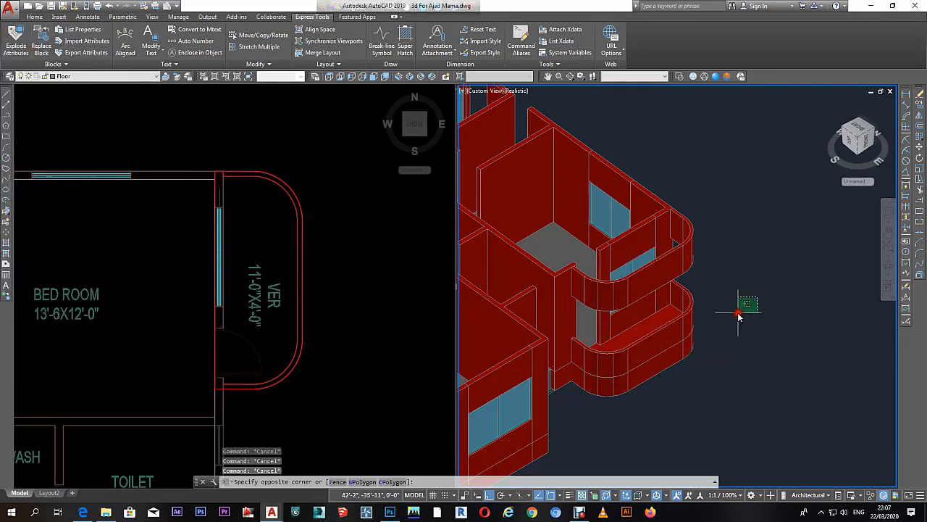
scroll(612, 347, "up", 4)
key("Escape")
type("ma")
key("Return")
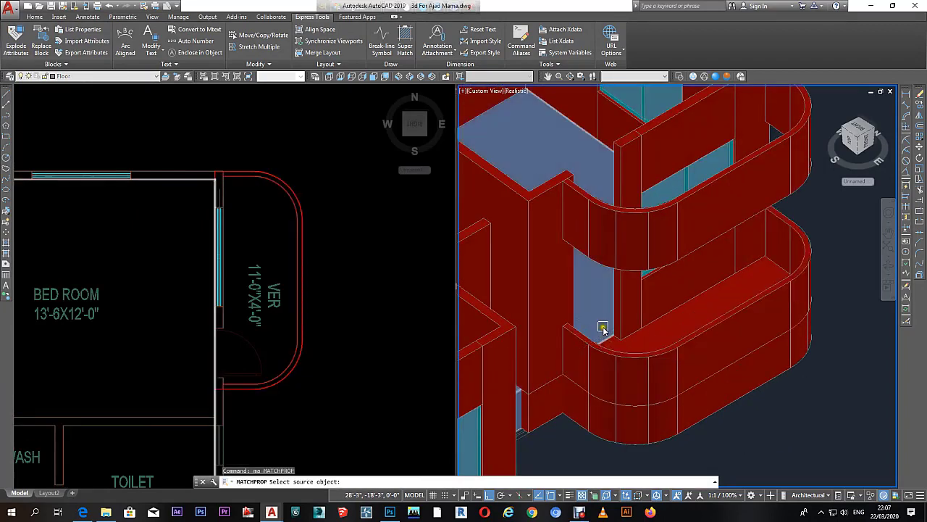
scroll(602, 324, "up", 1)
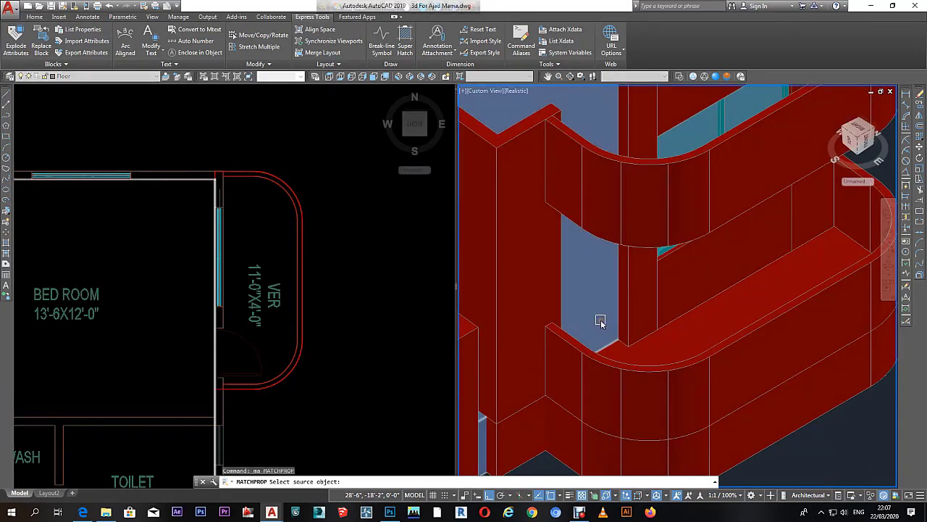
scroll(600, 321, "down", 2)
key("Escape")
mouse_move(679, 331)
middle_mouse_down("shift")
mouse_move(700, 327)
mouse_move(640, 338)
middle_mouse_up("shift")
scroll(640, 338, "down", 1)
scroll(628, 317, "down", 1)
scroll(688, 293, "down", 1)
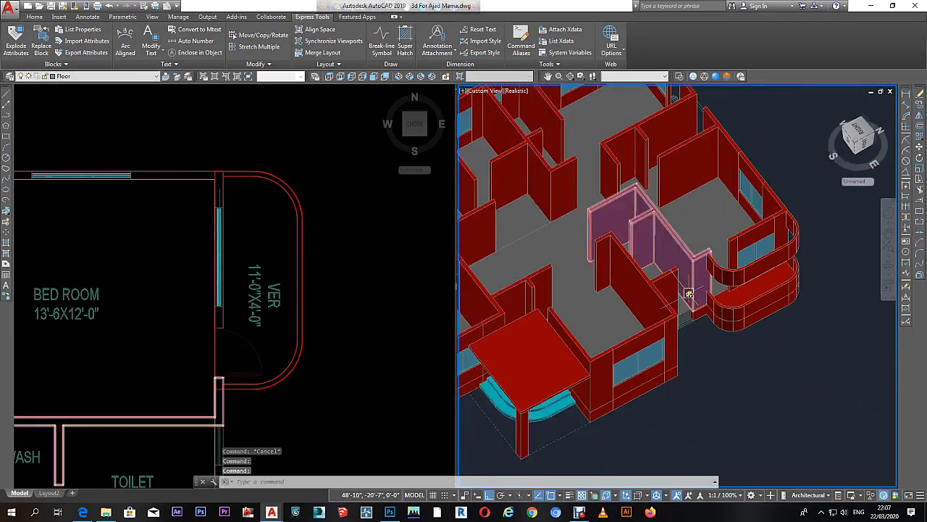
mouse_move(705, 297)
middle_mouse_down("shift")
mouse_move(725, 276)
mouse_move(611, 245)
mouse_move(555, 275)
mouse_move(731, 298)
mouse_move(604, 234)
mouse_move(727, 292)
middle_mouse_up("shift")
scroll(731, 298, "up", 3)
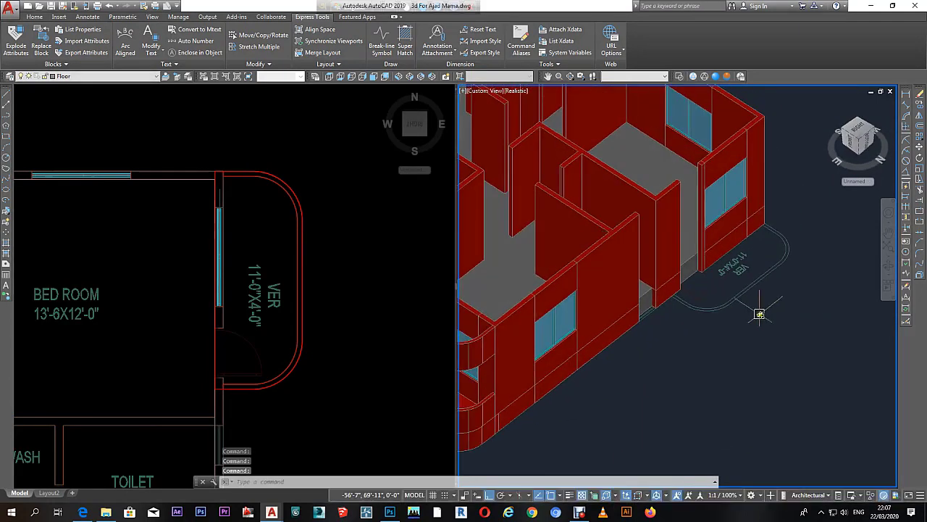
left_click(727, 292)
Step: In the plan, start a polyline up the veranda's left side with an arc rounding the top-left corner
left_click(337, 269)
scroll(341, 296, "down", 3)
key("Escape")
scroll(315, 298, "down", 2)
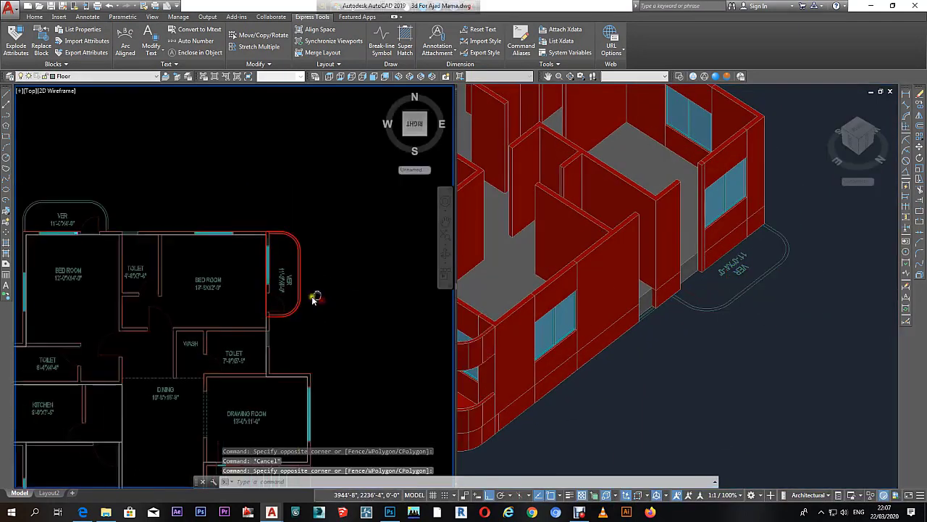
middle_click_drag(108, 270, 260, 282)
scroll(260, 282, "up", 5)
key("Escape")
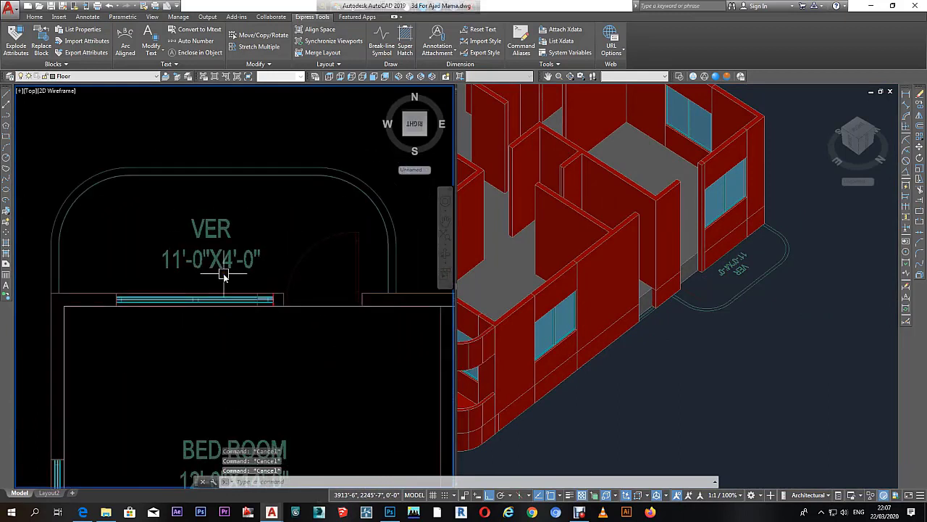
type("pl")
key("Return")
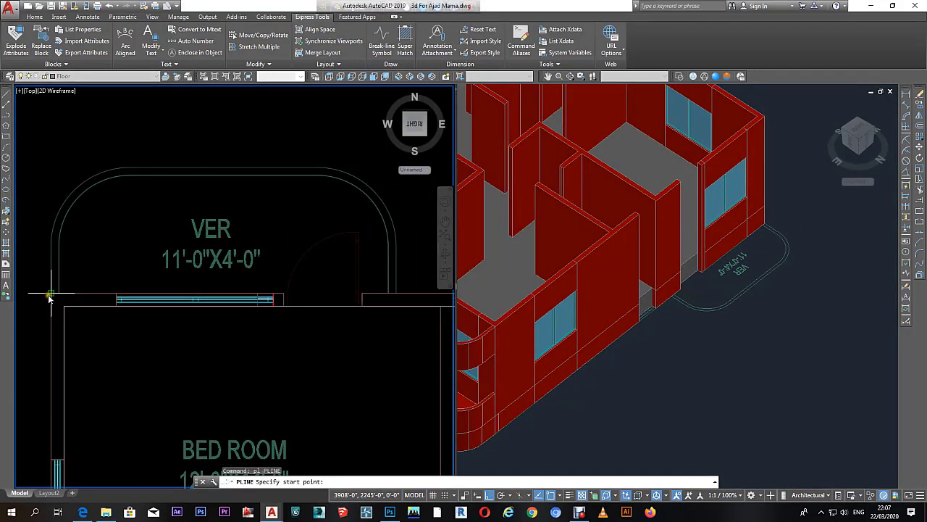
left_click(48, 292)
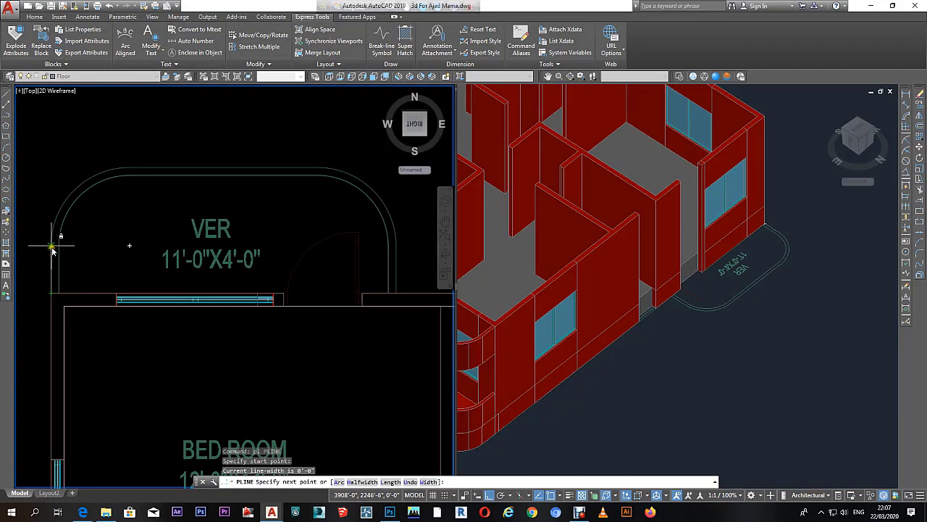
left_click(52, 246)
type("a")
key("Return")
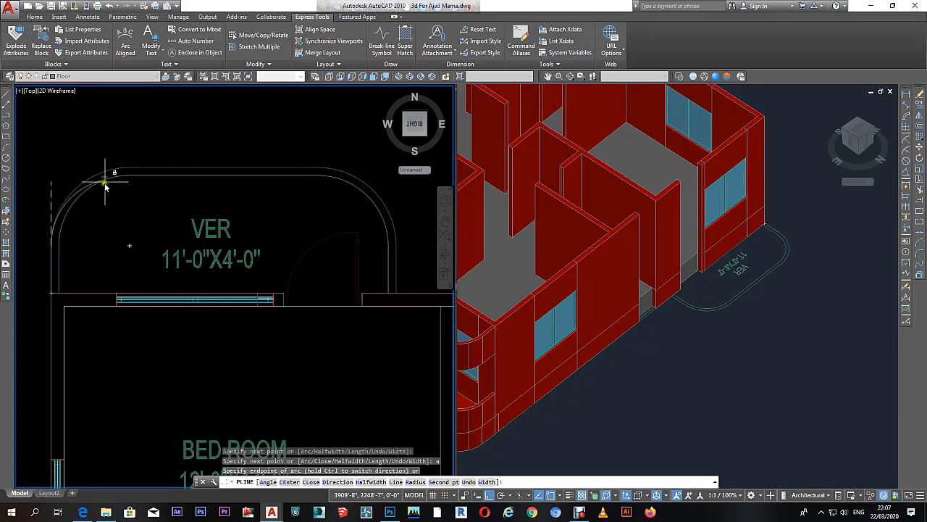
left_click(127, 171)
type("l")
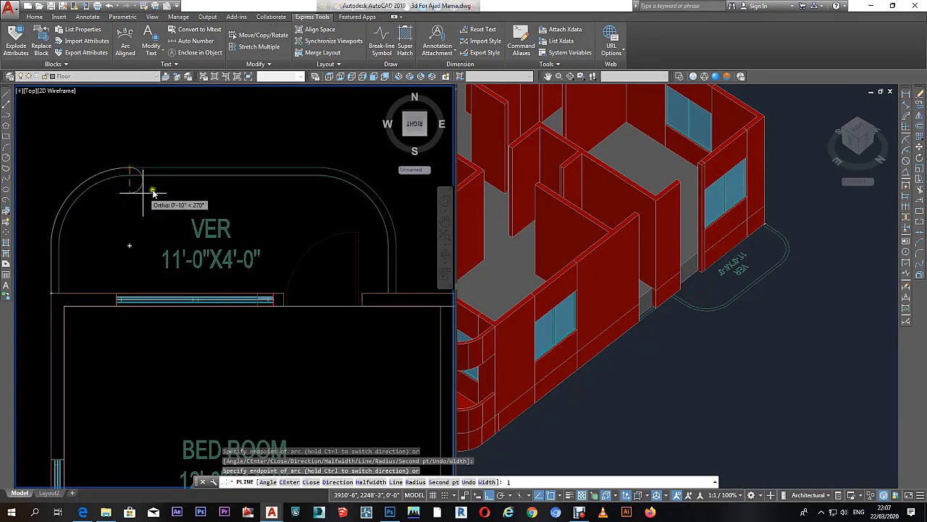
Step: Add the top-right arc, trace along the wall and door jamb, and close the veranda outline
key("Return")
middle_click_drag(392, 196, 345, 181)
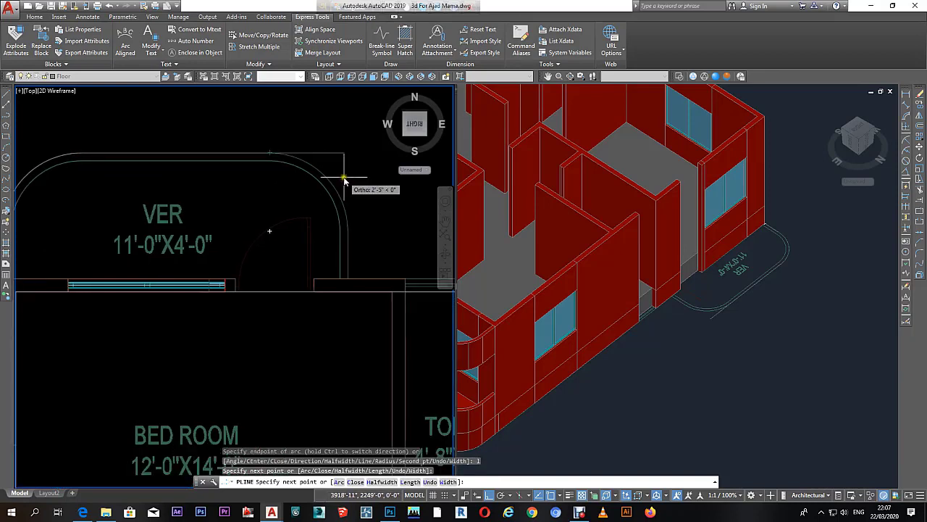
type("a")
key("Return")
left_click(349, 233)
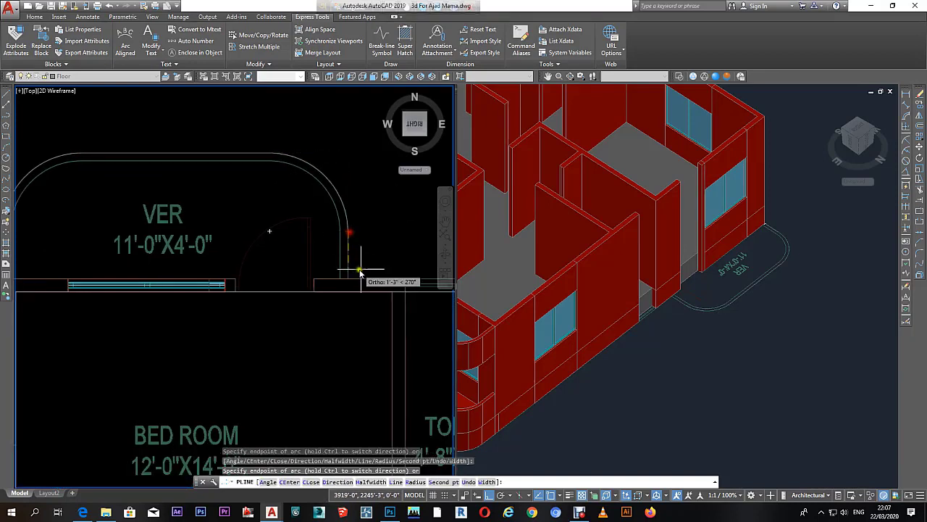
type("l")
key("Return")
scroll(348, 293, "up", 2)
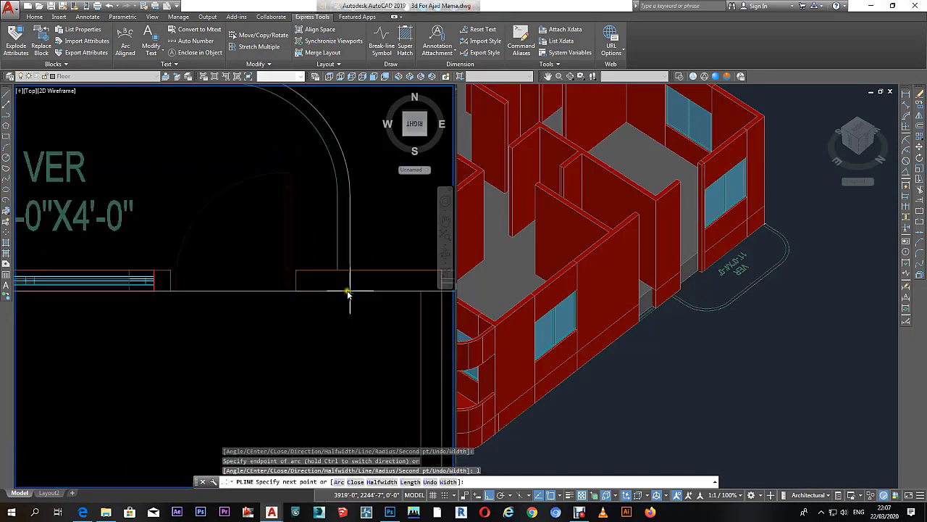
left_click(345, 271)
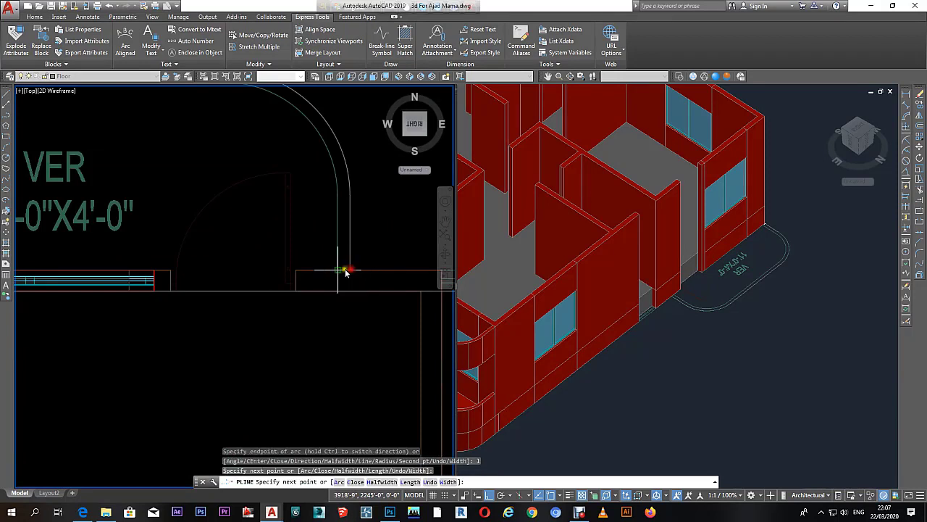
left_click(297, 271)
left_click(297, 289)
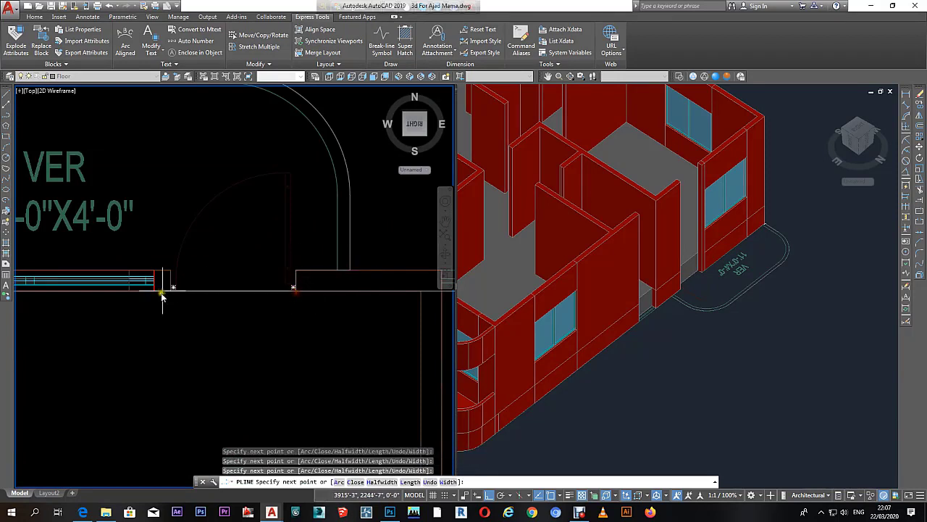
middle_click_drag(184, 275, 346, 281)
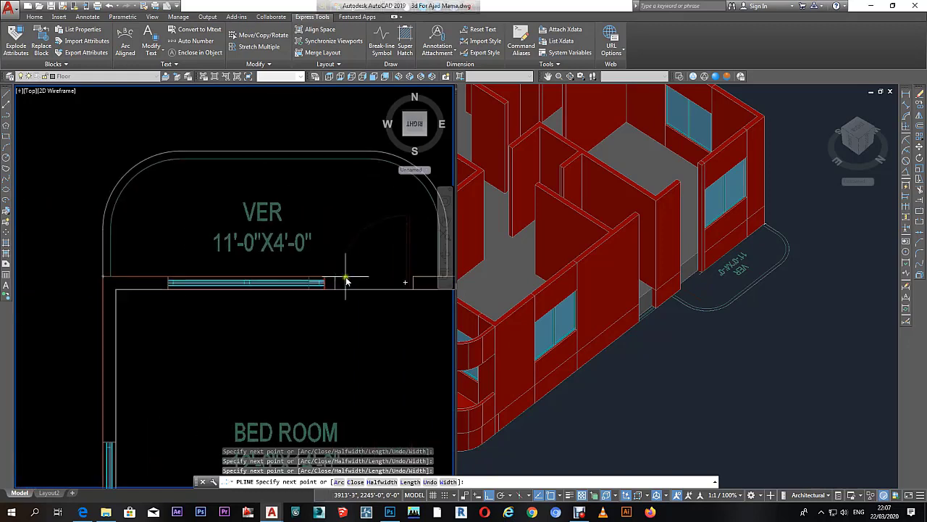
type("c")
key("Return")
Step: Extrude the rounded veranda polyline into a slab, picking its thickness on screen
key("Escape")
key("Escape")
left_click(154, 275)
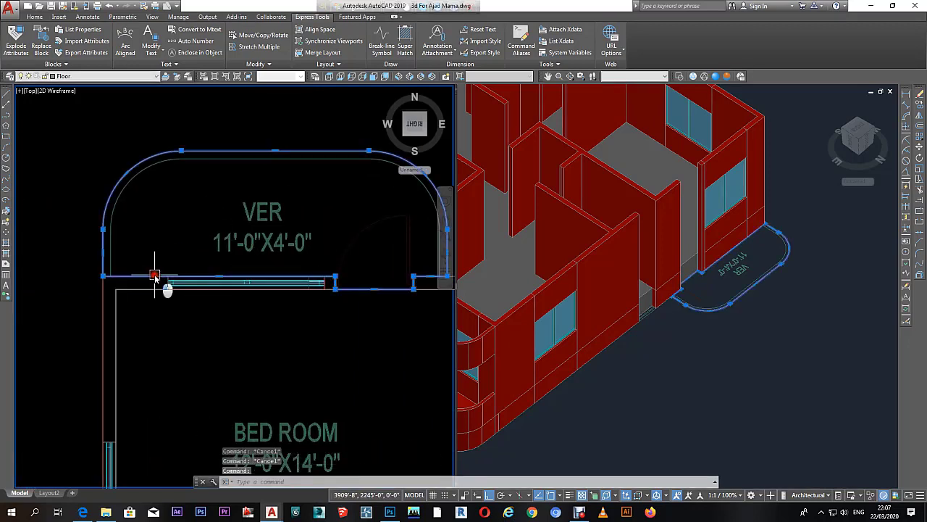
left_click(706, 355)
scroll(691, 337, "up", 3)
scroll(724, 275, "up", 1)
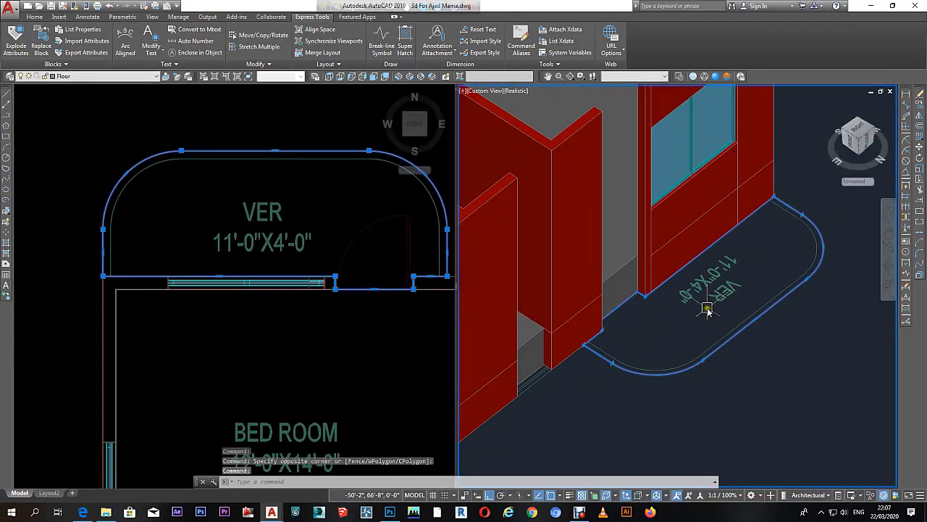
type("EXT")
key("Return")
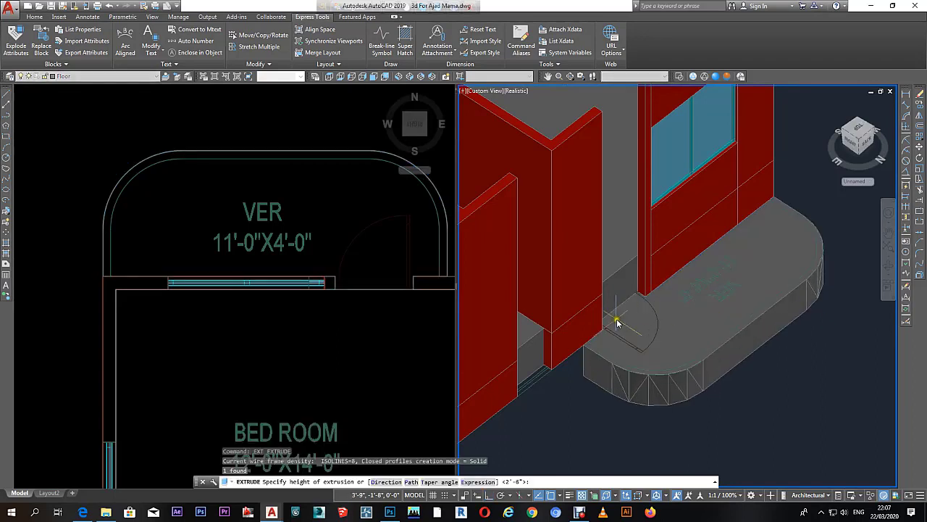
left_click(601, 297)
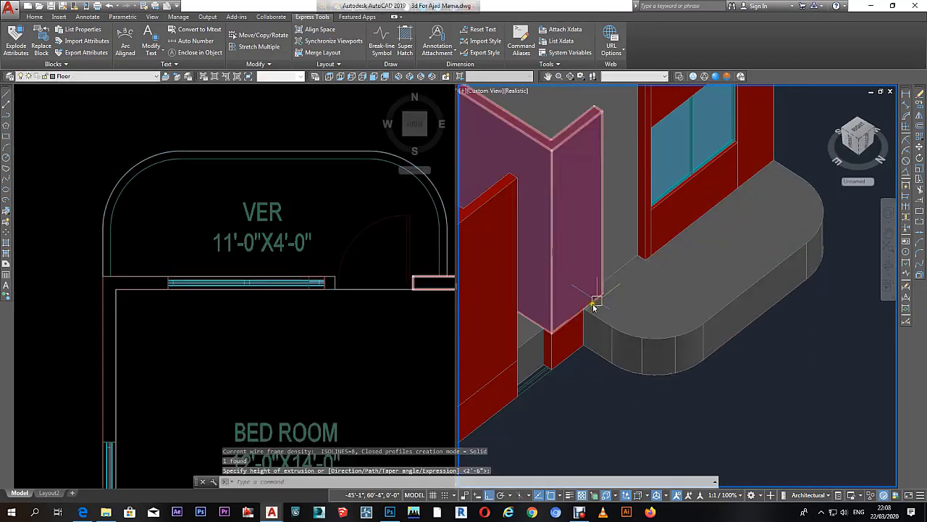
key("Escape")
key("Escape")
key("Escape")
left_click(336, 334)
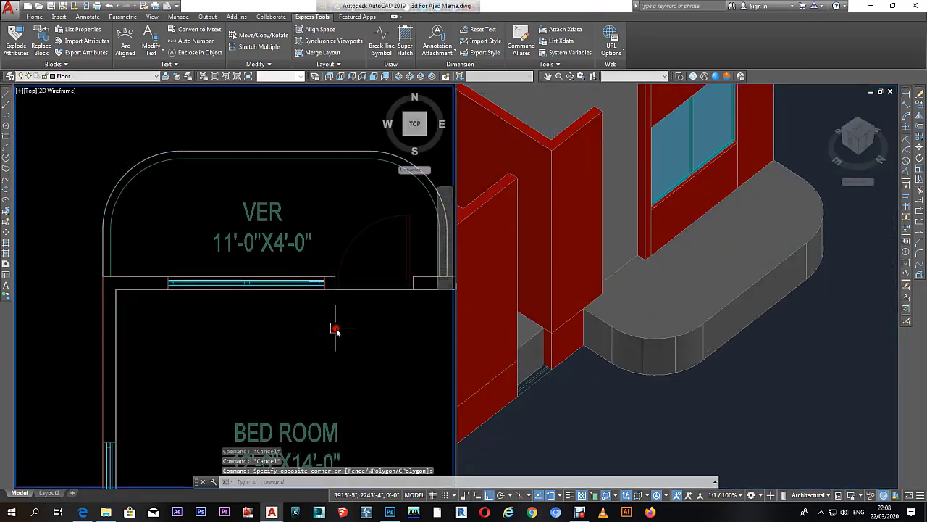
Step: Try a BOUNDARY pick inside the veranda area and dismiss the resulting error
key("Escape")
scroll(259, 325, "down", 2)
scroll(274, 316, "down", 1)
type("bo")
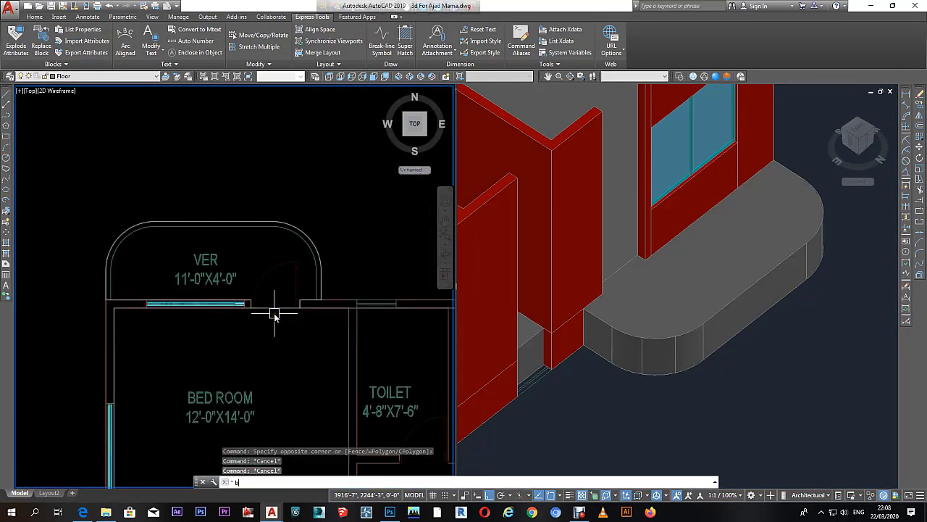
key("Return")
left_click(408, 205)
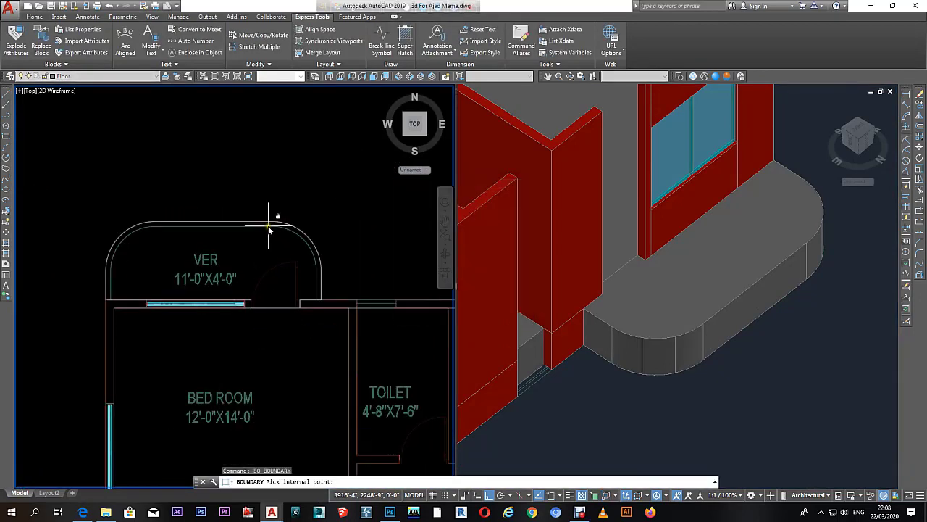
left_click(268, 227)
left_click(516, 260)
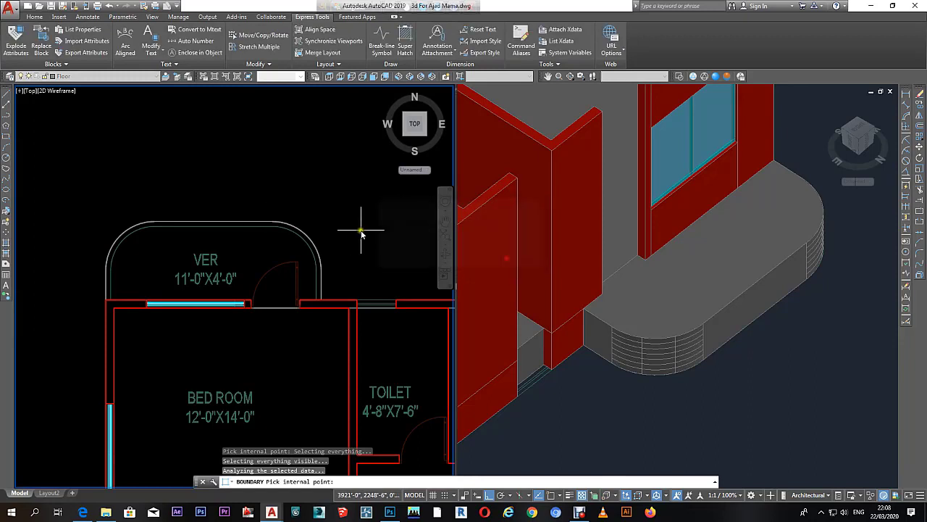
key("Return")
Step: Select the veranda slab, VER outline and curved outline lines to inspect them
left_click(307, 232)
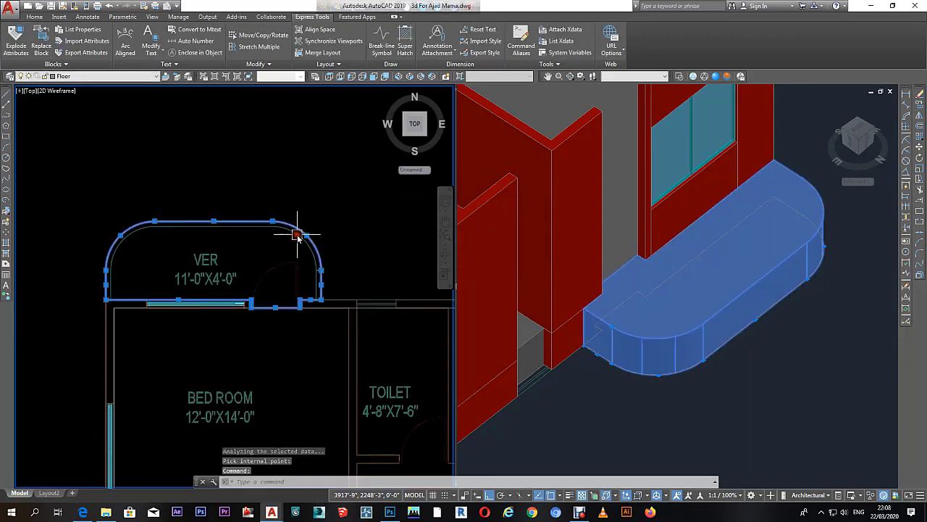
key("Escape")
left_click(285, 223)
key("Escape")
key("Escape")
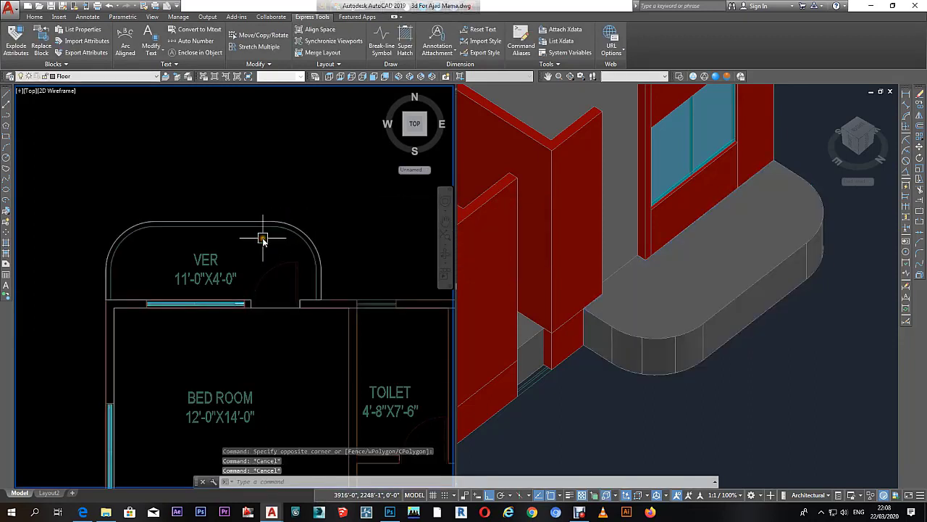
scroll(266, 245, "up", 3)
left_click(249, 229)
scroll(247, 253, "down", 1)
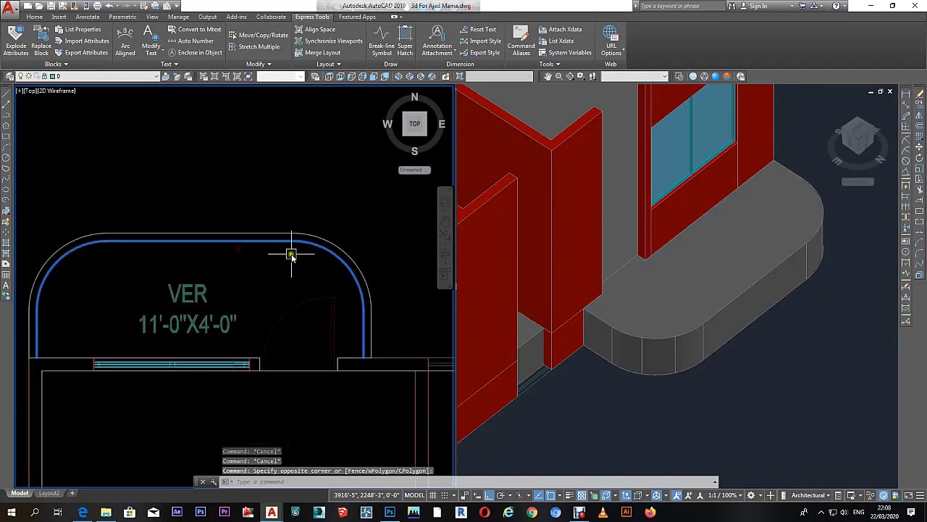
Step: Start and cancel an erase and a polyline on the veranda outline
type("e")
key("Return")
key("Escape")
key("Escape")
type("pl")
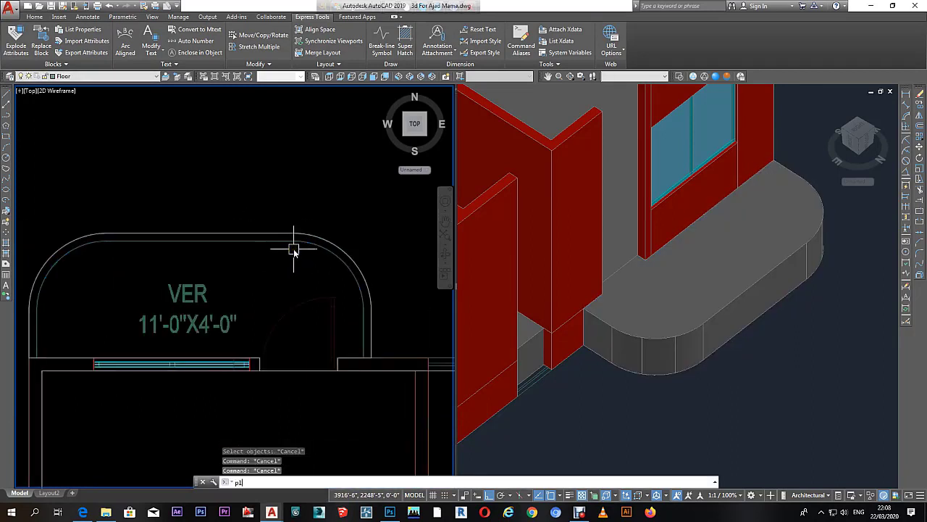
key("Return")
scroll(376, 373, "up", 2)
scroll(367, 351, "down", 2)
key("Escape")
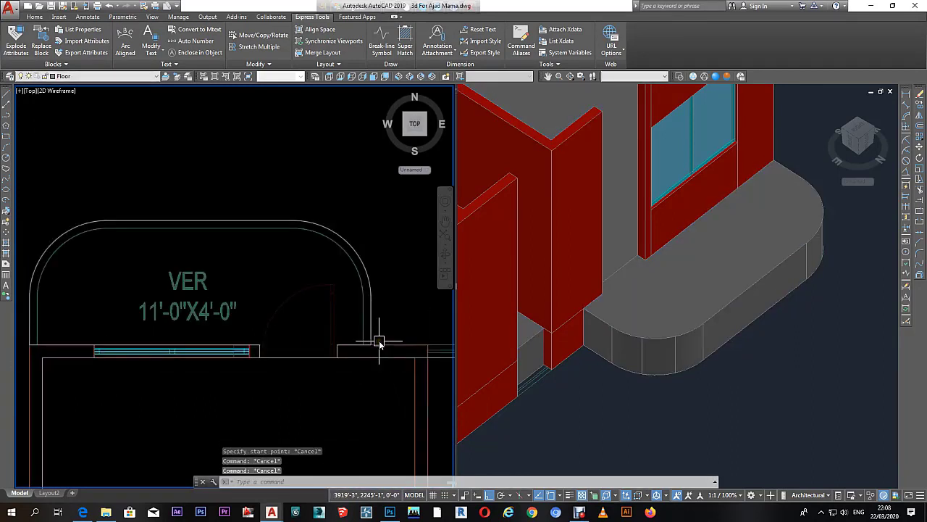
left_click(379, 341)
key("Escape")
key("Escape")
Step: Trace the parapet band with BOUNDARY and show the new polyline's properties
type("bo")
key("Return")
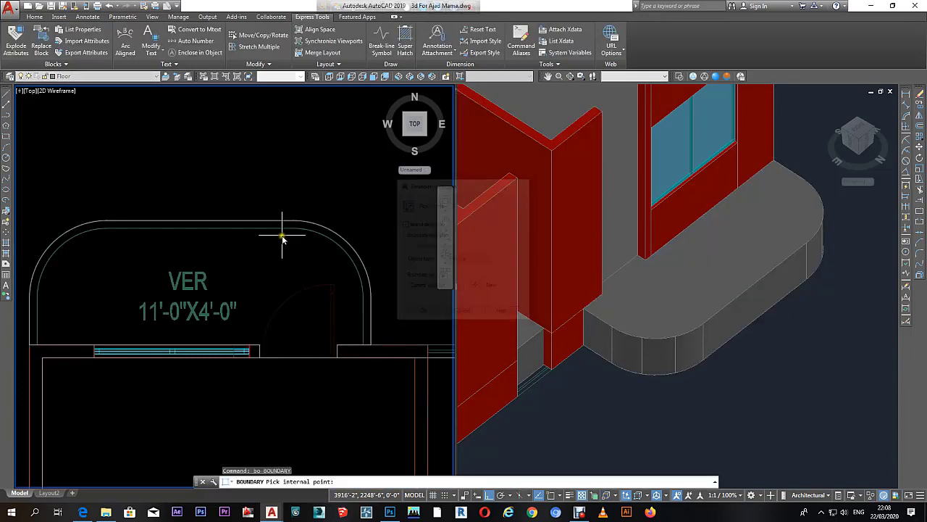
left_click(282, 229)
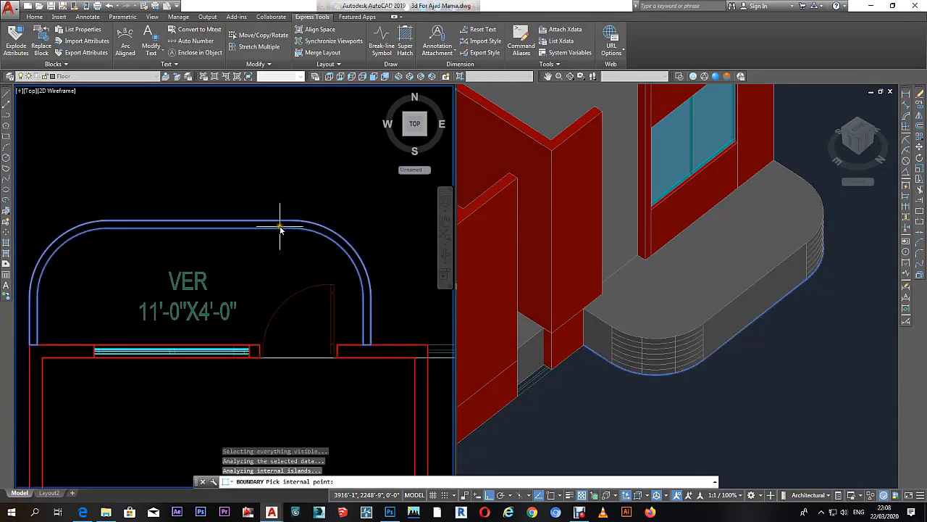
key("Return")
left_click(273, 228)
left_click(747, 379)
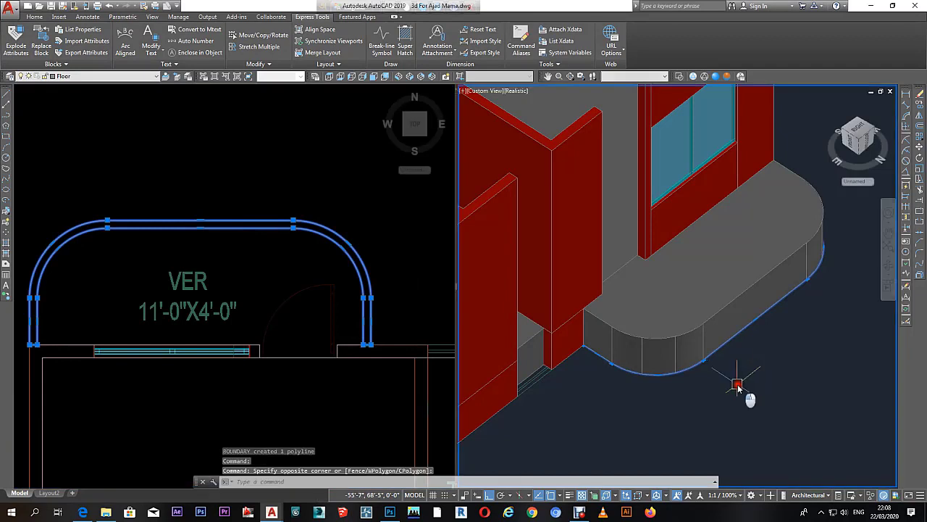
key("ctrl+1")
Step: Extrude the veranda boundary polyline (EXT) into a 24-inch-high curved parapet solid
left_click(443, 292)
type("2'")
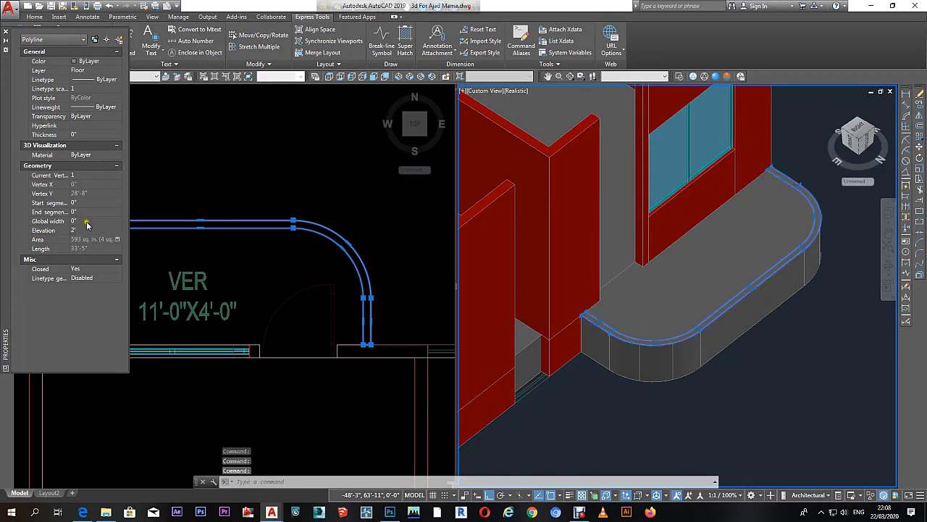
left_click(765, 399)
middle_click_drag(756, 413, 616, 435)
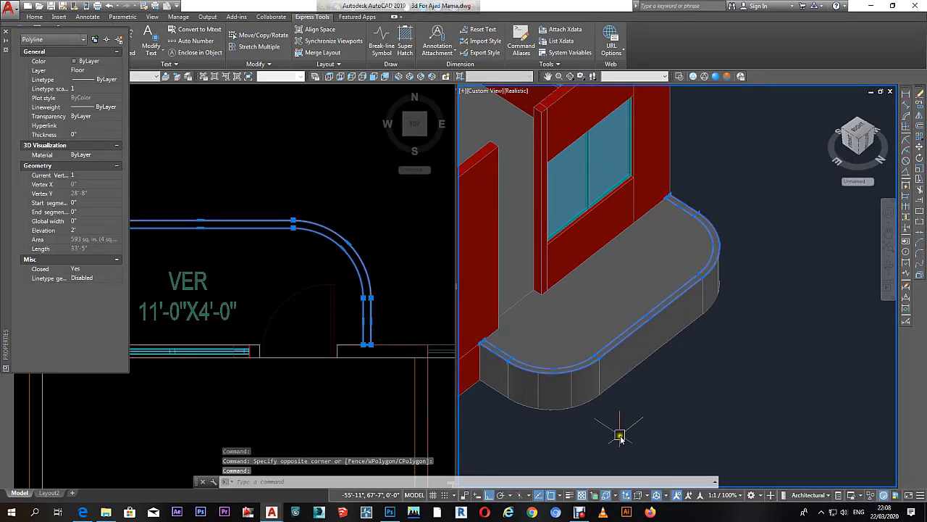
type("ext")
key("Return")
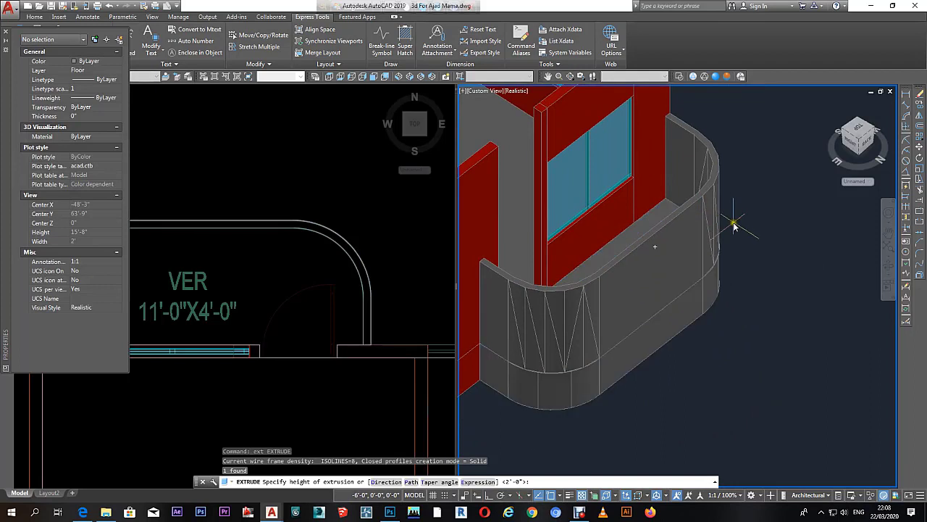
key("Return")
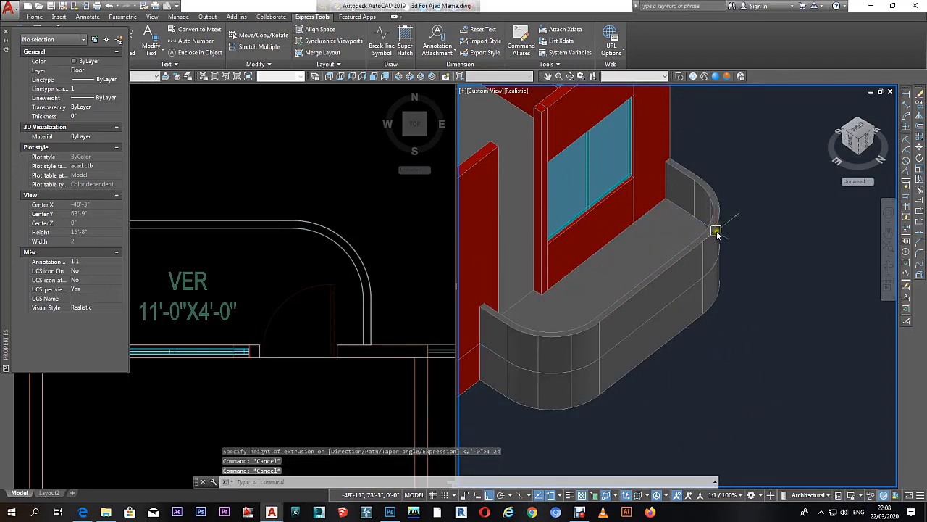
Step: Raise the parapet solid's height to 30 inches (2'-6")
left_click(715, 229)
type("c")
key("Return")
left_click(771, 243)
key("Escape")
key("Escape")
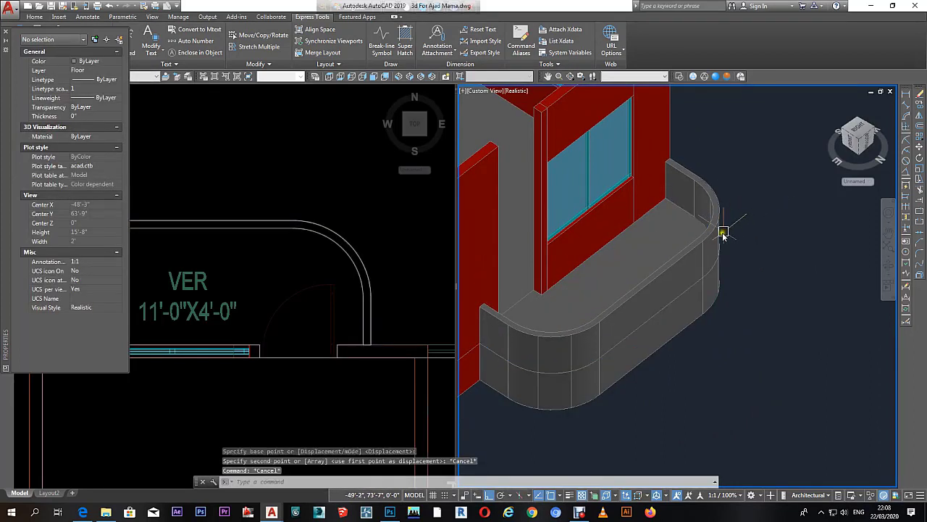
left_click(709, 241)
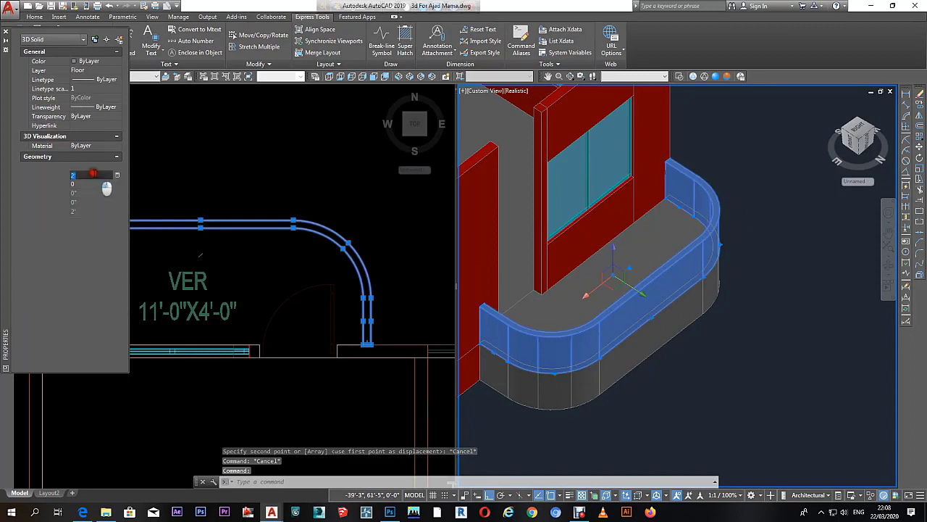
key("Return")
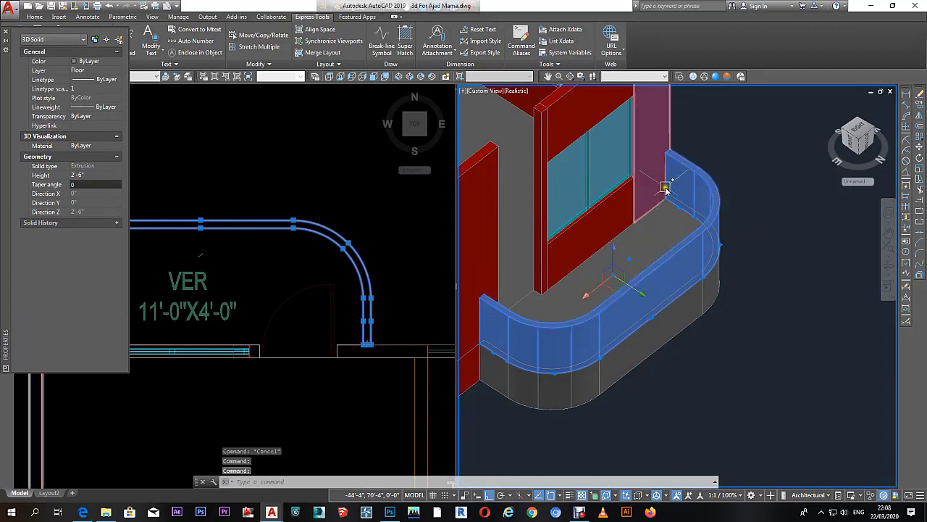
type("c")
key("Return")
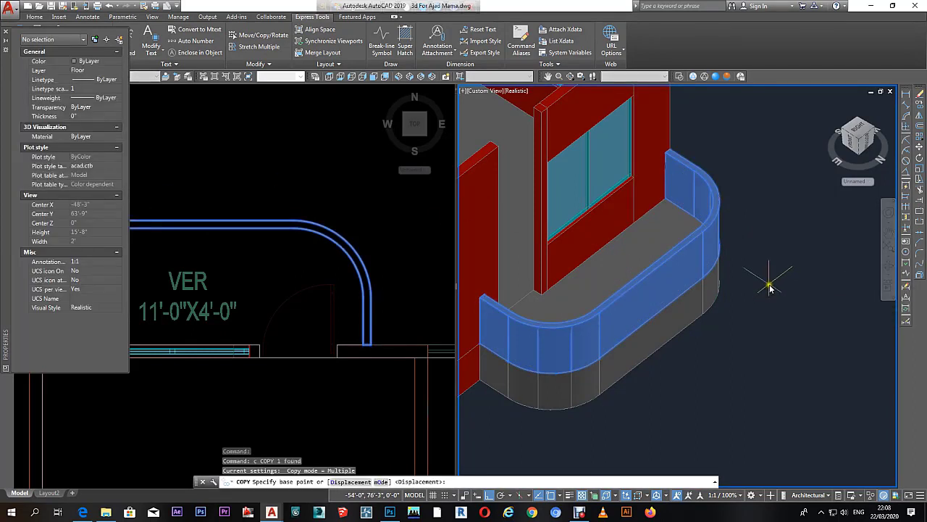
Step: Copy the parapet solid 7' straight up to the upper window level
left_click(770, 285)
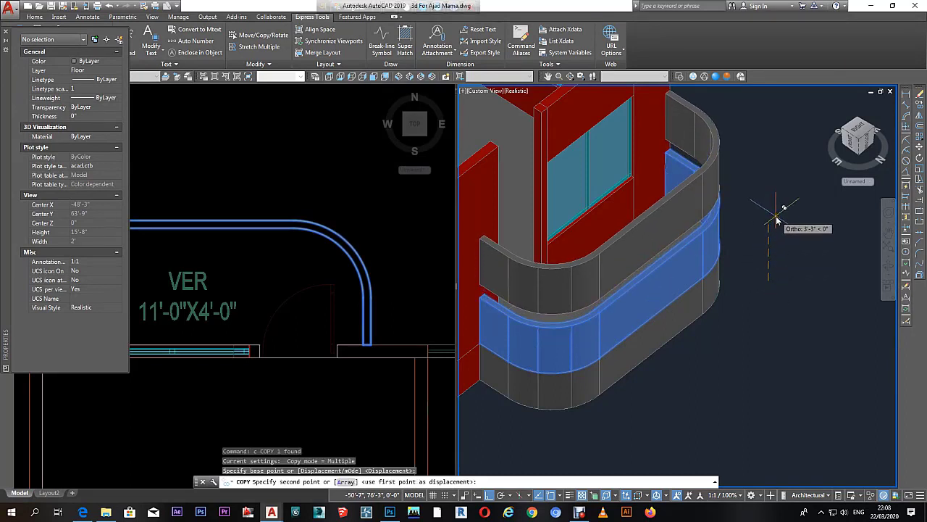
type("7'")
key("Return")
right_click(774, 219)
key("Escape")
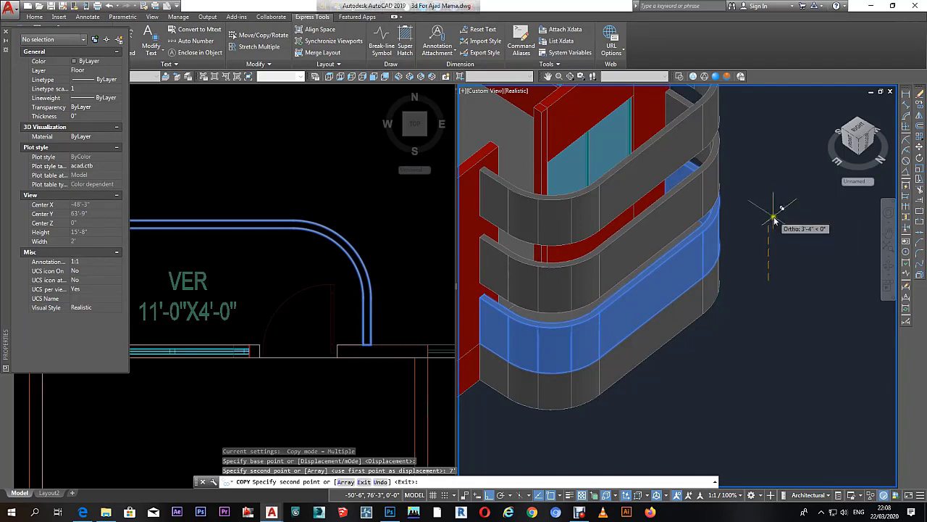
key("Escape")
scroll(723, 227, "up", 2)
scroll(740, 260, "up", 2)
Step: Set the upper parapet copy's height to 36 inches (3')
left_click(732, 260)
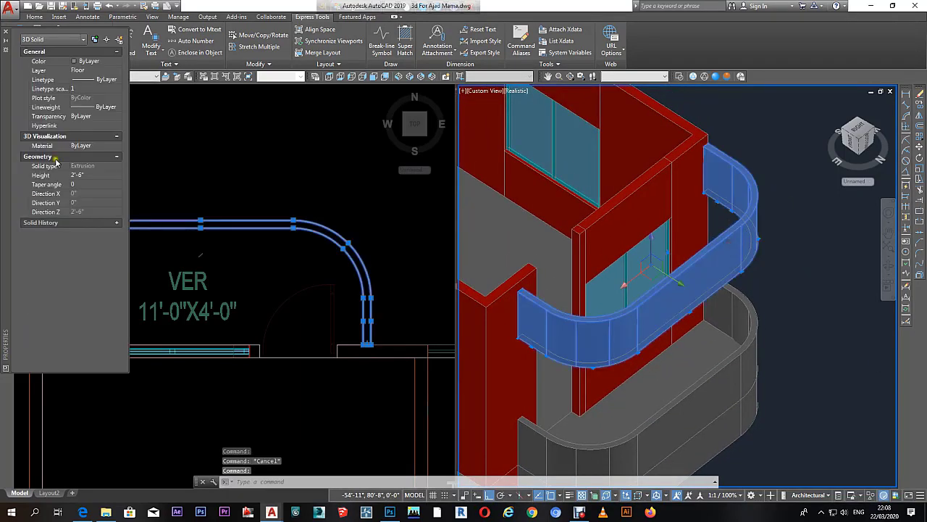
key("Tab")
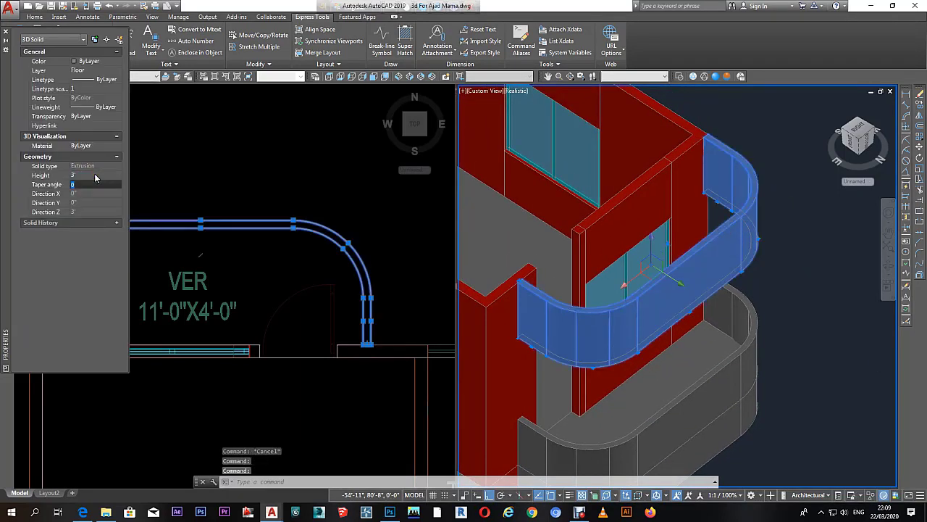
left_click(5, 35)
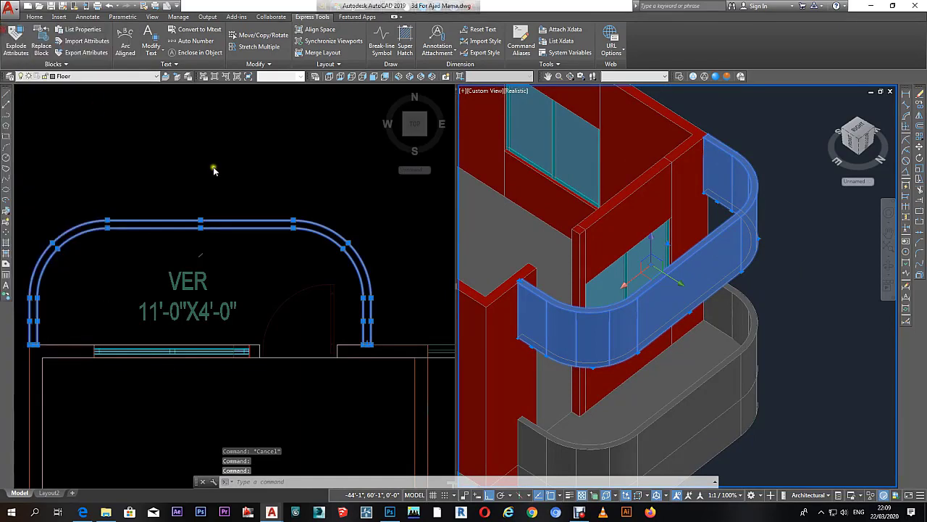
key("Escape")
key("Escape")
left_click(227, 164)
left_click(850, 313)
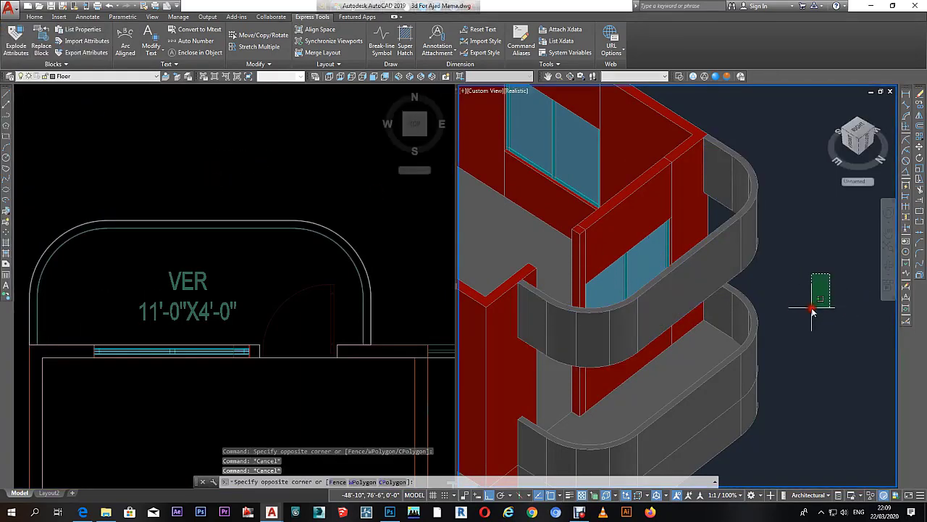
mouse_move(817, 311)
middle_mouse_down("shift")
mouse_move(678, 293)
mouse_move(725, 283)
mouse_move(714, 286)
middle_mouse_up("shift")
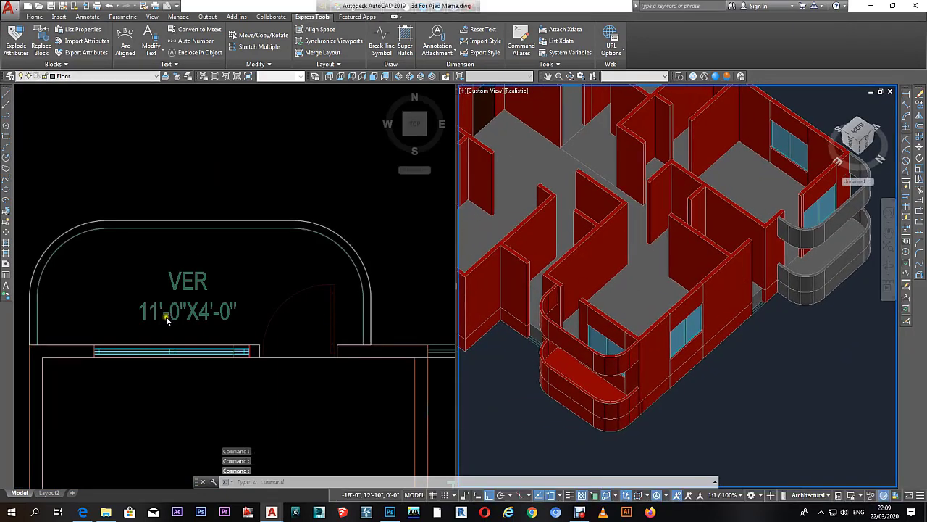
Step: Bring the bedroom and veranda into view in plan and select the window at the wall opening
left_click(248, 282)
scroll(280, 244, "down", 3)
scroll(306, 311, "down", 2)
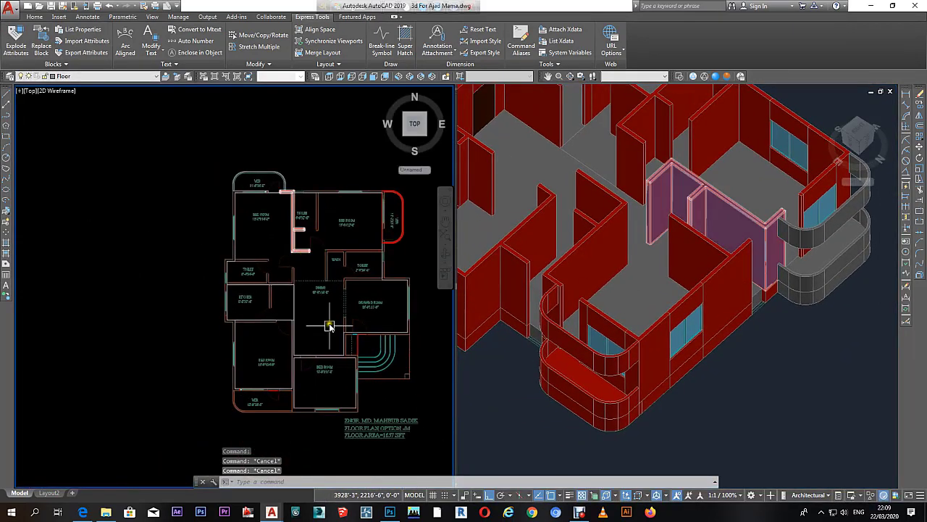
scroll(329, 337, "up", 6)
middle_click_drag(330, 336, 338, 246)
scroll(197, 418, "up", 4)
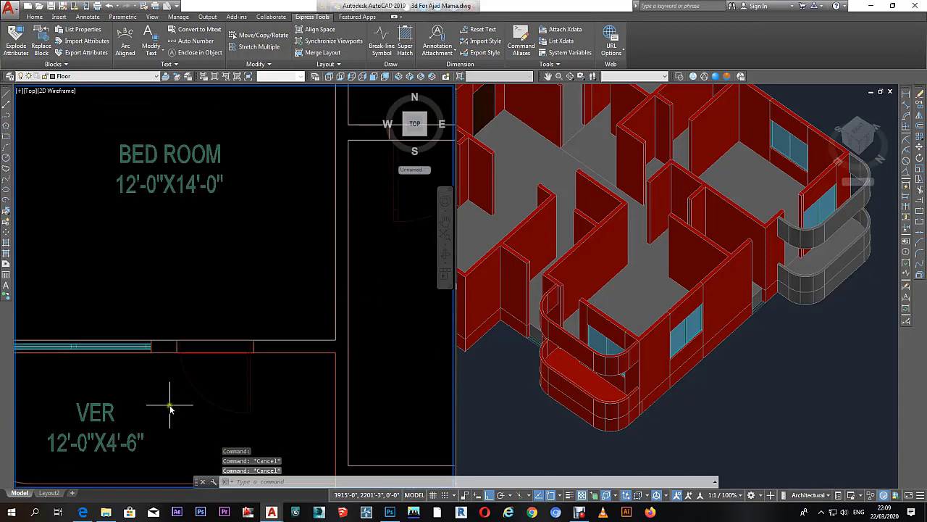
left_click(216, 346)
left_click(269, 319)
Step: Start copying the selected window from a base point, then cancel the copy
left_click(750, 355)
scroll(732, 360, "down", 4)
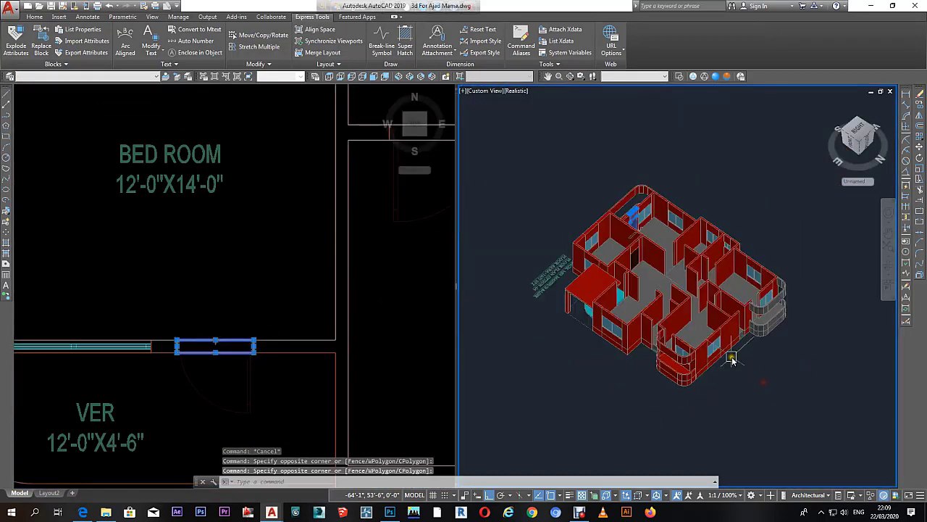
scroll(657, 231, "up", 2)
scroll(642, 207, "up", 2)
scroll(630, 207, "up", 1)
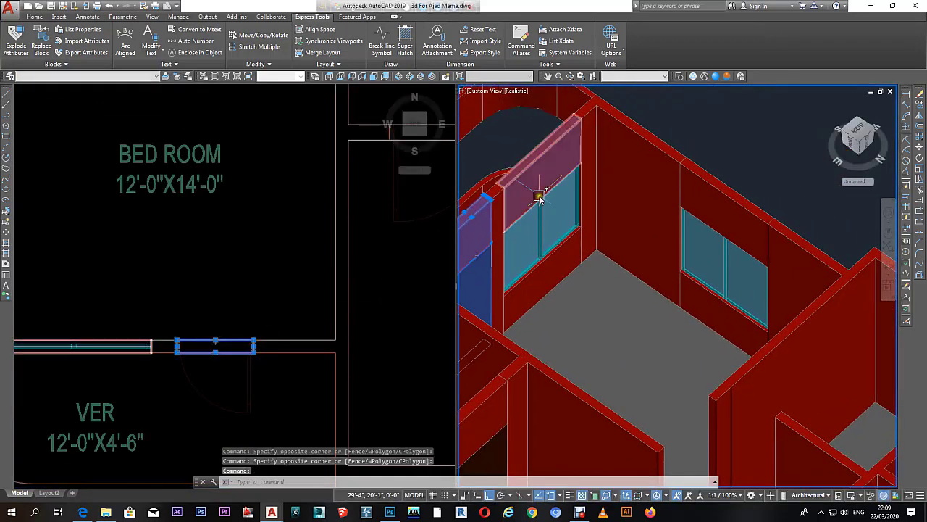
scroll(539, 200, "up", 1)
scroll(572, 226, "down", 1)
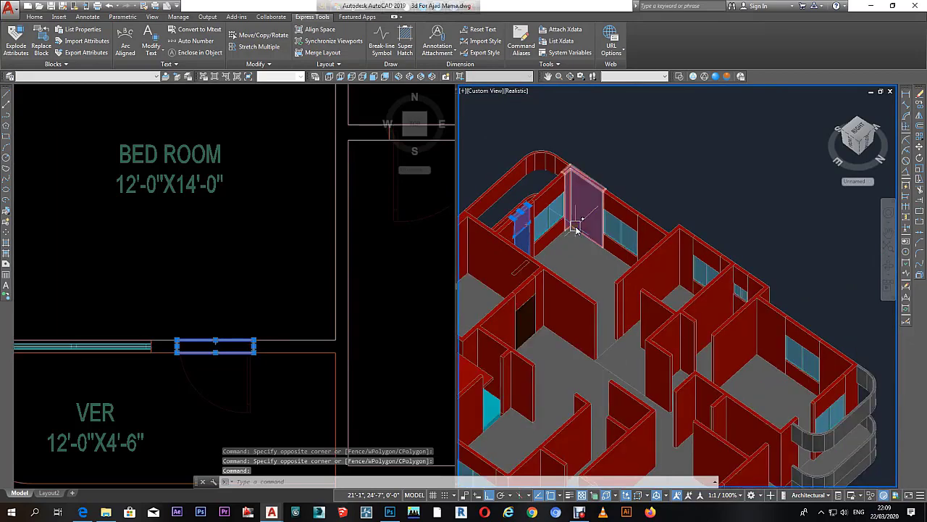
type("c")
key("Return")
scroll(529, 208, "up", 3)
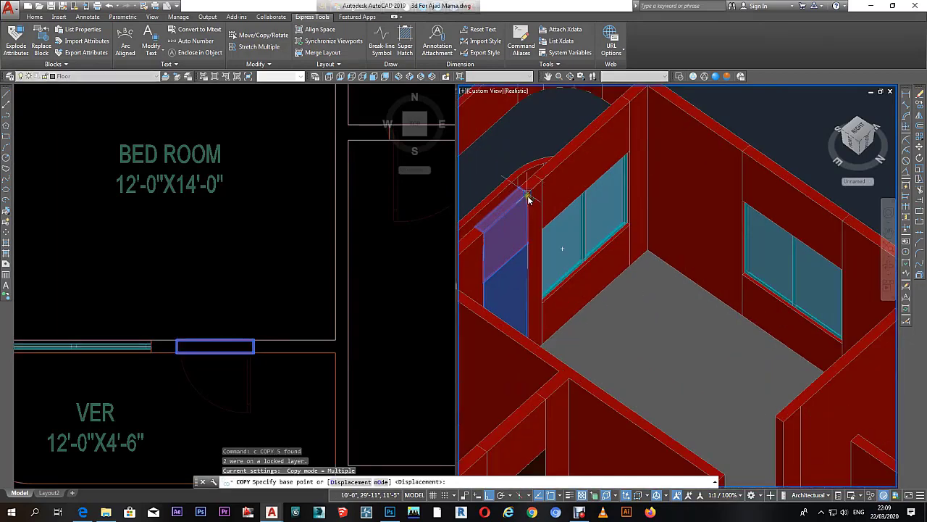
left_click(529, 200)
scroll(529, 200, "down", 2)
scroll(703, 355, "up", 1)
scroll(693, 349, "up", 1)
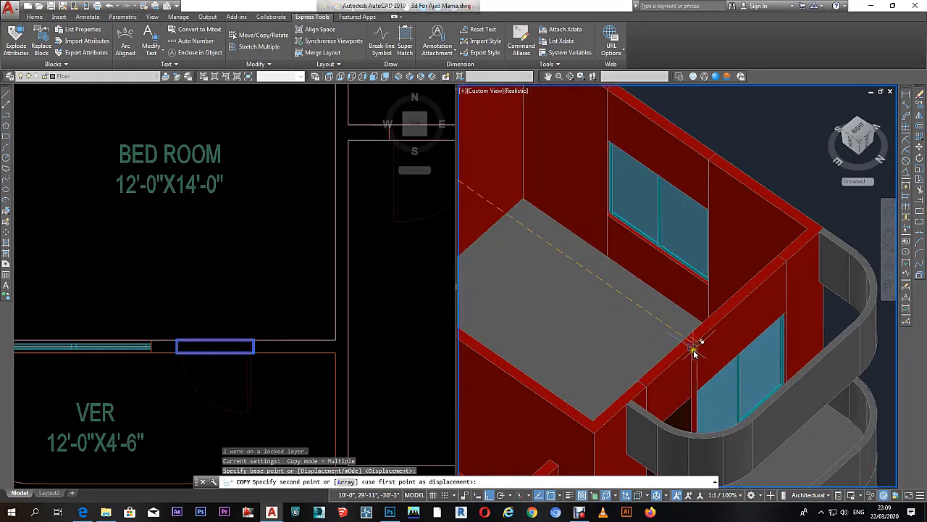
scroll(694, 349, "up", 2)
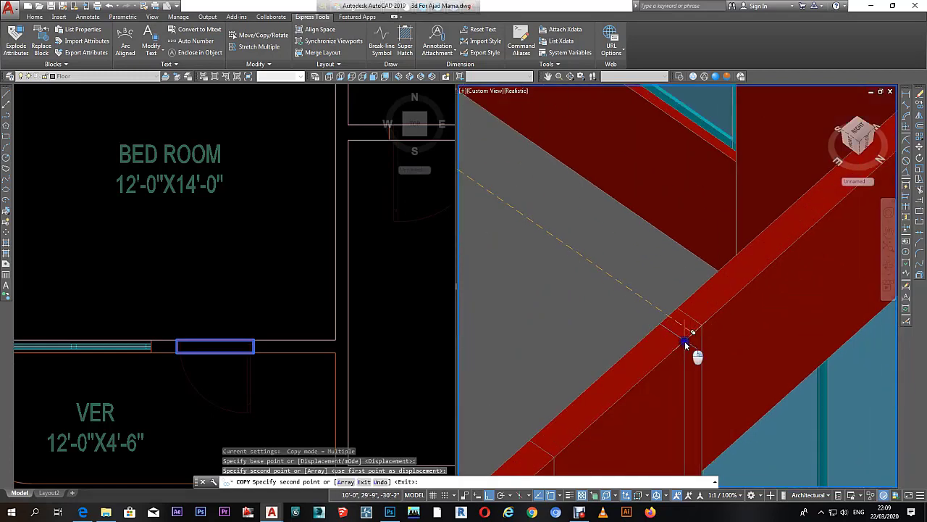
key("Escape")
key("Escape")
key("Escape")
Step: Clear the selection and orbit the 3D view to face the curved balcony
middle_click_drag(684, 340, 572, 370, "shift")
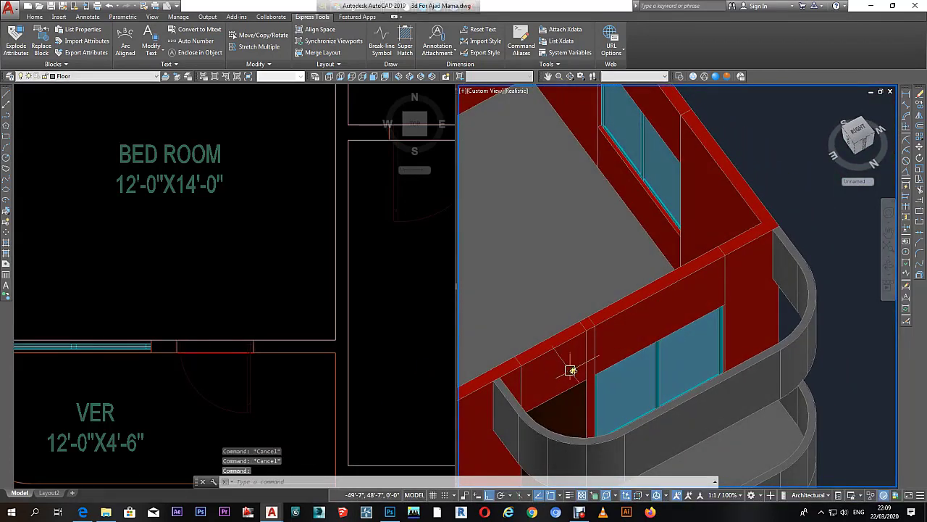
scroll(555, 369, "up", 3)
key("Escape")
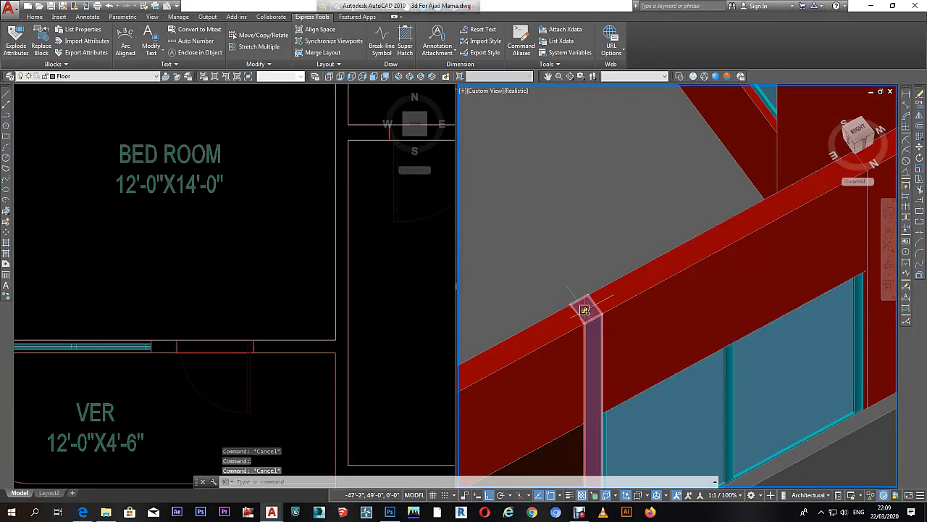
key("Escape")
scroll(668, 298, "down", 5)
mouse_move(676, 316)
middle_mouse_down("shift")
mouse_move(704, 283)
mouse_move(710, 304)
mouse_move(698, 315)
middle_mouse_up("shift")
Step: Match a red wall's properties onto both curved parapets and the lower balcony base
key("Return")
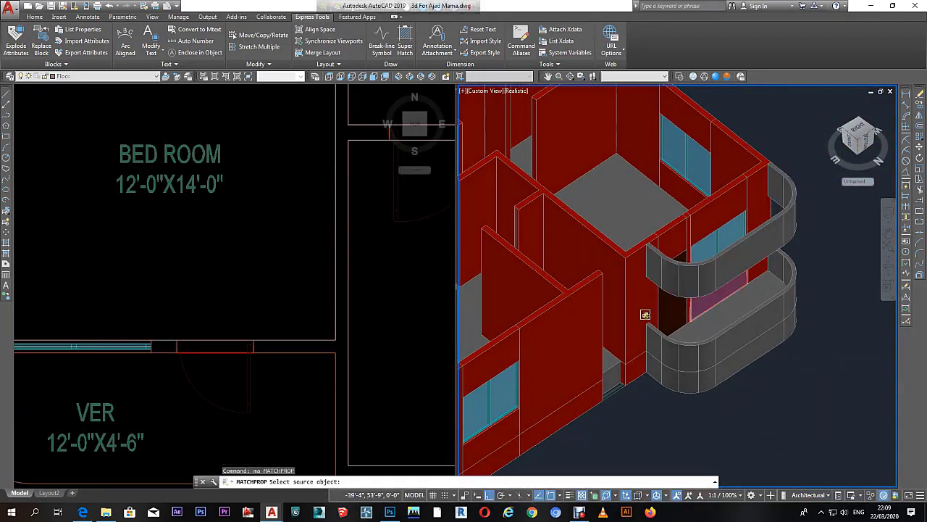
left_click(648, 315)
left_click(684, 267)
left_click(696, 352)
left_click(706, 363)
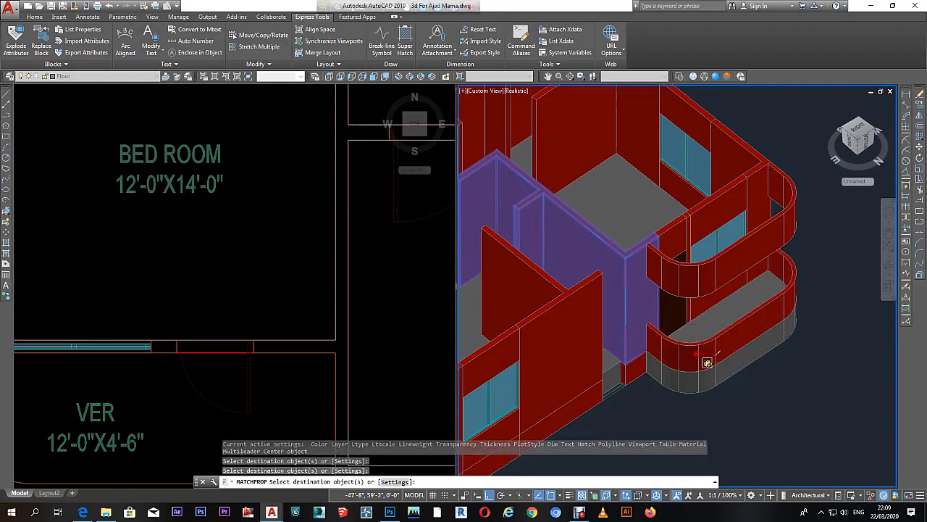
left_click(712, 375)
key("Escape")
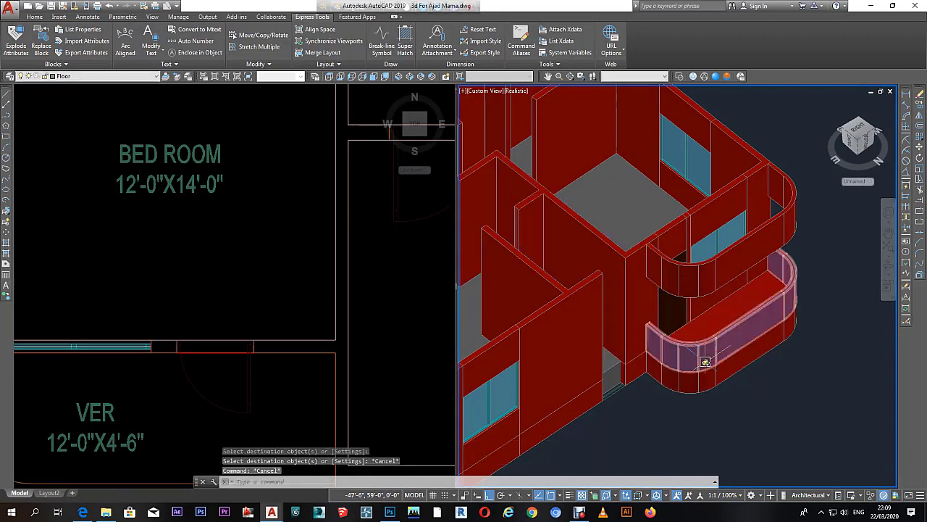
Step: Pan and orbit the 3D view to see the whole model from another side
scroll(713, 351, "down", 2)
mouse_move(725, 318)
middle_mouse_down()
mouse_move(715, 350)
mouse_move(622, 290)
mouse_move(736, 332)
middle_mouse_up()
scroll(595, 289, "up", 2)
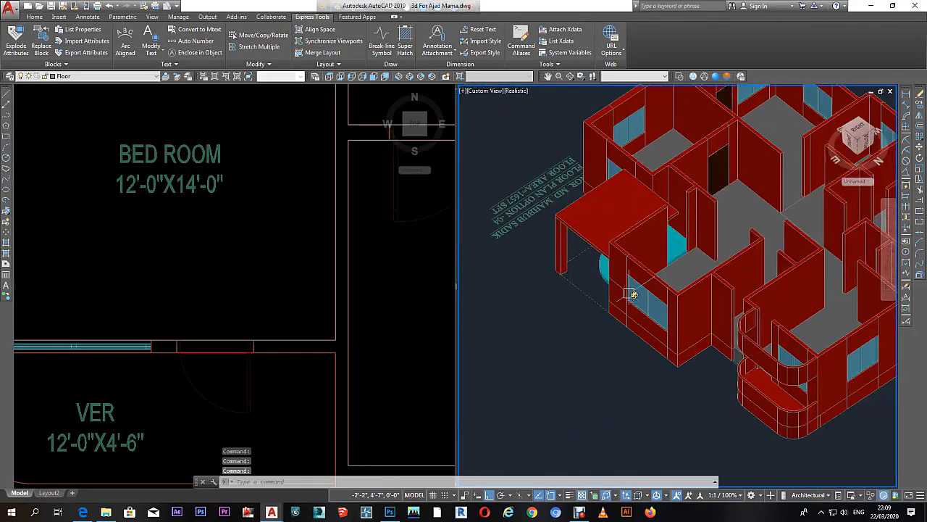
mouse_move(670, 292)
middle_mouse_down("shift")
mouse_move(700, 296)
mouse_move(673, 259)
mouse_move(703, 311)
middle_mouse_up("shift")
scroll(699, 295, "down", 2)
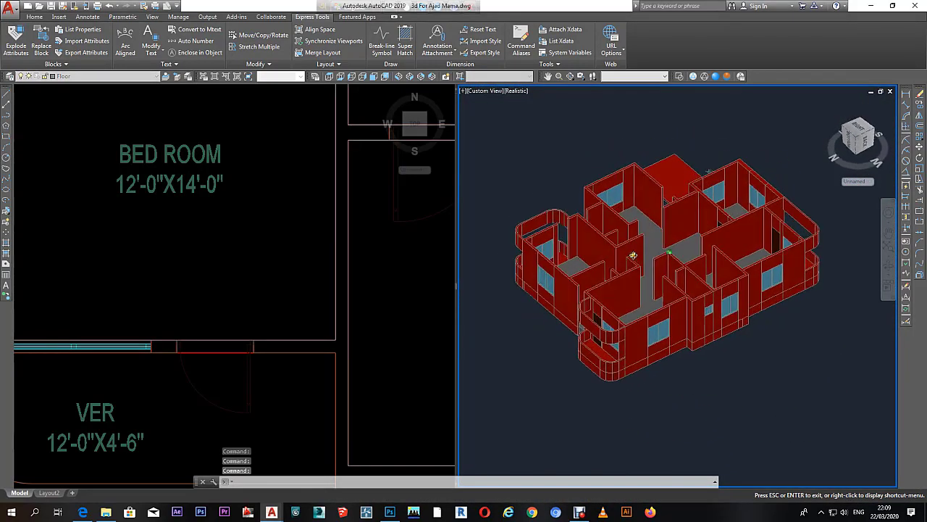
scroll(707, 328, "up", 5)
scroll(265, 300, "down", 3)
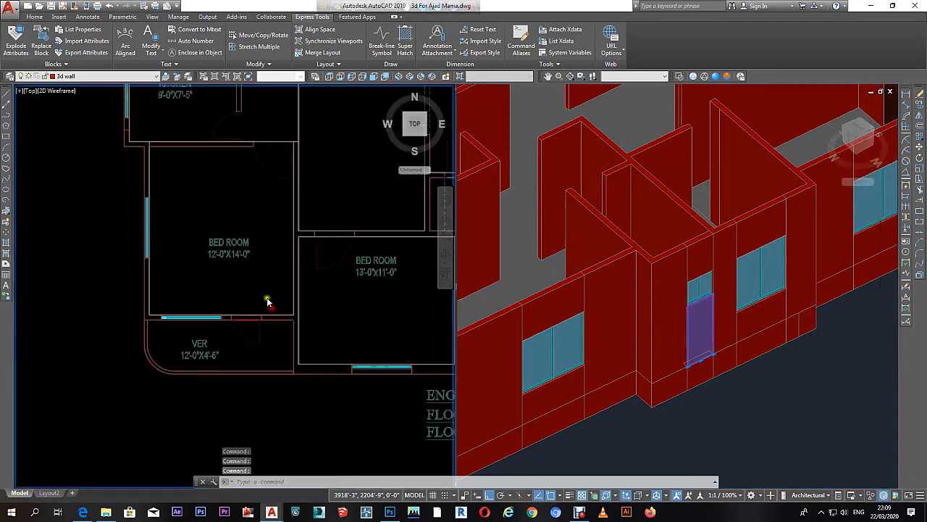
scroll(253, 253, "down", 3)
Step: Copy the toilet-wall window to a spot near the veranda wall
scroll(244, 238, "up", 4)
scroll(264, 288, "up", 3)
left_click(264, 289)
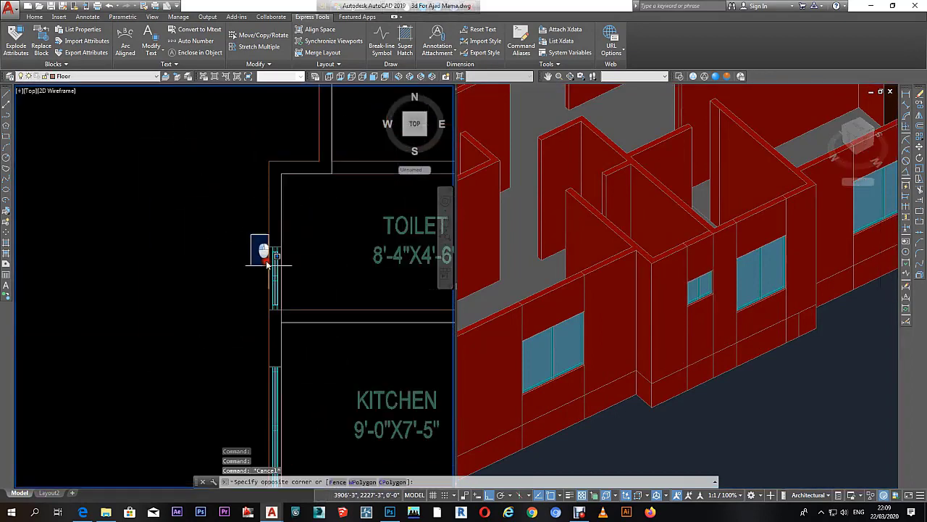
left_click(266, 264)
type("co")
key("Return")
scroll(298, 279, "down", 3)
scroll(298, 290, "up", 1)
left_click(300, 299)
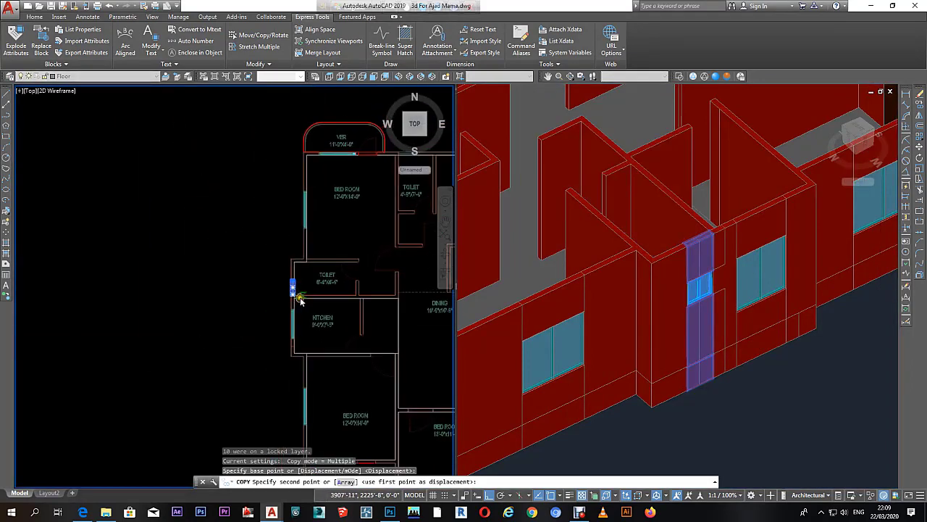
middle_click_drag(300, 299, 162, 321)
scroll(282, 351, "up", 4)
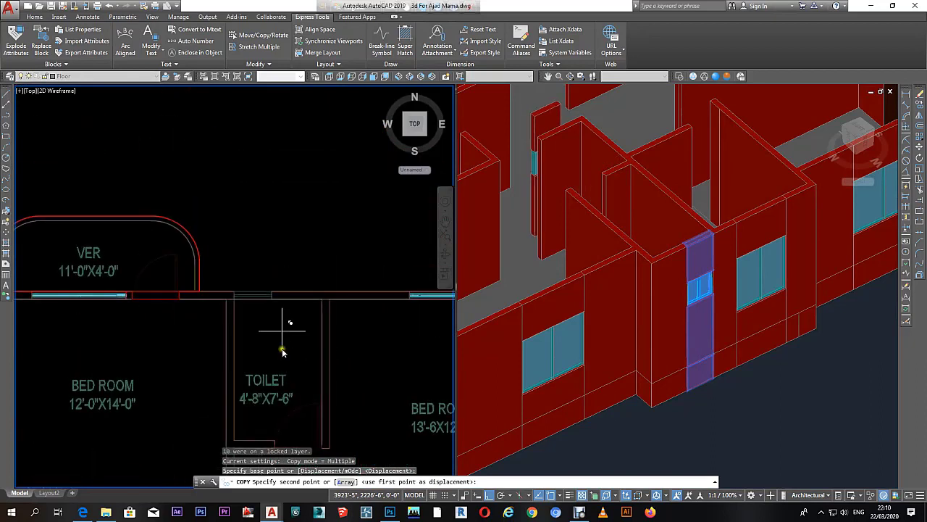
left_click(277, 246)
key("Escape")
Step: Rotate the copied window 270° so it lies horizontally
left_click(278, 269)
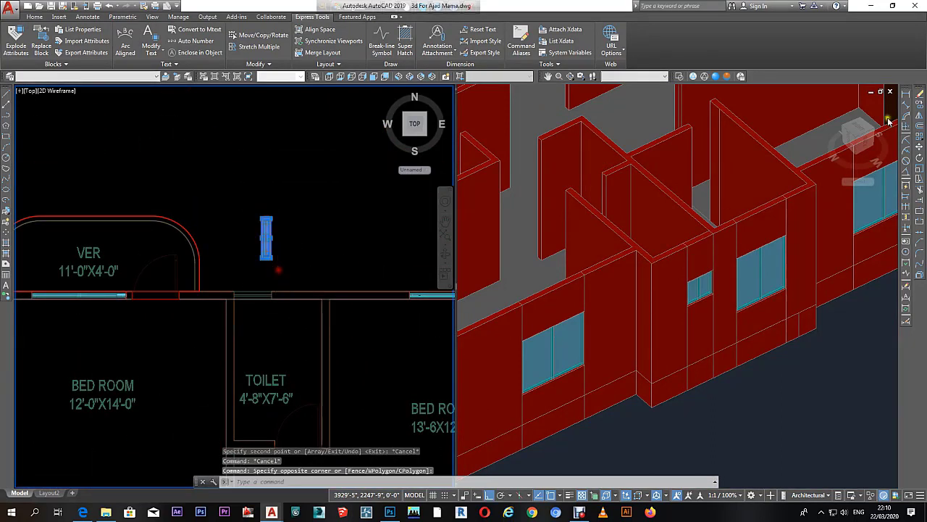
left_click(778, 193)
scroll(269, 234, "up", 3)
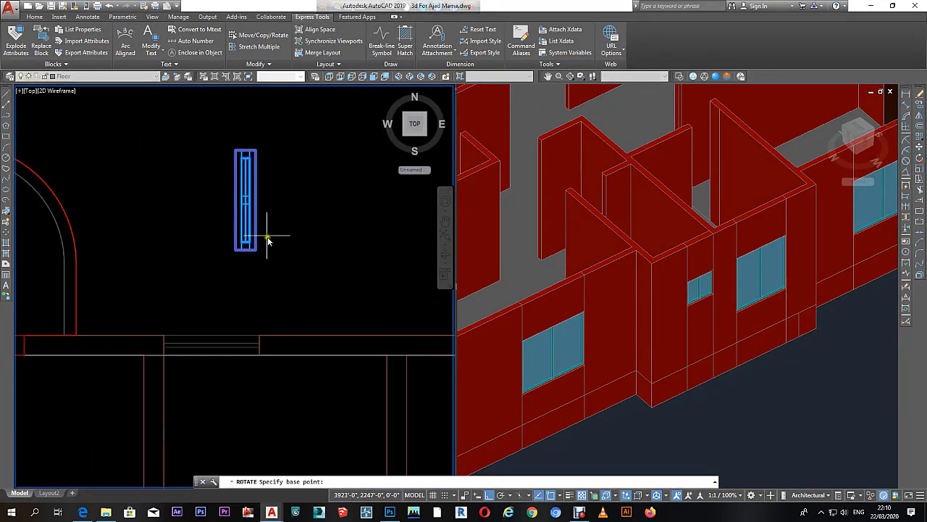
type("ro")
key("Return")
left_click(278, 196)
left_click(206, 215)
left_click(183, 216)
Step: Orbit the 3D view to inspect the rotated window
left_click(345, 263)
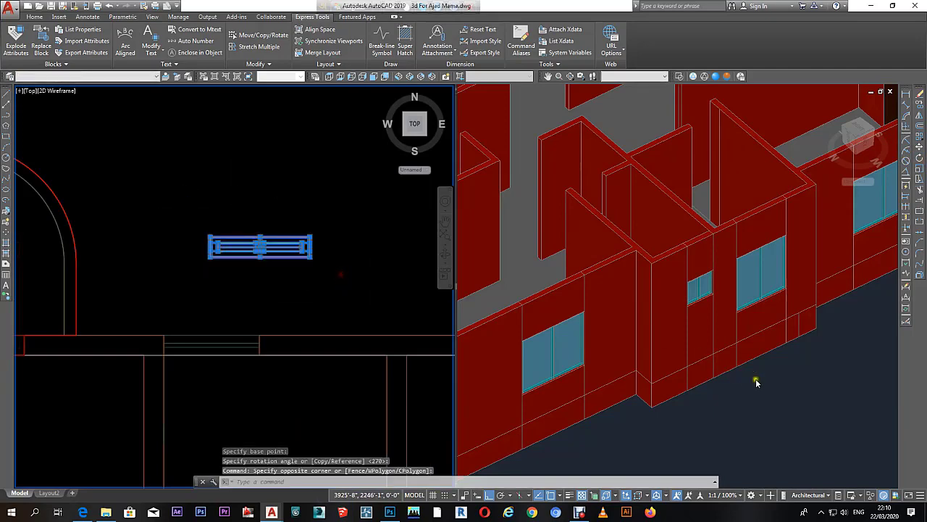
left_click(758, 379)
scroll(666, 352, "down", 3)
scroll(672, 350, "down", 2)
middle_click_drag(673, 350, 706, 360, "shift")
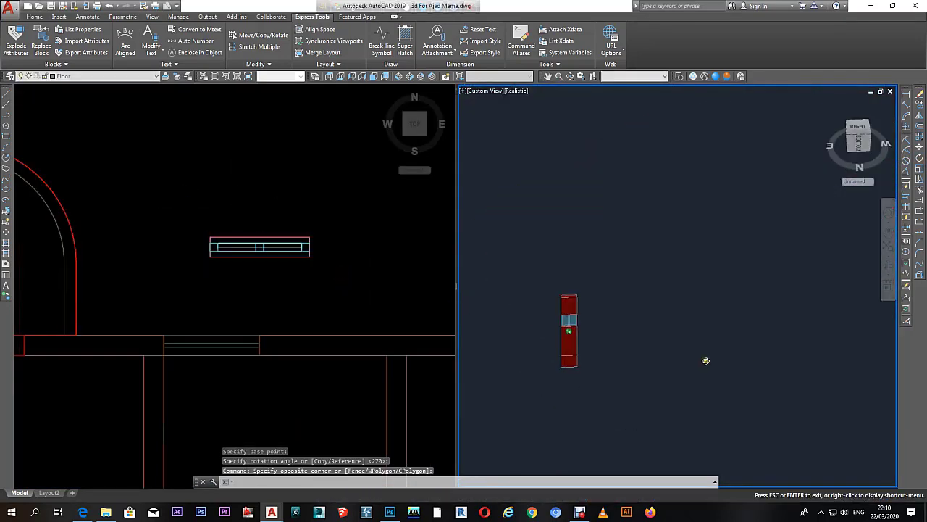
scroll(785, 352, "up", 3)
scroll(531, 329, "up", 3)
scroll(698, 334, "up", 2)
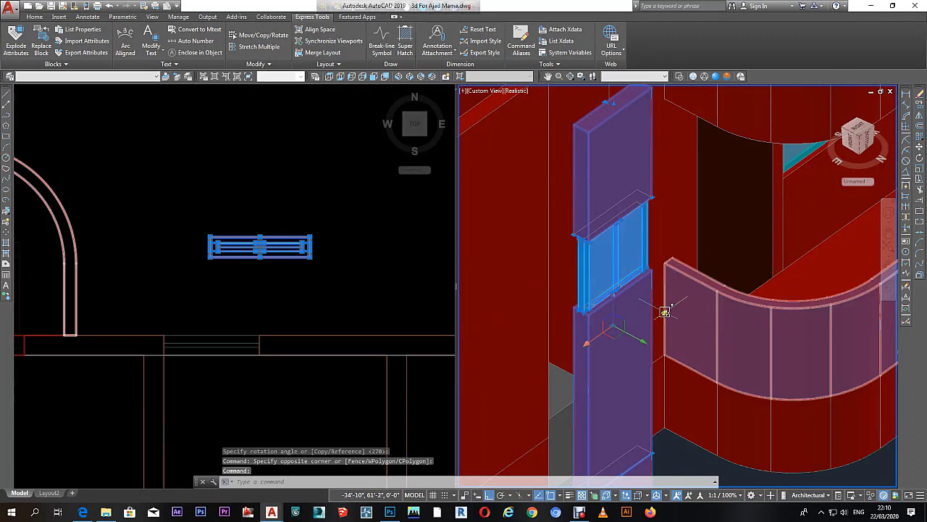
scroll(636, 296, "up", 2)
key("Escape")
Step: Mirror the window, erasing the original so only the mirrored copy remains
left_click(186, 282)
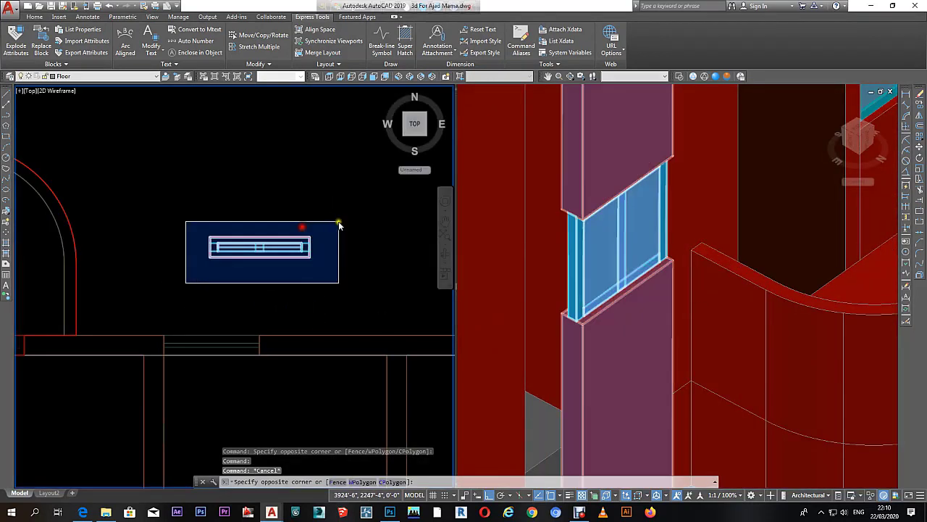
left_click(339, 226)
type("mi")
key("Return")
left_click(276, 285)
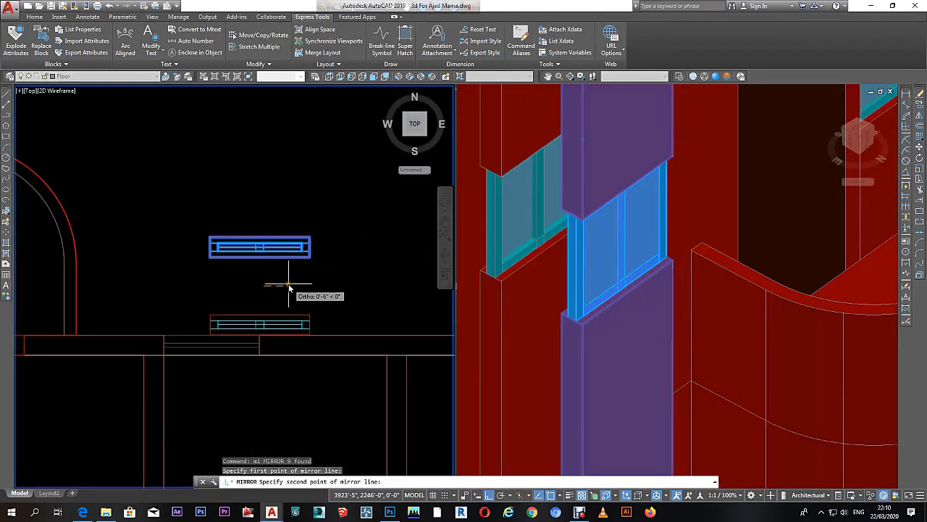
key("Return")
Step: Move the mirrored window into the wall between the bedroom and veranda
key("Return")
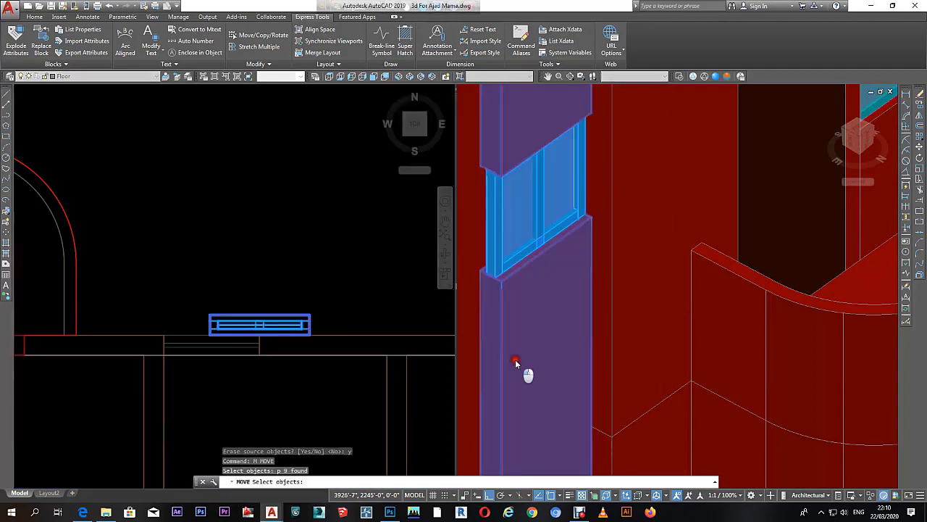
scroll(551, 362, "down", 3)
scroll(606, 327, "up", 3)
scroll(590, 298, "up", 3)
key("Return")
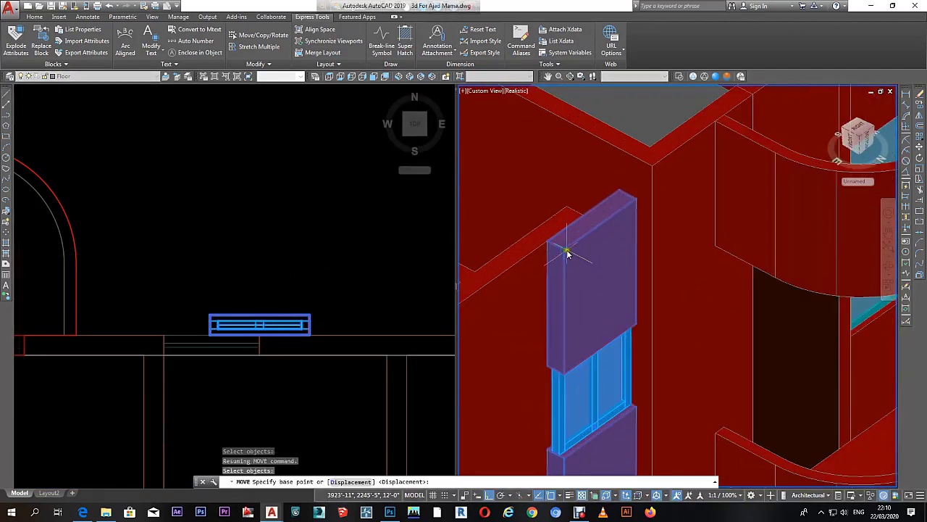
left_click(567, 252)
left_click(582, 218)
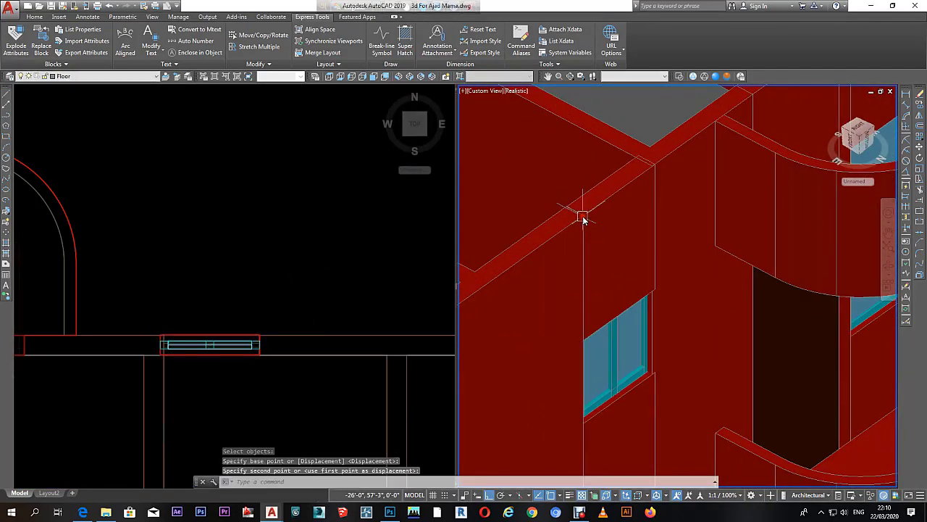
key("Escape")
Step: Orbit to a low front view of the finished house
scroll(598, 295, "down", 5)
scroll(594, 344, "up", 5)
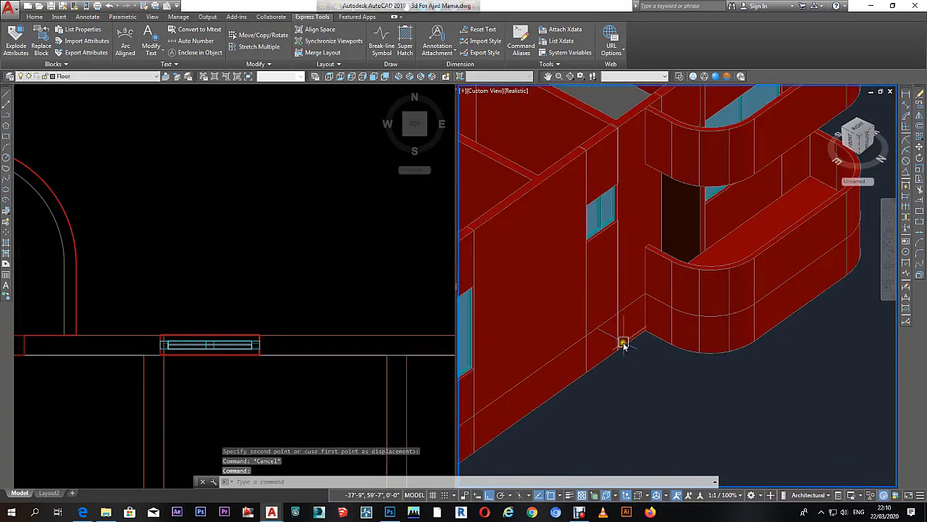
scroll(630, 338, "up", 3)
scroll(636, 337, "down", 3)
scroll(725, 305, "down", 2)
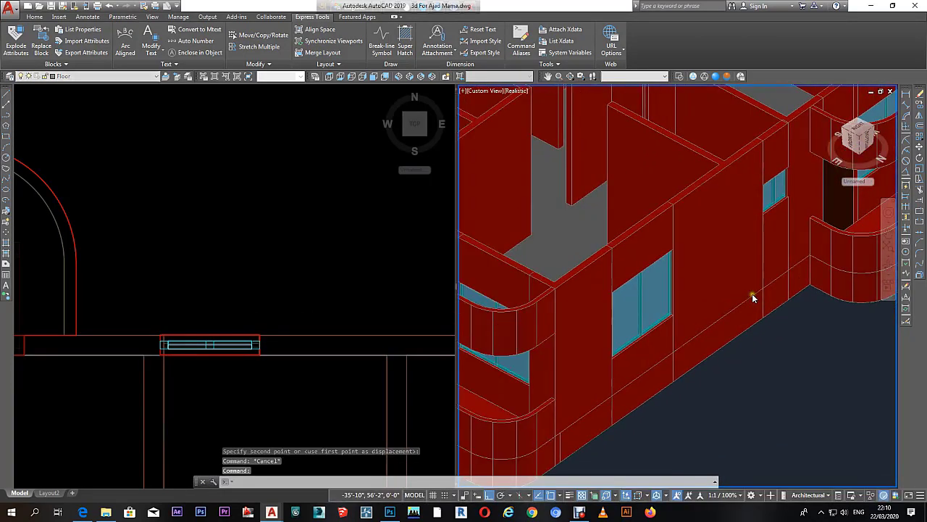
scroll(743, 300, "down", 2)
mouse_move(674, 308)
middle_mouse_down("shift")
mouse_move(642, 291)
mouse_move(505, 329)
mouse_move(418, 329)
mouse_move(632, 300)
mouse_move(613, 298)
middle_mouse_up("shift")
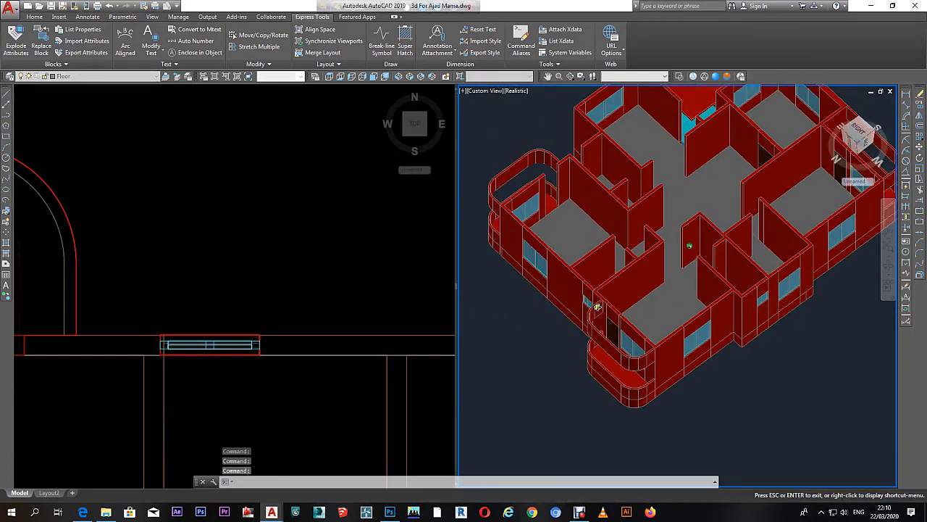
scroll(613, 298, "up", 3)
Step: Select the wall window block in the plan and begin copying it, panning toward the bedrooms
scroll(613, 299, "up", 2)
left_click(246, 328)
scroll(268, 323, "down", 2)
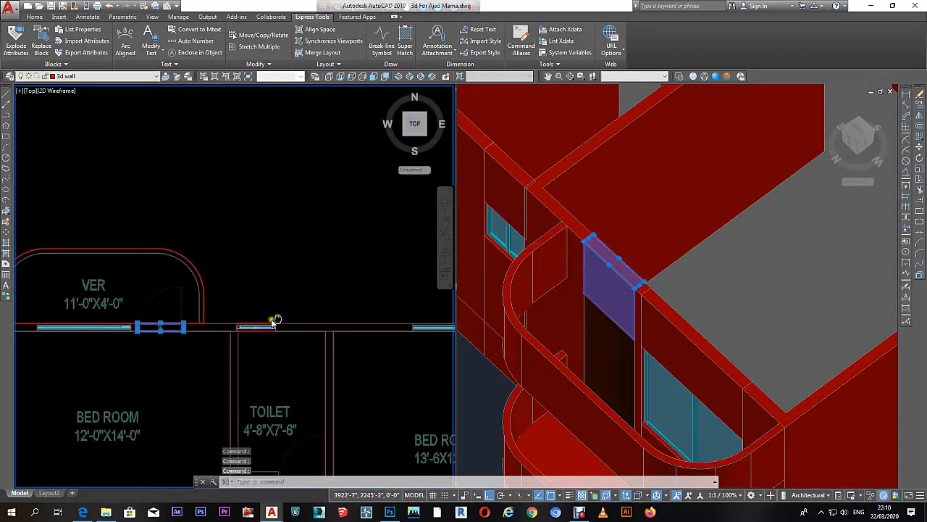
scroll(147, 342, "up", 3)
left_click(142, 342)
left_click(250, 289)
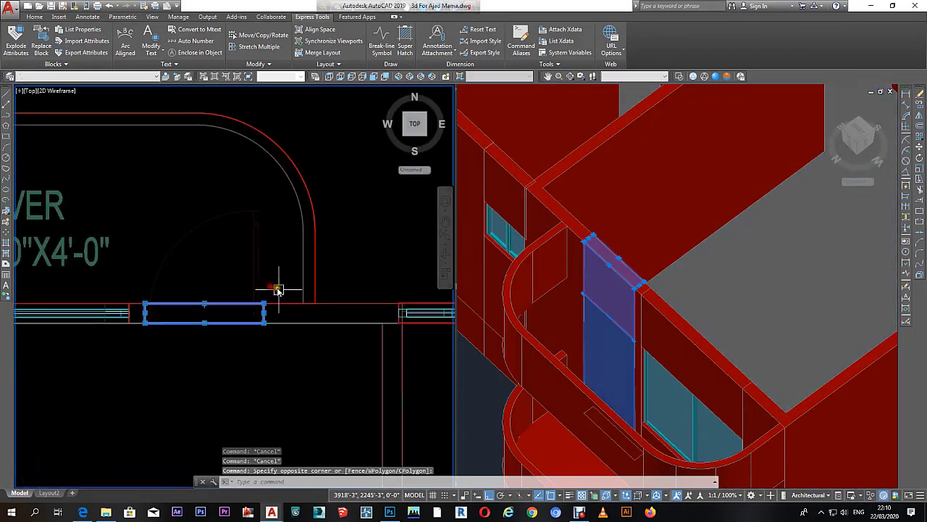
scroll(246, 301, "down", 2)
scroll(211, 289, "down", 1)
scroll(211, 289, "down", 1)
scroll(145, 259, "down", 1)
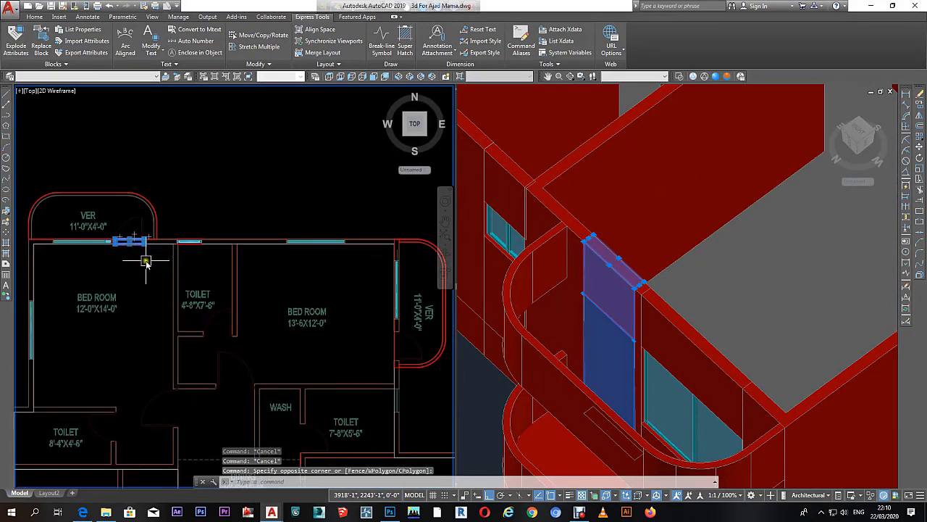
scroll(144, 259, "down", 1)
type("c")
key("Return")
left_click(145, 263)
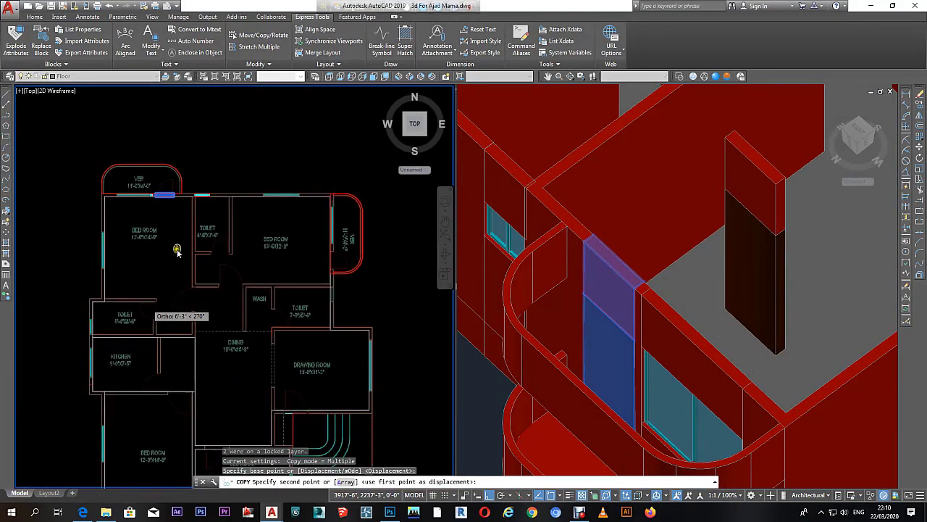
middle_click_drag(150, 290, 190, 268)
scroll(192, 269, "up", 1)
scroll(210, 294, "up", 1)
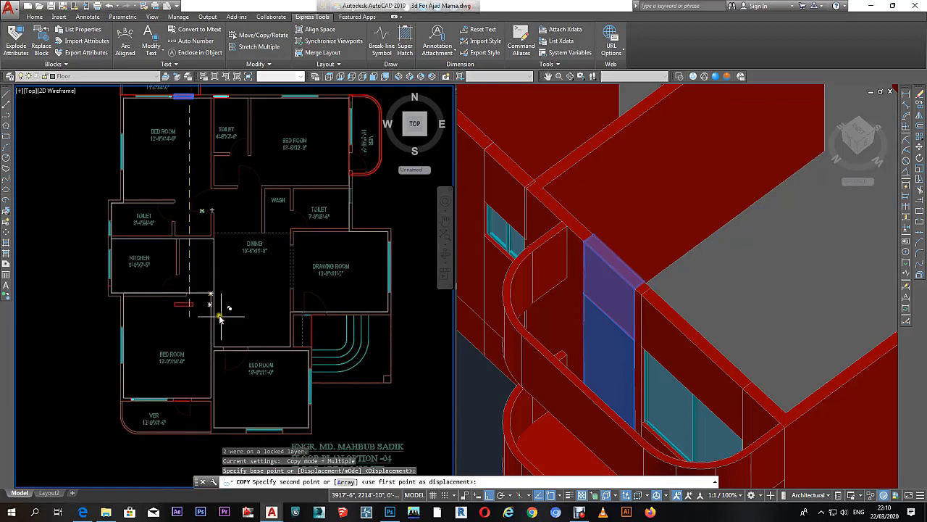
scroll(290, 326, "up", 1)
scroll(206, 345, "up", 2)
scroll(206, 345, "up", 1)
scroll(203, 331, "down", 3)
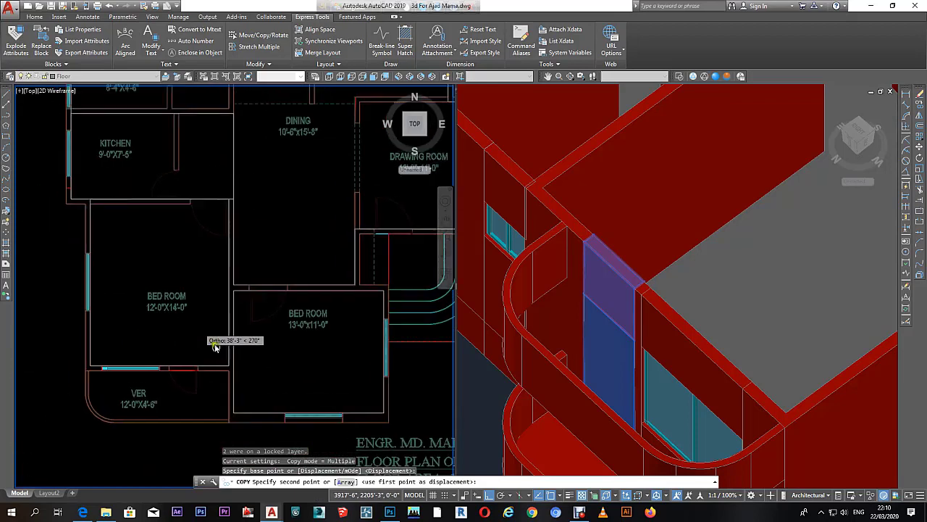
scroll(217, 338, "up", 1)
scroll(240, 369, "up", 1)
mouse_move(232, 361)
middle_mouse_down()
mouse_move(227, 341)
mouse_move(223, 368)
mouse_move(148, 340)
mouse_move(320, 328)
middle_mouse_up()
scroll(239, 304, "up", 1)
scroll(166, 304, "up", 1)
scroll(176, 316, "down", 2)
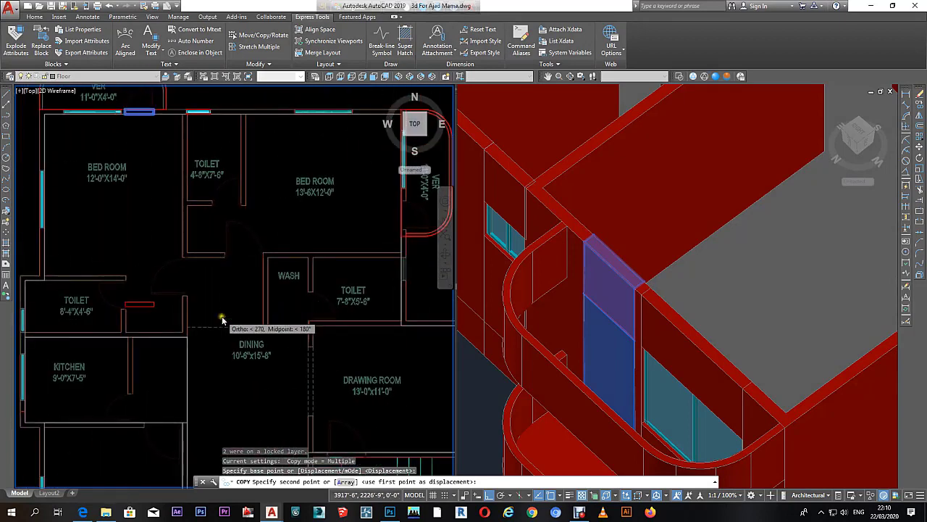
scroll(222, 319, "down", 1)
scroll(341, 239, "up", 2)
scroll(317, 268, "up", 2)
scroll(304, 279, "up", 1)
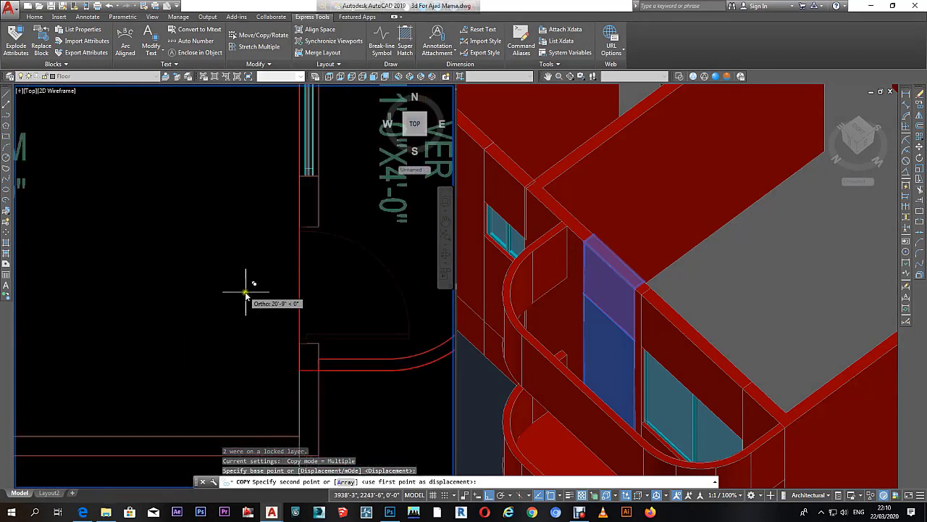
Step: Abandon the copy, select the door rectangle, and rotate it 90° in the plan
key("Escape")
left_click(159, 192)
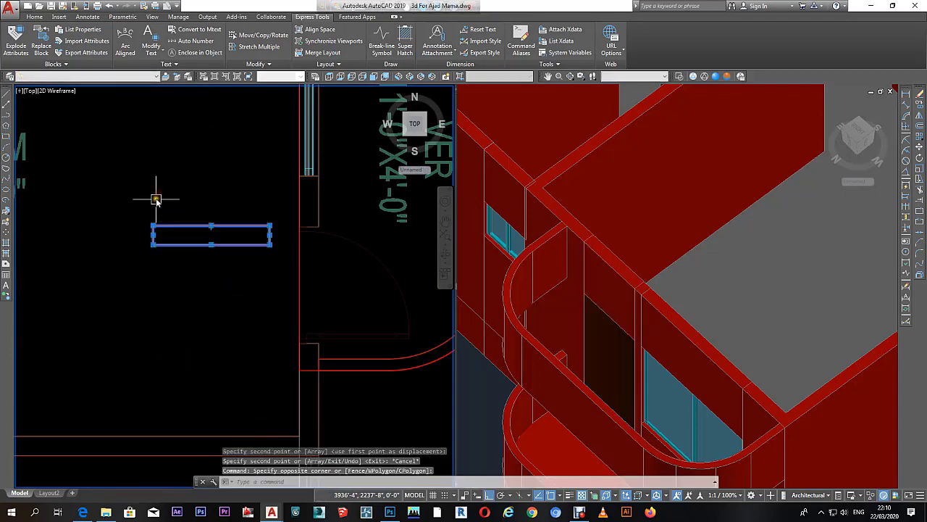
left_click(725, 348)
scroll(666, 336, "down", 4)
scroll(558, 238, "up", 2)
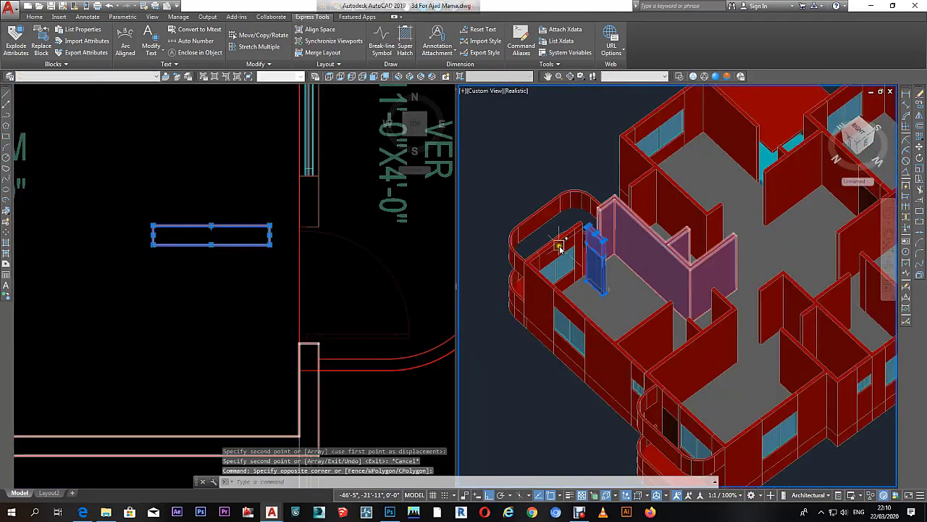
scroll(728, 192, "up", 2)
left_click(648, 201)
type("ro")
key("Return")
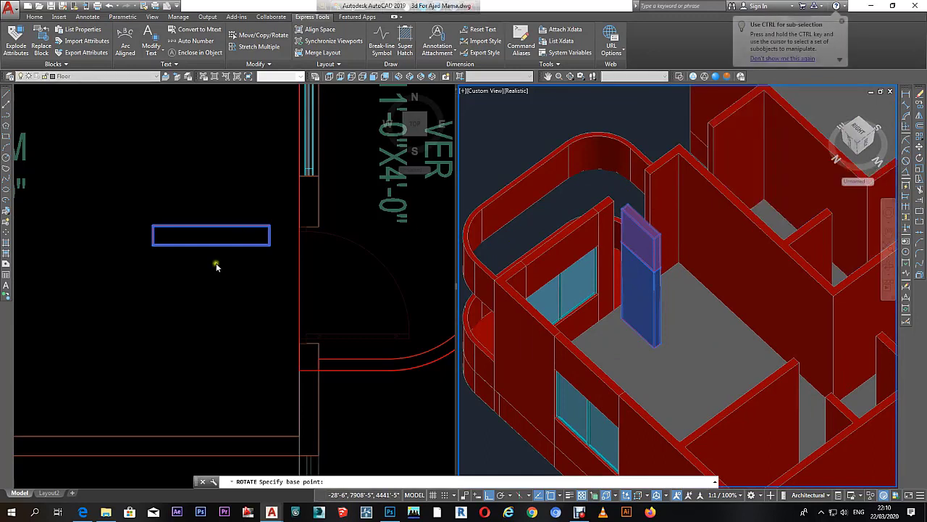
left_click(215, 260)
left_click(216, 261)
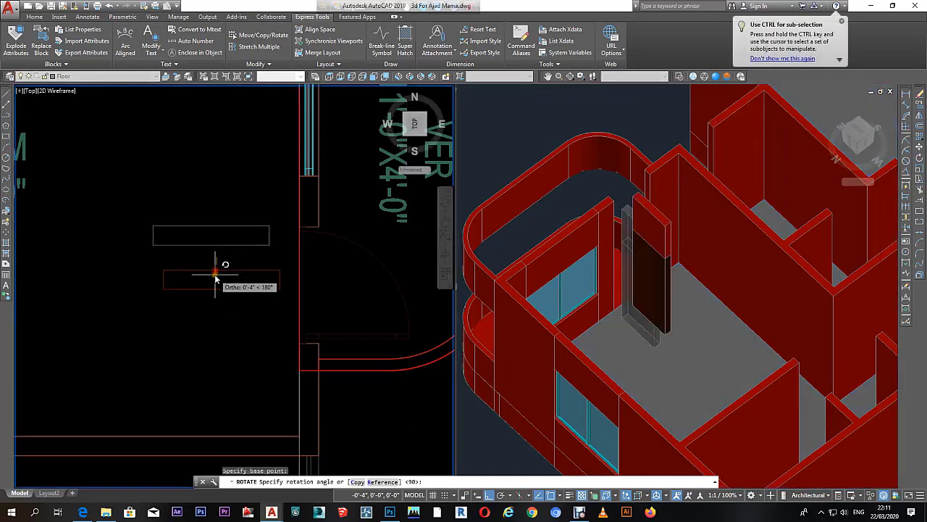
key("Return")
Step: Move the rotated door and its 3D body into the wall opening beside the curved veranda
left_click(134, 189)
left_click(247, 344)
left_click(639, 260)
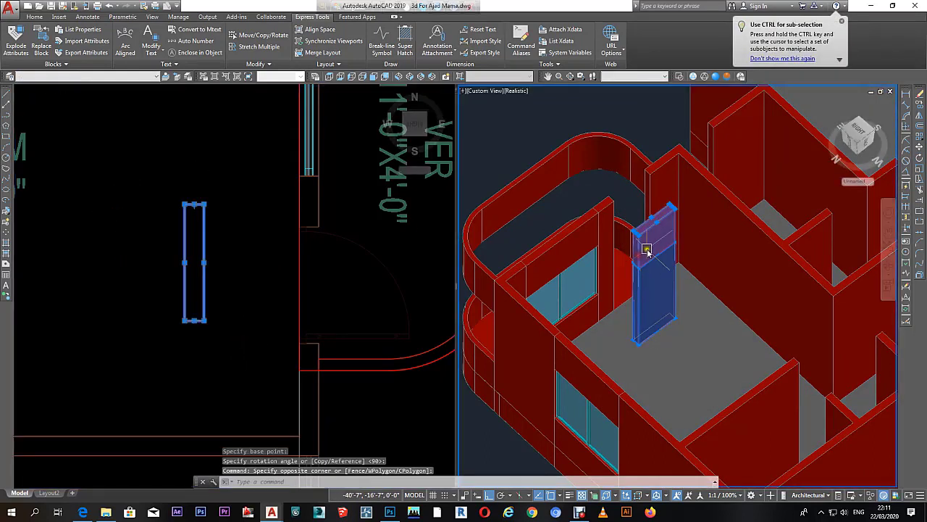
type("m")
key("Return")
scroll(634, 261, "up", 3)
left_click(621, 203)
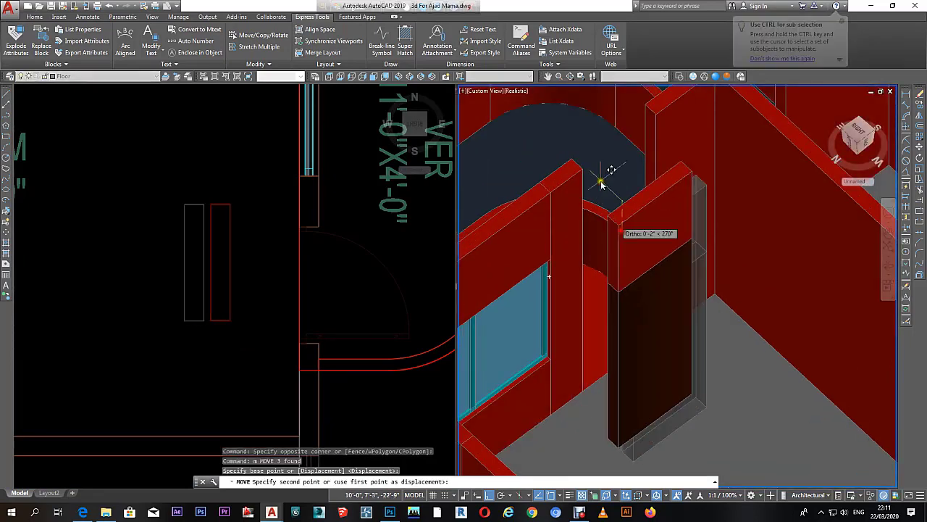
scroll(598, 181, "up", 3)
left_click(560, 159)
scroll(596, 222, "down", 2)
scroll(597, 222, "down", 3)
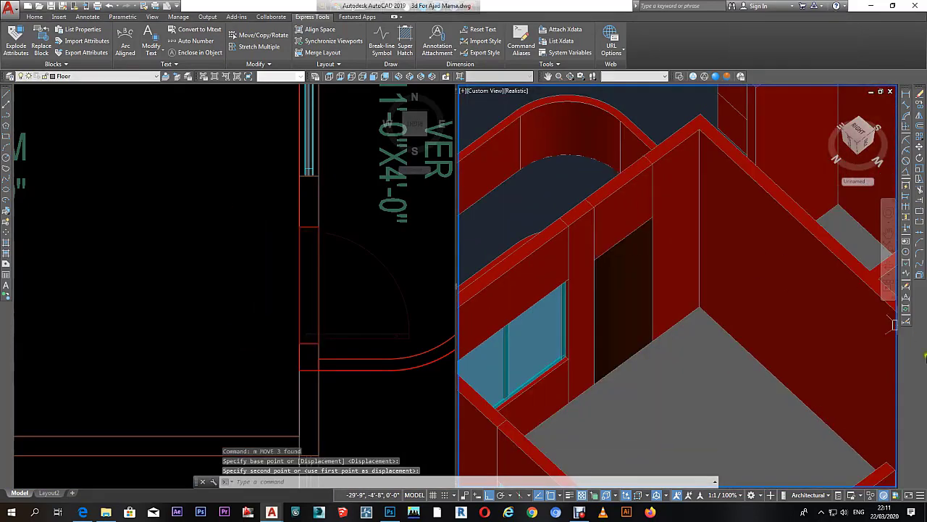
scroll(180, 268, "down", 5)
scroll(280, 269, "up", 2)
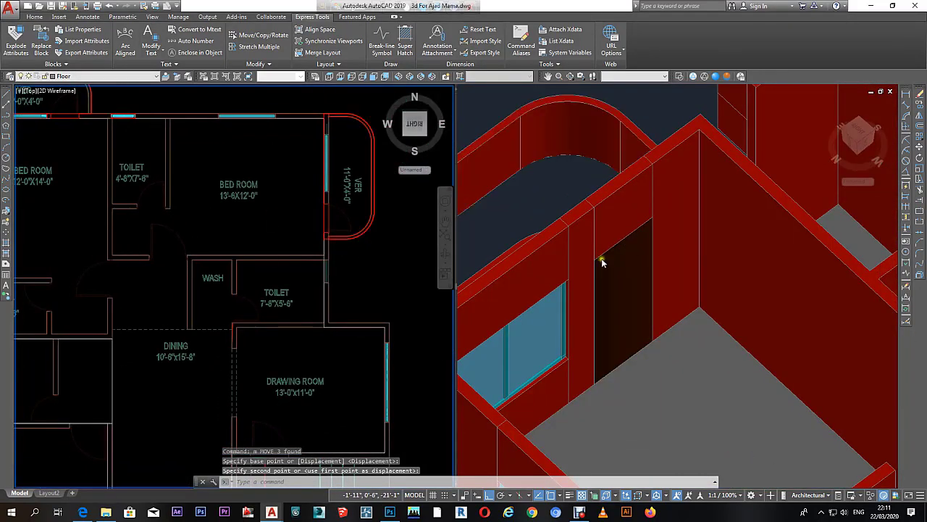
Step: Cancel the leftover command and orbit the model to check the door placement
key("Escape")
scroll(609, 258, "down", 2)
mouse_move(572, 286)
middle_mouse_down("shift")
mouse_move(735, 286)
mouse_move(704, 290)
middle_mouse_up("shift")
scroll(662, 321, "down", 2)
scroll(703, 314, "down", 3)
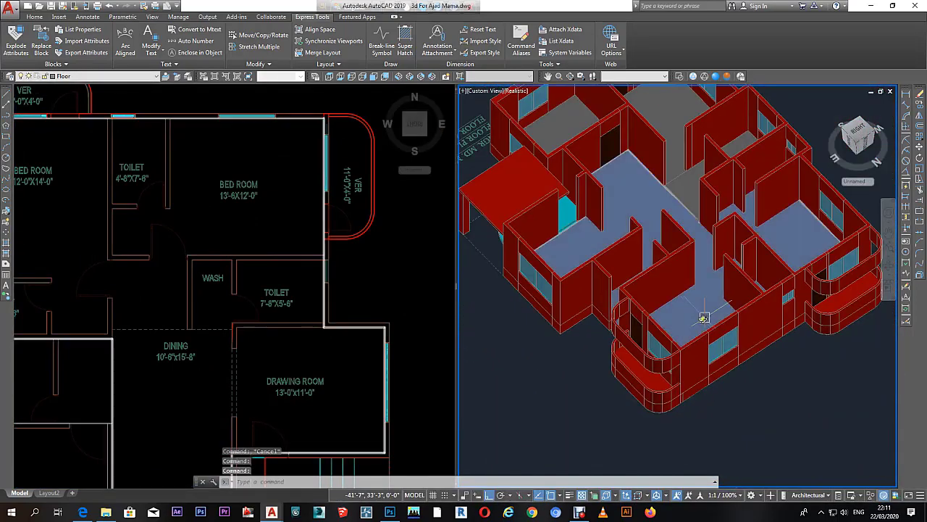
scroll(777, 296, "up", 3)
scroll(776, 295, "up", 2)
Step: Select the window objects near the toilet and start a copy, then cancel it
left_click(207, 269)
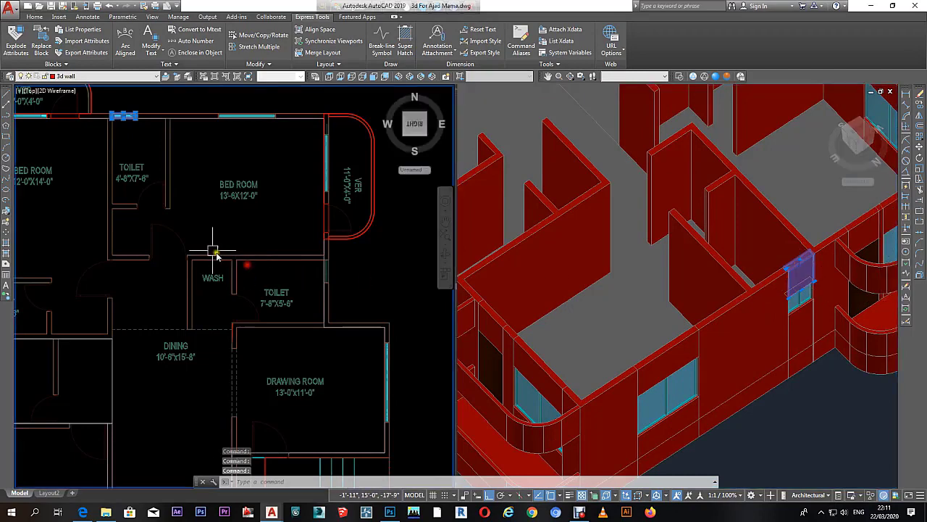
scroll(174, 218, "up", 2)
scroll(145, 182, "up", 2)
left_click(230, 227)
left_click(207, 218)
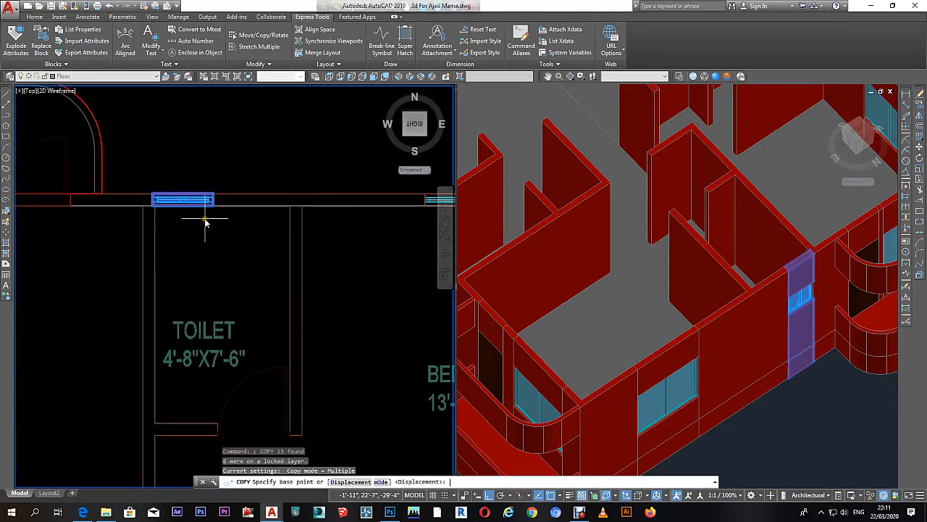
scroll(207, 224, "down", 3)
scroll(206, 247, "down", 1)
type("c")
key("Return")
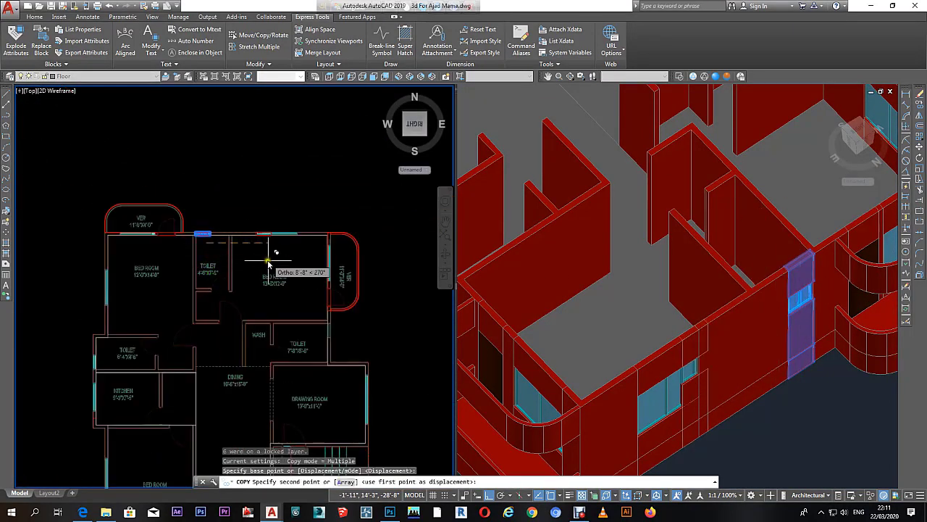
scroll(300, 249, "up", 1)
scroll(296, 261, "up", 1)
key("Escape")
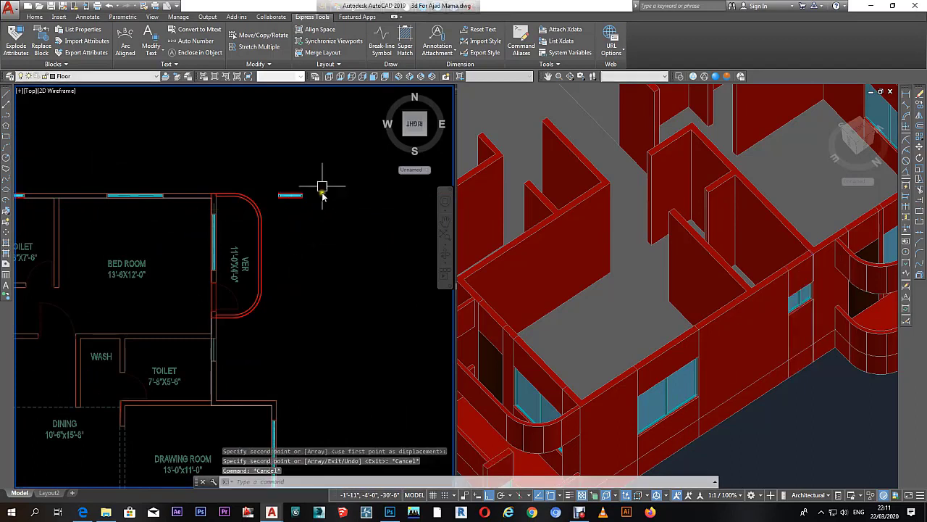
Step: Switch the left viewport to Top and rotate the small window beside the veranda 90° upright
left_click(272, 214)
left_click(920, 158)
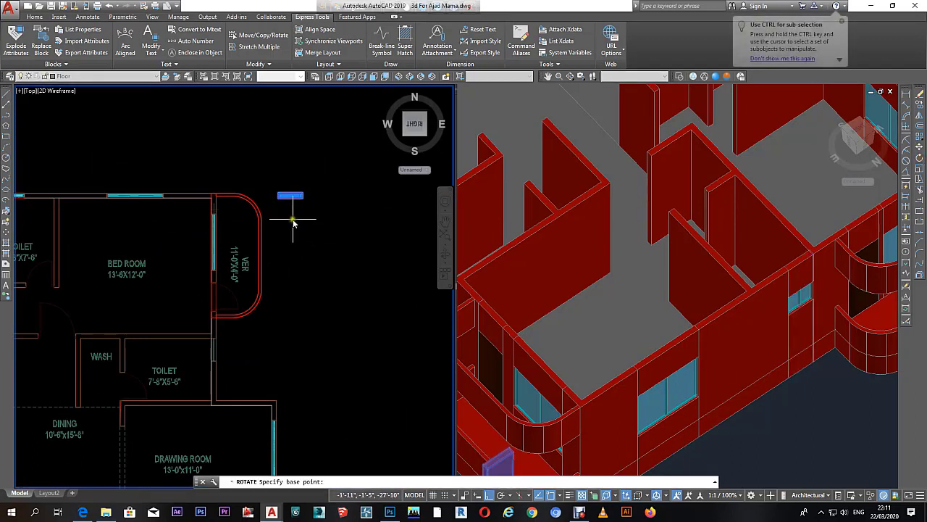
left_click(281, 234)
key("Escape")
left_click(323, 211)
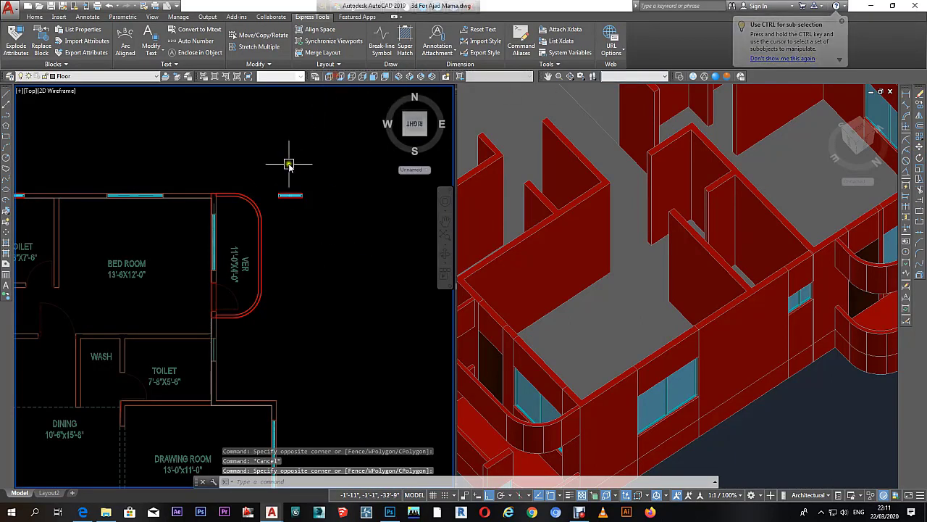
left_click(331, 78)
scroll(265, 213, "up", 1)
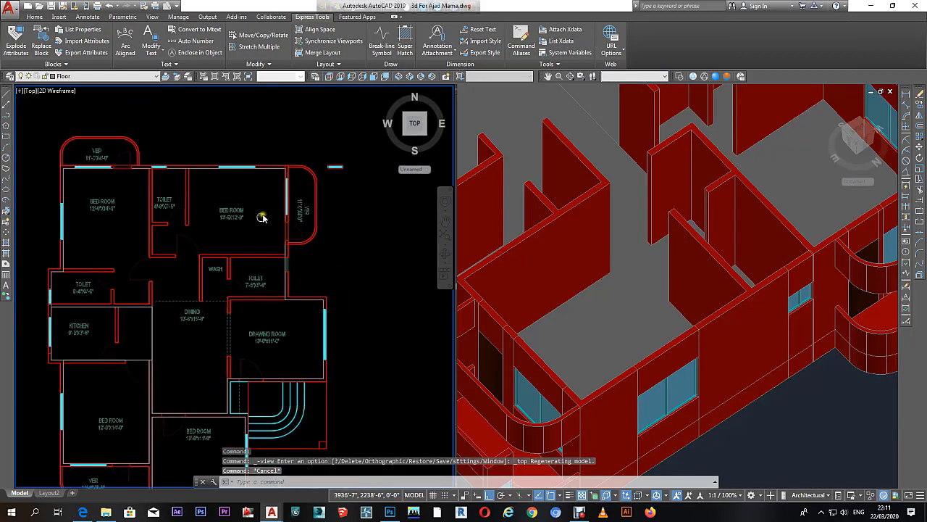
scroll(321, 150, "up", 3)
scroll(261, 162, "up", 2)
left_click(262, 163)
left_click(358, 211)
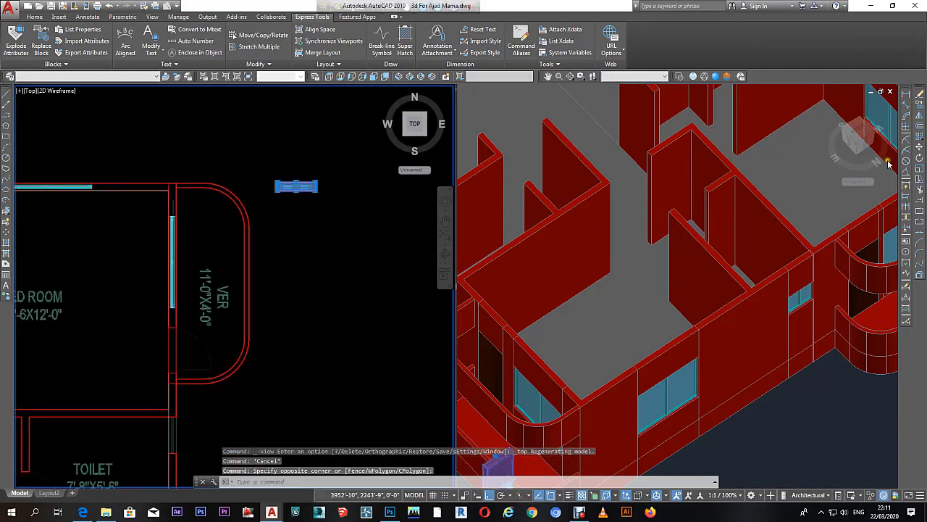
left_click(918, 163)
left_click(289, 236)
left_click(283, 262)
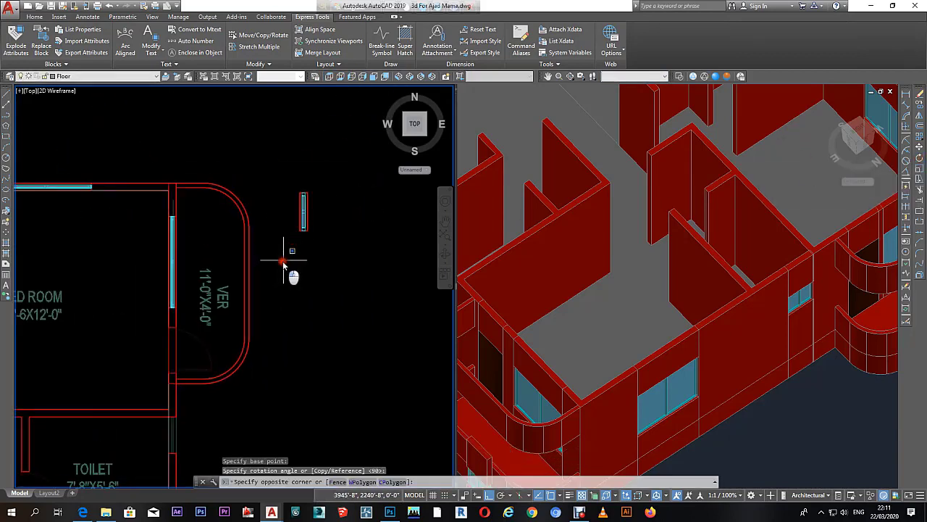
Step: In the 3D view, move the window from its corner base point into the outer red wall
left_click(765, 393)
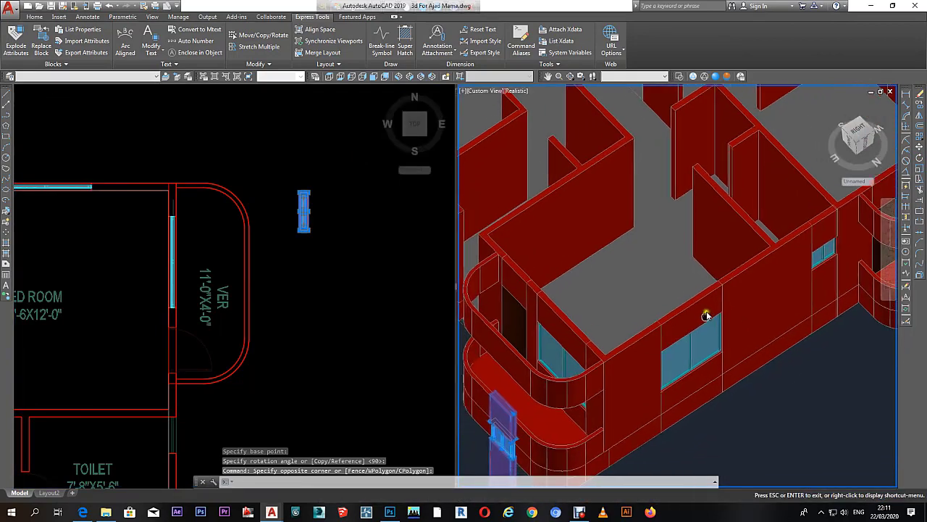
middle_click_drag(761, 385, 707, 307, "shift")
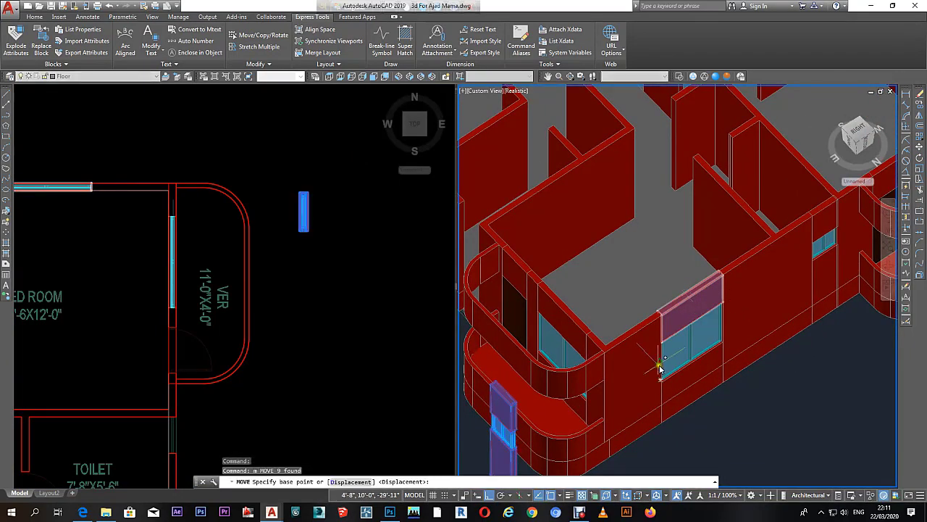
middle_click_drag(659, 369, 762, 352, "shift")
scroll(607, 382, "up", 5)
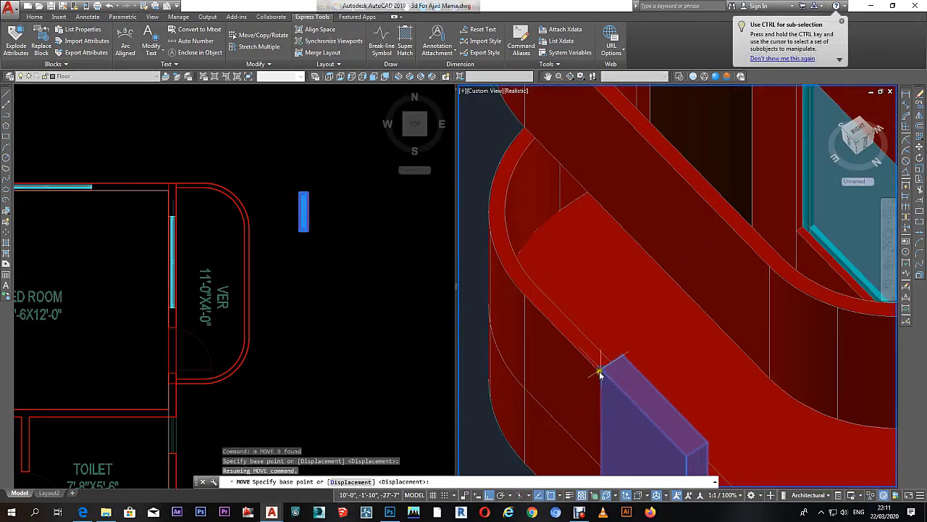
left_click(600, 375)
scroll(602, 355, "down", 5)
scroll(573, 275, "up", 5)
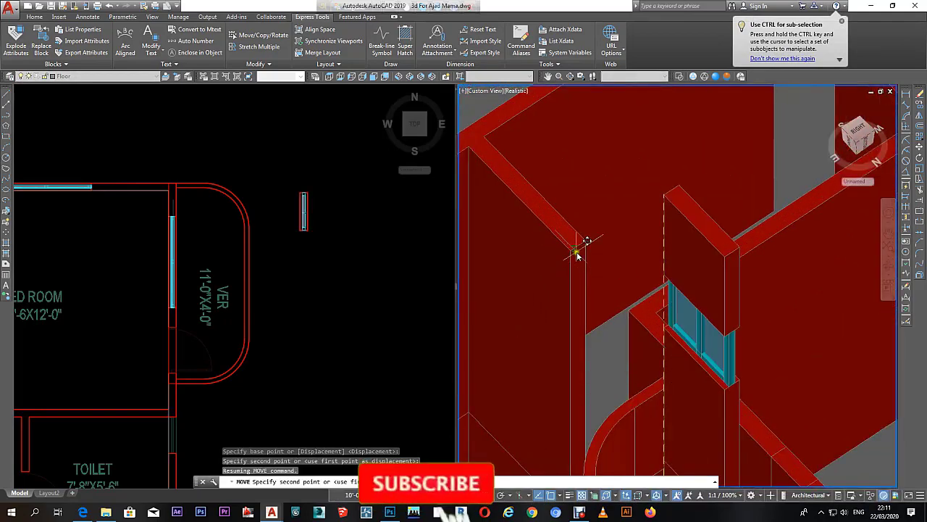
left_click(577, 253)
scroll(596, 265, "down", 2)
scroll(638, 242, "down", 2)
scroll(629, 255, "down", 2)
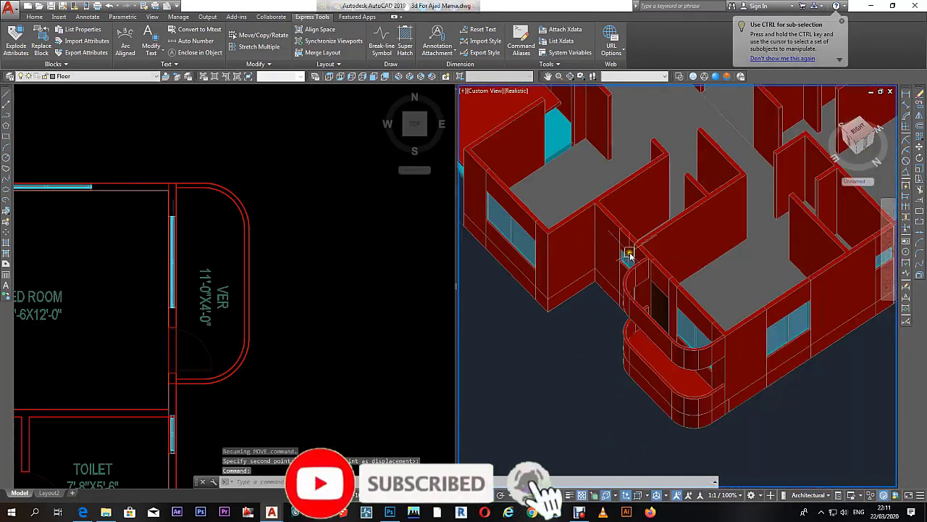
Step: Orbit and shift the 3D view along the outer wall to inspect the placed window
middle_click_drag(710, 289, 679, 326, "shift")
scroll(751, 348, "up", 3)
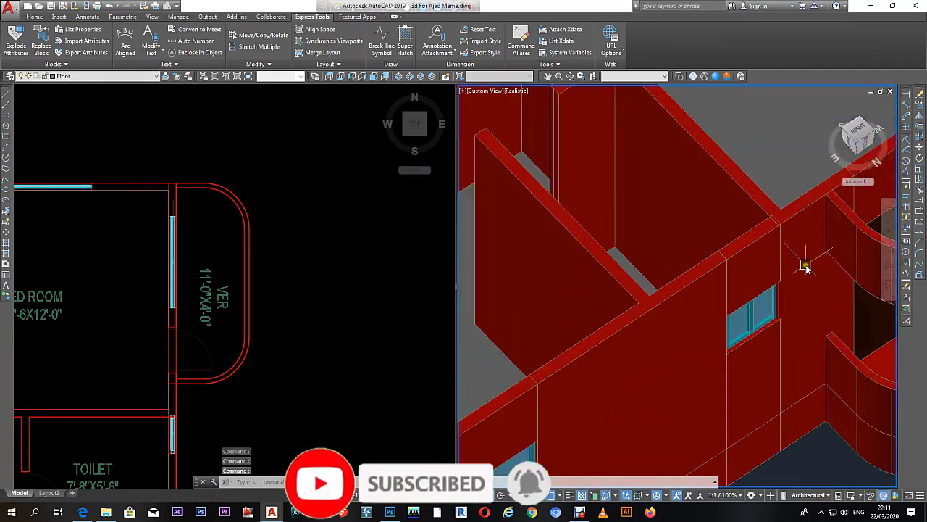
scroll(803, 265, "up", 3)
scroll(810, 227, "up", 2)
scroll(781, 202, "up", 2)
mouse_move(789, 201)
middle_mouse_down("shift")
mouse_move(832, 205)
mouse_move(674, 372)
middle_mouse_up("shift")
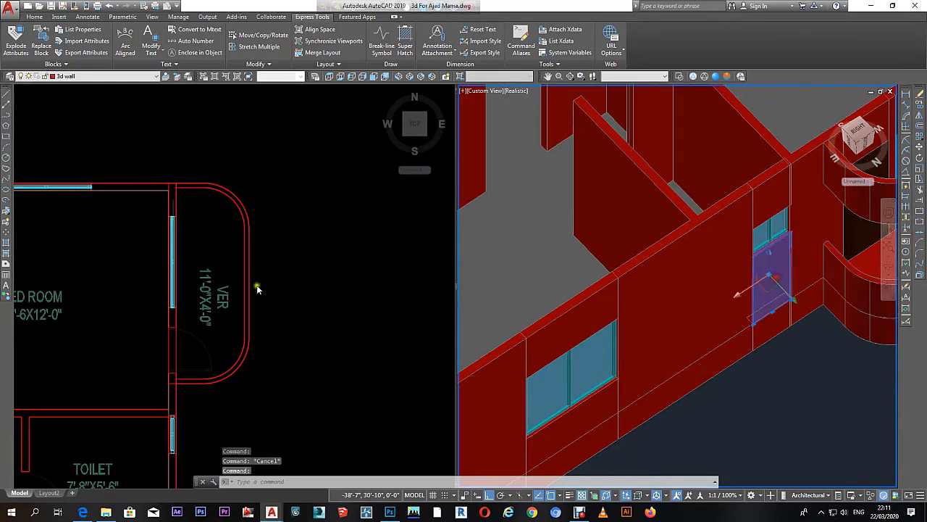
Step: Move the interior wall from its corner base point onto the target wall corner
scroll(257, 288, "down", 4)
scroll(258, 242, "up", 1)
scroll(191, 174, "up", 3)
scroll(132, 190, "up", 2)
key("Escape")
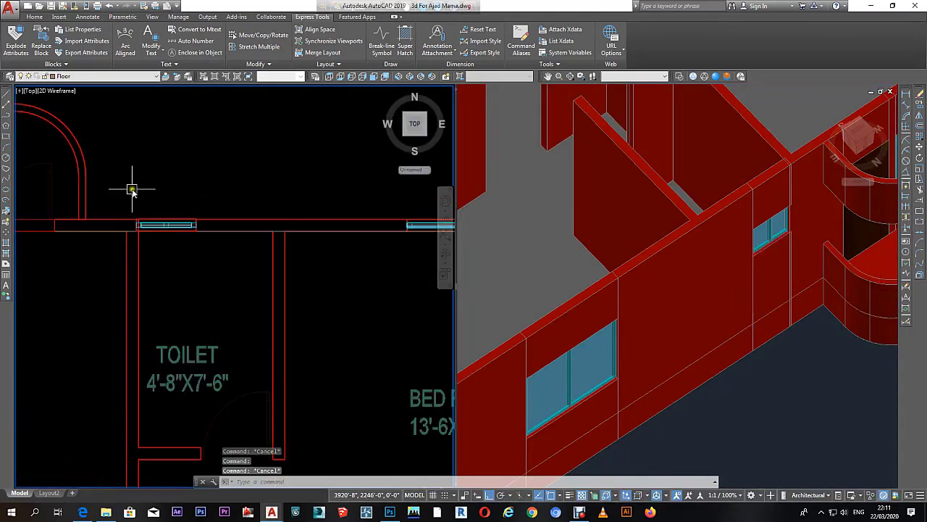
left_click(132, 189)
left_click(844, 348)
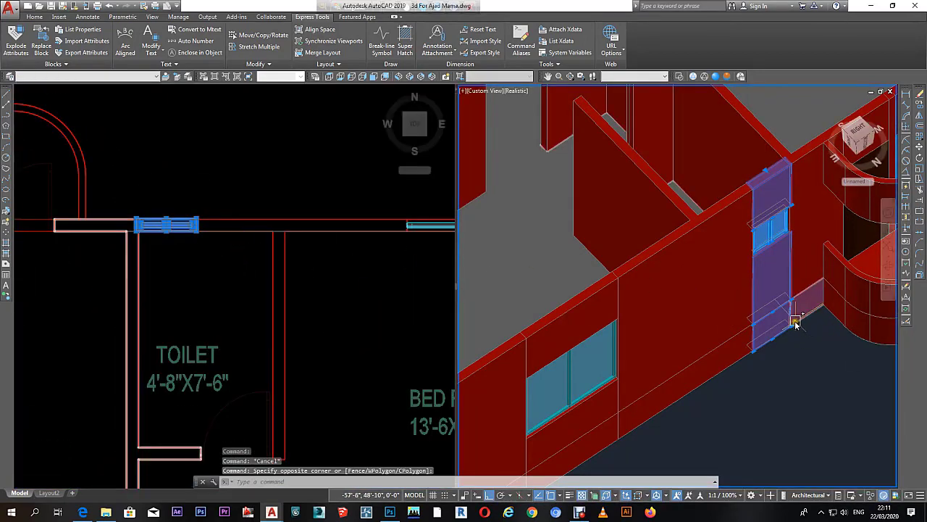
type("m")
key("Return")
scroll(774, 321, "up", 3)
scroll(833, 331, "up", 2)
scroll(807, 338, "down", 1)
scroll(725, 449, "down", 1)
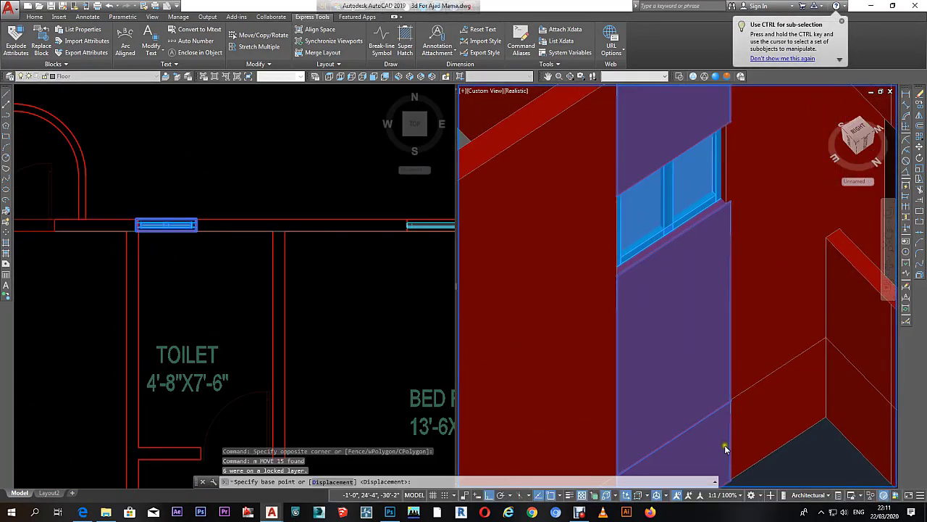
scroll(725, 448, "down", 3)
scroll(741, 187, "up", 5)
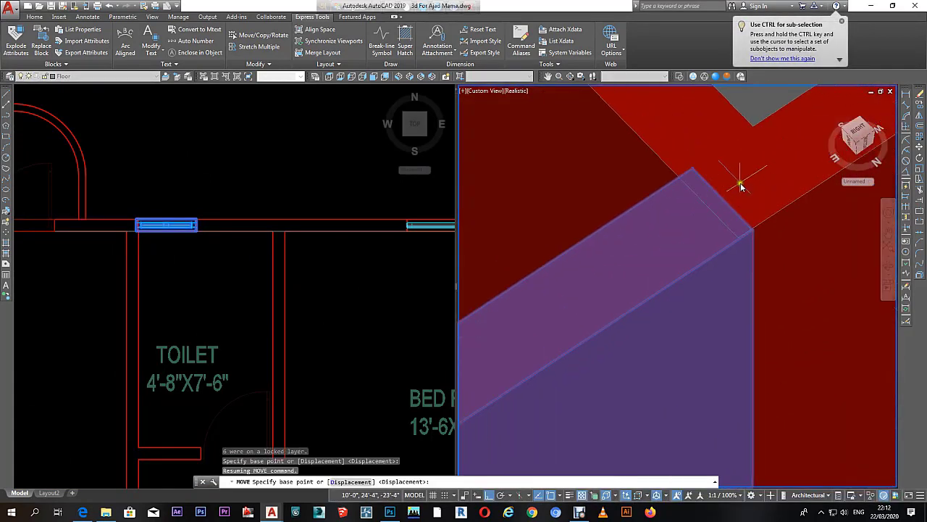
left_click(743, 243)
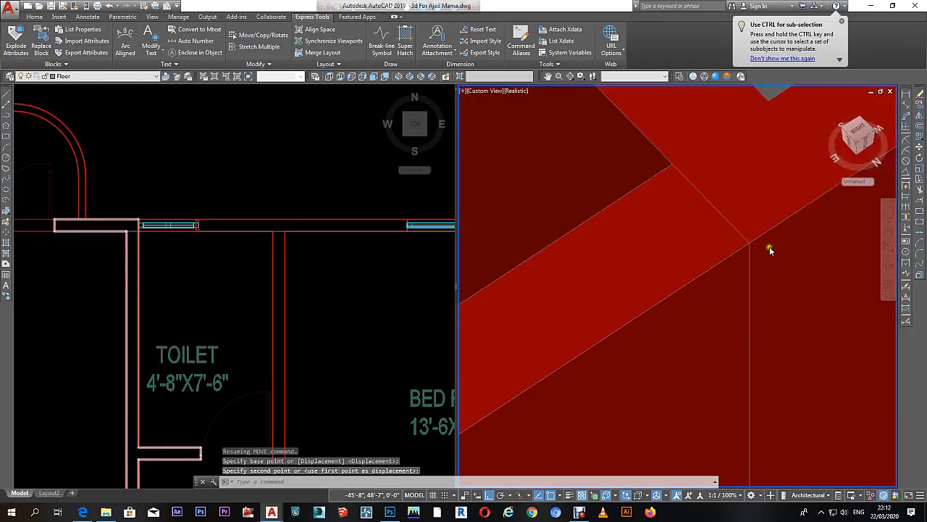
scroll(769, 249, "down", 3)
left_click(534, 331)
Step: Grip-stretch the wall's end in the plan view to meet the adjoining wall line
left_click(249, 249)
scroll(265, 276, "up", 2)
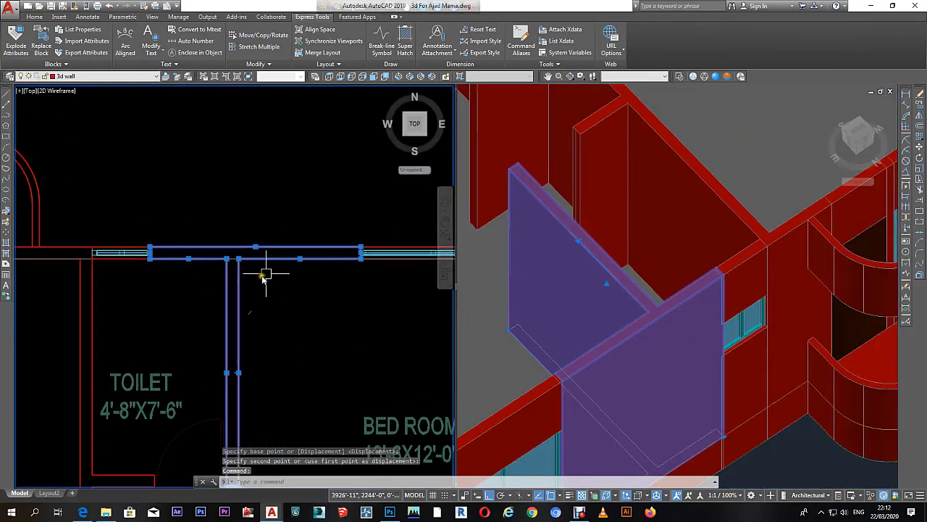
scroll(265, 276, "up", 3)
scroll(372, 274, "down", 3)
scroll(162, 269, "up", 3)
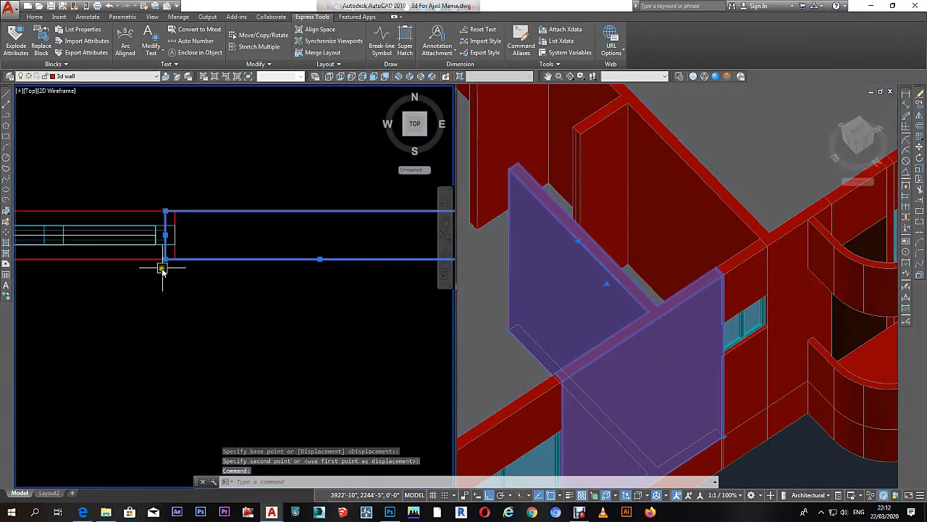
scroll(162, 269, "up", 4)
left_click(166, 233)
scroll(181, 239, "up", 2)
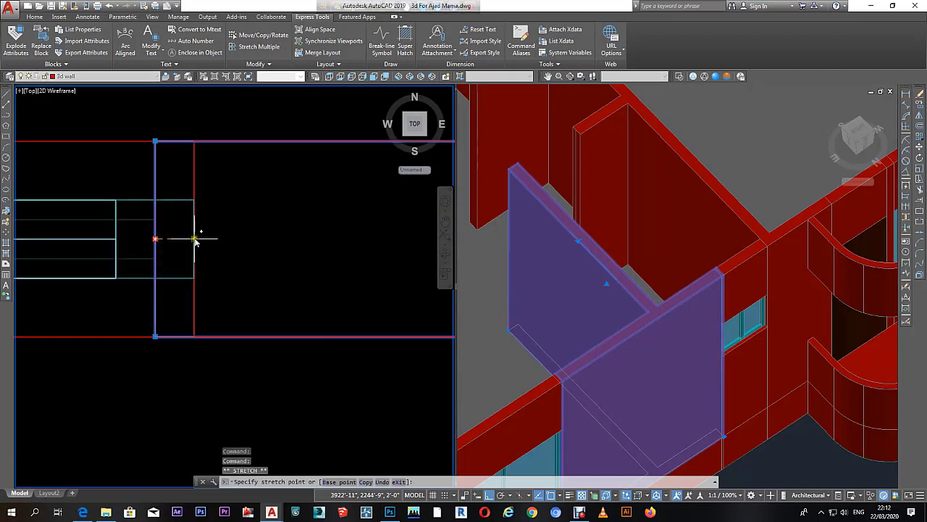
left_click(156, 238)
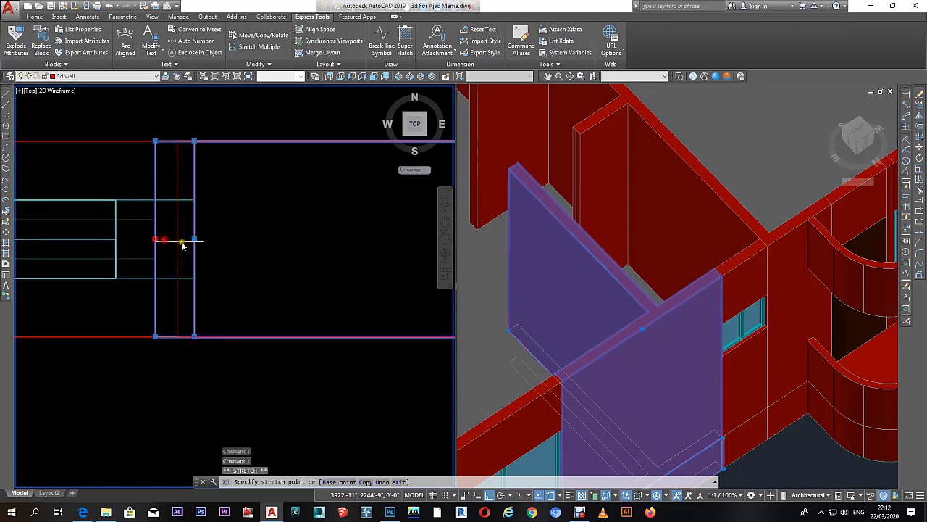
key("Escape")
key("Escape")
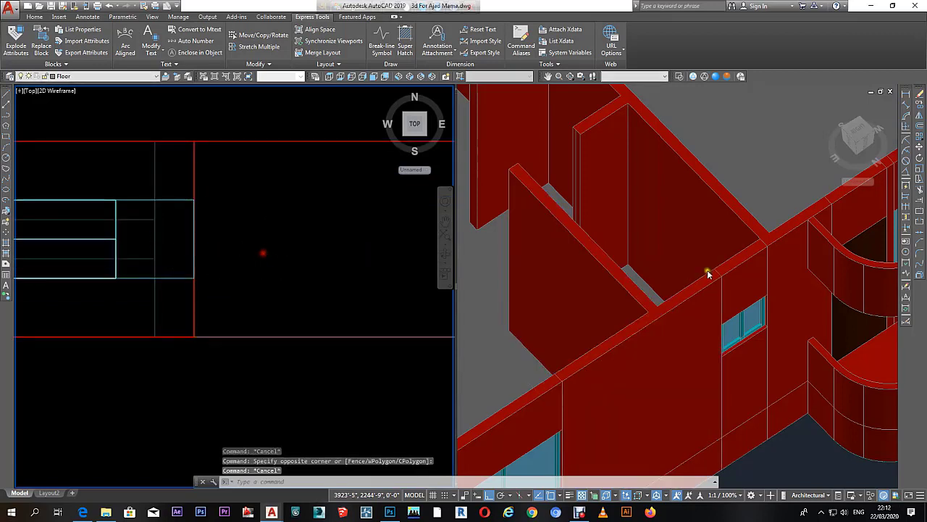
Step: Orbit the 3D view around the house to inspect the front porch and entrance steps
left_click(709, 274)
scroll(724, 265, "down", 5)
scroll(743, 306, "up", 2)
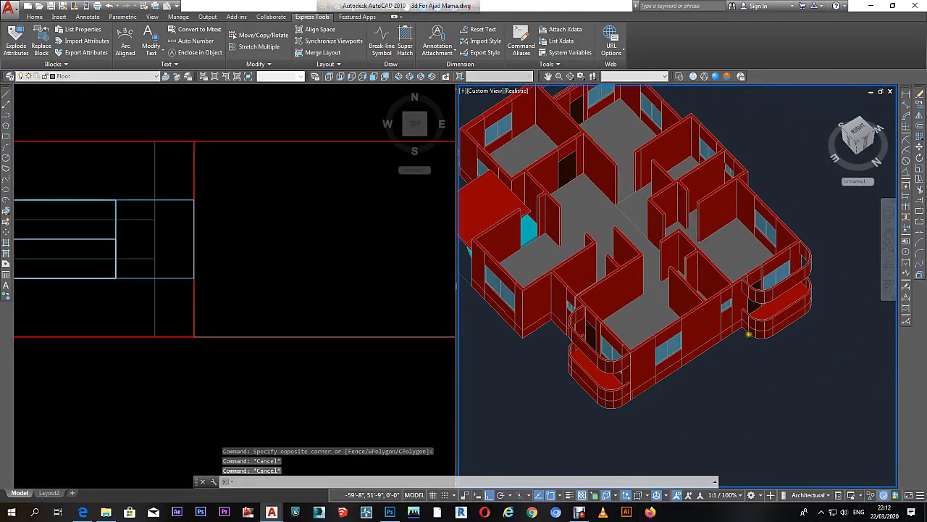
scroll(743, 306, "up", 2)
middle_click_drag(724, 297, 633, 268, "shift")
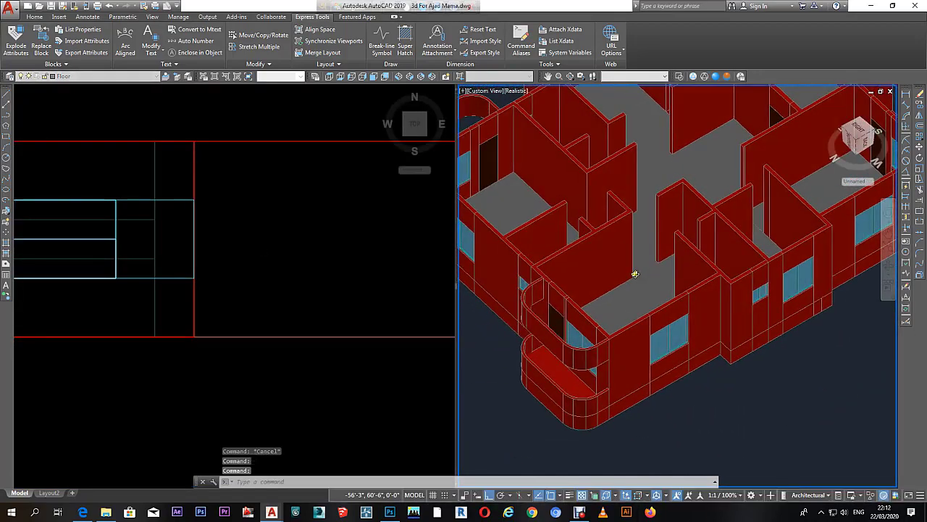
middle_click_drag(664, 307, 536, 315, "shift")
mouse_move(631, 326)
middle_mouse_down("shift")
mouse_move(734, 263)
mouse_move(586, 273)
middle_mouse_up("shift")
mouse_move(726, 278)
middle_mouse_down("shift")
mouse_move(706, 310)
mouse_move(675, 269)
mouse_move(526, 210)
mouse_move(503, 220)
mouse_move(505, 236)
mouse_move(635, 269)
middle_mouse_up("shift")
scroll(635, 269, "up", 2)
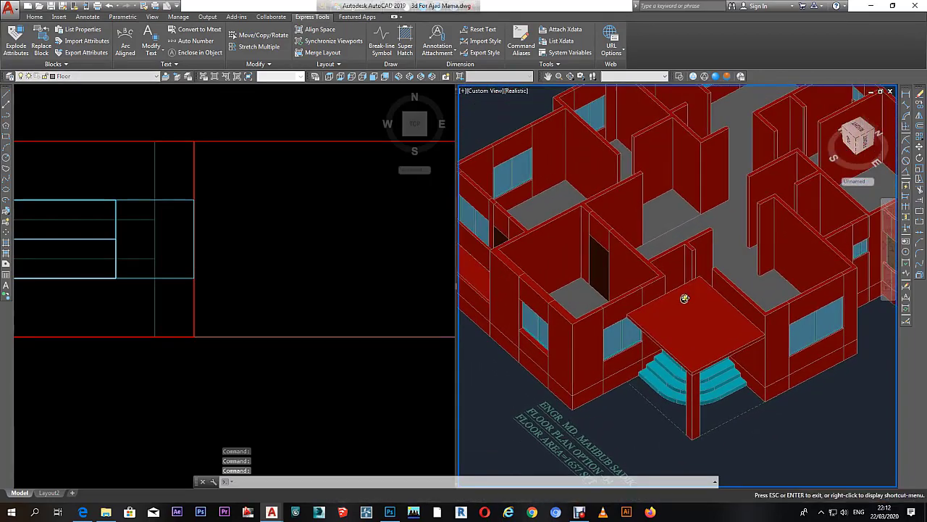
scroll(683, 297, "up", 6)
Step: Select the bedroom window in plan and begin a copy with ortho off, then cancel it
left_click(662, 275)
scroll(354, 304, "down", 3)
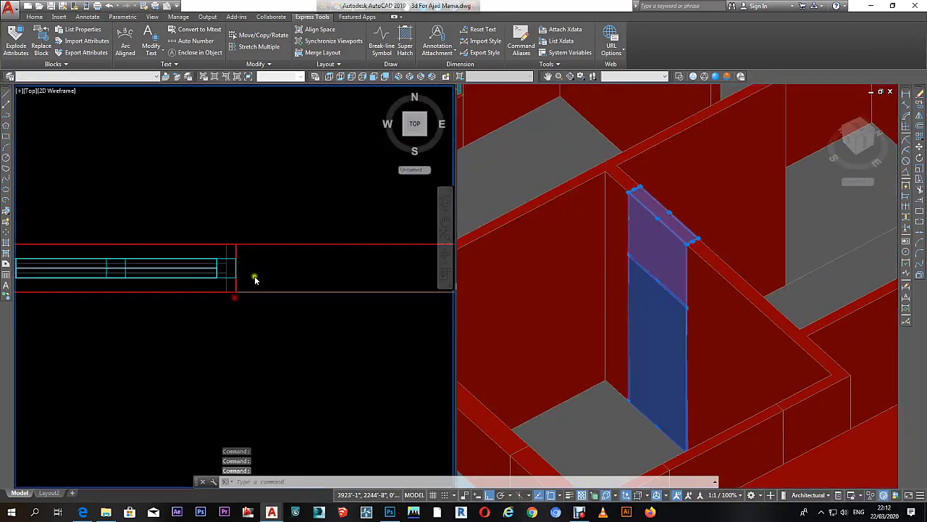
scroll(264, 272, "down", 3)
scroll(304, 203, "down", 2)
scroll(254, 340, "up", 3)
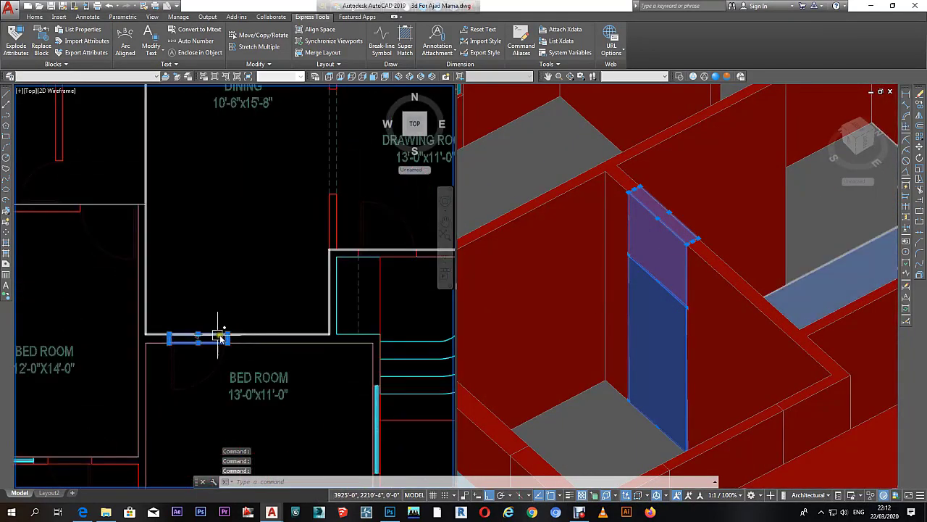
key("Escape")
key("Escape")
left_click(232, 351)
scroll(236, 322, "down", 2)
type("c")
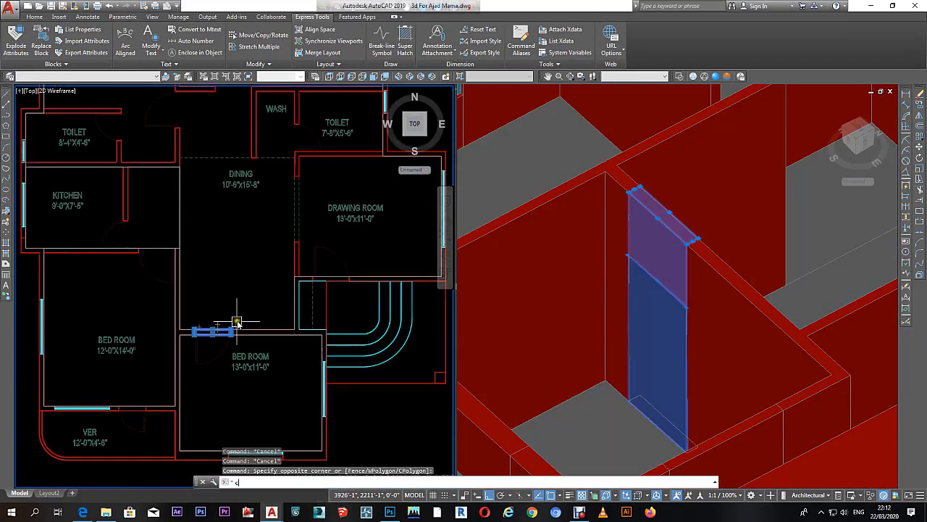
scroll(339, 281, "up", 4)
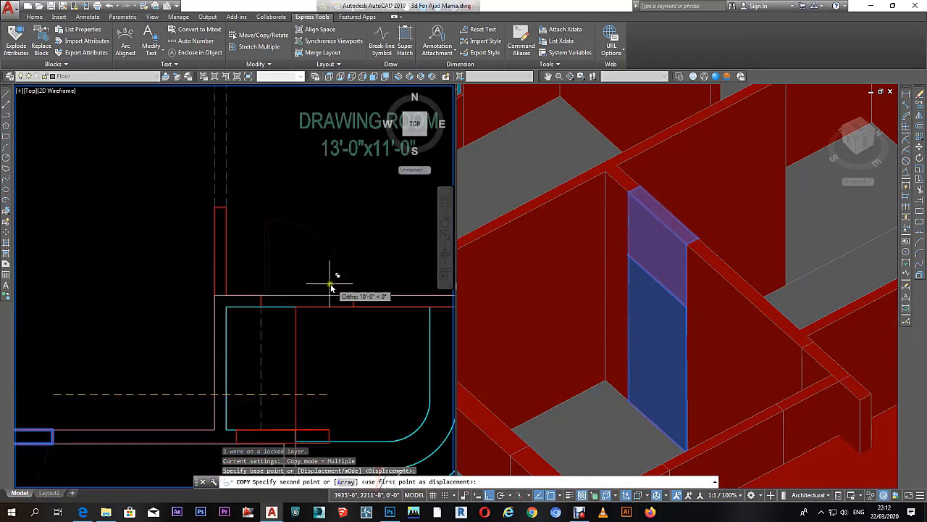
key("F8")
key("Escape")
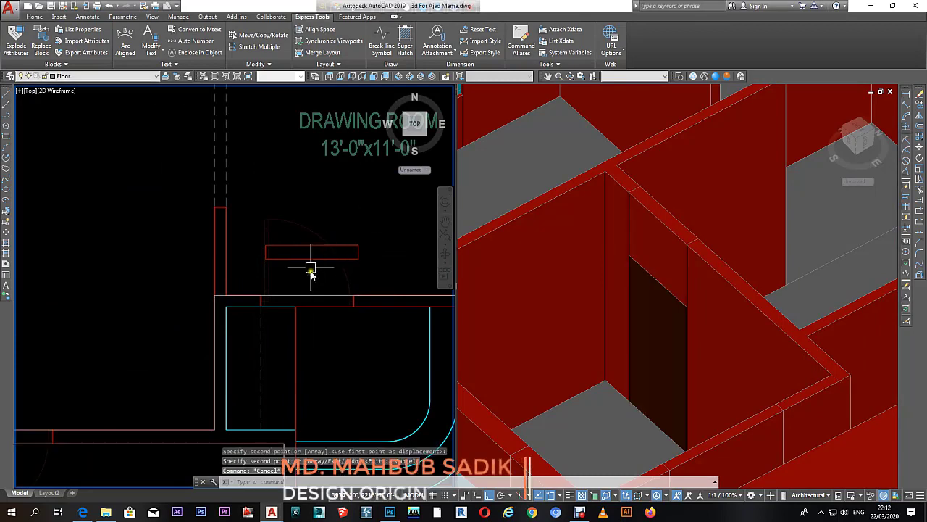
Step: Select the window in the 3D view and begin moving it, then cancel the move
scroll(714, 286, "down", 5)
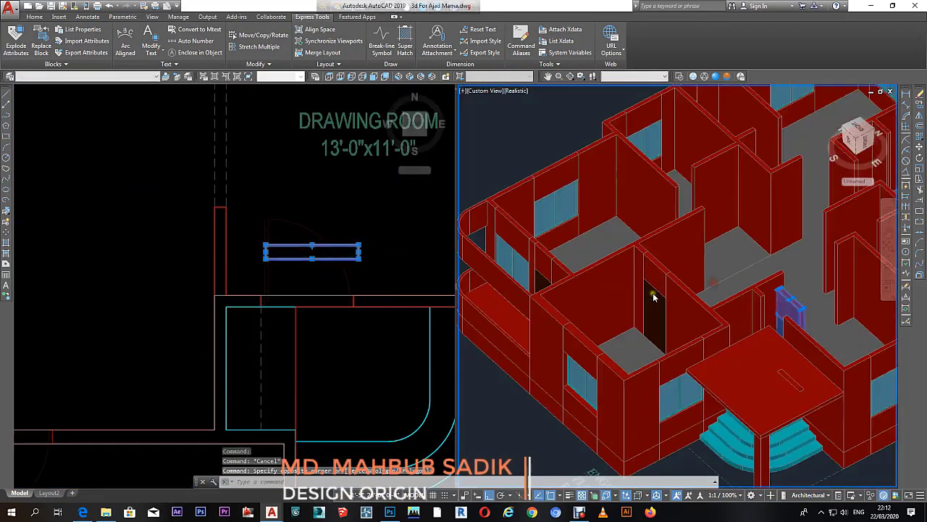
scroll(654, 297, "down", 2)
scroll(666, 310, "up", 8)
left_click(695, 327)
type("m")
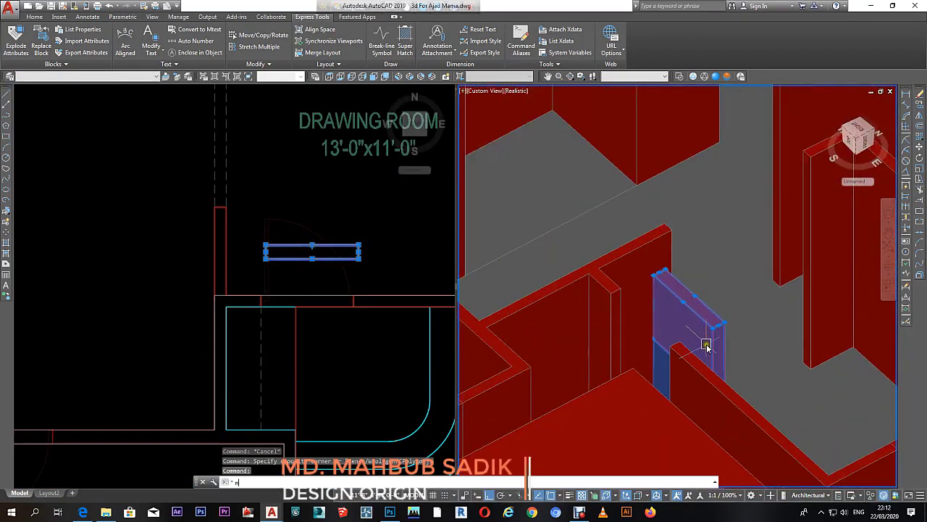
key("Return")
scroll(706, 346, "up", 3)
left_click(712, 322)
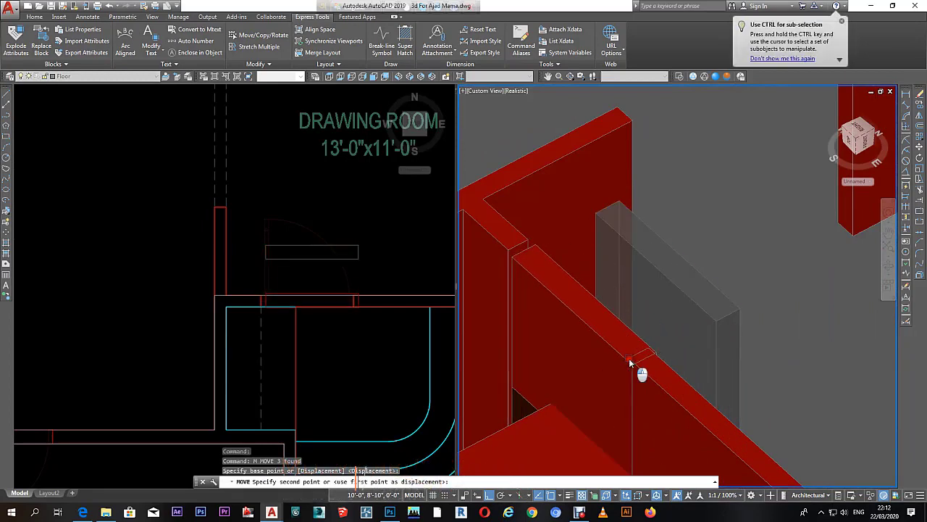
key("Escape")
Step: Stretch the door panel's top-edge grip in the Top viewport down to the wall's inner line
scroll(647, 307, "down", 3)
scroll(650, 290, "up", 4)
scroll(650, 306, "up", 2)
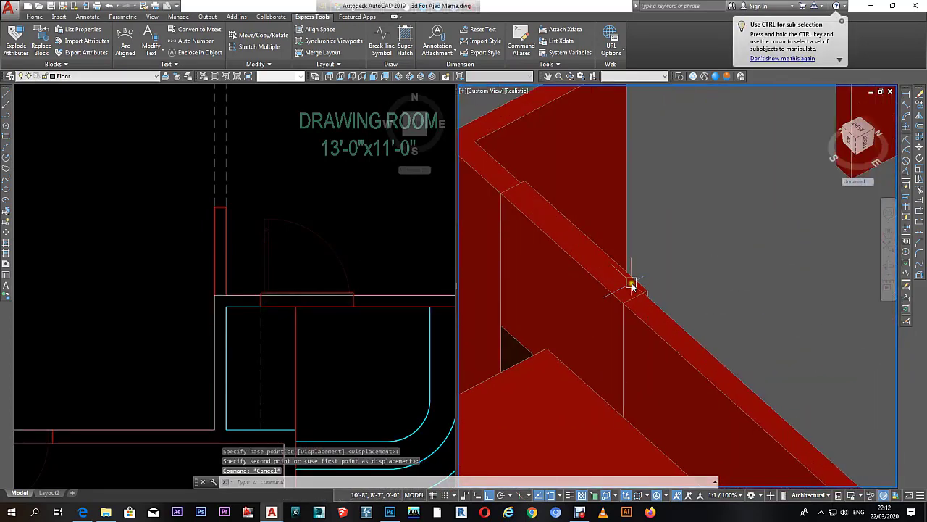
left_click(630, 285)
left_click(268, 300)
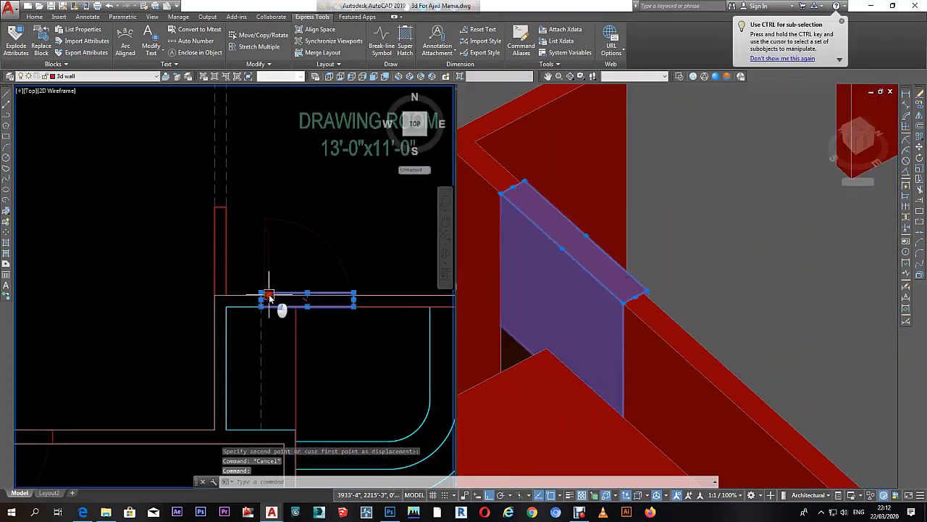
scroll(306, 289, "up", 4)
left_click(189, 298)
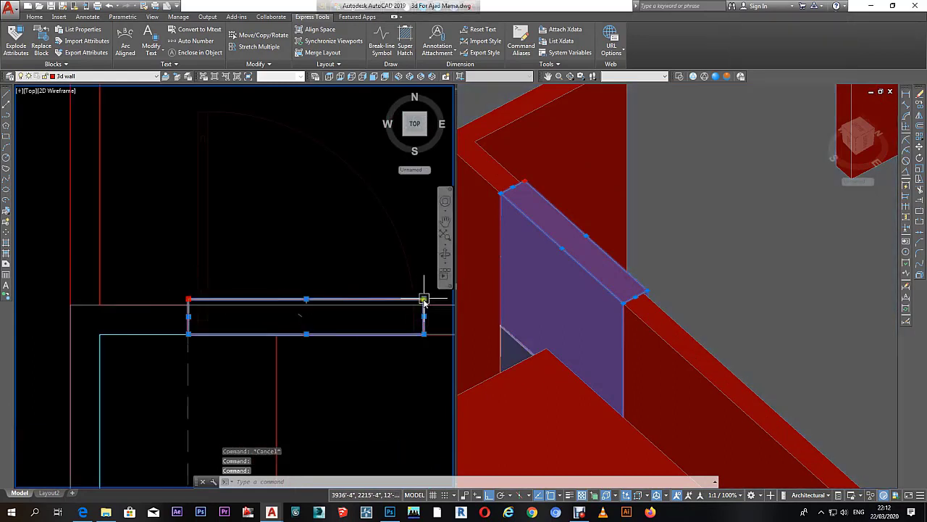
scroll(423, 297, "up", 2)
left_click(426, 306)
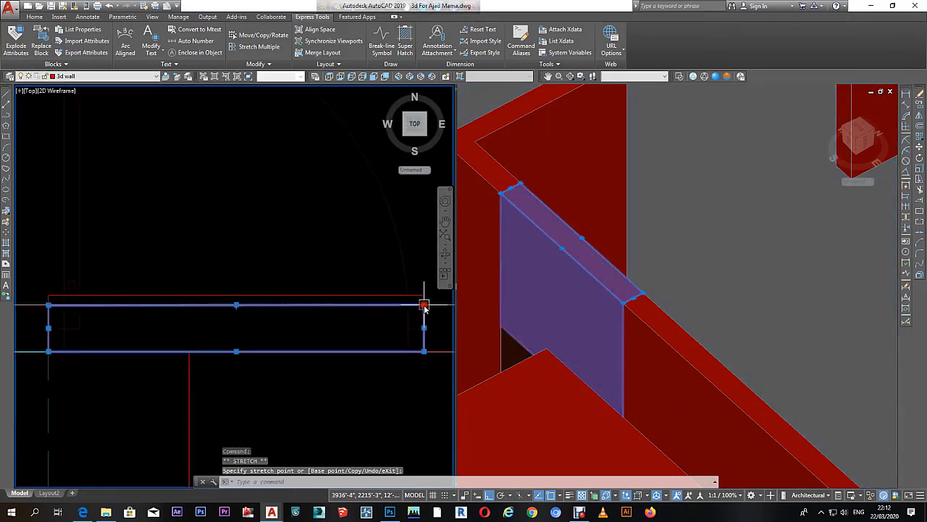
key("Escape")
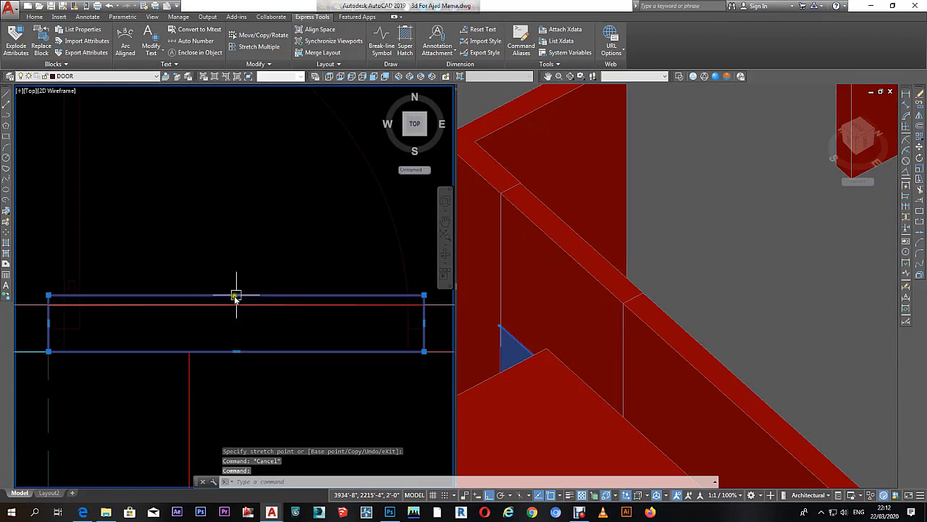
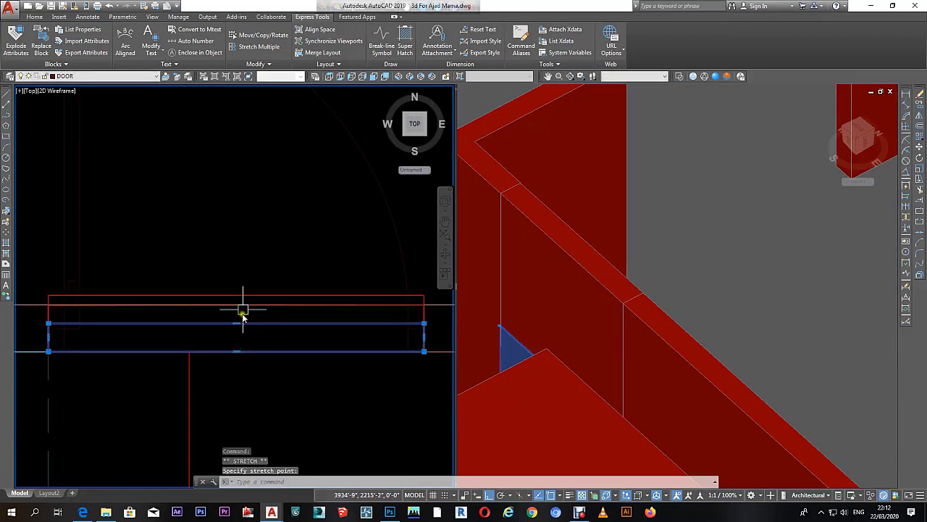
Step: Abandon the unfinished stretch of the window corner and clear the selection
key("Escape")
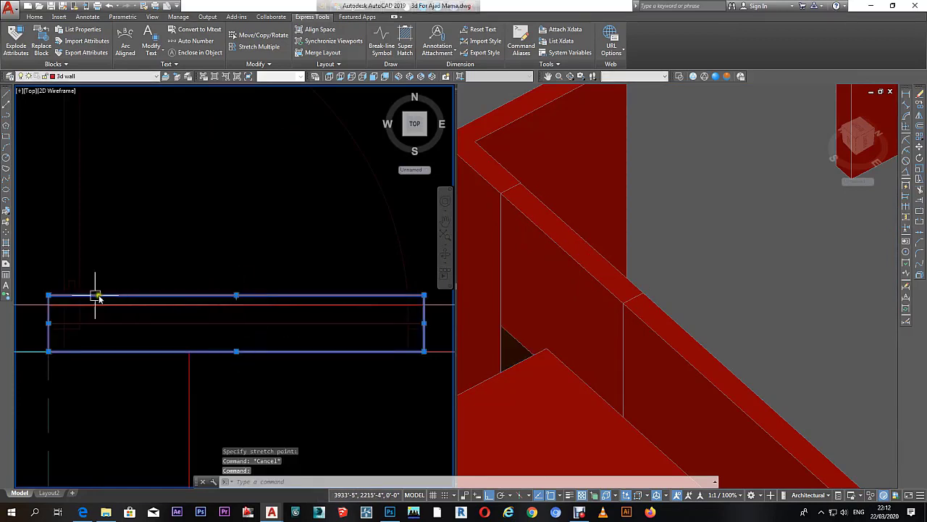
left_click(427, 295)
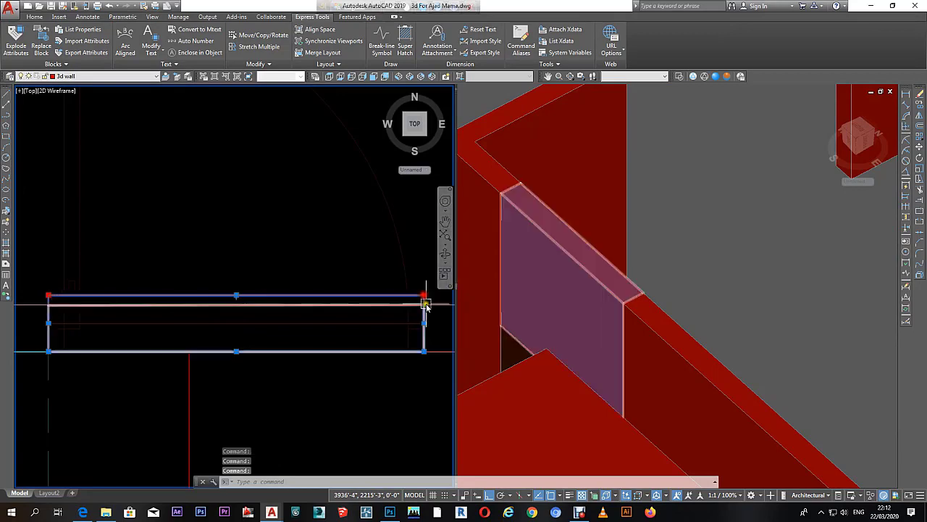
key("Escape")
key("Escape")
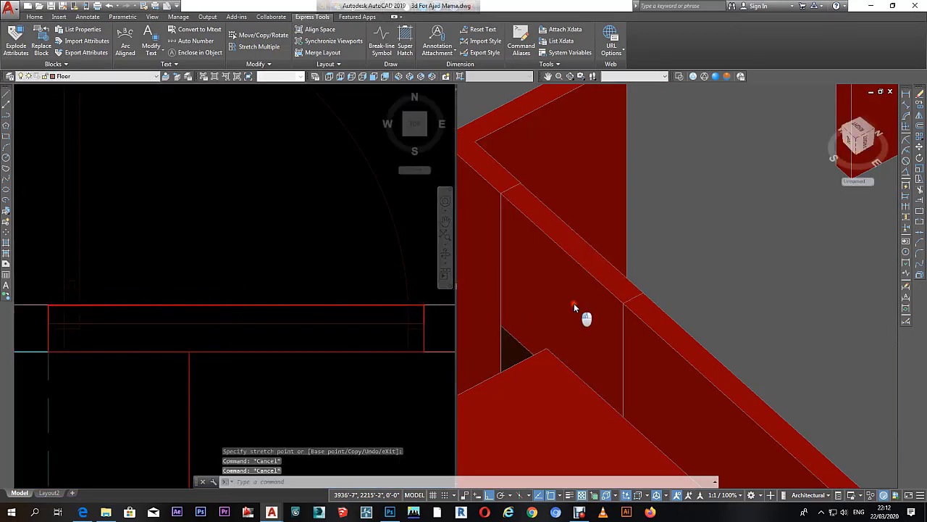
scroll(573, 303, "down", 3)
scroll(573, 290, "down", 2)
scroll(685, 329, "up", 2)
scroll(780, 279, "up", 2)
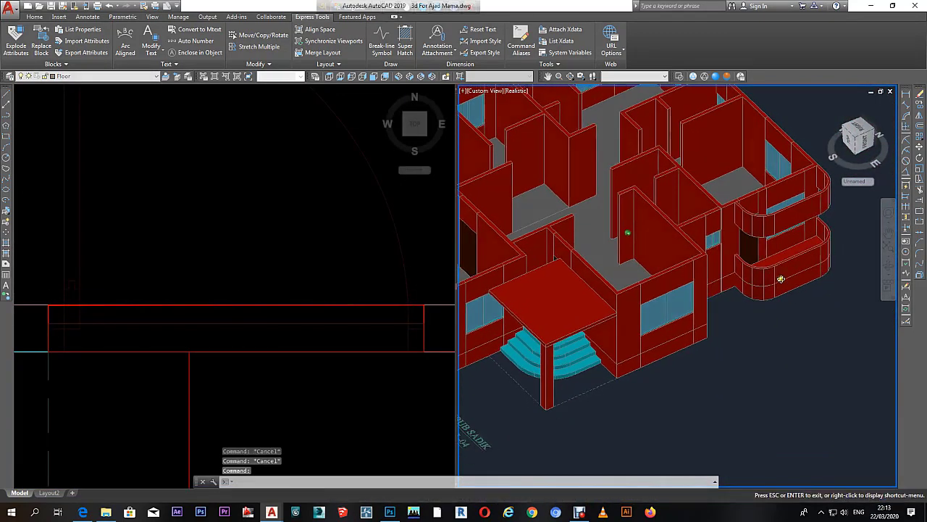
scroll(752, 265, "up", 2)
scroll(714, 238, "up", 2)
scroll(693, 218, "up", 3)
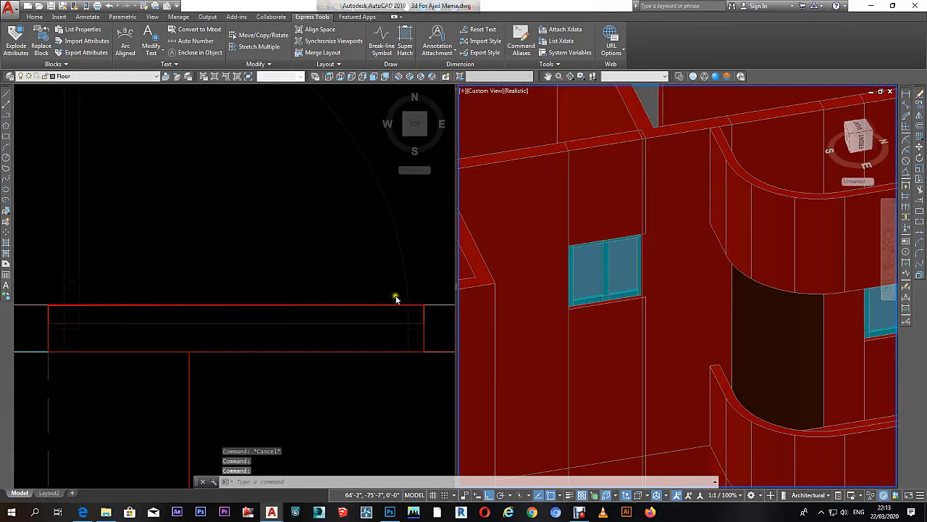
Step: Select the wall panels above and below the window, then clear the selection
left_click(611, 352)
left_click(228, 265)
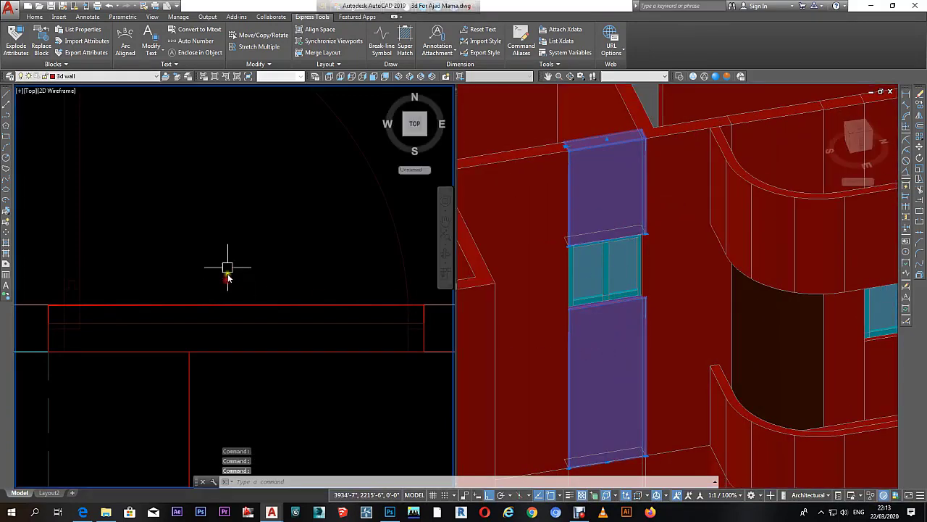
scroll(261, 275, "down", 4)
scroll(263, 220, "up", 5)
key("Escape")
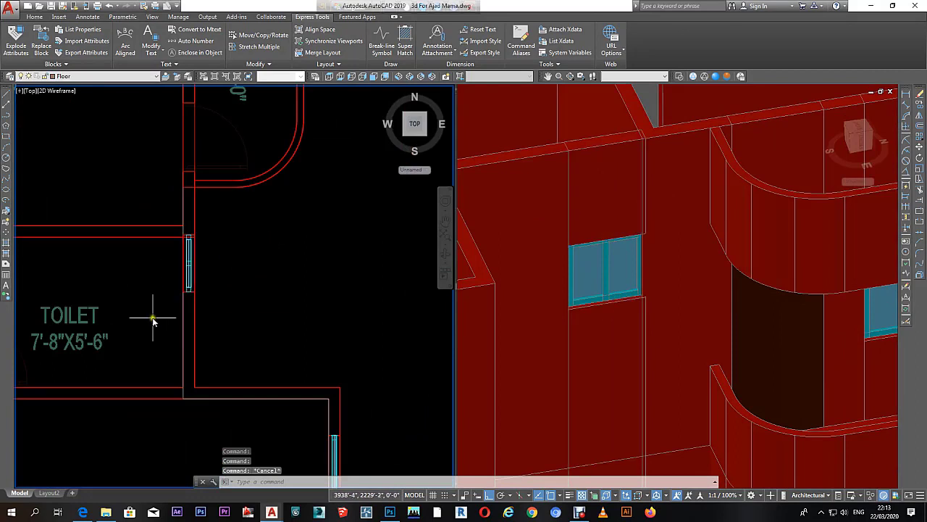
Step: Try moving the window and its panels in the 3D view, then cancel the move
left_click(226, 229)
left_click(686, 265)
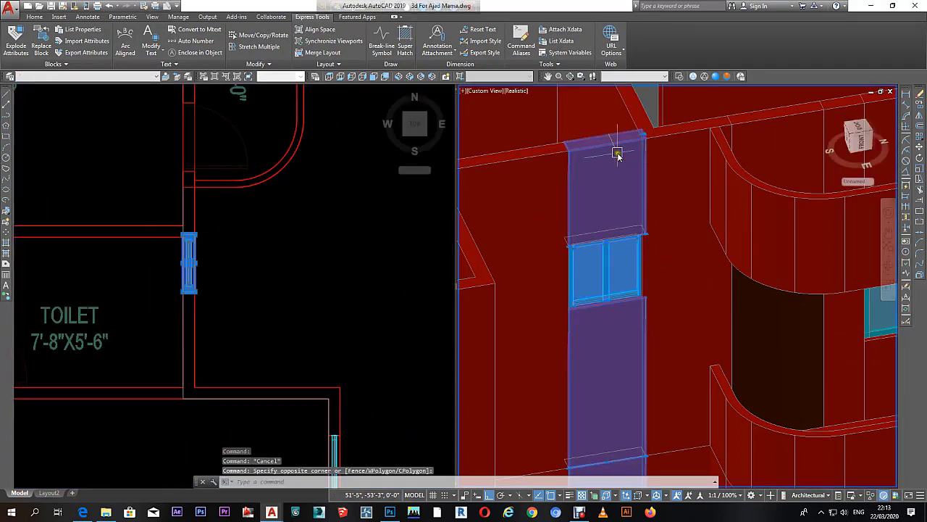
type("m")
key("Return")
scroll(679, 142, "up", 5)
left_click(660, 152)
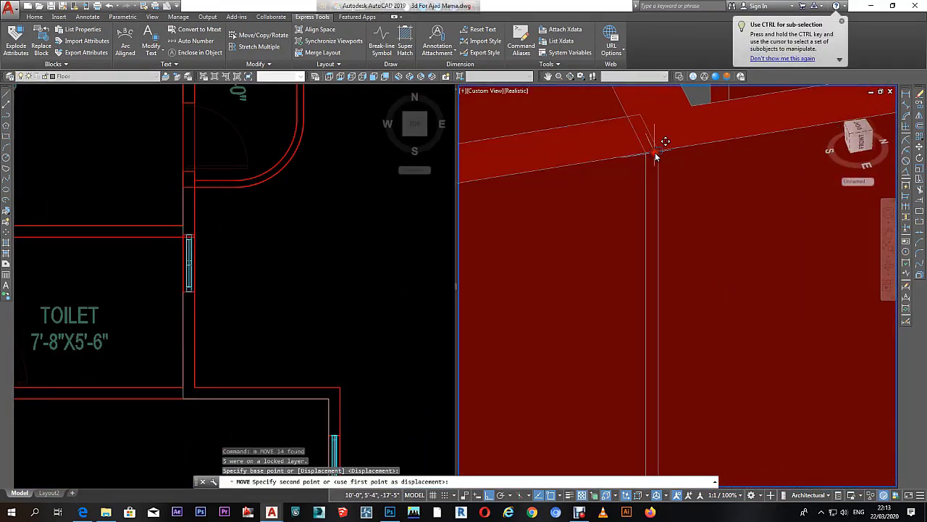
key("Escape")
scroll(677, 155, "down", 5)
Step: Stretch the end of the wall beside the toilet window to the window edge
left_click(601, 222)
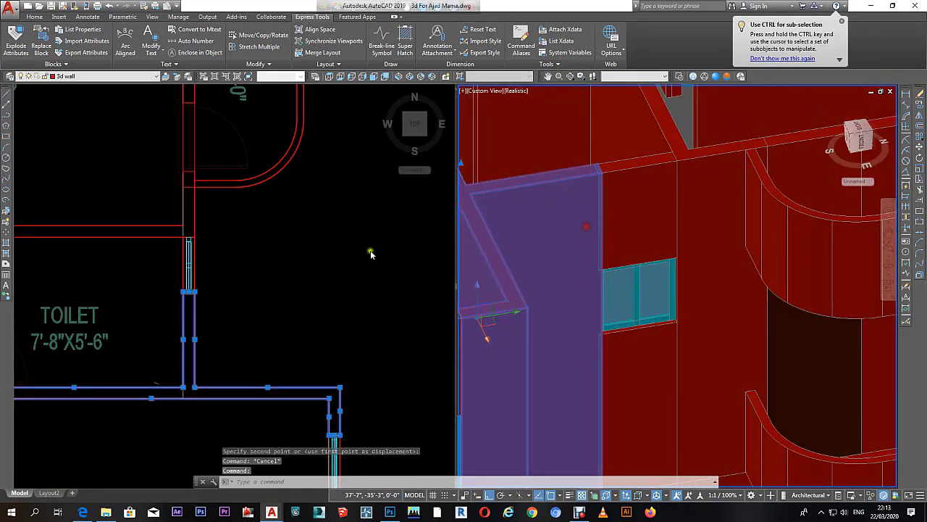
scroll(176, 313, "up", 2)
scroll(176, 314, "up", 5)
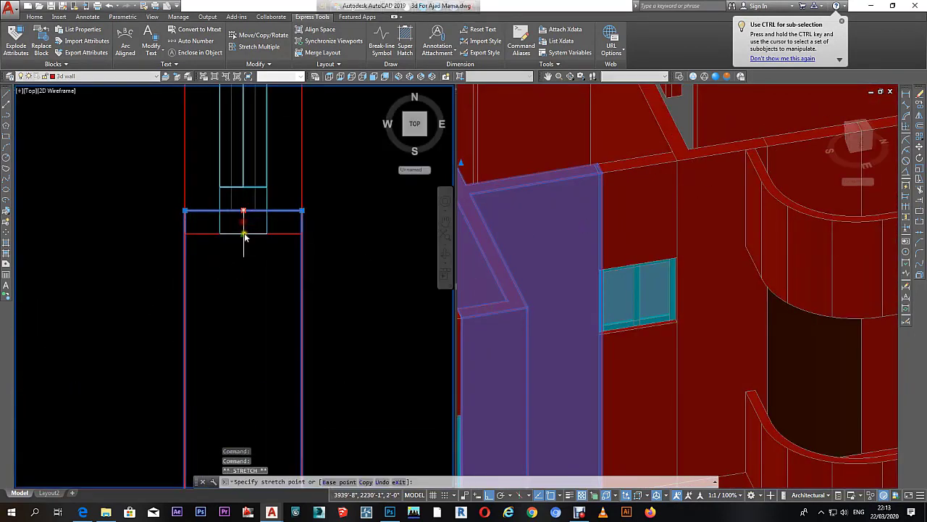
left_click(244, 234)
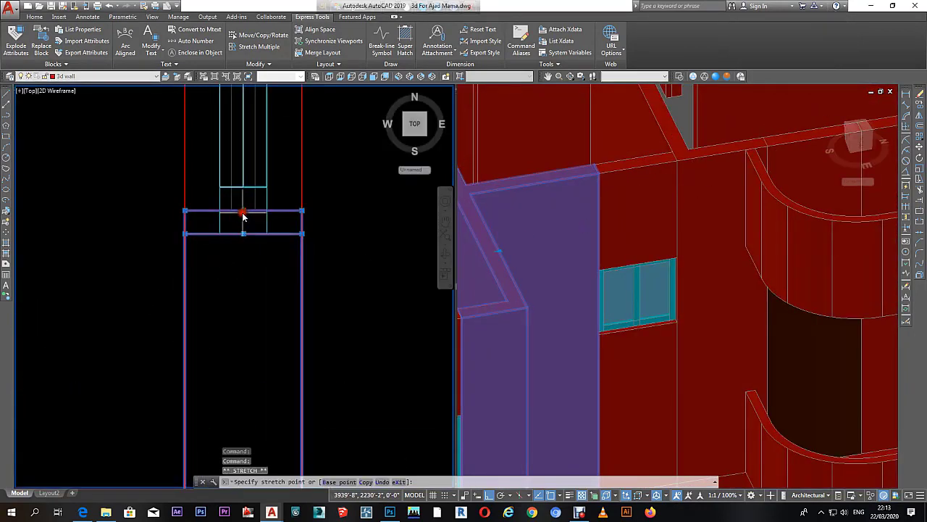
key("Escape")
key("Escape")
Step: Orbit the house toward the porch to review the fixed wall
scroll(661, 236, "down", 2)
scroll(644, 236, "down", 3)
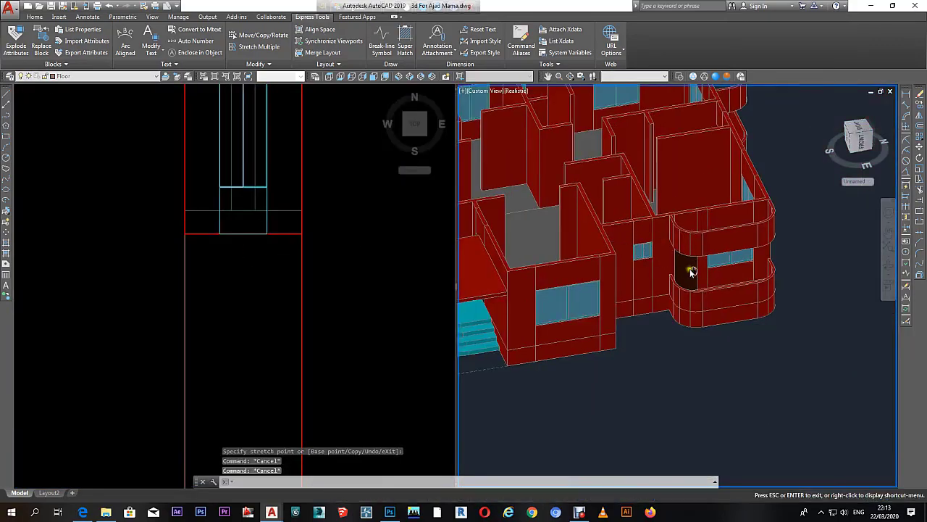
scroll(688, 265, "down", 2)
middle_click_drag(708, 262, 286, 251, "shift")
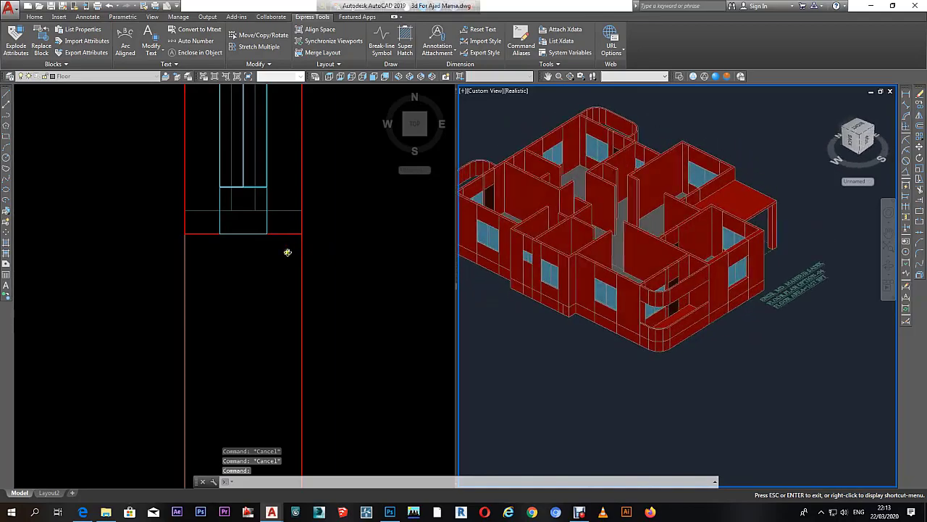
scroll(774, 245, "up", 2)
key("Escape")
key("Escape")
mouse_move(772, 239)
middle_mouse_down("shift")
mouse_move(580, 246)
mouse_move(631, 256)
mouse_move(549, 247)
mouse_move(684, 258)
mouse_move(689, 288)
middle_mouse_up("shift")
scroll(548, 247, "up", 2)
Step: Bring the floor plan to the door opening behind the porch roof
left_click(689, 288)
left_click(202, 273)
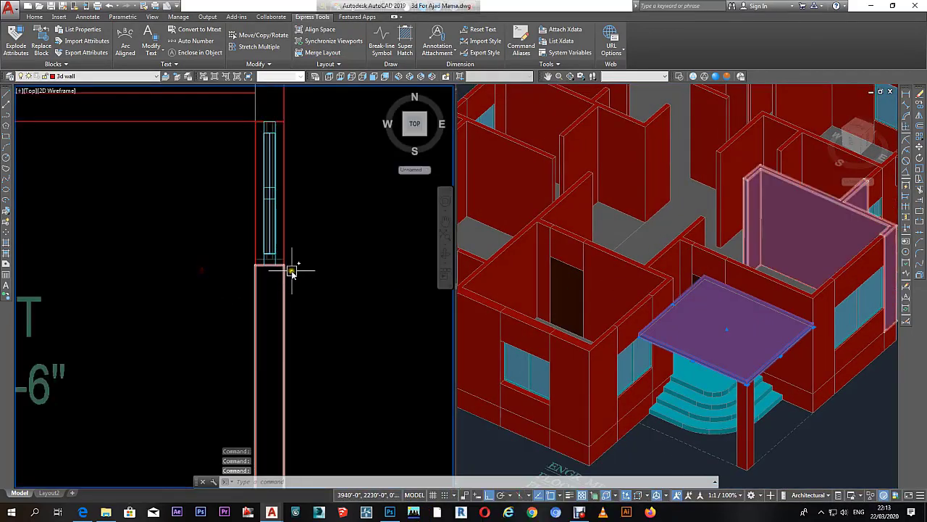
scroll(296, 265, "down", 3)
scroll(296, 265, "up", 2)
scroll(277, 288, "up", 3)
middle_click_drag(277, 288, 324, 283)
key("Escape")
key("Escape")
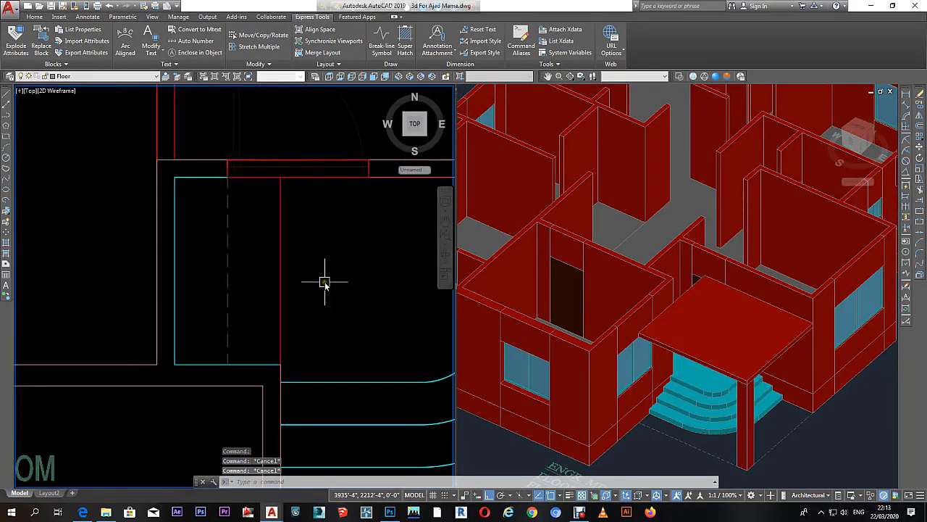
type("rec")
Step: Draw a rectangle over the door opening and extrude it 5 units
key("Return")
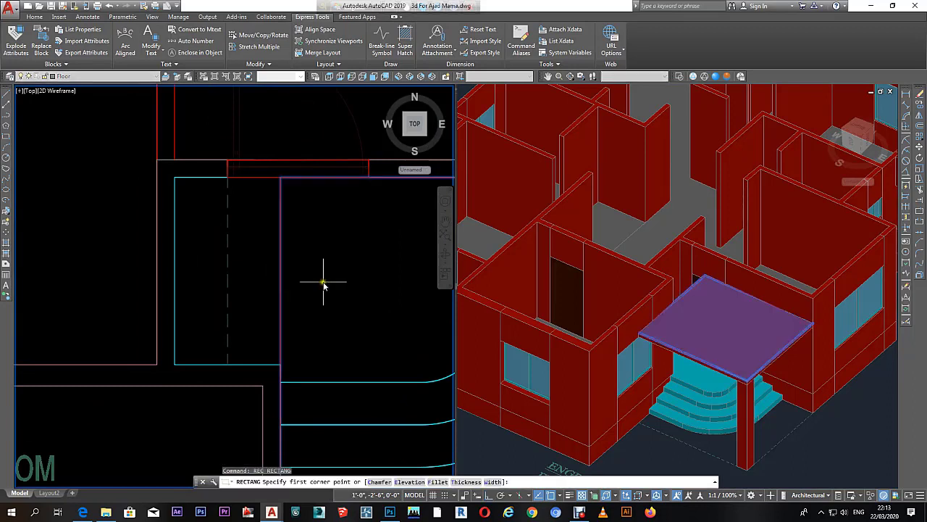
left_click(279, 365)
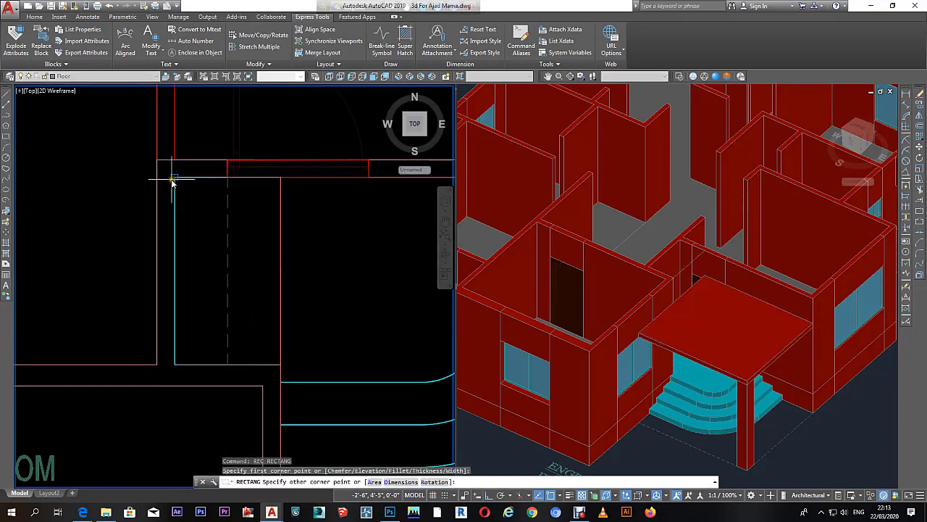
left_click(173, 180)
scroll(714, 267, "up", 3)
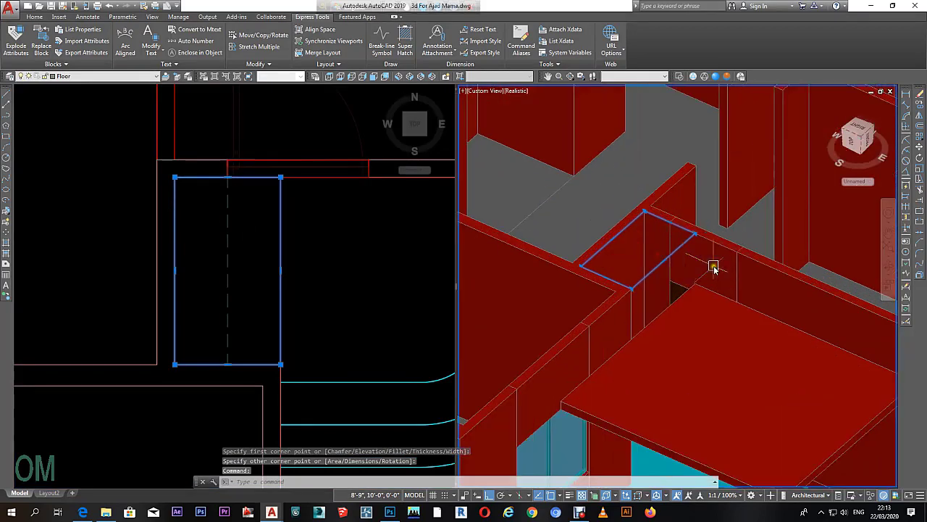
type("ext")
key("Return")
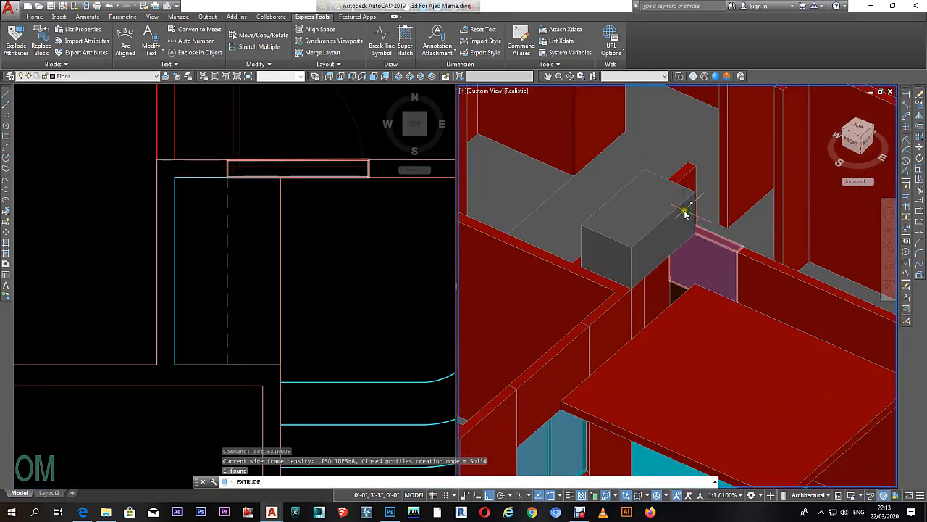
type("5")
key("Return")
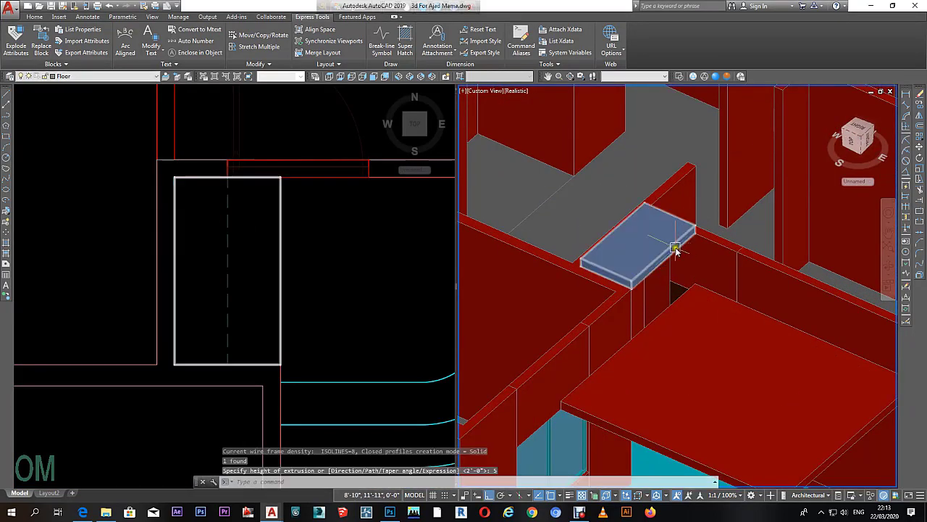
Step: Move the new lintel block down onto the top of the door opening
left_click(673, 248)
type("m")
key("Return")
scroll(696, 239, "up", 2)
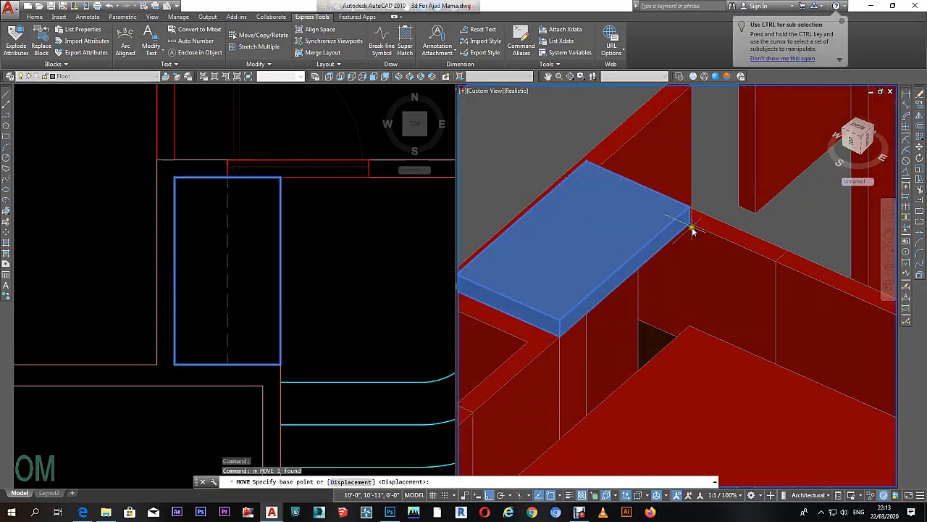
left_click(693, 229)
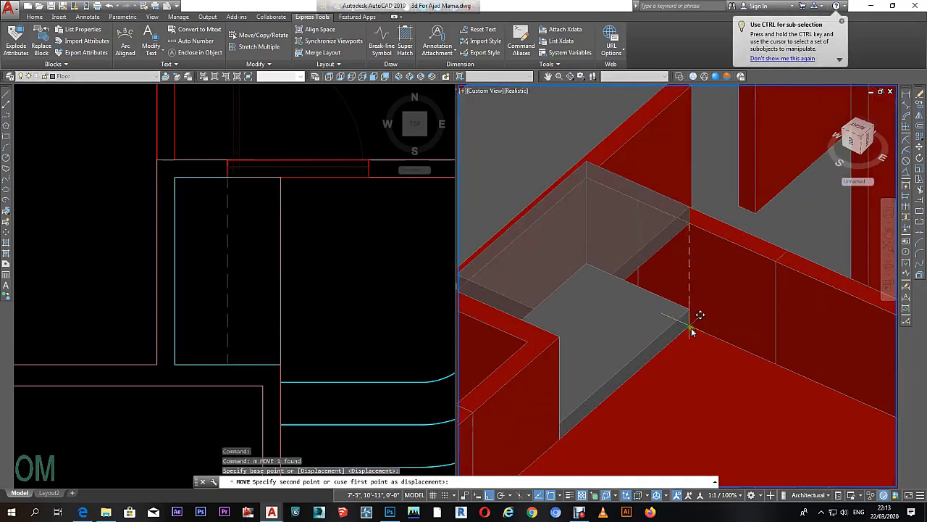
left_click(692, 322)
left_click(689, 317)
right_click(691, 317)
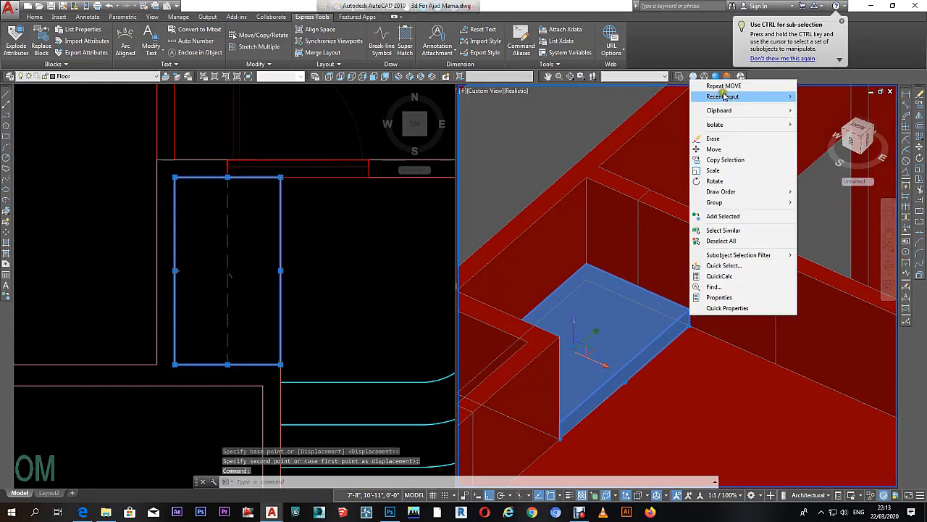
left_click(724, 86)
left_click(692, 312)
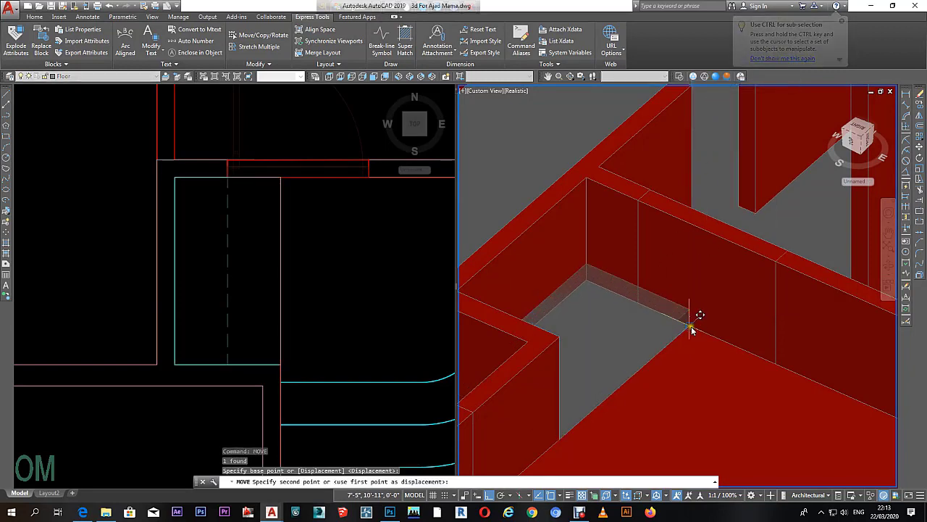
key("Escape")
key("Escape")
Step: Try Match Properties on the lintel block, then cancel it
key("Return")
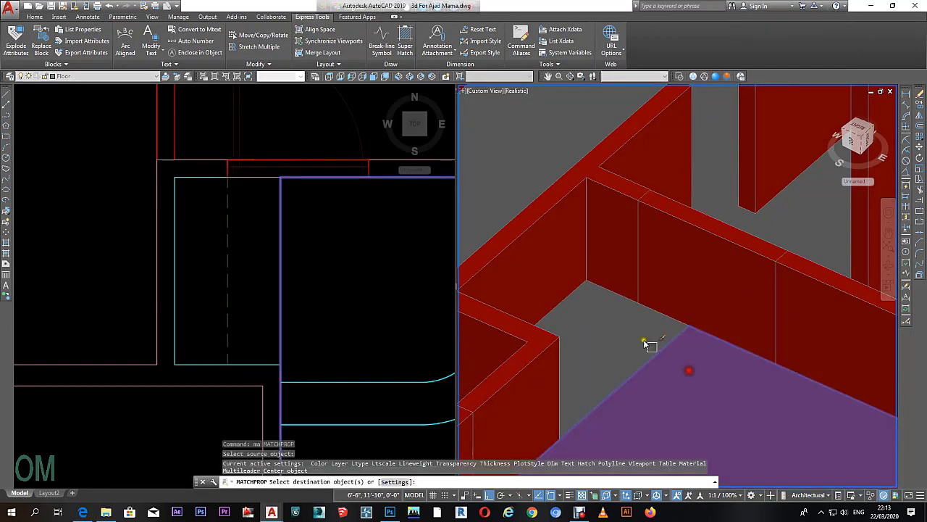
right_click(633, 315)
key("Escape")
scroll(674, 290, "down", 3)
scroll(674, 290, "down", 3)
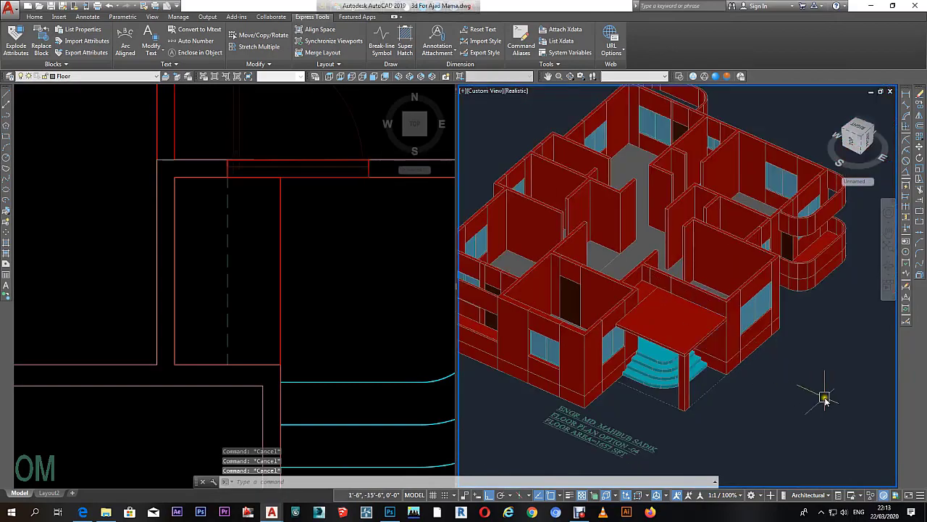
Step: Copy the selected lintel block onto the top of the first door opening
mouse_move(780, 323)
middle_mouse_down("shift")
mouse_move(711, 321)
mouse_move(701, 312)
middle_mouse_up("shift")
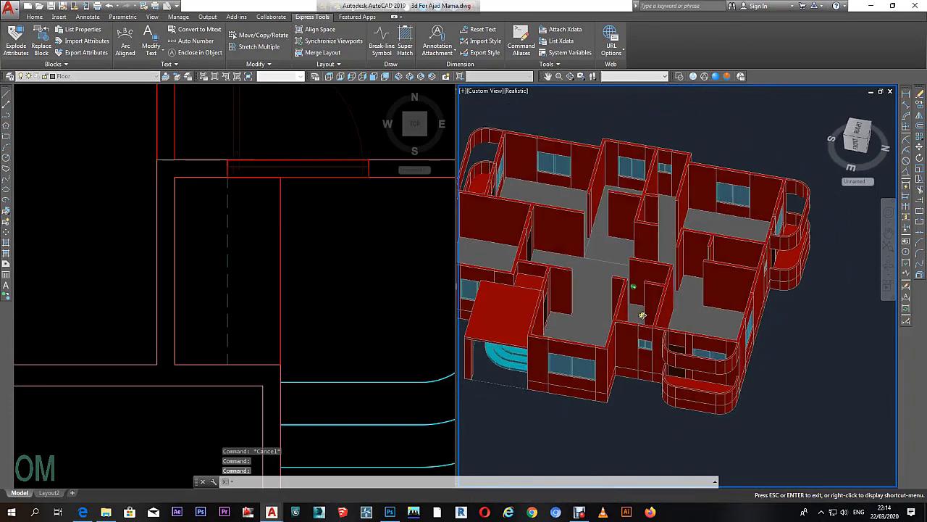
middle_click_drag(701, 312, 724, 318, "shift")
scroll(770, 318, "up", 3)
scroll(769, 317, "up", 4)
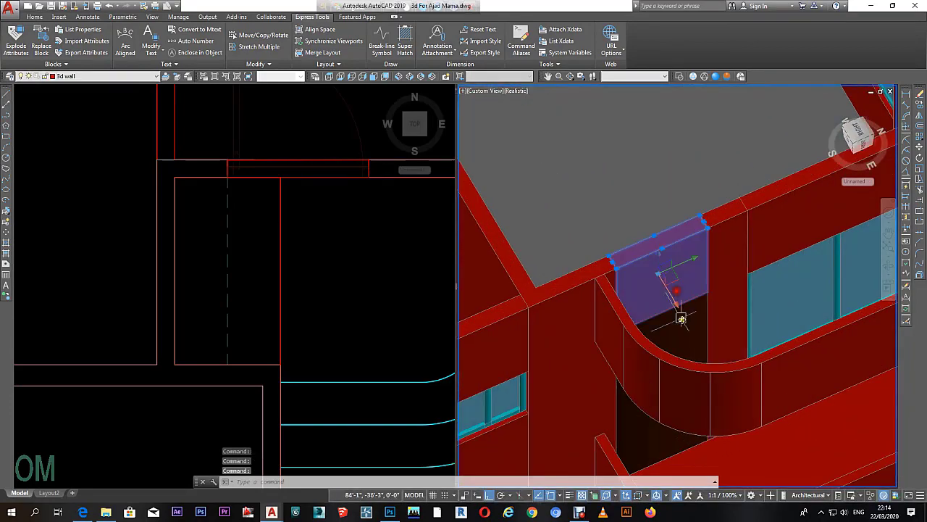
type("c")
key("Return")
left_click(607, 259)
scroll(608, 259, "down", 2)
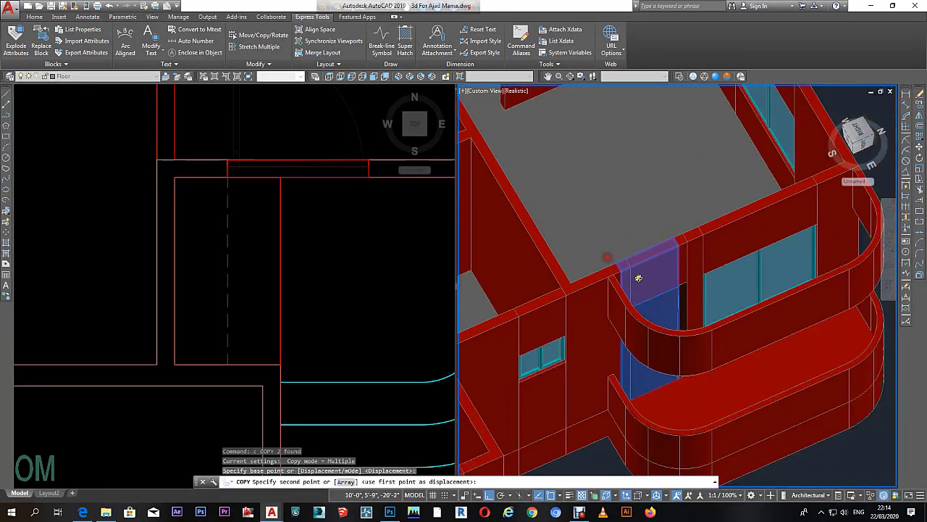
scroll(764, 335, "down", 2)
scroll(559, 268, "up", 5)
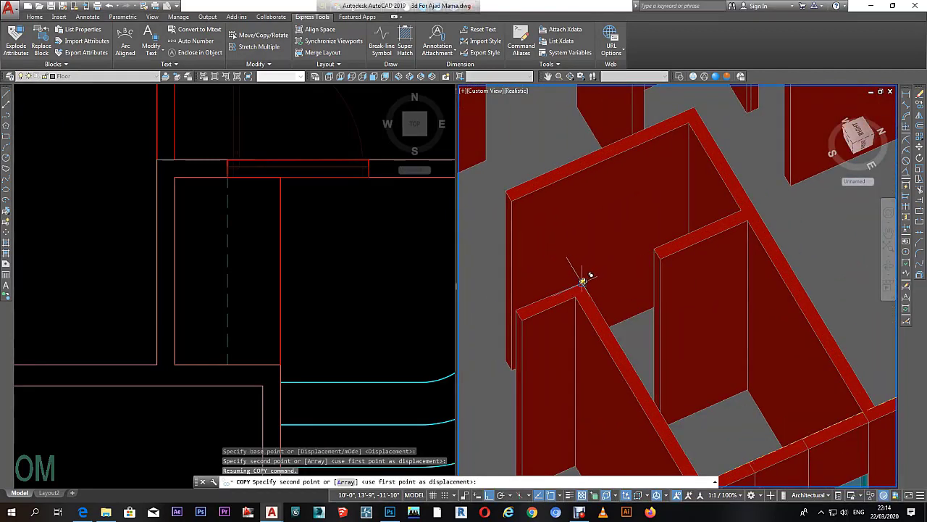
left_click(583, 281)
key("Escape")
Step: Select the newly placed lintel and begin moving it from its corner, then cancel
scroll(615, 290, "up", 3)
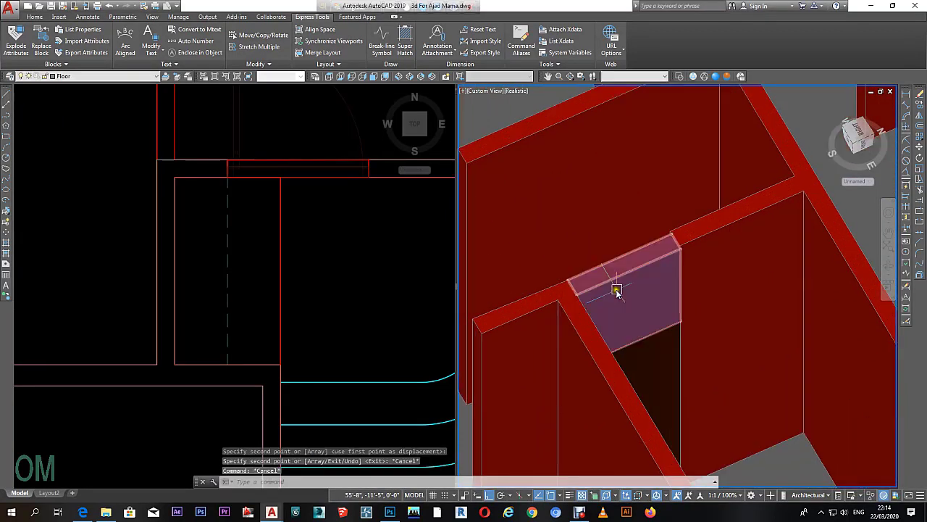
middle_click_drag(662, 283, 647, 299, "shift")
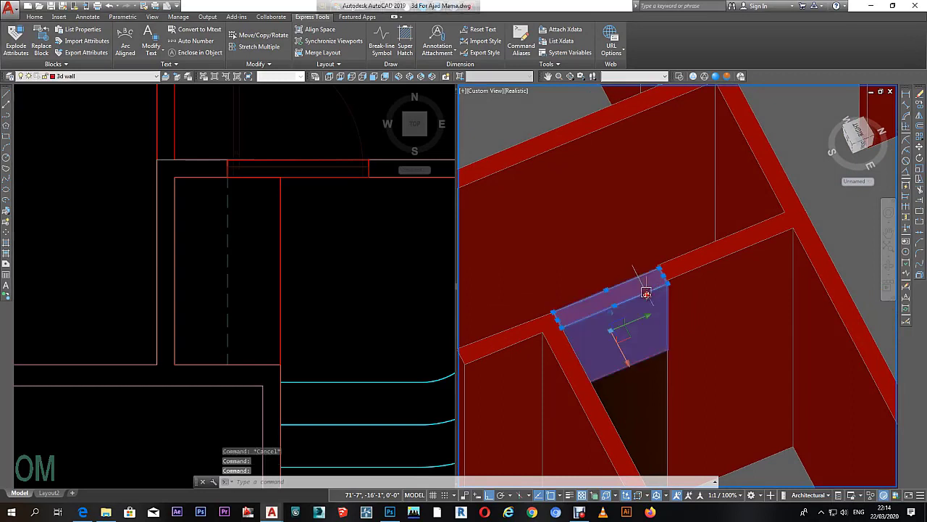
left_click(649, 370)
type("m")
key("Return")
scroll(631, 281, "up", 3)
scroll(696, 318, "up", 2)
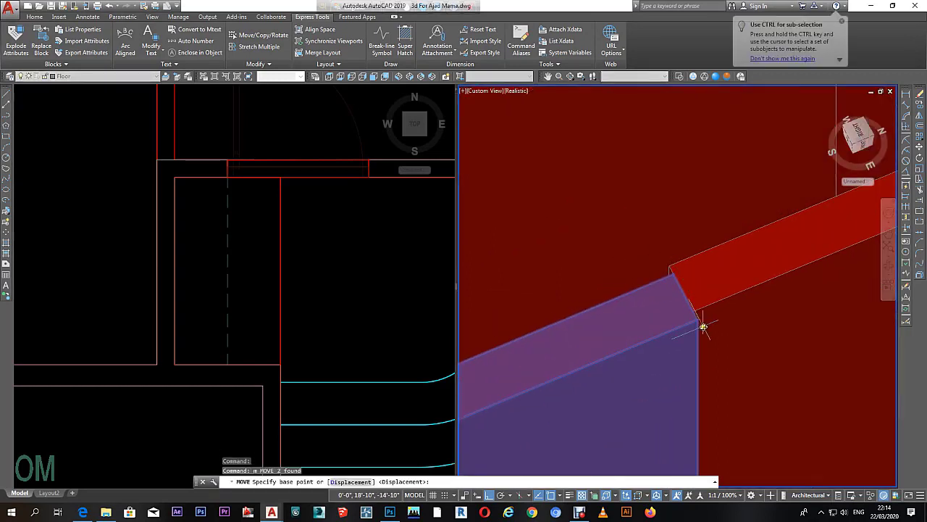
left_click(700, 324)
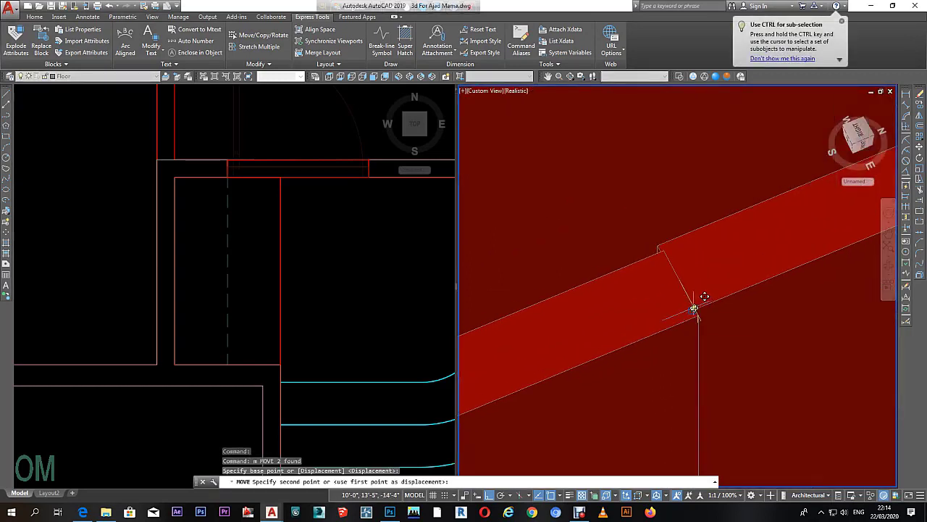
scroll(694, 309, "down", 5)
key("Escape")
Step: Check the lintel near WASH in plan view and try stretching the wall corner, then cancel
left_click(655, 316)
left_click(248, 314)
scroll(284, 279, "down", 5)
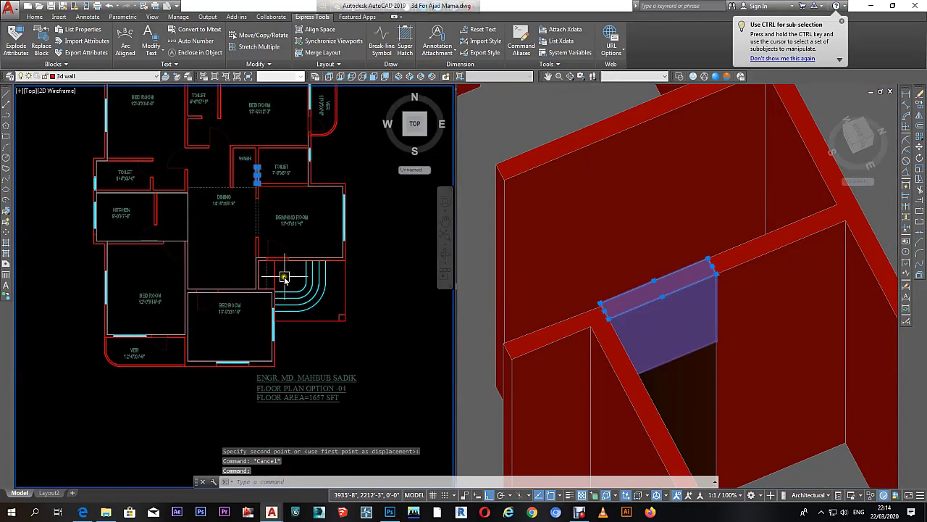
scroll(257, 174, "up", 4)
scroll(251, 182, "up", 5)
middle_click_drag(249, 200, 292, 217)
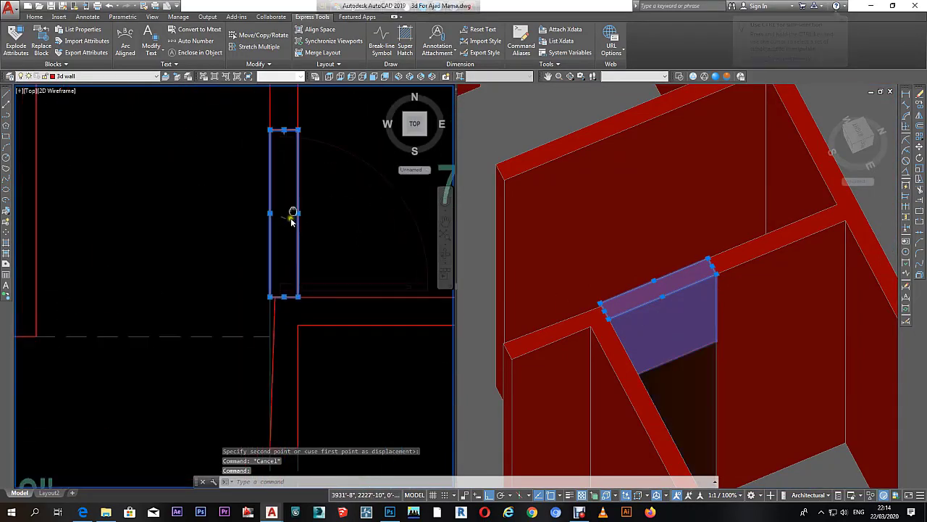
scroll(292, 221, "up", 3)
key("Escape")
left_click(276, 254)
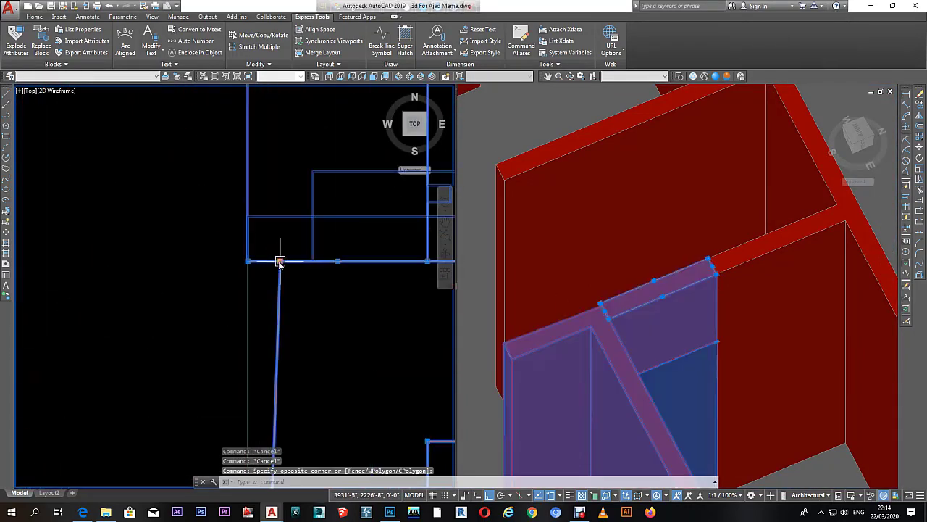
left_click(253, 261)
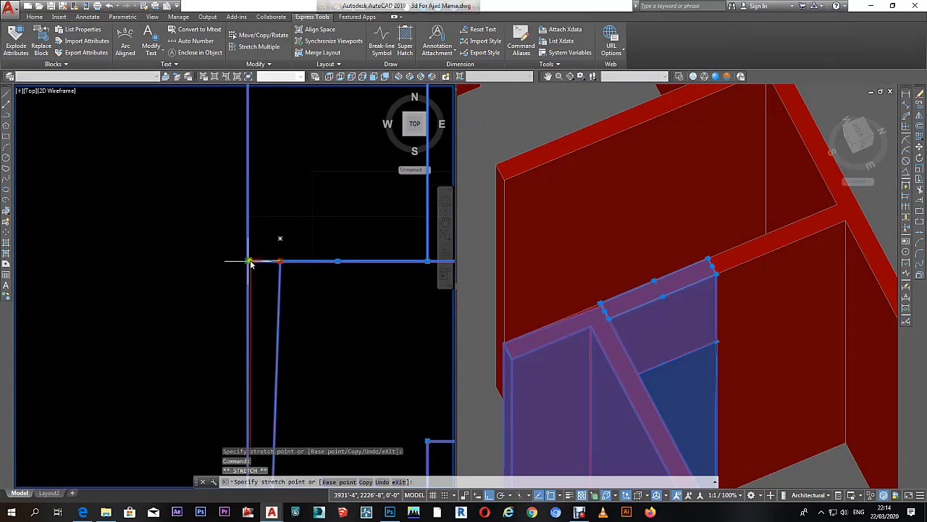
key("Escape")
key("Escape")
scroll(315, 266, "down", 3)
scroll(317, 290, "down", 2)
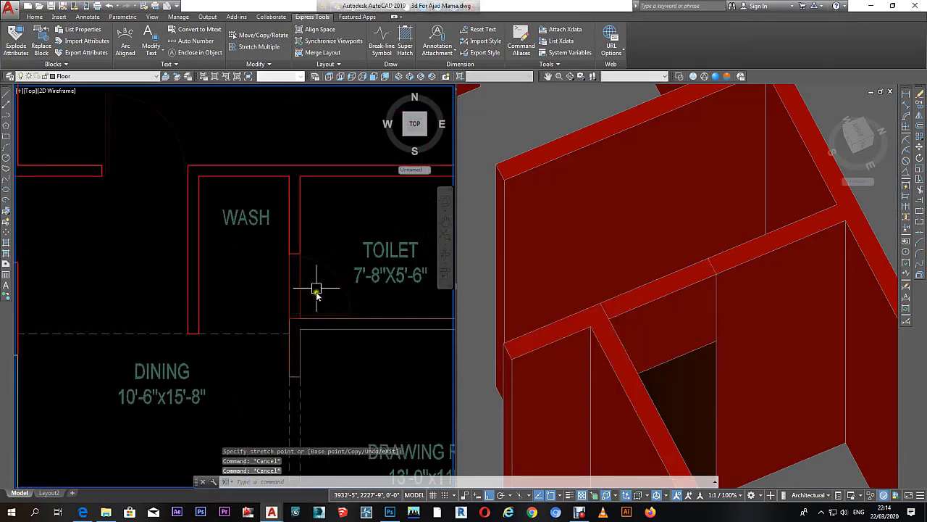
Step: Return to the 3D view and orbit the model toward the next door opening
left_click(662, 296)
scroll(667, 290, "down", 4)
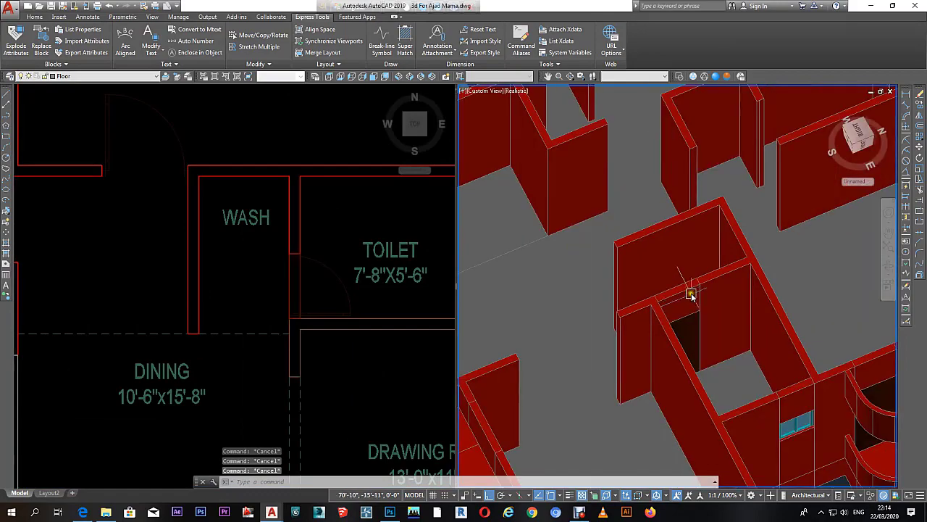
scroll(678, 270, "down", 1)
scroll(678, 270, "down", 2)
mouse_move(673, 276)
middle_mouse_down("shift")
mouse_move(720, 314)
mouse_move(703, 290)
mouse_move(641, 271)
mouse_move(699, 278)
middle_mouse_up("shift")
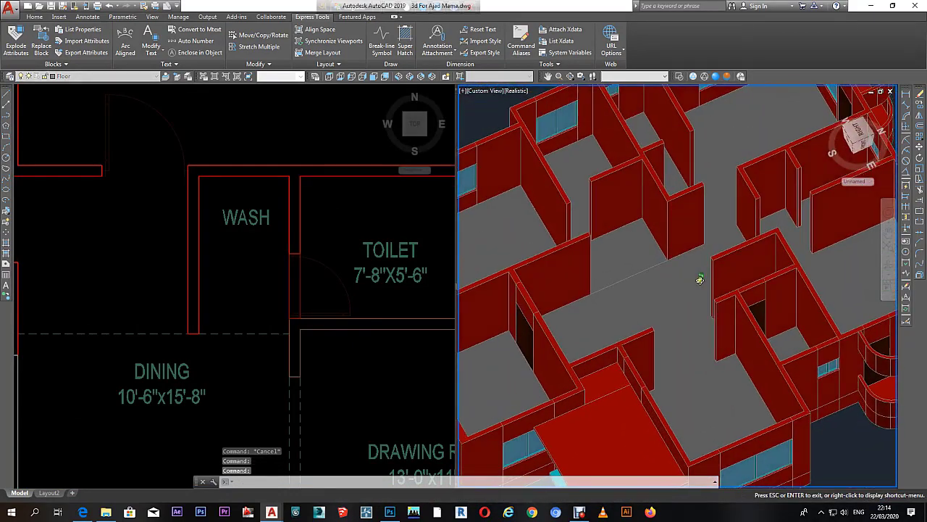
scroll(701, 275, "down", 5)
scroll(702, 280, "up", 2)
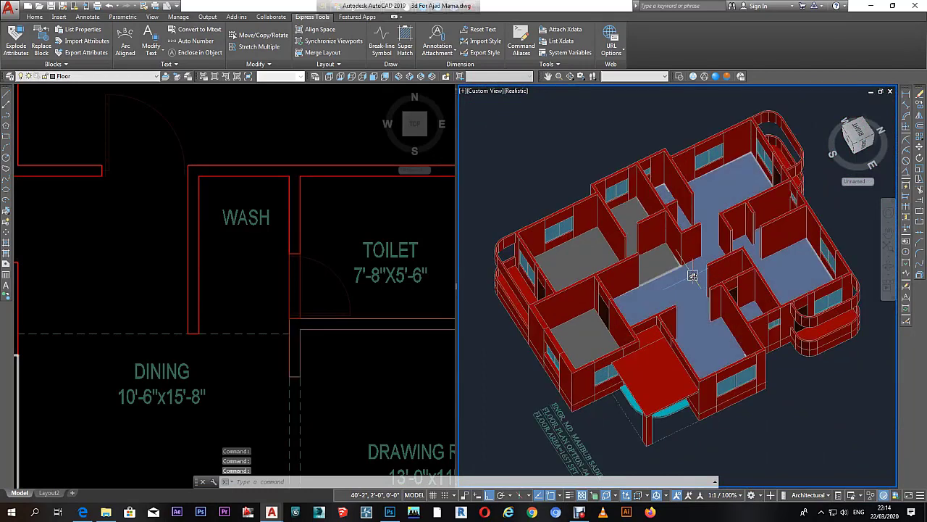
scroll(741, 213, "up", 5)
left_click(714, 251)
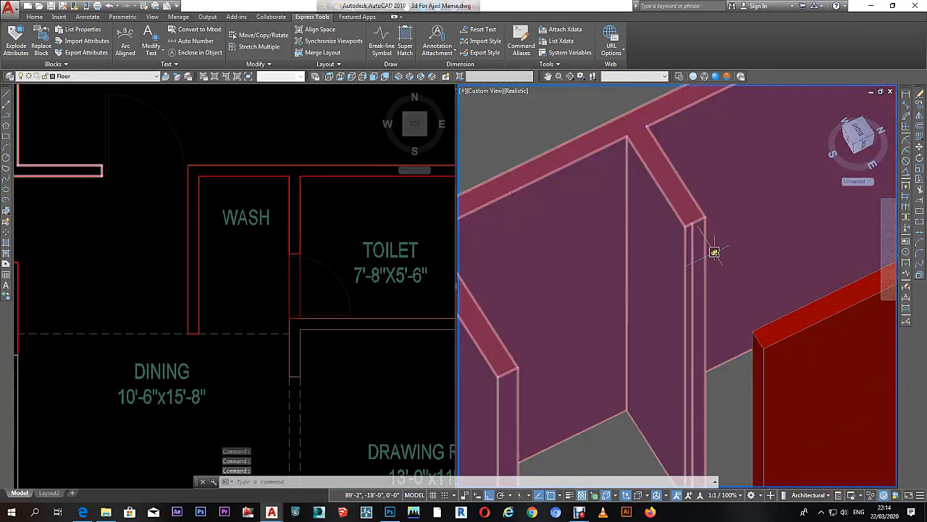
scroll(692, 247, "down", 5)
scroll(734, 258, "down", 2)
key("Escape")
key("Escape")
scroll(689, 307, "up", 3)
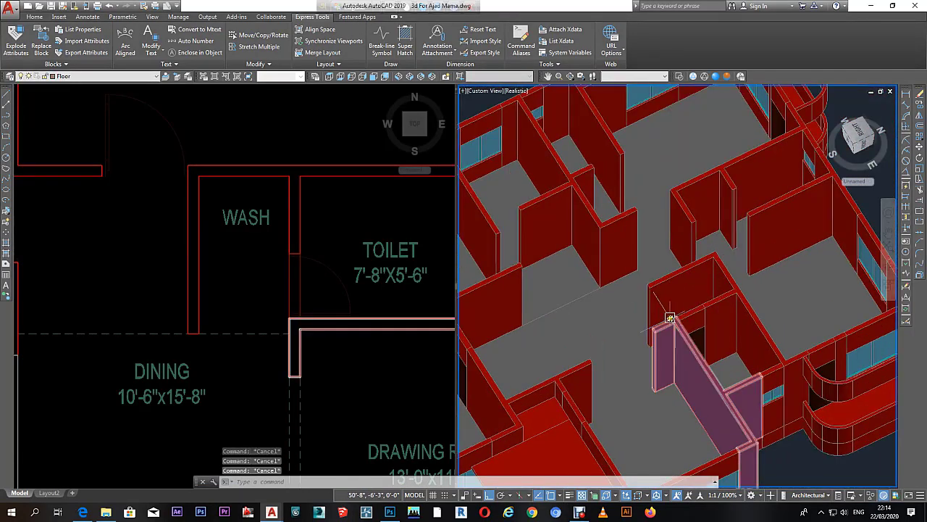
scroll(667, 327, "up", 3)
scroll(742, 328, "up", 3)
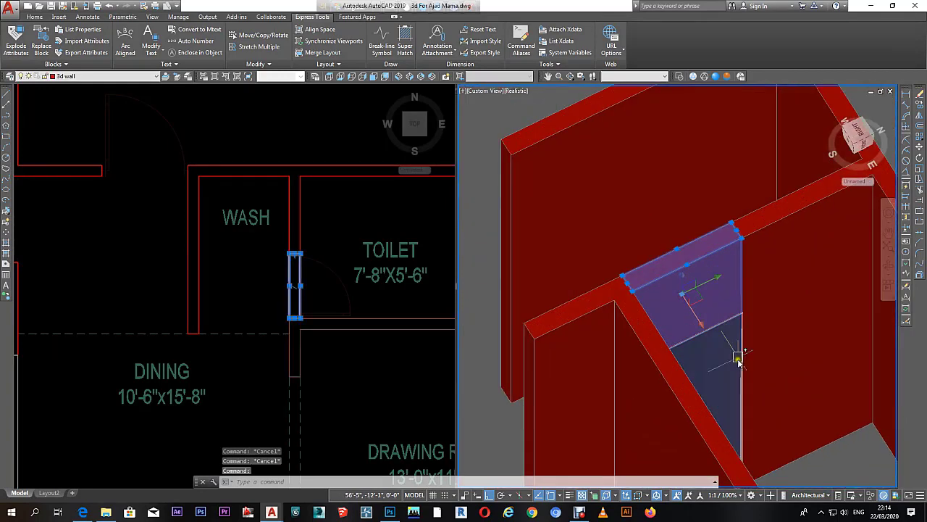
Step: Copy the lintel block atop the next door opening
type("c")
key("Return")
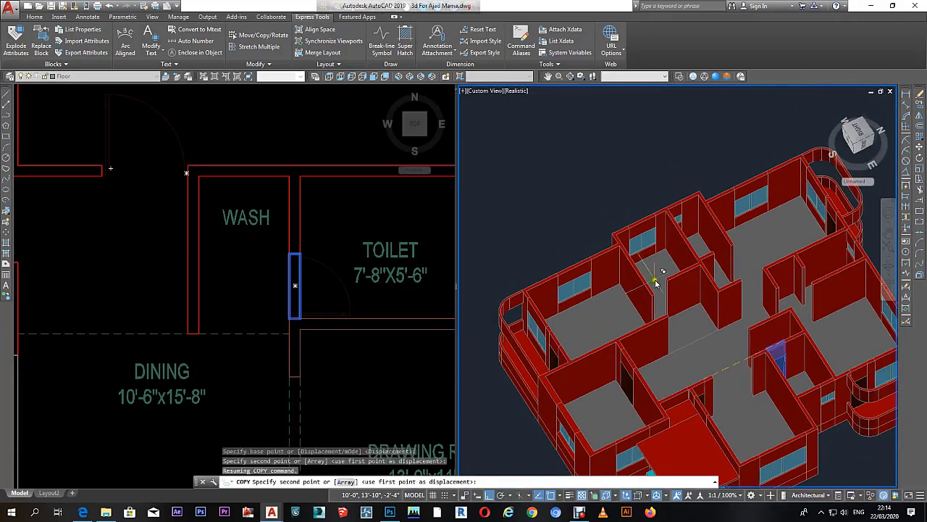
scroll(717, 297, "up", 5)
left_click(687, 261)
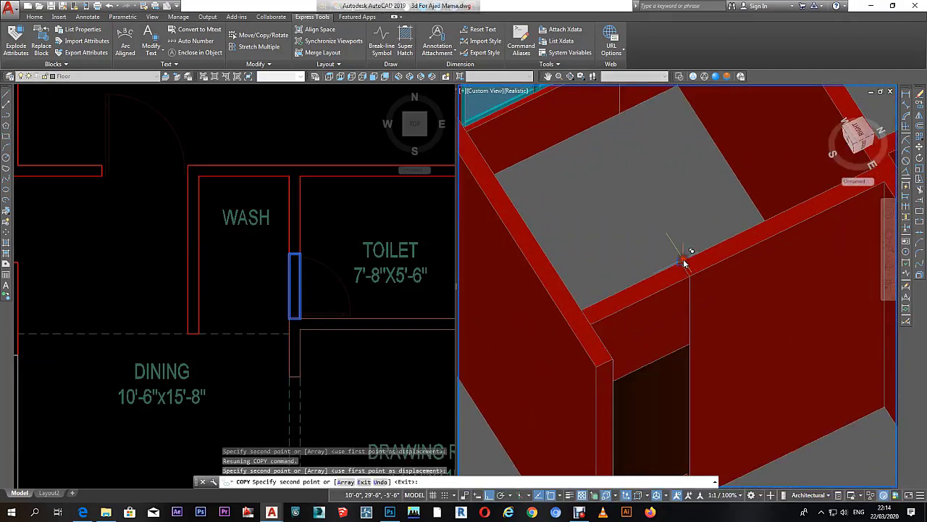
right_click(685, 259)
left_click(702, 275)
scroll(701, 268, "down", 5)
Step: Copy the lintel and its door panel from the lintel's top corner to the next doorway
mouse_move(724, 290)
middle_mouse_down("shift")
mouse_move(703, 304)
mouse_move(615, 267)
mouse_move(584, 261)
mouse_move(584, 275)
middle_mouse_up("shift")
scroll(588, 274, "up", 2)
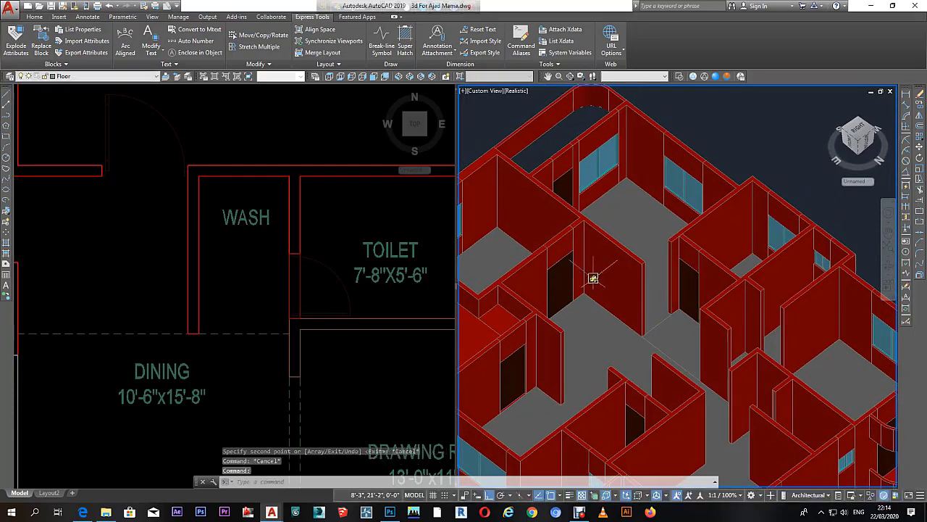
scroll(549, 242, "up", 3)
key("Return")
scroll(536, 261, "up", 2)
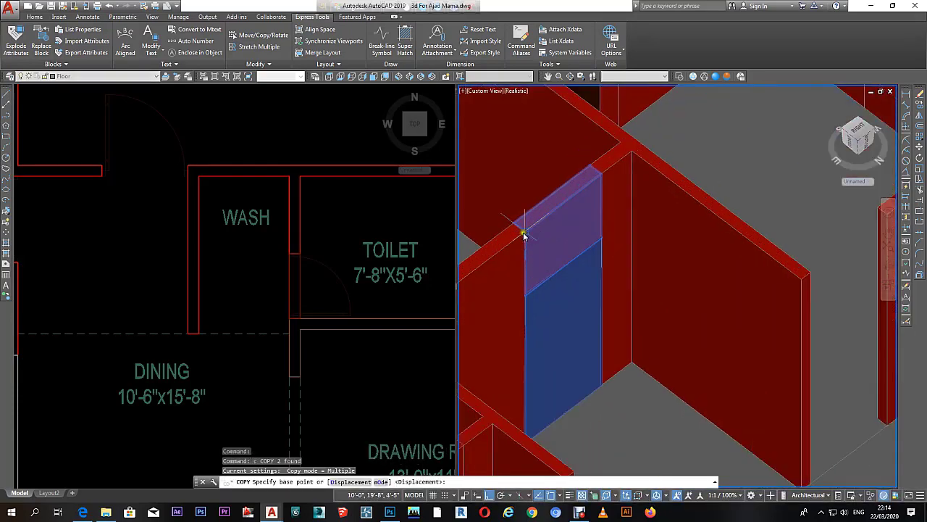
left_click(518, 245)
scroll(679, 253, "down", 2)
left_click(620, 263)
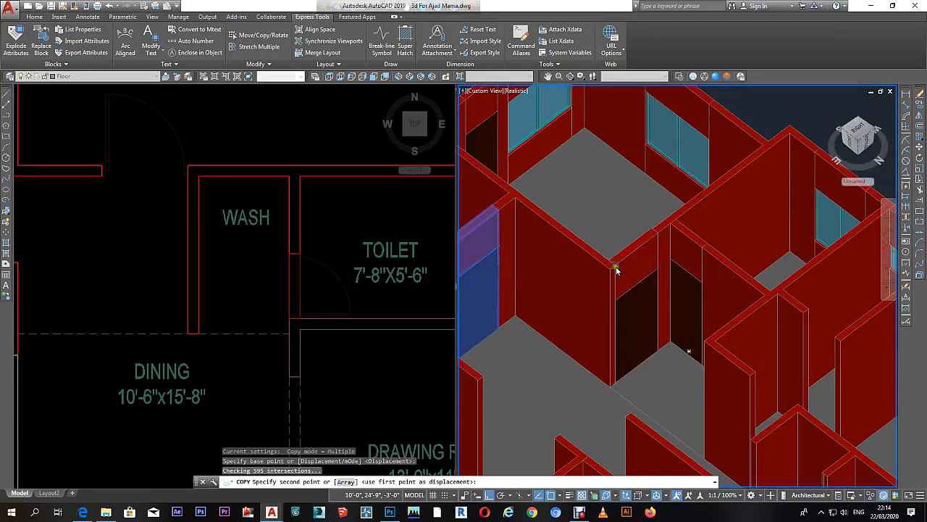
right_click(616, 264)
left_click(631, 280)
Step: Try stretching the copied lintel's end to the wall line, cancelling the adjustment
scroll(638, 258, "up", 2)
left_click(637, 259)
scroll(299, 253, "down", 5)
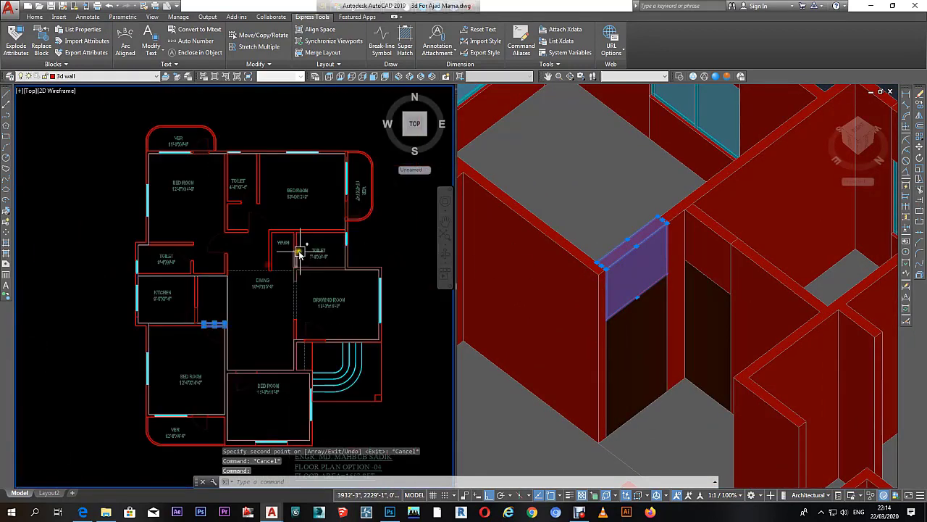
scroll(217, 322, "up", 5)
scroll(203, 331, "up", 1)
scroll(213, 341, "down", 1)
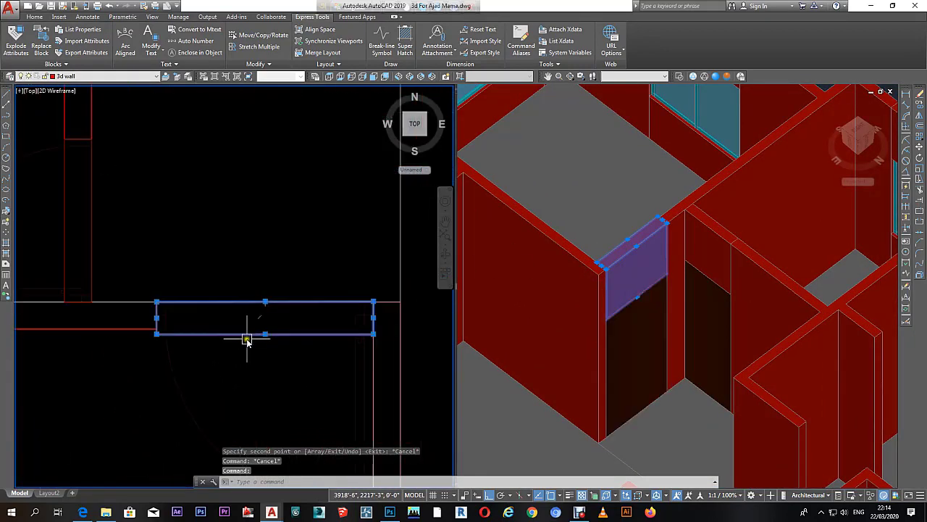
left_click(157, 335)
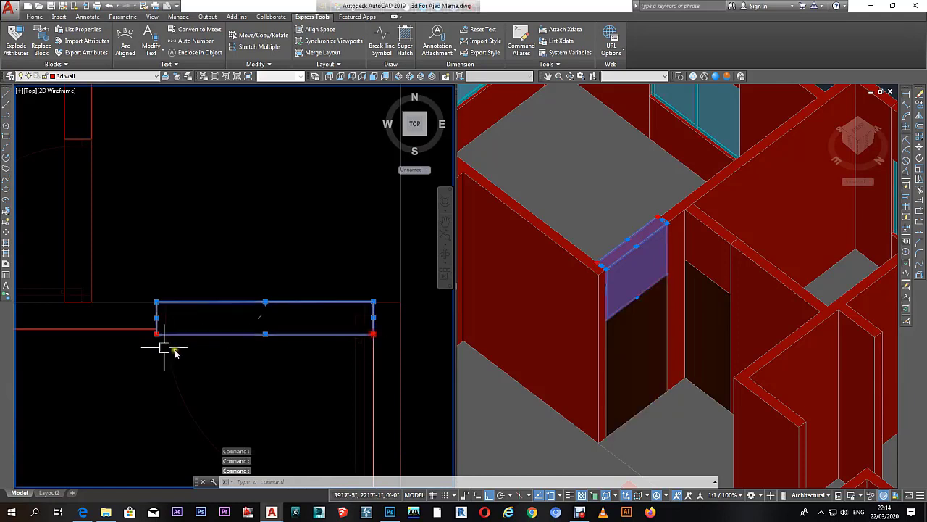
scroll(152, 333, "up", 1)
left_click(159, 323)
scroll(161, 327, "down", 1)
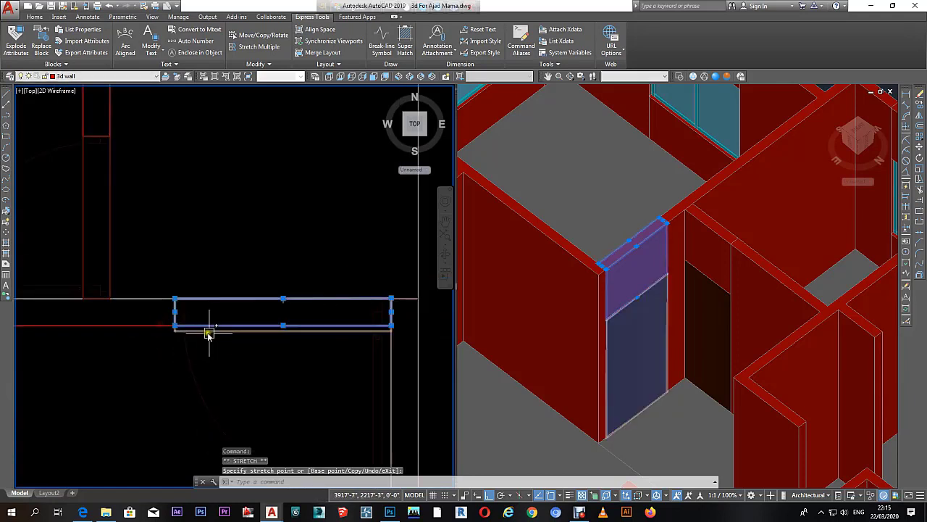
key("Escape")
key("Escape")
left_click(175, 334)
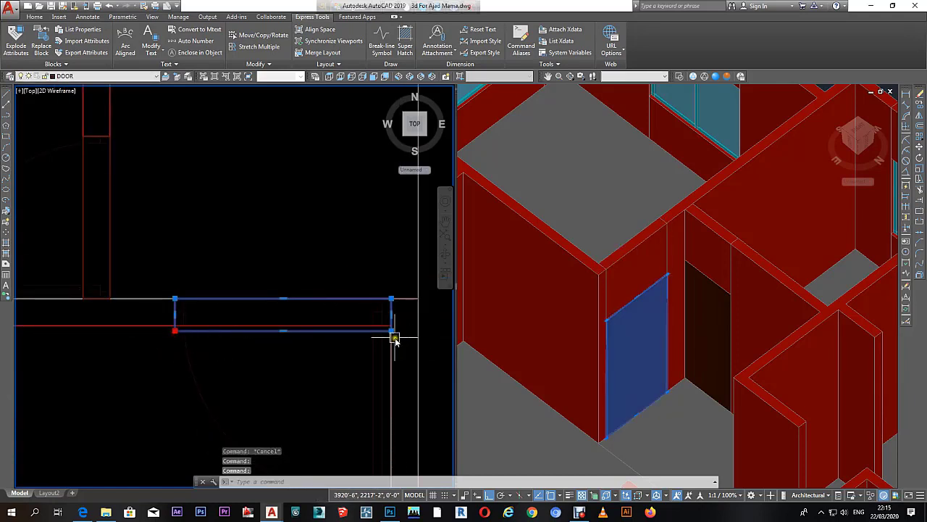
scroll(179, 333, "up", 2)
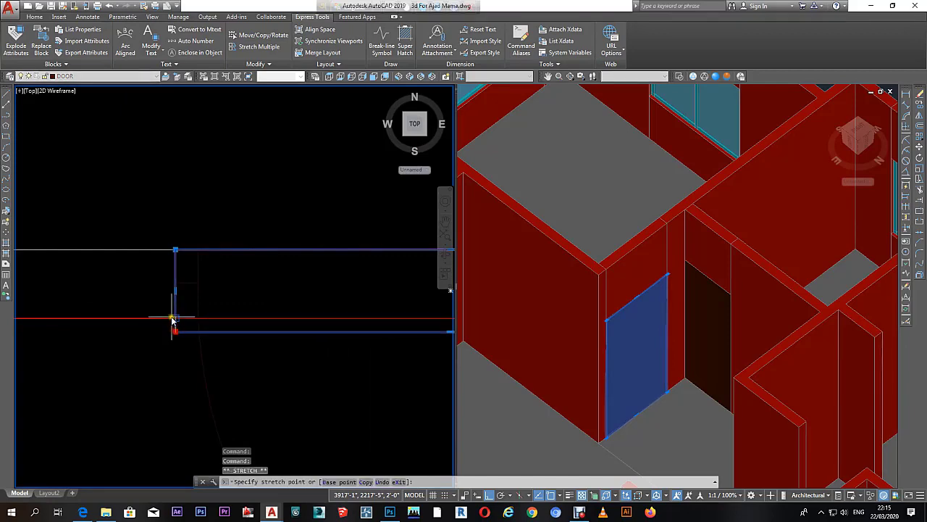
key("Escape")
key("Escape")
key("Escape")
Step: Copy the lintel above this door over the next doorway in the 3D view
left_click(605, 311)
scroll(617, 306, "down", 5)
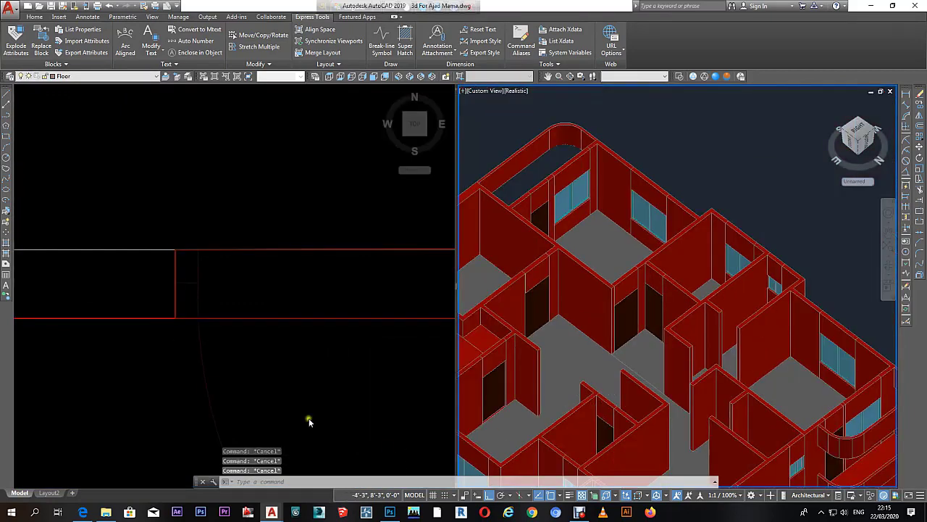
mouse_move(693, 269)
middle_mouse_down("shift")
mouse_move(814, 271)
mouse_move(814, 302)
middle_mouse_up("shift")
scroll(780, 351, "up", 3)
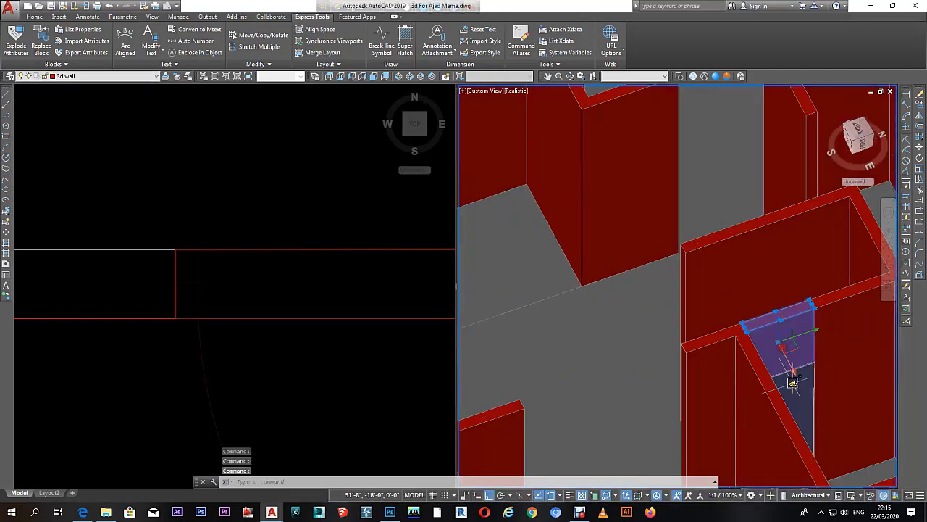
left_click(793, 382, "ctrl")
left_click(817, 313)
scroll(797, 304, "down", 3)
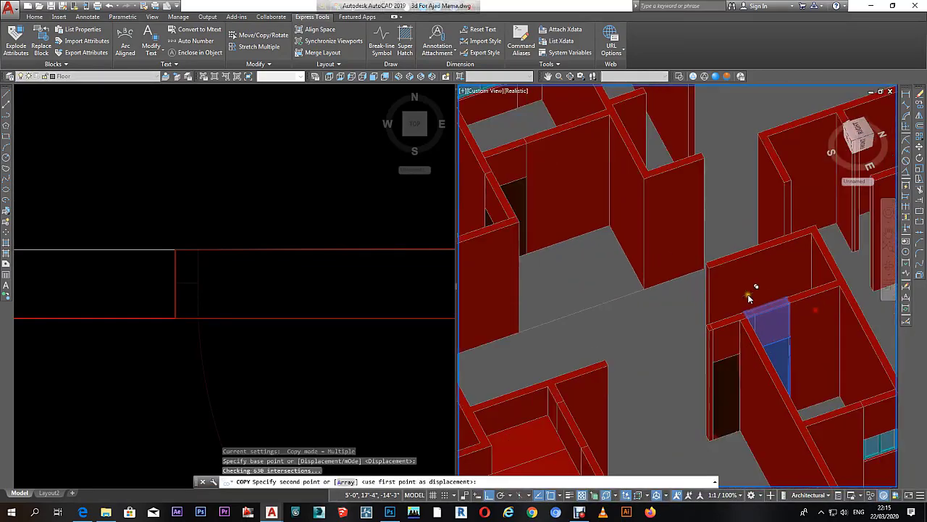
middle_click_drag(754, 297, 703, 440)
scroll(670, 217, "up", 4)
left_click(658, 226)
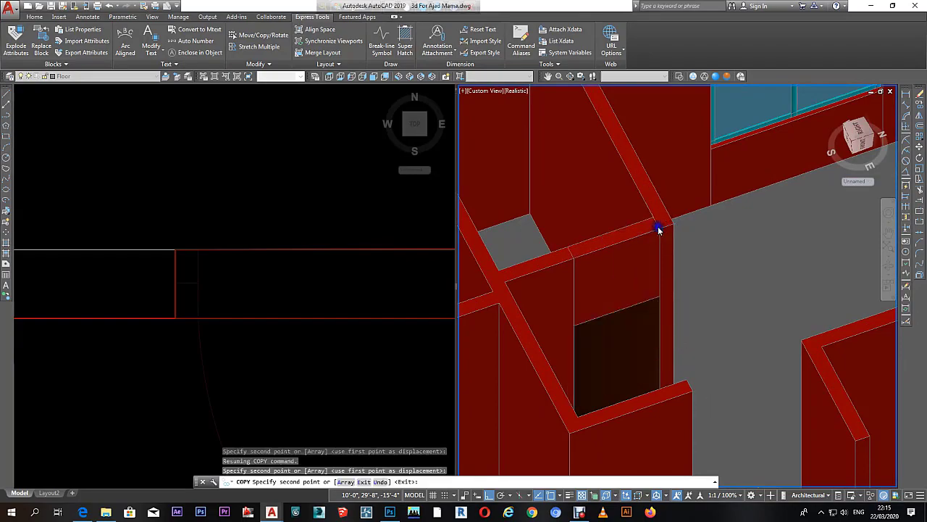
scroll(670, 232, "down", 8)
key("Escape")
key("Escape")
Step: Copy the door and its lintel from the lintel corner over the other wall opening
mouse_move(710, 261)
middle_mouse_down("shift")
mouse_move(669, 290)
mouse_move(724, 304)
mouse_move(763, 295)
mouse_move(716, 284)
mouse_move(728, 276)
middle_mouse_up("shift")
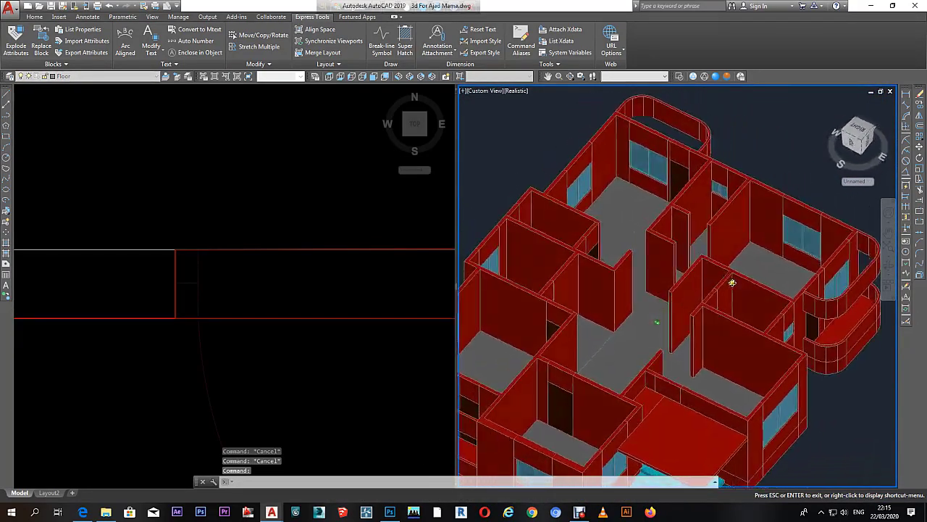
left_click(559, 402)
scroll(559, 402, "up", 5)
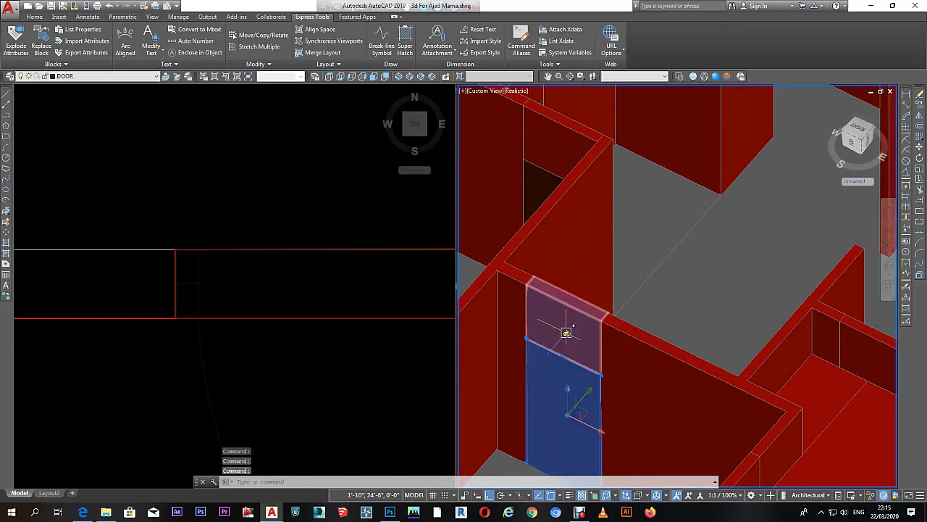
type("c")
key("Return")
scroll(525, 287, "up", 5)
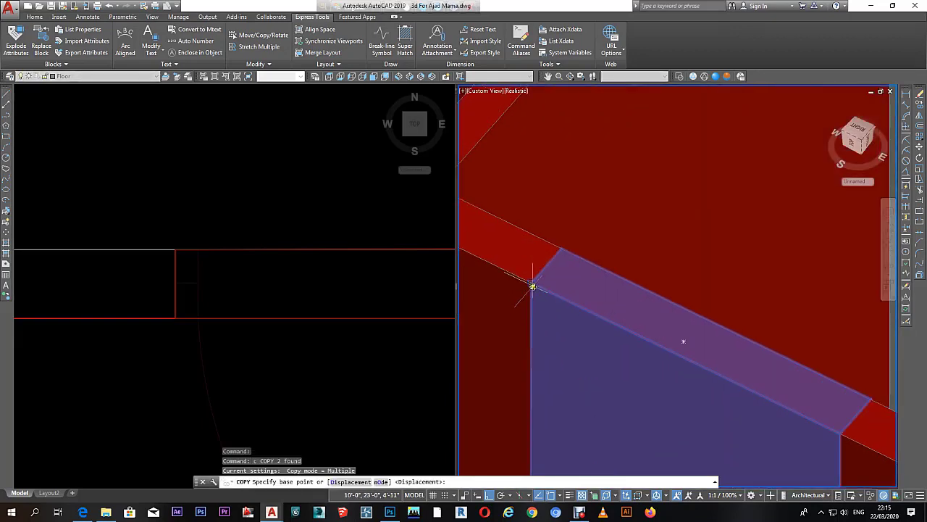
left_click(534, 287)
scroll(534, 287, "down", 5)
scroll(534, 286, "down", 5)
scroll(538, 311, "up", 10)
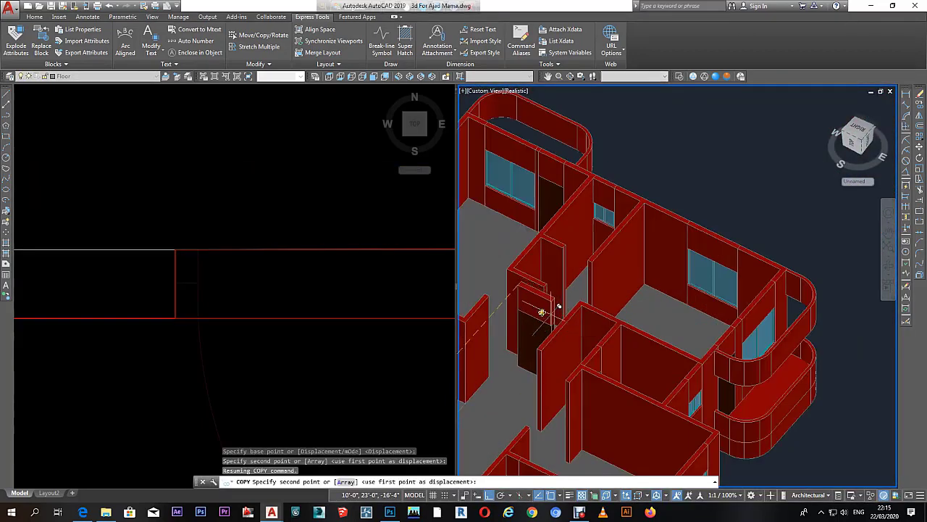
mouse_move(538, 310)
middle_mouse_down()
mouse_move(520, 310)
mouse_move(538, 298)
middle_mouse_up()
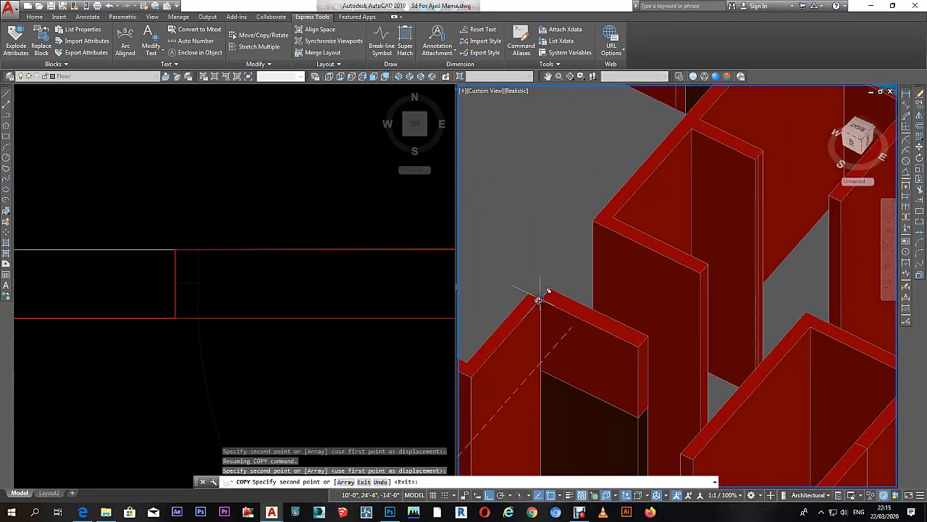
key("Escape")
key("Escape")
left_click(253, 306)
scroll(282, 297, "down", 5)
Step: Rotate the copied door and lintel 90° so they stand vertical in the plan
scroll(303, 255, "down", 2)
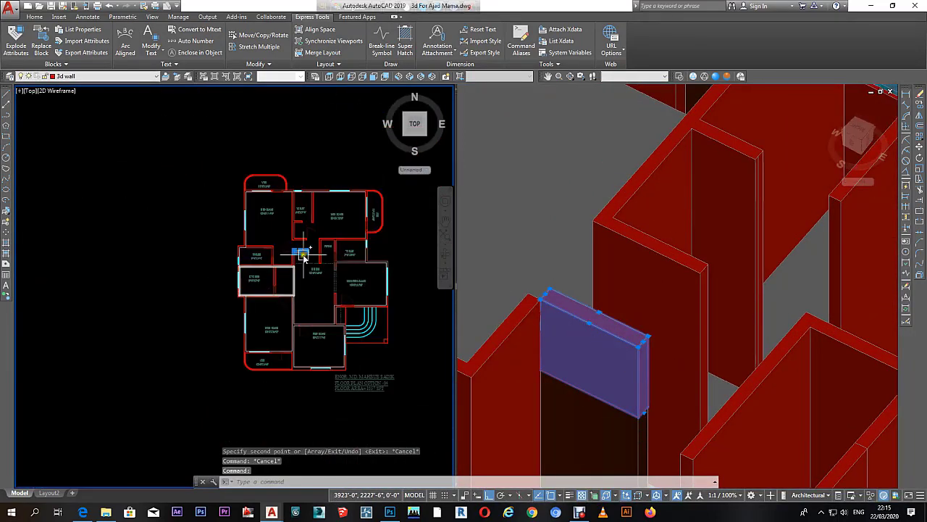
scroll(302, 255, "up", 8)
key("Escape")
left_click(331, 229)
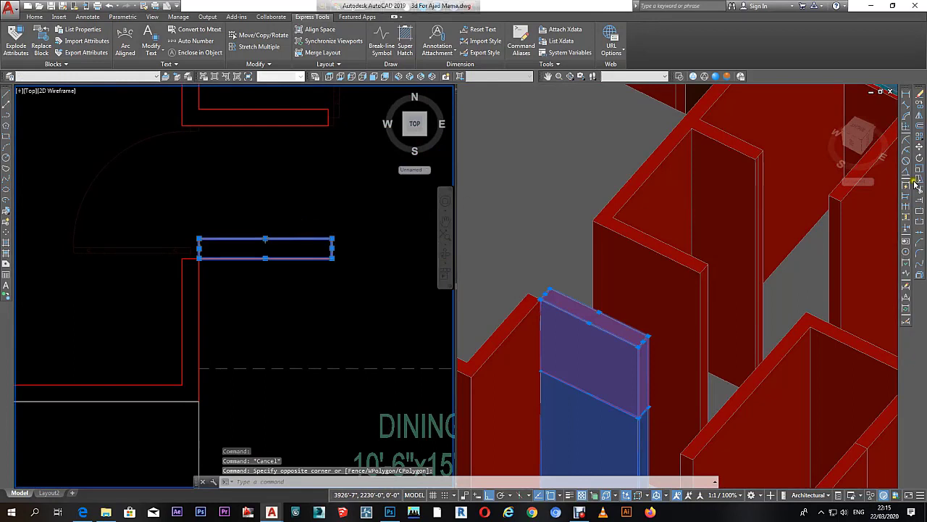
type("ro")
key("Return")
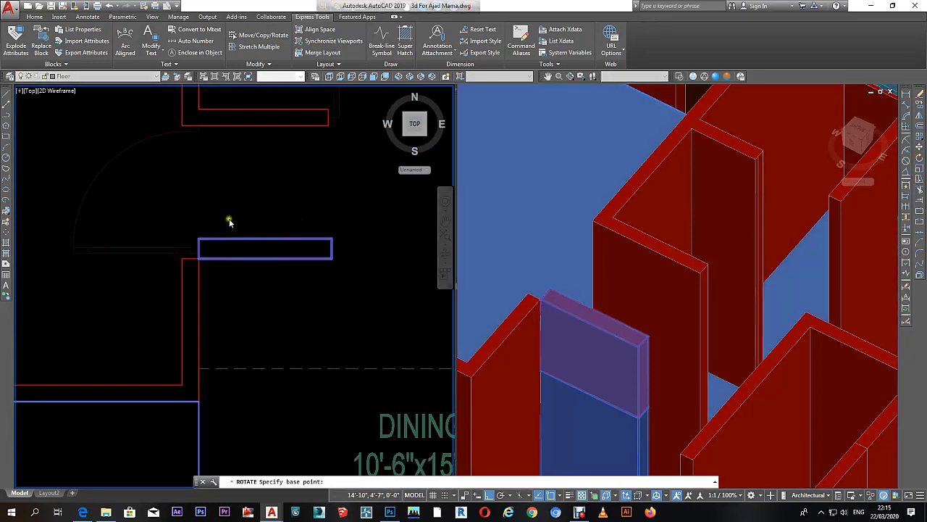
left_click(230, 220)
left_click(229, 200)
left_click(280, 200)
left_click(229, 216)
Step: Move the rotated door against the wall end in the 3D view
left_click(545, 310)
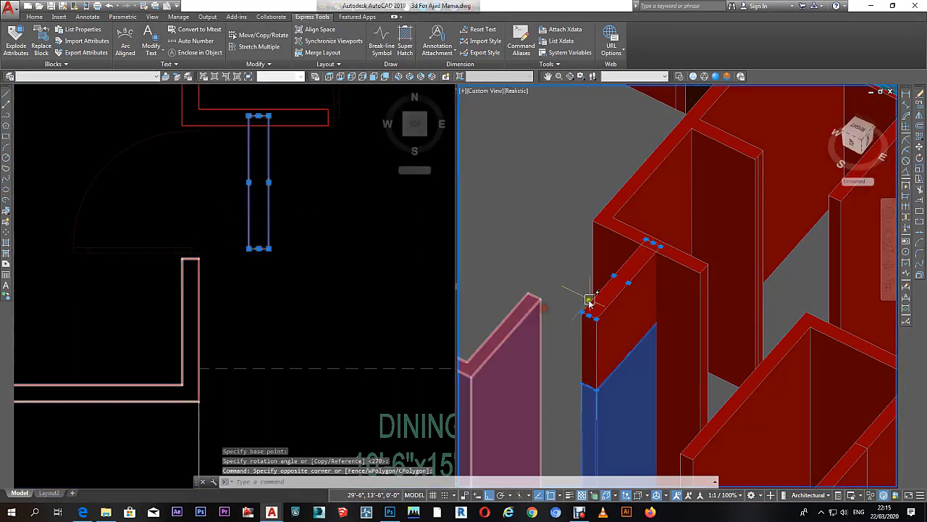
type("m")
key("Return")
left_click(580, 301)
scroll(586, 319, "up", 2)
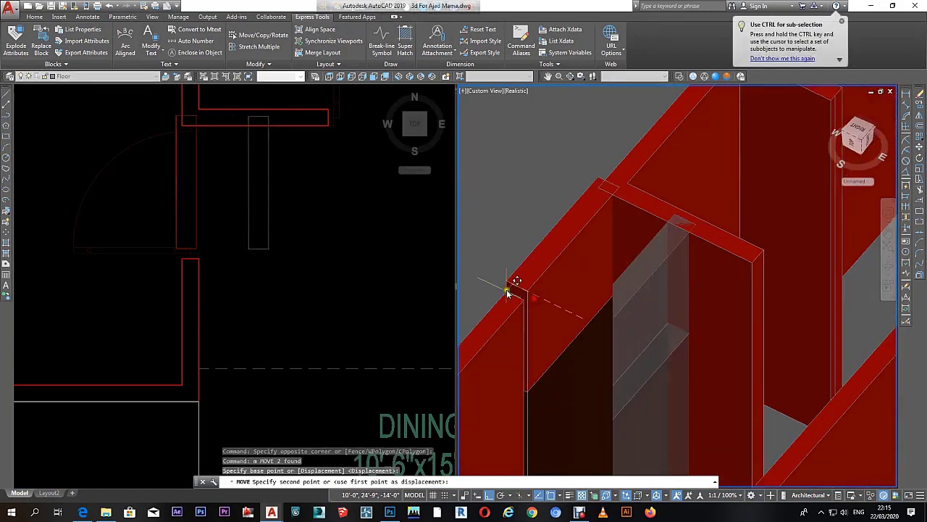
left_click(507, 297)
Step: Measure the gap across the door opening with DIMLINEAR in the plan
left_click(255, 265)
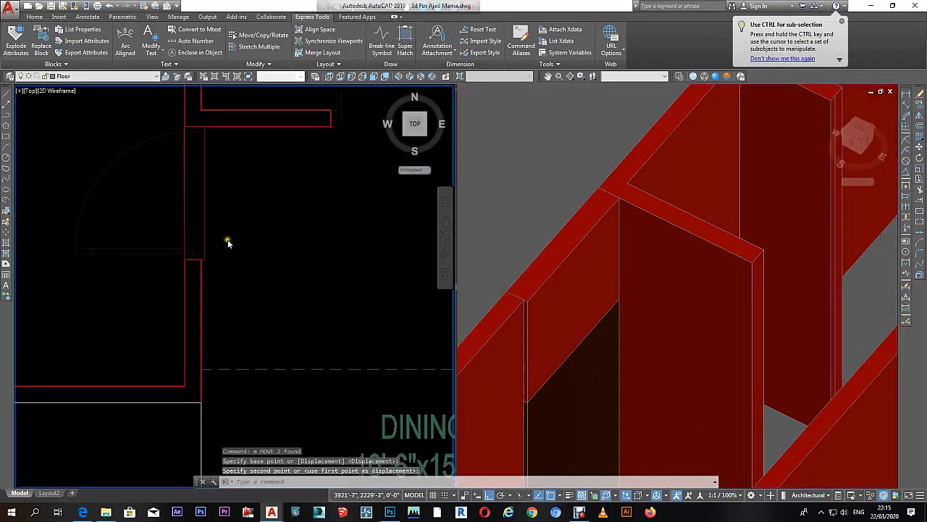
mouse_move(228, 240)
middle_mouse_down()
mouse_move(262, 259)
mouse_move(337, 218)
middle_mouse_up()
key("Escape")
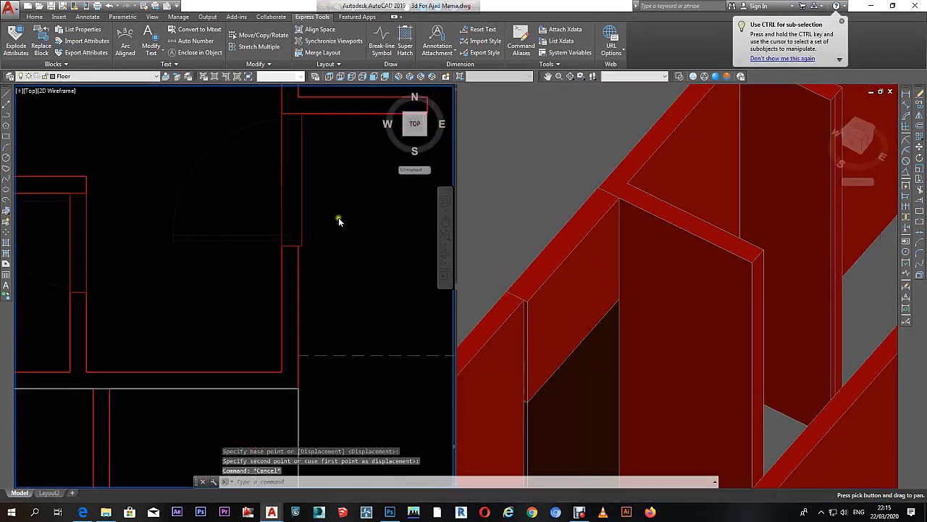
left_click(906, 96)
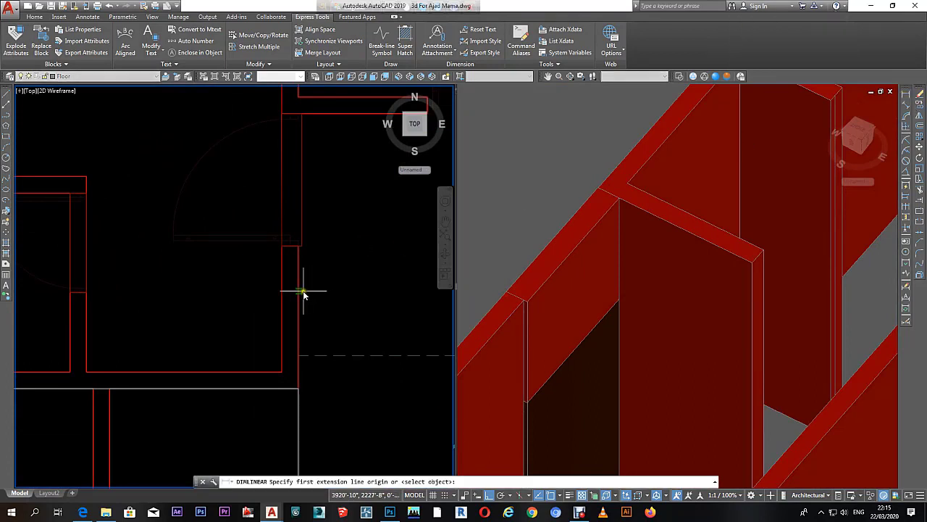
left_click(283, 293)
right_click(307, 264)
key("Escape")
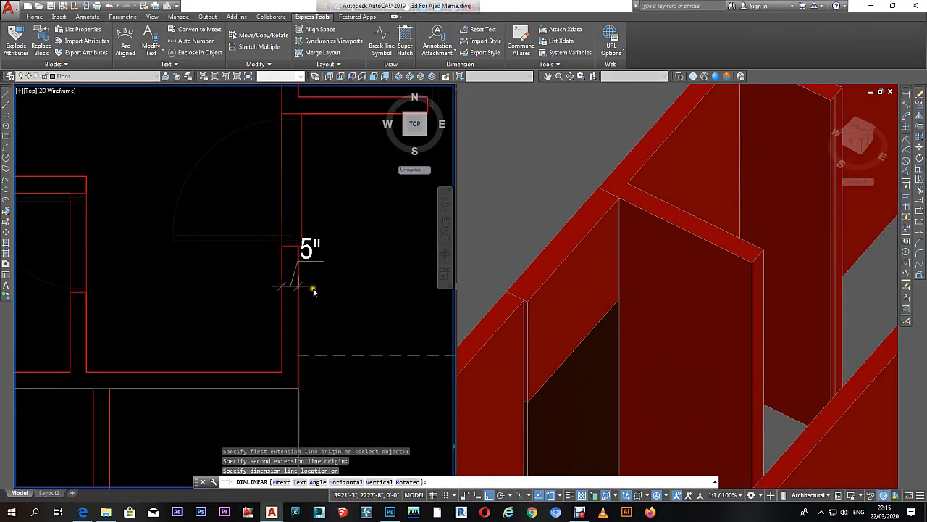
key("Escape")
Step: Stretch the lintel block's corner grip so its end meets the adjoining wall edge
scroll(358, 289, "up", 5)
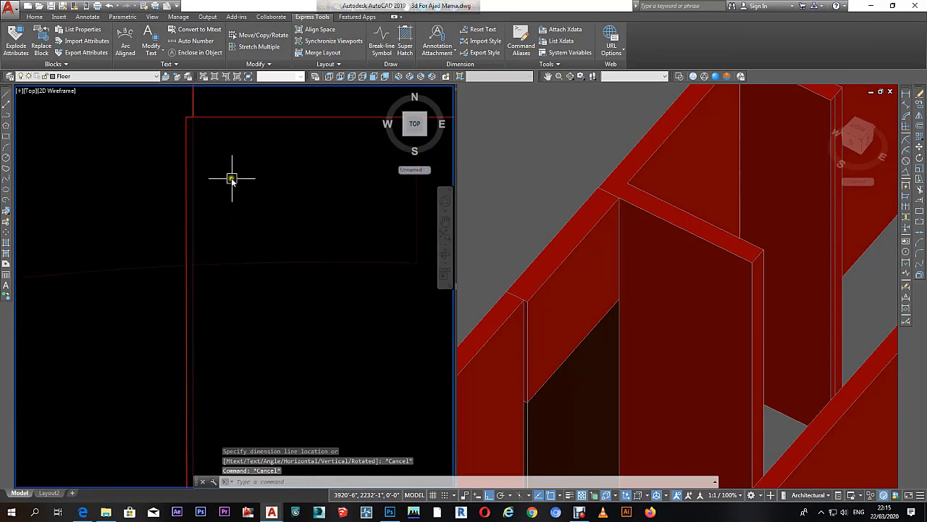
left_click(192, 185)
left_click(164, 164)
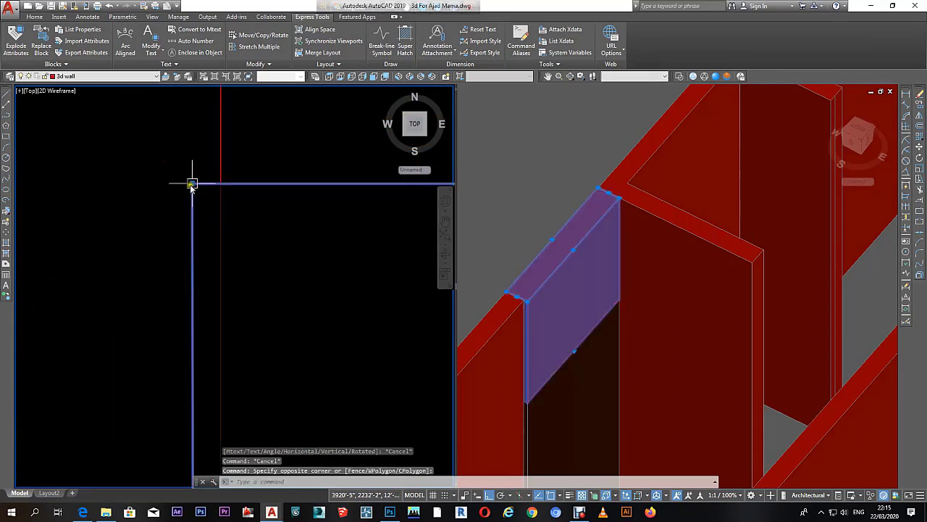
left_click(218, 185)
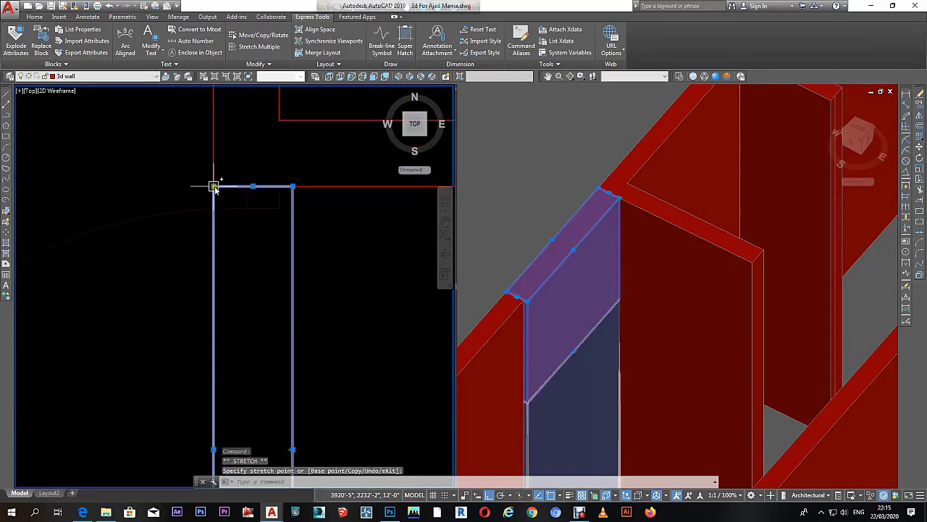
key("Escape")
middle_click_drag(254, 232, 259, 377)
left_click(255, 355)
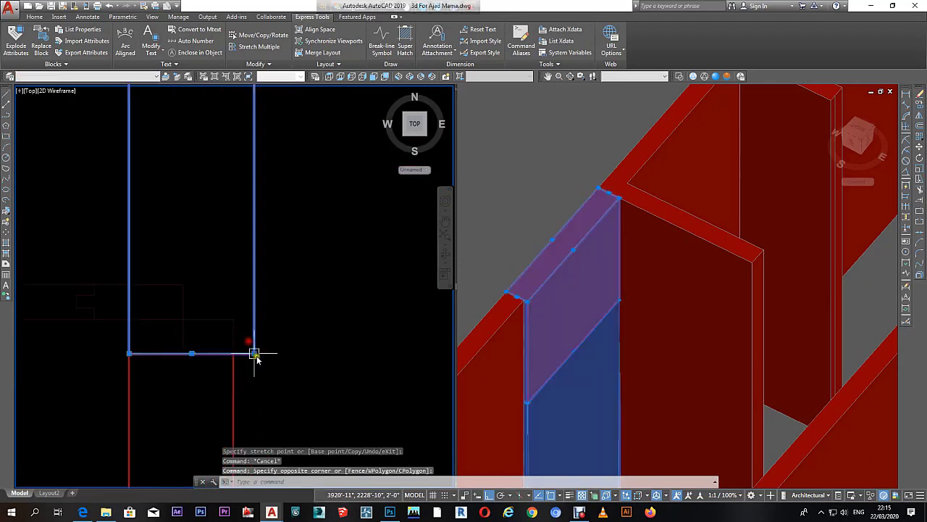
left_click(234, 357)
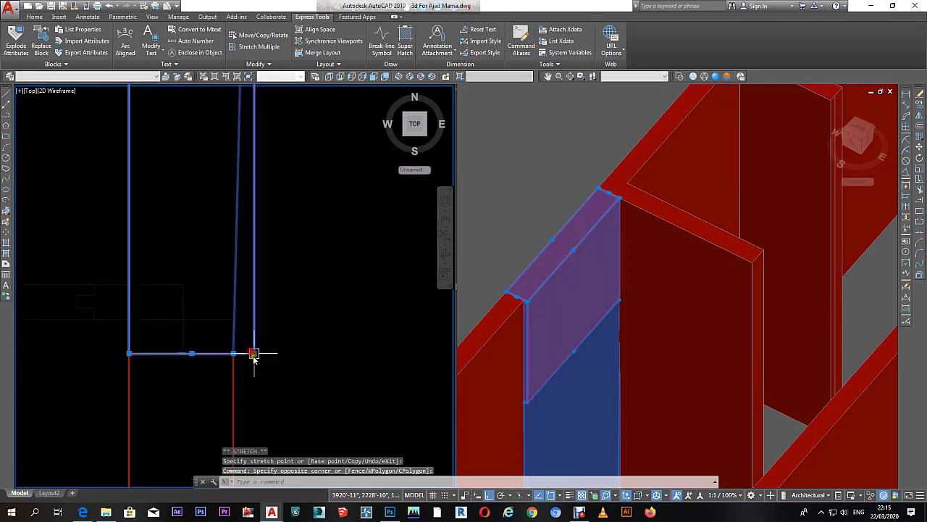
scroll(232, 355, "down", 3)
scroll(268, 139, "up", 1)
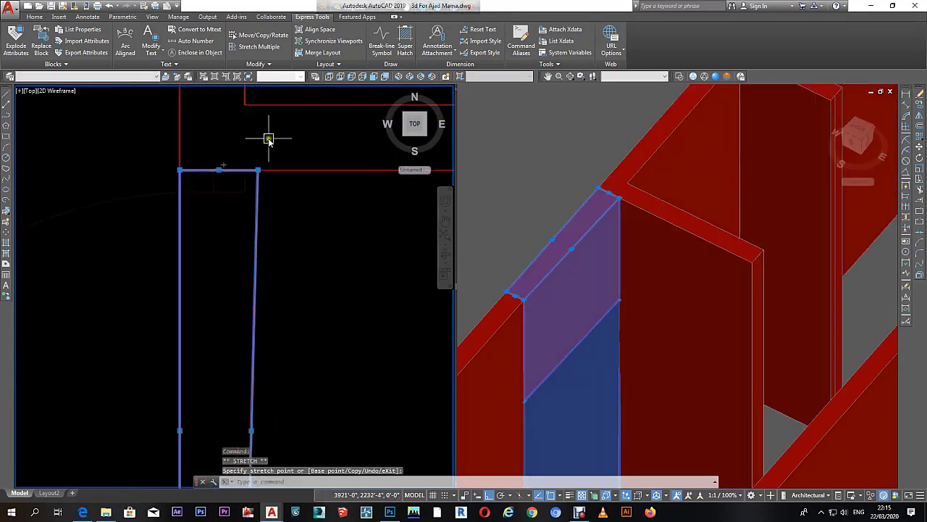
scroll(262, 153, "up", 4)
left_click(219, 197)
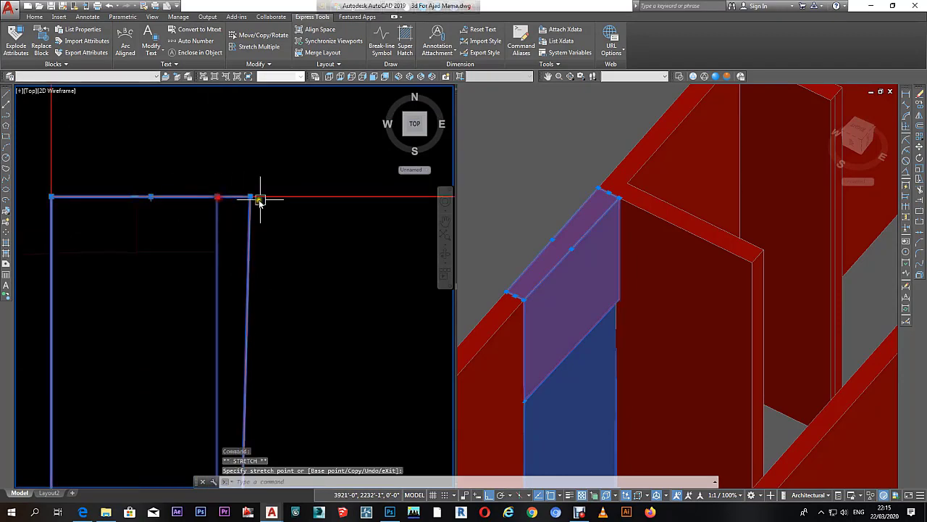
key("Escape")
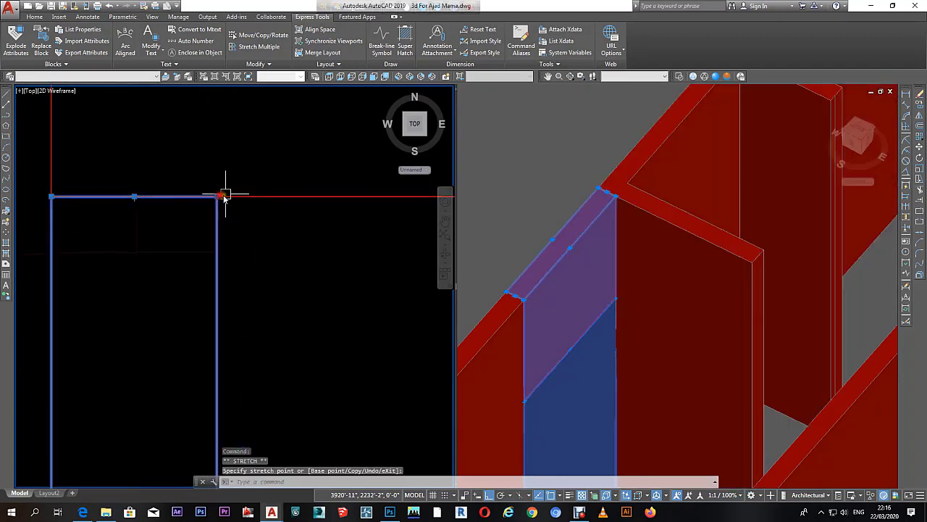
left_click(272, 179)
scroll(542, 278, "down", 5)
scroll(596, 249, "down", 3)
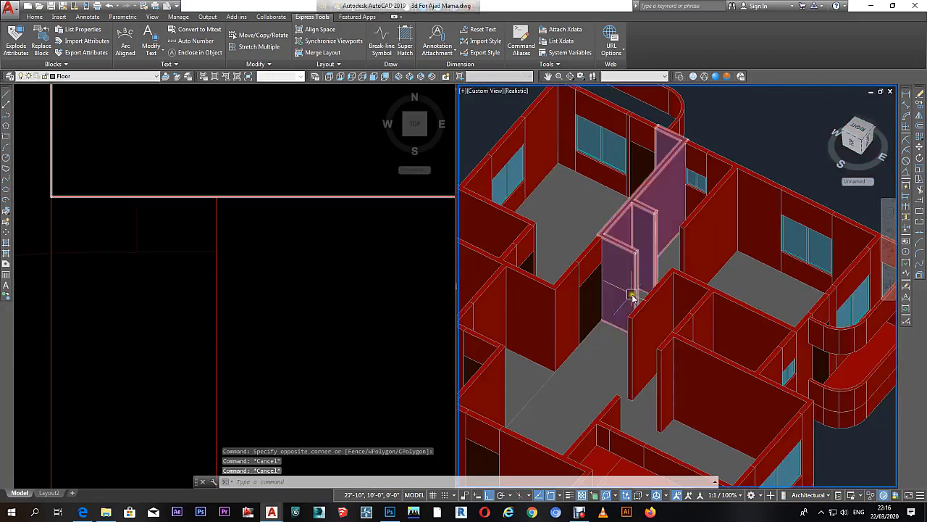
left_click(311, 265)
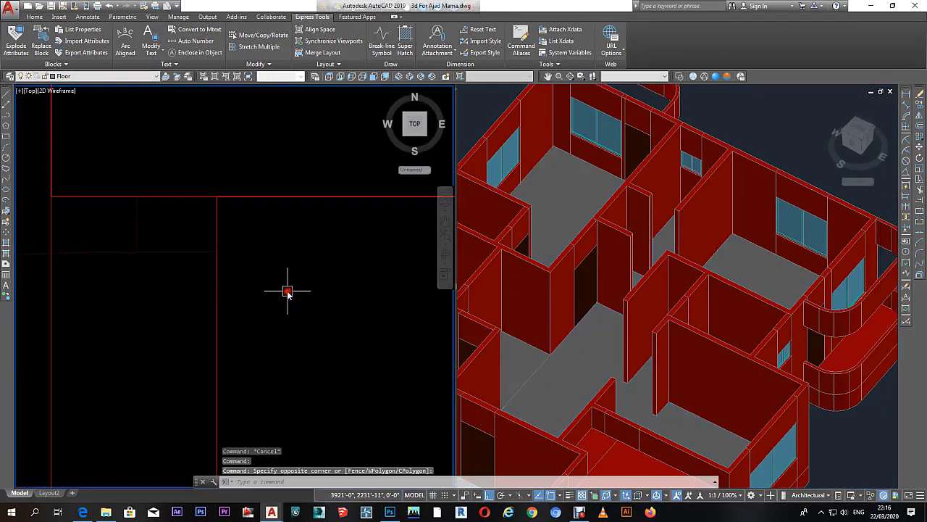
mouse_move(310, 298)
middle_mouse_down()
mouse_move(338, 263)
mouse_move(325, 162)
mouse_move(322, 225)
mouse_move(290, 316)
middle_mouse_up()
scroll(354, 283, "down", 3)
Step: Copy the door block to the doorway beside the TOILET room
scroll(303, 303, "down", 2)
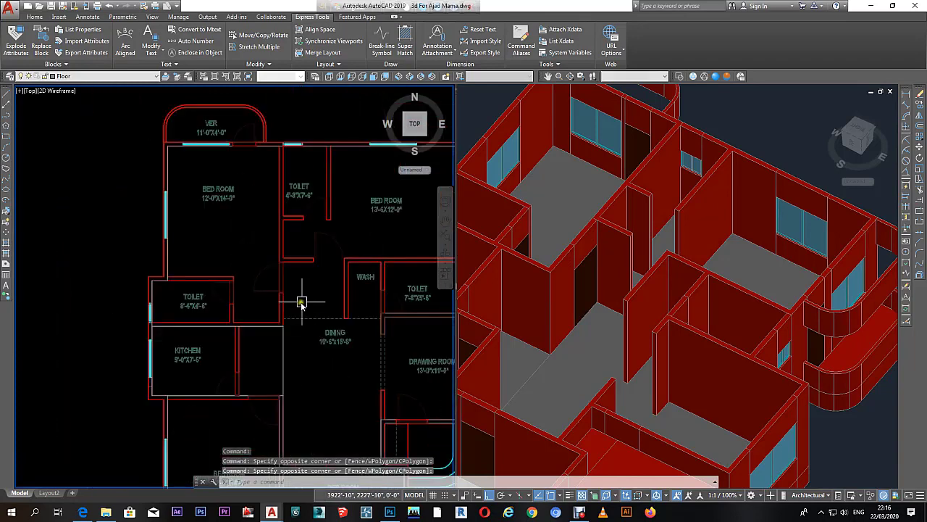
scroll(330, 233, "up", 2)
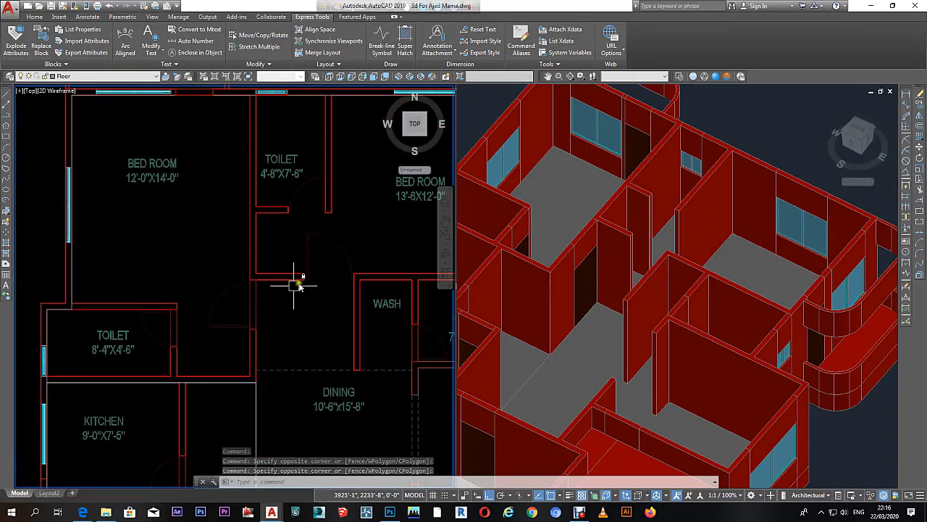
scroll(174, 334, "up", 4)
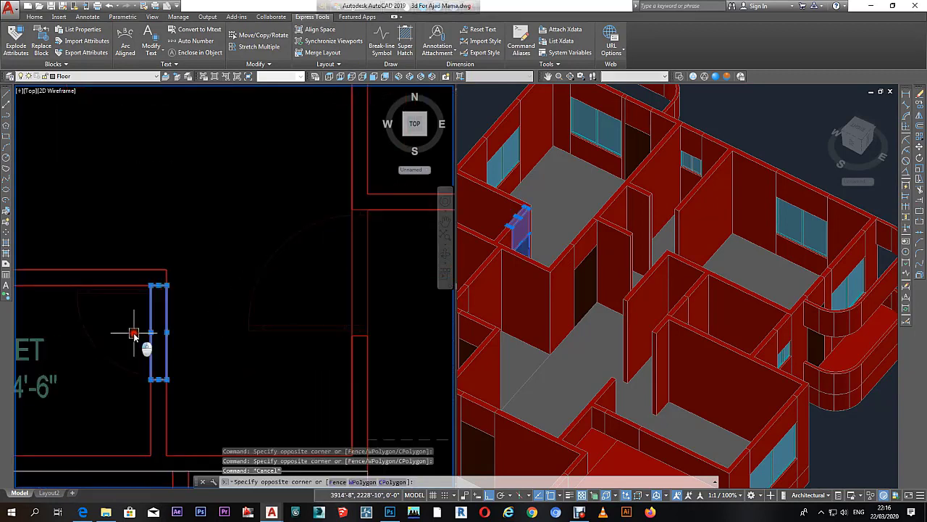
type("c")
key("Return")
scroll(163, 329, "down", 2)
scroll(187, 305, "down", 2)
scroll(213, 258, "up", 4)
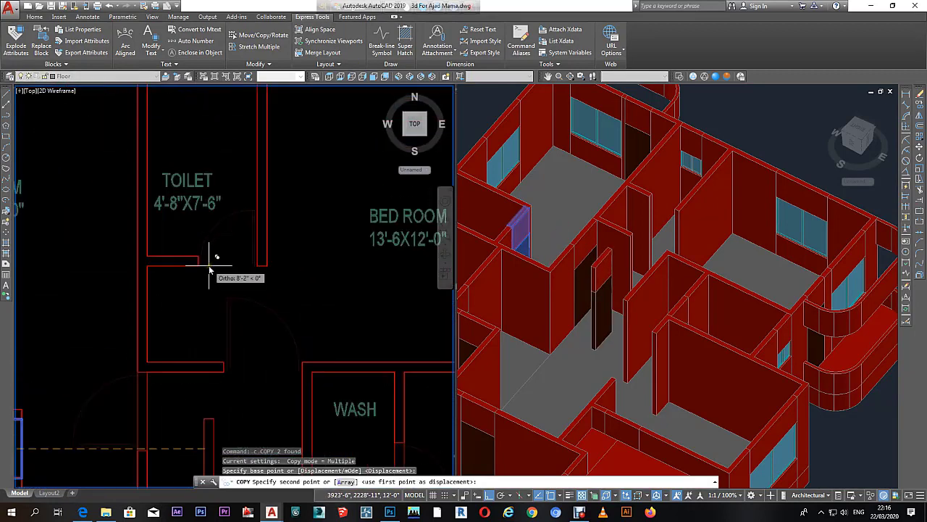
left_click(241, 254)
key("Escape")
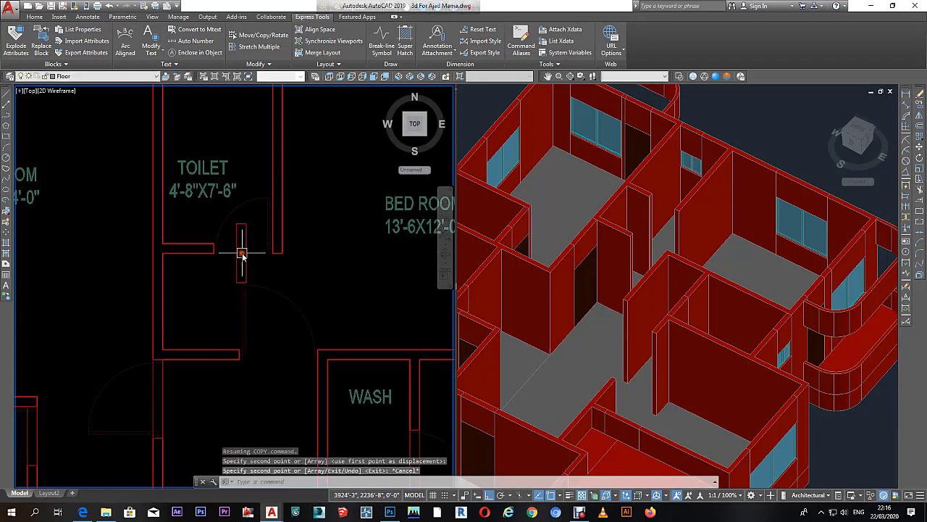
Step: Rotate the new copy 90° so it lies horizontal
left_click(218, 270)
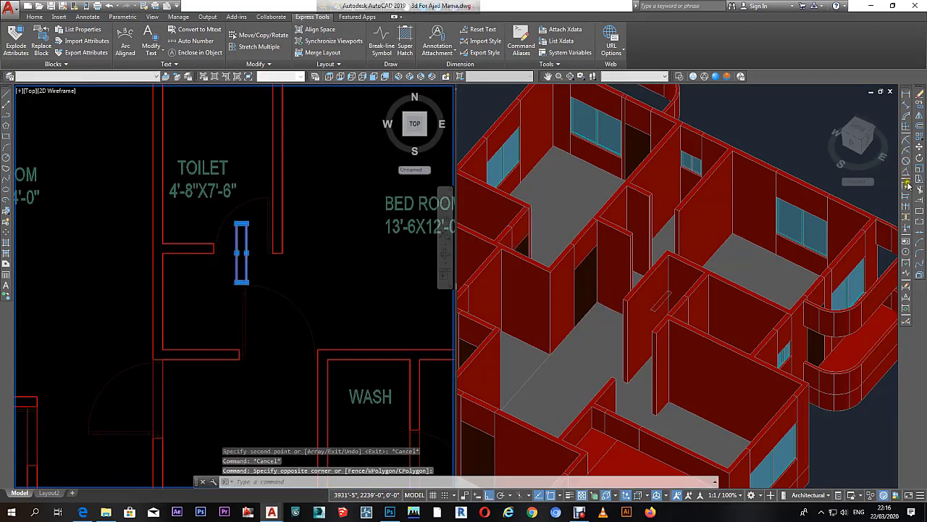
left_click(918, 148)
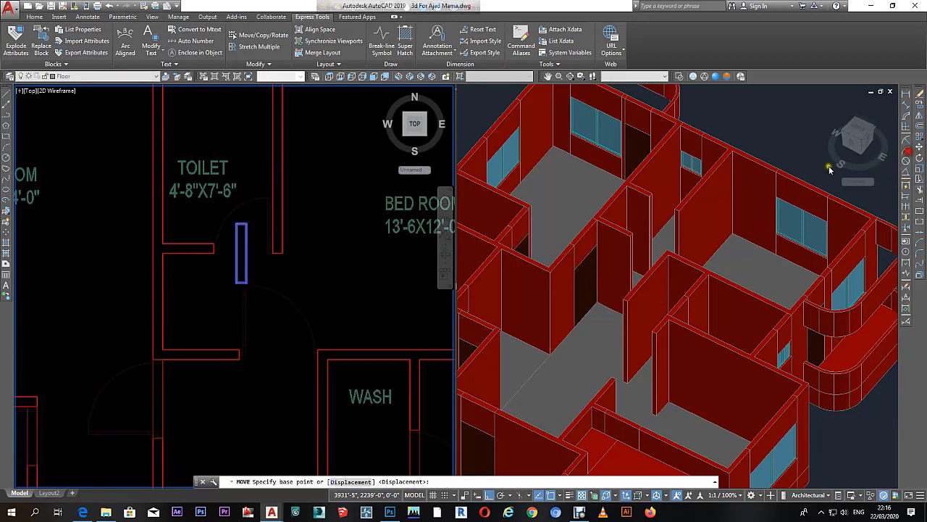
left_click(920, 158)
scroll(231, 250, "up", 2)
scroll(239, 263, "up", 2)
key("Return")
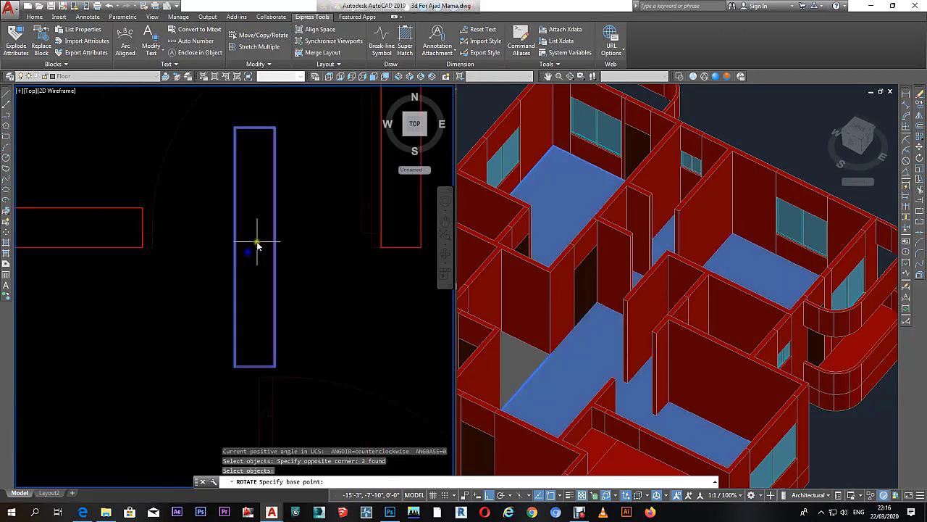
left_click(247, 246)
key("Return")
left_click(259, 242)
left_click(232, 284)
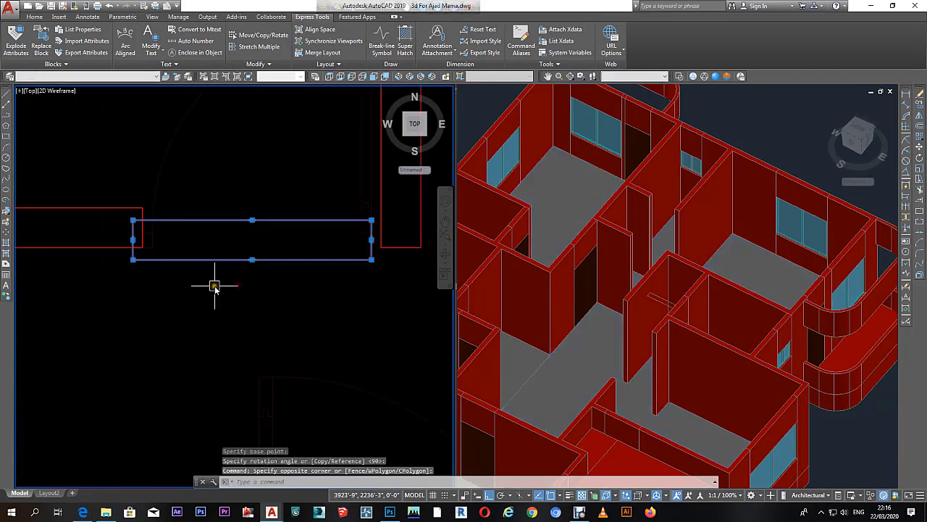
left_click(139, 289)
Step: Move the horizontal block into the toilet doorway corner in the plan
type("m")
key("Return")
left_click(135, 245)
scroll(135, 247, "up", 2)
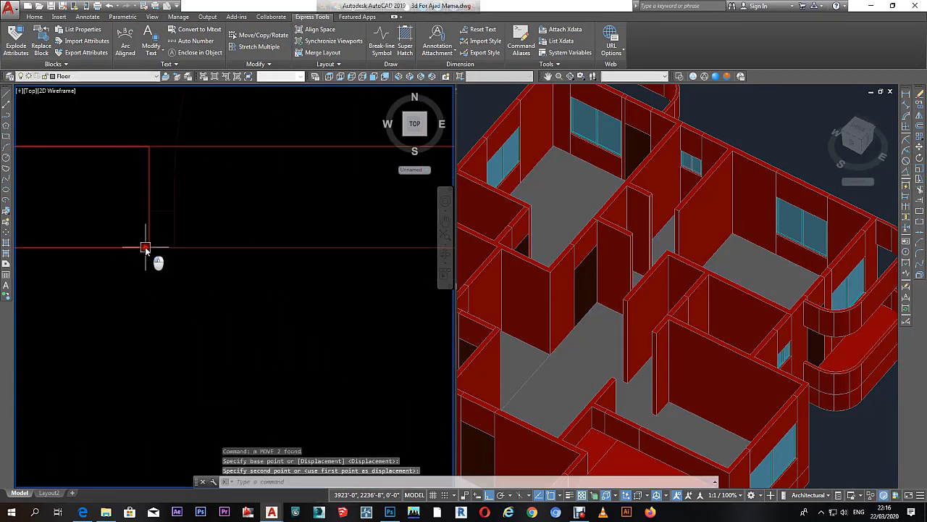
left_click(620, 251)
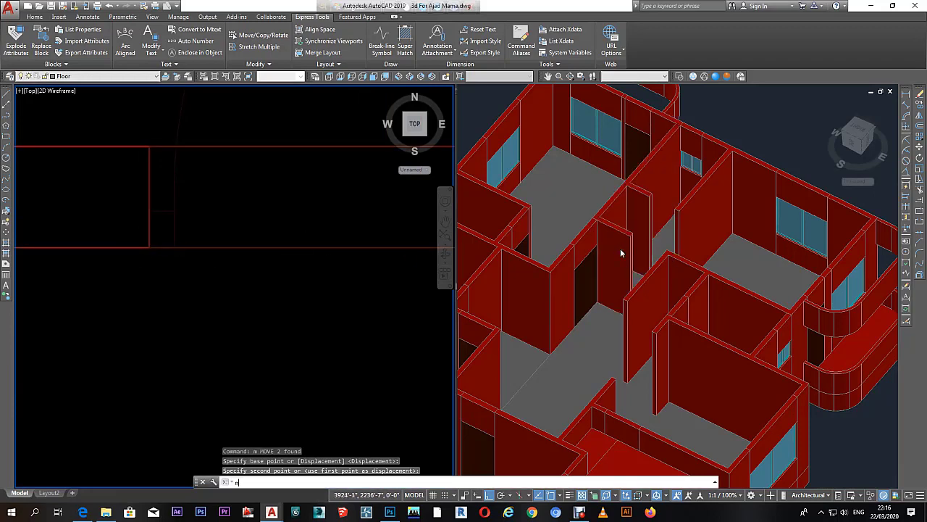
Step: Move the previous selection up to the top of the wall in the 3D viewport
type("m")
key("Return")
type("p")
key("Return")
scroll(631, 249, "up", 3)
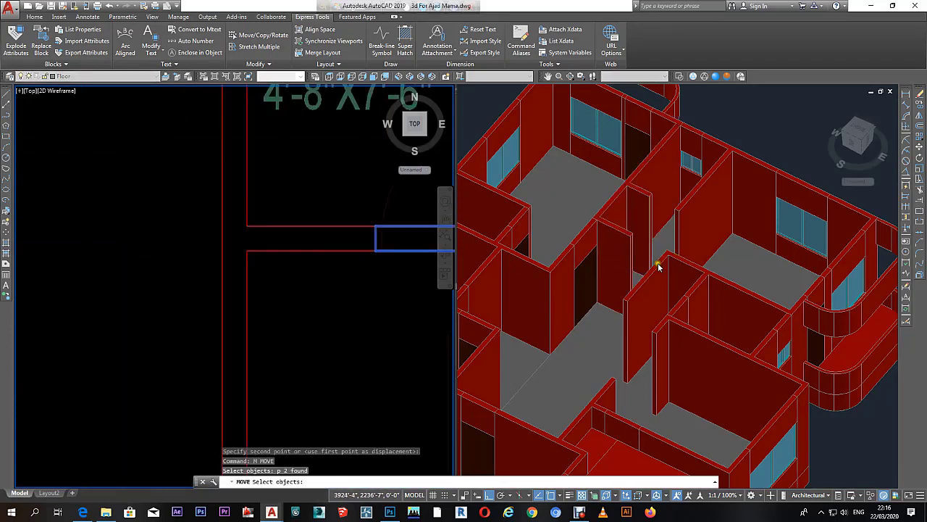
left_click(647, 253)
scroll(648, 253, "down", 5)
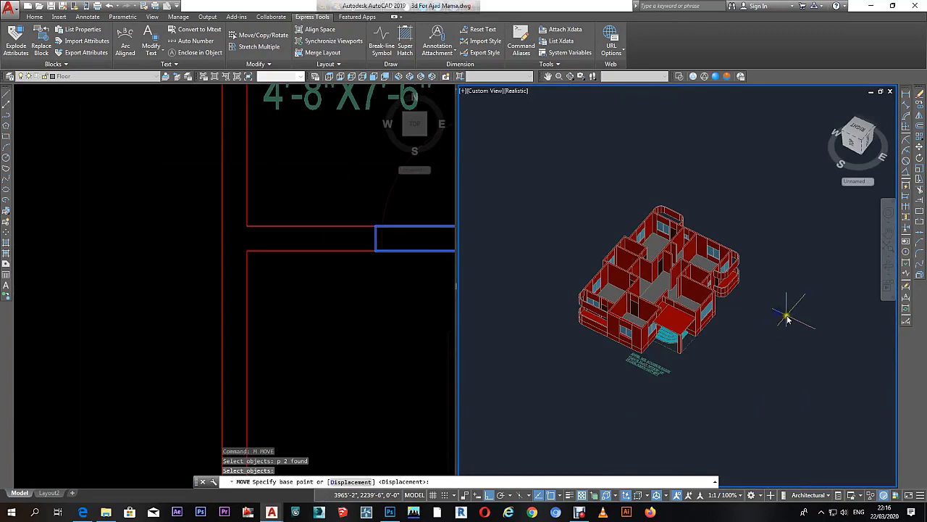
left_click(792, 290)
scroll(683, 244, "up", 2)
scroll(681, 242, "up", 3)
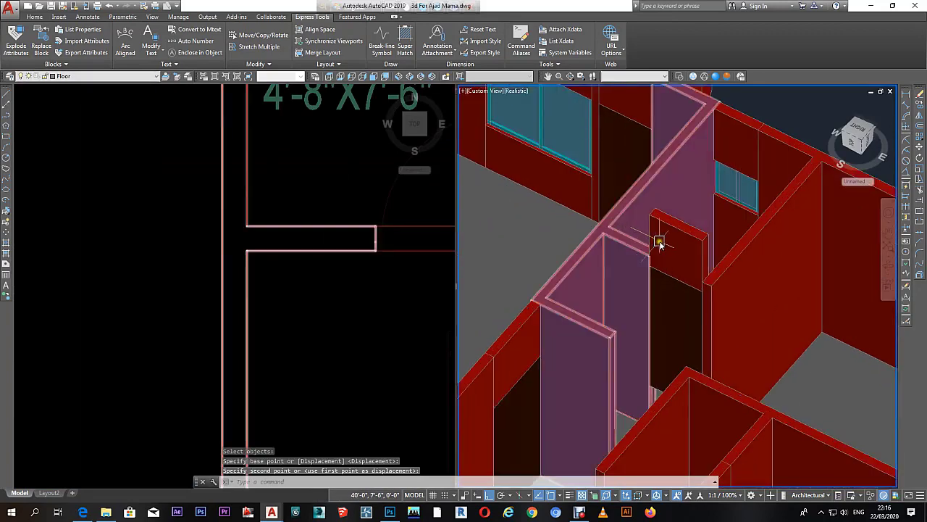
scroll(679, 240, "up", 2)
type("m")
key("Return")
type("p")
key("Return")
key("Return")
scroll(674, 239, "up", 2)
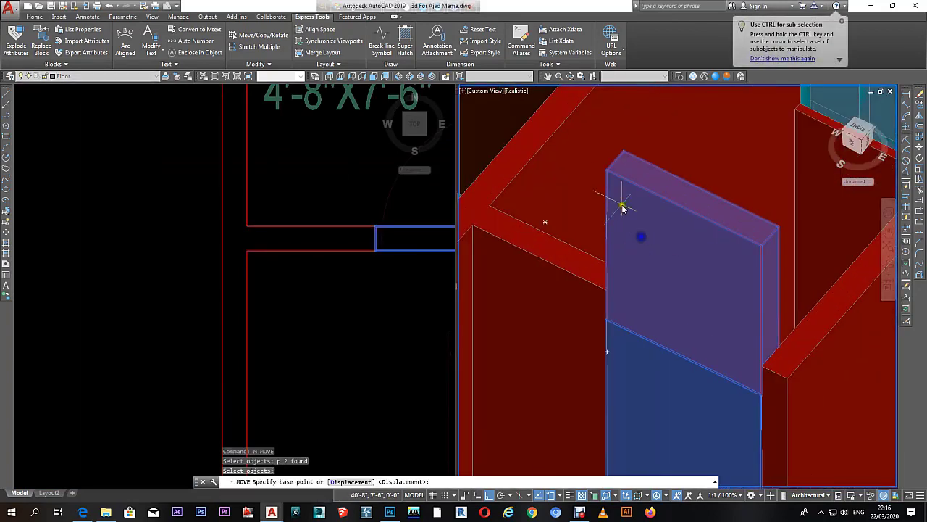
left_click(609, 179)
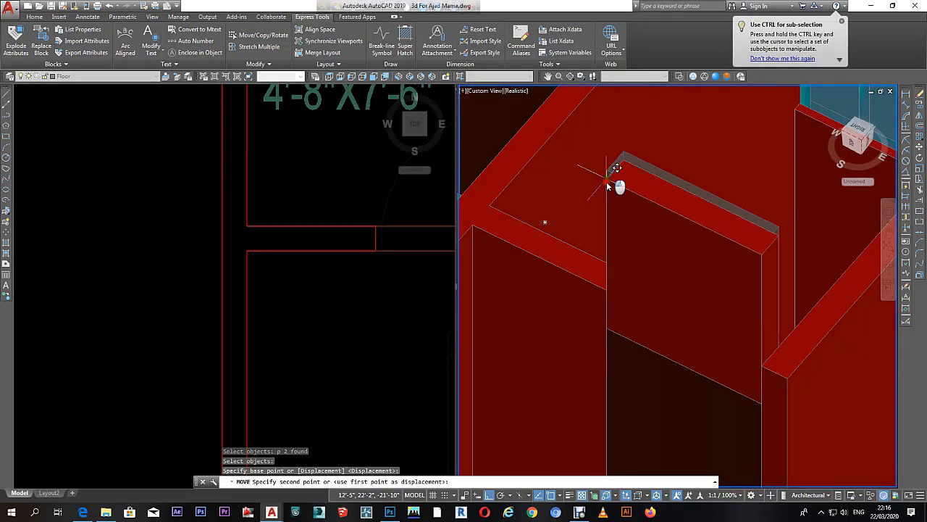
left_click(608, 292)
scroll(652, 268, "down", 3)
scroll(695, 265, "down", 4)
scroll(709, 263, "down", 1)
Step: Copy the small door block to the next doorway by the WASH area
left_click(329, 261)
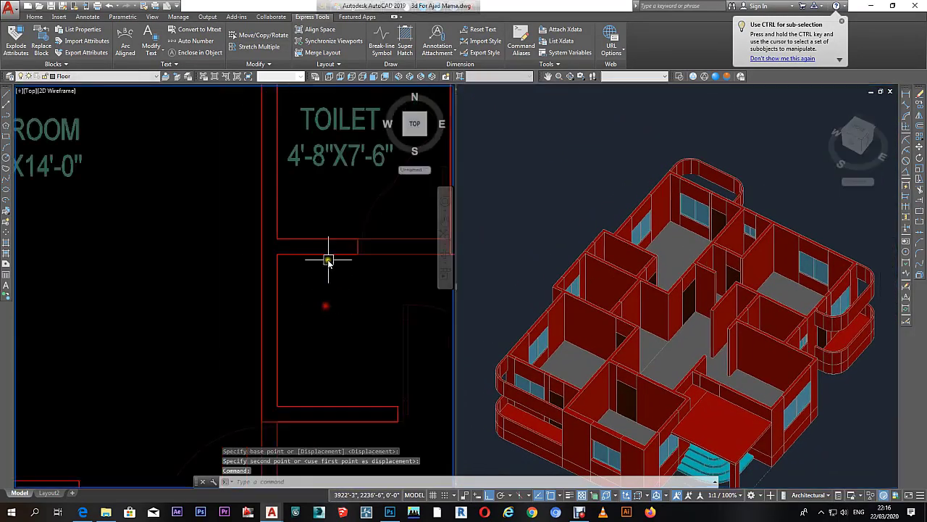
key("Escape")
scroll(329, 261, "down", 3)
scroll(308, 257, "up", 1)
scroll(304, 276, "up", 2)
scroll(275, 279, "up", 2)
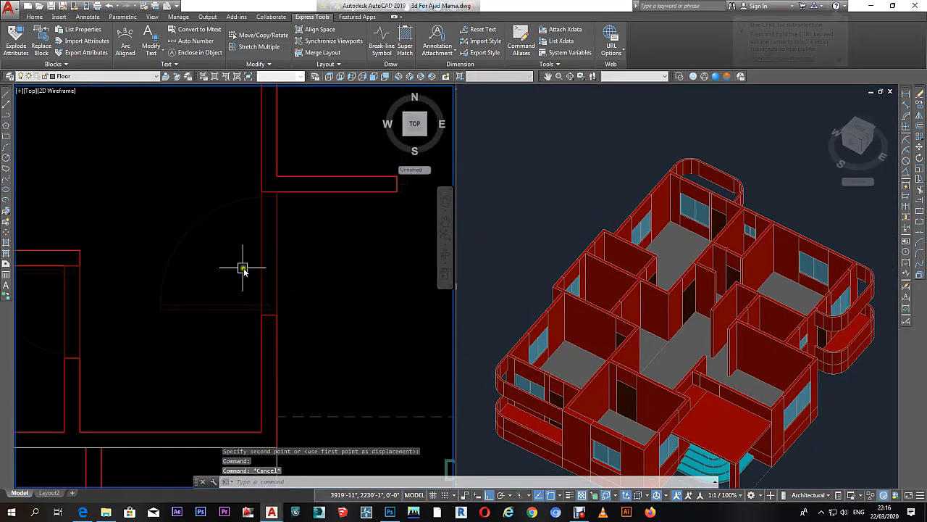
left_click(289, 261)
type("c")
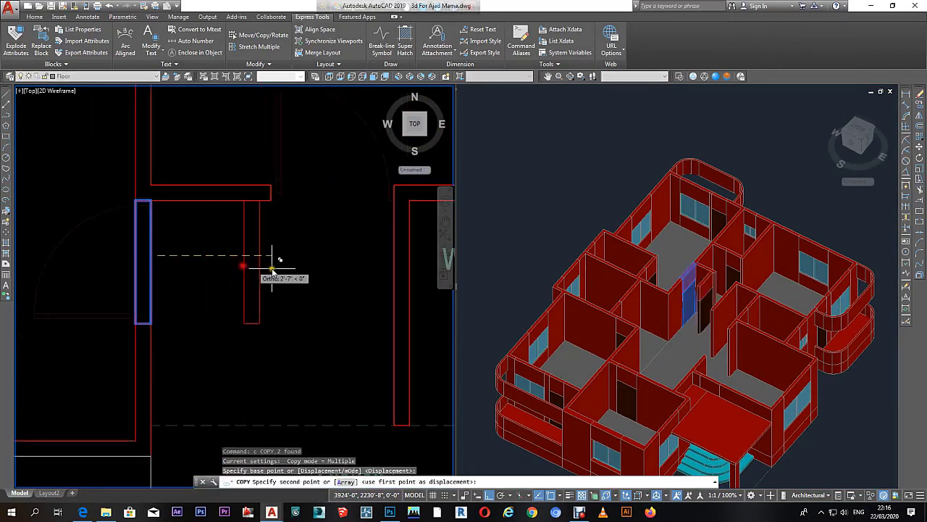
left_click(275, 267)
key("Escape")
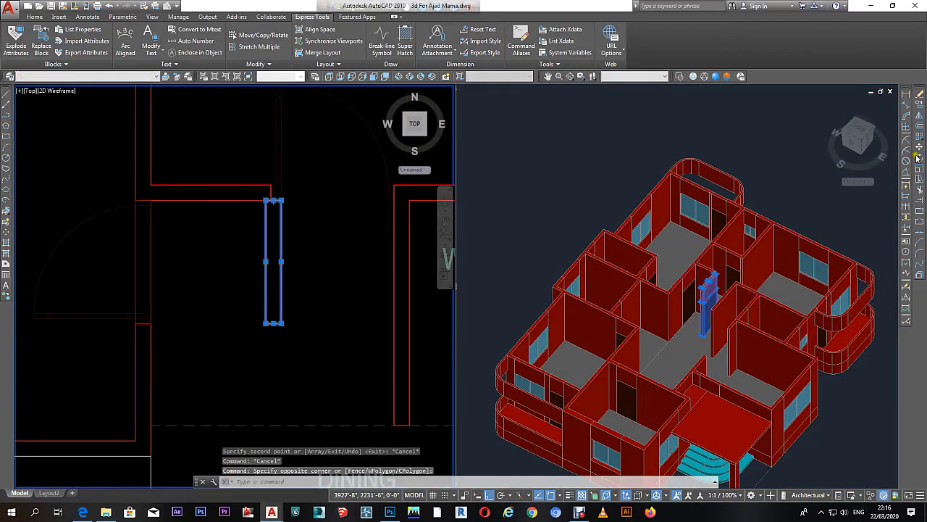
Step: Rotate the copied block 270° so it lies horizontal
left_click(918, 157)
left_click(300, 260)
key("Return")
left_click(360, 265)
left_click(308, 215)
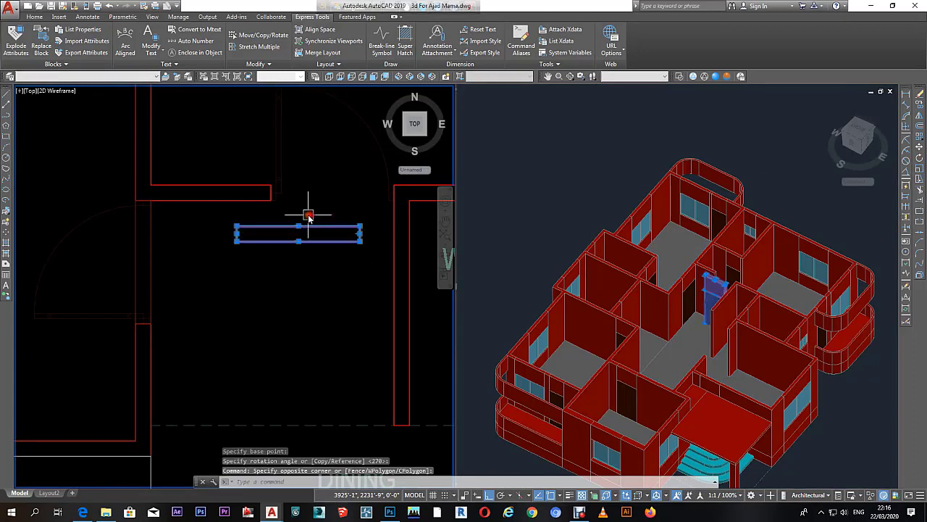
left_click(724, 306)
Step: Move the horizontal block up to the top of the wall in the 3D viewport
type("m")
key("Return")
scroll(703, 293, "up", 8)
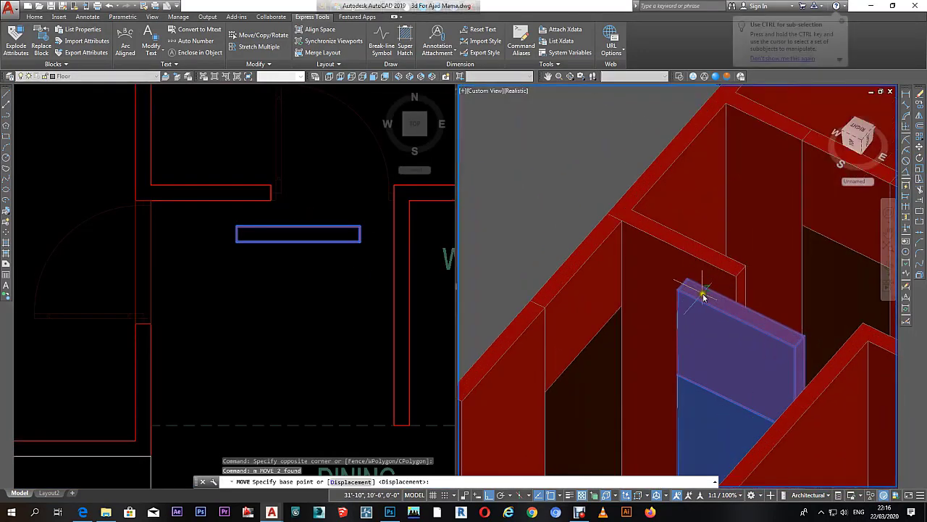
left_click(685, 289)
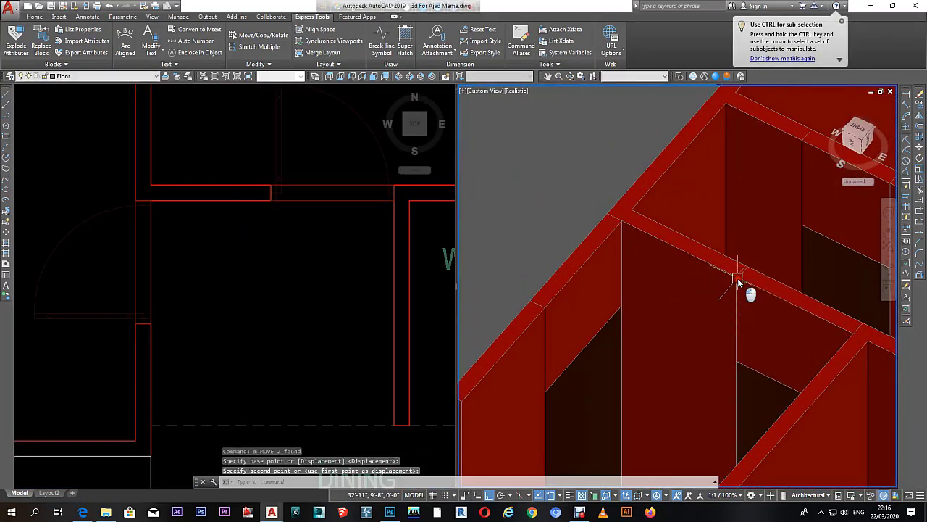
left_click(340, 275)
scroll(285, 261, "down", 3)
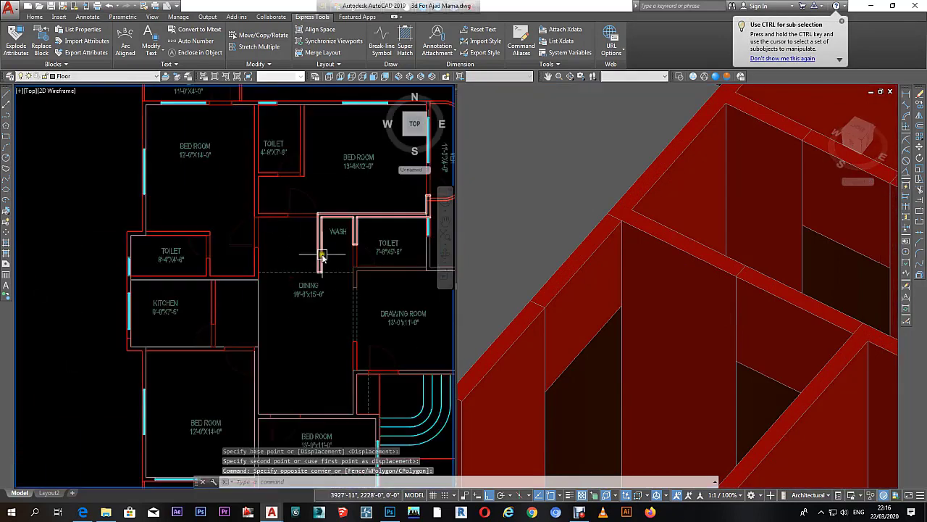
scroll(285, 257, "down", 3)
scroll(286, 247, "up", 3)
scroll(289, 245, "up", 2)
scroll(292, 245, "down", 2)
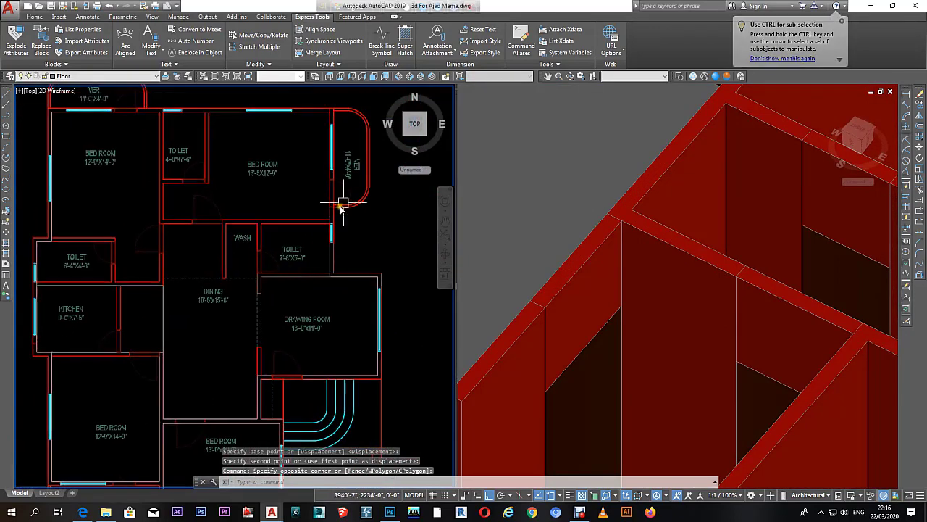
scroll(290, 232, "up", 2)
scroll(201, 244, "down", 2)
scroll(260, 268, "up", 2)
scroll(260, 267, "down", 2)
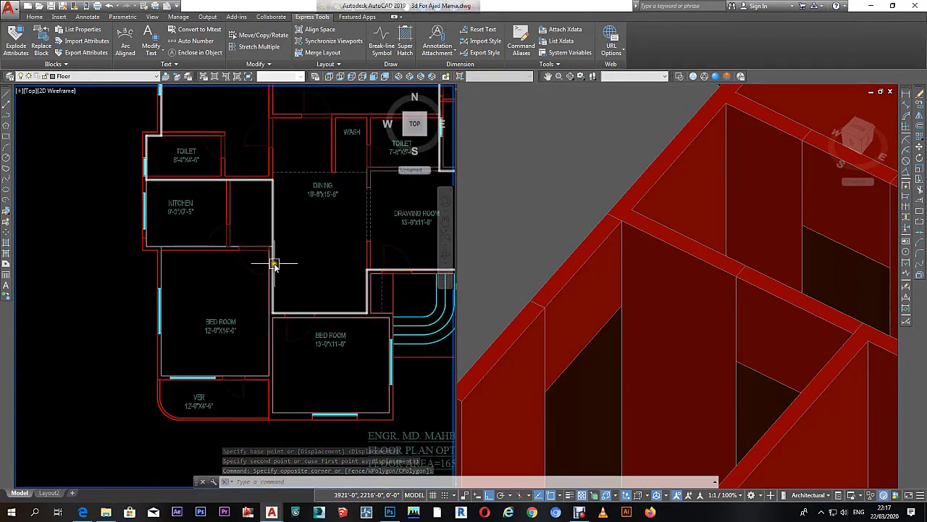
scroll(207, 307, "up", 2)
scroll(213, 335, "up", 2)
scroll(204, 324, "down", 2)
scroll(304, 253, "up", 2)
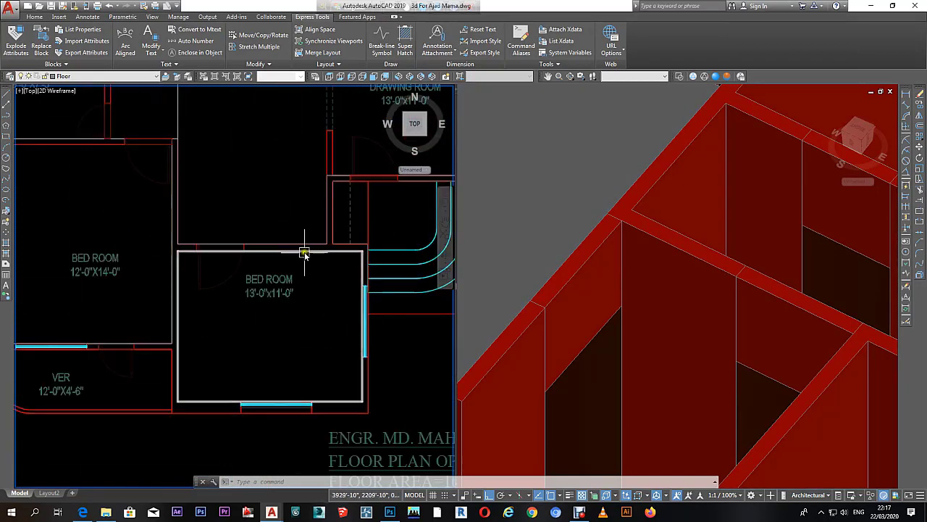
scroll(266, 271, "up", 2)
scroll(201, 301, "down", 4)
middle_click_drag(289, 261, 224, 287)
scroll(224, 287, "up", 2)
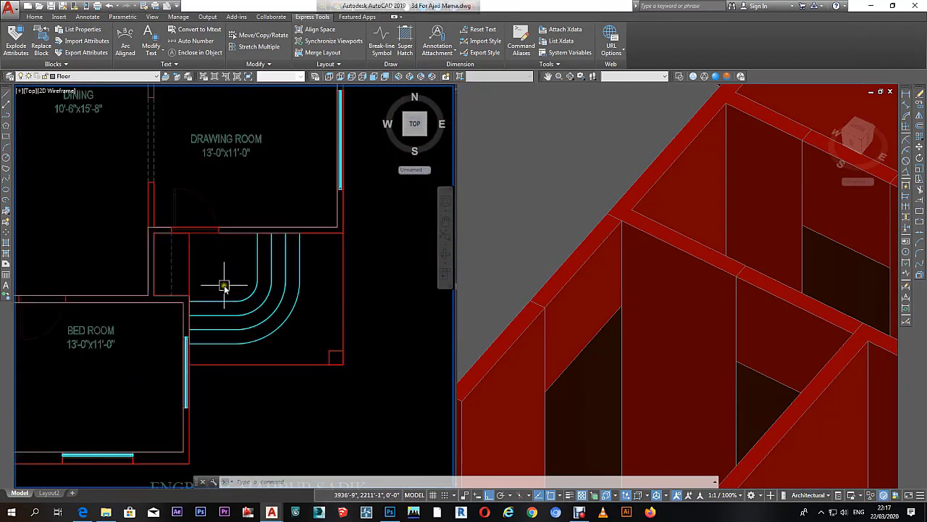
scroll(224, 270, "up", 4)
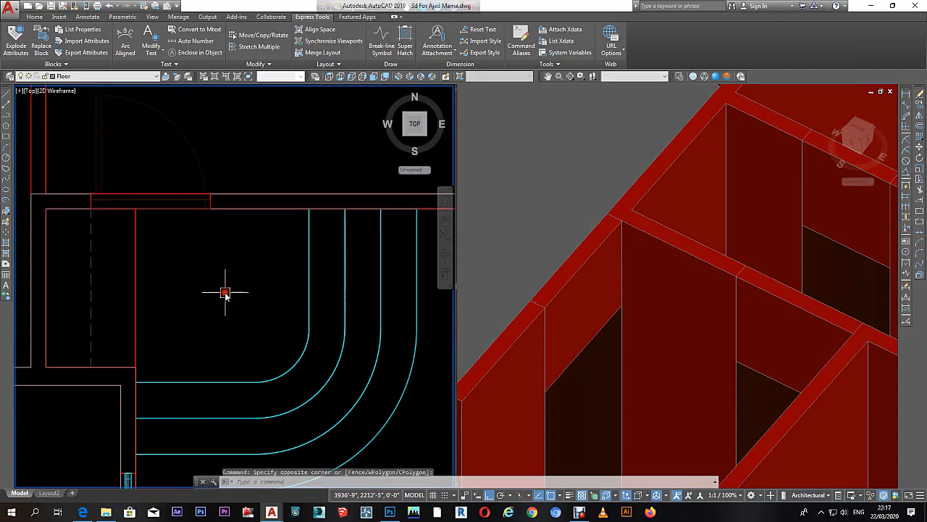
scroll(212, 294, "down", 3)
scroll(208, 284, "down", 2)
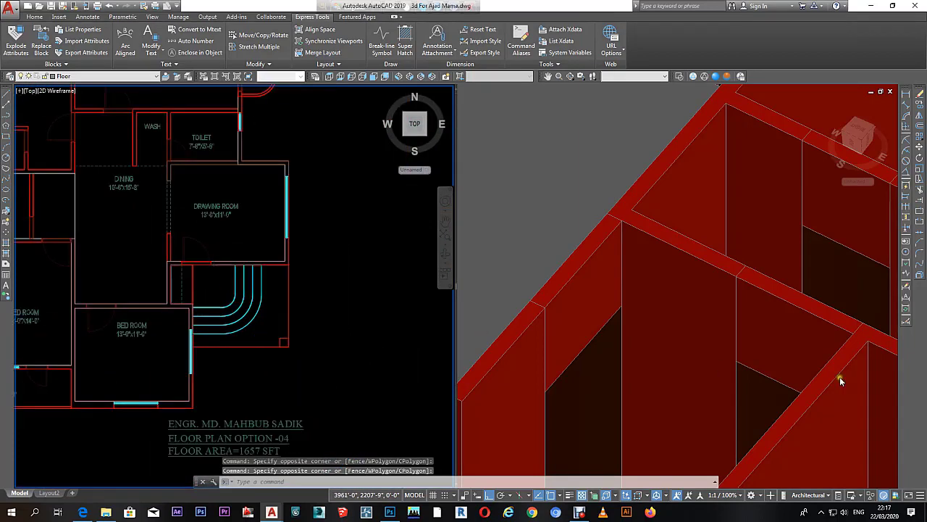
key("Escape")
key("Escape")
key("Escape")
left_click(704, 300)
scroll(732, 304, "down", 5)
scroll(731, 308, "up", 1)
scroll(728, 325, "up", 4)
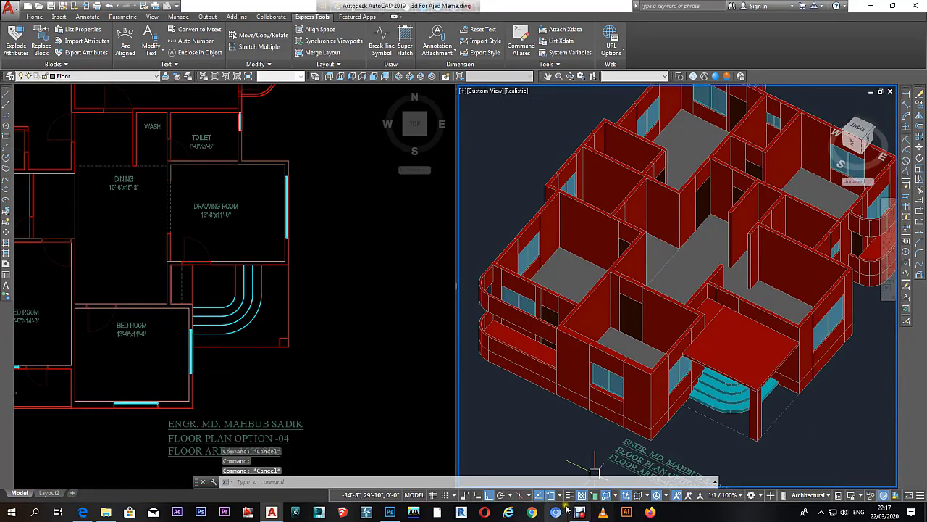
Step: Switch briefly to the web browser and return to the drawing
left_click(89, 514)
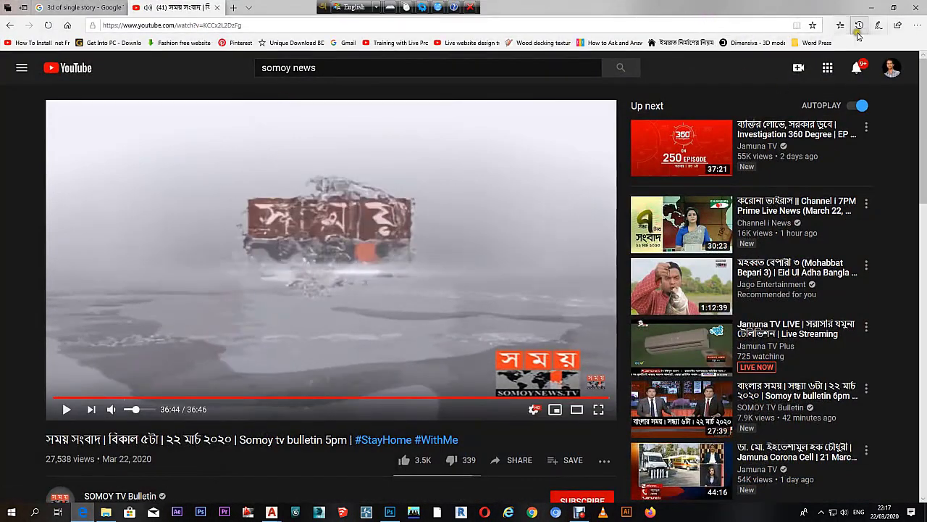
left_click(875, 7)
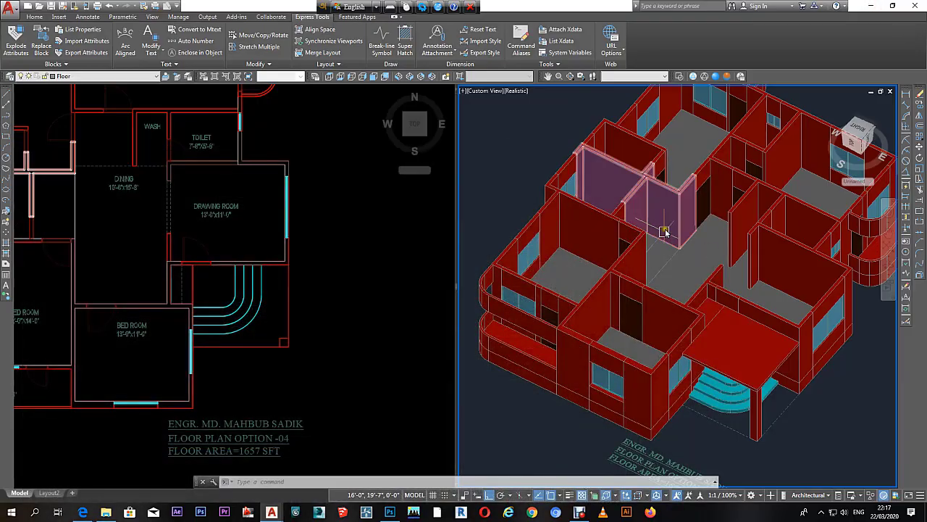
key("Escape")
key("Escape")
scroll(729, 368, "up", 3)
scroll(728, 368, "up", 2)
scroll(728, 368, "down", 4)
Step: Orbit the house to view it from another angle, then pause the screen recording
left_click(800, 402)
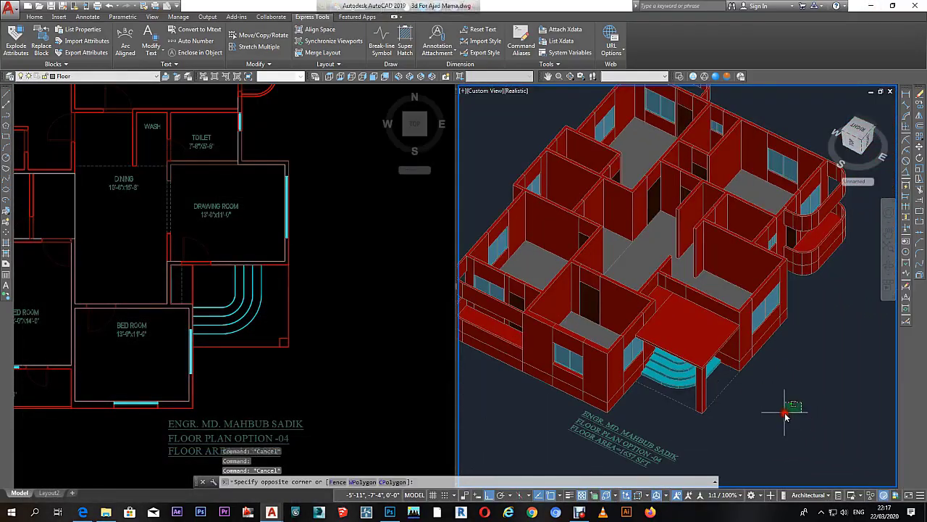
mouse_move(806, 336)
middle_mouse_down("shift")
mouse_move(810, 303)
mouse_move(772, 308)
mouse_move(782, 320)
middle_mouse_up("shift")
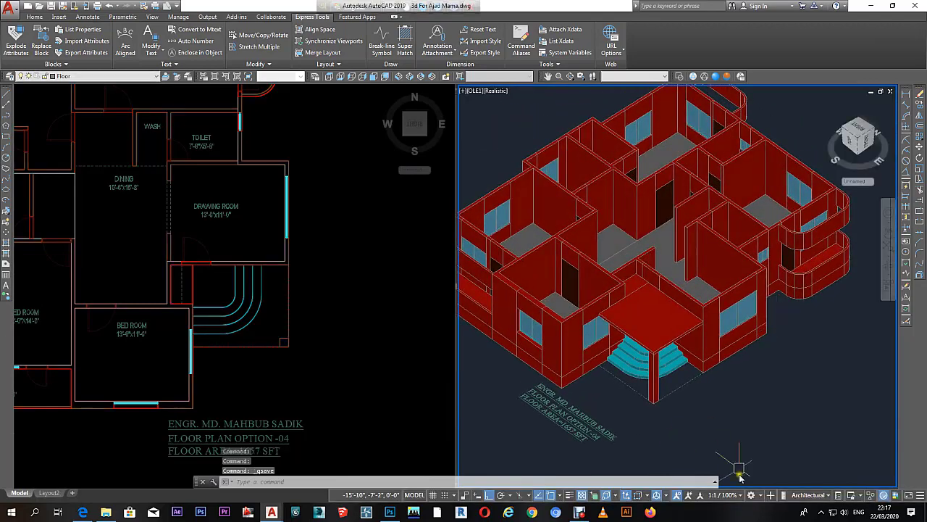
left_click(580, 513)
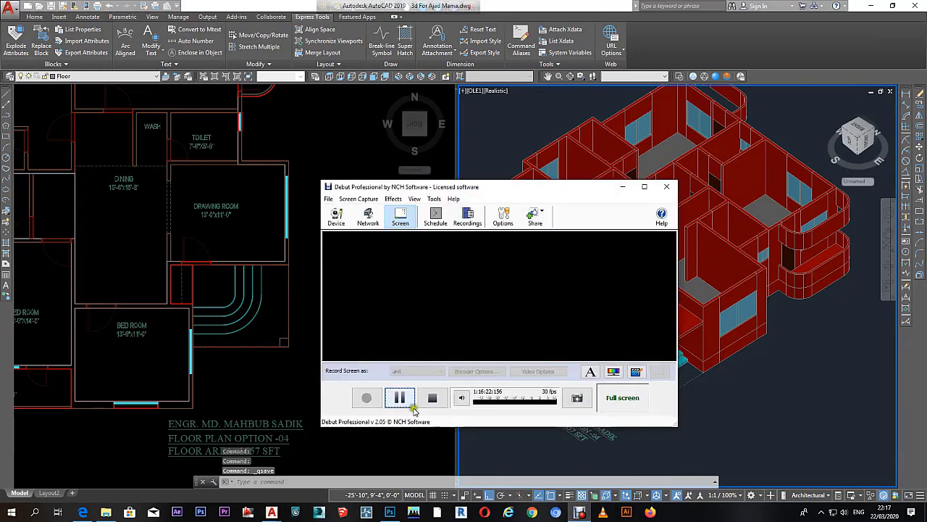
left_click(401, 394)
scroll(578, 308, "down", 2)
Step: Orbit around the building and select the lintel block above the window
scroll(611, 338, "down", 2)
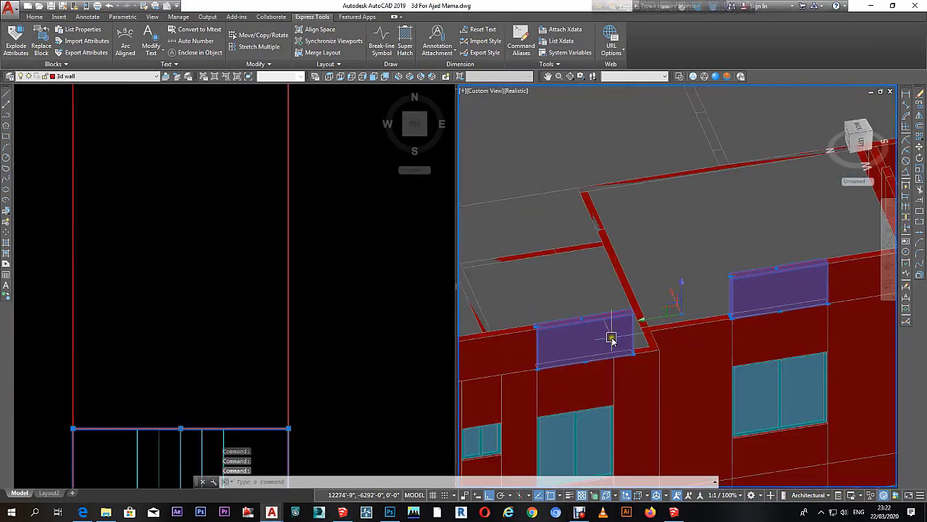
left_click(232, 347)
scroll(239, 340, "up", 4)
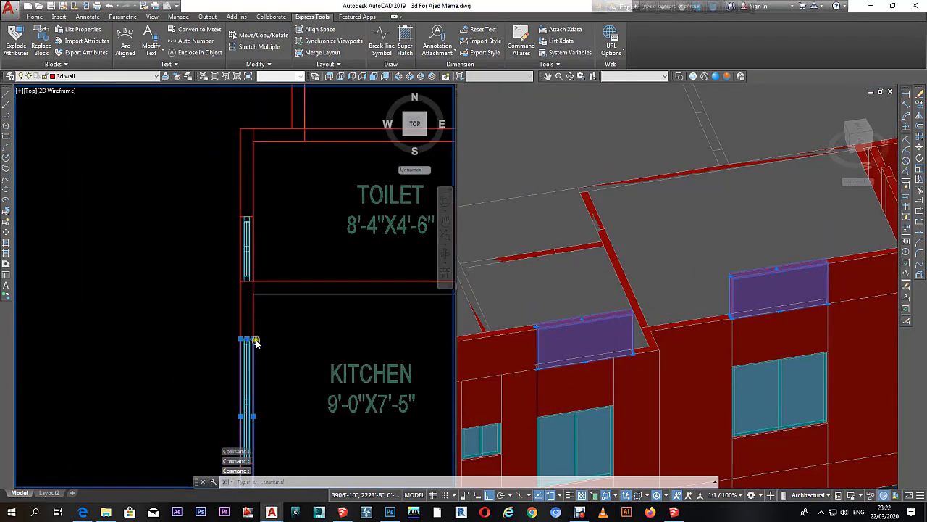
key("Escape")
key("Escape")
scroll(606, 362, "down", 3)
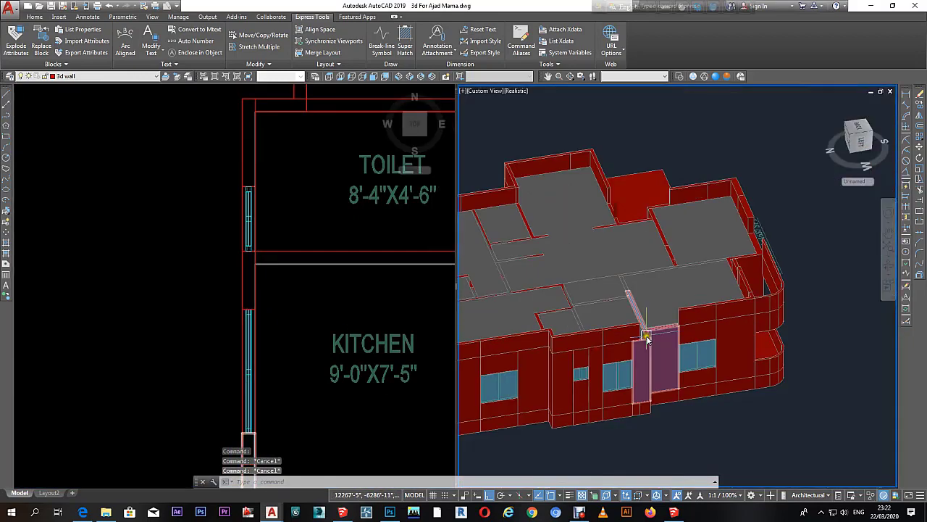
middle_click_drag(646, 331, 697, 323, "shift")
scroll(696, 319, "up", 2)
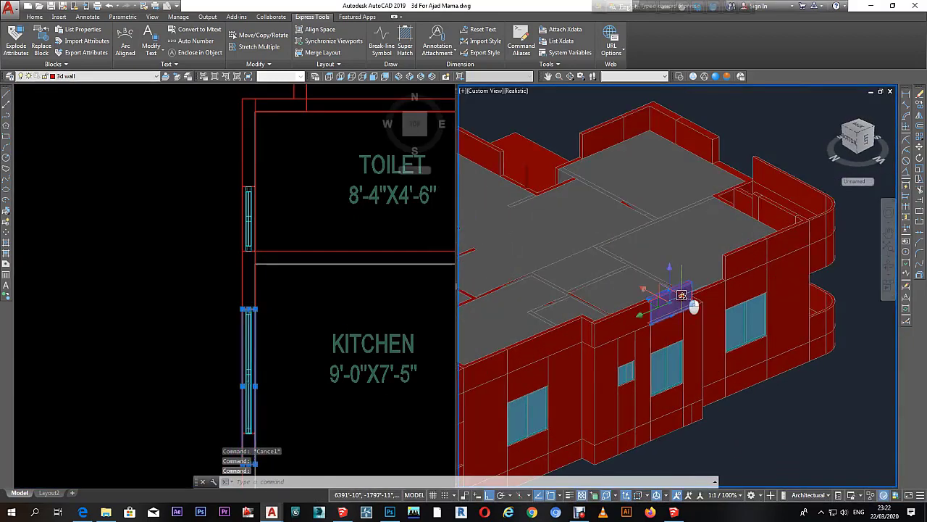
left_click(258, 330)
left_click(747, 271)
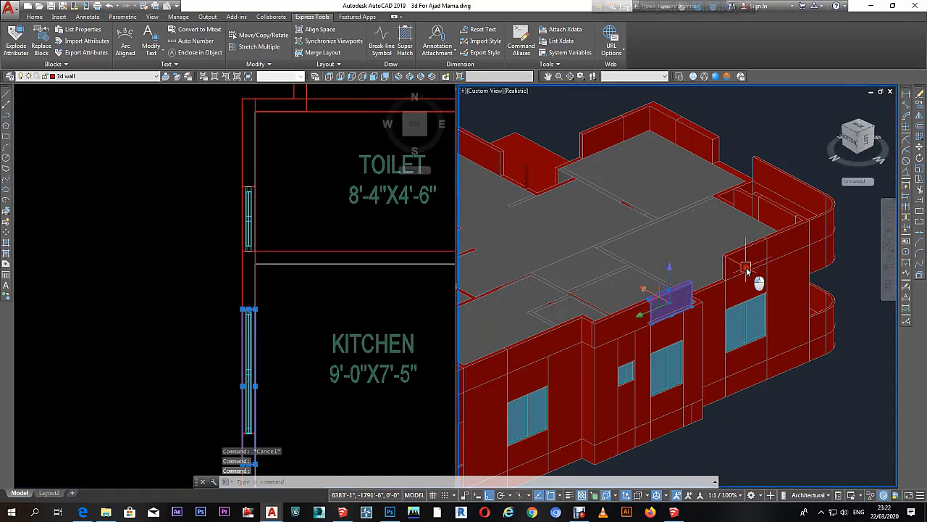
Step: In the top plan, trial-stretch the lintel block's end grips near the kitchen door, then cancel
left_click(290, 321)
middle_click_drag(321, 352, 277, 226)
left_click(247, 200)
scroll(247, 233, "up", 2)
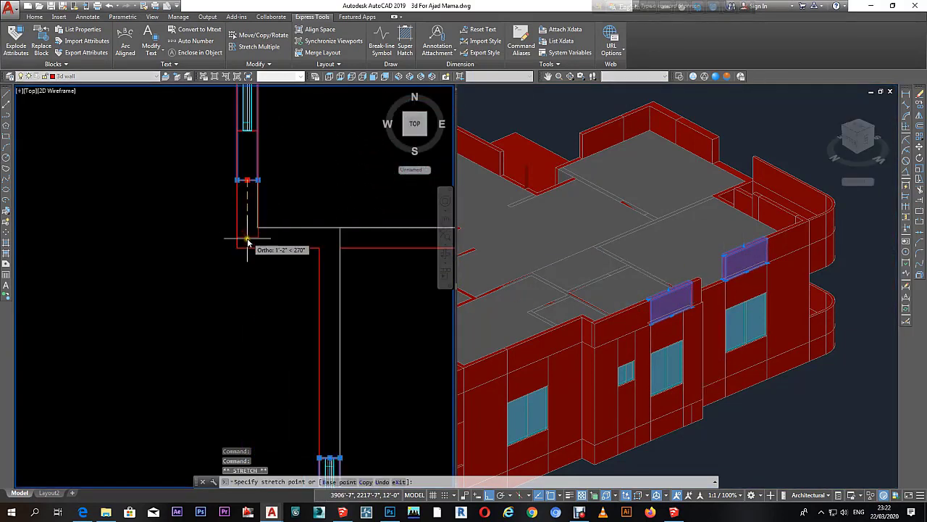
left_click(341, 421)
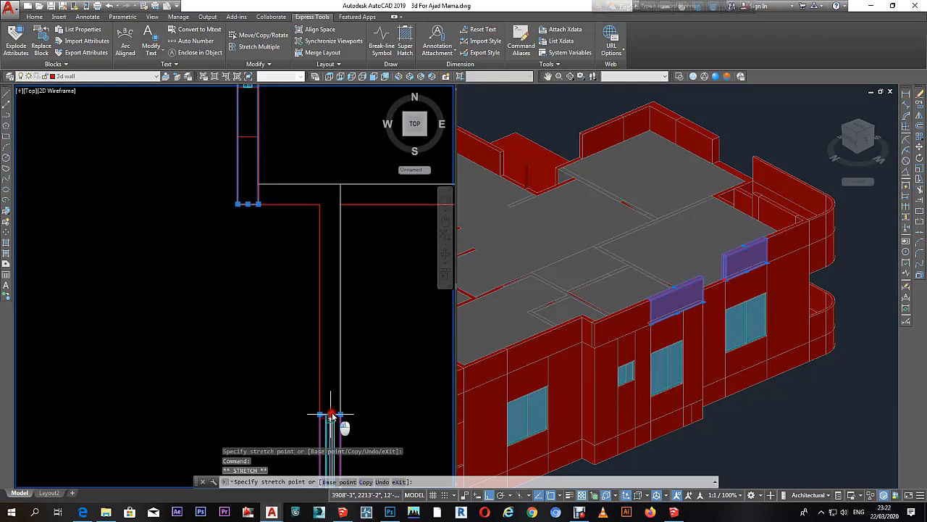
left_click(329, 429)
scroll(324, 208, "up", 2)
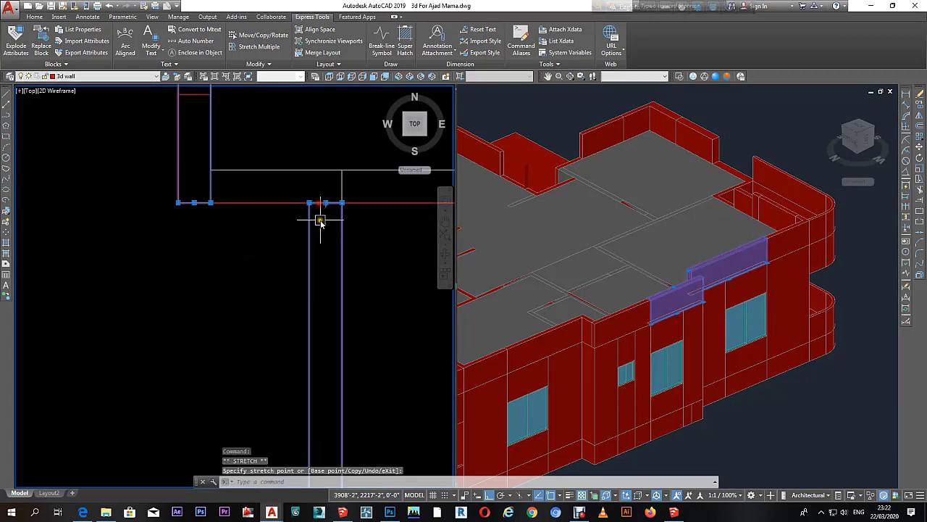
key("Escape")
scroll(321, 218, "down", 2)
Step: Copy the lintel block with COPY to a new spot and select the copy
type("c")
key("Return")
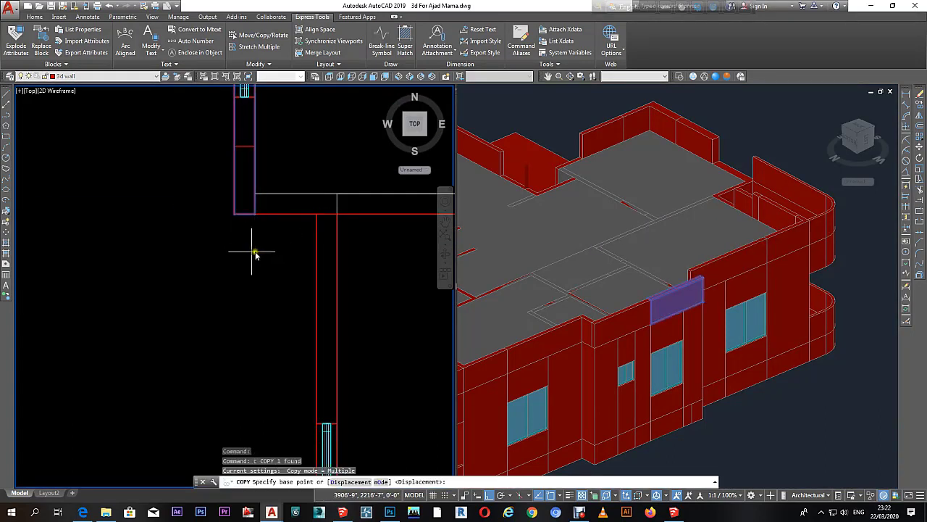
left_click(258, 250)
key("Escape")
left_click(289, 155)
left_click(264, 217)
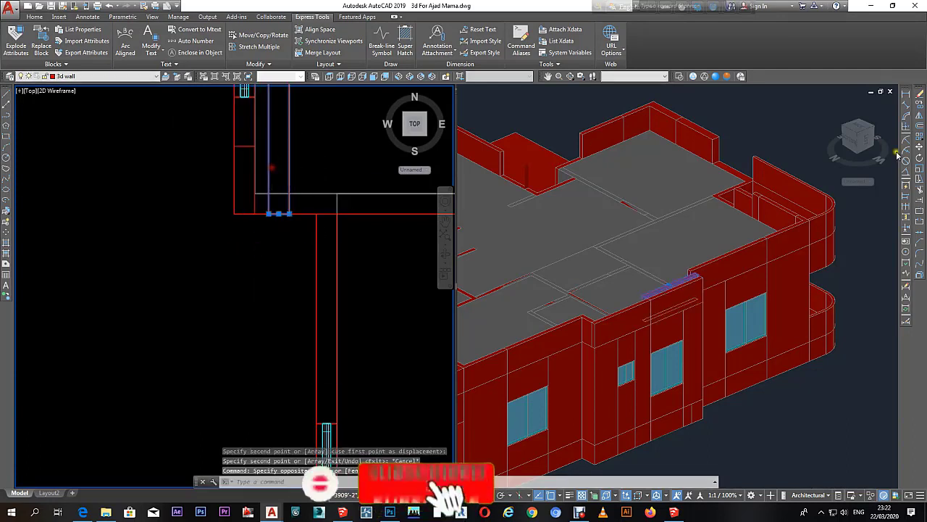
Step: Rotate the copied lintel block with ROTATE around a picked base point
scroll(285, 191, "up", 3)
type("ro")
key("Return")
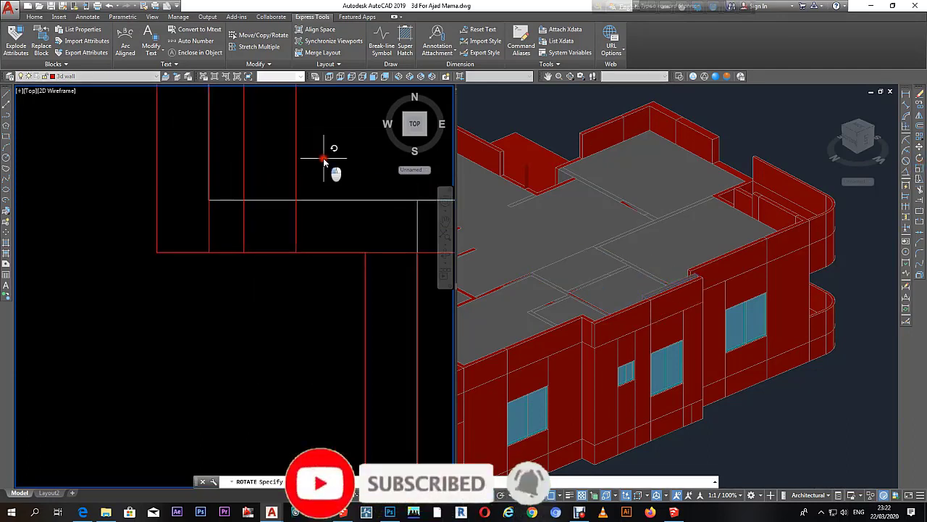
left_click(331, 149)
Step: Begin moving a wall panel in the 3D view from its corner, then cancel the move
left_click(652, 290)
scroll(613, 321, "up", 2)
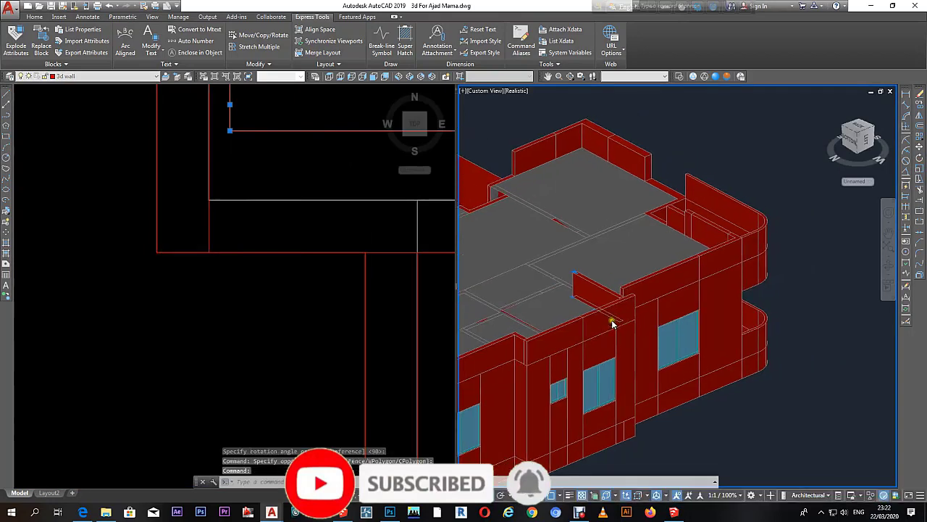
left_click(631, 286)
scroll(609, 314, "up", 5)
type("m MOVE 1 f")
key("Return")
scroll(608, 313, "up", 2)
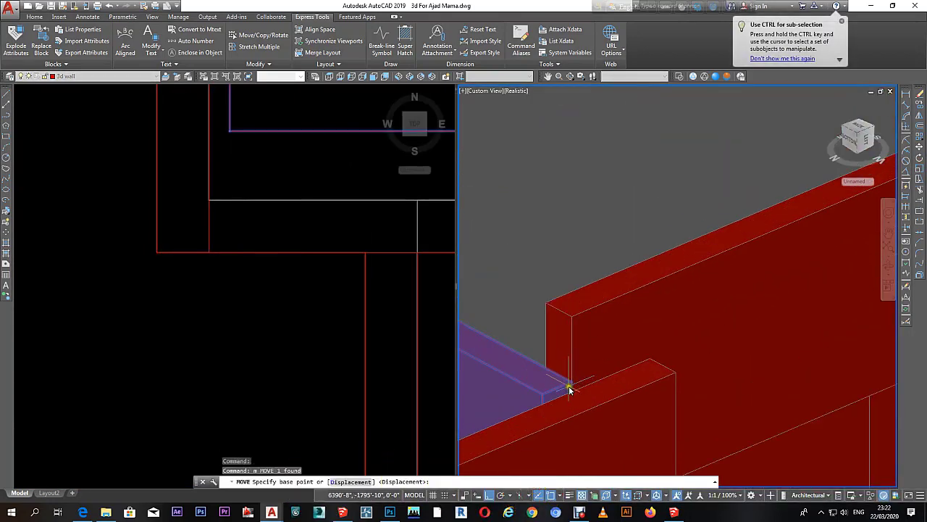
left_click(569, 390)
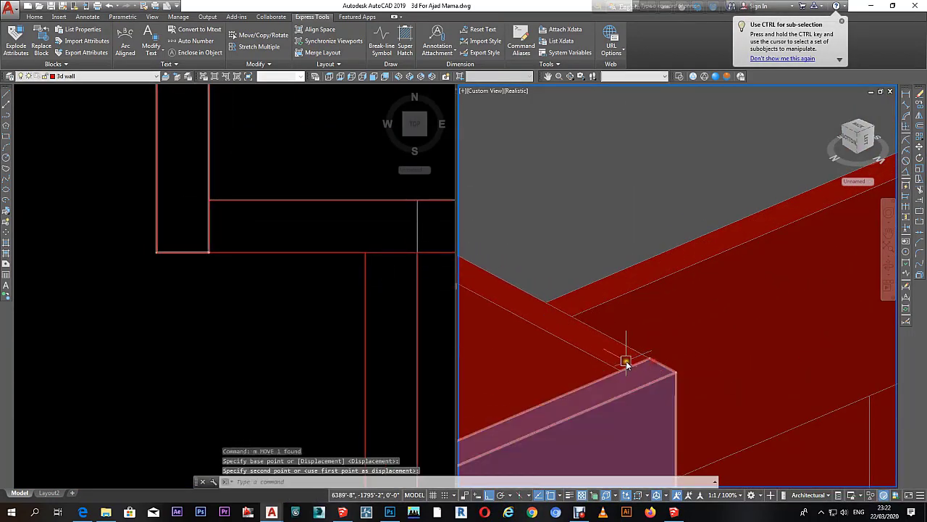
key("Escape")
Step: Trial-stretch a wall corner grip in the top plan, then cancel
left_click(263, 352)
scroll(218, 234, "down", 2)
scroll(323, 279, "down", 2)
scroll(323, 279, "up", 5)
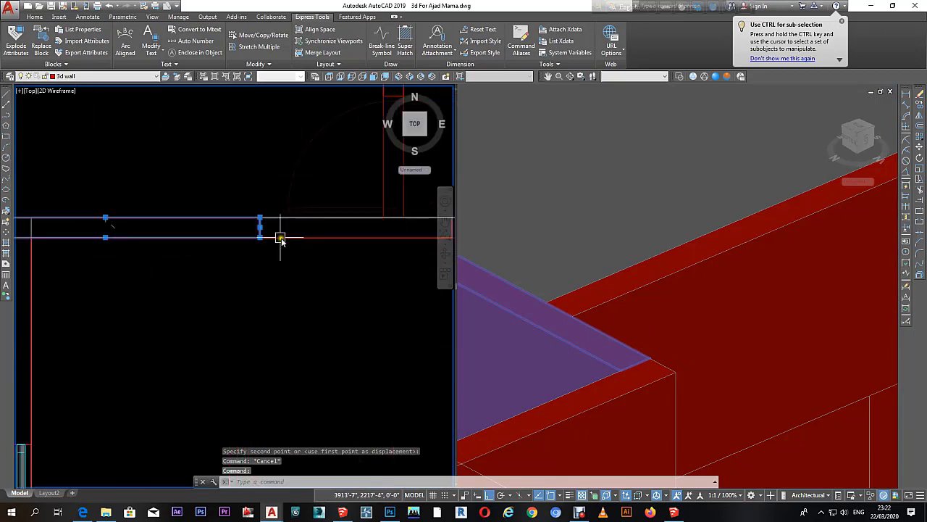
left_click(260, 227)
scroll(184, 242, "up", 2)
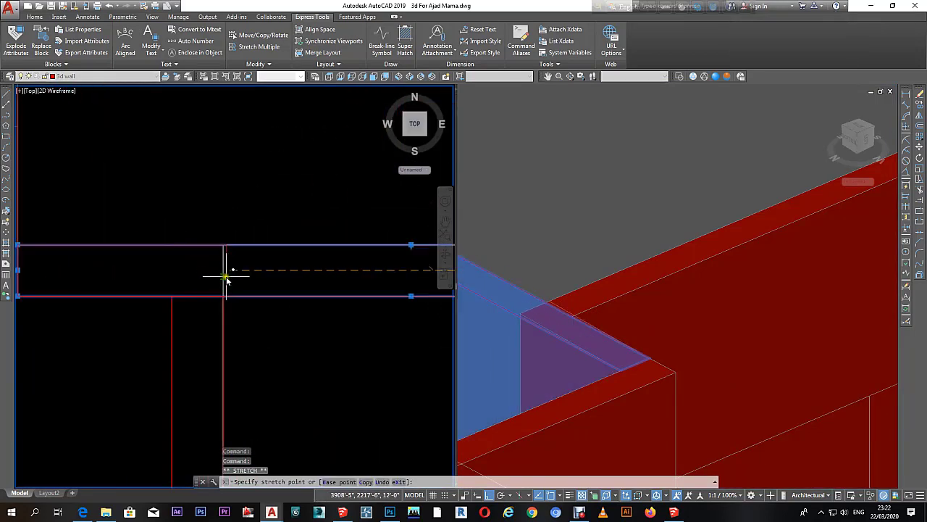
key("Escape")
key("Escape")
Step: Orbit to another side and try moving a block on the parapet, then cancel
left_click(606, 347)
scroll(606, 347, "down", 3)
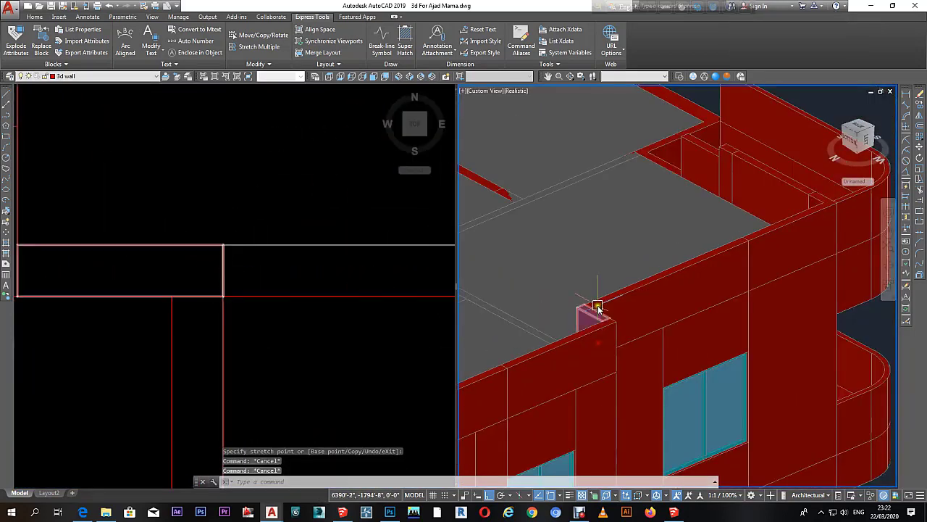
scroll(656, 334, "down", 2)
middle_click_drag(655, 334, 639, 312, "shift")
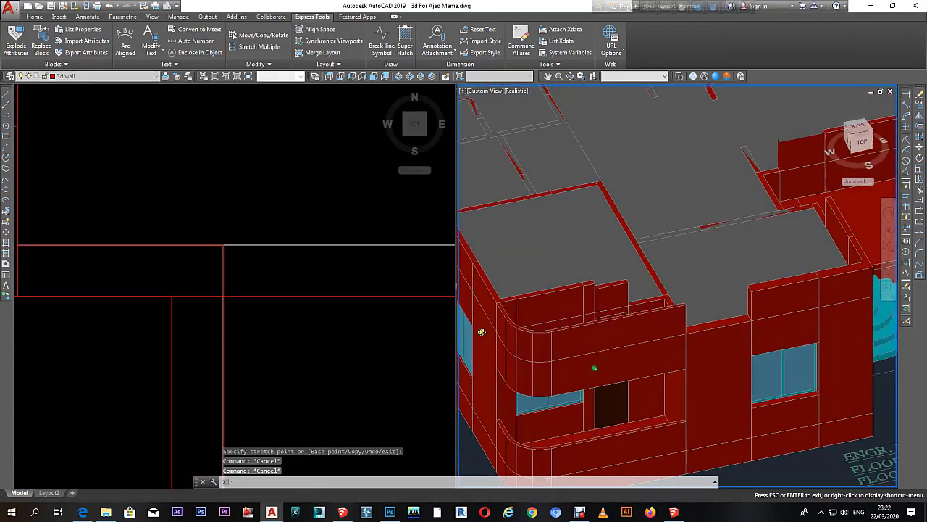
scroll(639, 312, "up", 3)
left_click(593, 310)
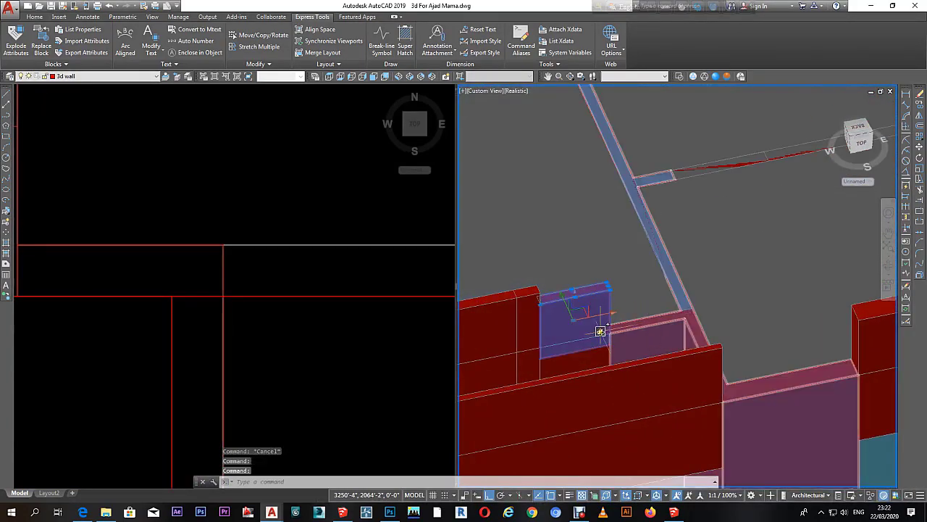
type("m")
key("Return")
left_click(540, 297)
scroll(551, 297, "up", 2)
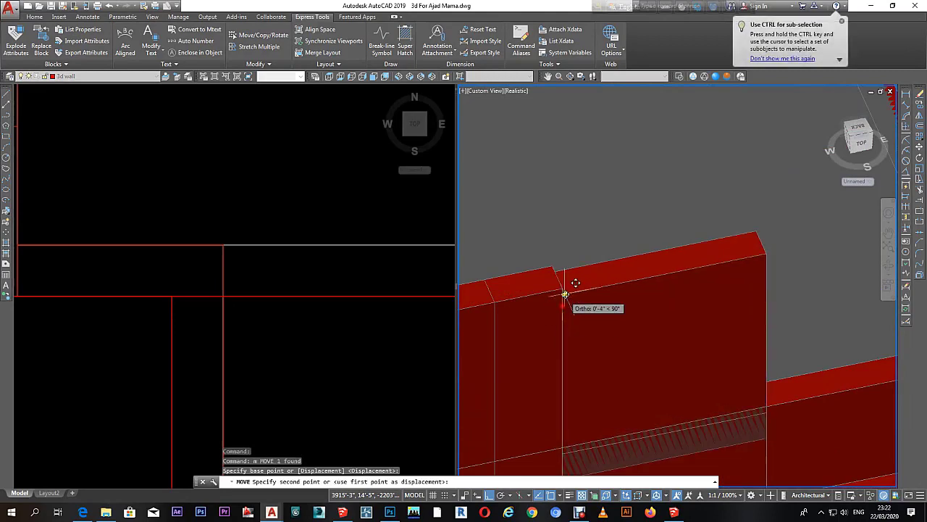
key("Escape")
Step: Select the stray block on the curved parapet and erase it from the right-click menu
scroll(654, 313, "down", 2)
scroll(649, 313, "down", 2)
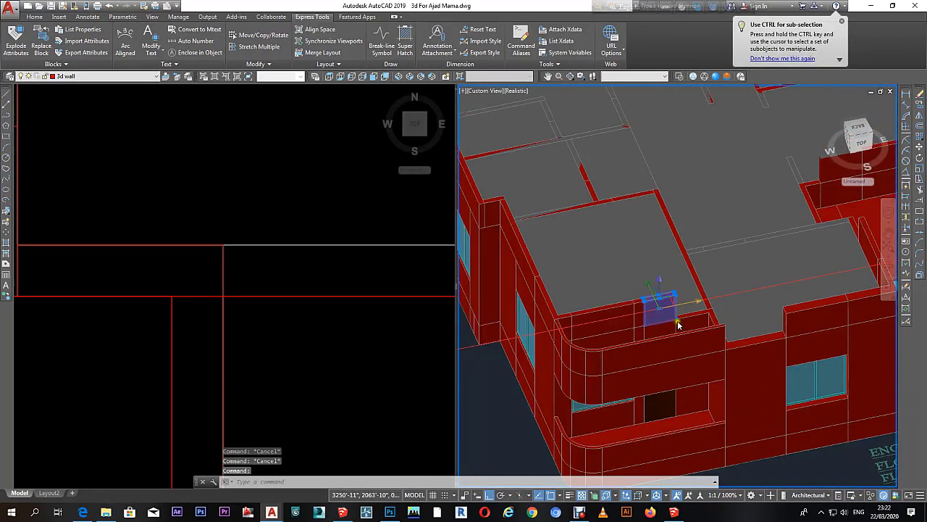
scroll(656, 314, "down", 3)
scroll(695, 316, "up", 3)
scroll(642, 331, "up", 3)
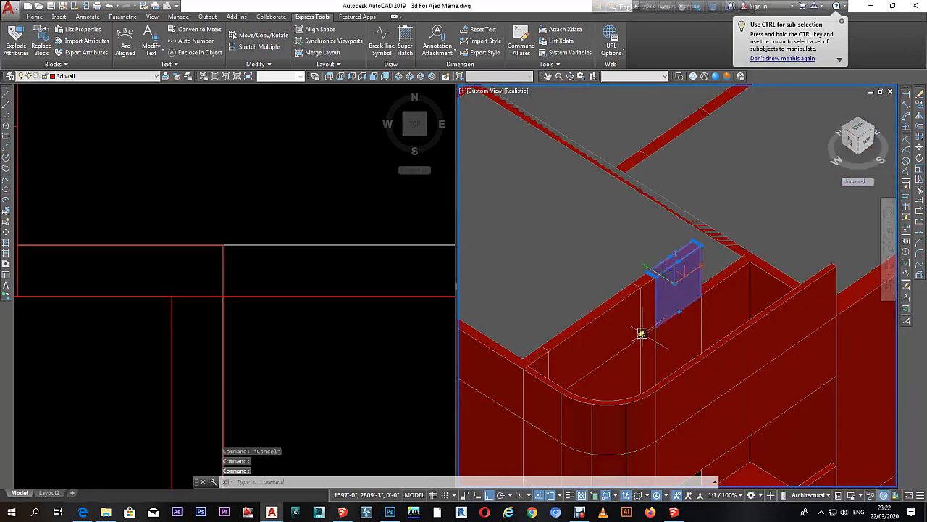
key("Escape")
key("Escape")
left_click(649, 307)
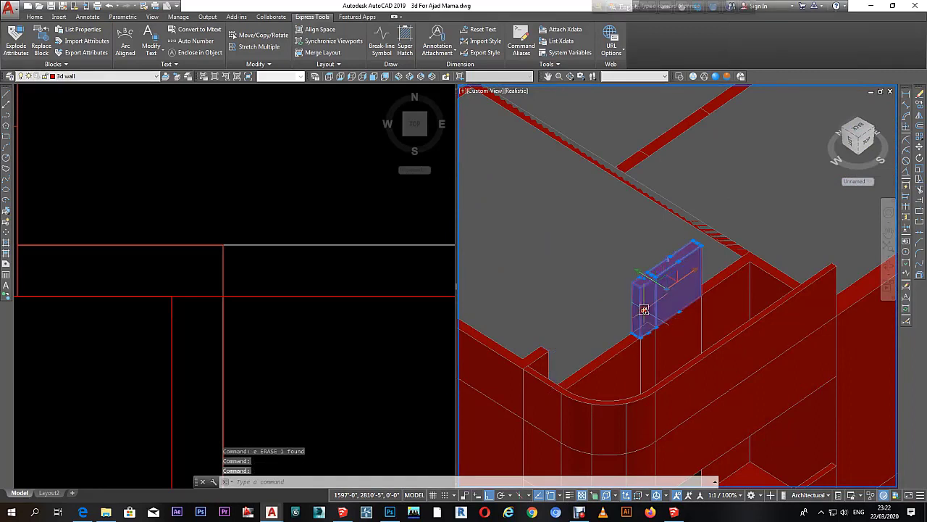
right_click(644, 331)
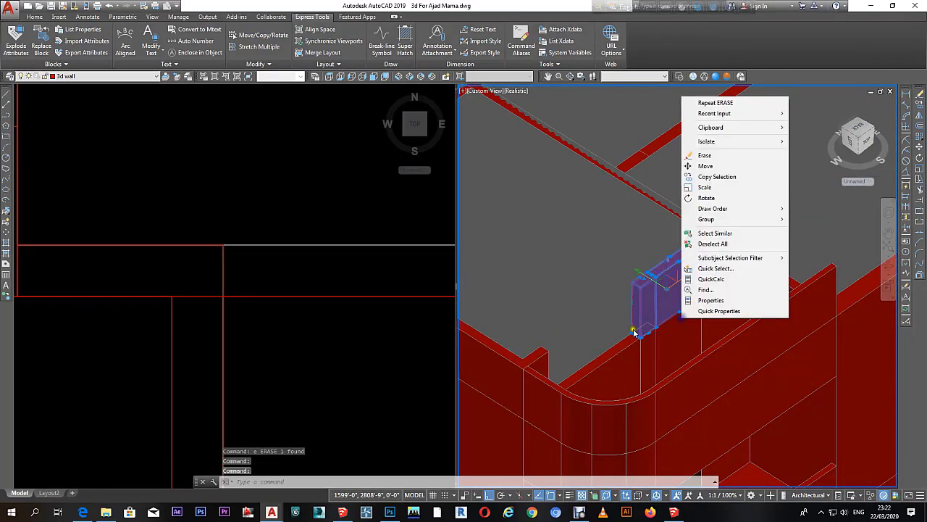
left_click(735, 105)
Step: Stretch the wall corner grip in the top plan so its edges meet squarely
left_click(387, 259)
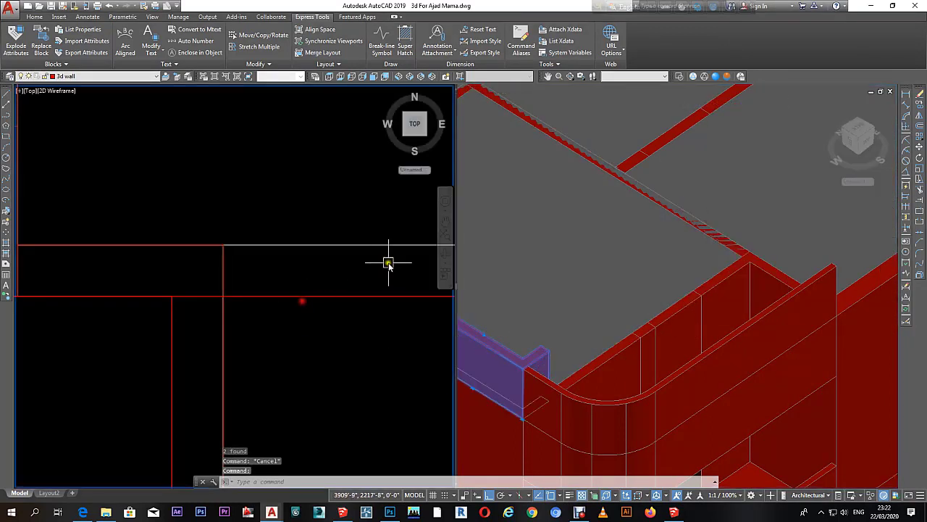
scroll(382, 307, "down", 3)
scroll(372, 304, "up", 3)
scroll(415, 308, "up", 3)
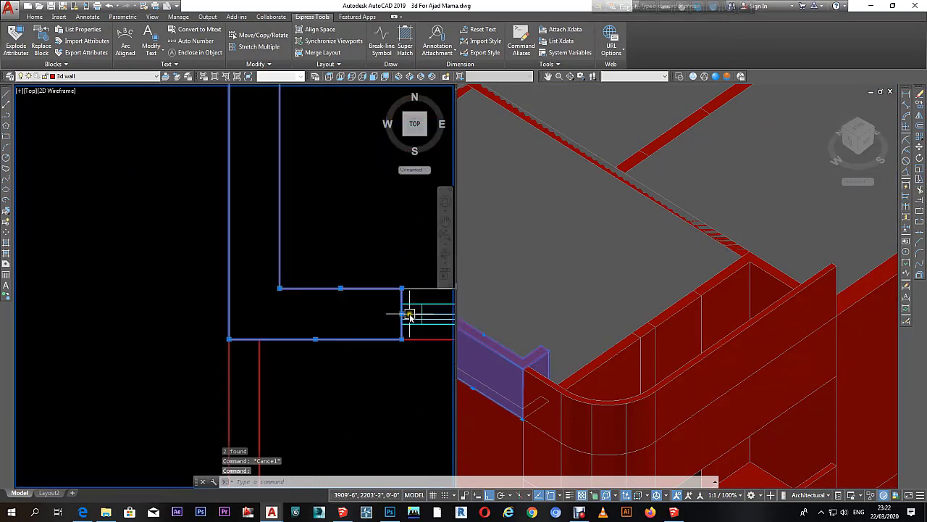
left_click(304, 315)
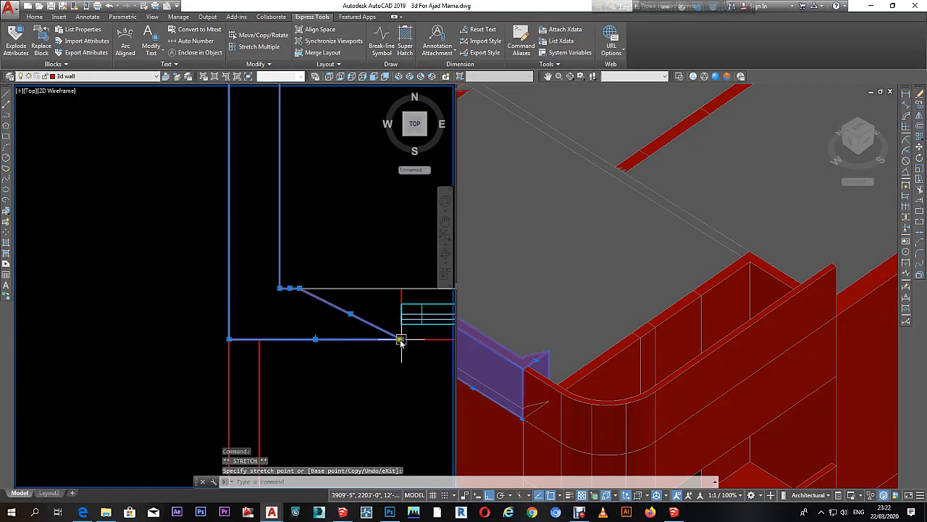
scroll(305, 326, "up", 4)
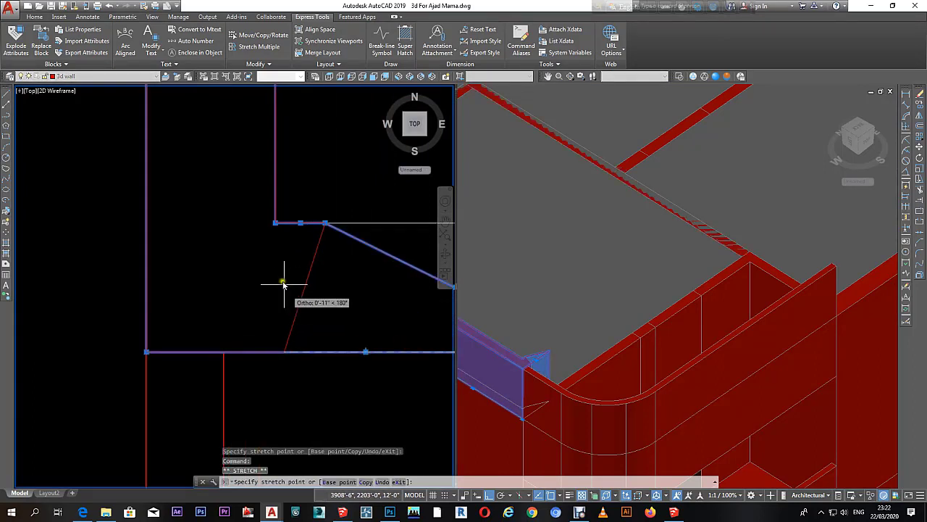
left_click(275, 241)
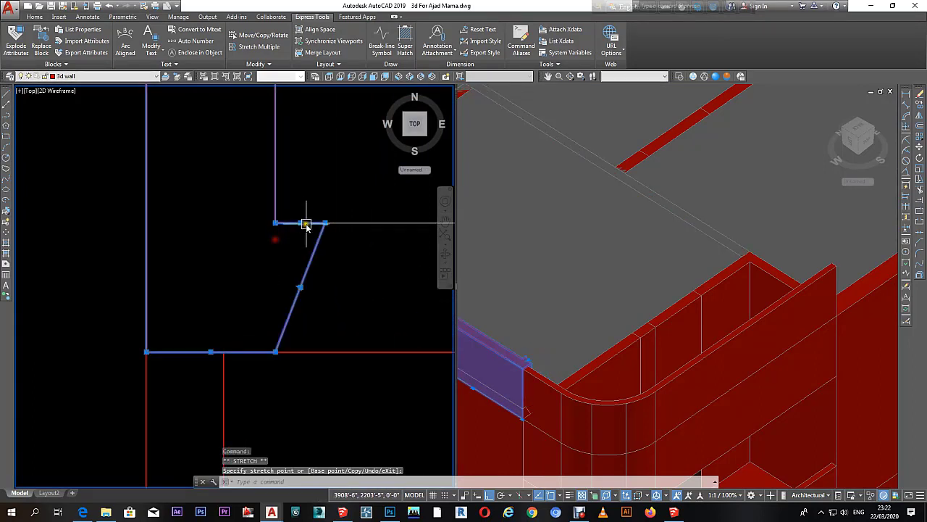
left_click(282, 254)
key("Escape")
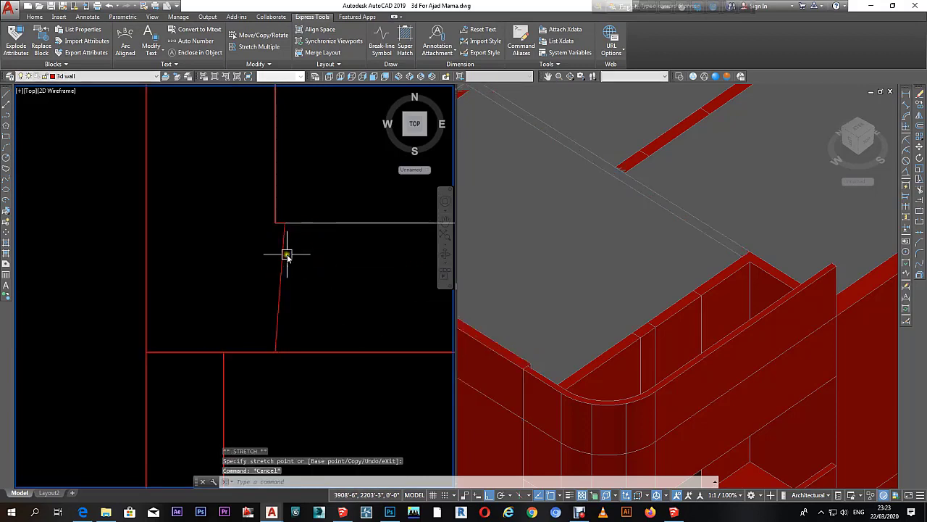
Step: Draw a vertical guide LINE straight down from the wall corner
type("l")
key("Return")
left_click(275, 223)
left_click(276, 394)
right_click(291, 391)
key("Escape")
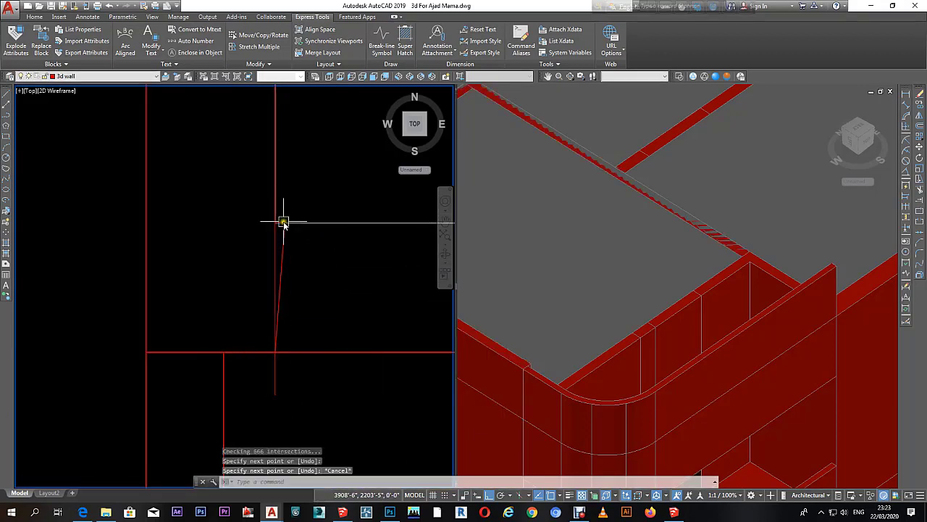
key("Escape")
key("Escape")
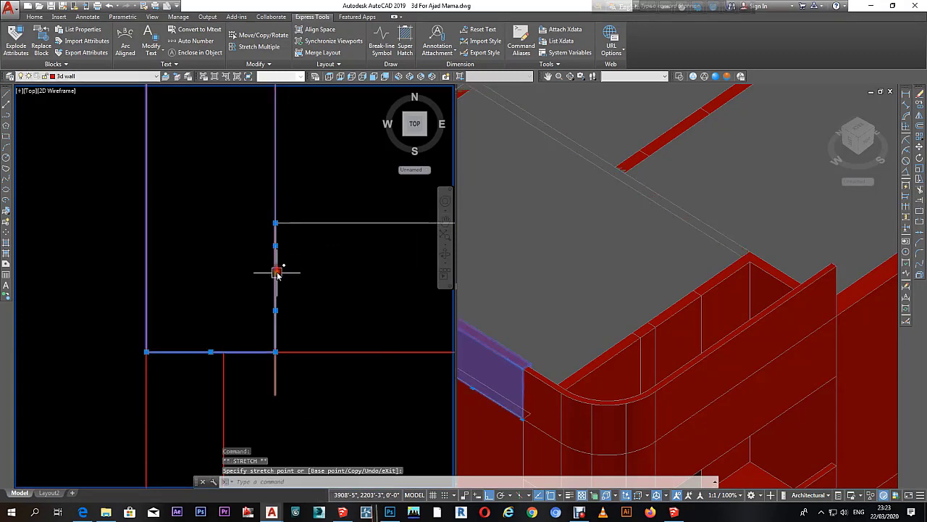
Step: Window-select and delete the guide line, then check the curved wall in 3D
left_click(289, 382)
left_click(267, 374)
key("Delete")
left_click(688, 395)
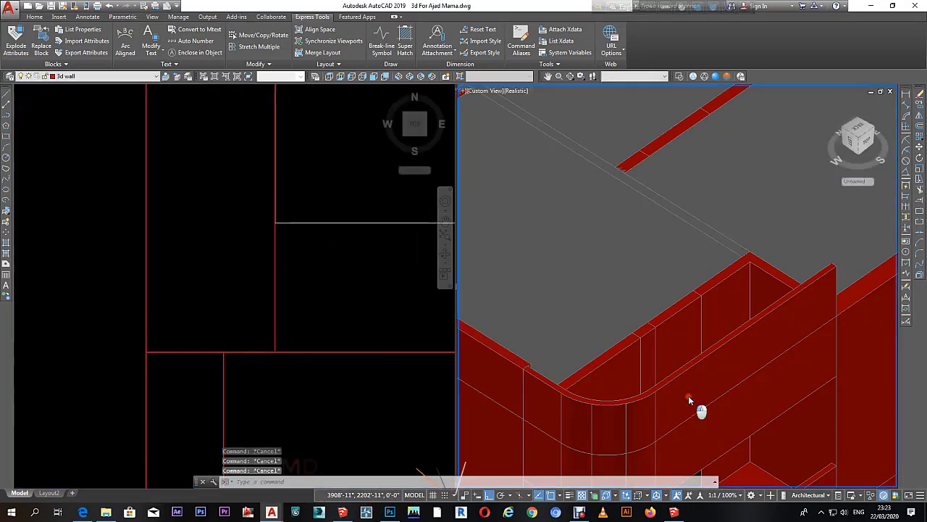
left_click(688, 396)
left_click(251, 282)
scroll(257, 312, "up", 3)
Step: Clear the curved-wall selection and switch between the 3D and plan viewports, abandoning a stretch
scroll(258, 322, "up", 2)
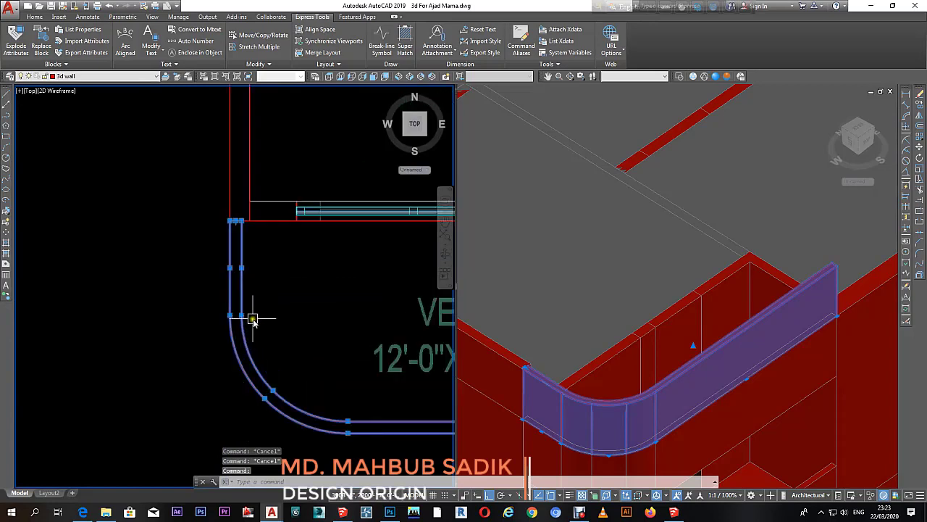
scroll(255, 321, "down", 2)
key("Escape")
scroll(264, 337, "down", 2)
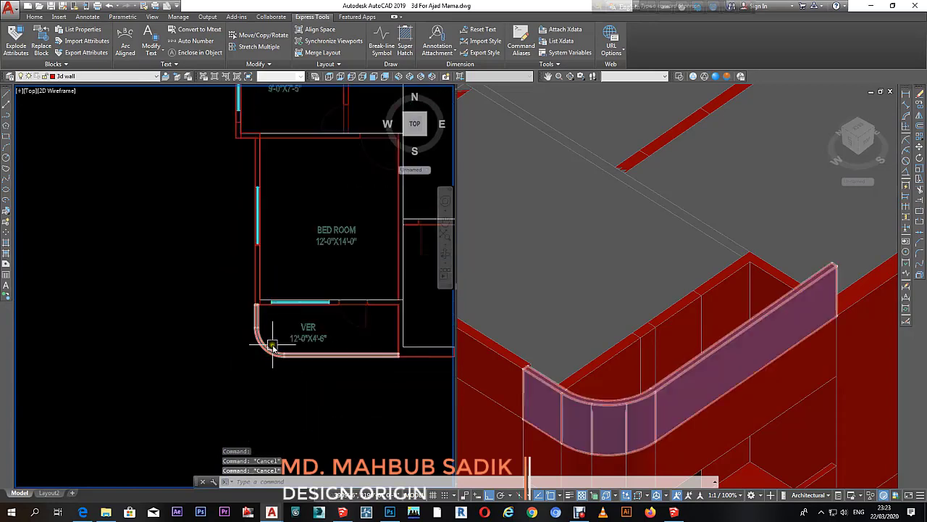
left_click(636, 366)
scroll(647, 347, "down", 4)
scroll(749, 302, "up", 4)
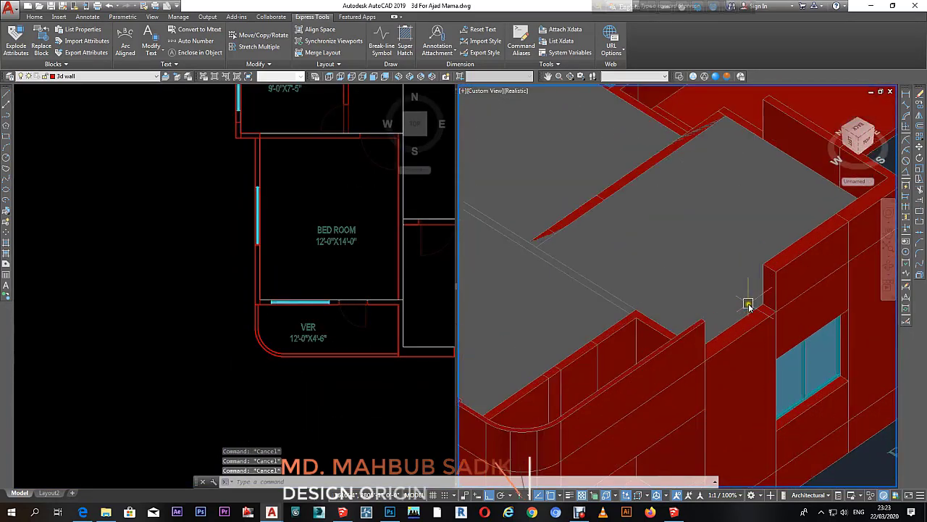
left_click(394, 312)
scroll(393, 319, "down", 3)
scroll(369, 315, "up", 4)
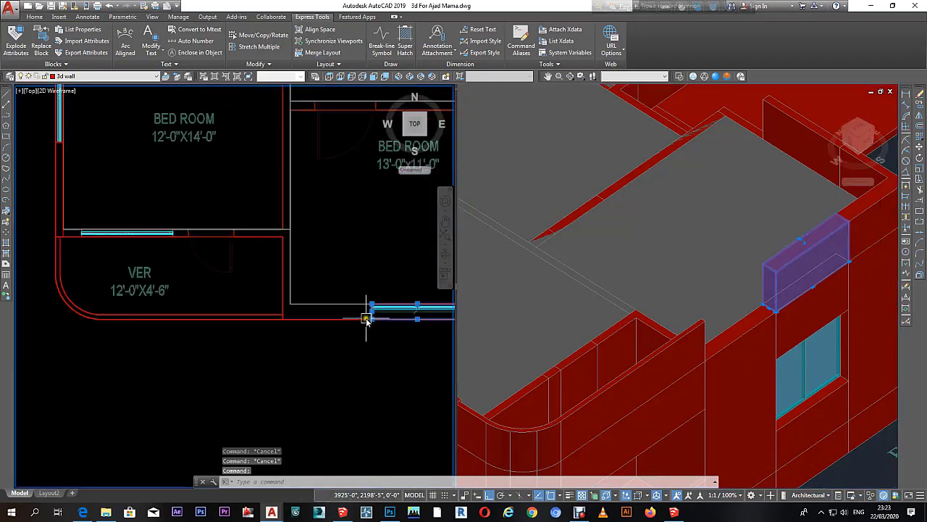
scroll(376, 312, "up", 3)
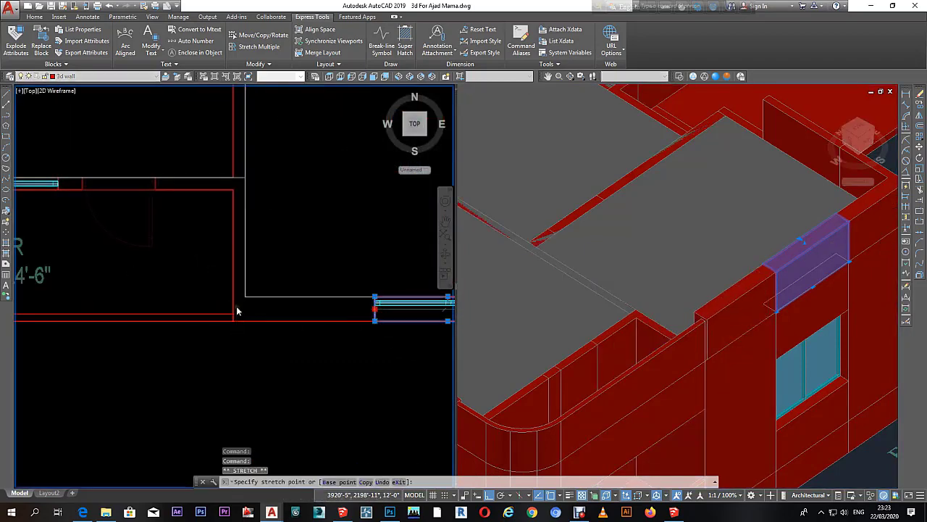
key("Escape")
key("Escape")
key("Escape")
Step: Orbit toward the entrance porch and stretch the wall block above the window by 5 units
left_click(734, 307)
scroll(736, 311, "down", 1)
scroll(740, 322, "down", 3)
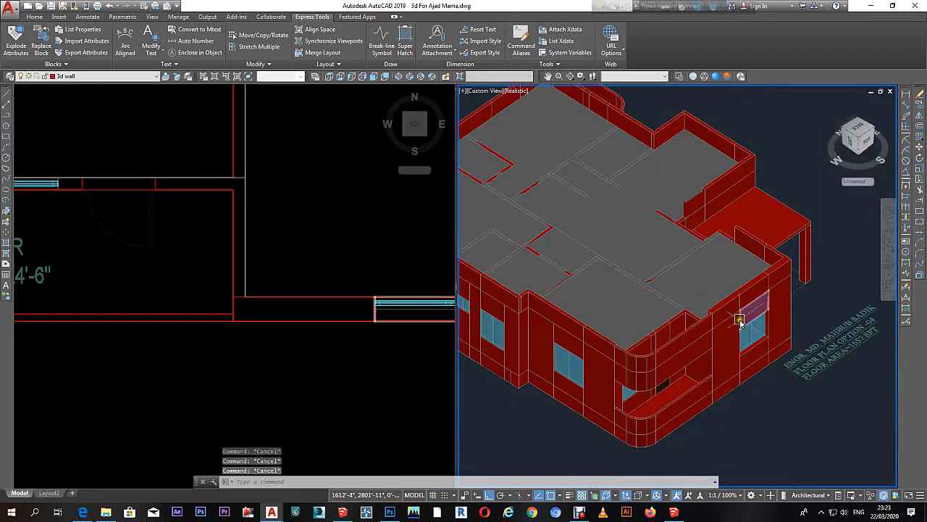
scroll(741, 352, "up", 3)
mouse_move(793, 304)
middle_mouse_down("shift")
mouse_move(621, 313)
mouse_move(749, 323)
middle_mouse_up("shift")
scroll(657, 286, "up", 3)
left_click(679, 307)
left_click(303, 302)
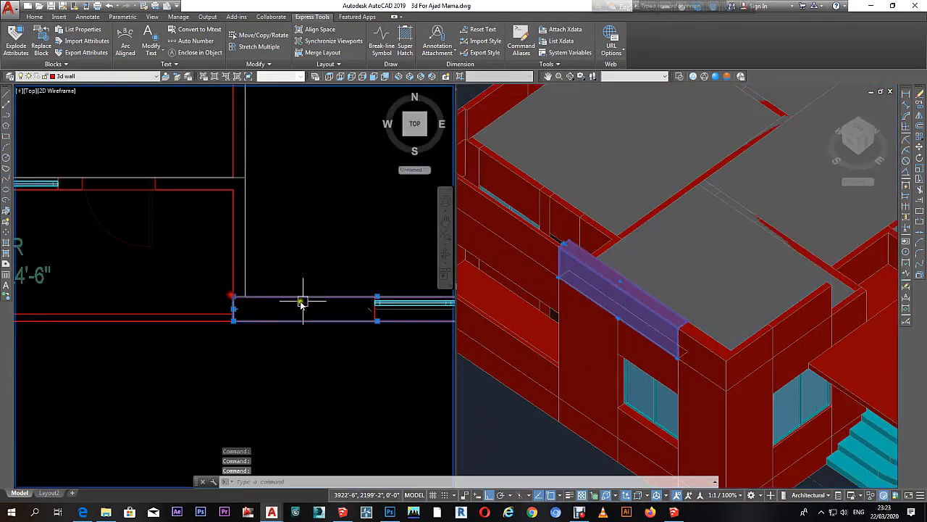
middle_click_drag(303, 303, 185, 288)
left_click(259, 283)
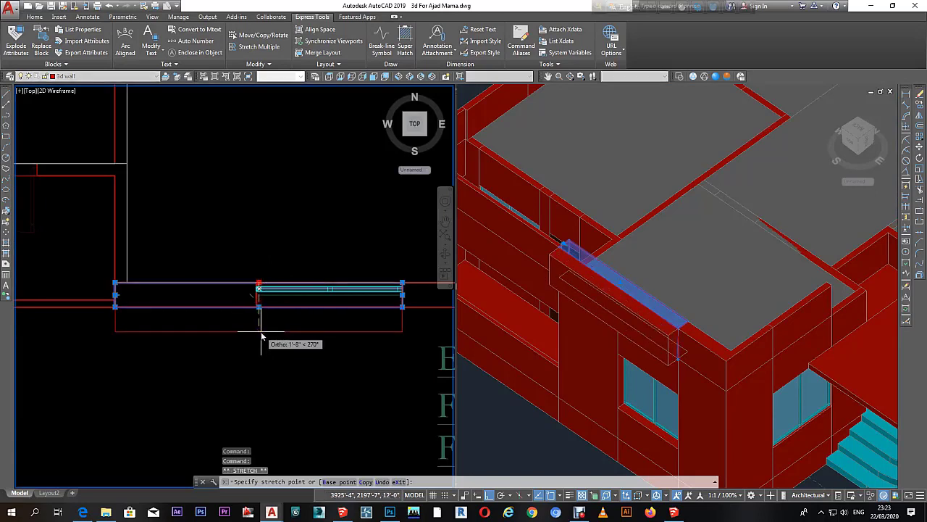
type("5")
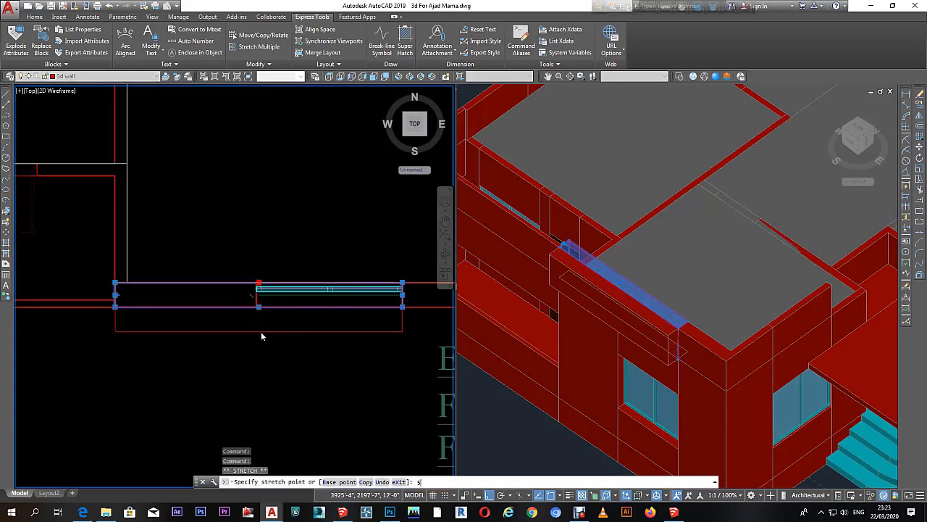
key("Return")
key("Escape")
key("Escape")
Step: Try stretching the L-shaped corner block in plan, cancel it, and reorient the 3D view
left_click(694, 344)
left_click(358, 307)
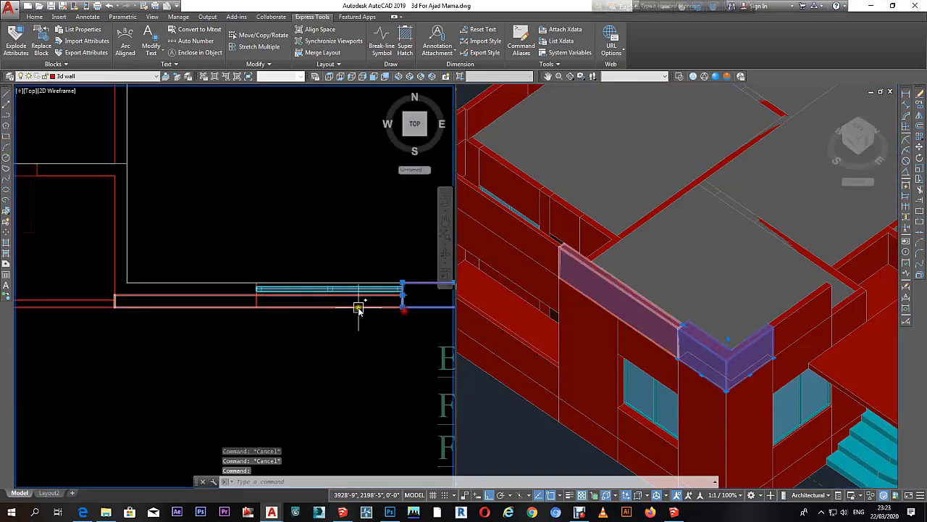
scroll(358, 304, "down", 3)
scroll(324, 292, "up", 3)
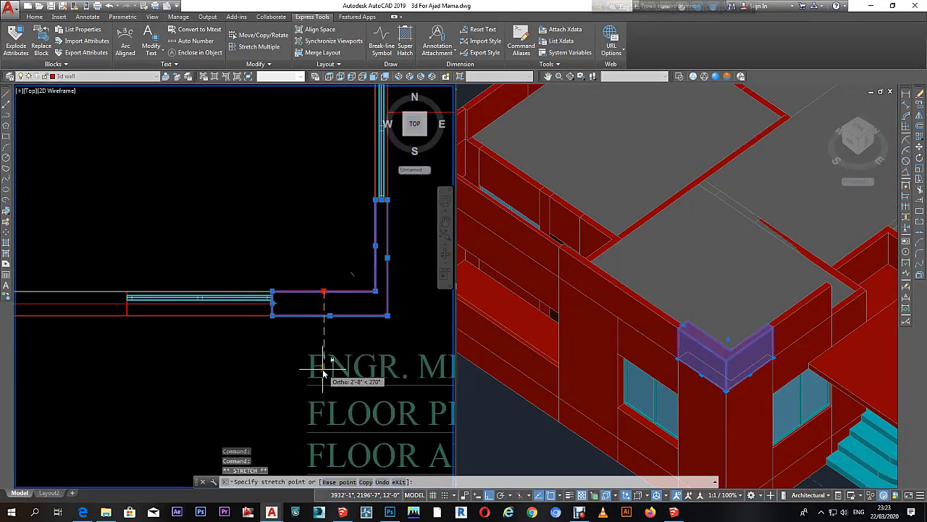
key("Escape")
key("Escape")
left_click(735, 367)
scroll(797, 334, "down", 3)
key("Escape")
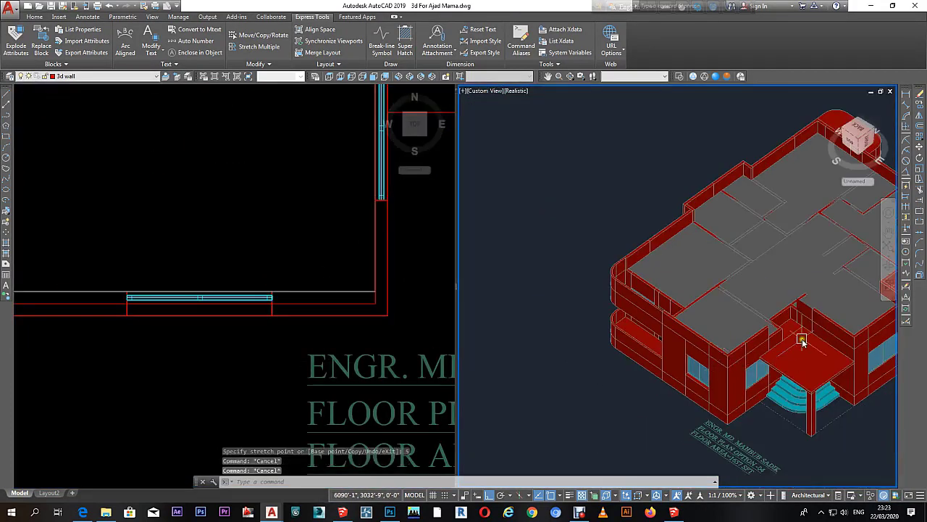
scroll(782, 337, "up", 3)
middle_click_drag(783, 337, 683, 290, "shift")
scroll(732, 222, "up", 5)
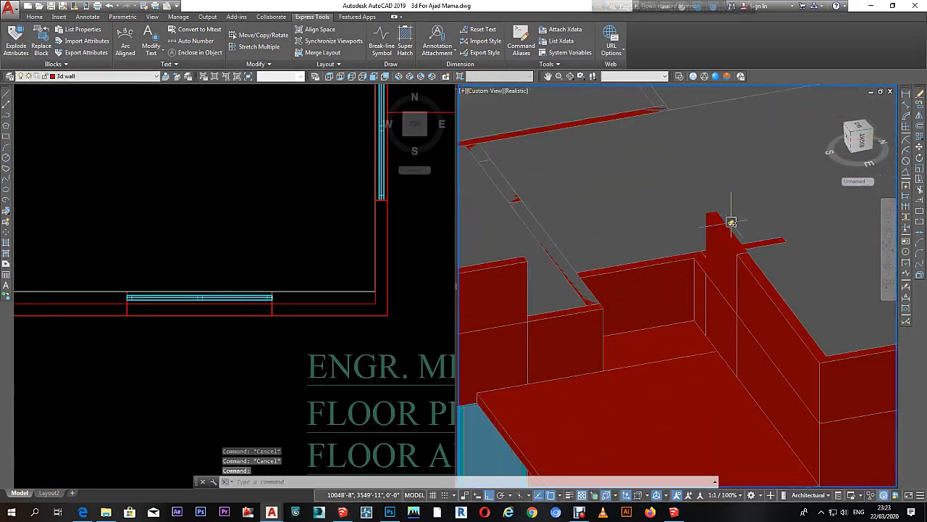
middle_click_drag(706, 345, 590, 300, "shift")
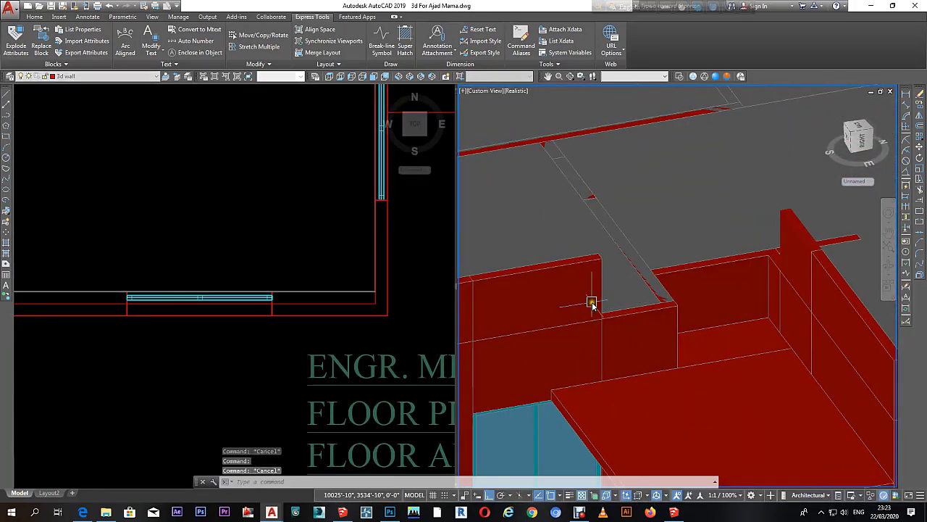
Step: Select the wall band above the window and start stretching its corner, then cancel
left_click(589, 300)
left_click(286, 279)
scroll(321, 224, "up", 2)
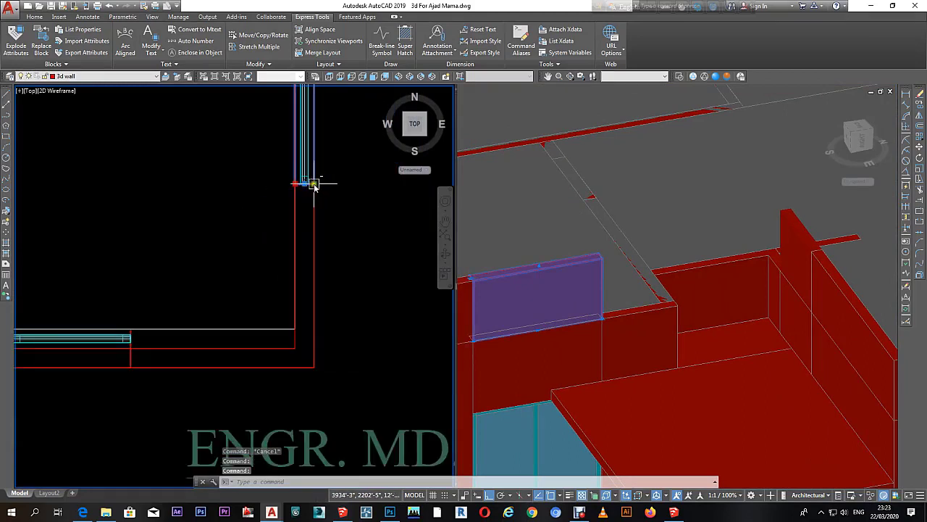
left_click(316, 187)
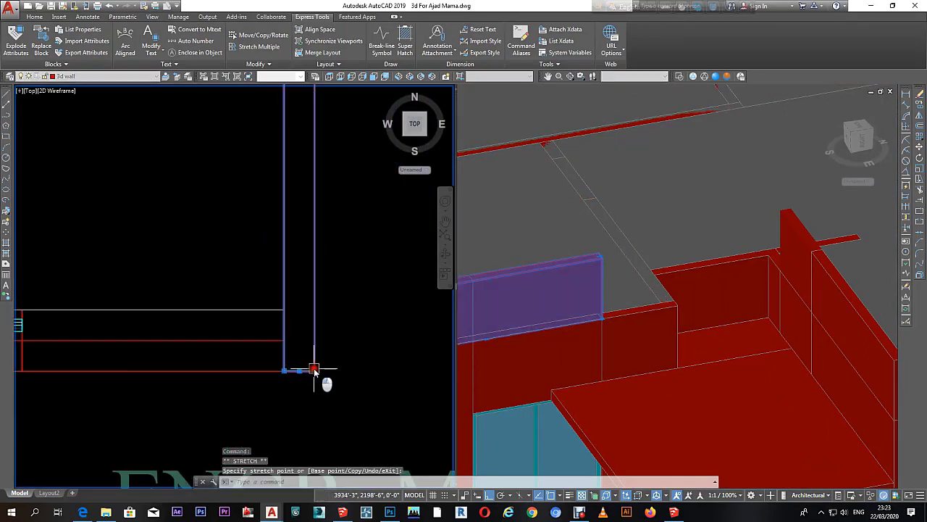
left_click(571, 290)
key("Escape")
scroll(572, 305, "down", 3)
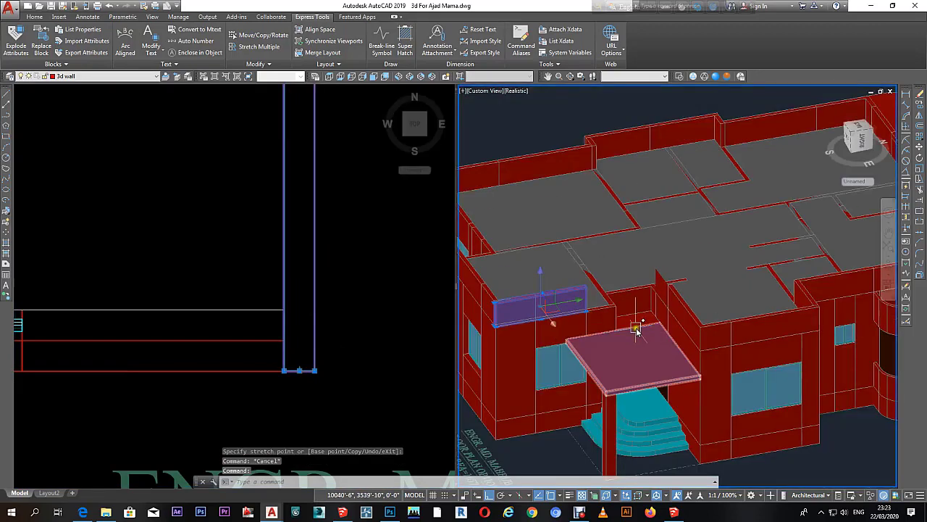
key("Escape")
scroll(642, 325, "up", 3)
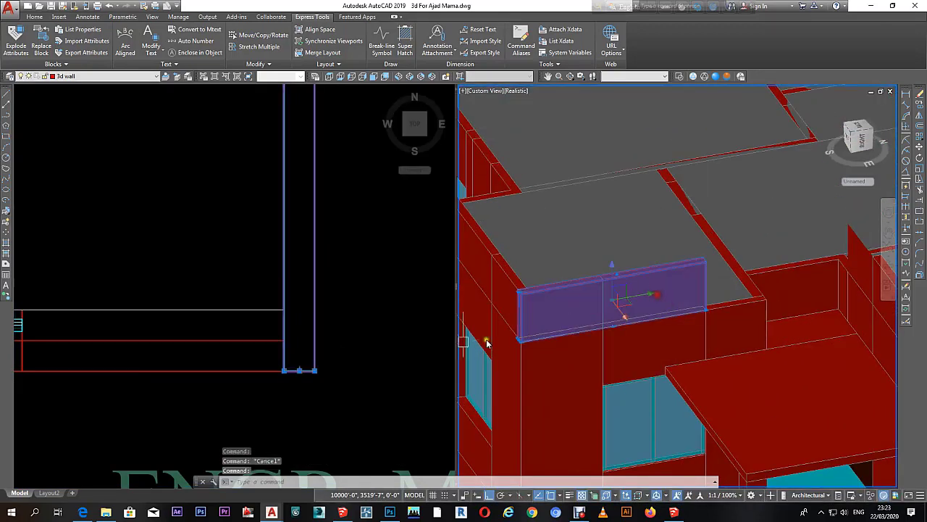
key("Escape")
Step: Erase the wall band above the window near the porch with E
left_click(616, 304)
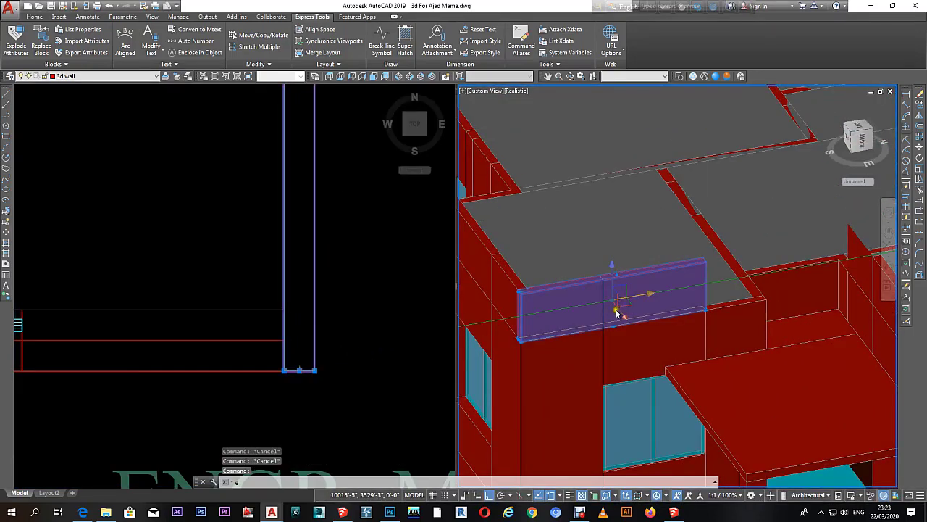
type("e")
key("Return")
key("Escape")
Step: Select the adjoining band and the L-shaped corner band across the 3D and plan views
scroll(346, 338, "down", 3)
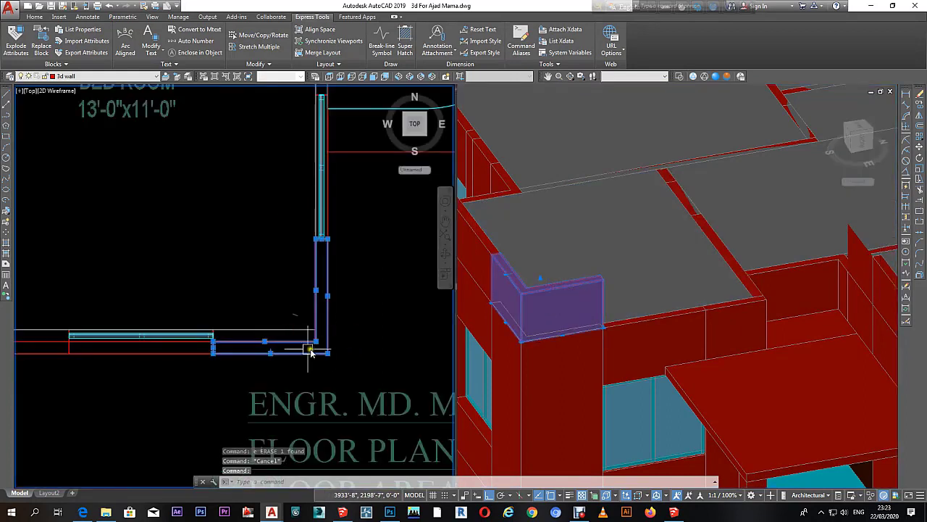
scroll(310, 353, "down", 2)
left_click(656, 340)
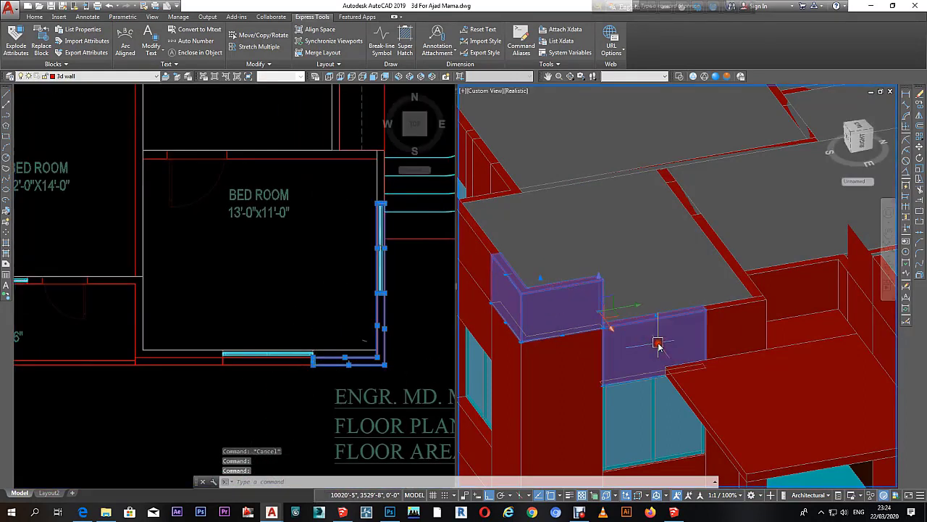
key("Escape")
left_click(316, 357)
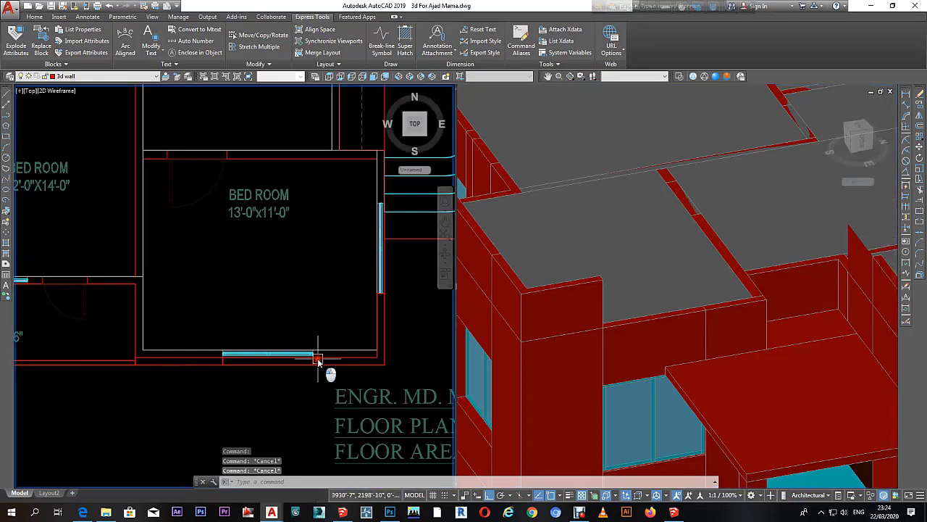
left_click(596, 314)
left_click(559, 306)
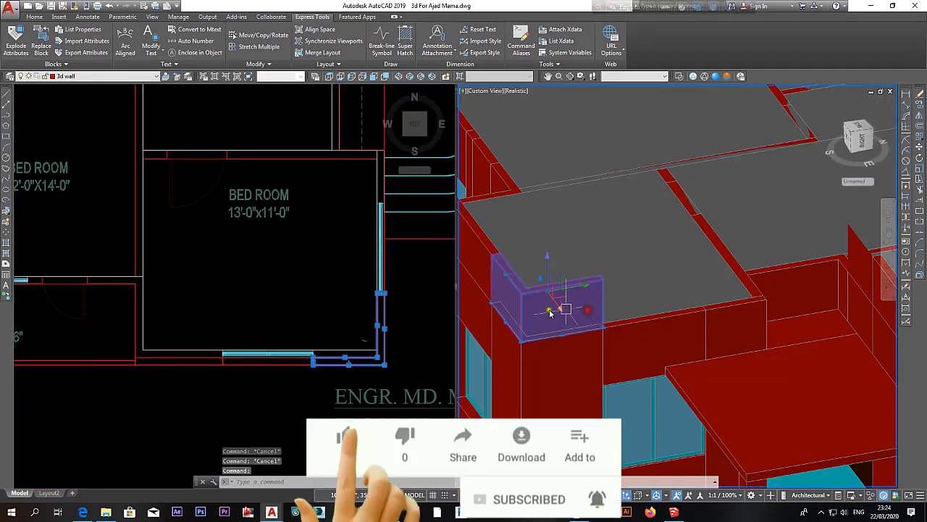
left_click(400, 317)
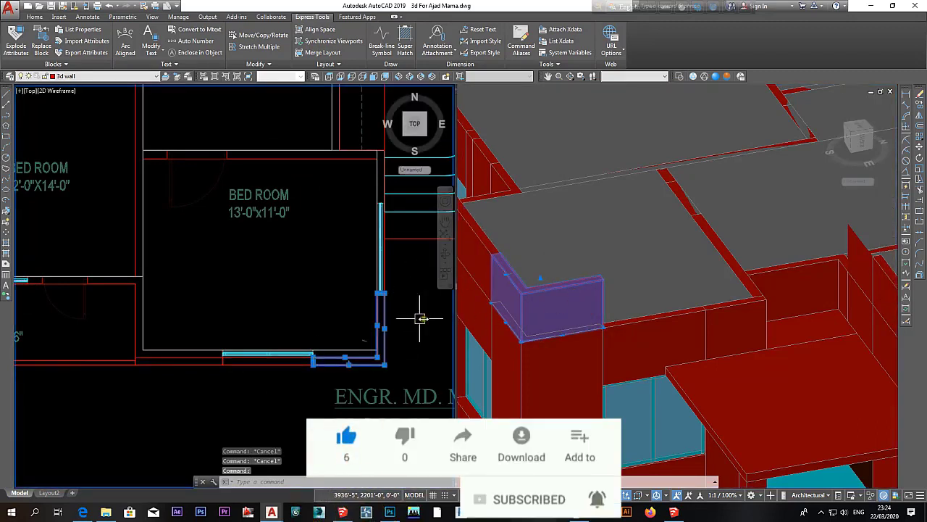
left_click(692, 351)
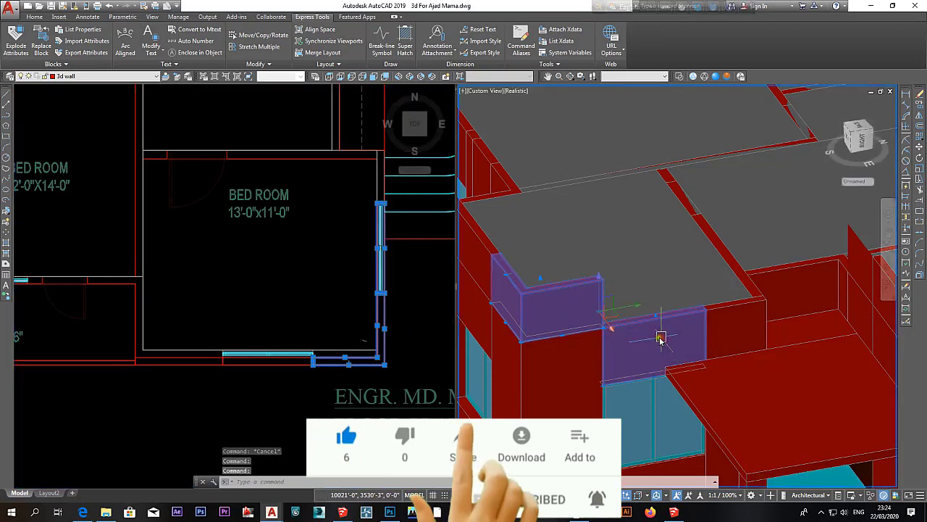
scroll(370, 296, "up", 4)
key("Escape")
key("Escape")
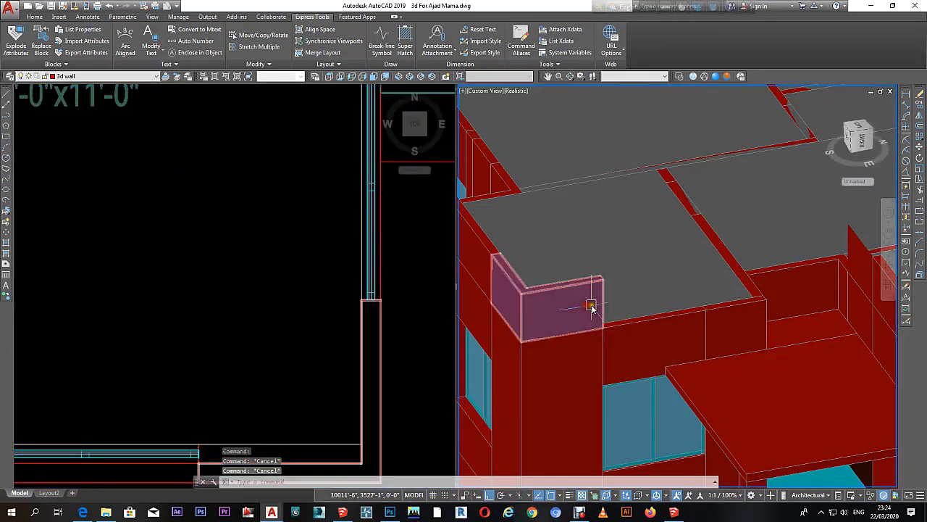
Step: Stretch the L-shaped corner band's end to run along the roof edge
left_click(380, 303)
scroll(351, 308, "down", 2)
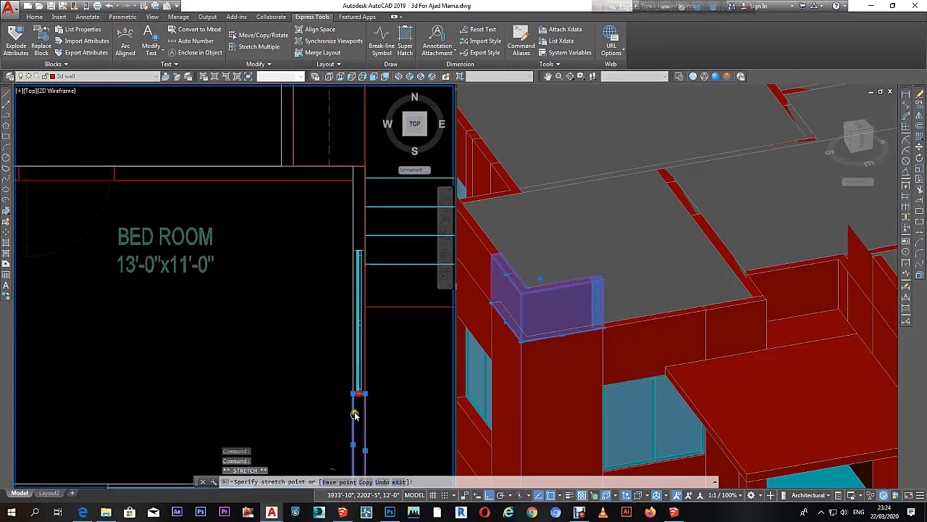
middle_click_drag(372, 268, 356, 331)
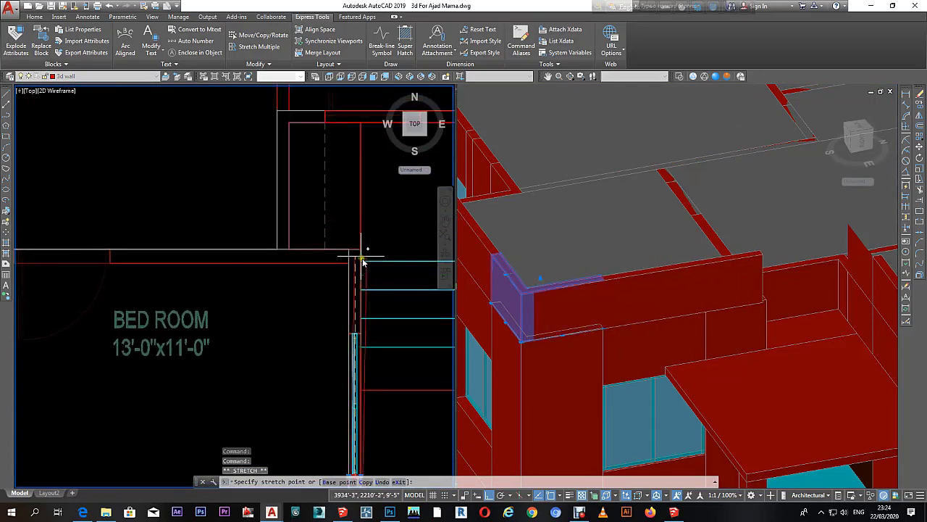
scroll(358, 281, "up", 2)
scroll(355, 278, "up", 3)
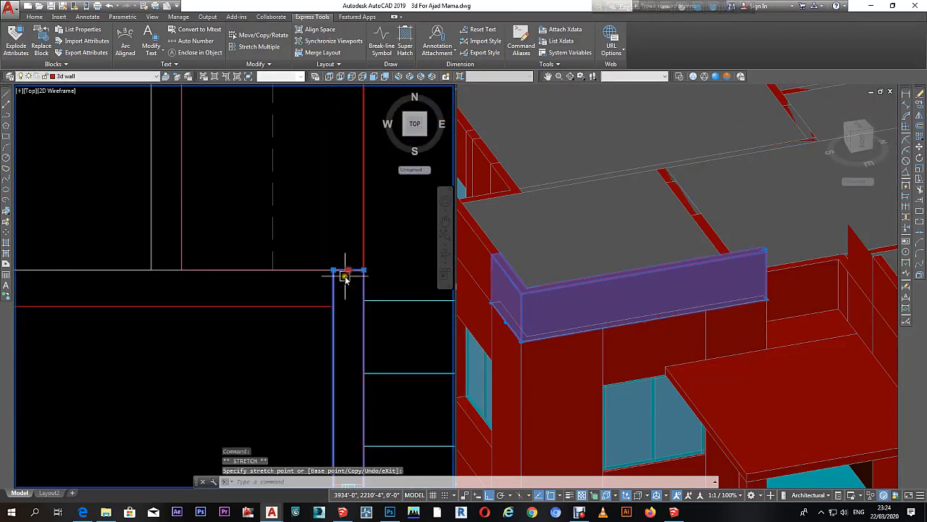
key("Escape")
key("Escape")
middle_click_drag(734, 314, 730, 311, "shift")
mouse_move(622, 336)
middle_mouse_down("shift")
mouse_move(683, 326)
mouse_move(686, 294)
mouse_move(698, 325)
mouse_move(690, 323)
mouse_move(745, 331)
mouse_move(497, 327)
mouse_move(613, 311)
mouse_move(604, 337)
mouse_move(553, 356)
mouse_move(600, 348)
mouse_move(594, 334)
mouse_move(619, 351)
middle_mouse_up("shift")
Step: Grip-stretch the end of the wall above the bedroom upward in plan to lengthen it
scroll(553, 352, "up", 3)
scroll(570, 351, "up", 2)
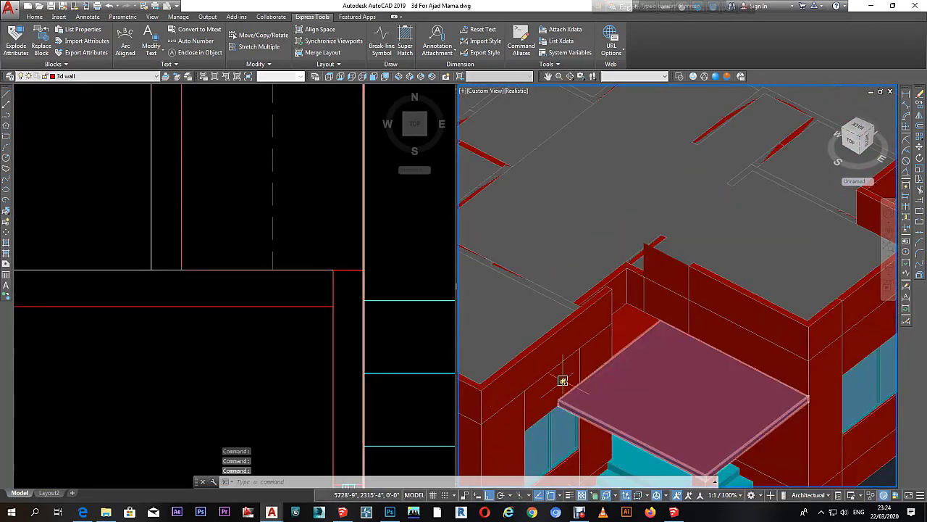
mouse_move(561, 383)
middle_mouse_down("shift")
mouse_move(615, 332)
mouse_move(607, 373)
middle_mouse_up("shift")
scroll(606, 372, "up", 3)
left_click(528, 364)
left_click(290, 341)
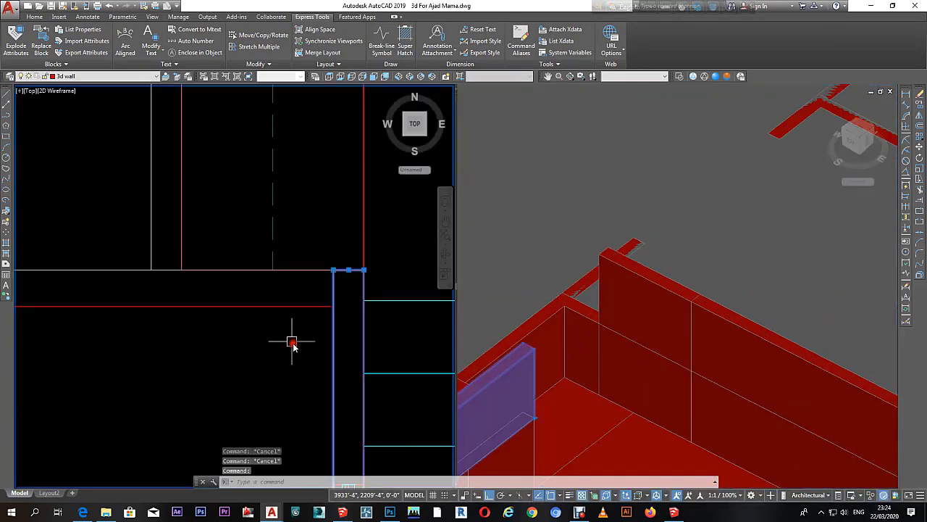
scroll(290, 342, "down", 5)
scroll(352, 265, "up", 3)
scroll(353, 269, "up", 3)
middle_click_drag(353, 269, 351, 290)
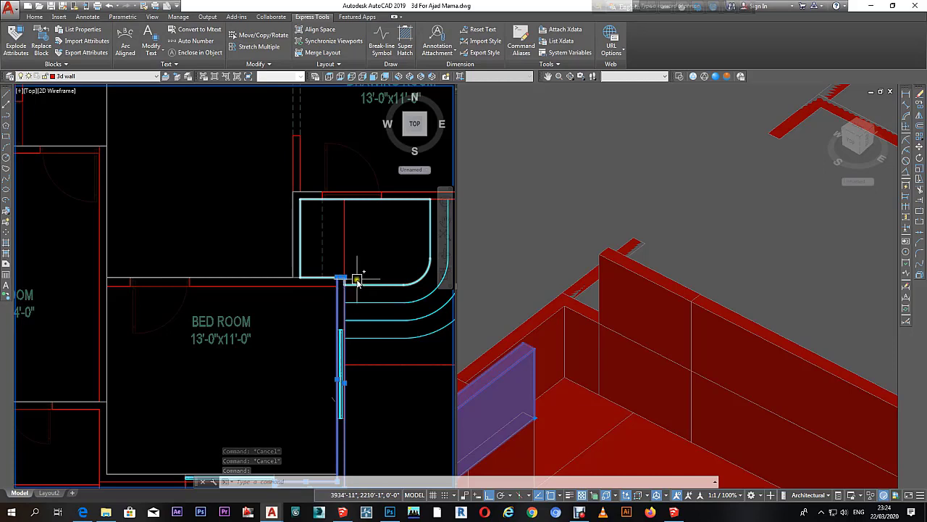
scroll(339, 275, "up", 4)
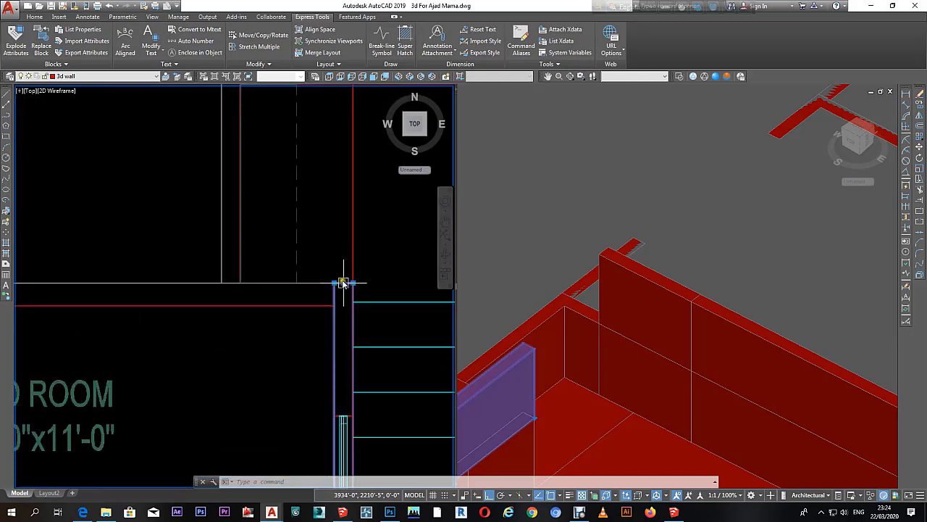
middle_click_drag(344, 220, 354, 321)
left_click(350, 206)
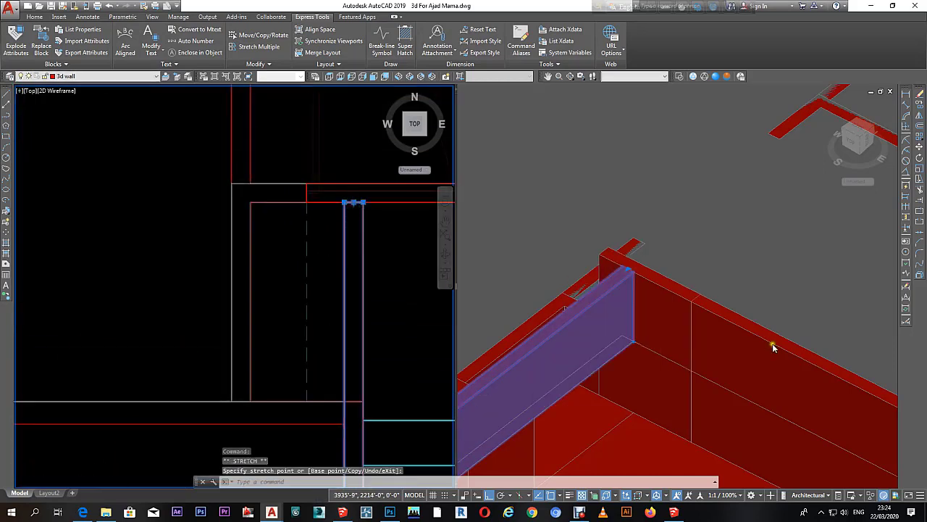
key("Escape")
key("Escape")
Step: Select a wall piece in 3D and start a COPY, then cancel it
mouse_move(691, 328)
middle_mouse_down("shift")
mouse_move(642, 331)
mouse_move(633, 348)
middle_mouse_up("shift")
left_click(629, 355)
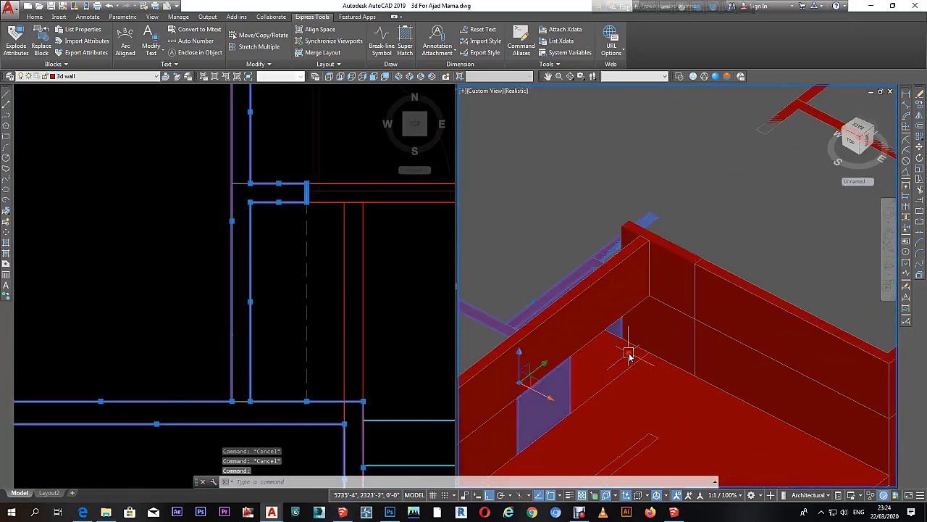
key("Escape")
type("co")
key("Return")
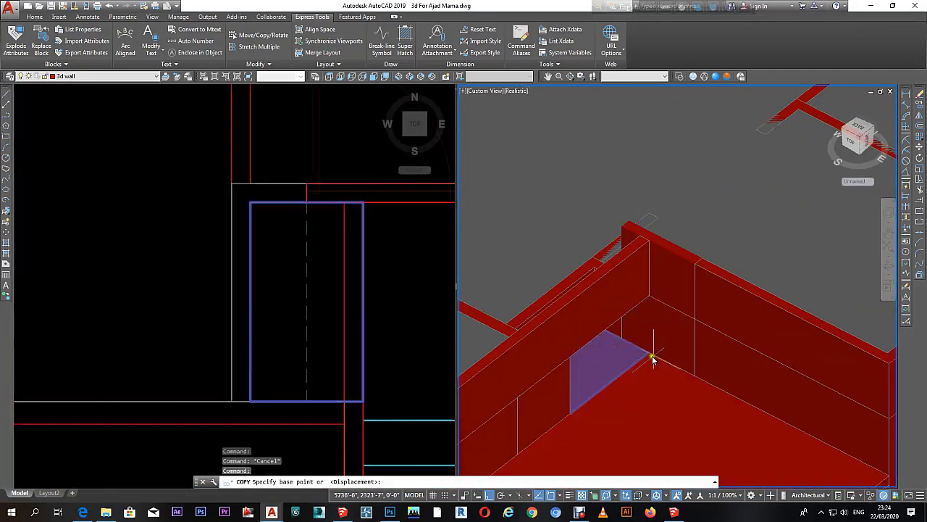
scroll(656, 304, "up", 3)
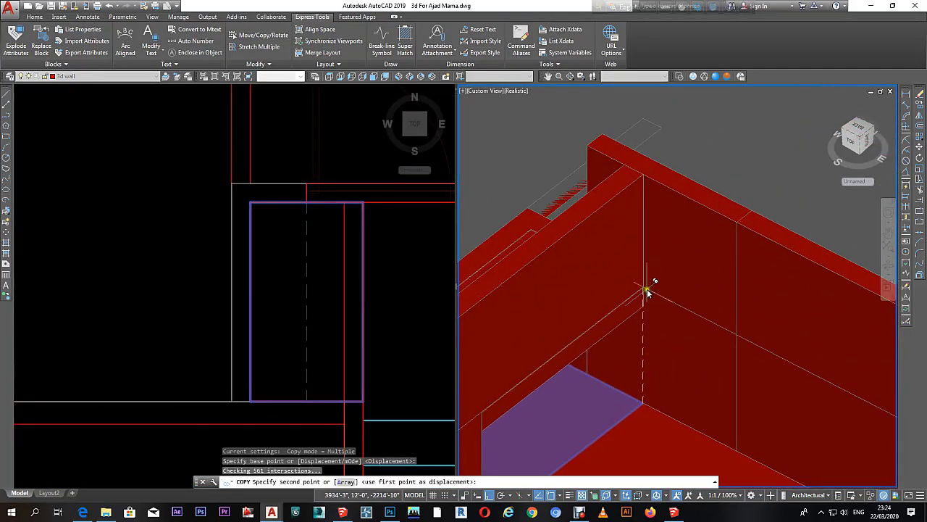
key("Escape")
key("Escape")
Step: Erase the thin stray beam above the doorway opening and open a thin solid's properties
scroll(655, 300, "down", 2)
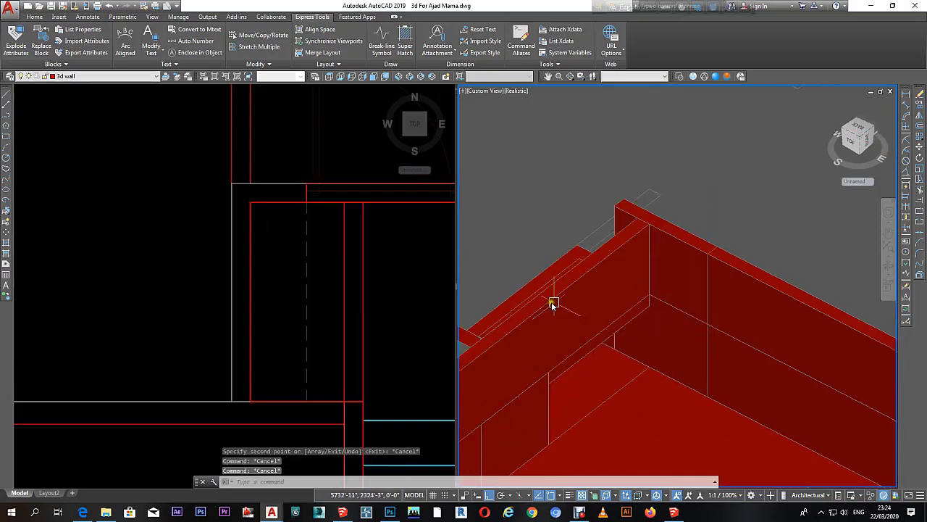
scroll(552, 304, "down", 3)
scroll(596, 302, "down", 3)
scroll(700, 339, "down", 3)
mouse_move(700, 339)
middle_mouse_down("shift")
mouse_move(604, 304)
mouse_move(621, 314)
mouse_move(585, 275)
middle_mouse_up("shift")
scroll(575, 276, "up", 5)
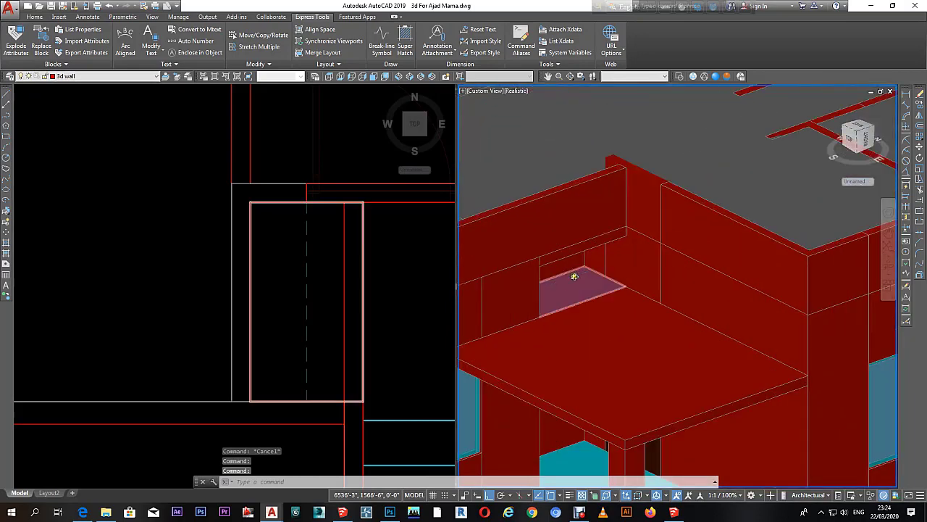
scroll(577, 268, "up", 2)
key("Escape")
left_click(577, 238)
type("e")
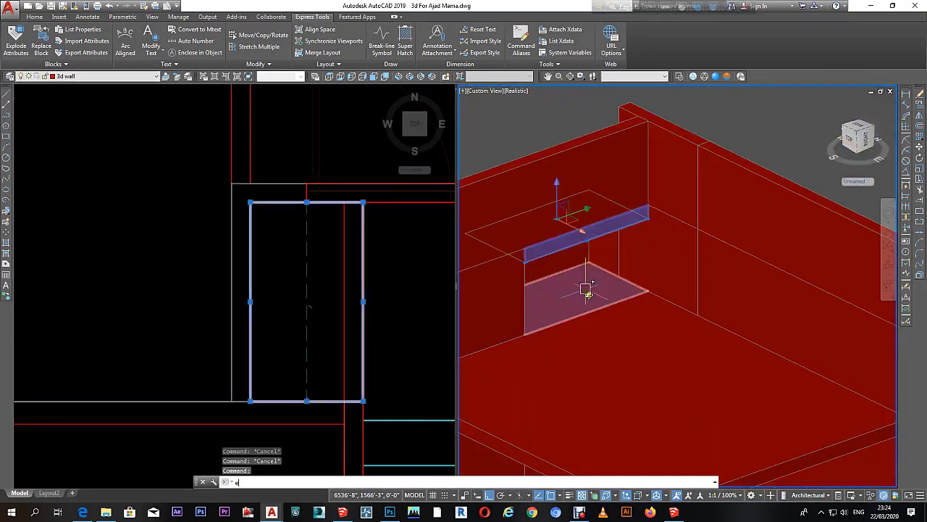
key("Return")
key("Escape")
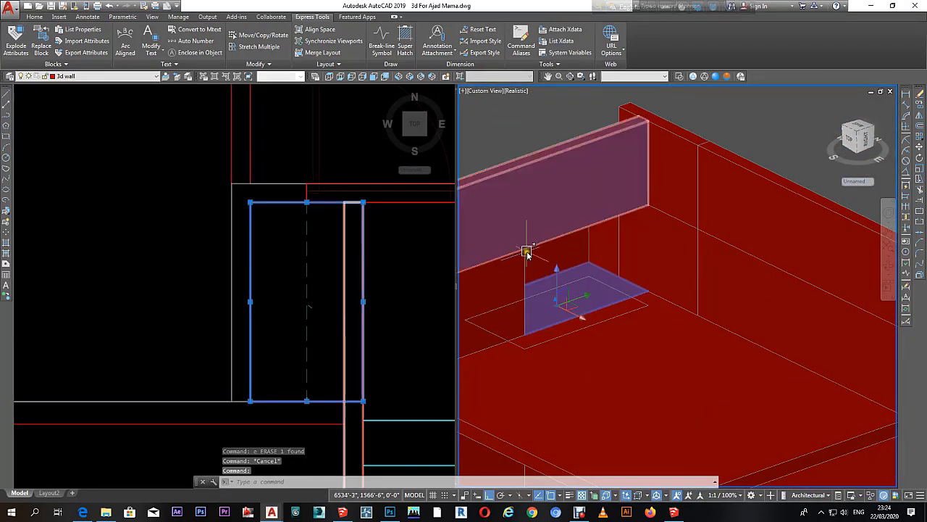
double_click(527, 252)
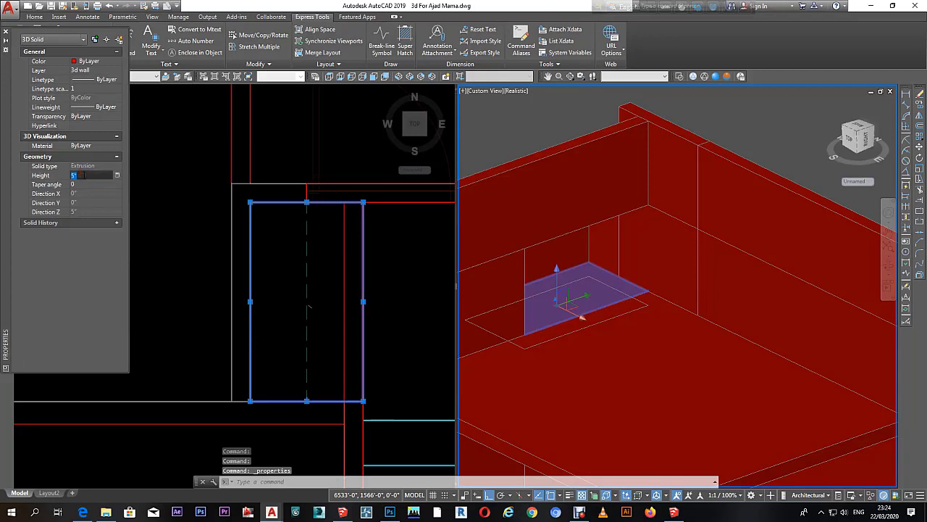
key("Escape")
key("Escape")
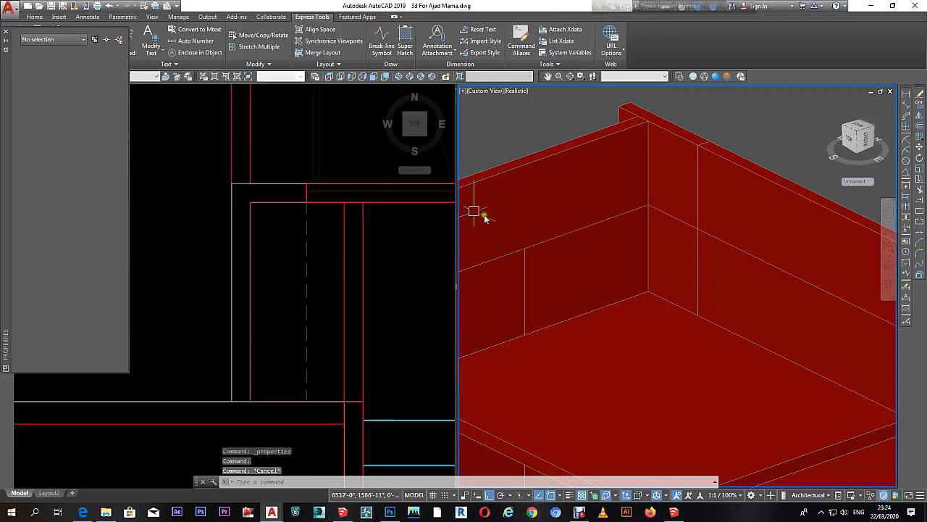
scroll(776, 296, "down", 5)
scroll(868, 239, "down", 1)
scroll(621, 325, "down", 1)
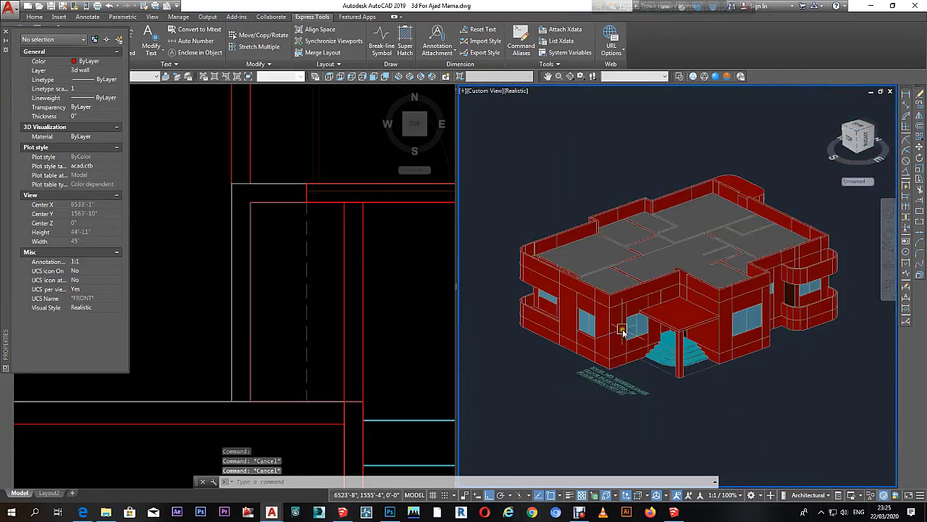
scroll(801, 325, "up", 2)
scroll(803, 337, "up", 1)
scroll(803, 281, "up", 2)
mouse_move(803, 281)
middle_mouse_down("shift")
mouse_move(726, 260)
mouse_move(773, 295)
middle_mouse_up("shift")
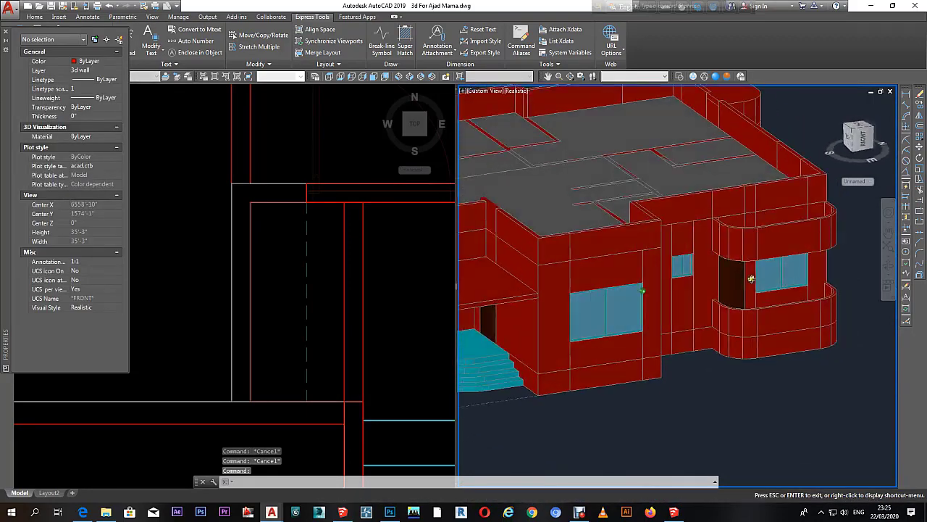
scroll(653, 379, "down", 2)
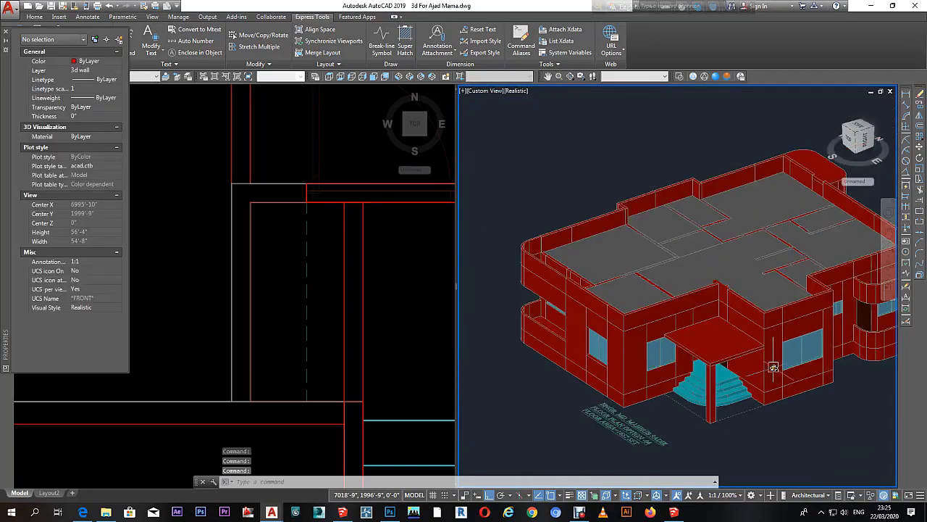
mouse_move(678, 345)
middle_mouse_down("shift")
mouse_move(635, 326)
mouse_move(771, 333)
mouse_move(703, 341)
mouse_move(563, 321)
middle_mouse_up("shift")
scroll(635, 325, "up", 2)
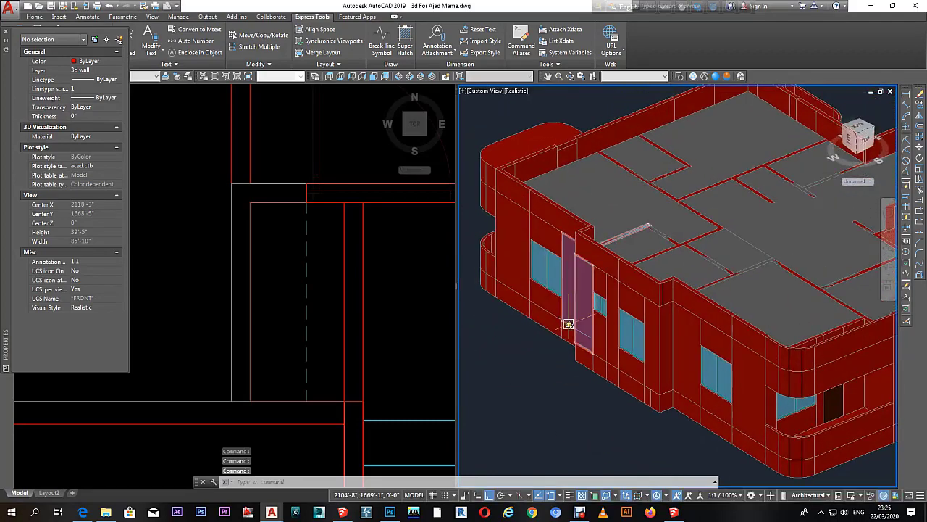
scroll(602, 331, "up", 3)
scroll(589, 217, "up", 2)
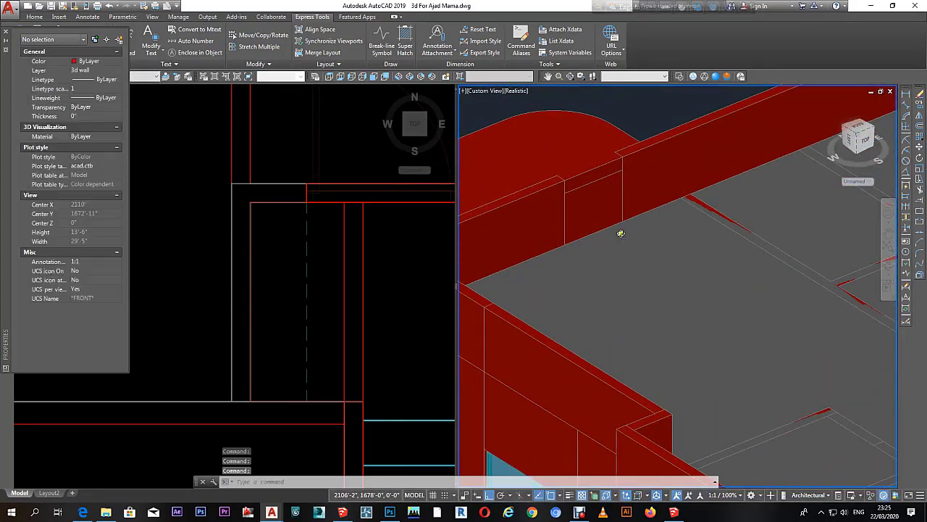
scroll(618, 232, "up", 2)
key("Escape")
key("Escape")
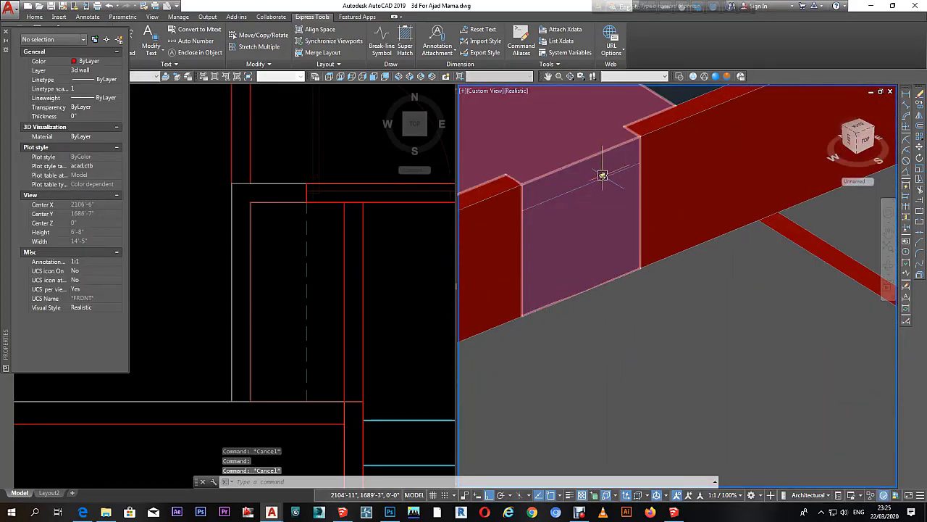
left_click(602, 179)
scroll(605, 202, "up", 2)
scroll(638, 163, "up", 1)
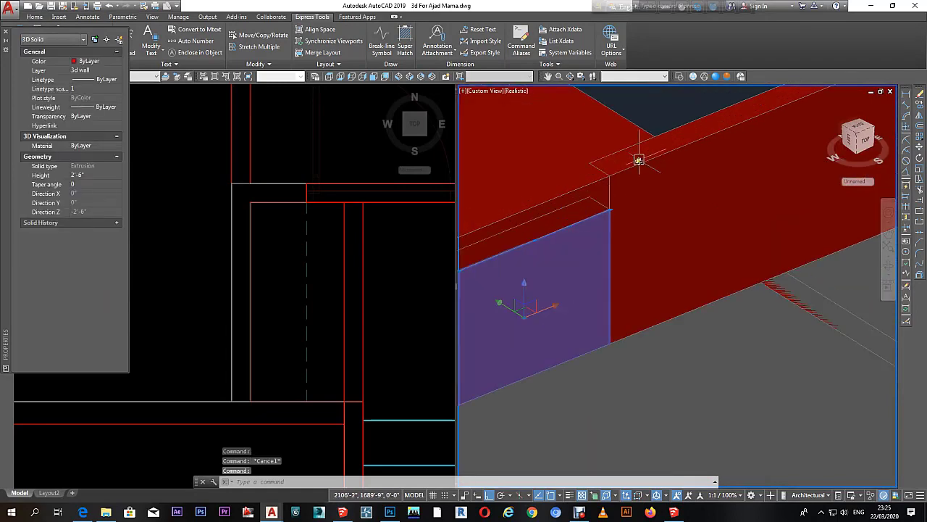
scroll(634, 170, "up", 1)
scroll(634, 173, "down", 3)
key("Escape")
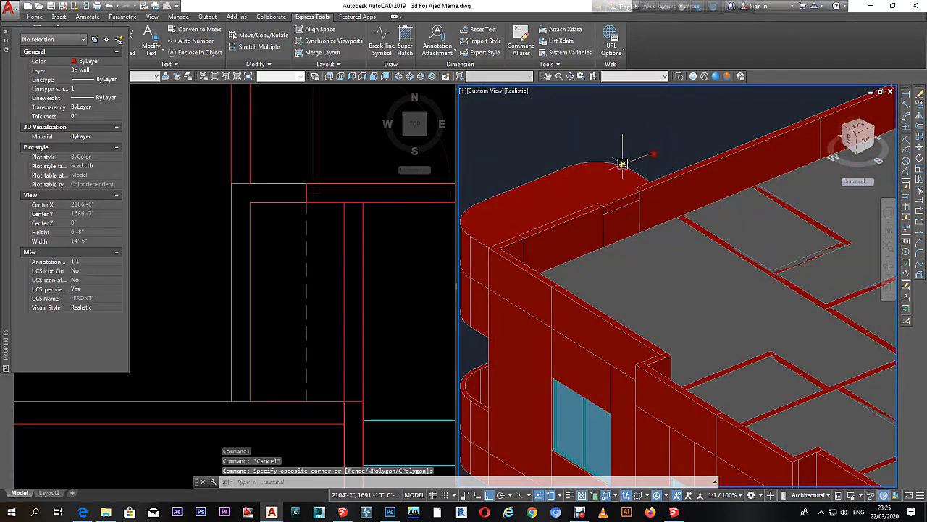
scroll(623, 164, "down", 3)
scroll(766, 208, "up", 1)
scroll(766, 208, "up", 1)
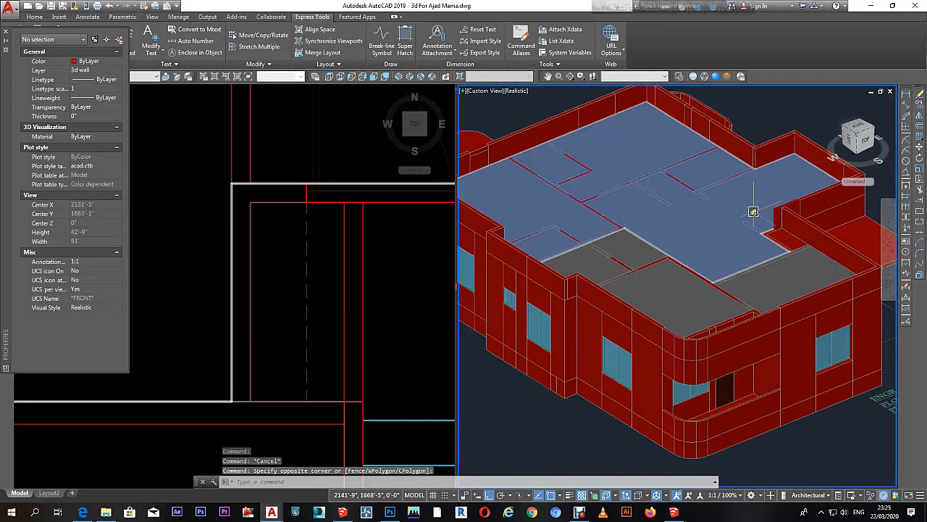
scroll(724, 221, "down", 2)
scroll(677, 233, "up", 2)
scroll(676, 243, "up", 1)
scroll(714, 257, "down", 4)
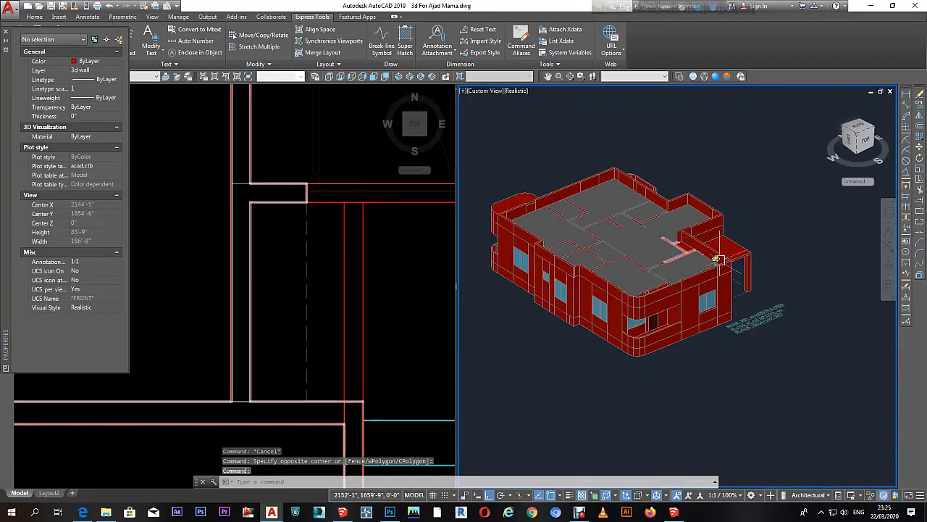
middle_click_drag(717, 259, 478, 236, "shift")
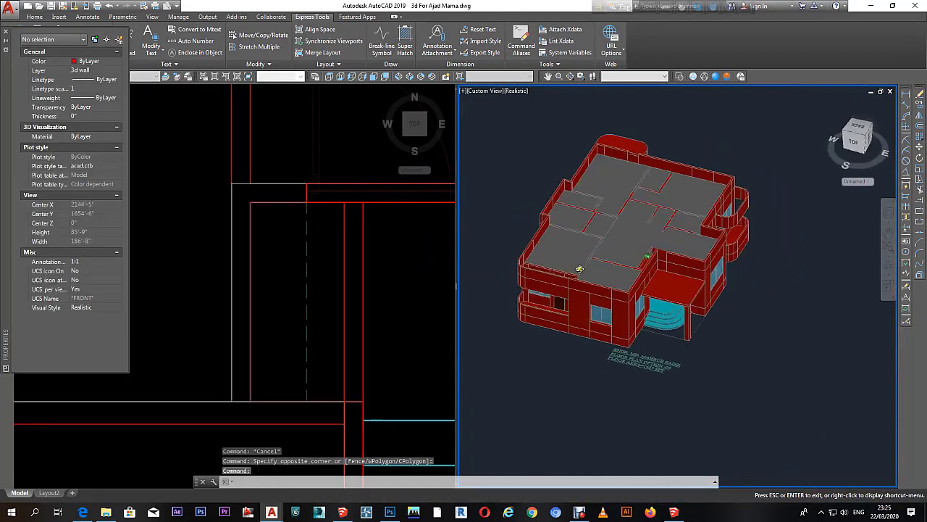
middle_click_drag(509, 249, 511, 248, "shift")
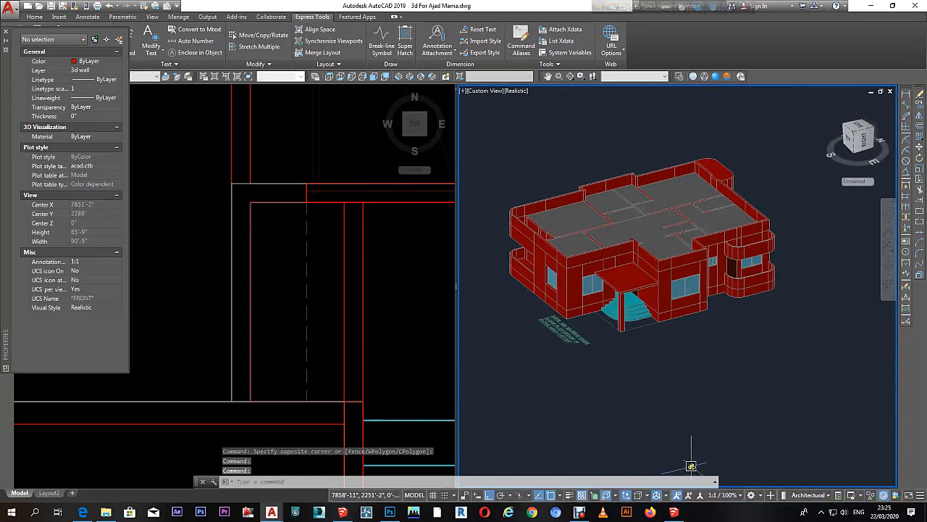
left_click(582, 515)
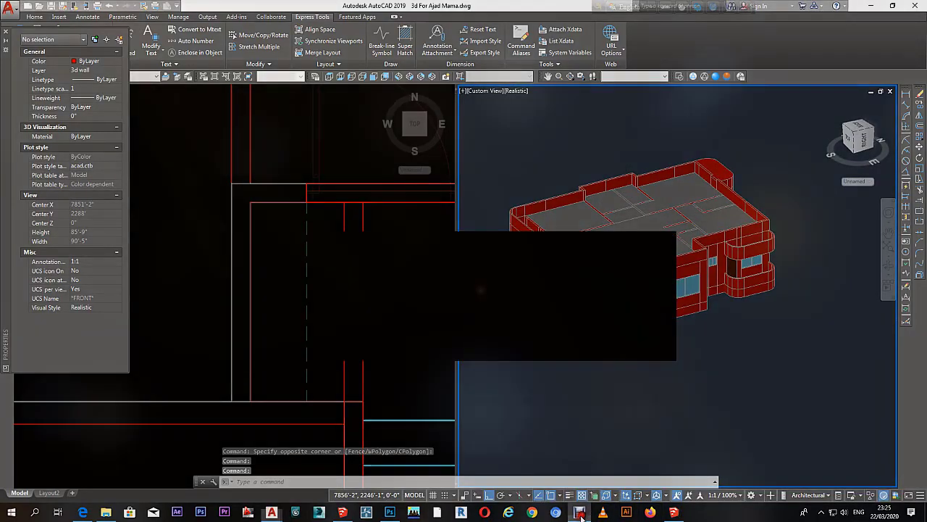